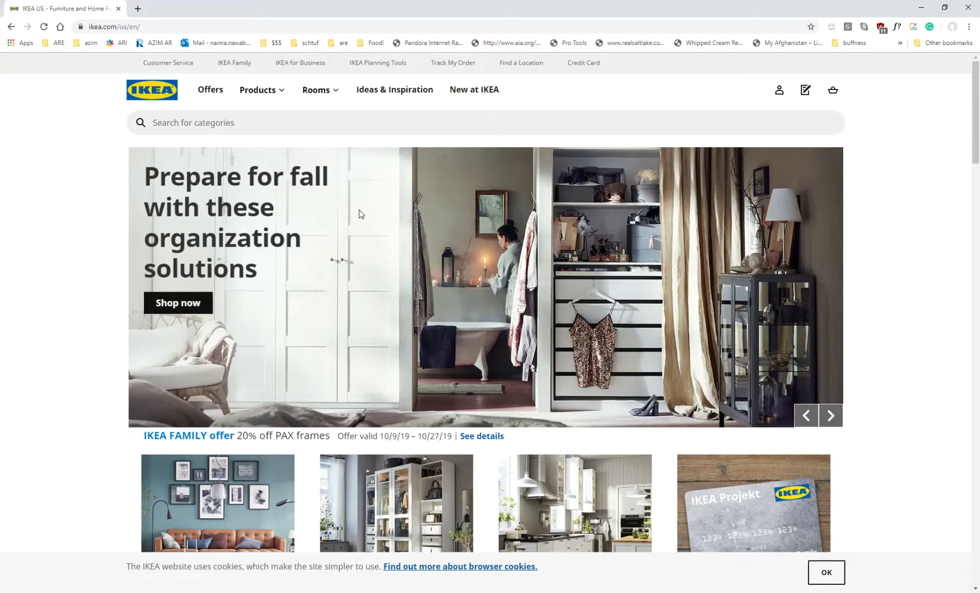
# Search the IKEA site for "table" and open the black LACK side table's product page
pyautogui.click(302, 122)
pyautogui.write('table')
pyautogui.press('Return')
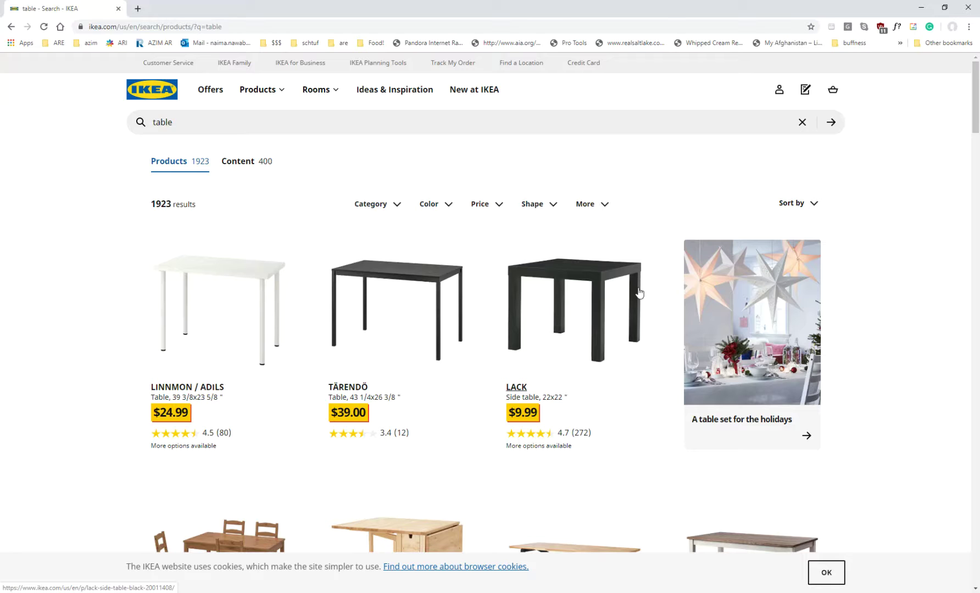
pyautogui.scroll(-3, 638, 292)
pyautogui.scroll(2, 633, 276)
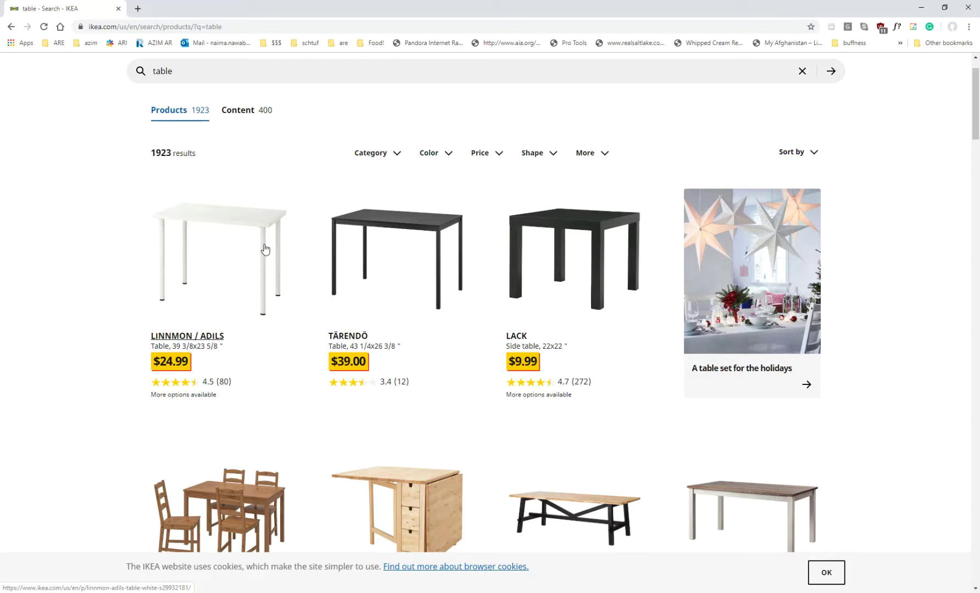
pyautogui.click(572, 223)
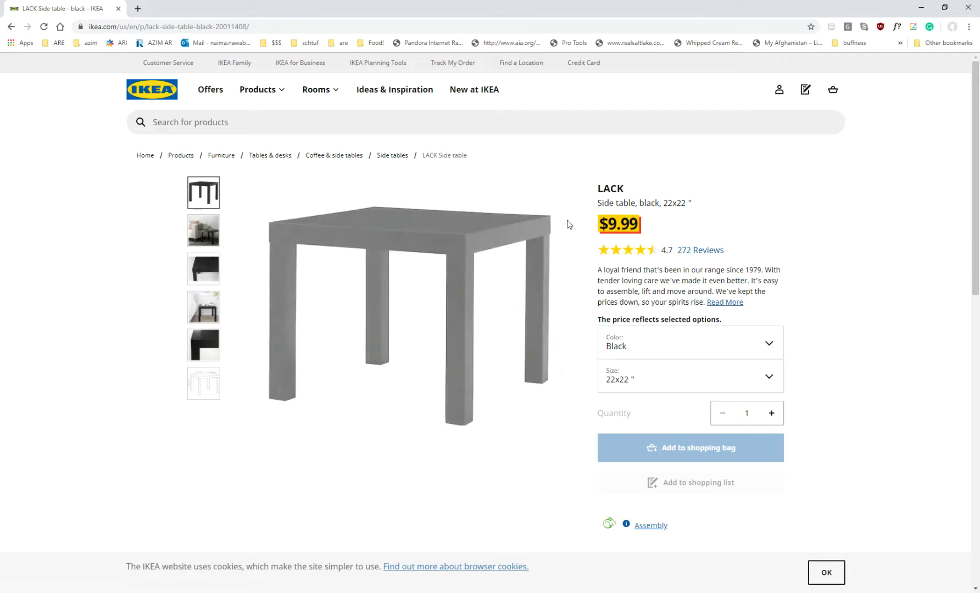
# Review the LACK table's size options and product images, display its dimensioned drawing, and dismiss the Windows Features prompt
pyautogui.click(698, 373)
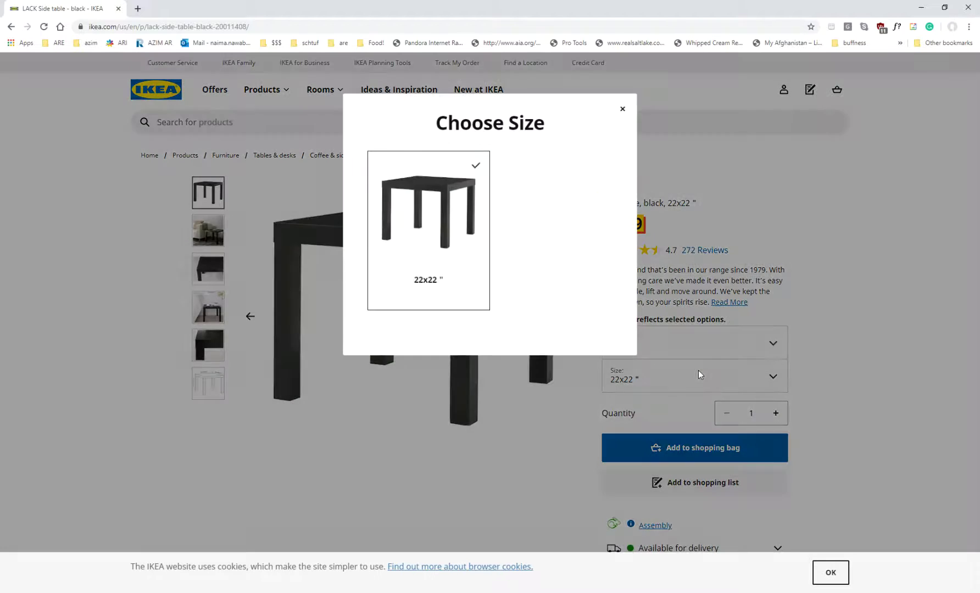
pyautogui.click(622, 108)
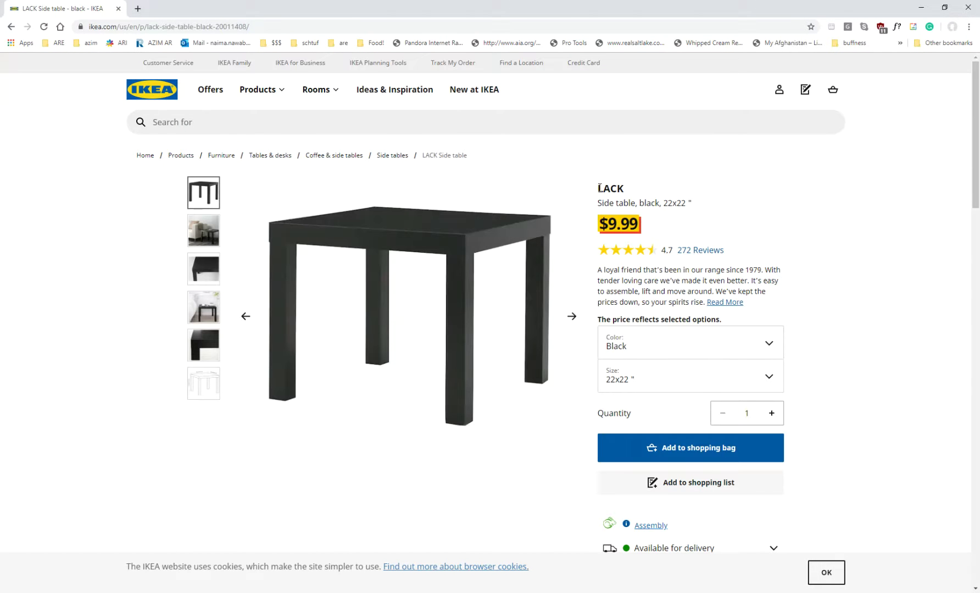
pyautogui.click(201, 238)
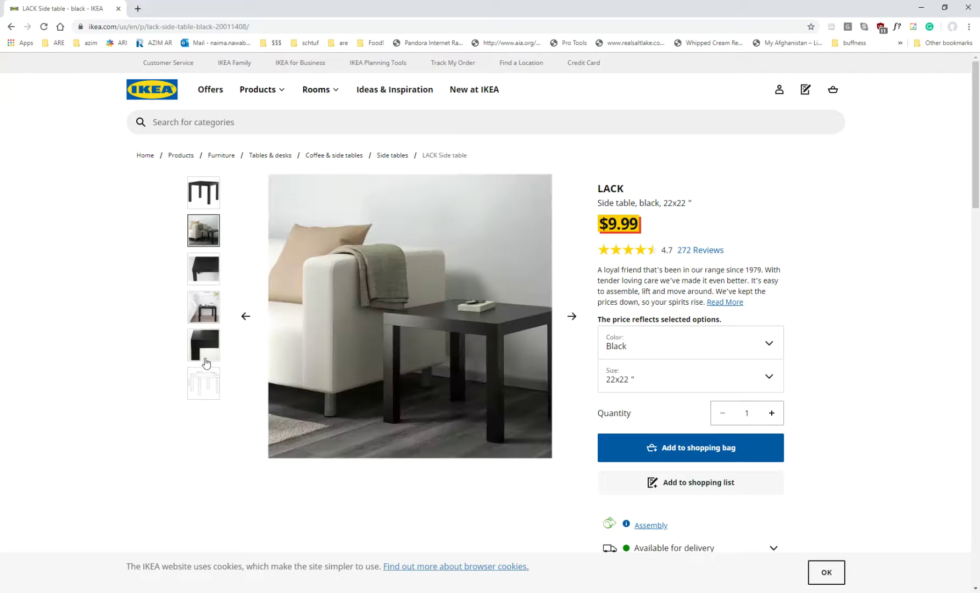
pyautogui.click(211, 383)
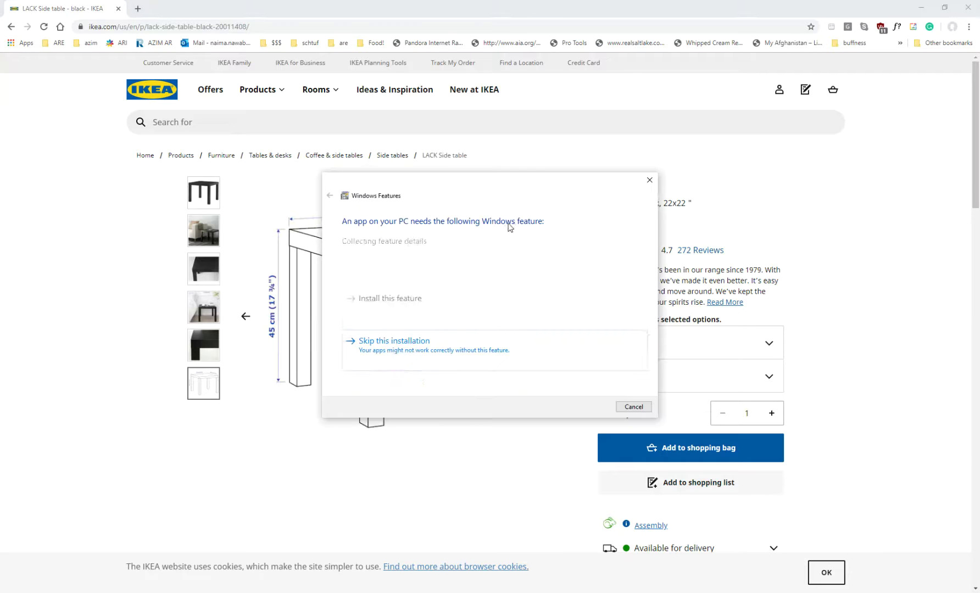
pyautogui.click(649, 180)
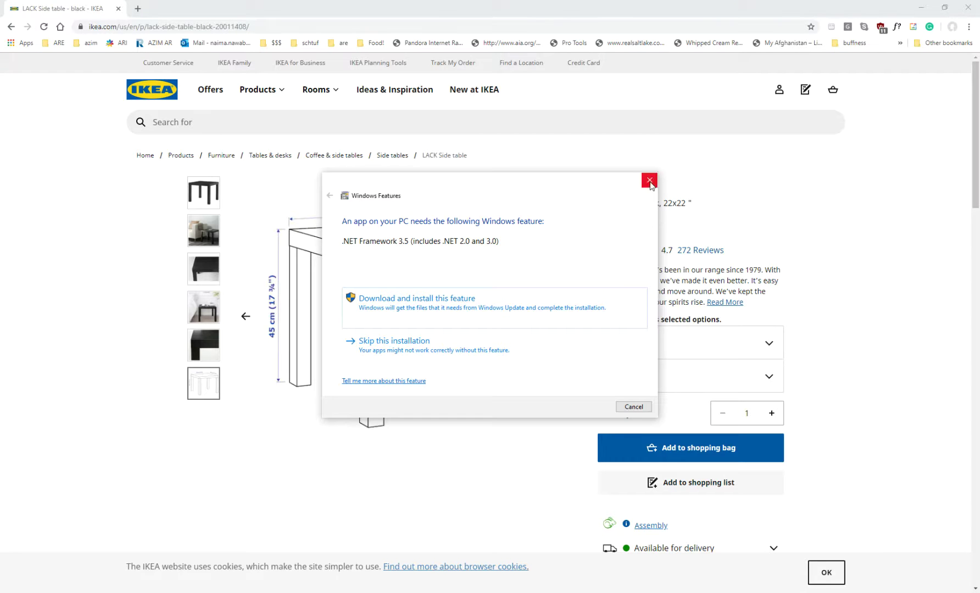
pyautogui.click(648, 180)
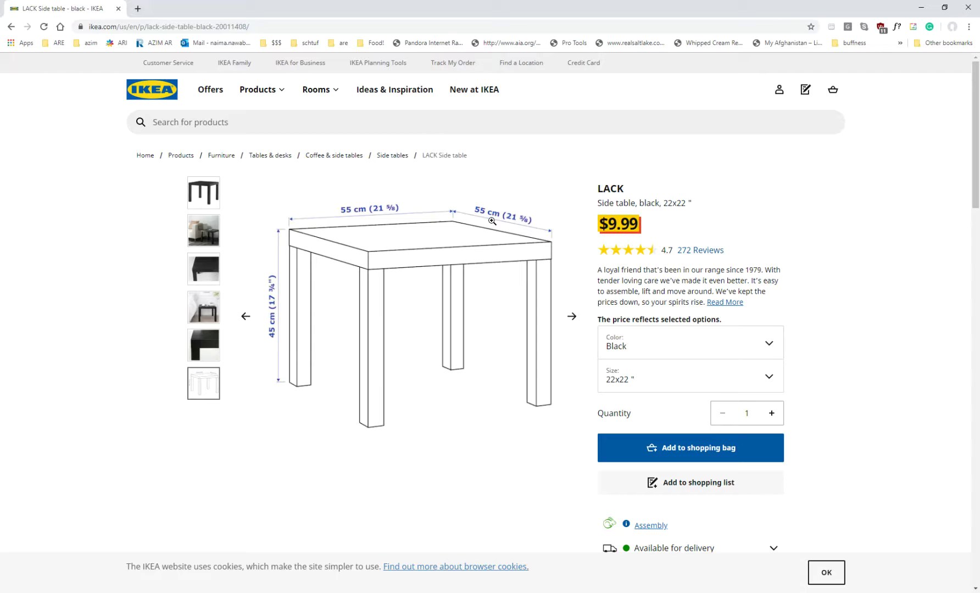
# Look up the definition of "extrude" on Google in a separate browser page
pyautogui.click(137, 8)
pyautogui.write('extrude')
pyautogui.press('Return')
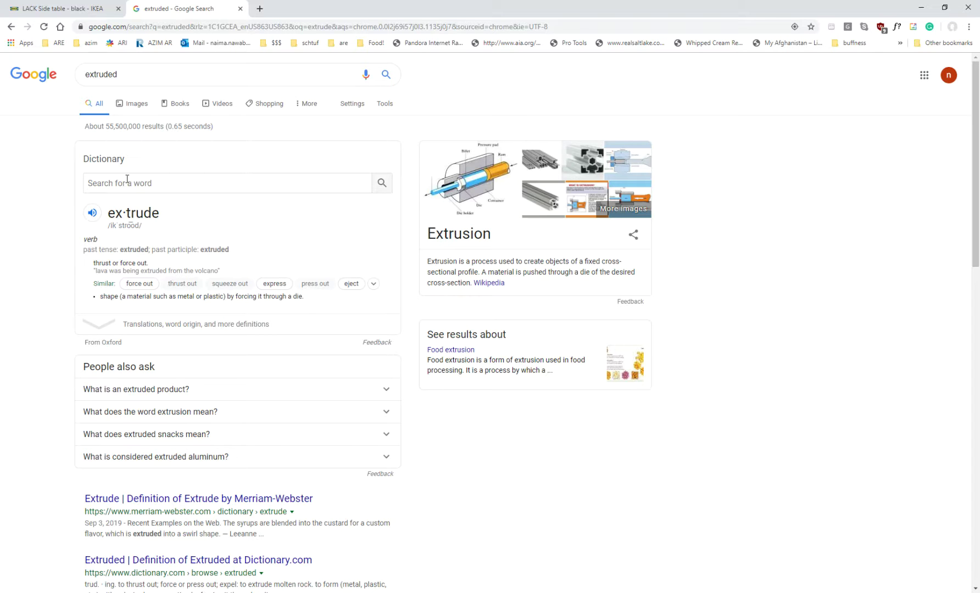
pyautogui.click(113, 73)
pyautogui.press('BackSpace')
pyautogui.press('Return')
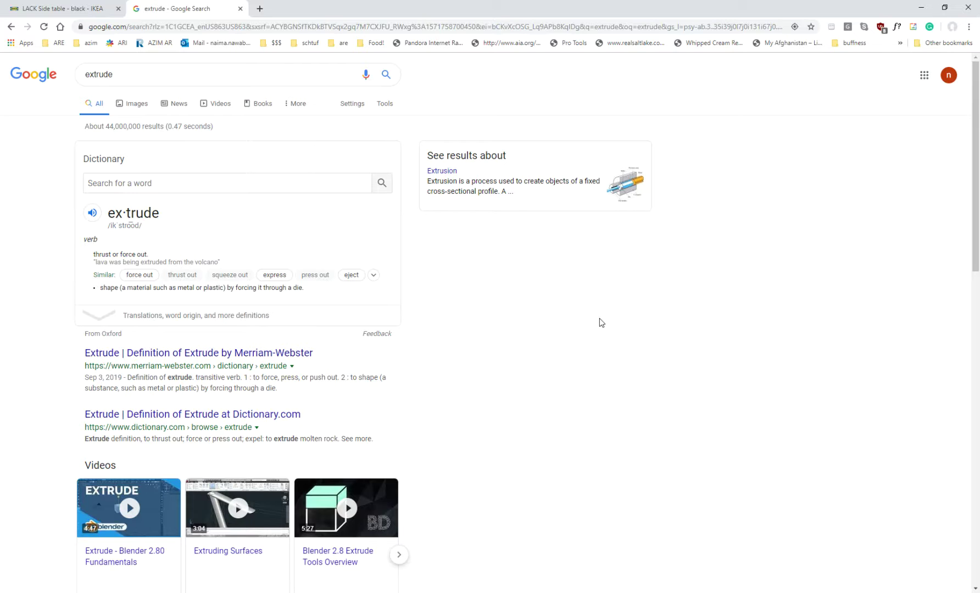
# Return to the LACK table's dimensioned drawing and switch to Autodesk Revit
pyautogui.click(41, 8)
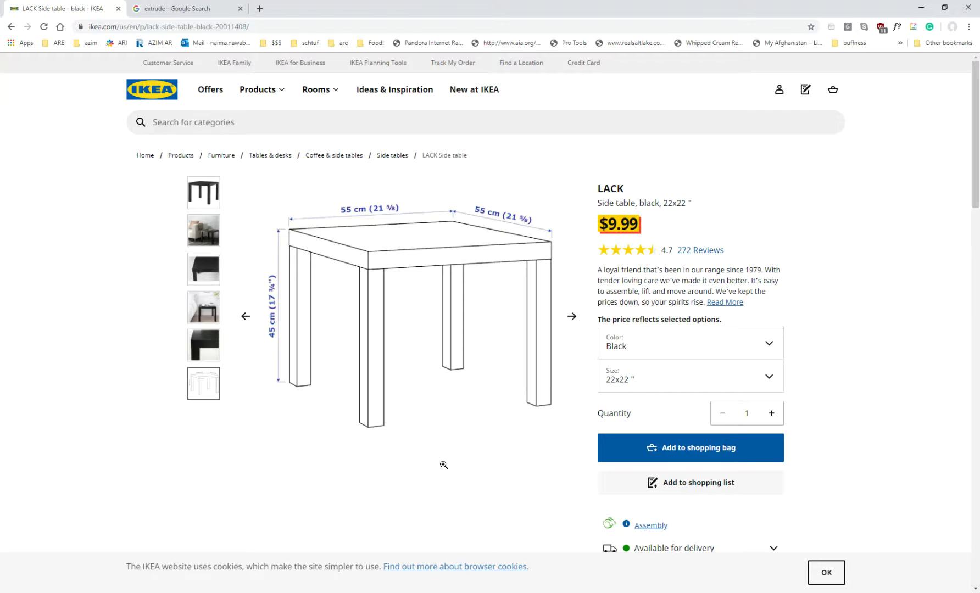
pyautogui.moveTo(362, 592)
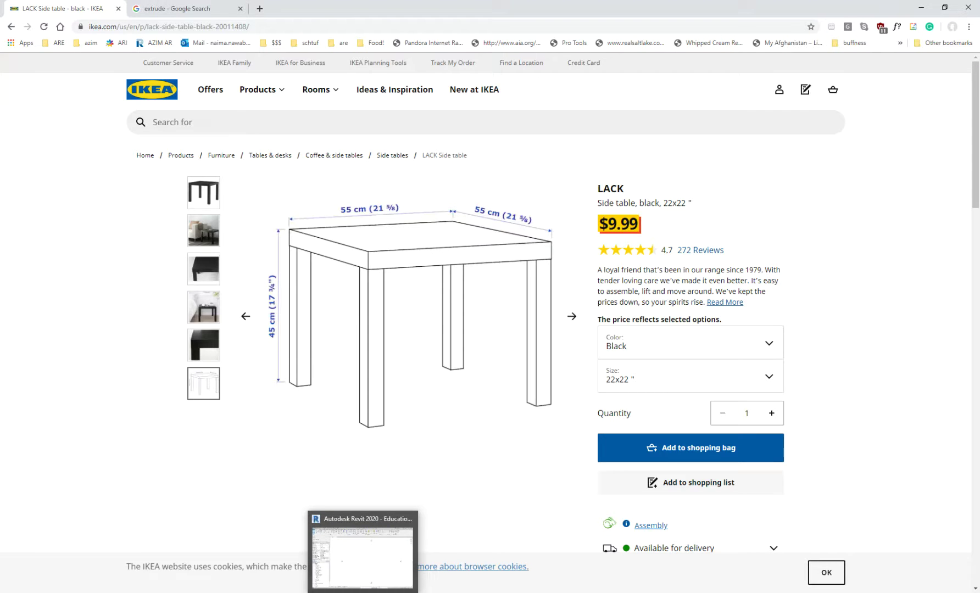
pyautogui.click(363, 592)
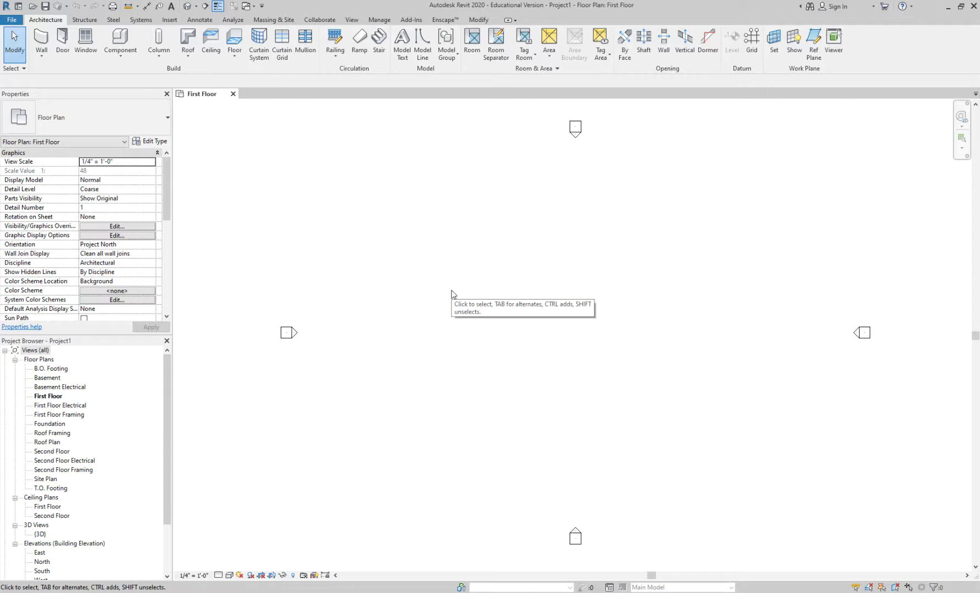
pyautogui.click(121, 41)
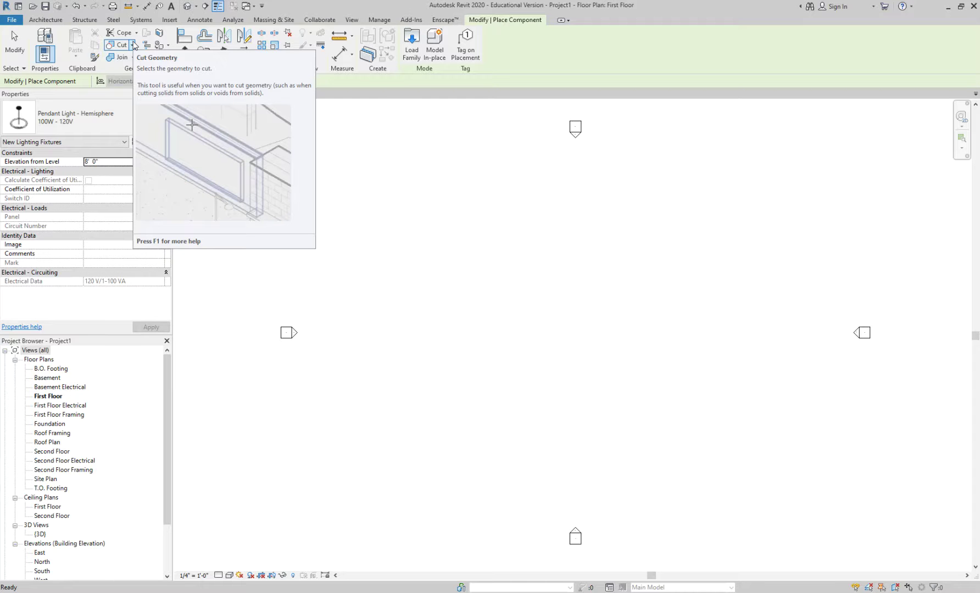
pyautogui.click(438, 47)
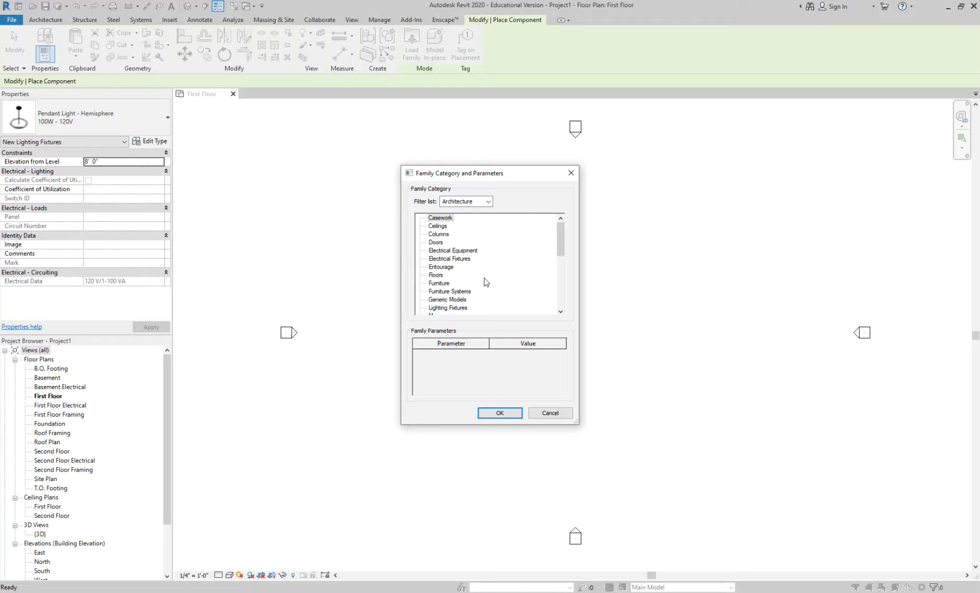
pyautogui.click(440, 283)
pyautogui.scroll(-1, 483, 274)
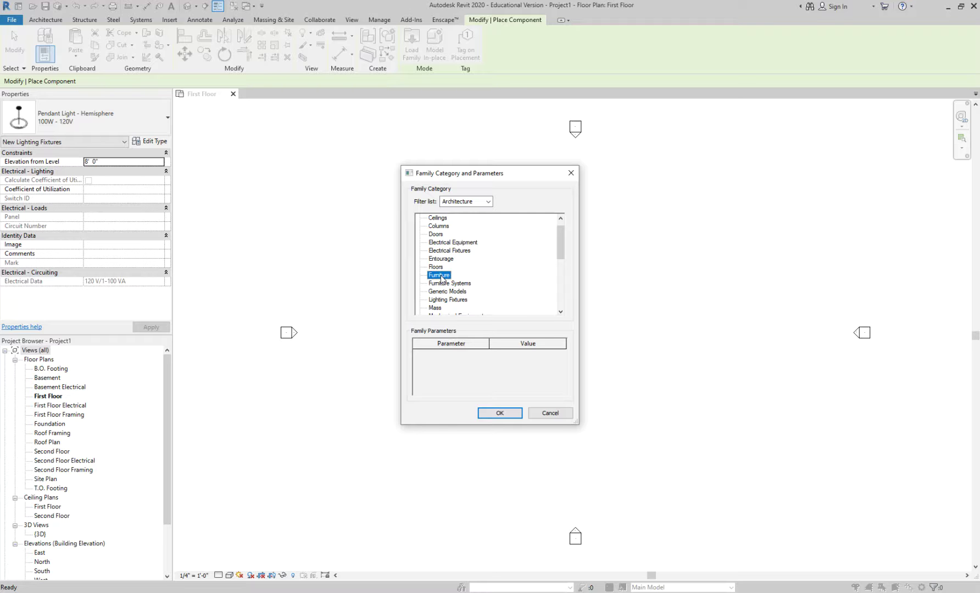
pyautogui.click(500, 414)
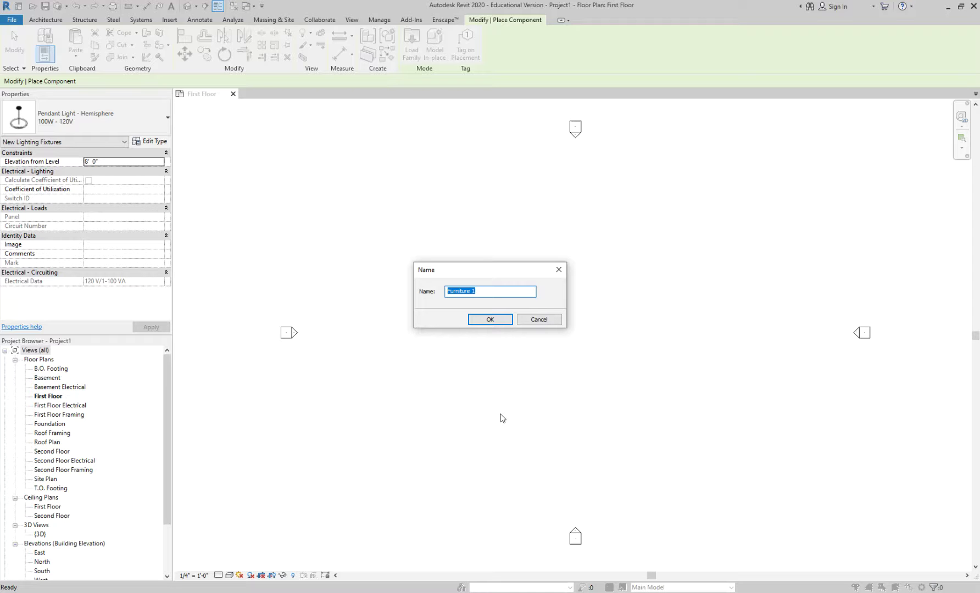
pyautogui.write('TABLE - IKEA LACK')
pyautogui.click(491, 320)
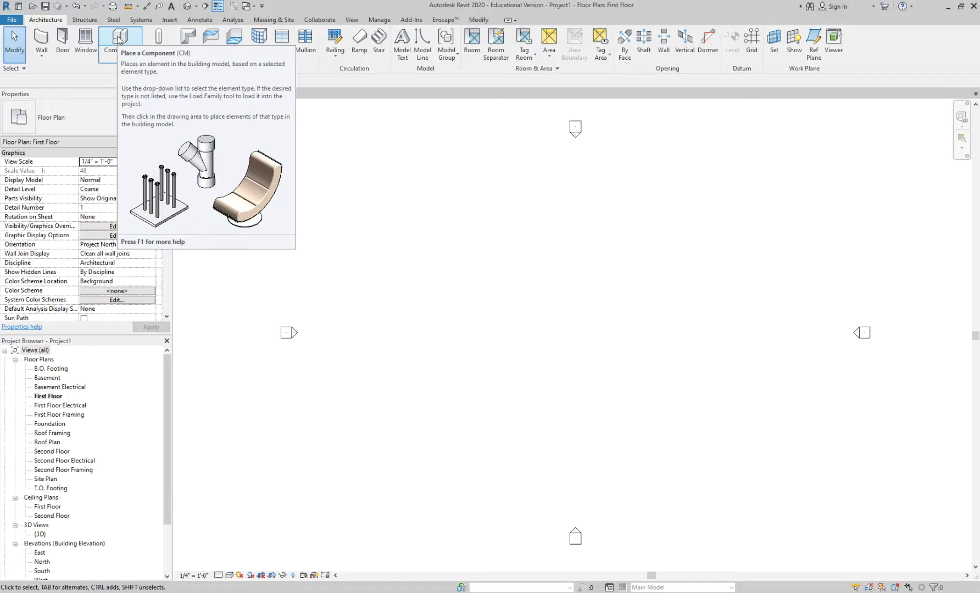
# Start an in-place component in the Furniture category and name it TABLE - IKEA LACK
pyautogui.click(126, 58)
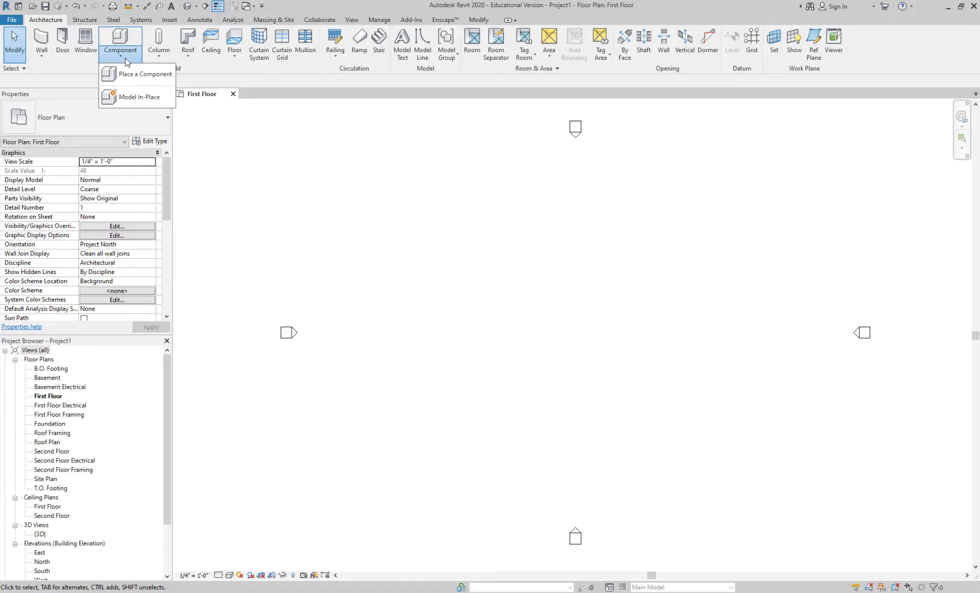
pyautogui.click(402, 232)
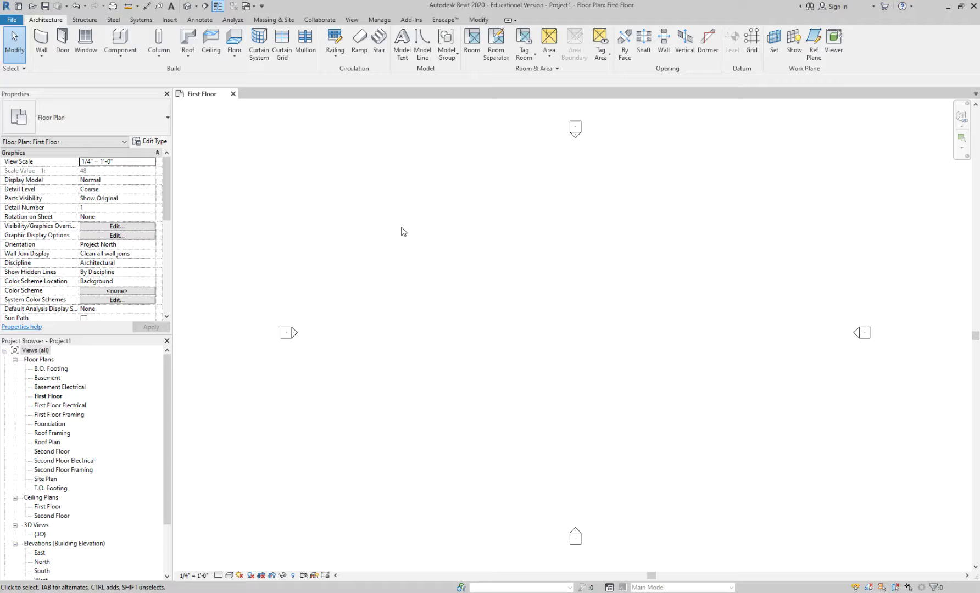
pyautogui.click(120, 40)
pyautogui.click(435, 53)
pyautogui.click(440, 283)
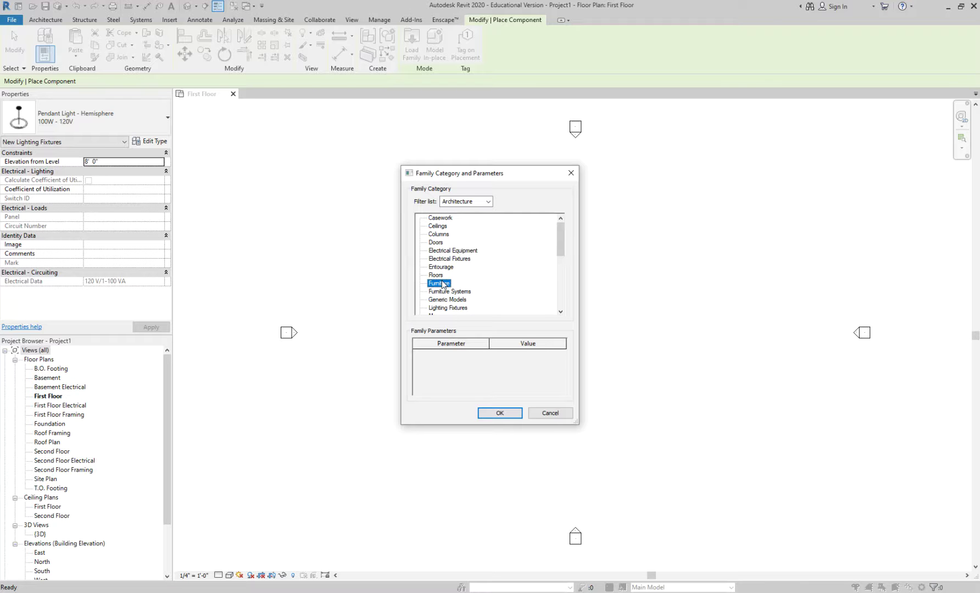
pyautogui.click(488, 413)
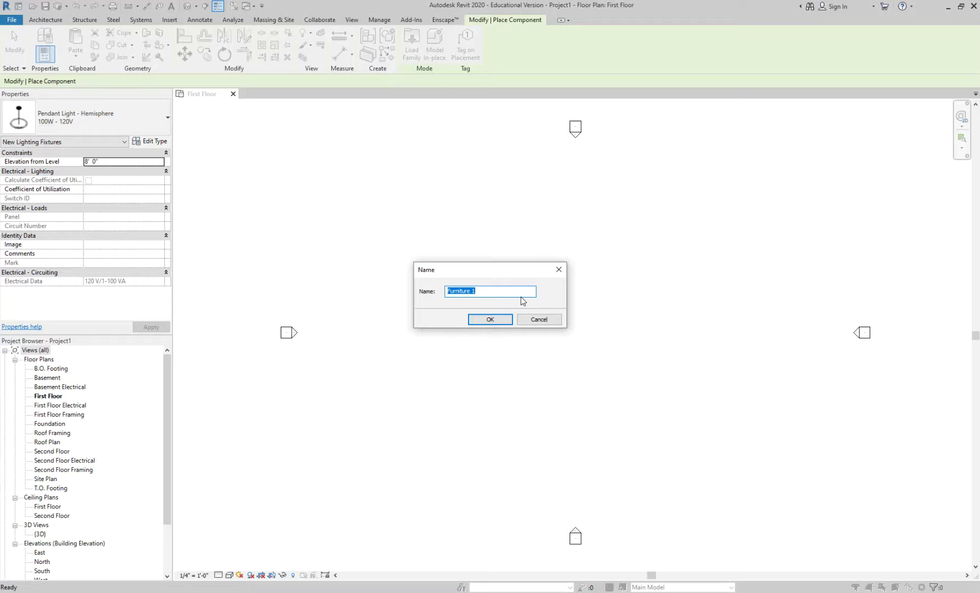
pyautogui.write('TABLE - IKEA LACK')
pyautogui.click(503, 324)
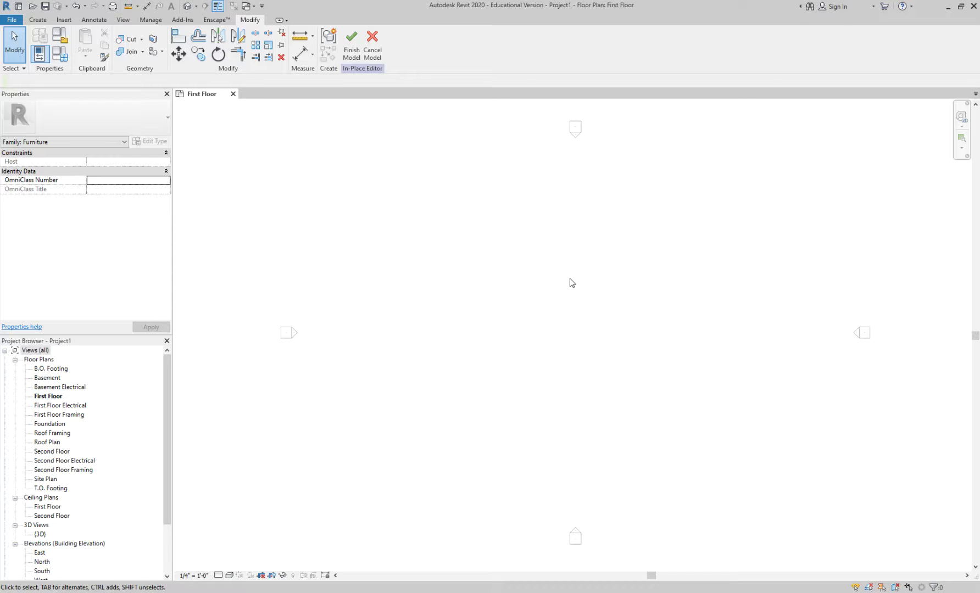
# Open the default 3D view and tile it side by side with the First Floor plan
pyautogui.click(38, 20)
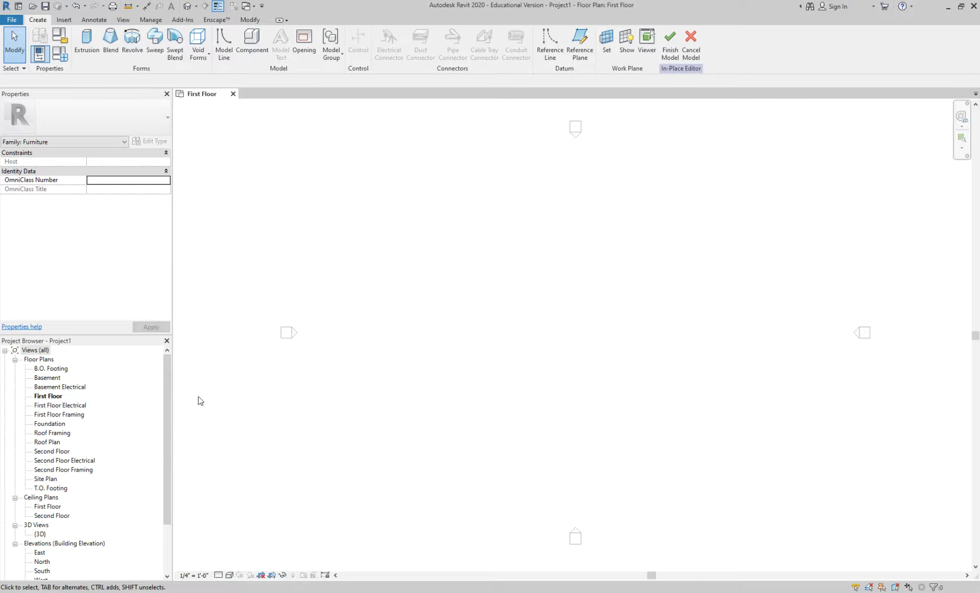
pyautogui.doubleClick(40, 534)
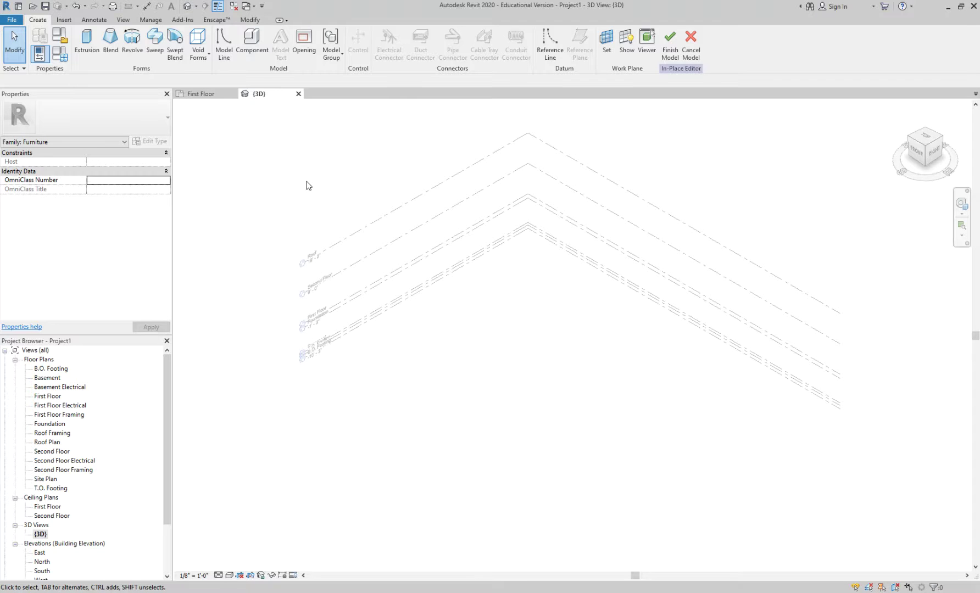
pyautogui.press('w')
pyautogui.press('t')
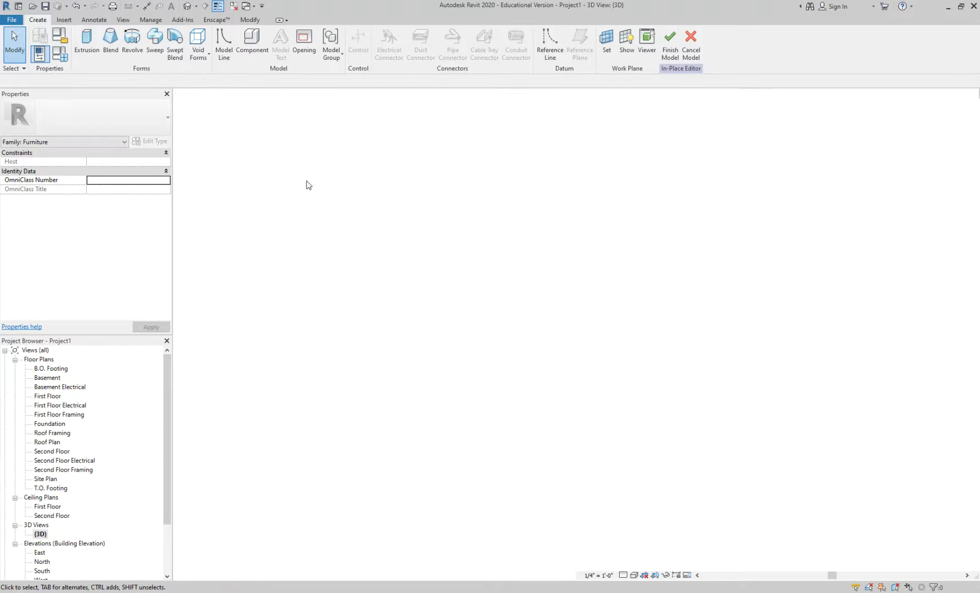
pyautogui.moveTo(367, 152); pyautogui.dragTo(281, 230, button='middle')
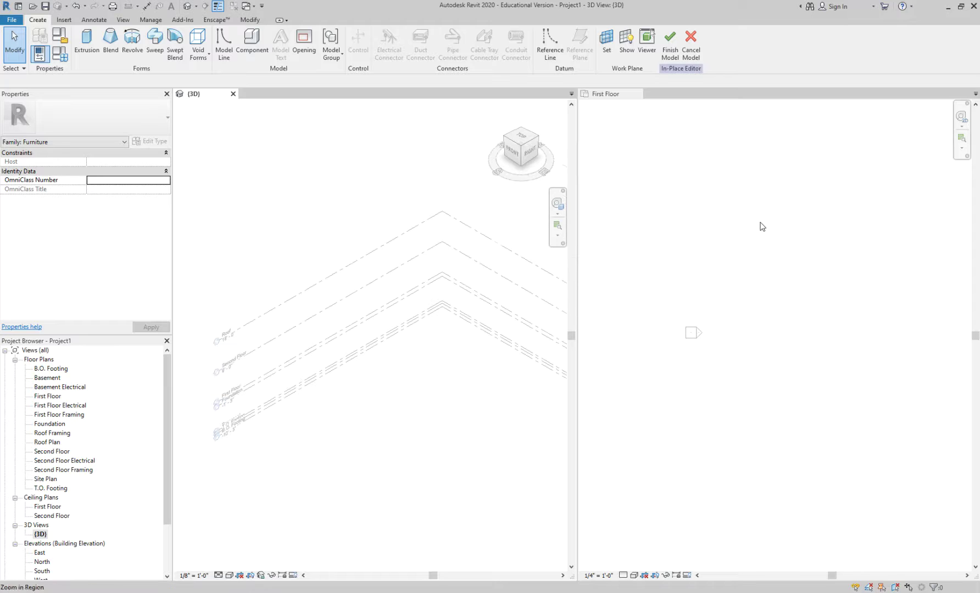
pyautogui.click(747, 234)
pyautogui.click(478, 315)
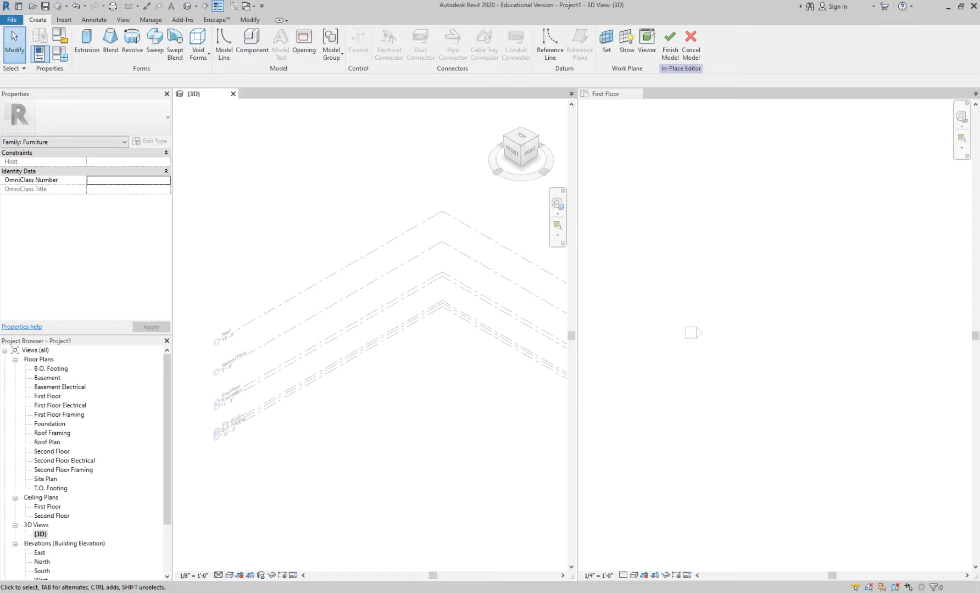
pyautogui.click(693, 228)
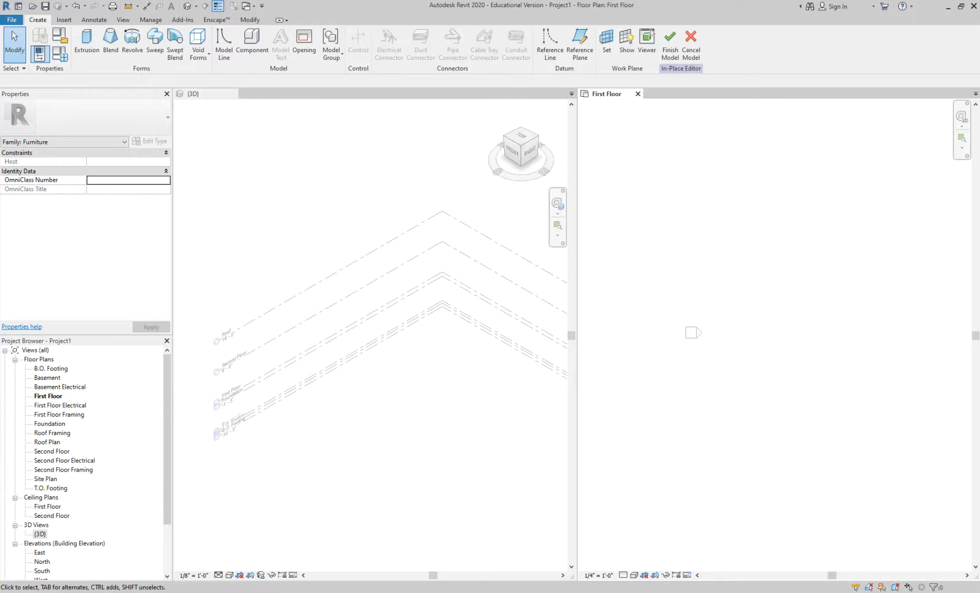
pyautogui.moveTo(384, 330); pyautogui.dragTo(338, 323, button='middle')
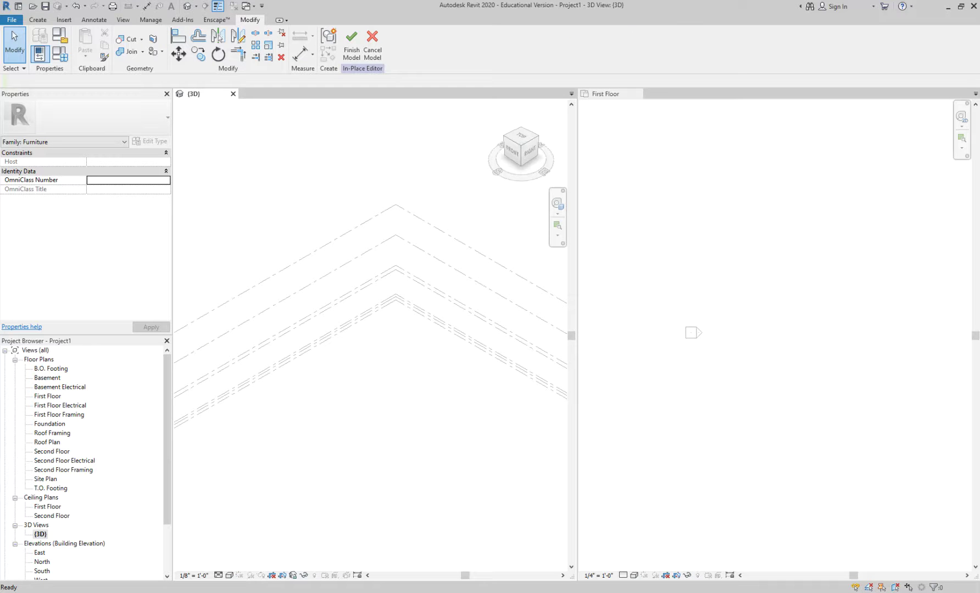
# Start an extrusion in the First Floor plan and sketch a rectangle about 4'-6" by 4'-0"
pyautogui.click(38, 20)
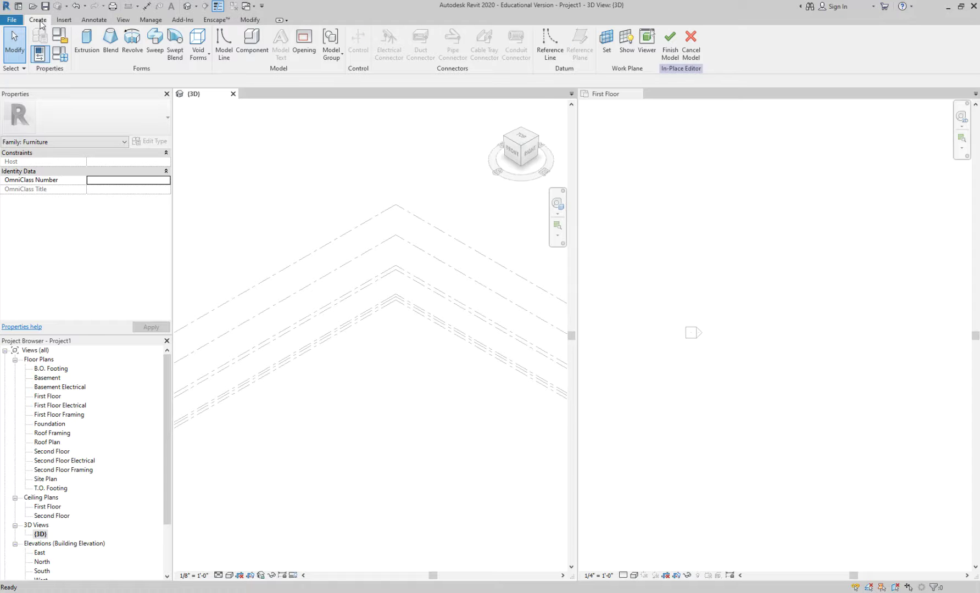
pyautogui.click(699, 242)
pyautogui.moveTo(571, 245); pyautogui.dragTo(564, 246)
pyautogui.scroll(-1, 736, 291)
pyautogui.moveTo(733, 280); pyautogui.dragTo(637, 285, button='middle')
pyautogui.moveTo(720, 280)
pyautogui.mouseDown(button='middle')
pyautogui.moveTo(755, 289)
pyautogui.moveTo(729, 284)
pyautogui.mouseUp(button='middle')
pyautogui.scroll(-1, 732, 285)
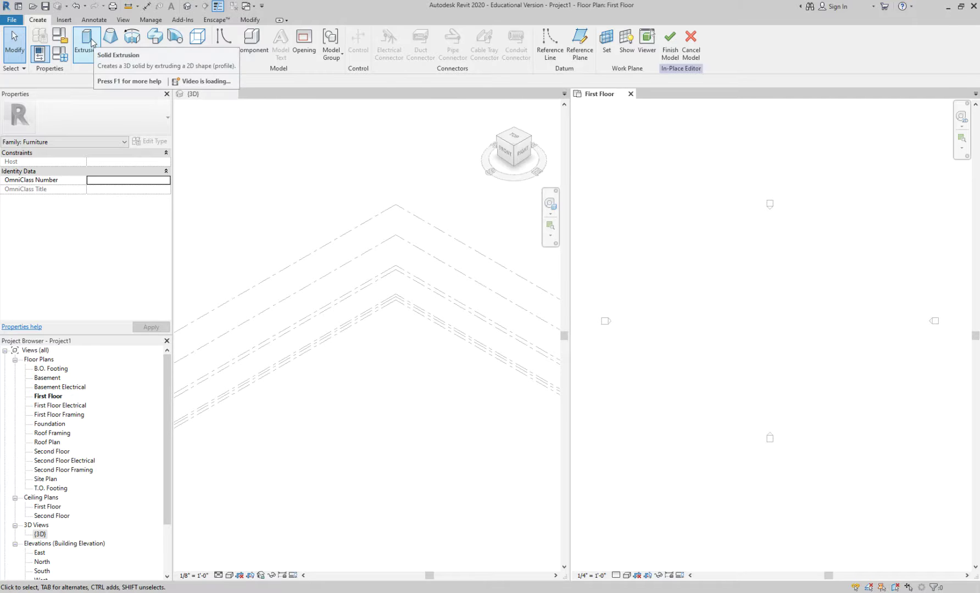
pyautogui.click(91, 43)
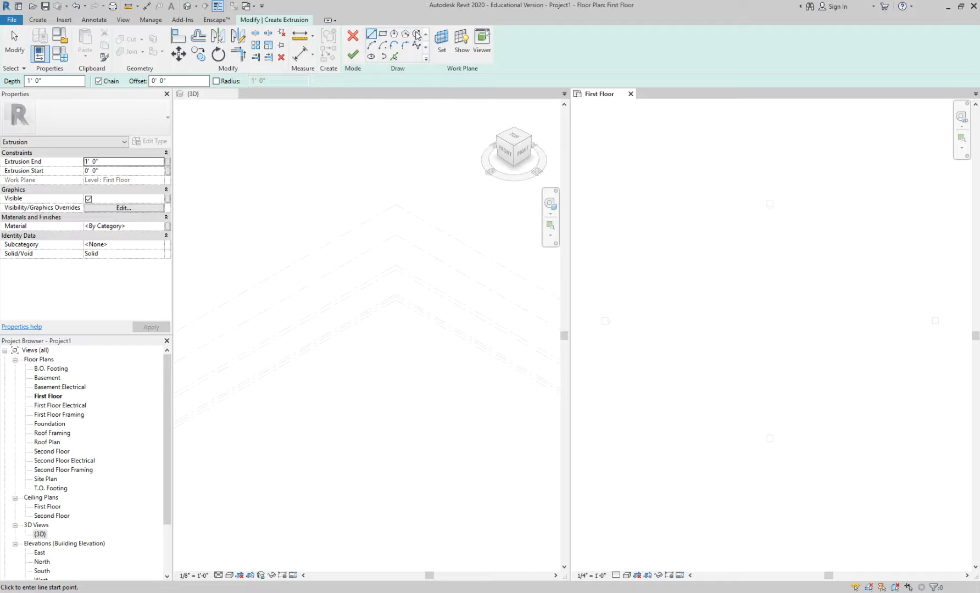
pyautogui.click(383, 34)
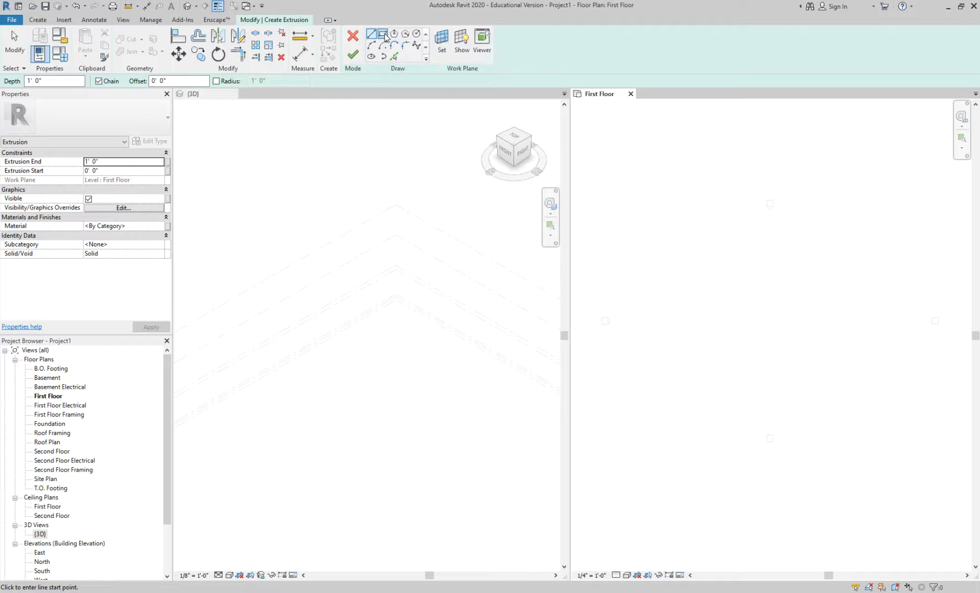
pyautogui.click(697, 276)
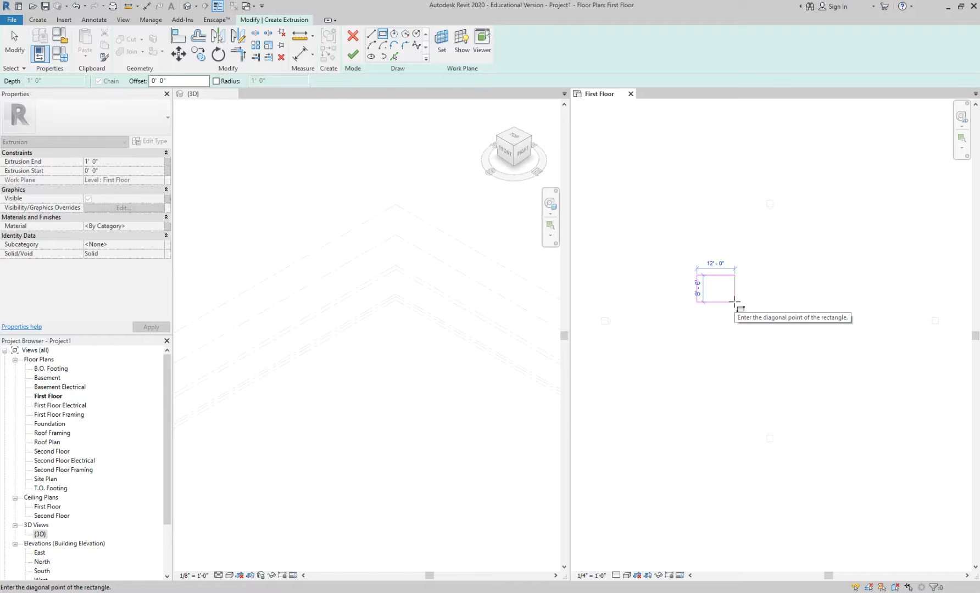
pyautogui.scroll(3, 735, 301)
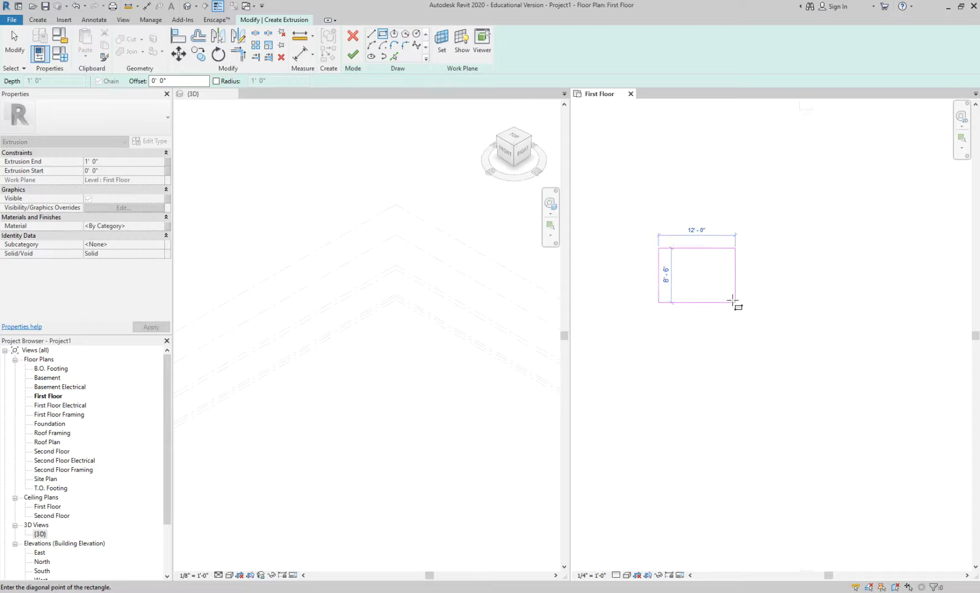
pyautogui.moveTo(700, 274); pyautogui.dragTo(766, 329, button='middle')
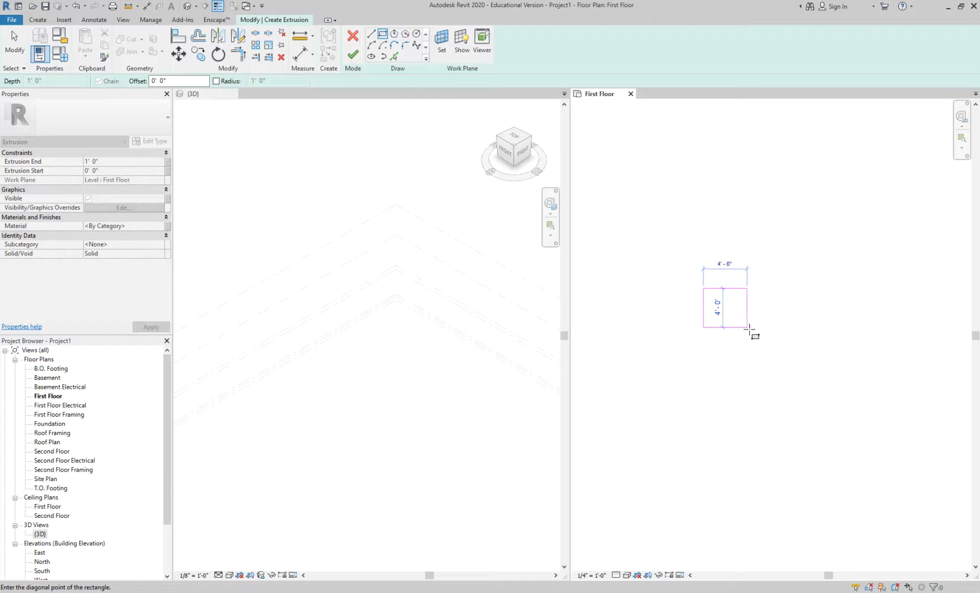
pyautogui.click(748, 328)
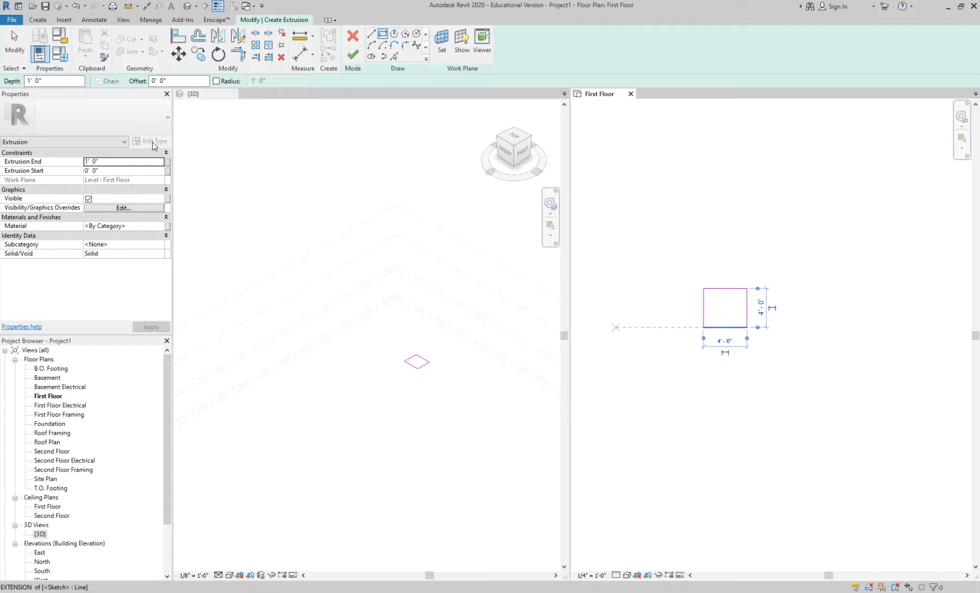
# Finish the trial extrusion at 1' depth and examine the resulting block in the 3D view
pyautogui.click(352, 56)
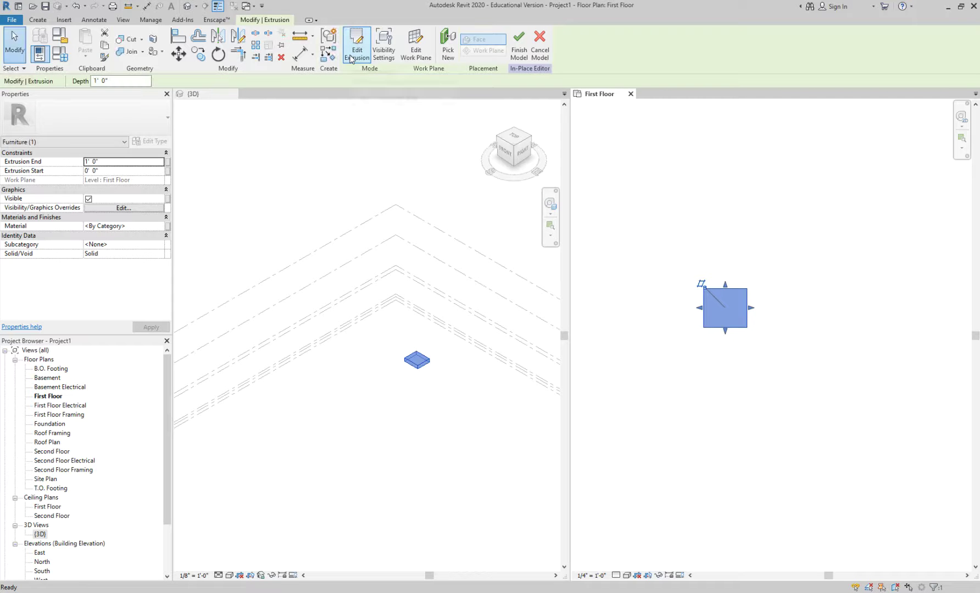
pyautogui.scroll(6, 475, 382)
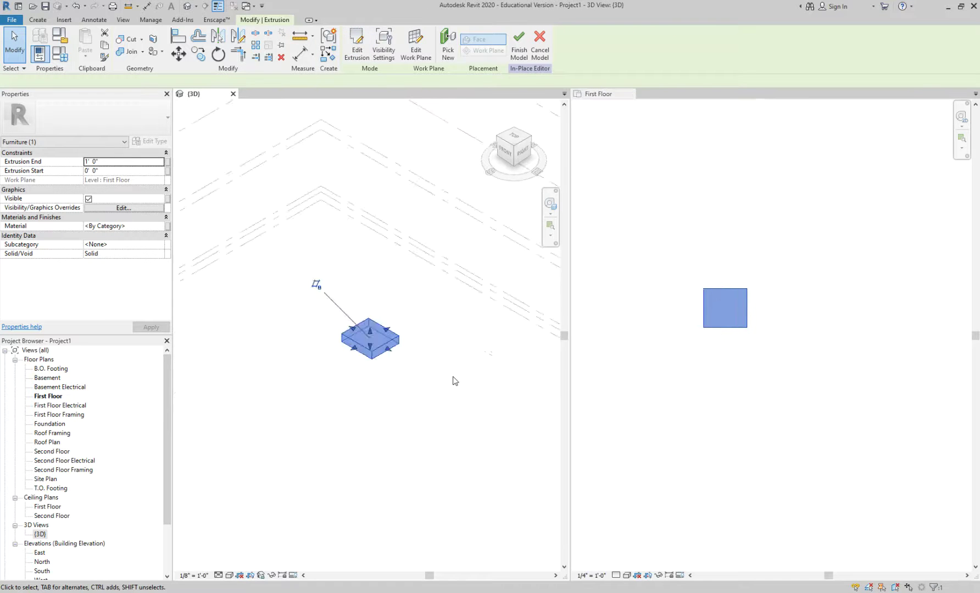
pyautogui.click(346, 353)
pyautogui.moveTo(345, 349); pyautogui.dragTo(395, 397, button='middle')
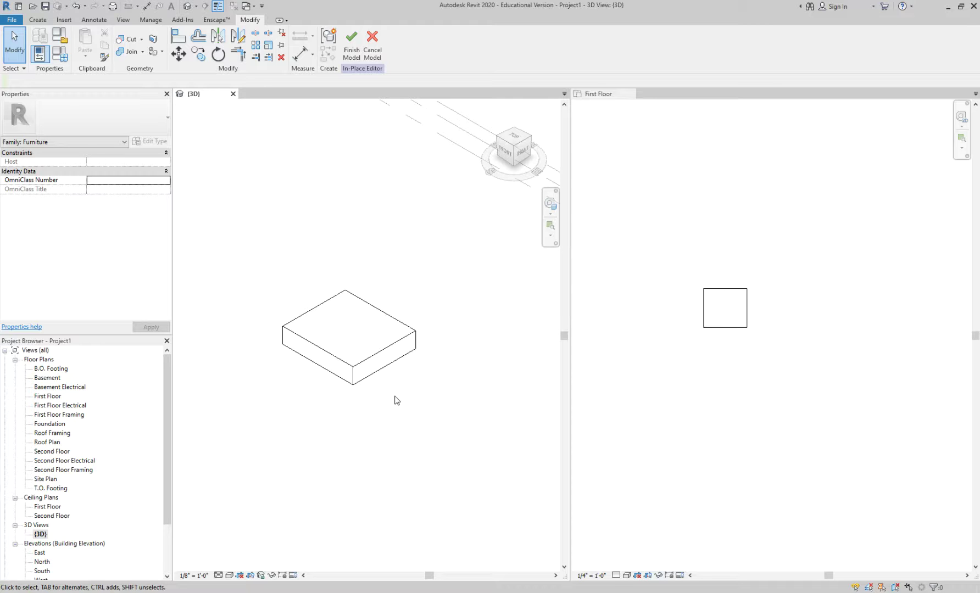
pyautogui.scroll(-3, 423, 400)
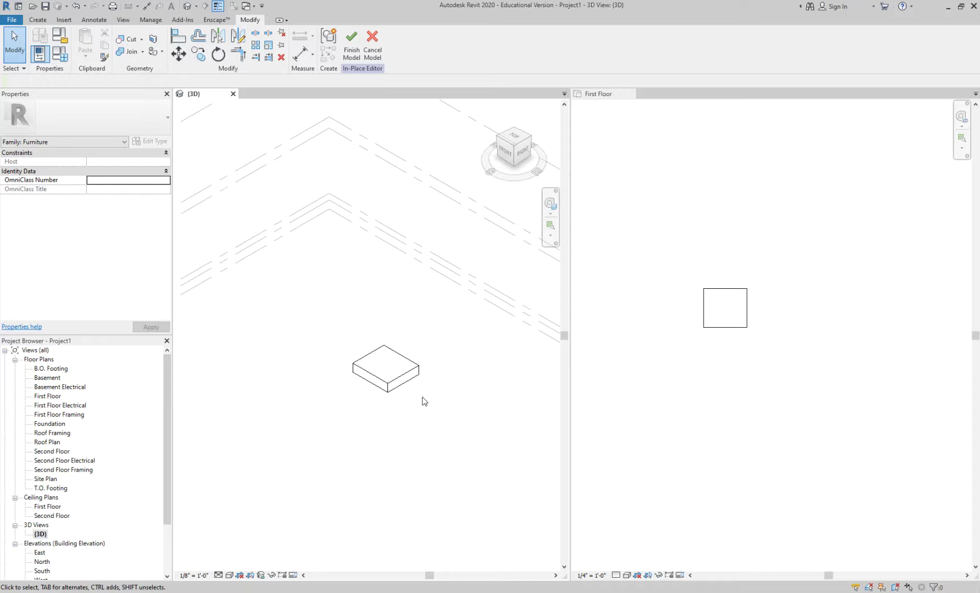
pyautogui.click(415, 374)
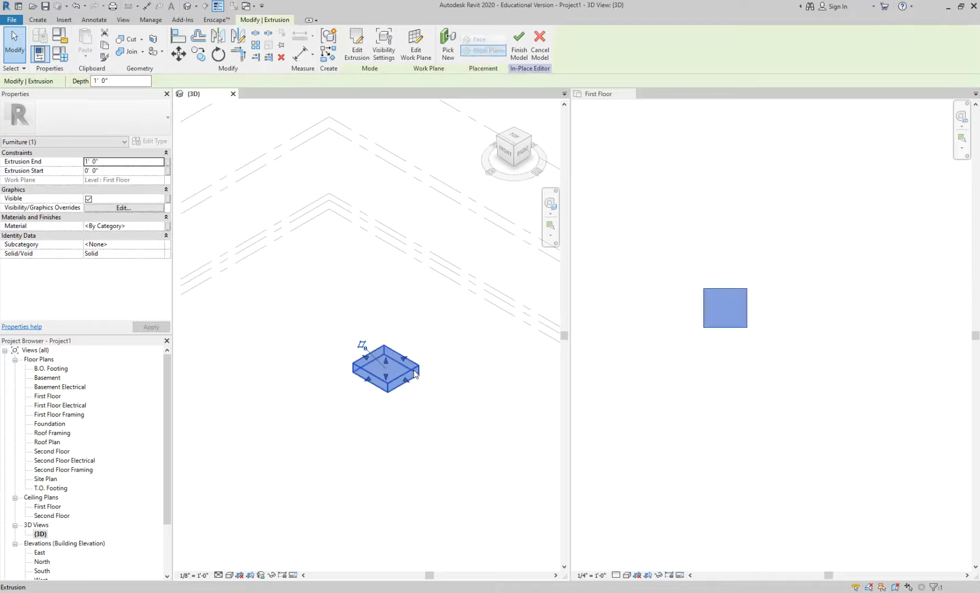
pyautogui.click(446, 391)
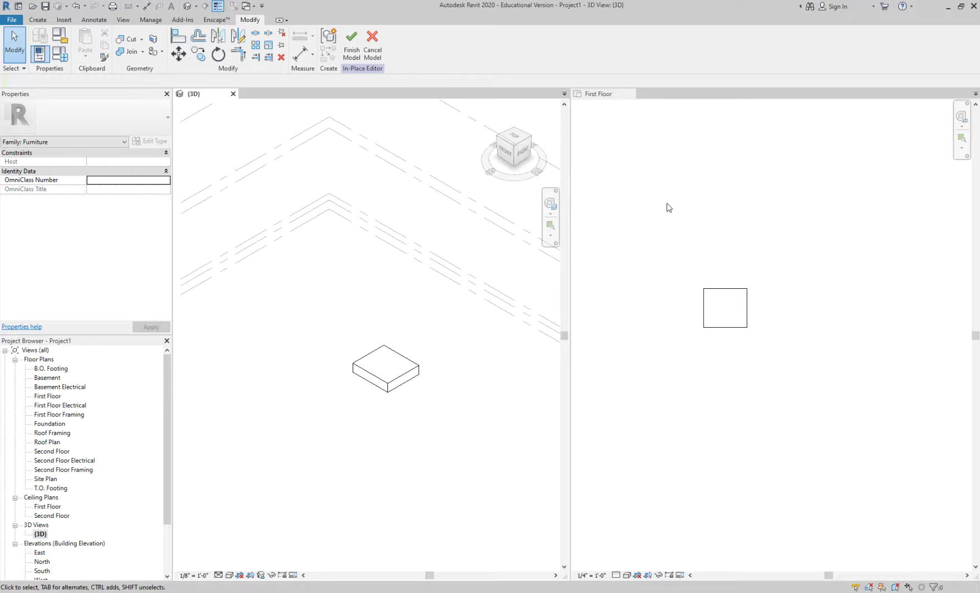
# Delete the trial extrusion from the First Floor plan
pyautogui.click(692, 242)
pyautogui.click(728, 292)
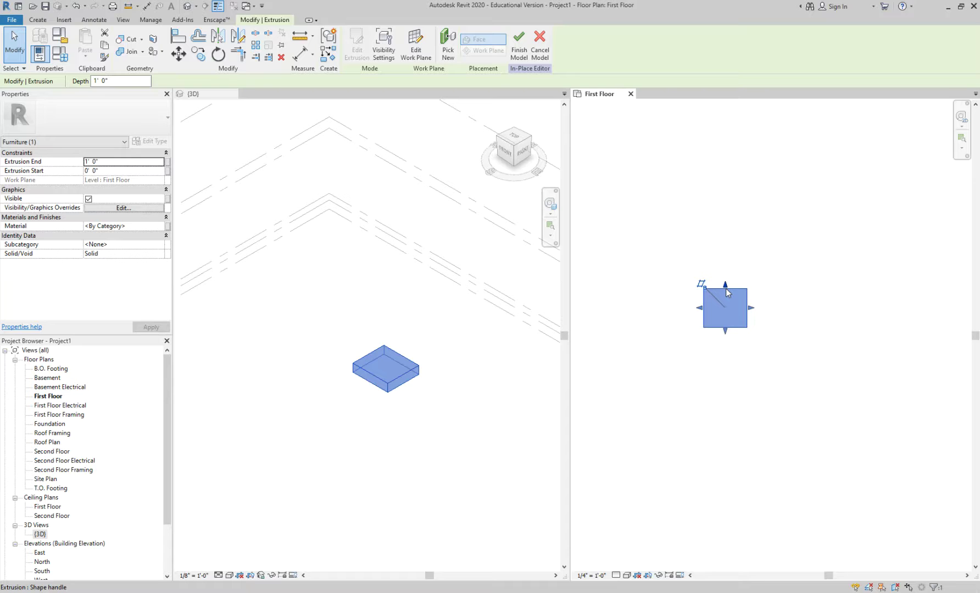
pyautogui.press('Delete')
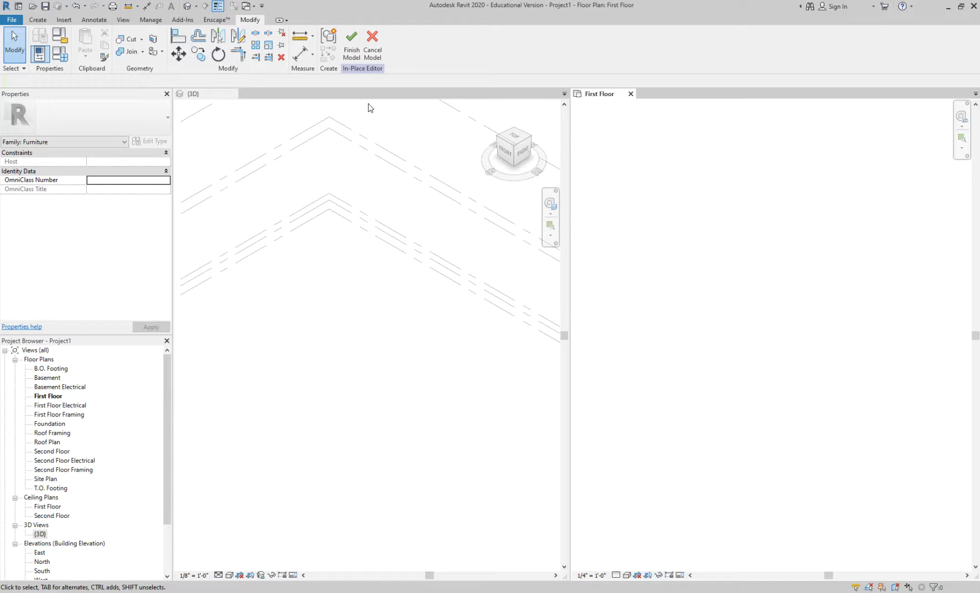
# Start a new extrusion and sketch a rectangle about 6'-0" by 5'-6" in the First Floor plan
pyautogui.click(38, 20)
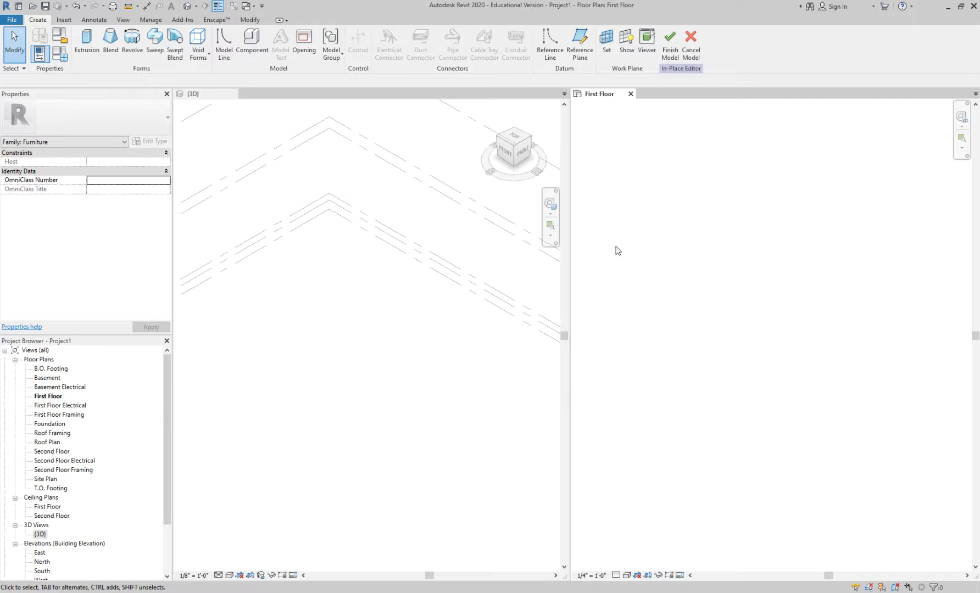
pyautogui.click(86, 43)
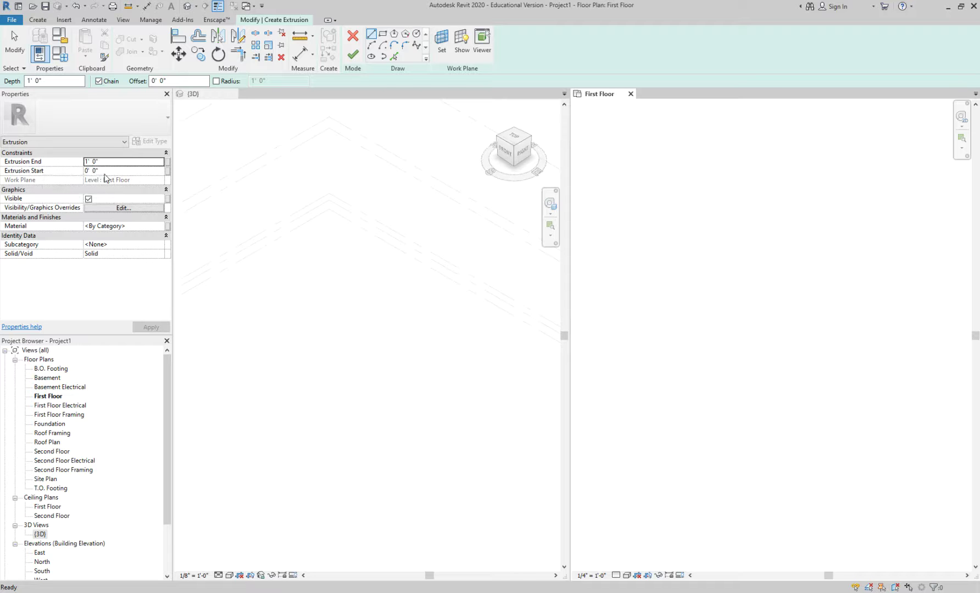
pyautogui.click(383, 35)
pyautogui.click(686, 243)
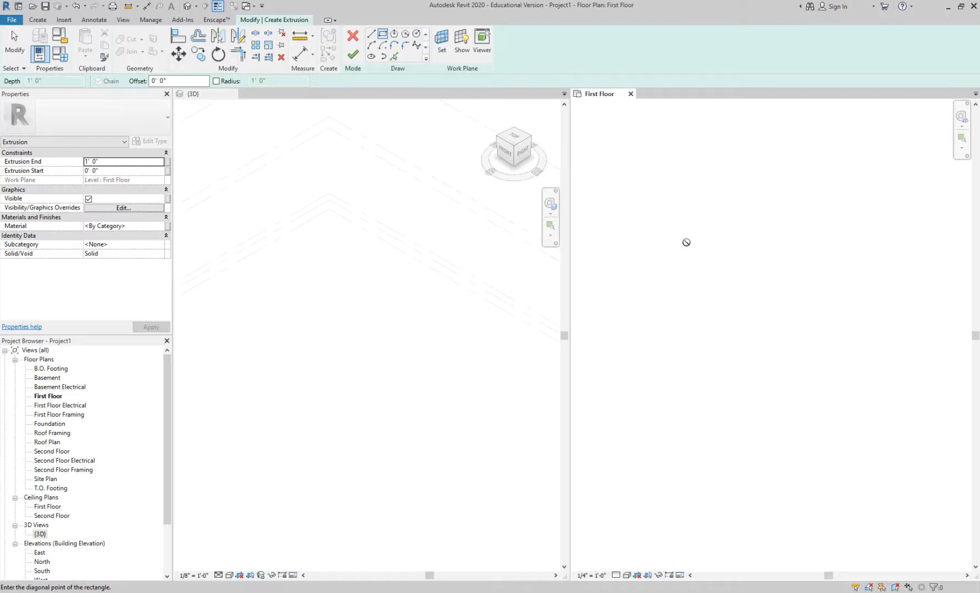
pyautogui.click(745, 296)
pyautogui.scroll(3, 757, 284)
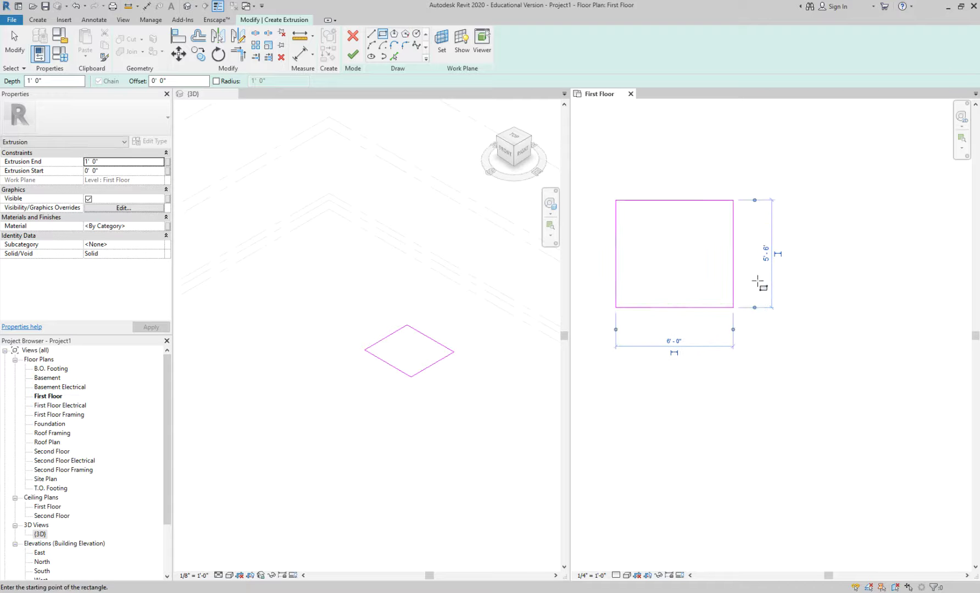
# Set both the height and the width of the sketched rectangle to 22 inches
pyautogui.click(766, 256)
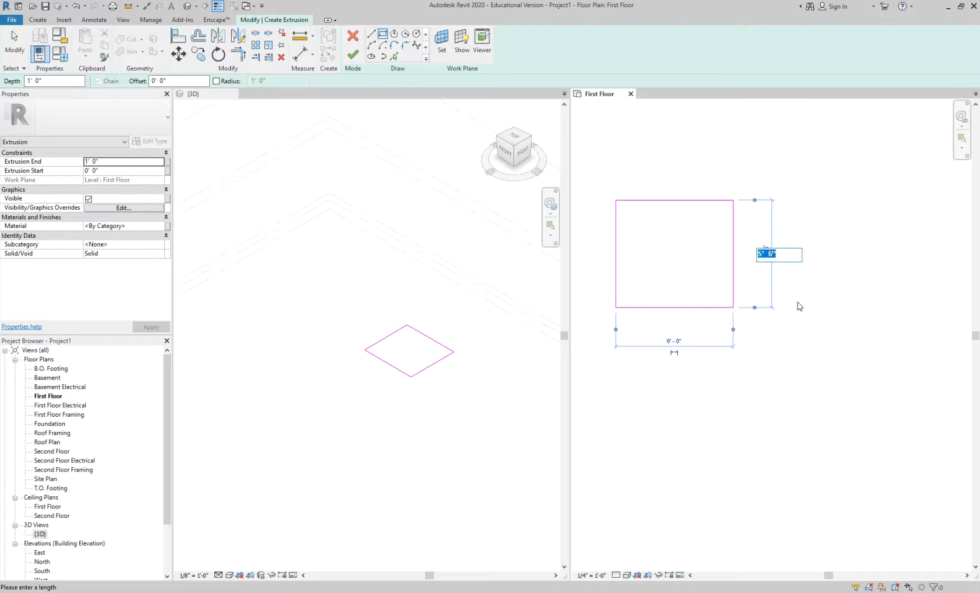
pyautogui.write('0 22')
pyautogui.press('Return')
pyautogui.click(676, 343)
pyautogui.write('0 22')
pyautogui.press('Return')
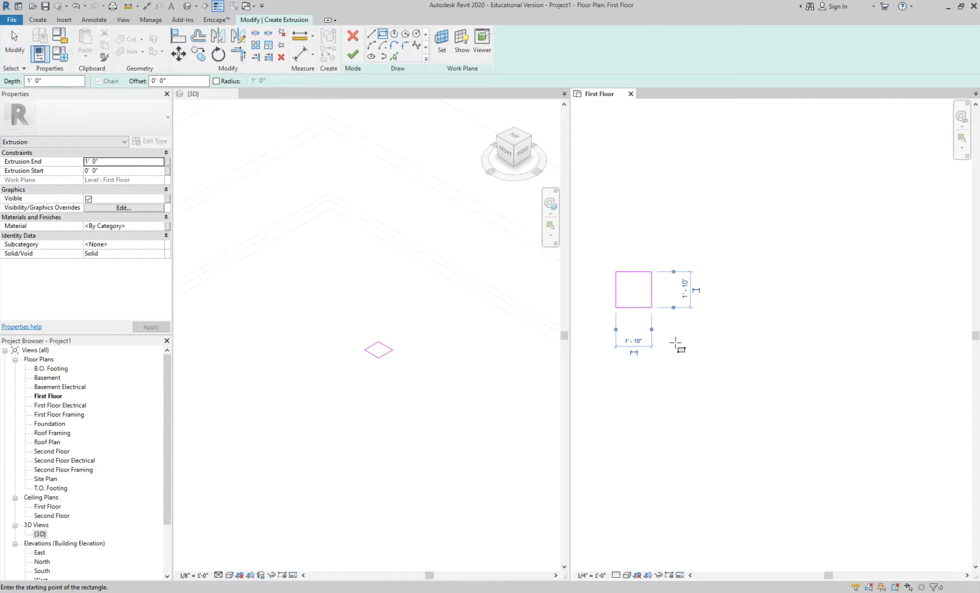
# Set the extrusion end to 18 inches and the extrusion start to 16 inches, and apply both values
pyautogui.scroll(3, 676, 343)
pyautogui.moveTo(676, 344)
pyautogui.mouseDown(button='middle')
pyautogui.moveTo(842, 343)
pyautogui.moveTo(834, 339)
pyautogui.mouseUp(button='middle')
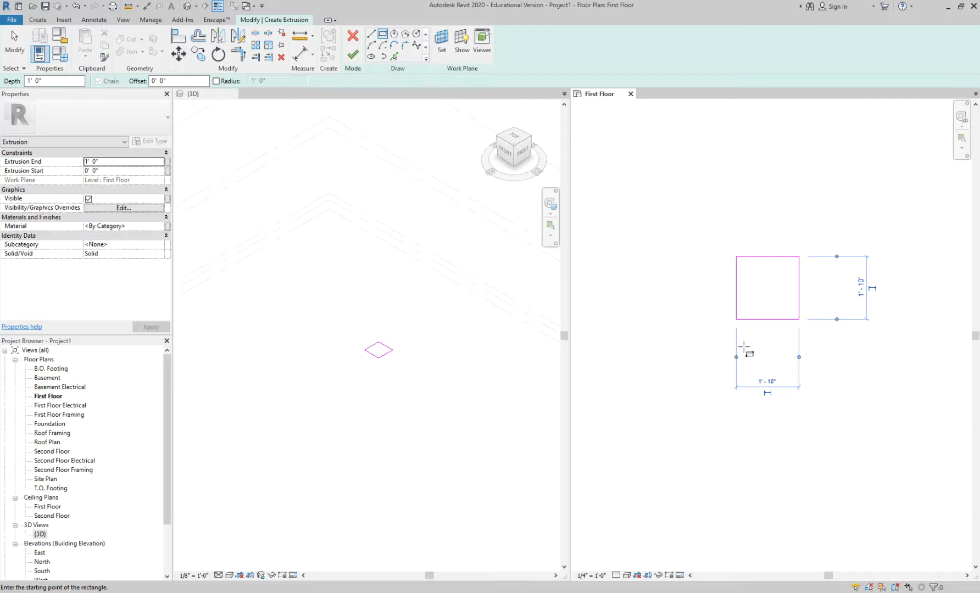
pyautogui.scroll(4, 379, 345)
pyautogui.scroll(4, 764, 335)
pyautogui.moveTo(768, 386); pyautogui.dragTo(713, 389, button='middle')
pyautogui.scroll(-2, 712, 389)
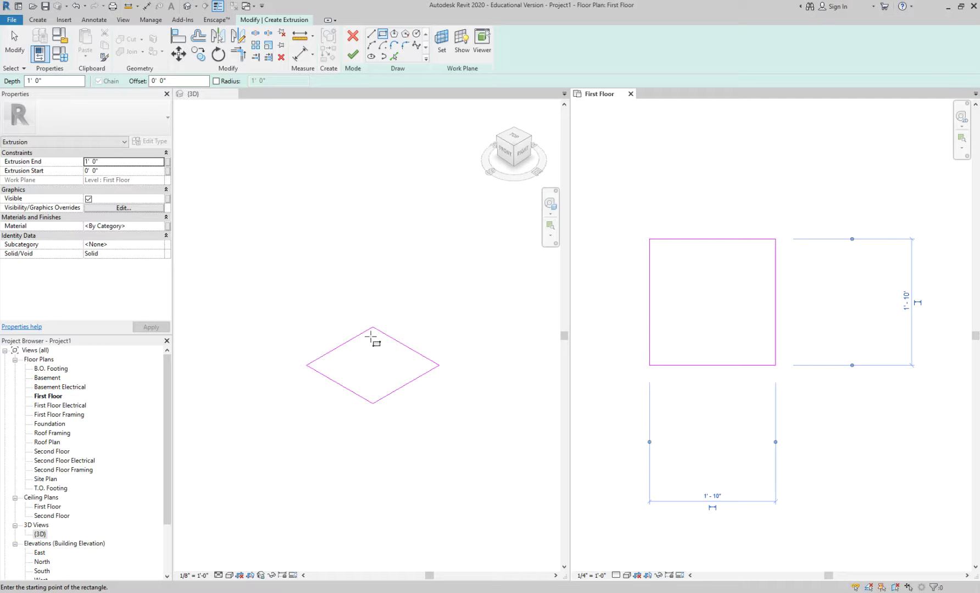
pyautogui.click(64, 170)
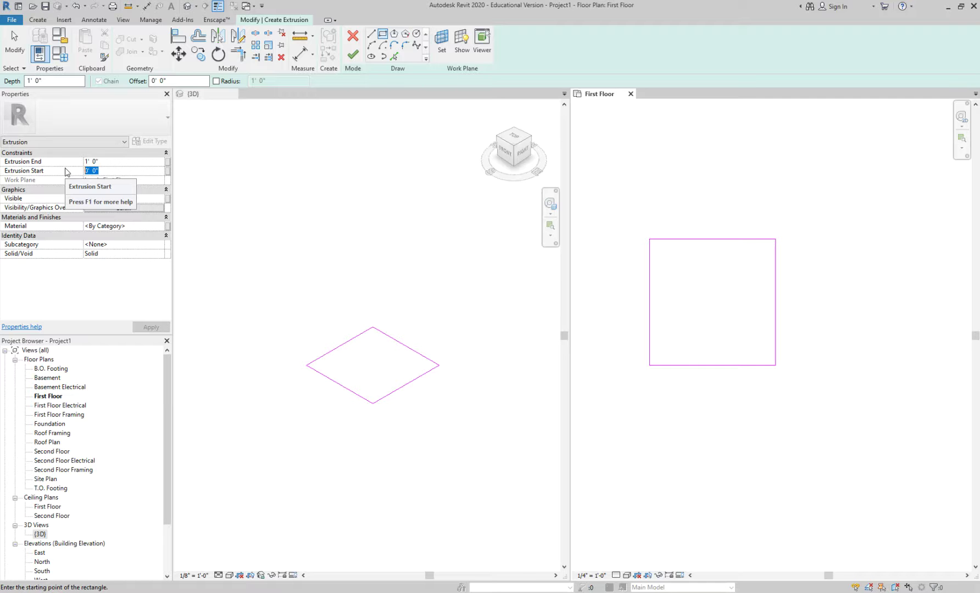
pyautogui.click(123, 162)
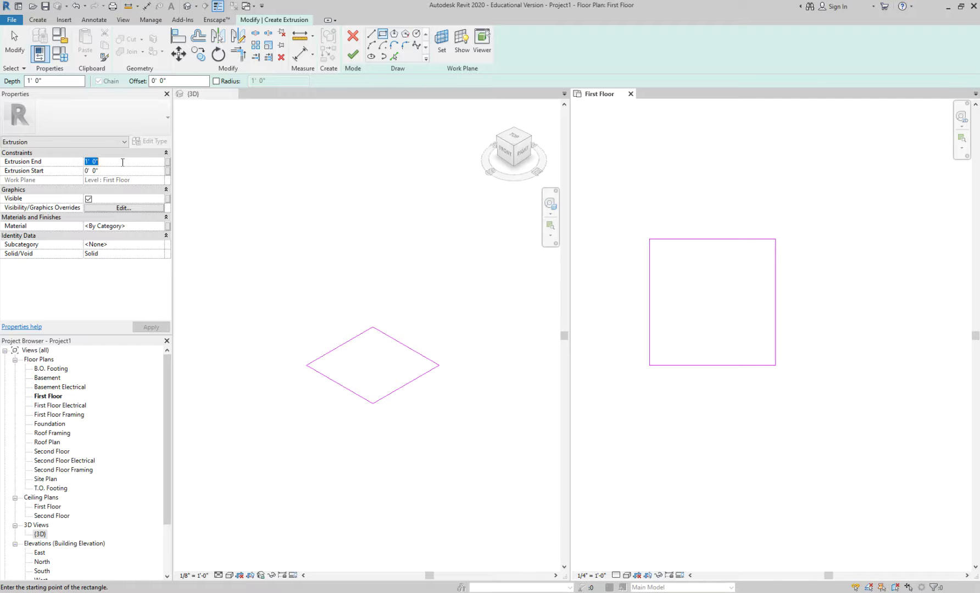
pyautogui.write('0 18')
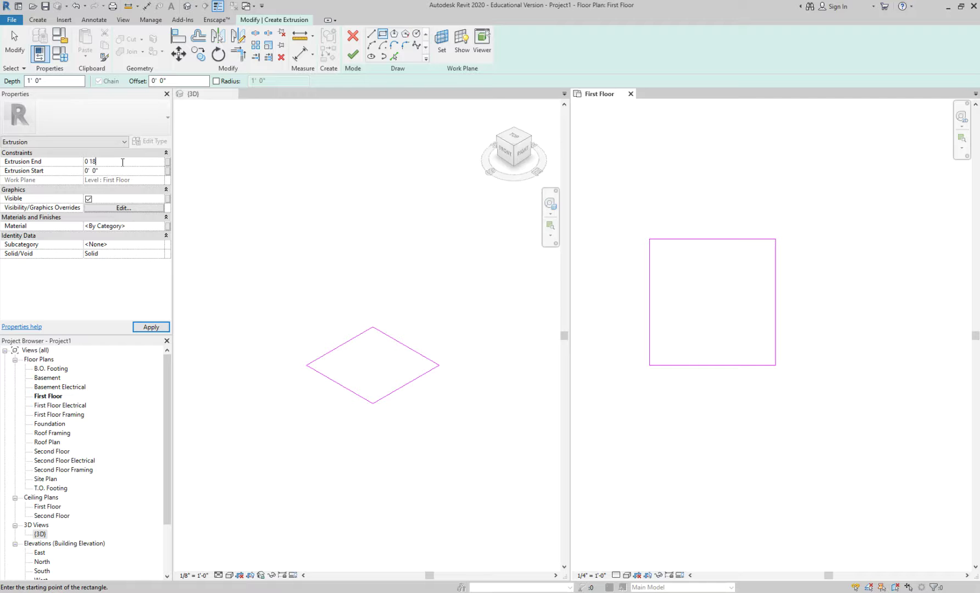
pyautogui.click(119, 171)
pyautogui.write('0 16')
pyautogui.click(115, 163)
pyautogui.click(160, 328)
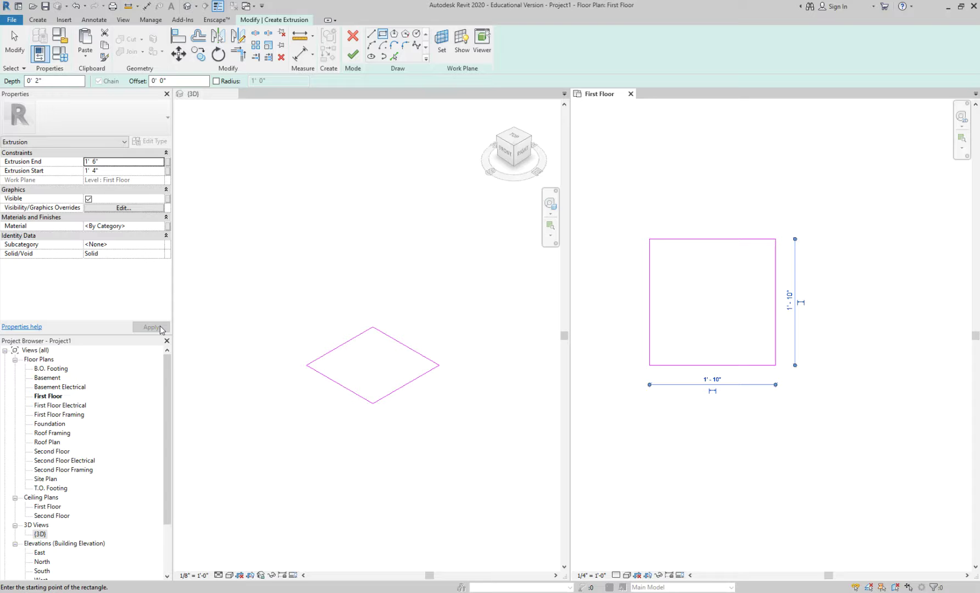
# Finish the tabletop extrusion and check the slab in the 3D view
pyautogui.press('Escape')
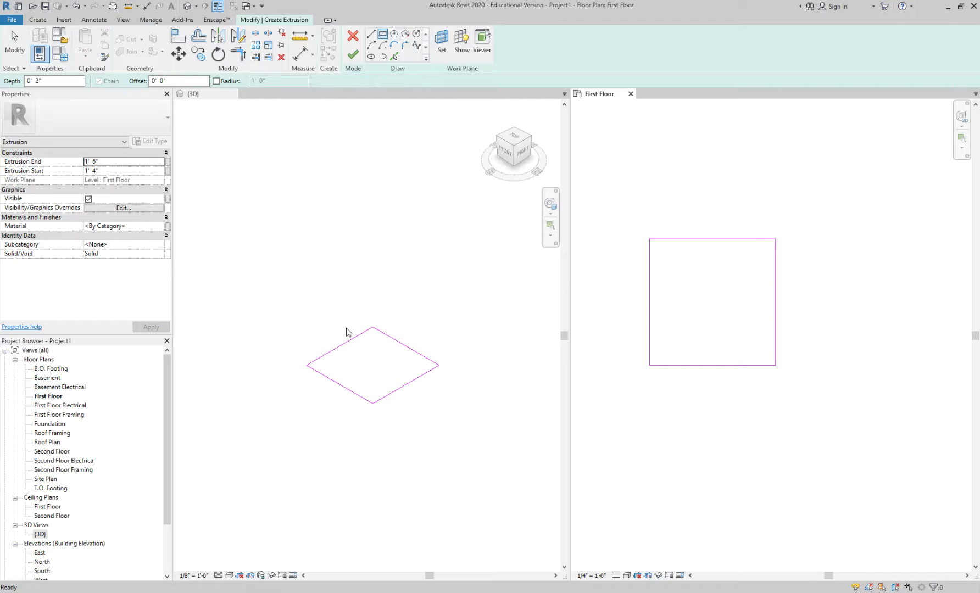
pyautogui.click(353, 55)
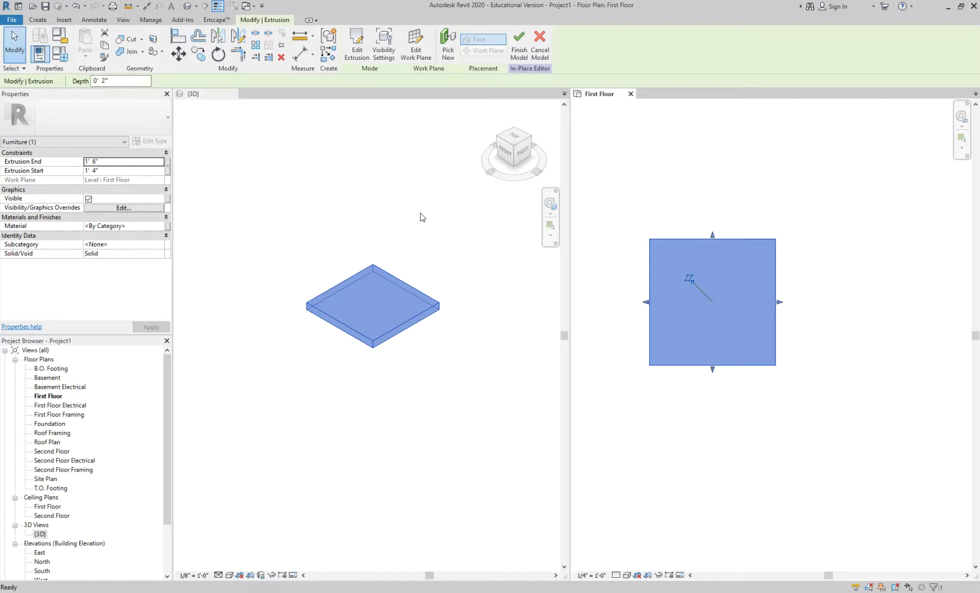
pyautogui.click(381, 431)
pyautogui.scroll(-5, 380, 432)
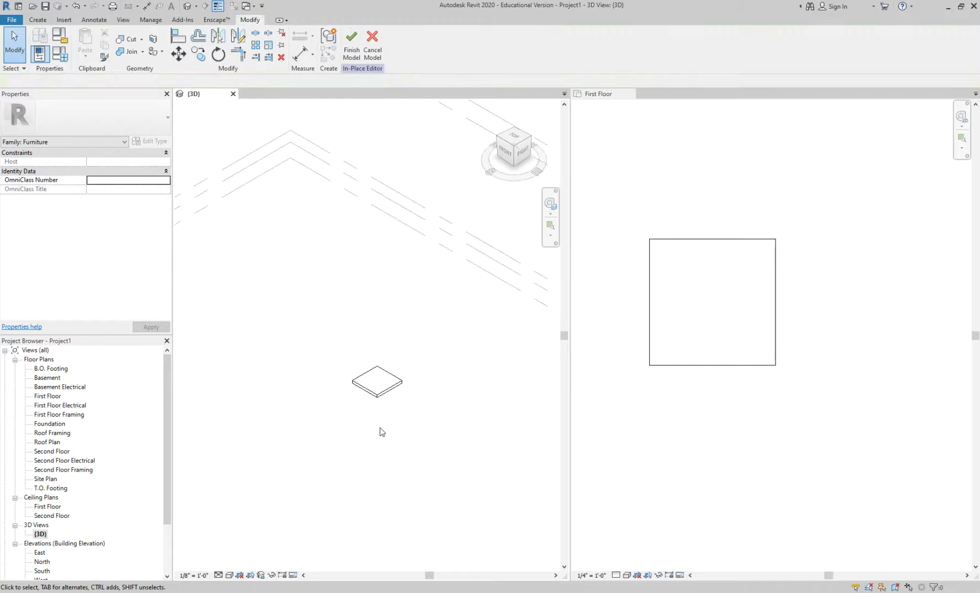
pyautogui.scroll(3, 377, 353)
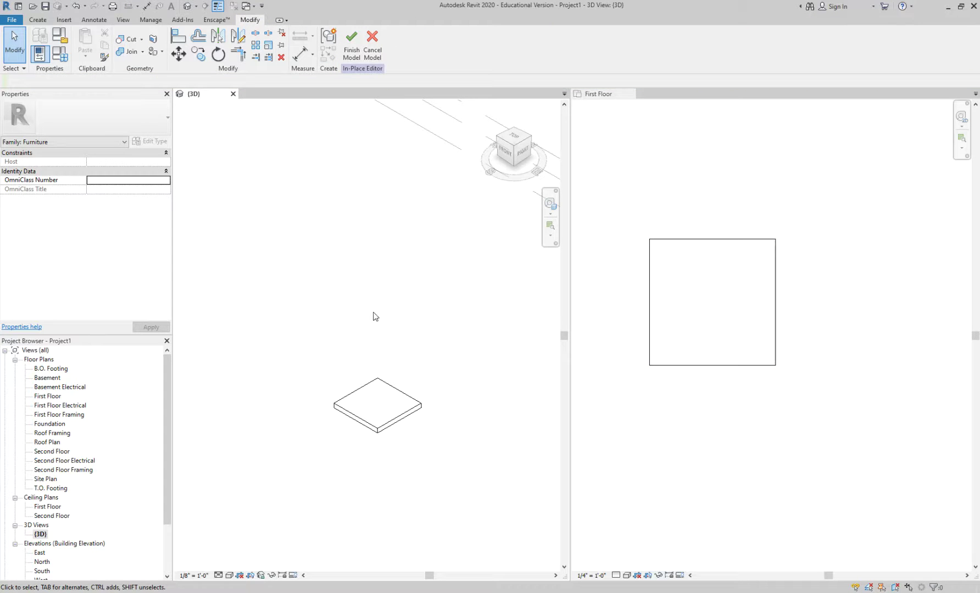
# Open the North elevation, tile it with the 3D and First Floor views, and frame the tabletop in the elevation and 3D views
pyautogui.doubleClick(42, 561)
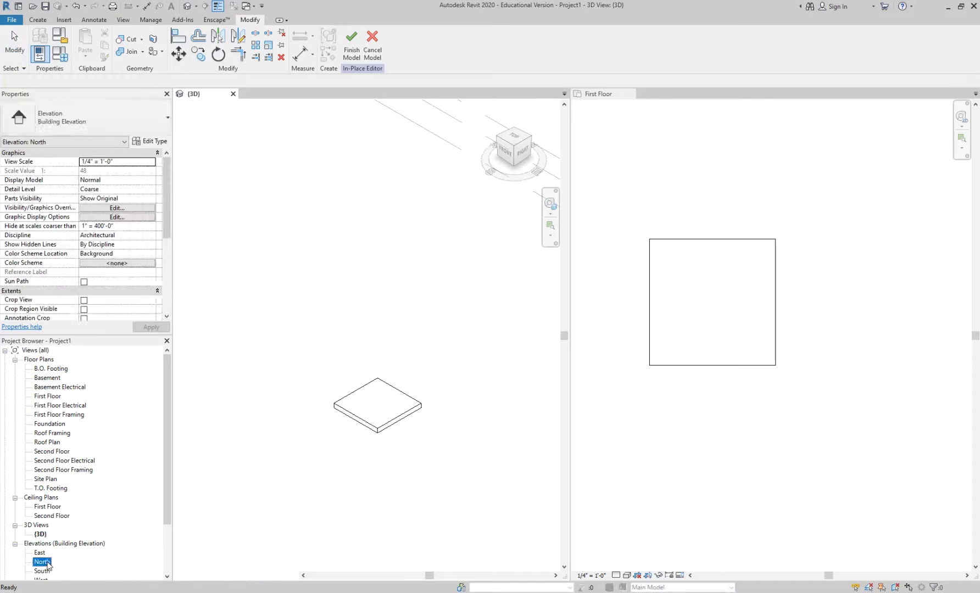
pyautogui.press('w')
pyautogui.press('t')
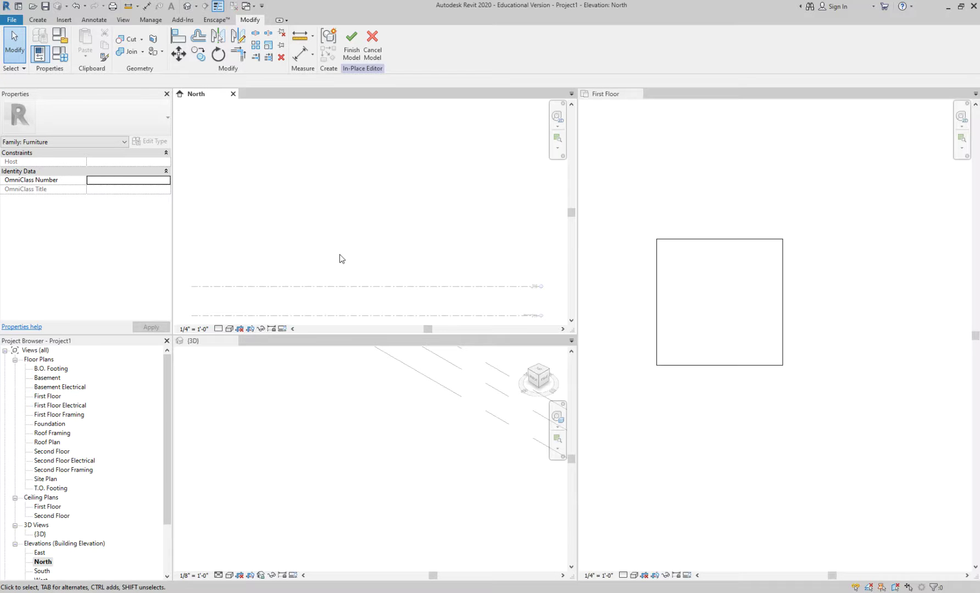
pyautogui.moveTo(399, 253); pyautogui.dragTo(383, 151, button='middle')
pyautogui.scroll(2, 436, 228)
pyautogui.scroll(2, 418, 194)
pyautogui.moveTo(418, 194); pyautogui.dragTo(312, 252, button='middle')
pyautogui.click(323, 422)
pyautogui.moveTo(324, 422); pyautogui.dragTo(350, 420, button='middle')
pyautogui.scroll(5, 350, 421)
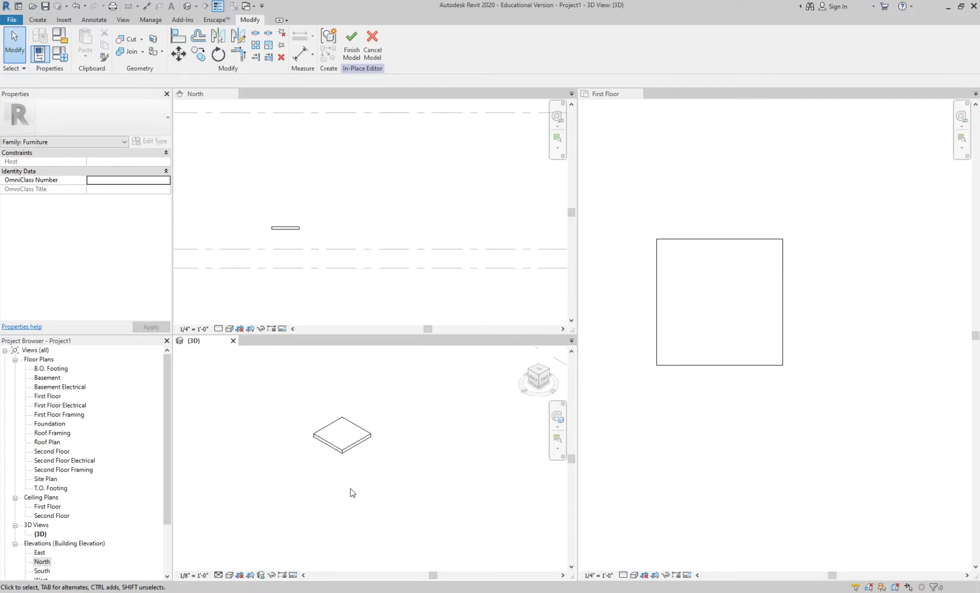
# Reopen the tabletop extrusion's sketch from the First Floor view and inspect the dimension of its upper edge
pyautogui.click(280, 244)
pyautogui.scroll(2, 298, 241)
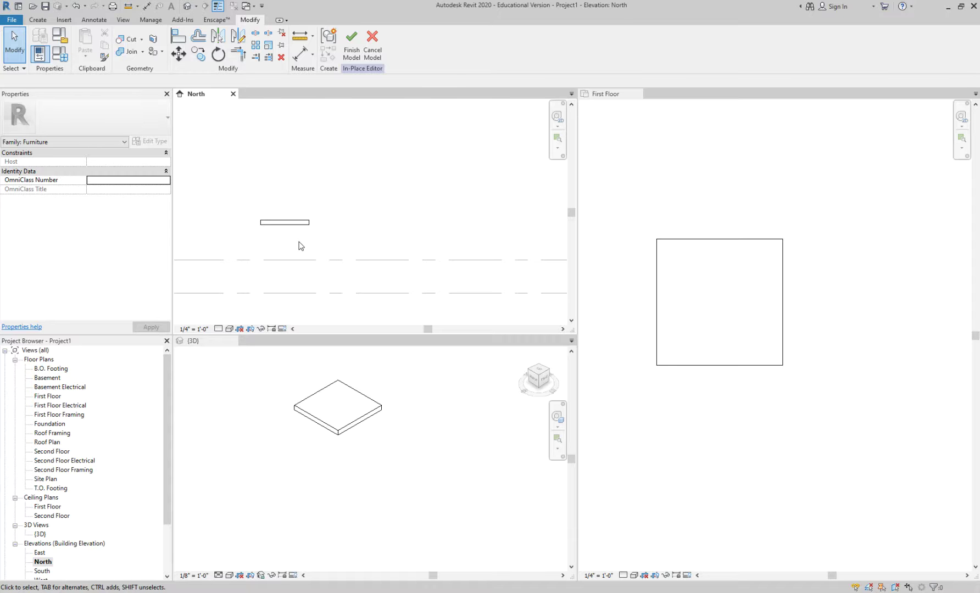
pyautogui.click(712, 244)
pyautogui.click(712, 244)
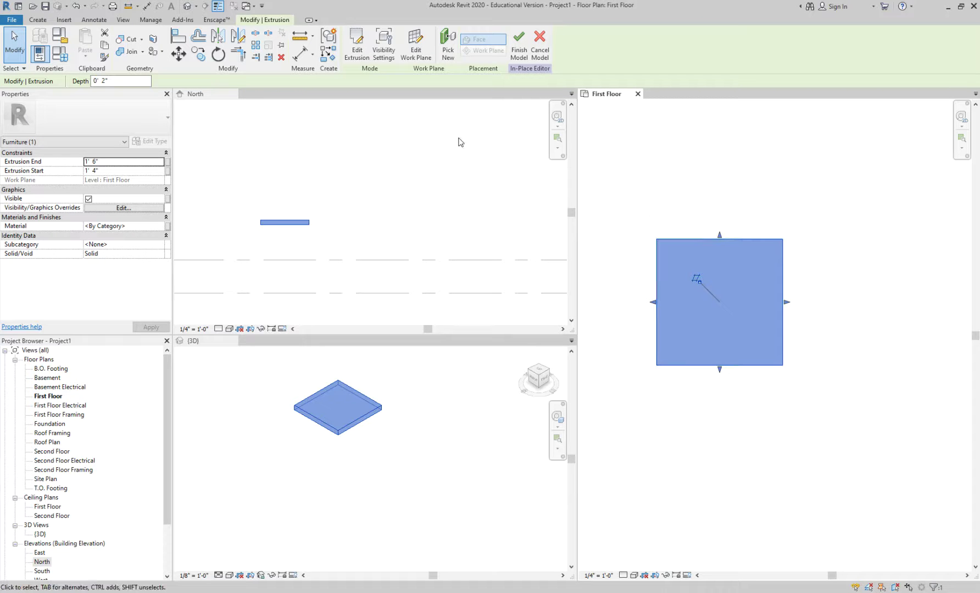
pyautogui.click(358, 53)
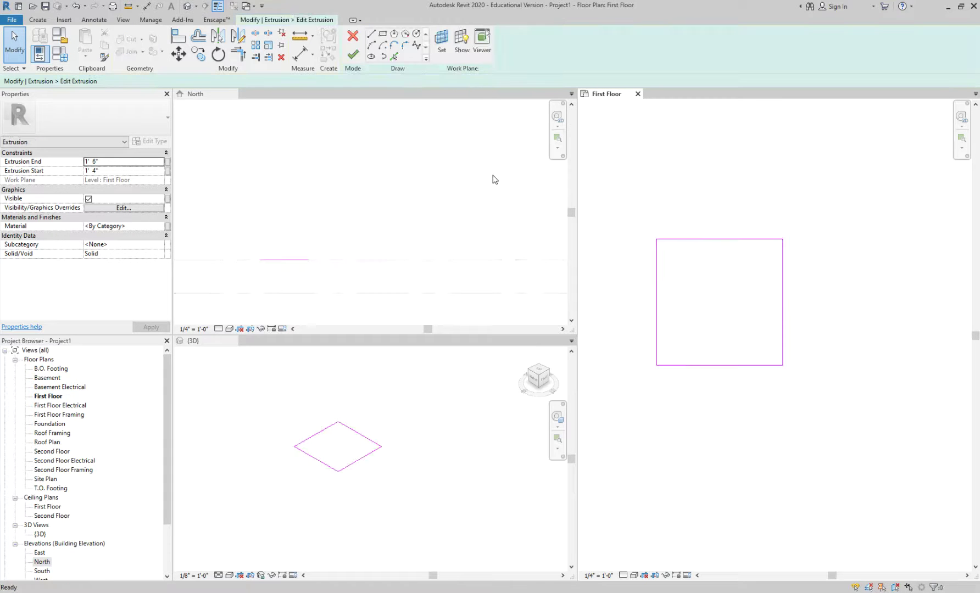
pyautogui.click(754, 242)
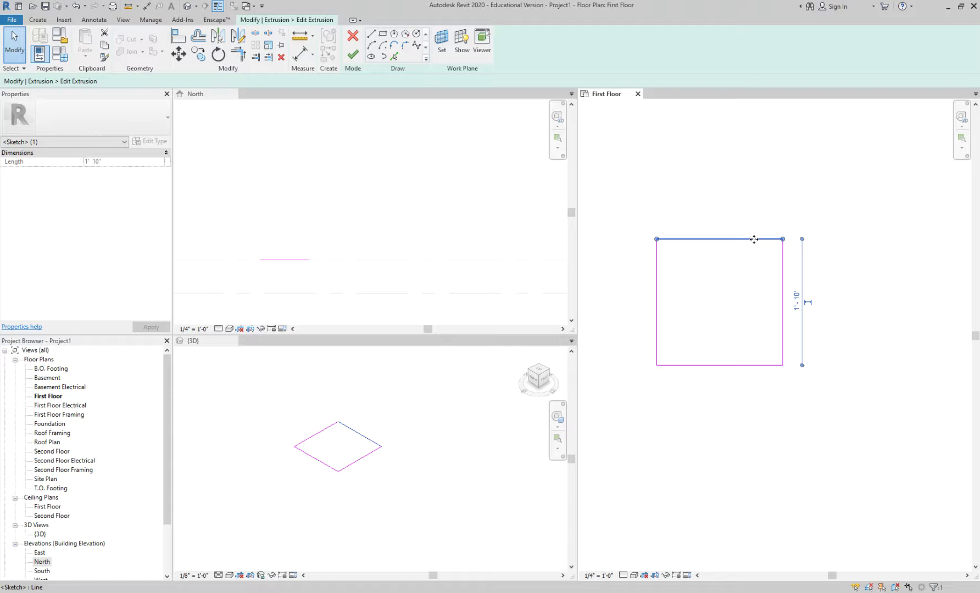
pyautogui.click(681, 287)
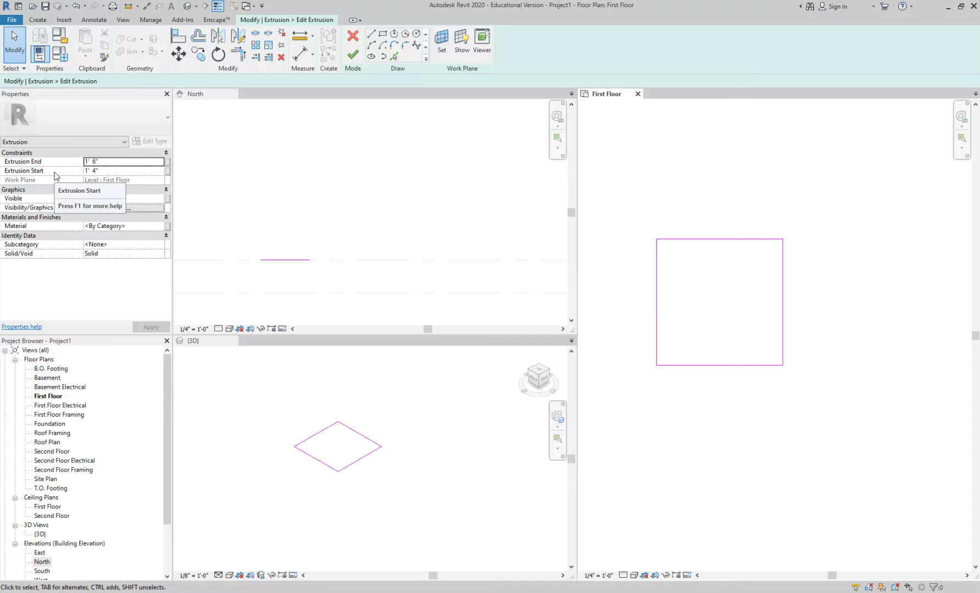
# Switch to the web browser, close the Google search for "extrude", and return to the Revit model
pyautogui.click(340, 541)
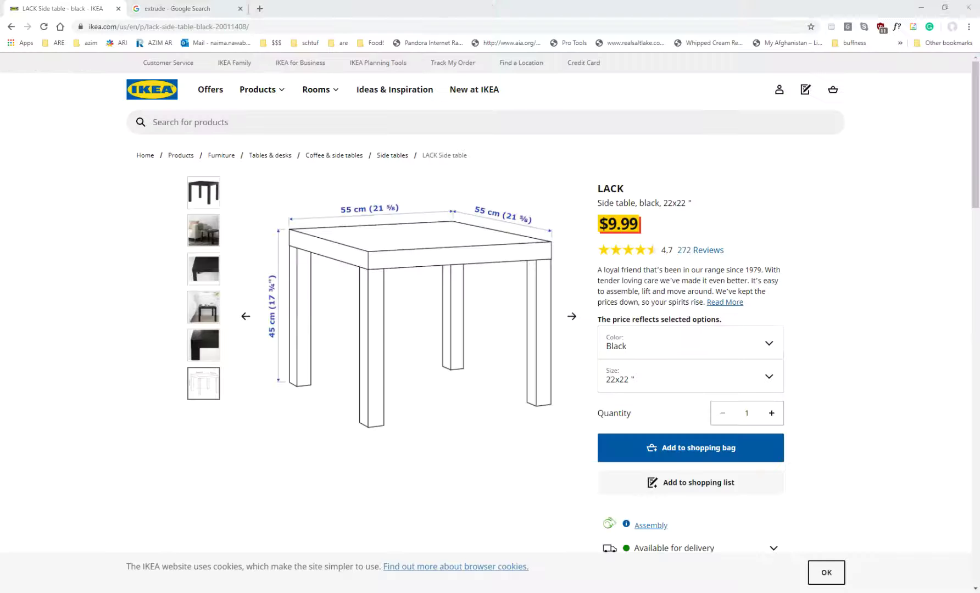
pyautogui.click(220, 11)
pyautogui.click(240, 9)
pyautogui.click(920, 7)
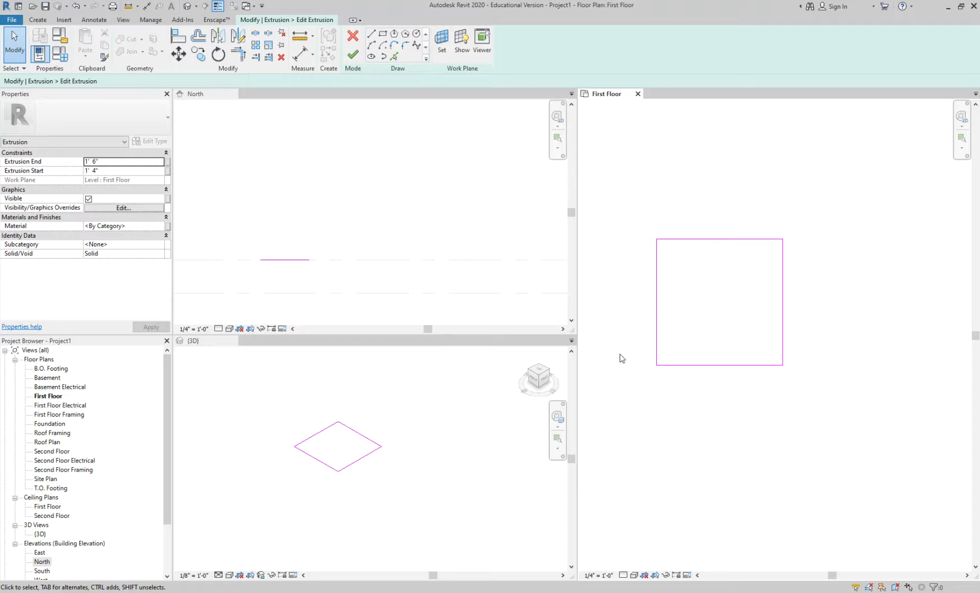
# Finish the tabletop's sketch edit and clear the selection in the North elevation
pyautogui.click(353, 56)
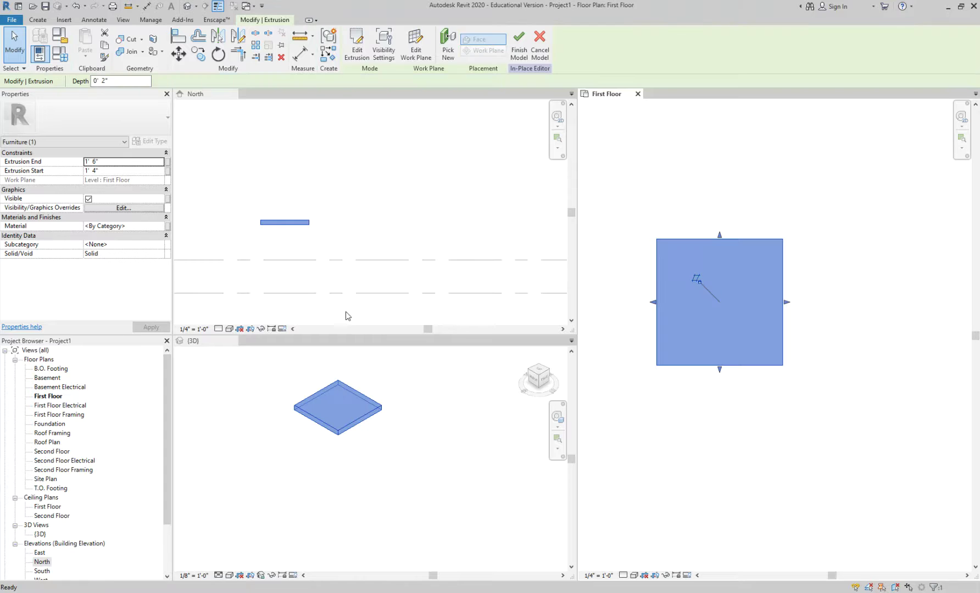
pyautogui.click(437, 398)
pyautogui.click(295, 249)
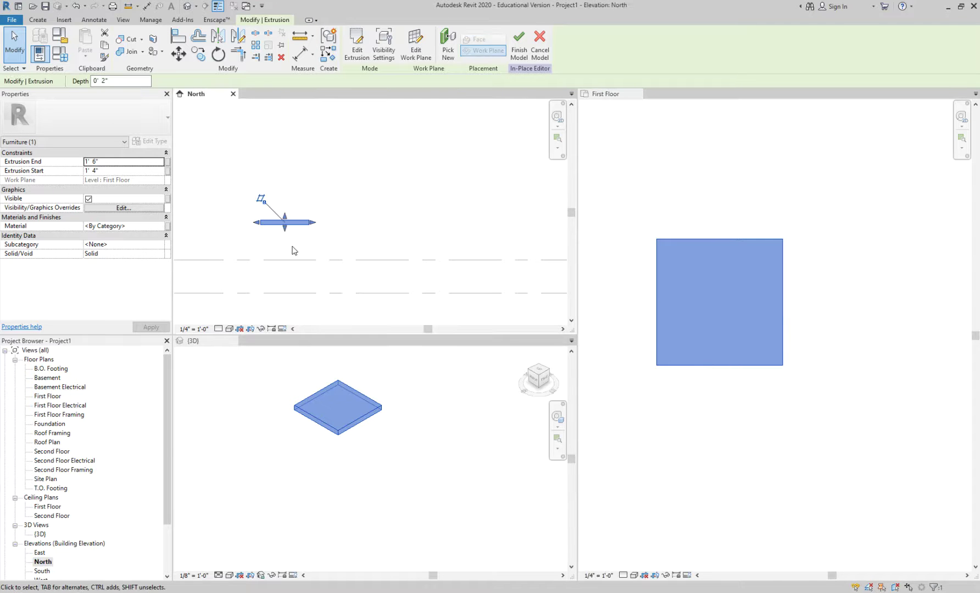
pyautogui.click(295, 250)
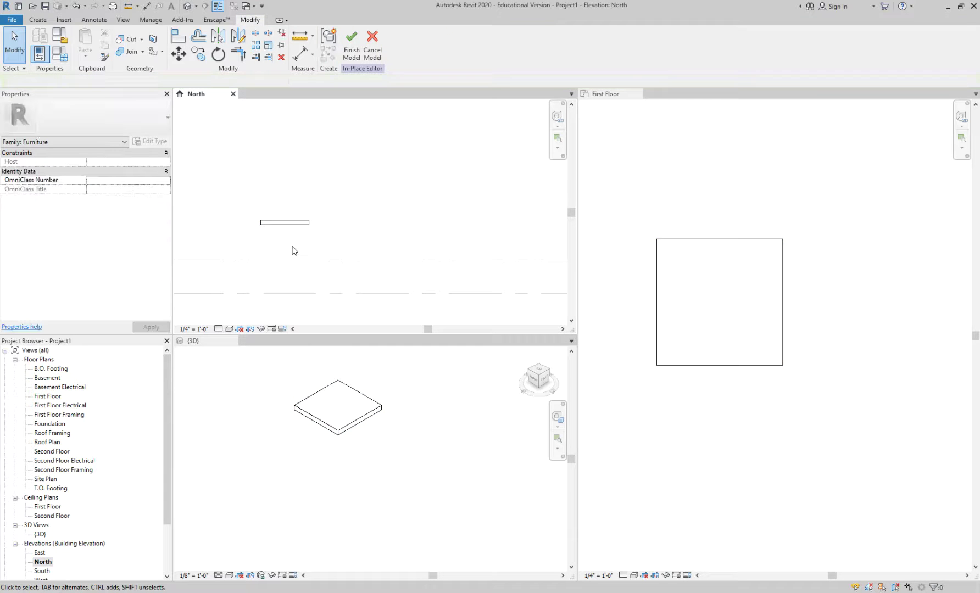
# Widen the First Floor view pane and frame the tabletop larger in both the North elevation and the floor plan
pyautogui.scroll(2, 292, 242)
pyautogui.moveTo(307, 249); pyautogui.dragTo(320, 198, button='middle')
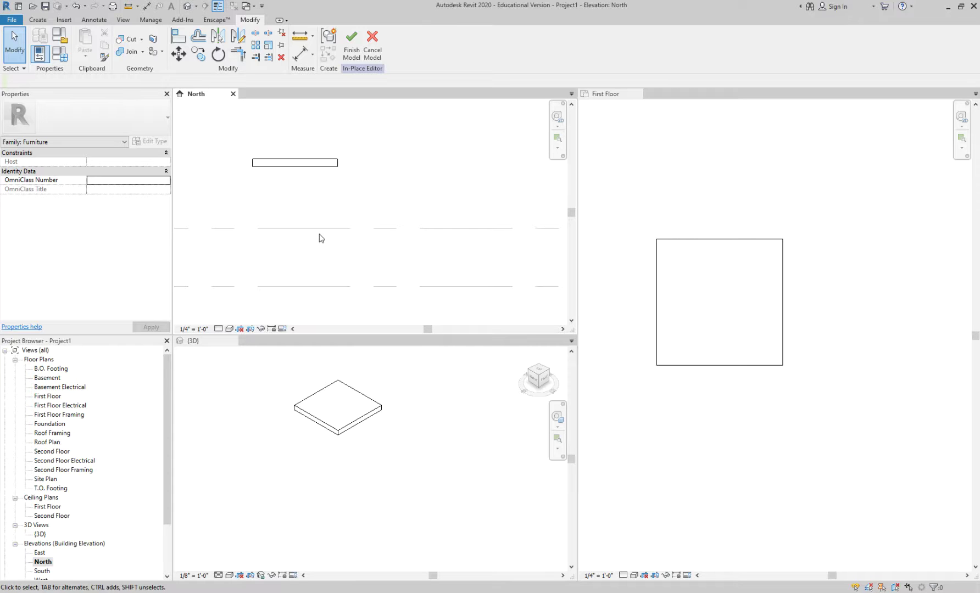
pyautogui.click(607, 165)
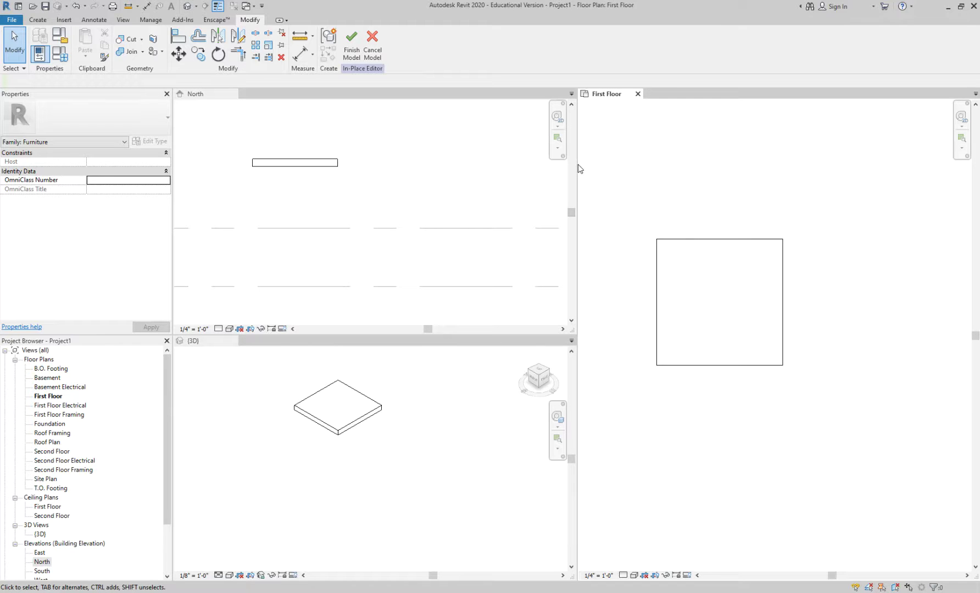
pyautogui.moveTo(578, 168); pyautogui.dragTo(553, 169)
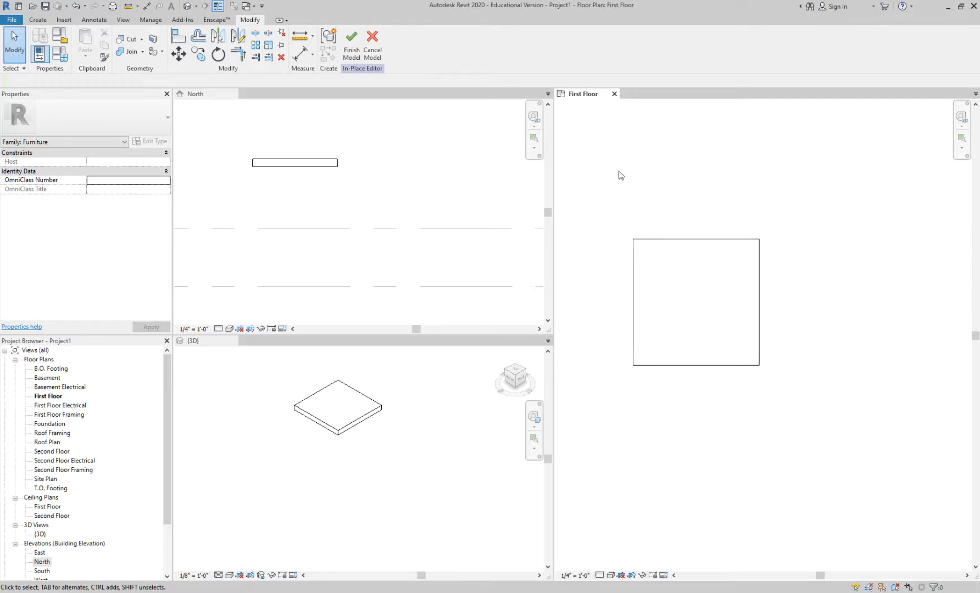
pyautogui.scroll(3, 678, 234)
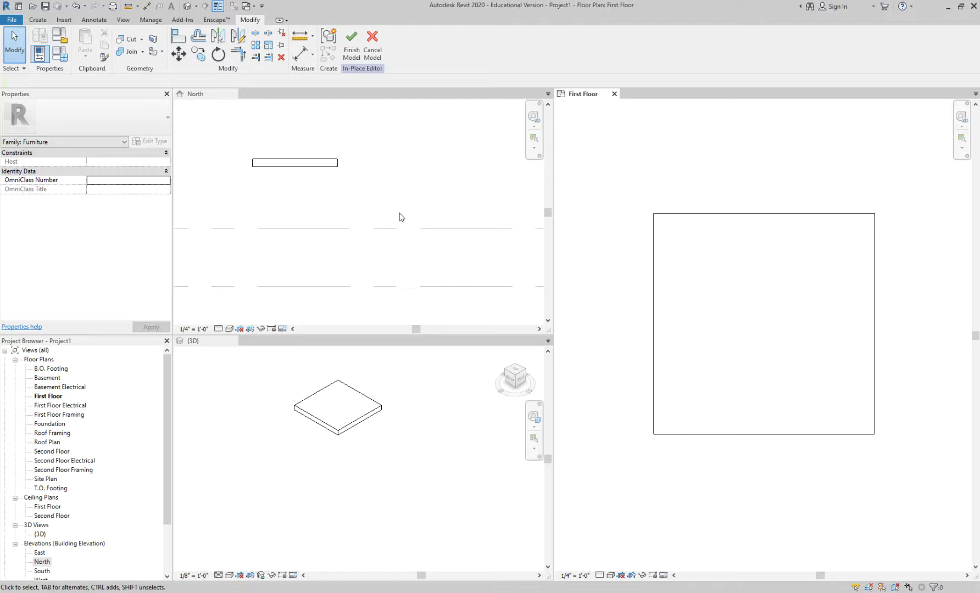
# Open the tabletop extrusion for sketch editing, finish it without changes, and deselect it
pyautogui.click(671, 214)
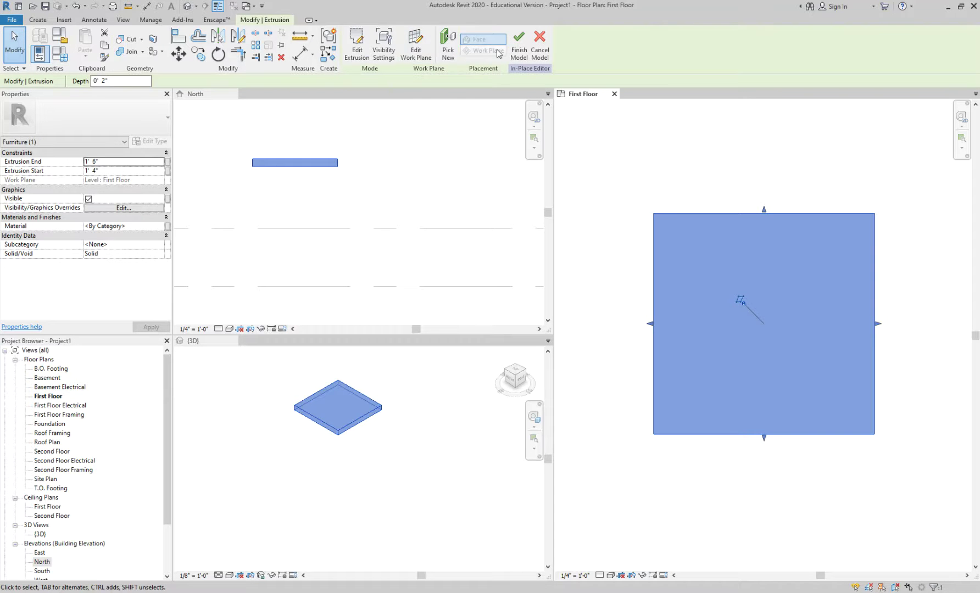
pyautogui.click(357, 47)
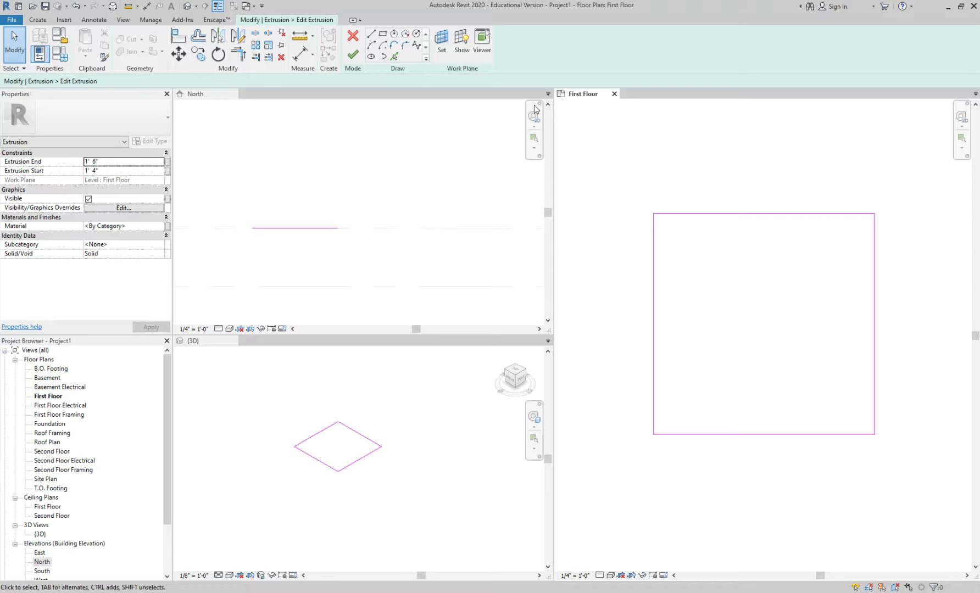
pyautogui.click(353, 54)
pyautogui.click(597, 184)
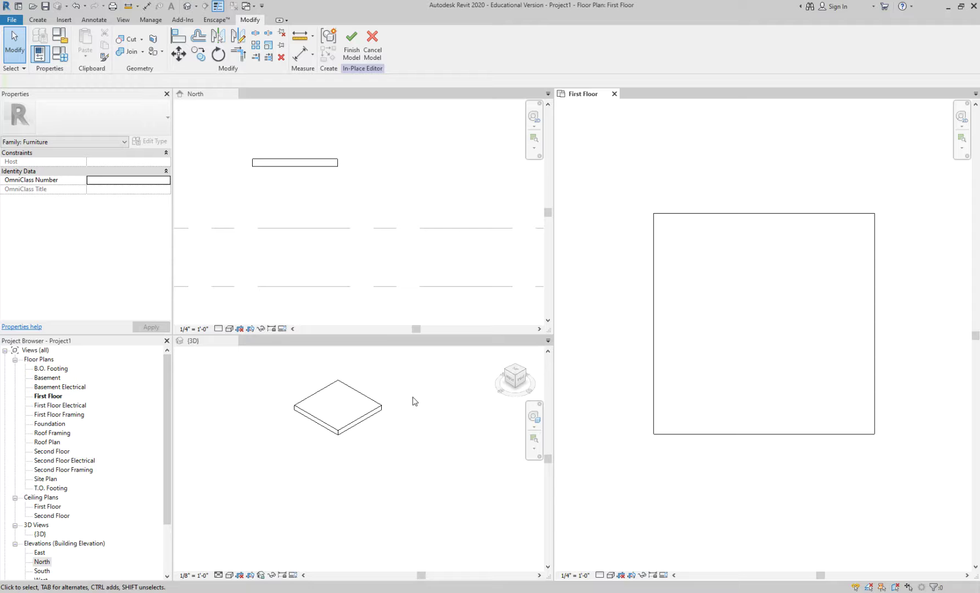
# Reopen the tabletop's extrusion sketch, check the dimensions of its upper, lower and side edges, and cancel the edit
pyautogui.click(685, 214)
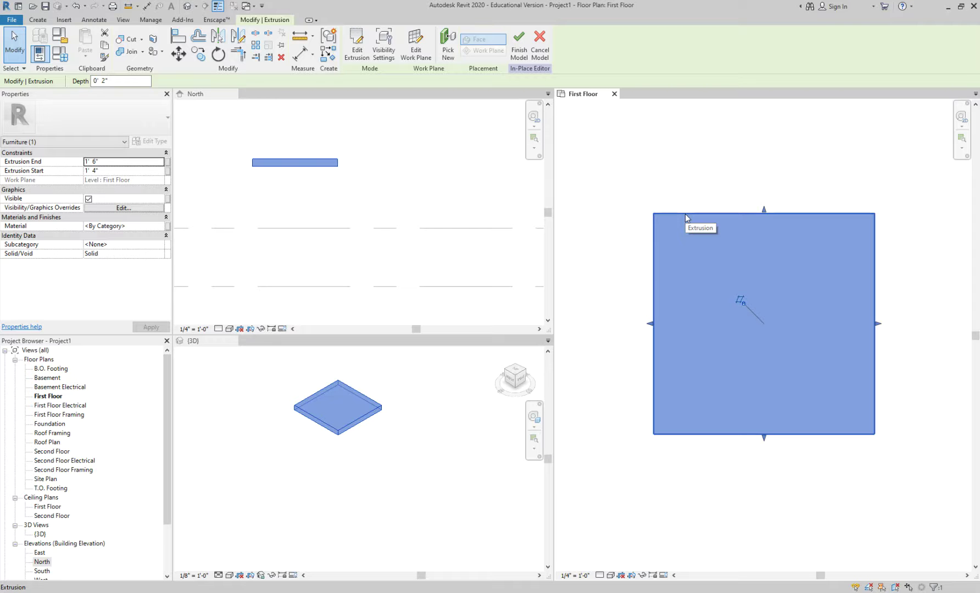
pyautogui.click(663, 175)
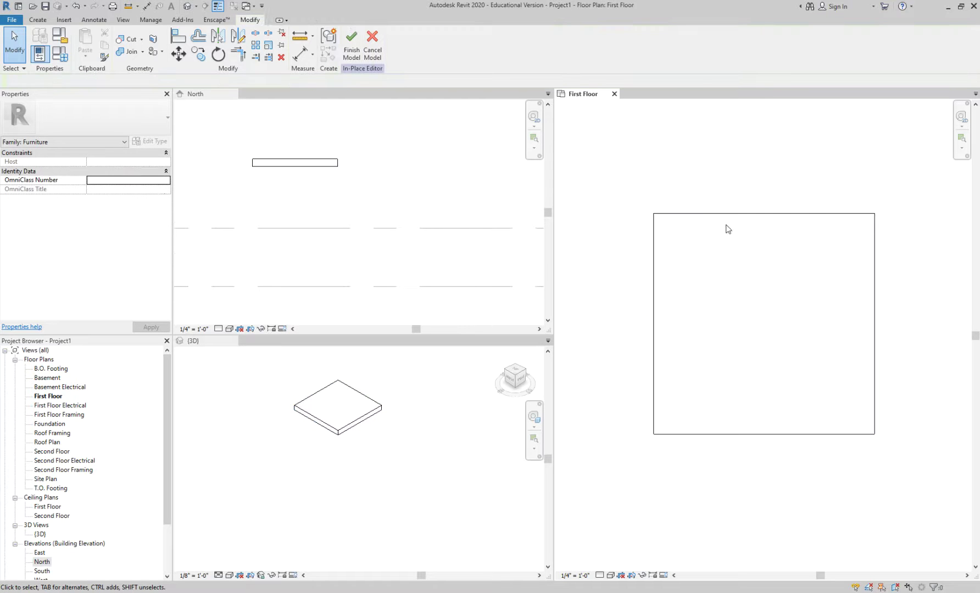
pyautogui.click(720, 214)
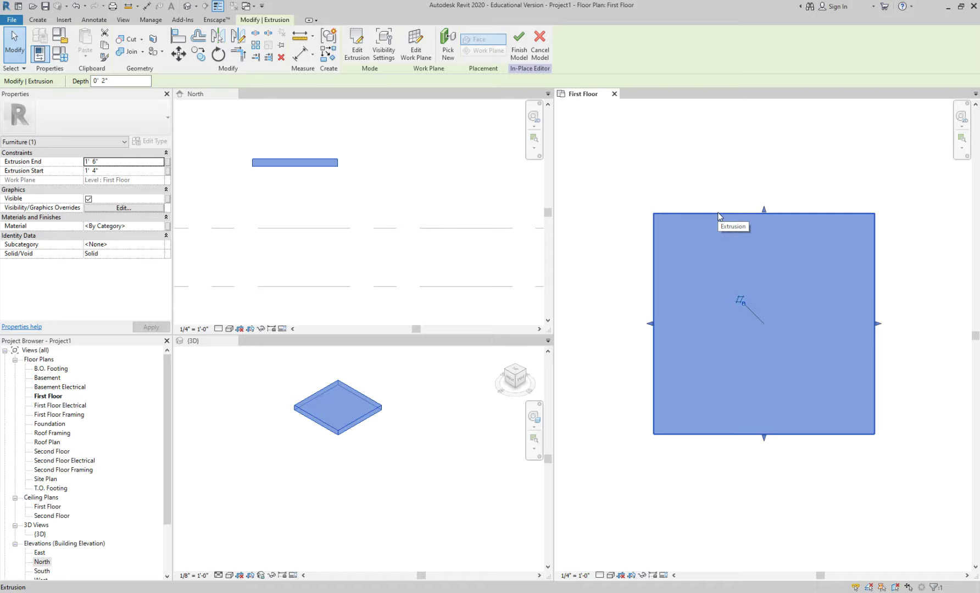
pyautogui.click(358, 44)
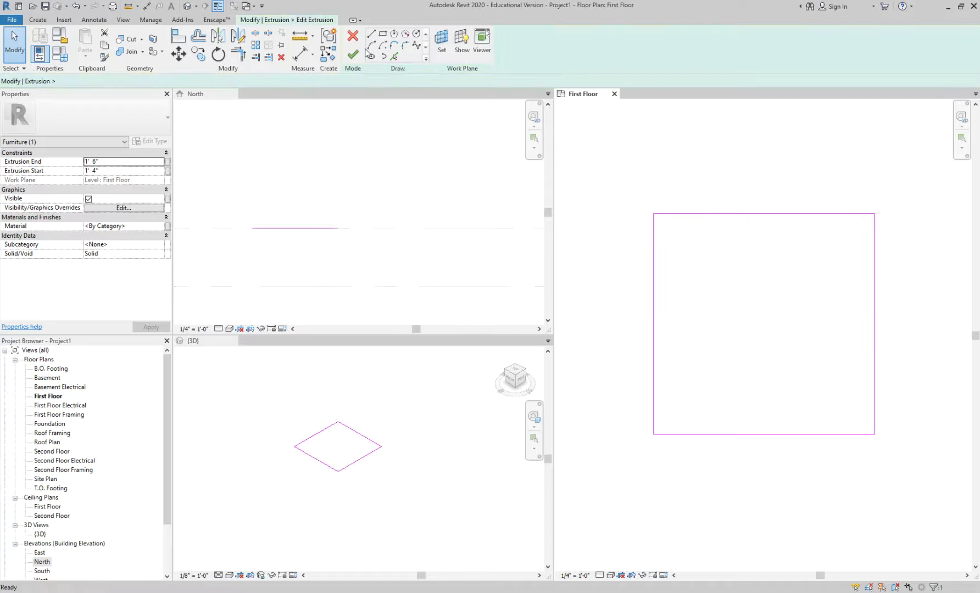
pyautogui.click(773, 215)
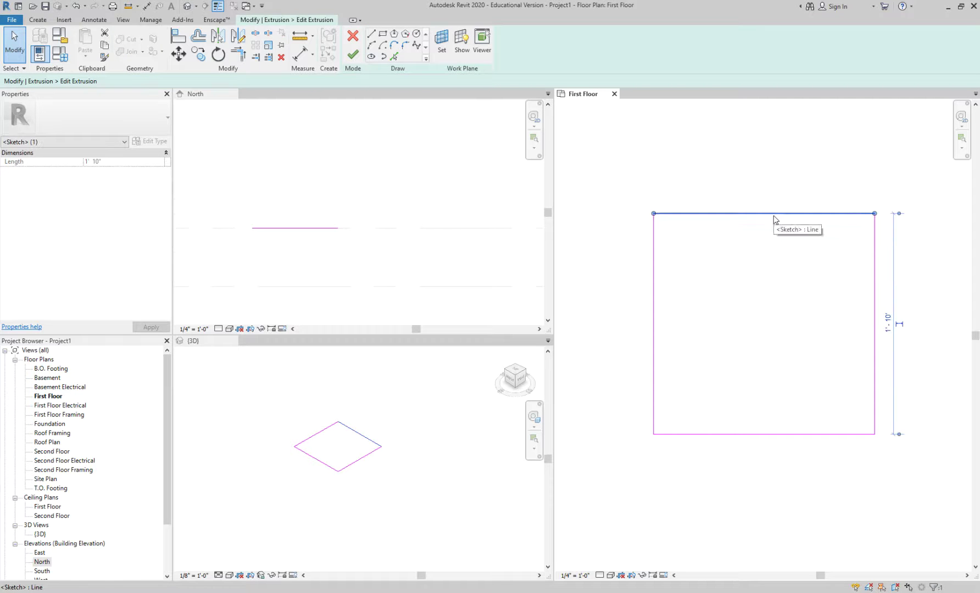
pyautogui.click(780, 435)
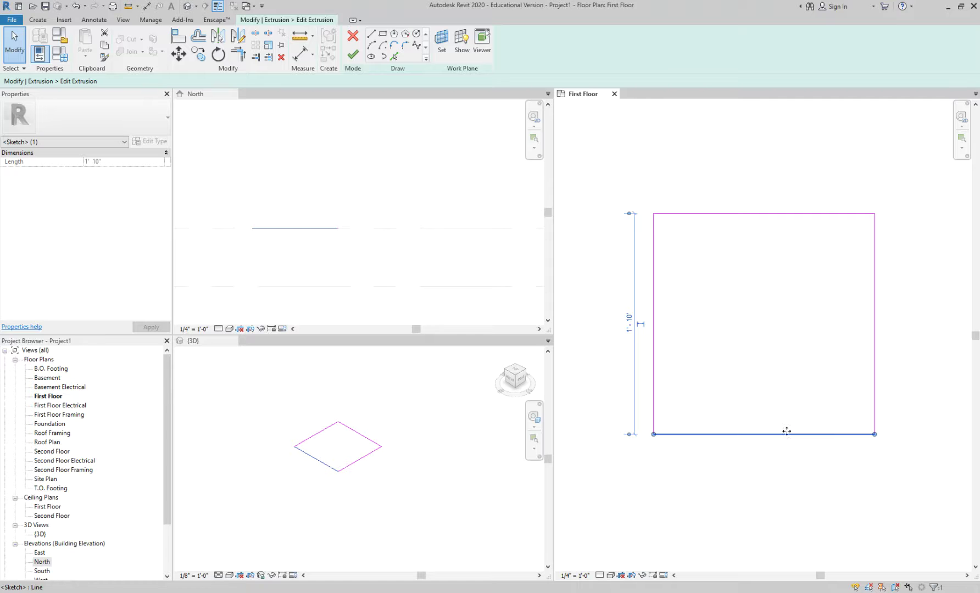
pyautogui.click(873, 341)
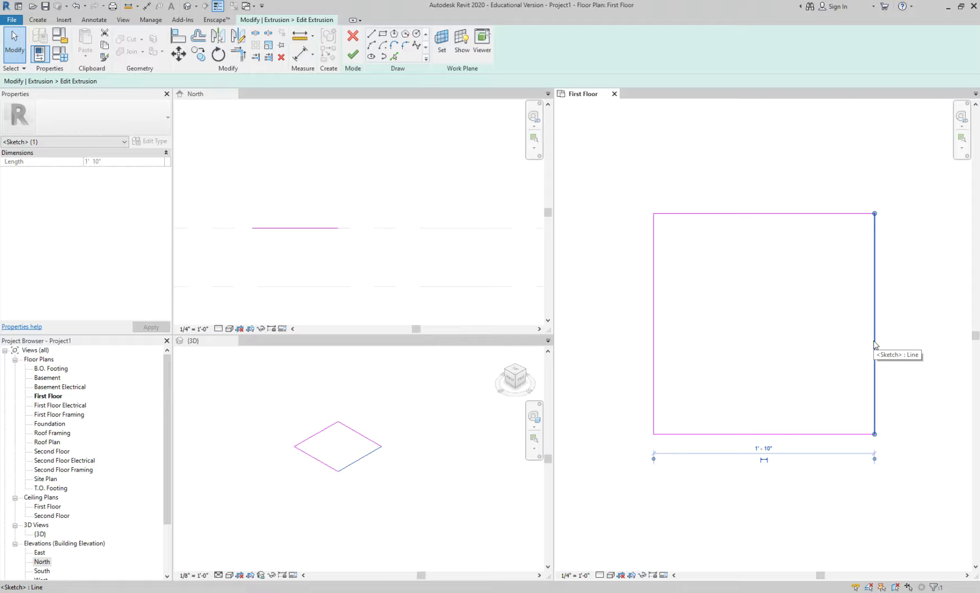
pyautogui.click(803, 191)
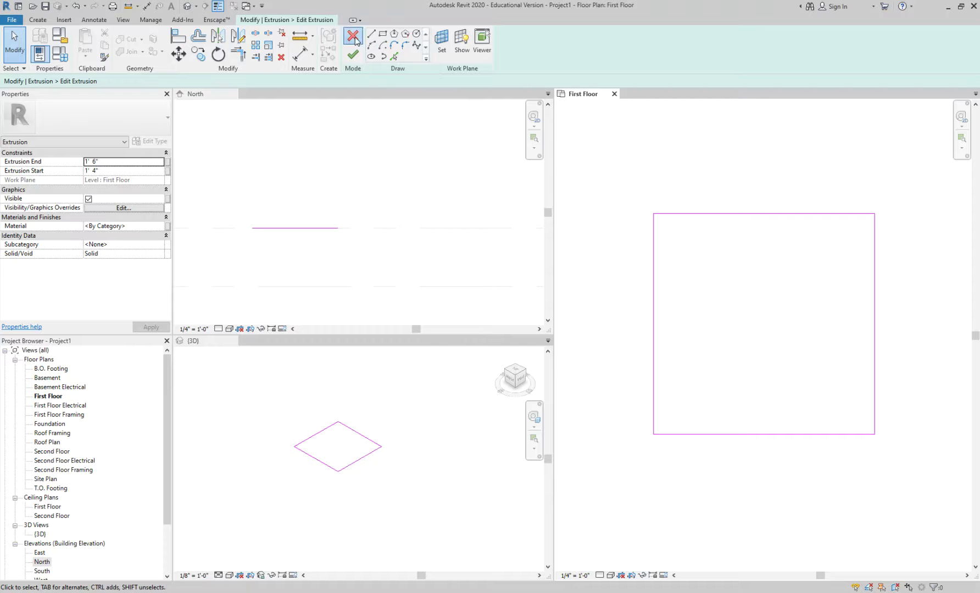
pyautogui.click(355, 42)
# Start a new extrusion and sketch a rectangle about 4 3/4 by 5 inches from the tabletop's upper-left corner in the First Floor plan
pyautogui.scroll(5, 668, 186)
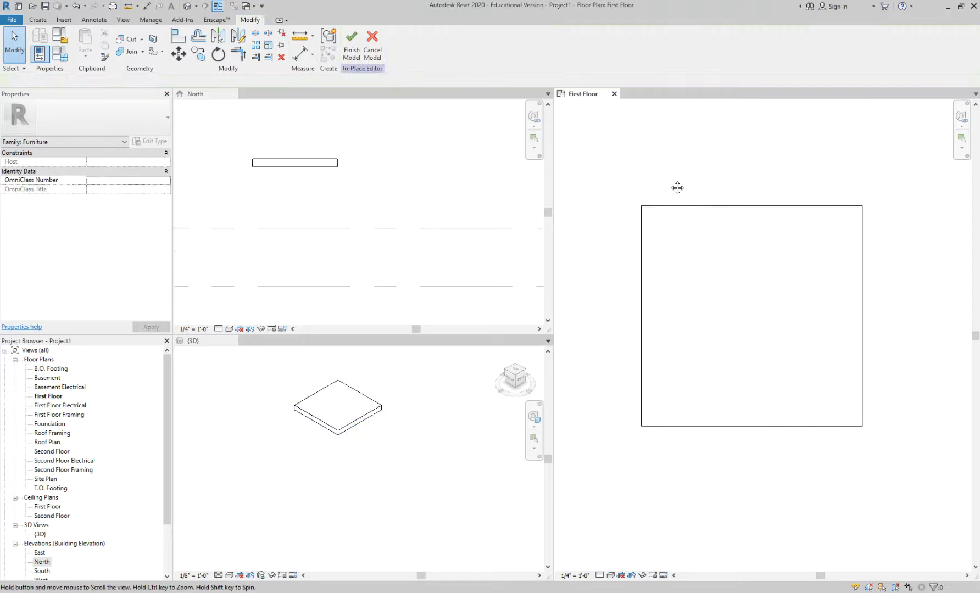
pyautogui.middleClick(665, 172)
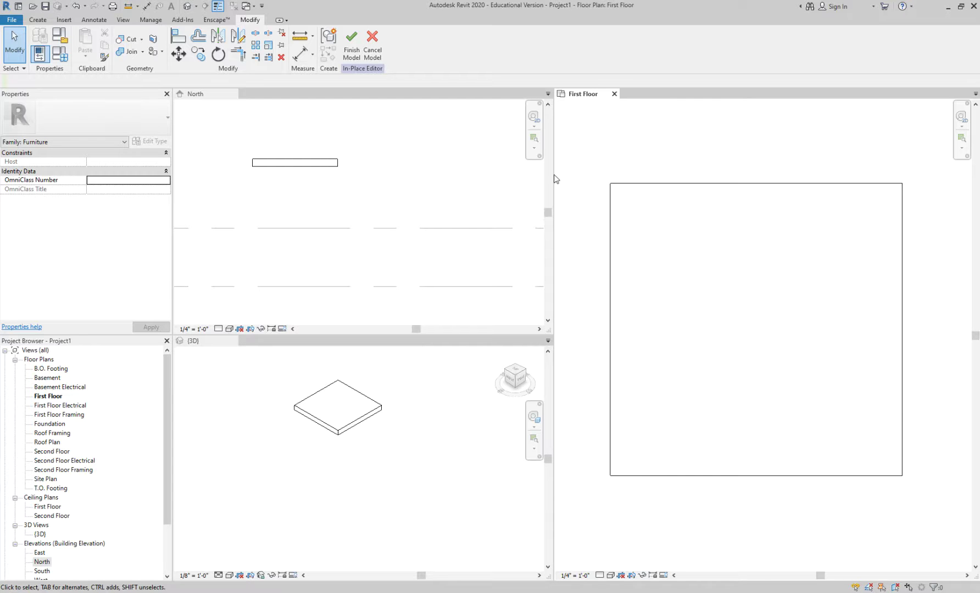
pyautogui.click(38, 19)
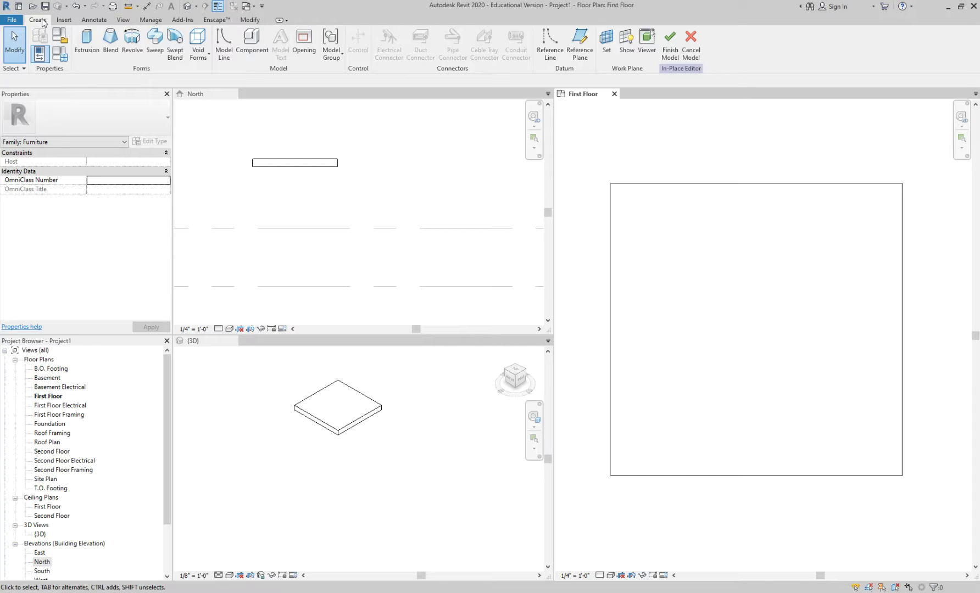
pyautogui.click(86, 39)
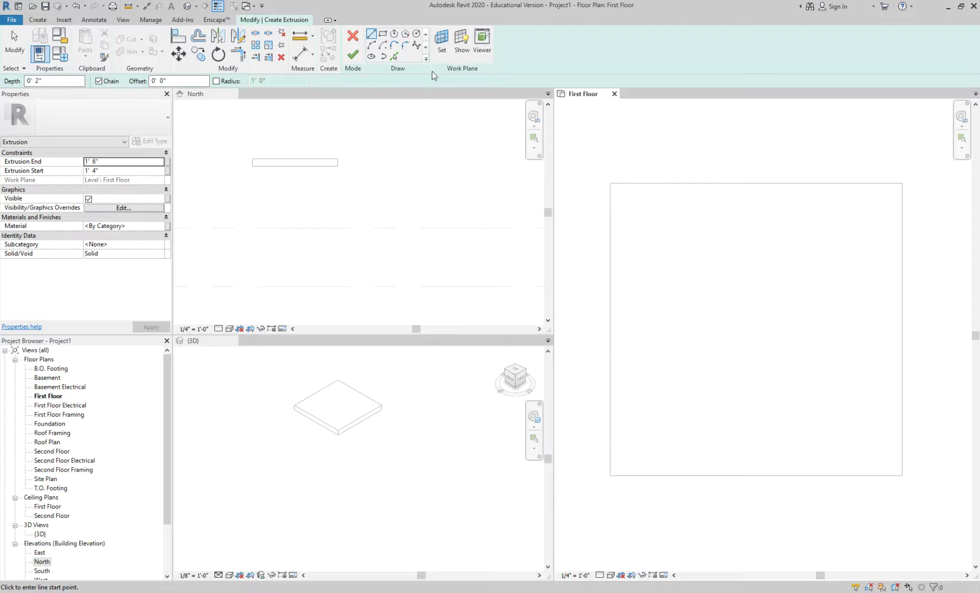
pyautogui.click(383, 35)
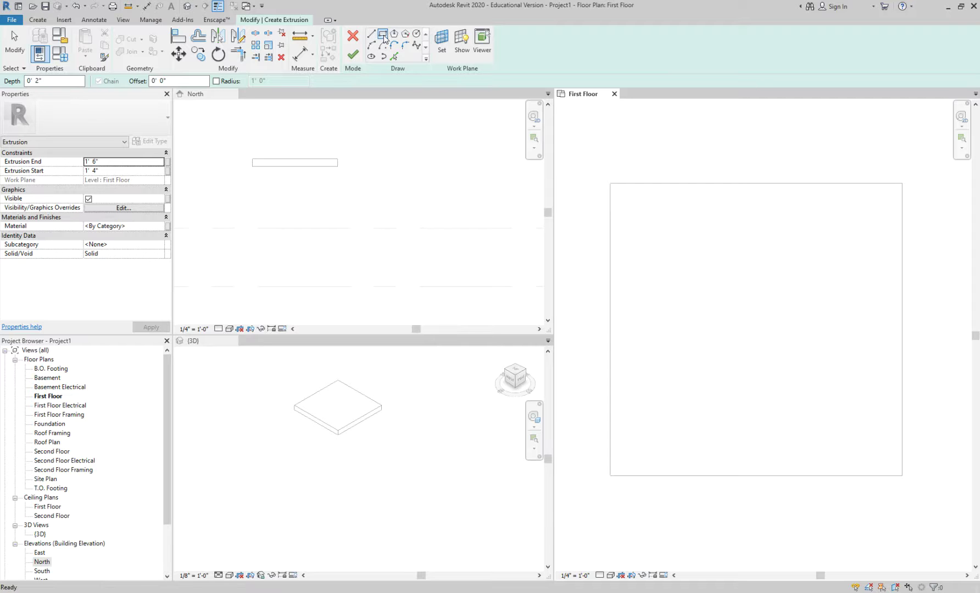
pyautogui.click(611, 184)
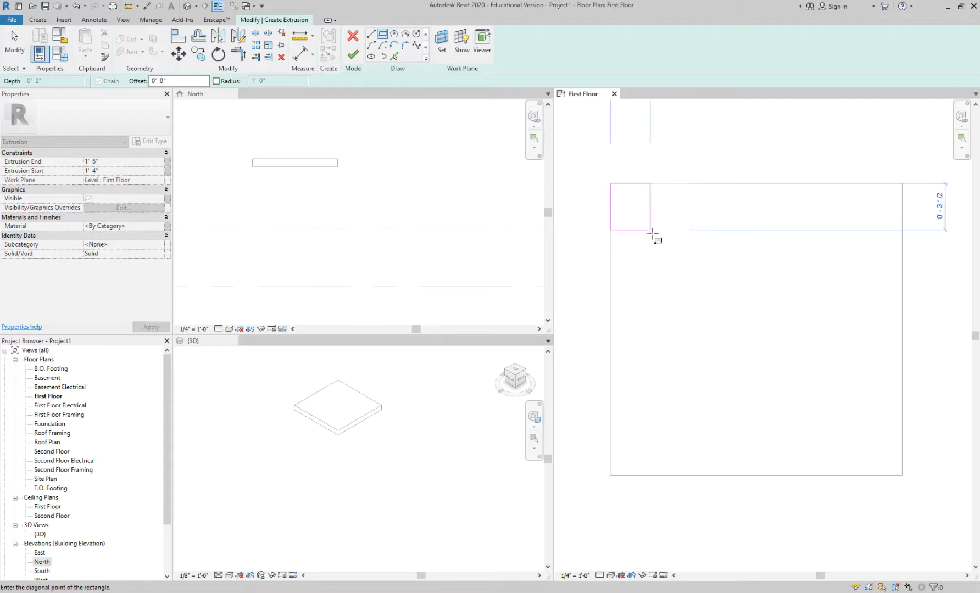
pyautogui.scroll(-3, 662, 236)
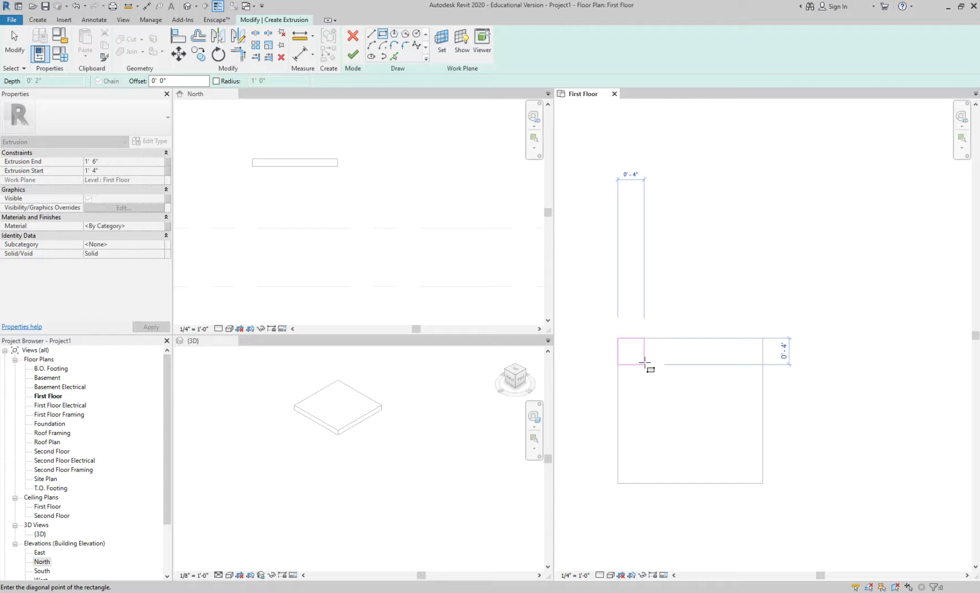
pyautogui.scroll(3, 644, 362)
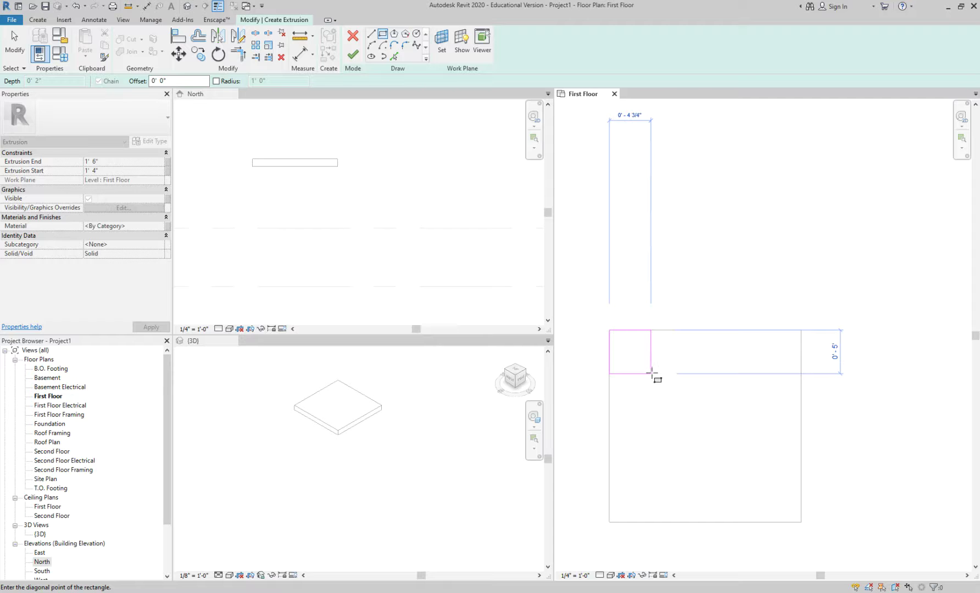
pyautogui.click(651, 374)
# Set the height of the sketched leg rectangle to 2 inches
pyautogui.click(666, 352)
pyautogui.write('0 2')
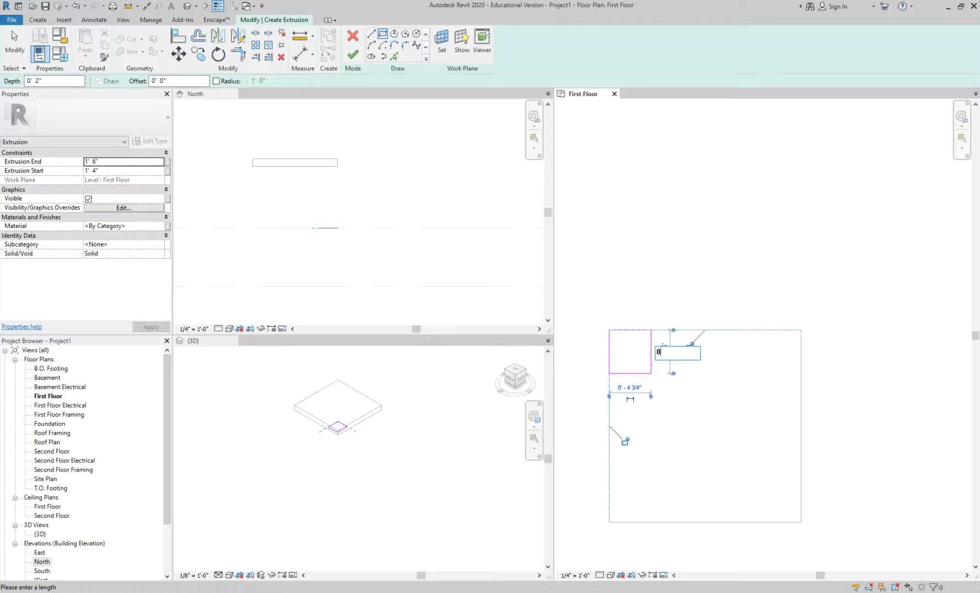
pyautogui.press('Return')
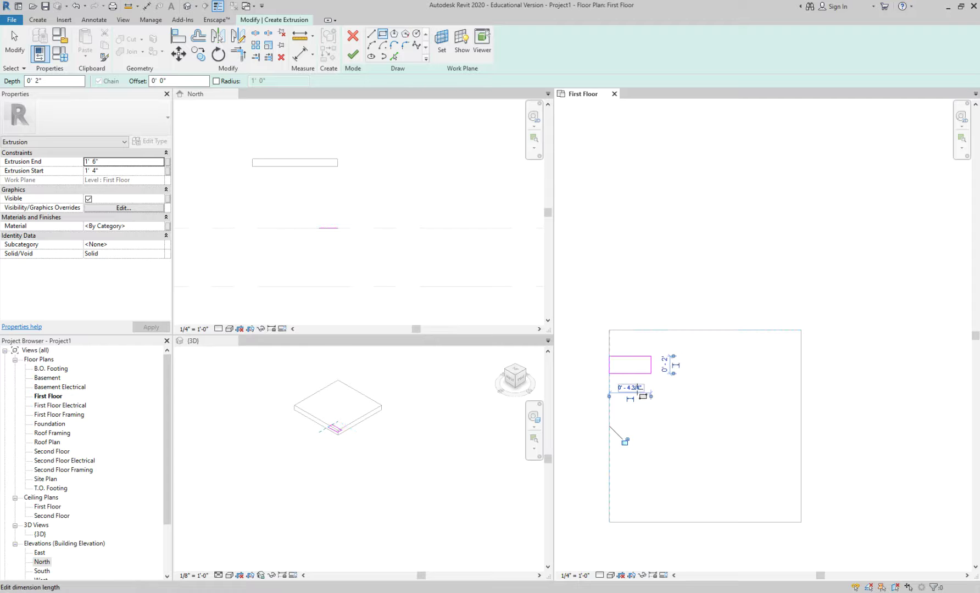
# Set the width of the sketched leg rectangle to 2 inches
pyautogui.click(638, 391)
pyautogui.write('0 2')
pyautogui.press('Return')
pyautogui.scroll(2, 617, 382)
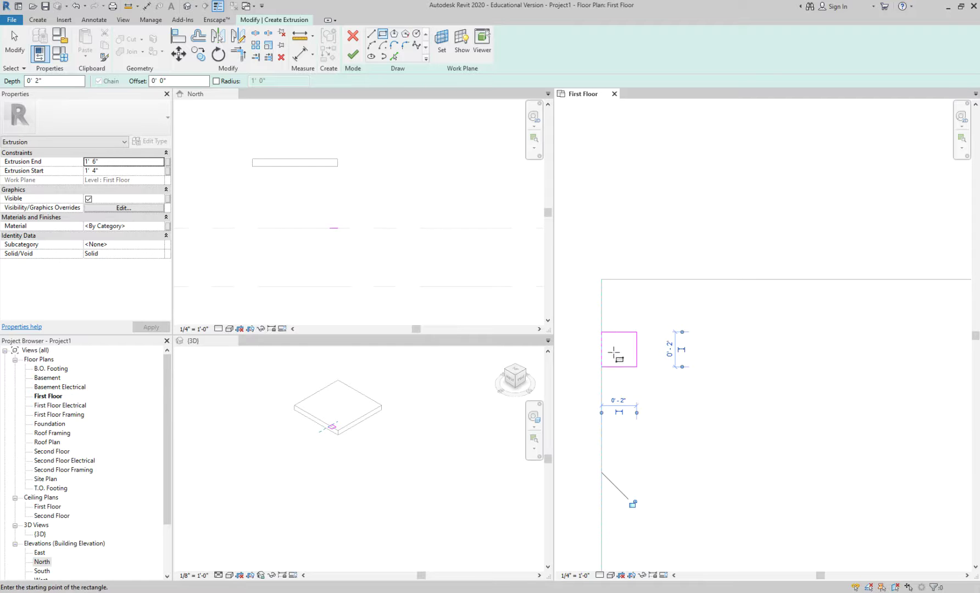
pyautogui.scroll(2, 625, 357)
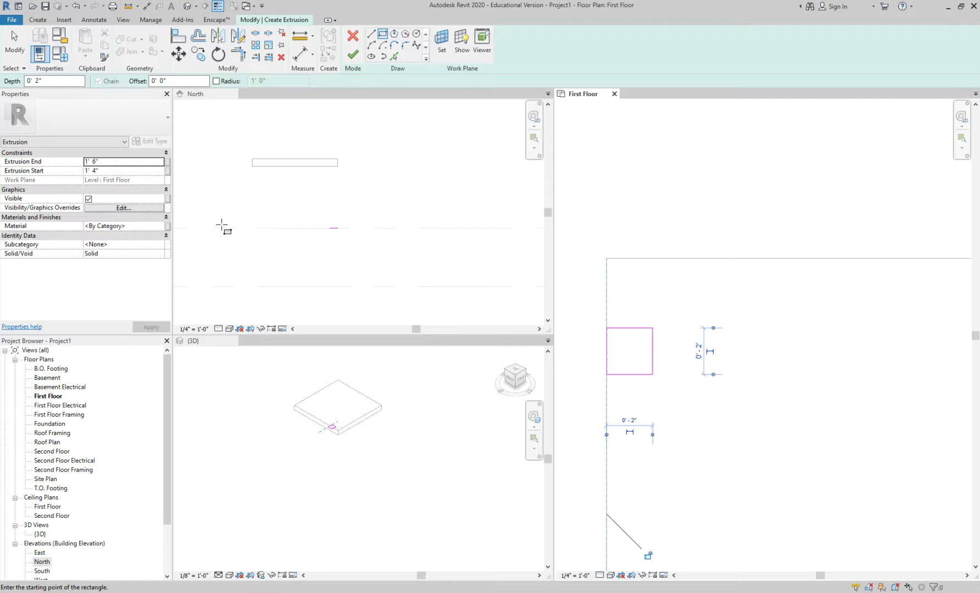
pyautogui.scroll(2, 632, 273)
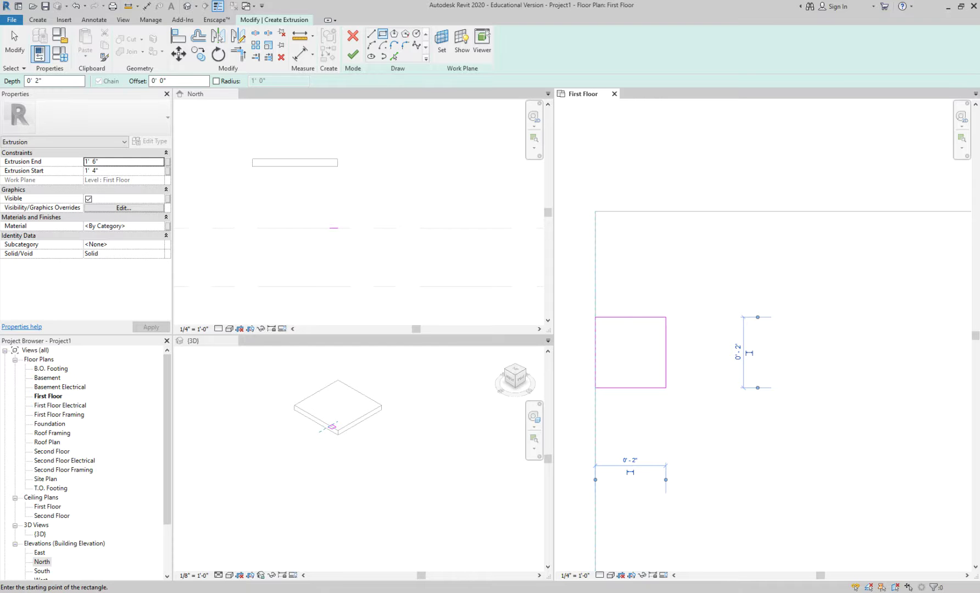
# Switch to the browser to check the LACK side table's dimension drawing on the IKEA page, and return to Revit
pyautogui.moveTo(344, 579)
pyautogui.click(316, 555)
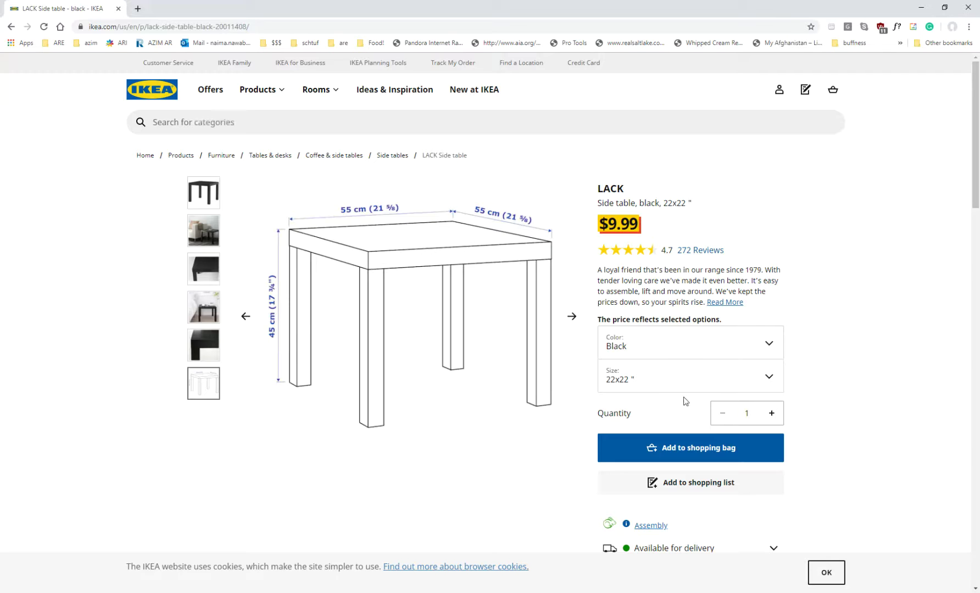
pyautogui.click(922, 7)
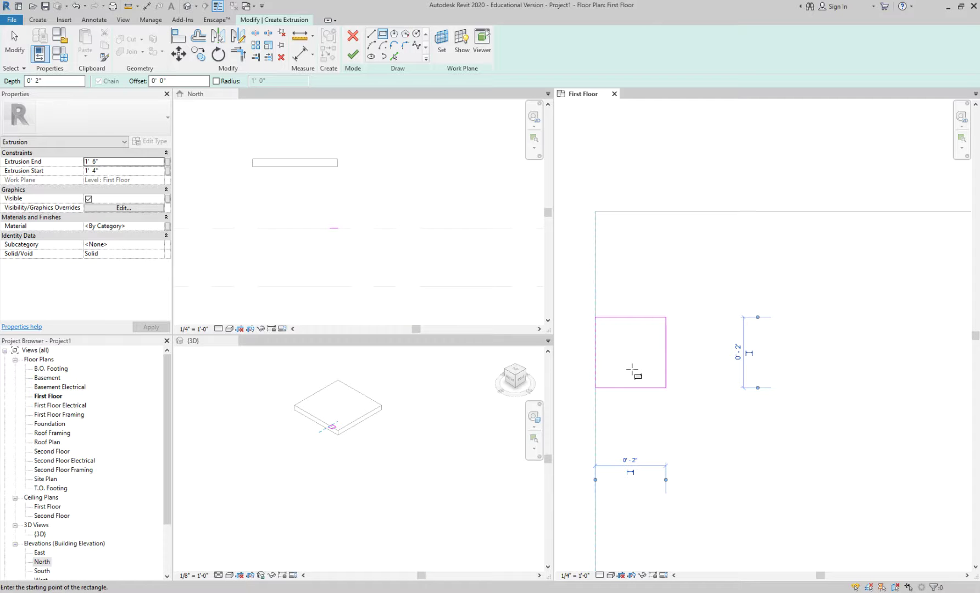
# Set the leg's extrusion start to 0 and its extrusion end to 1' 4", and finish the extrusion
pyautogui.click(109, 171)
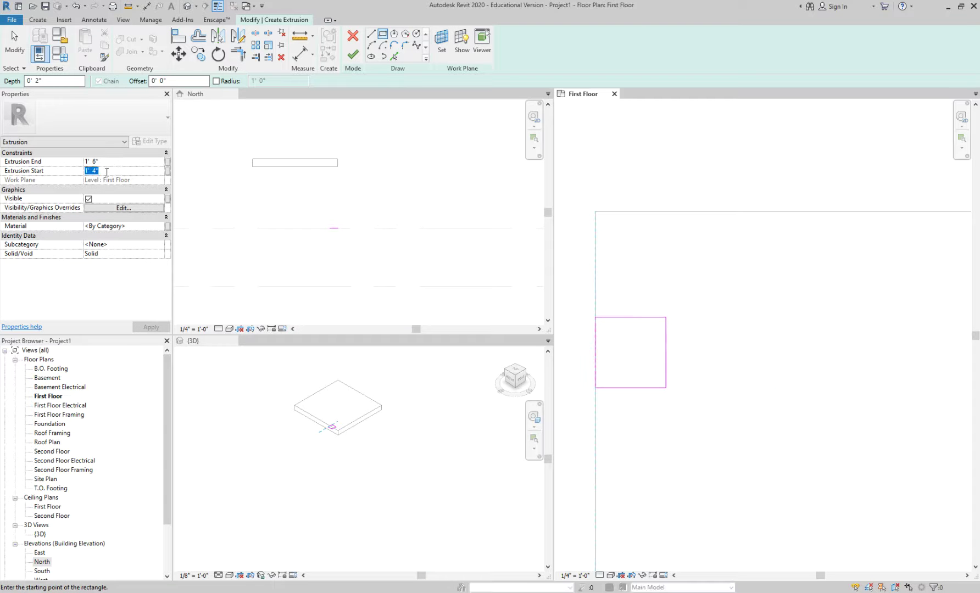
pyautogui.write('0')
pyautogui.click(110, 162)
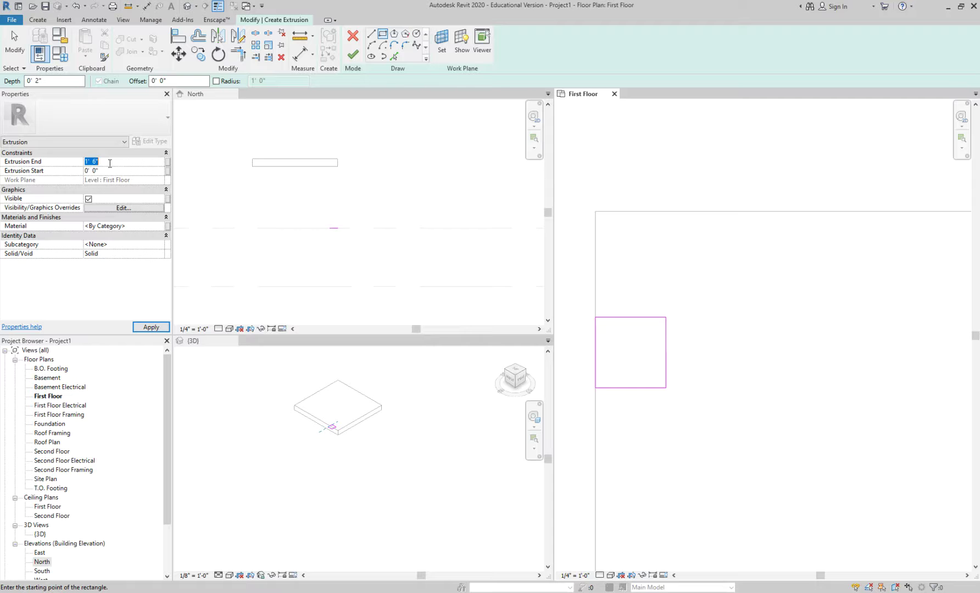
pyautogui.write('1')
pyautogui.write('6')
pyautogui.click(117, 170)
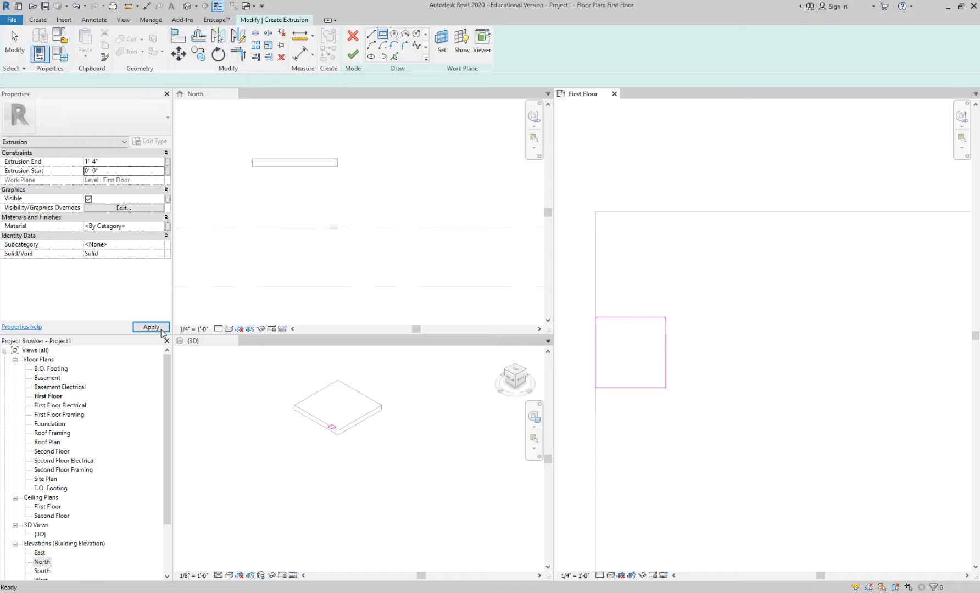
pyautogui.click(351, 56)
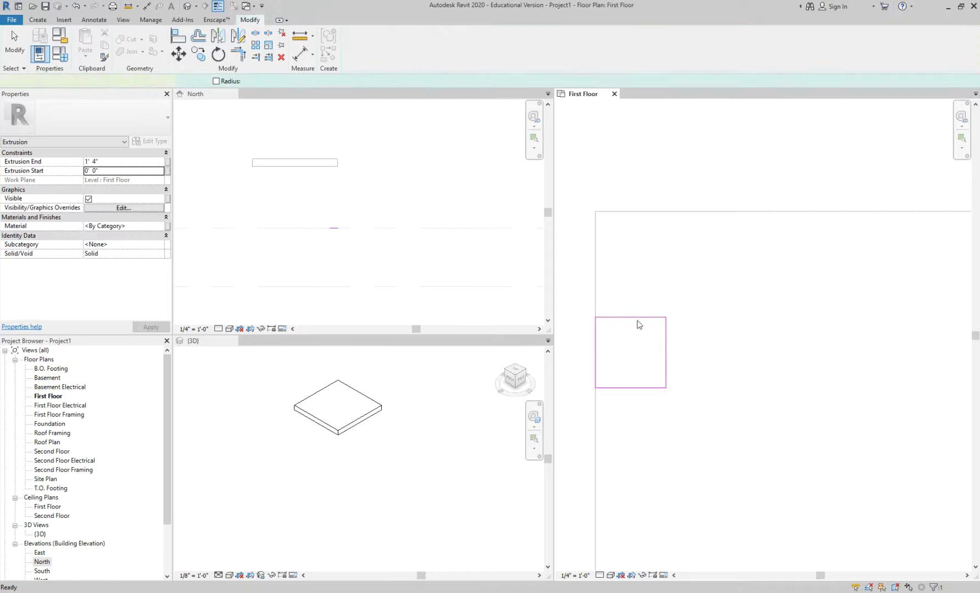
pyautogui.click(401, 171)
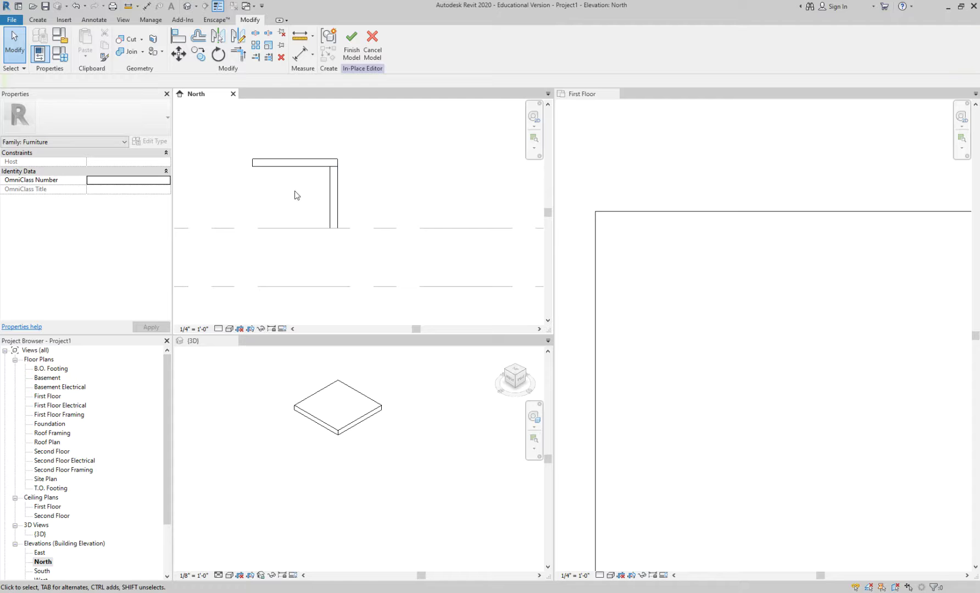
# Select the new leg in the North elevation, clear the selection, and examine the leg beneath the tabletop in the 3D view
pyautogui.click(336, 190)
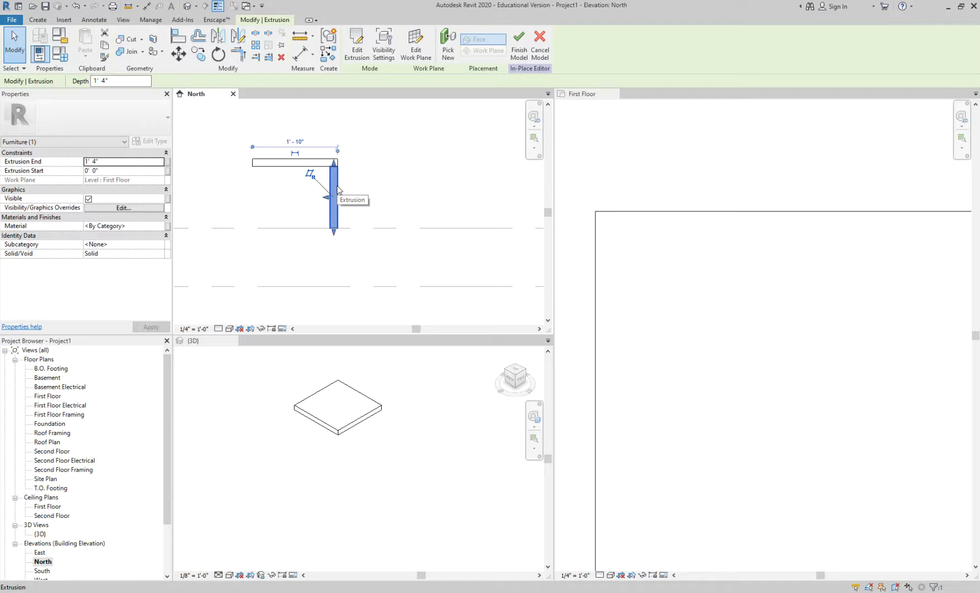
pyautogui.click(431, 440)
pyautogui.keyDown('shift'); pyautogui.moveTo(384, 457); pyautogui.dragTo(390, 427, button='middle'); pyautogui.keyUp('shift')
pyautogui.scroll(-2, 389, 427)
pyautogui.scroll(2, 341, 504)
pyautogui.keyDown('shift'); pyautogui.moveTo(339, 501); pyautogui.dragTo(354, 481, button='middle'); pyautogui.keyUp('shift')
pyautogui.click(507, 377)
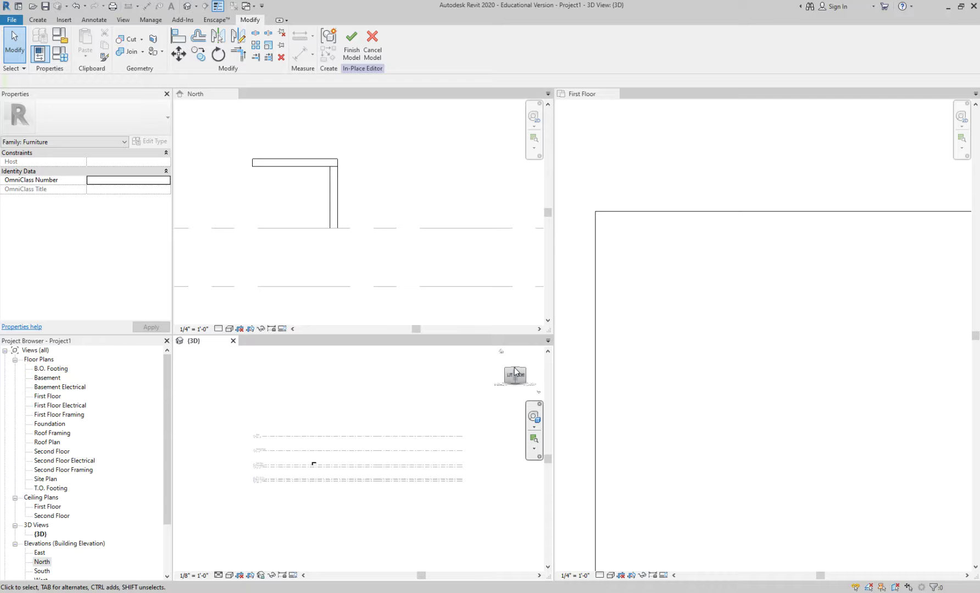
pyautogui.keyDown('shift'); pyautogui.moveTo(409, 434); pyautogui.dragTo(256, 473, button='middle'); pyautogui.keyUp('shift')
pyautogui.scroll(4, 306, 453)
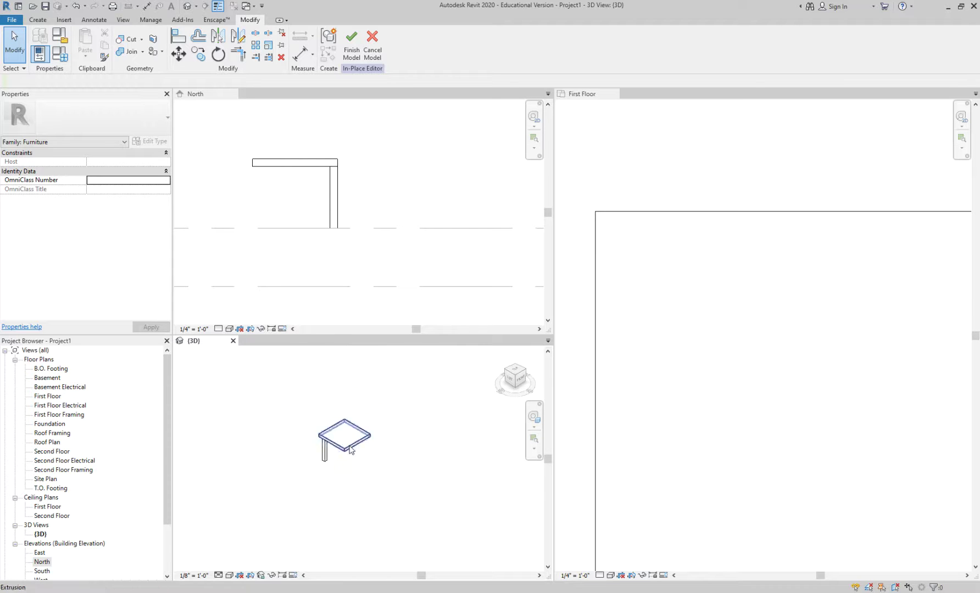
pyautogui.scroll(2, 306, 452)
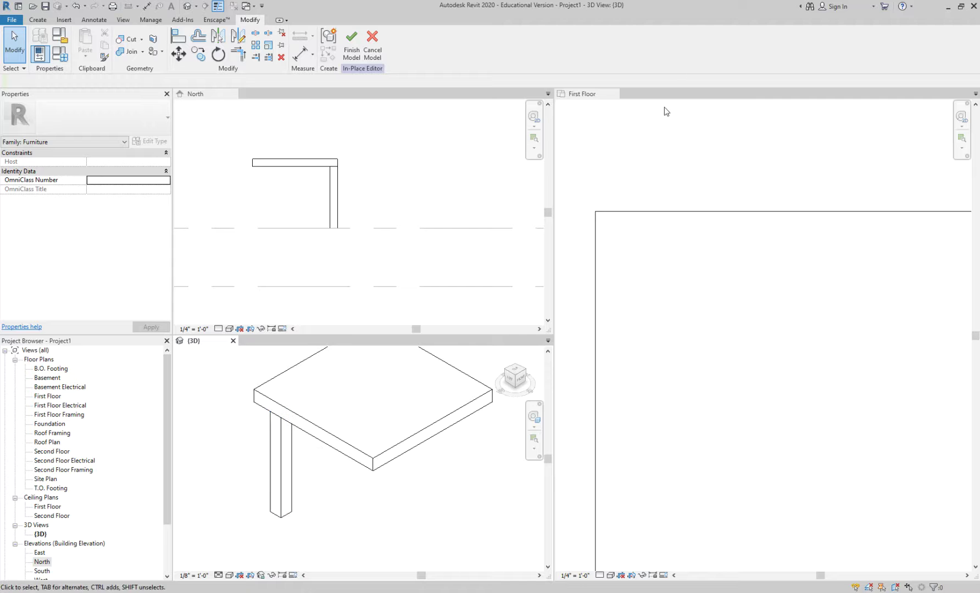
# Set the 3D view's visual style to Wireframe
pyautogui.click(646, 155)
pyautogui.scroll(-2, 648, 155)
pyautogui.scroll(-1, 647, 155)
pyautogui.scroll(1, 668, 183)
pyautogui.scroll(-1, 693, 206)
pyautogui.moveTo(692, 207); pyautogui.dragTo(693, 213, button='middle')
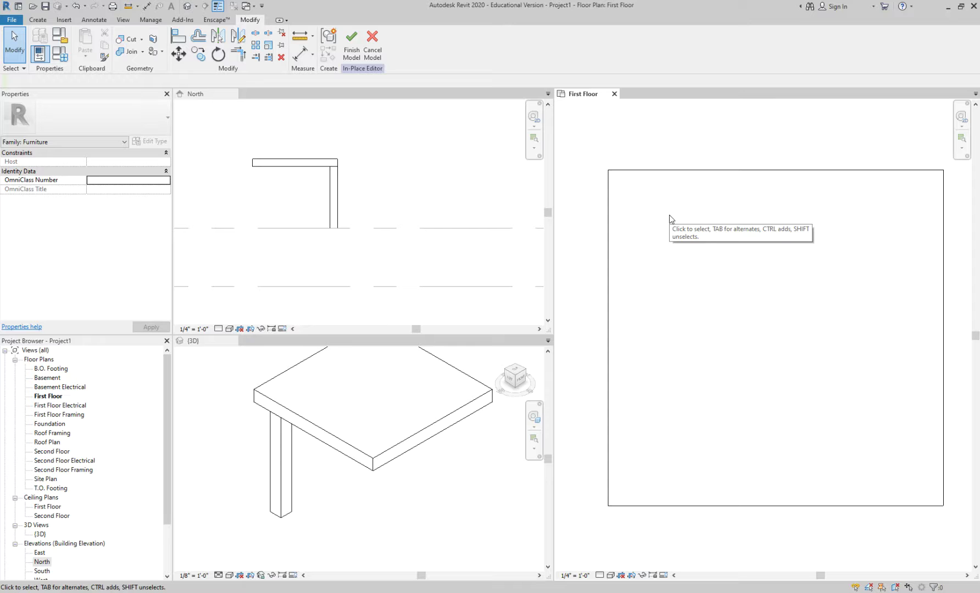
pyautogui.scroll(1, 659, 222)
pyautogui.scroll(-2, 657, 227)
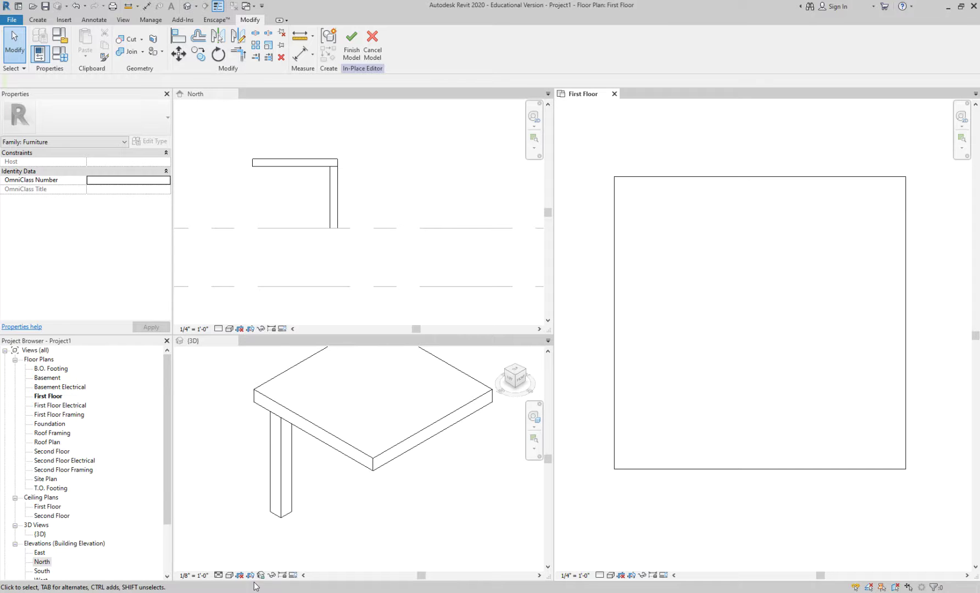
pyautogui.click(220, 576)
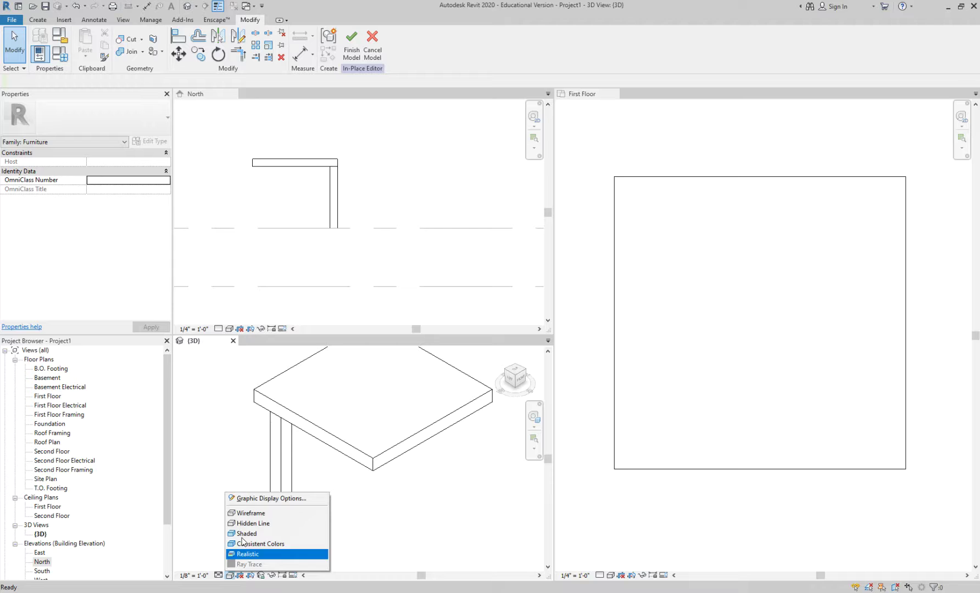
pyautogui.click(252, 511)
pyautogui.click(634, 167)
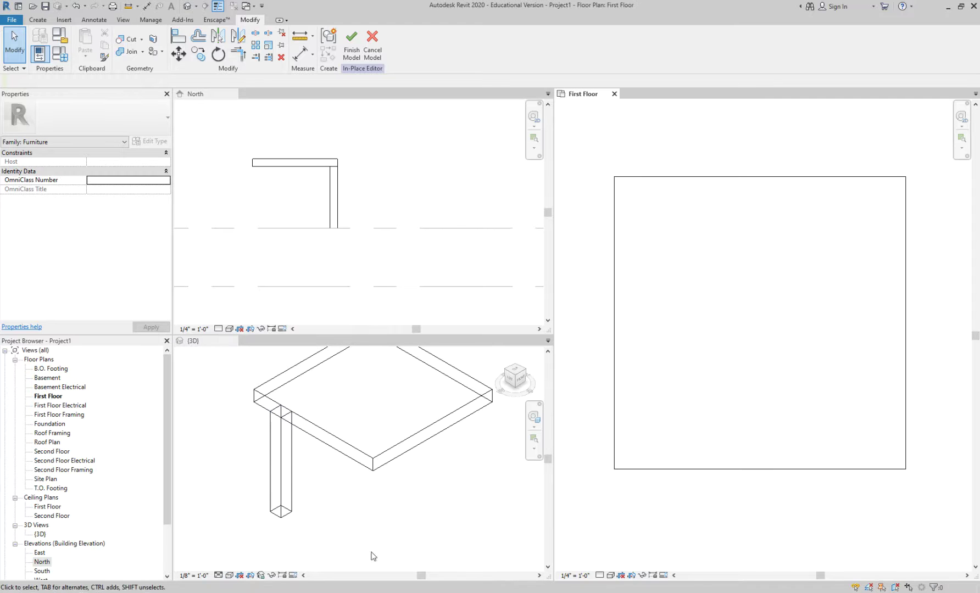
# Reapply the Wireframe visual style to the 3D view
pyautogui.click(219, 575)
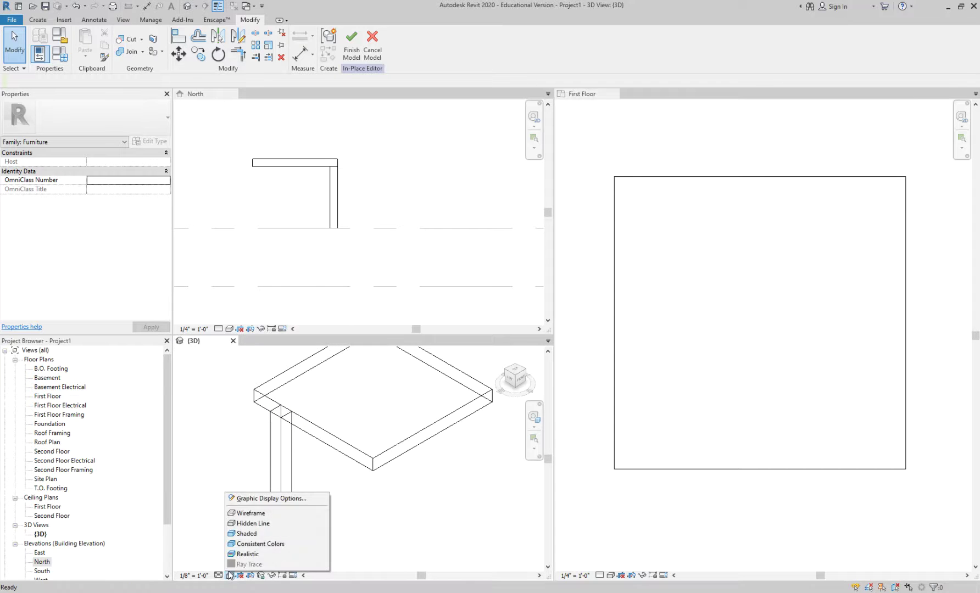
pyautogui.click(612, 155)
pyautogui.click(230, 576)
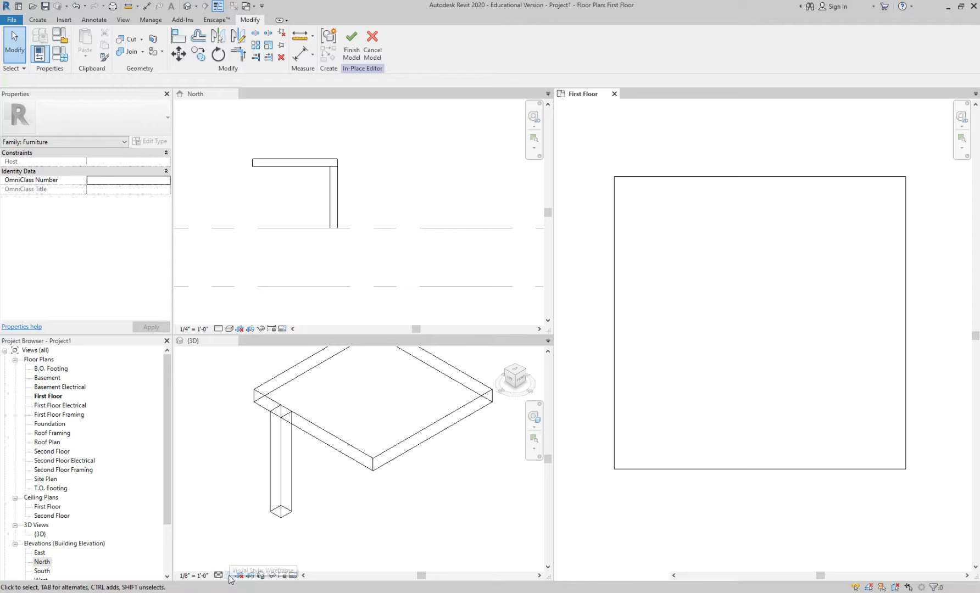
pyautogui.click(250, 513)
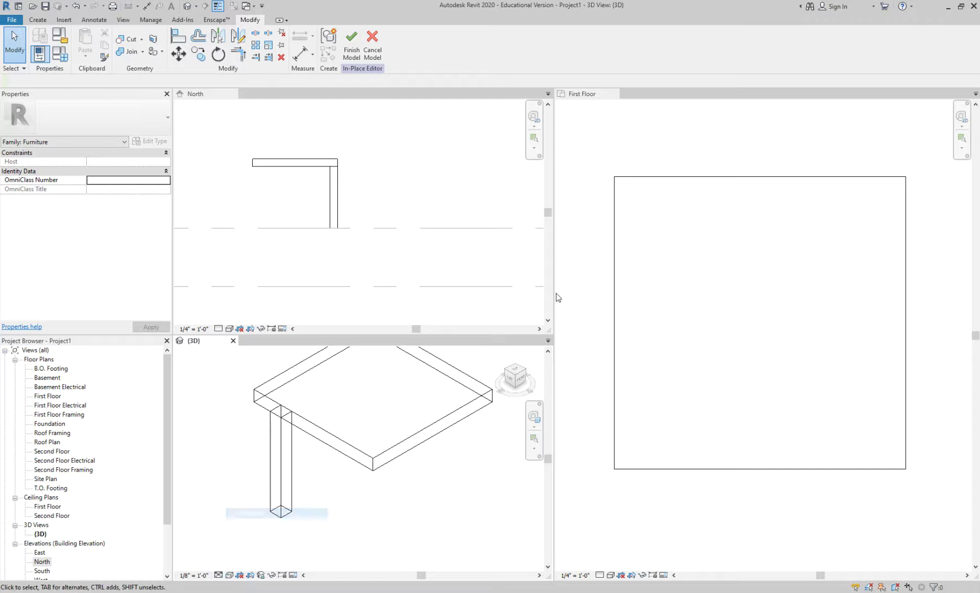
pyautogui.click(626, 175)
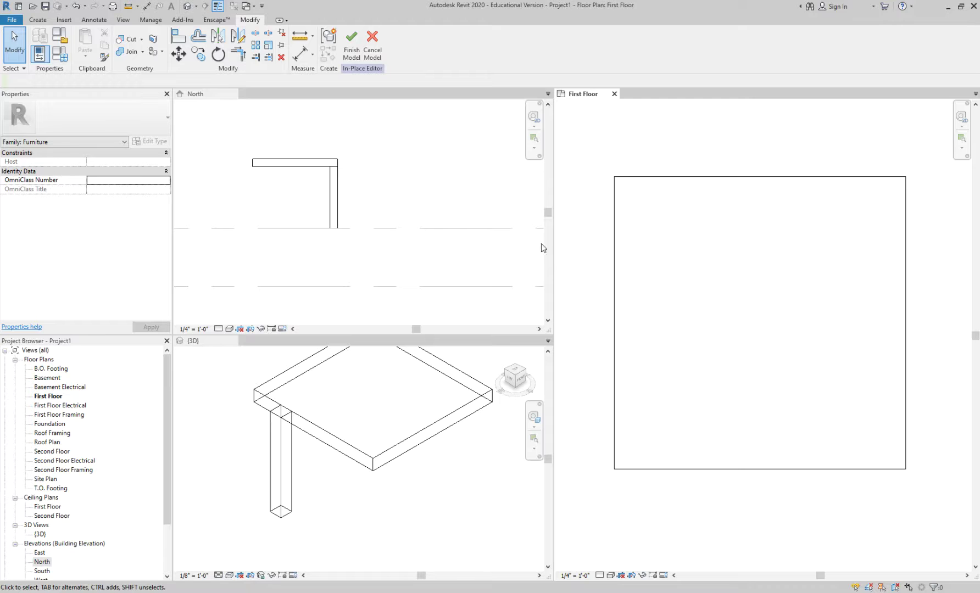
# Select the tabletop and leg together in the First Floor plan, reapply Wireframe to the 3D view, and clear the selection
pyautogui.scroll(-3, 592, 218)
pyautogui.moveTo(586, 188); pyautogui.dragTo(747, 353)
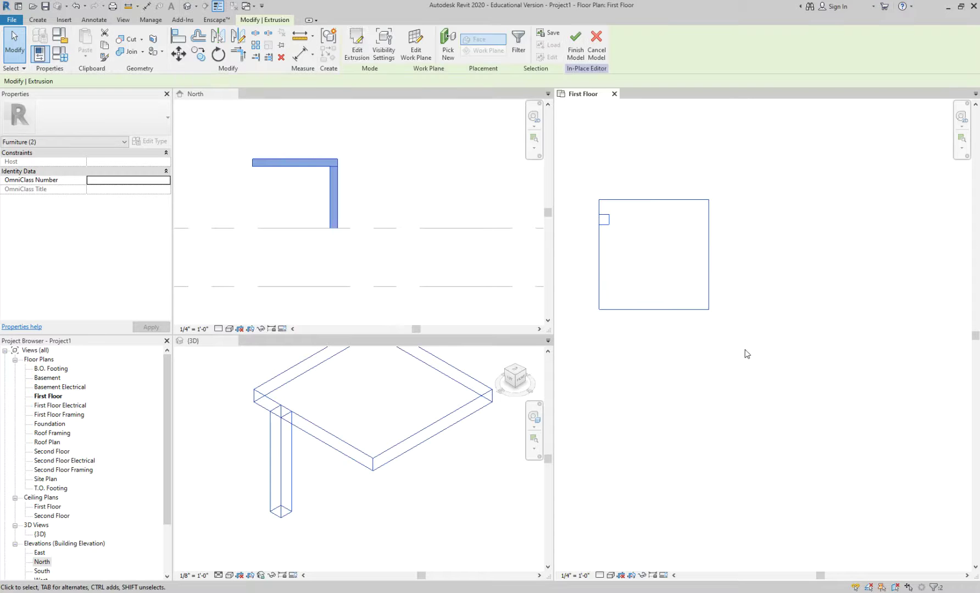
pyautogui.click(229, 576)
pyautogui.click(259, 509)
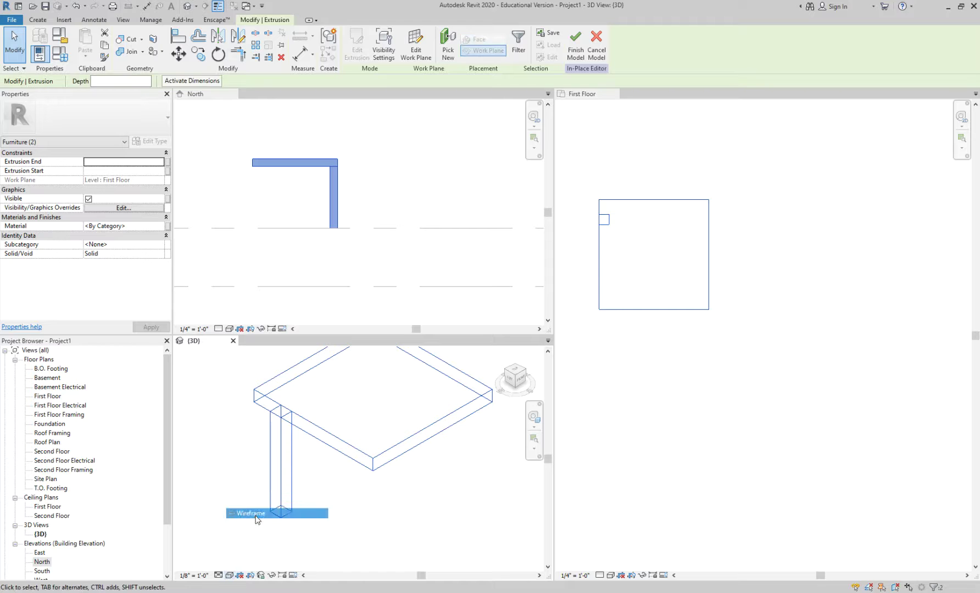
pyautogui.click(713, 347)
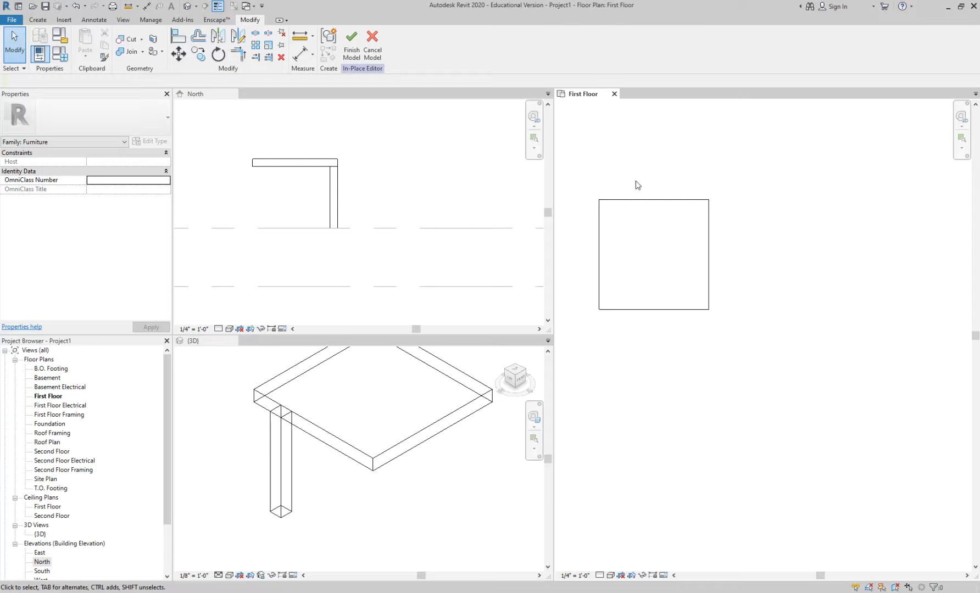
# Select the leg in the 3D view to locate it in the First Floor plan, and clear the selection
pyautogui.scroll(3, 295, 434)
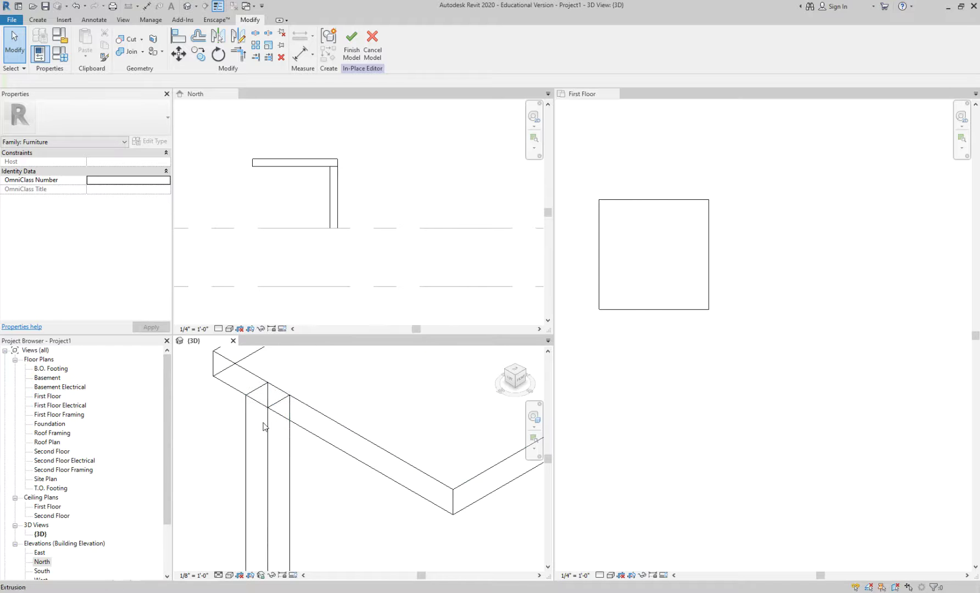
pyautogui.click(269, 426)
pyautogui.scroll(2, 610, 208)
pyautogui.click(616, 192)
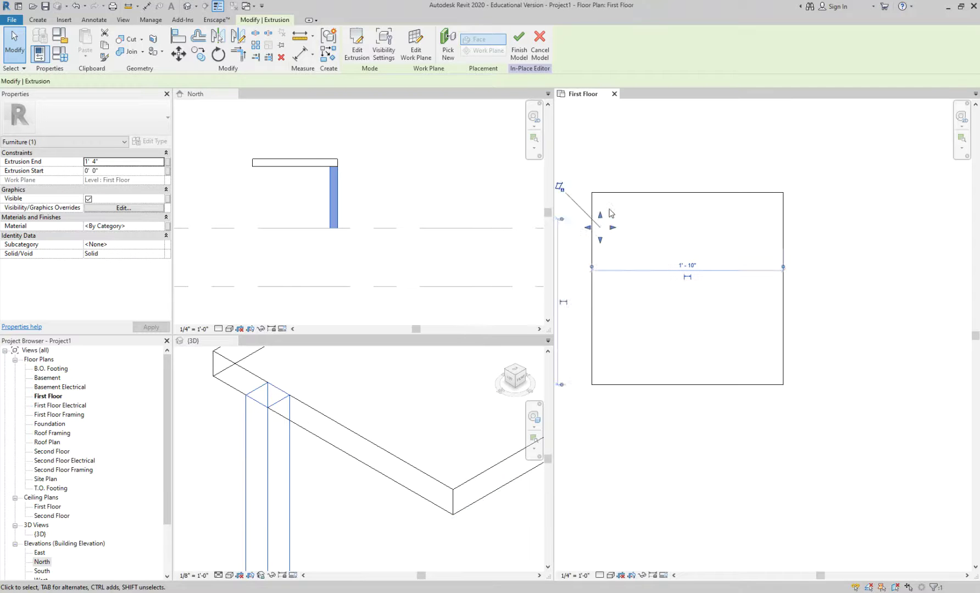
pyautogui.click(619, 179)
# Set the First Floor plan's visual style to Wireframe
pyautogui.moveTo(617, 178); pyautogui.dragTo(646, 214, button='middle')
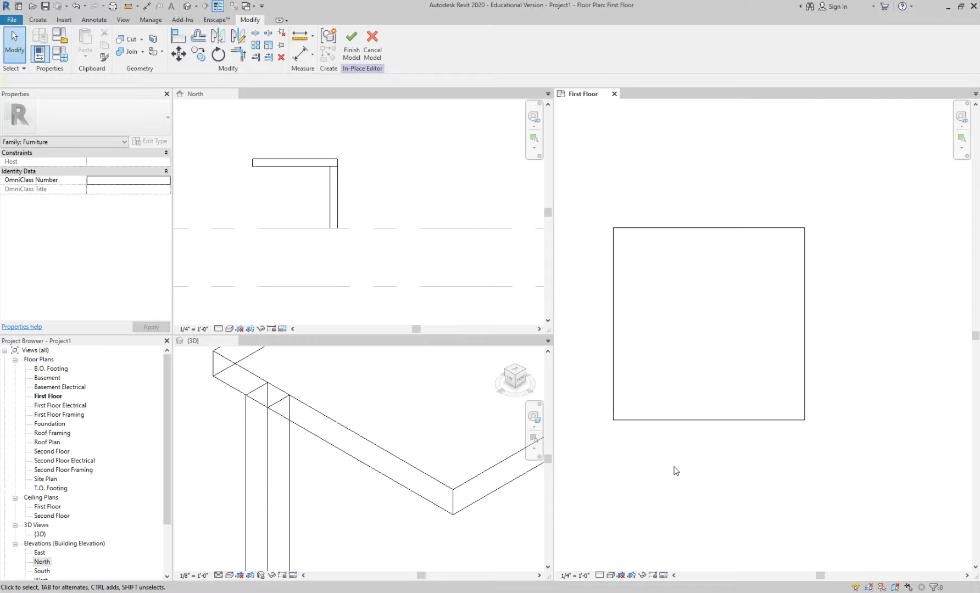
pyautogui.click(611, 575)
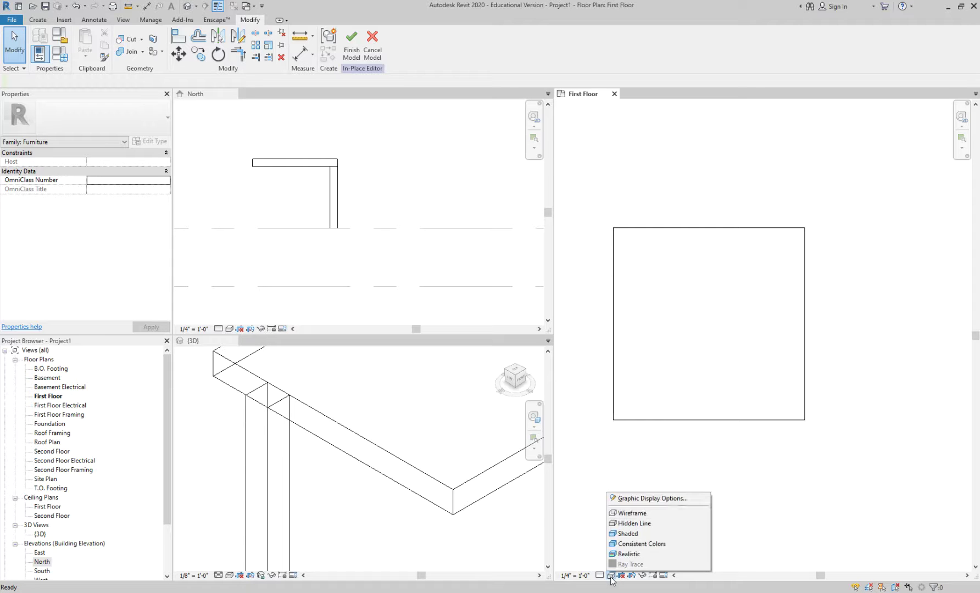
pyautogui.click(638, 513)
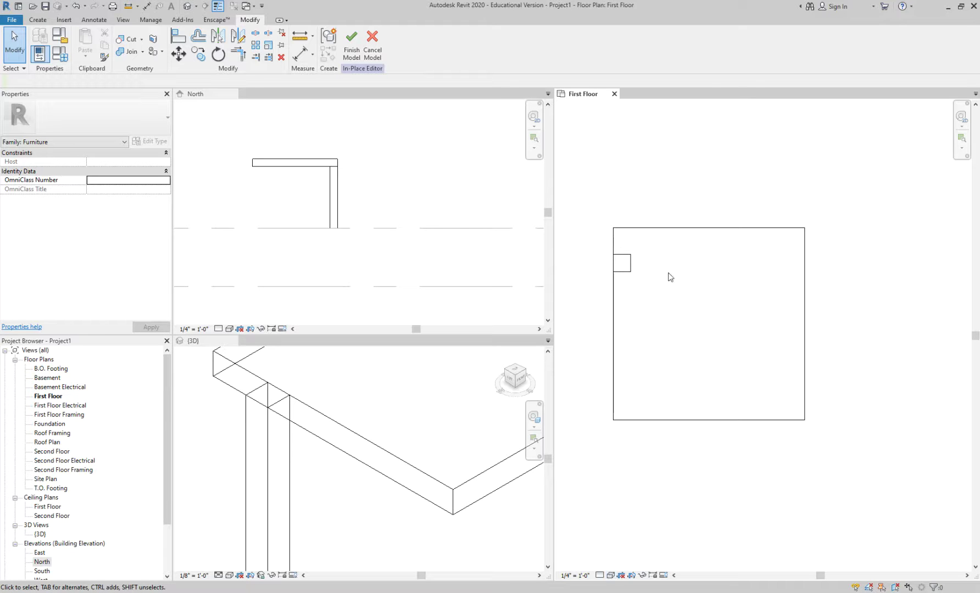
# Select the leg in the First Floor plan to inspect its placement, clear the selection, and examine it in the North elevation
pyautogui.click(632, 262)
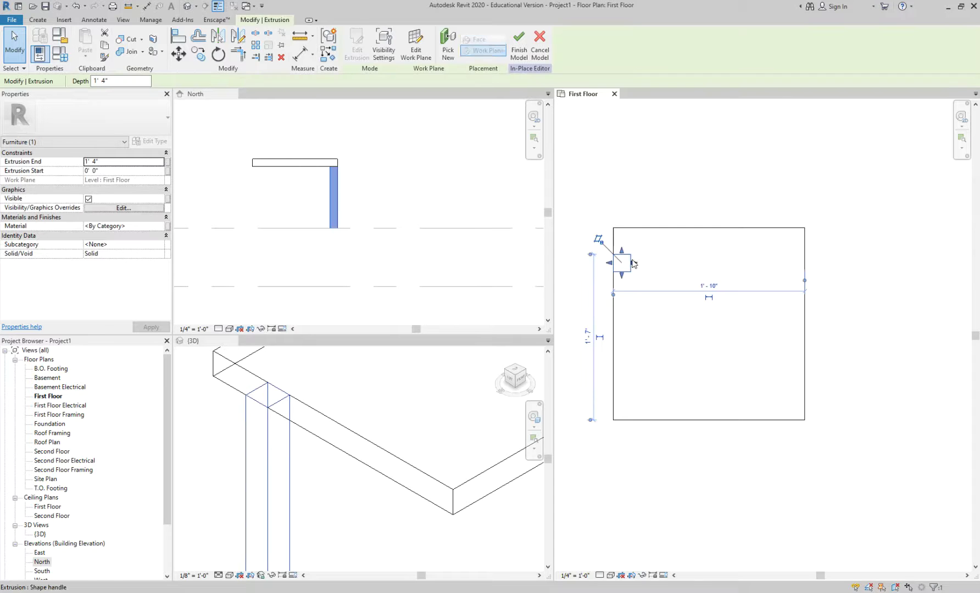
pyautogui.scroll(1, 631, 250)
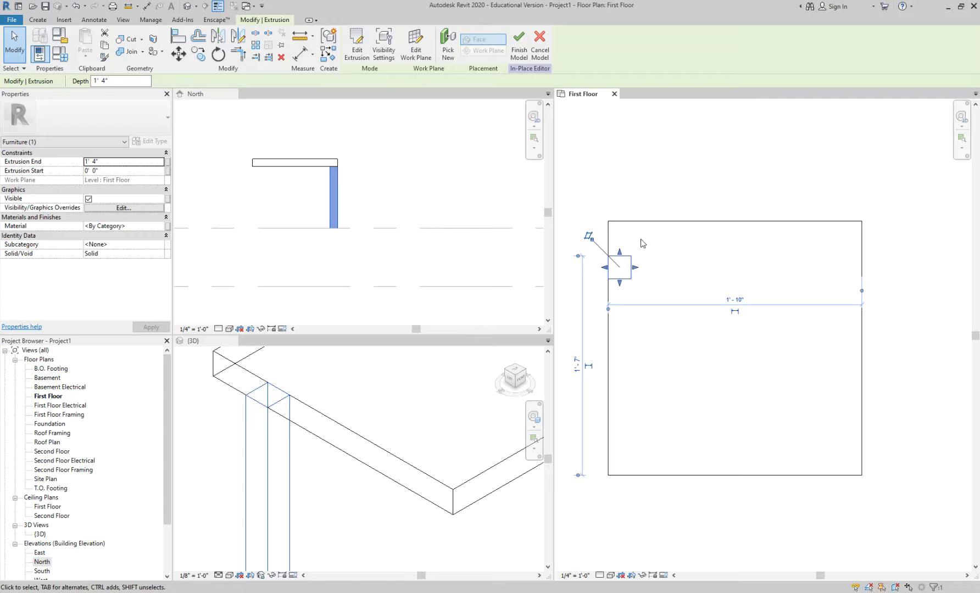
pyautogui.moveTo(642, 244); pyautogui.dragTo(655, 264, button='middle')
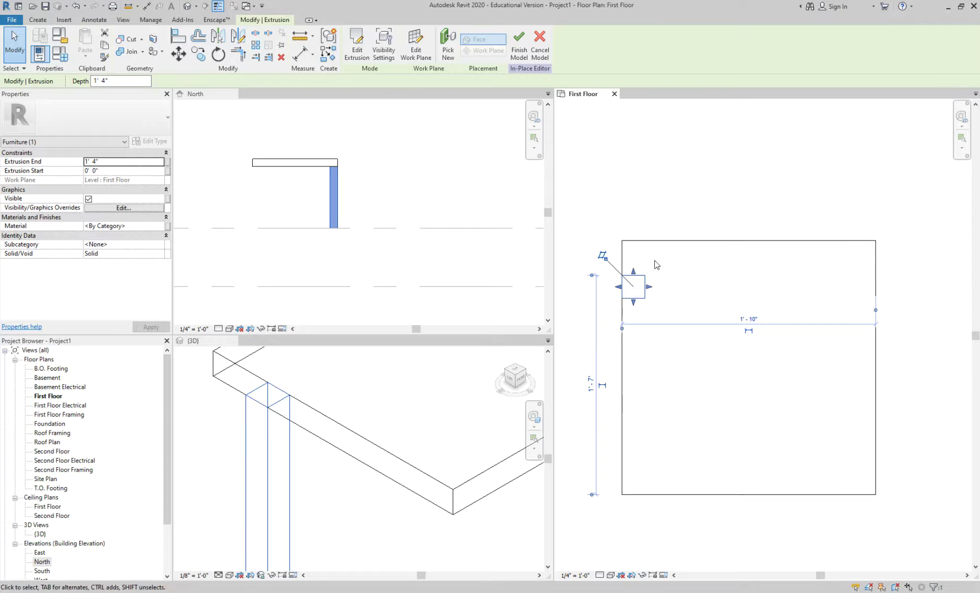
pyautogui.click(616, 198)
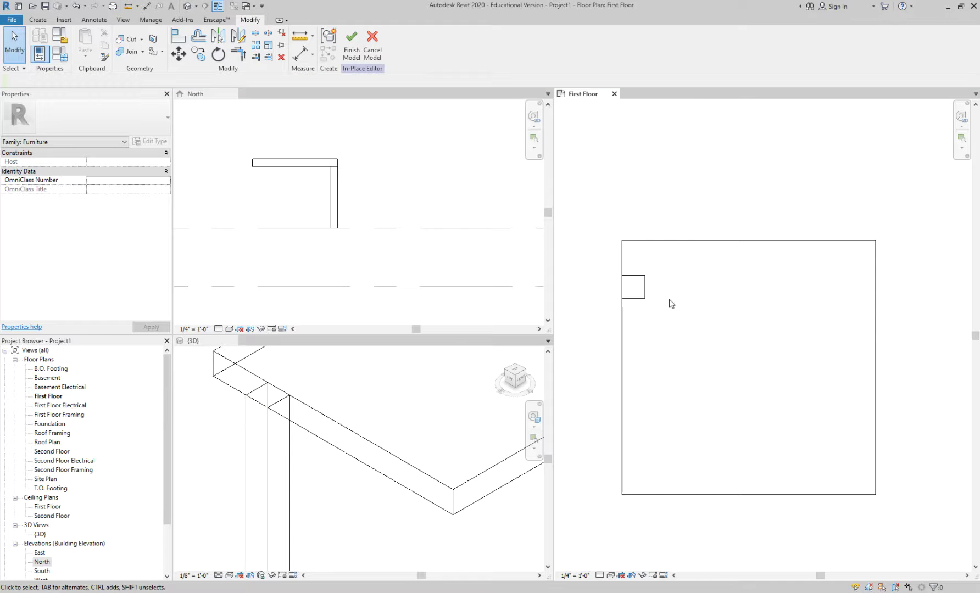
pyautogui.click(644, 289)
pyautogui.click(641, 221)
pyautogui.scroll(2, 300, 176)
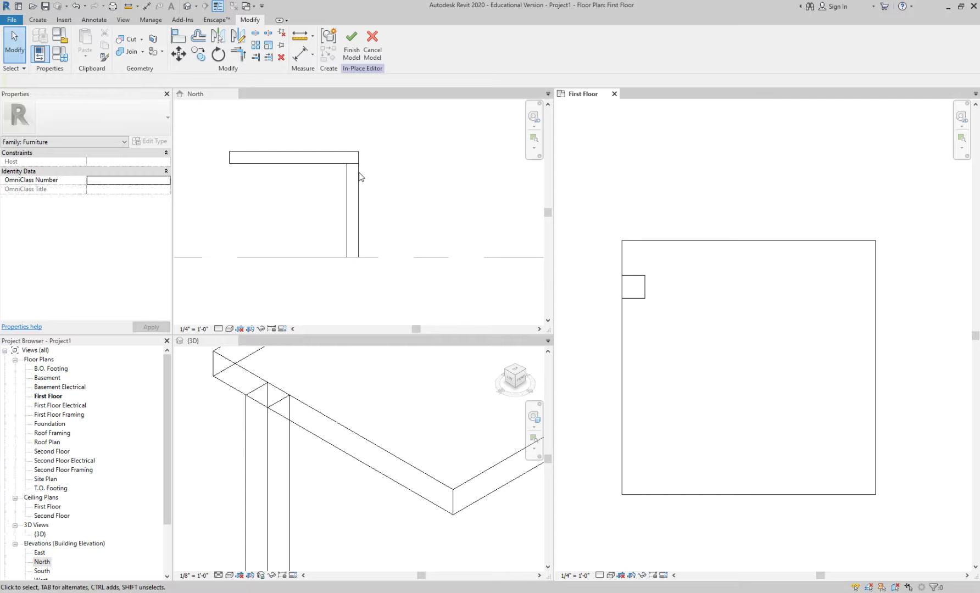
pyautogui.click(646, 278)
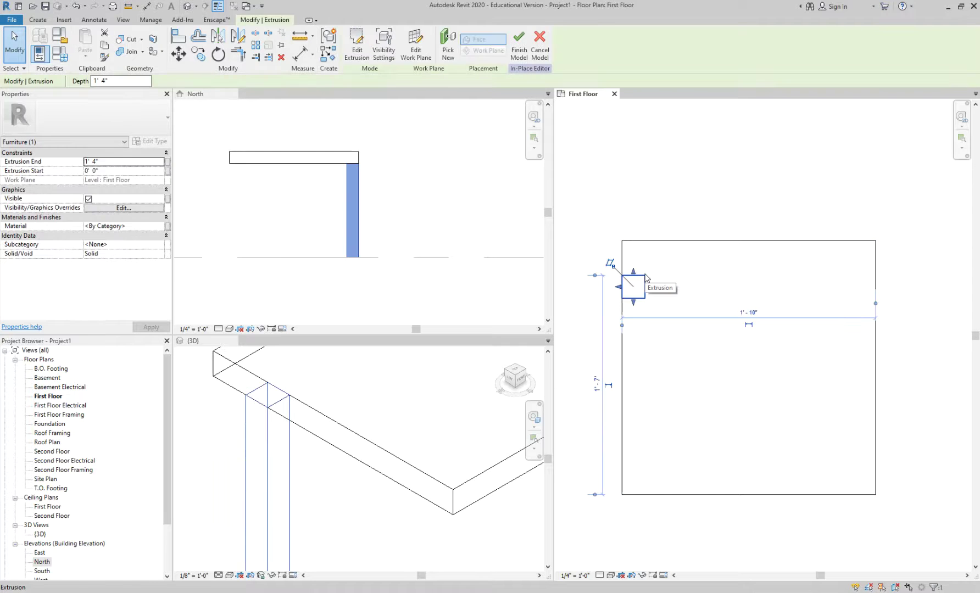
pyautogui.scroll(1, 623, 274)
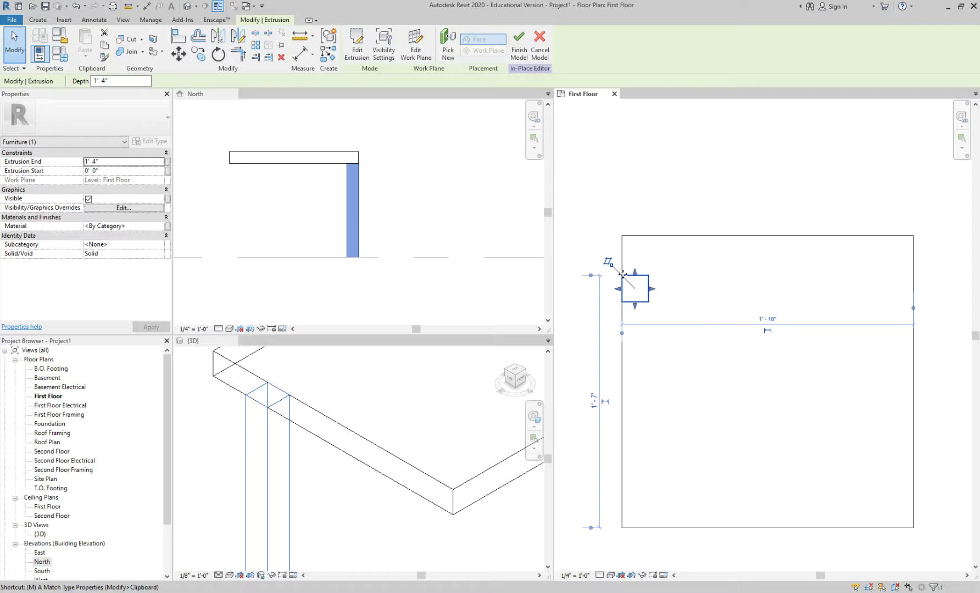
pyautogui.press('m')
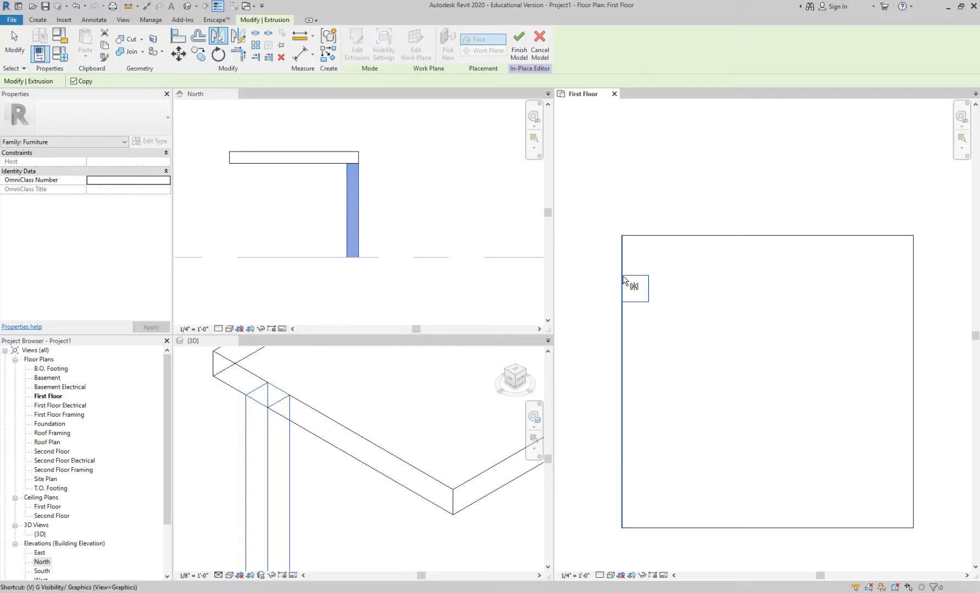
pyautogui.press('Escape')
pyautogui.press('m')
pyautogui.press('v')
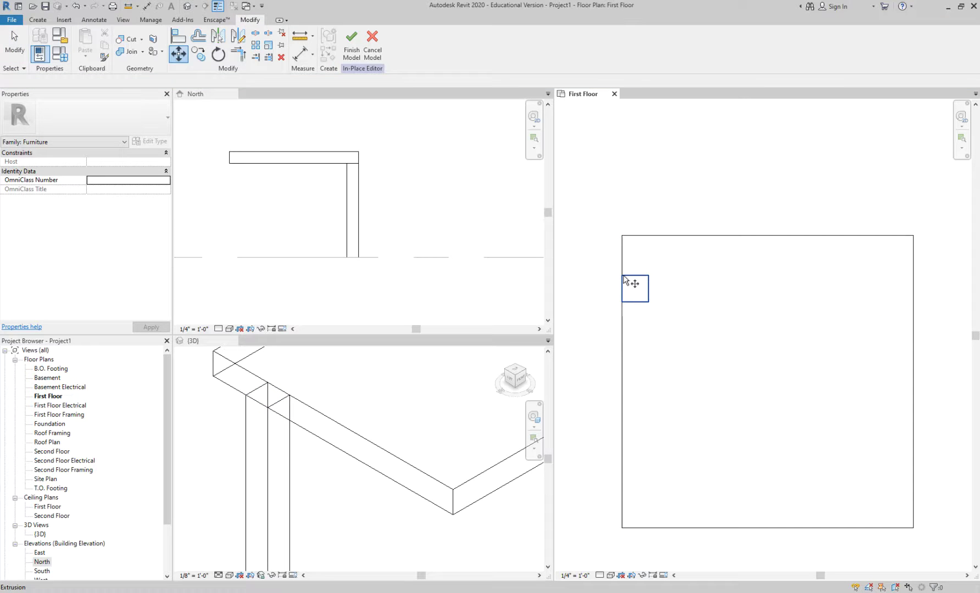
pyautogui.press('Escape')
# Move the leg up along the tabletop's edge so their upper-left corners coincide in the First Floor plan
pyautogui.click(637, 278)
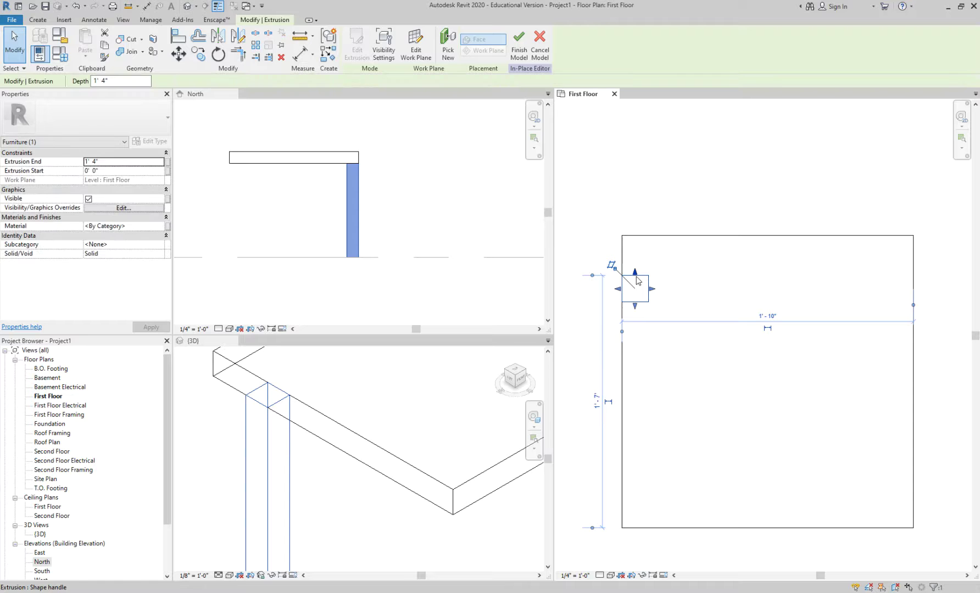
pyautogui.press('m')
pyautogui.press('v')
pyautogui.click(622, 275)
pyautogui.click(623, 237)
pyautogui.click(605, 186)
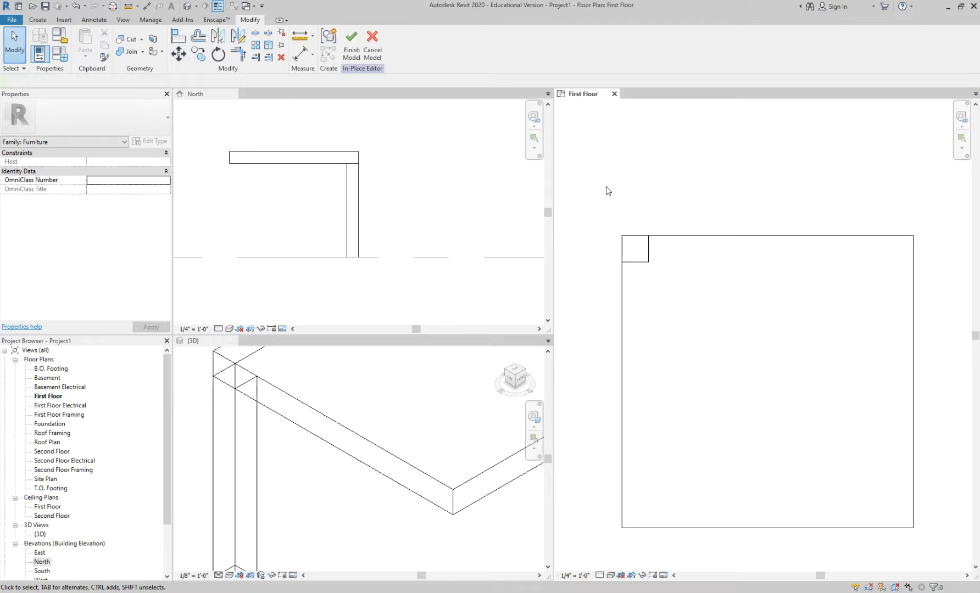
pyautogui.scroll(-2, 687, 220)
pyautogui.scroll(2, 695, 231)
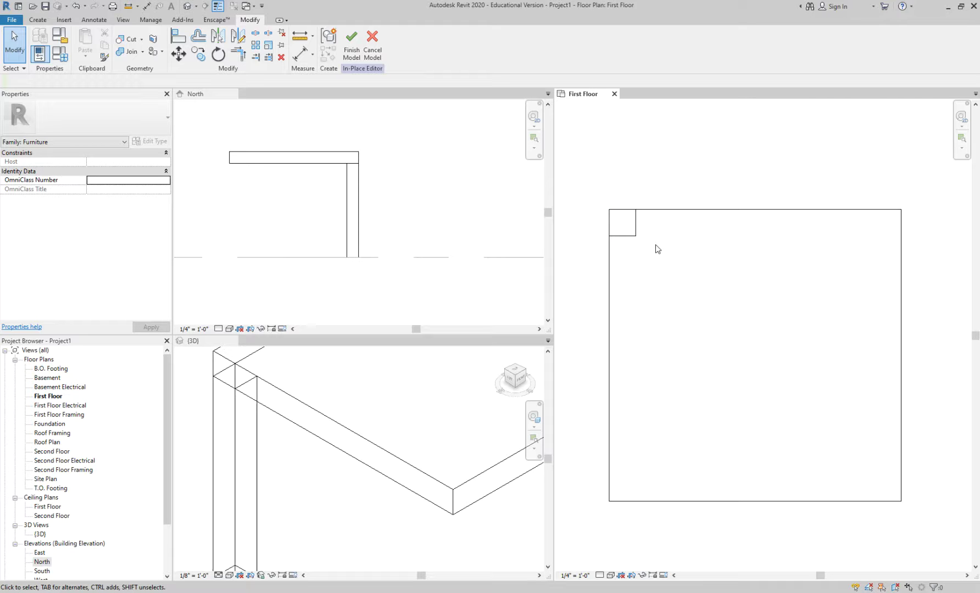
pyautogui.click(48, 22)
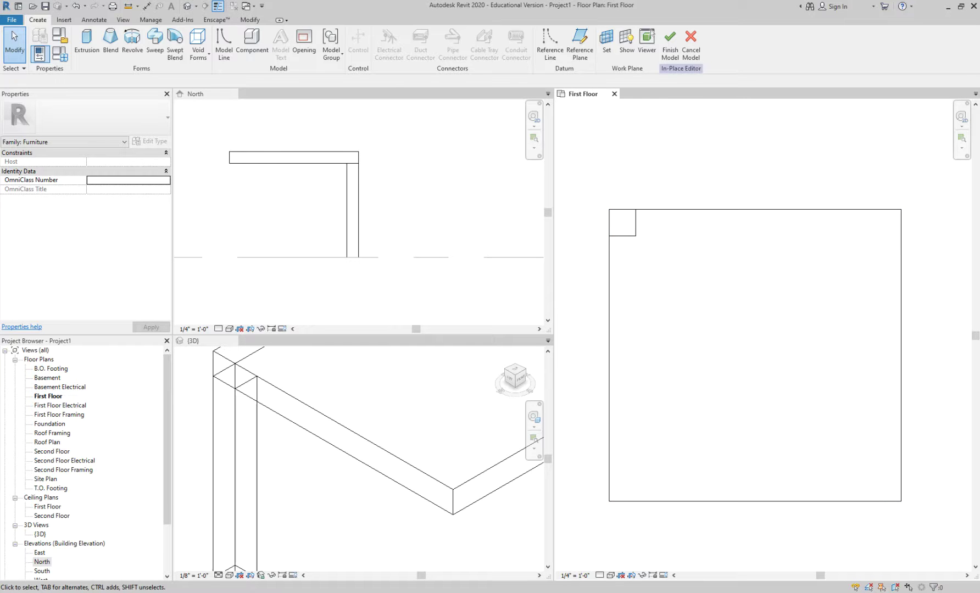
pyautogui.doubleClick(693, 284)
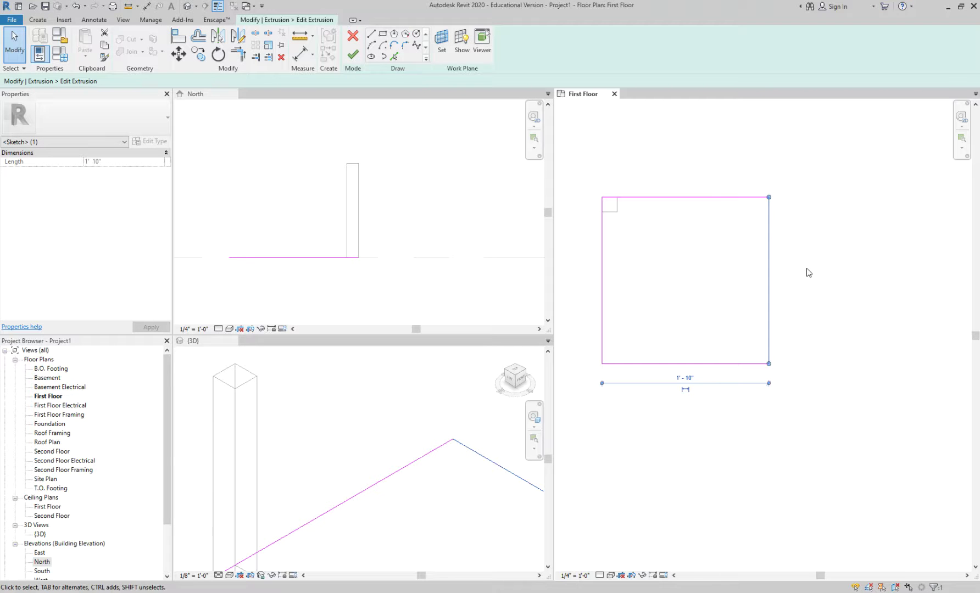
pyautogui.click(356, 44)
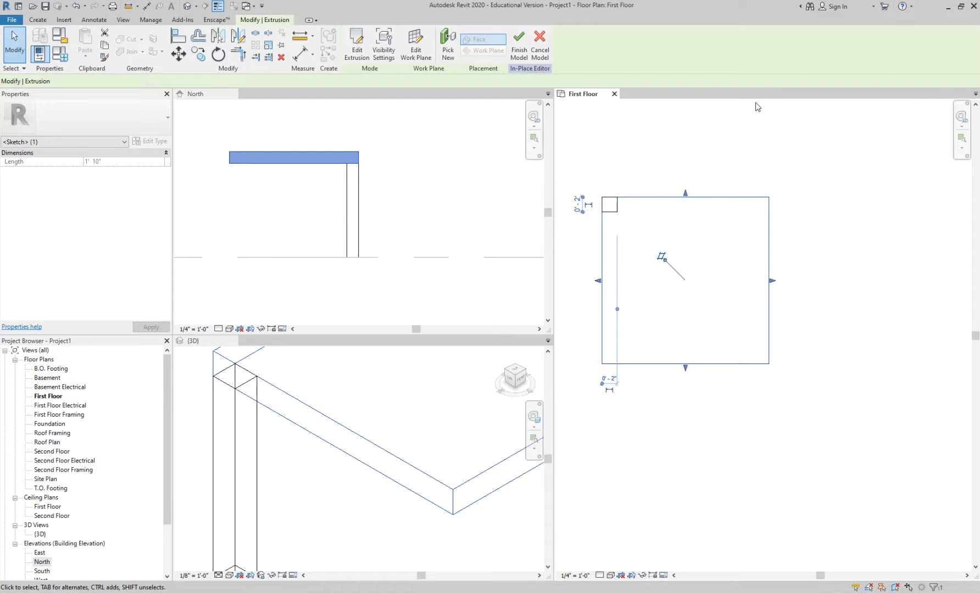
pyautogui.click(782, 160)
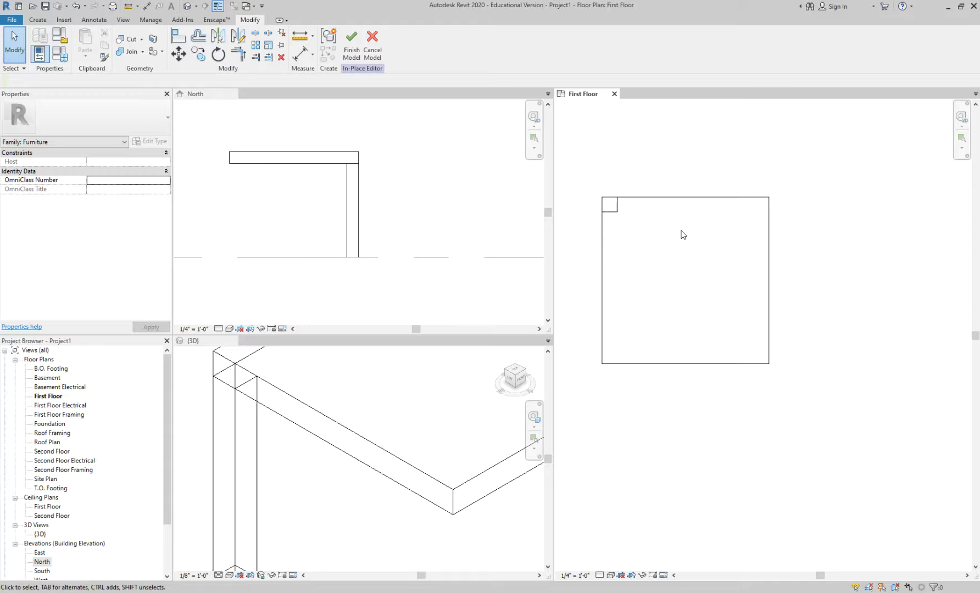
# Start a new 1' 4" extrusion and sketch a rectangle about 3 by 2 1/4 inches inside the tabletop's upper-right corner
pyautogui.scroll(2, 625, 215)
pyautogui.moveTo(618, 193); pyautogui.dragTo(650, 229, button='middle')
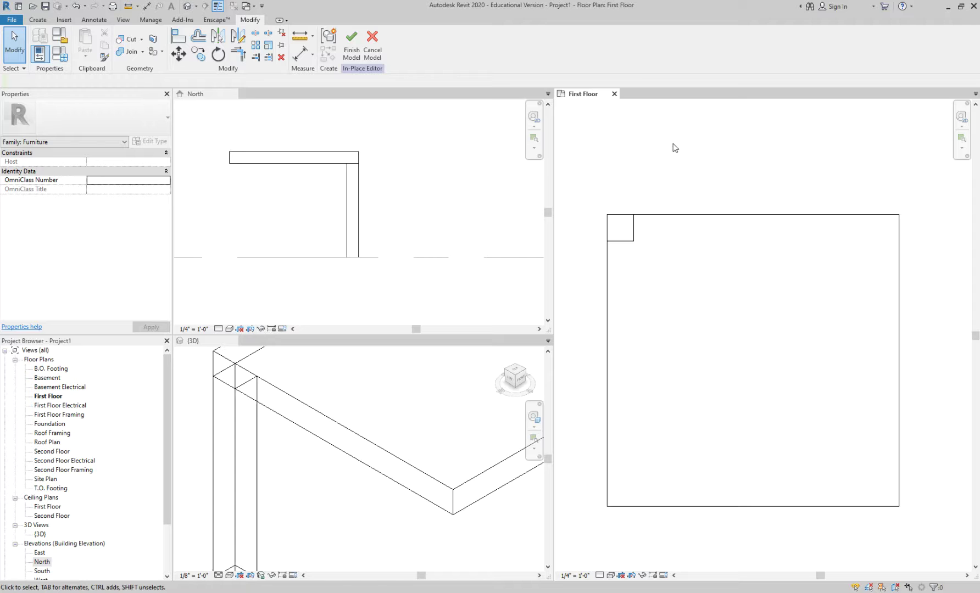
pyautogui.click(38, 21)
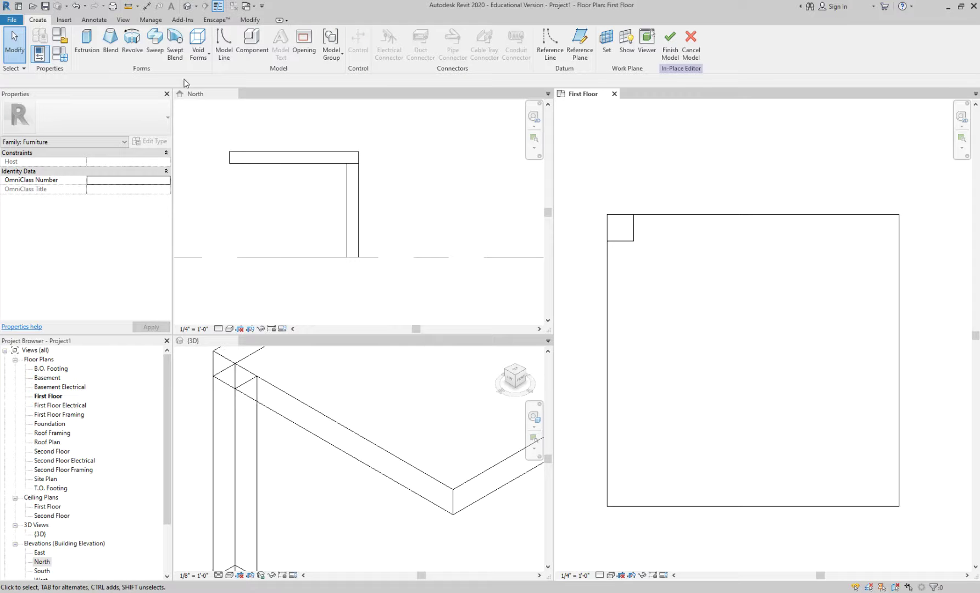
pyautogui.click(85, 39)
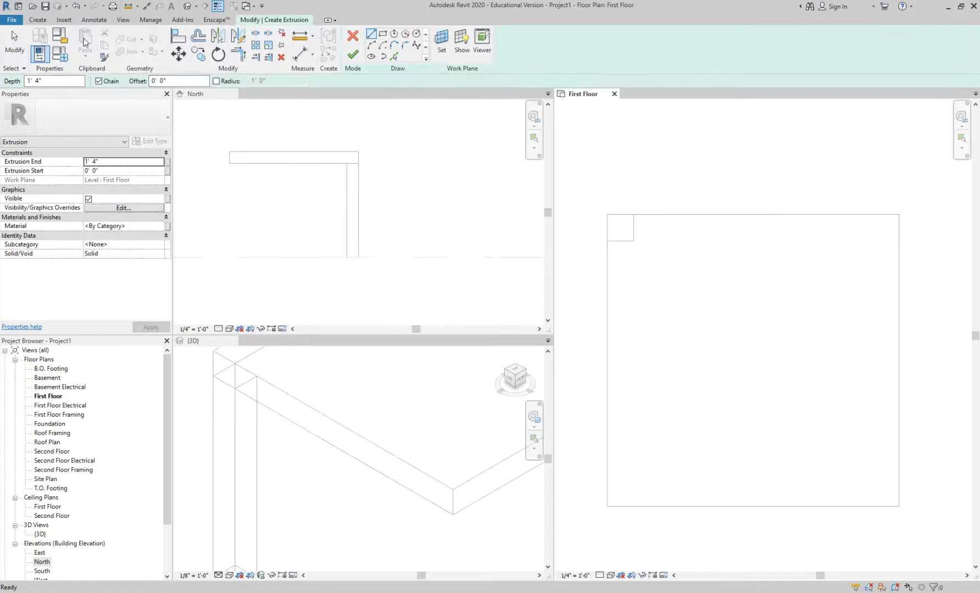
pyautogui.click(383, 33)
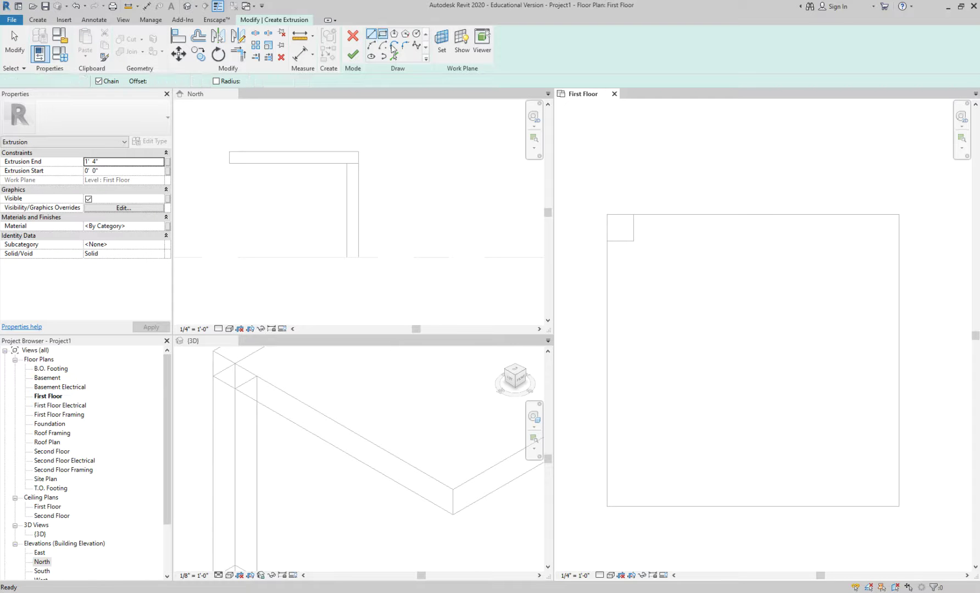
pyautogui.click(899, 214)
pyautogui.click(862, 243)
pyautogui.scroll(3, 849, 310)
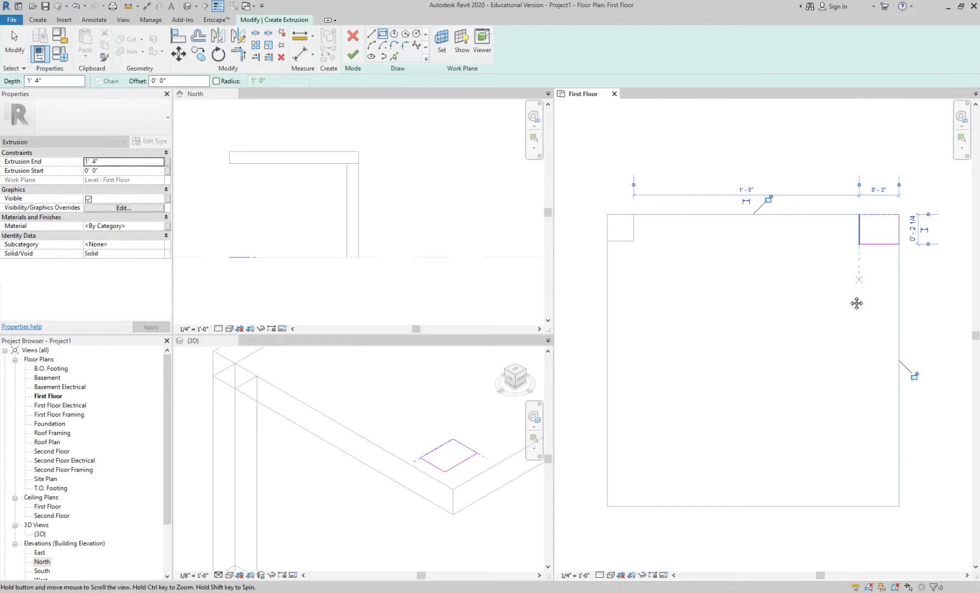
pyautogui.press('Escape')
pyautogui.press('Escape')
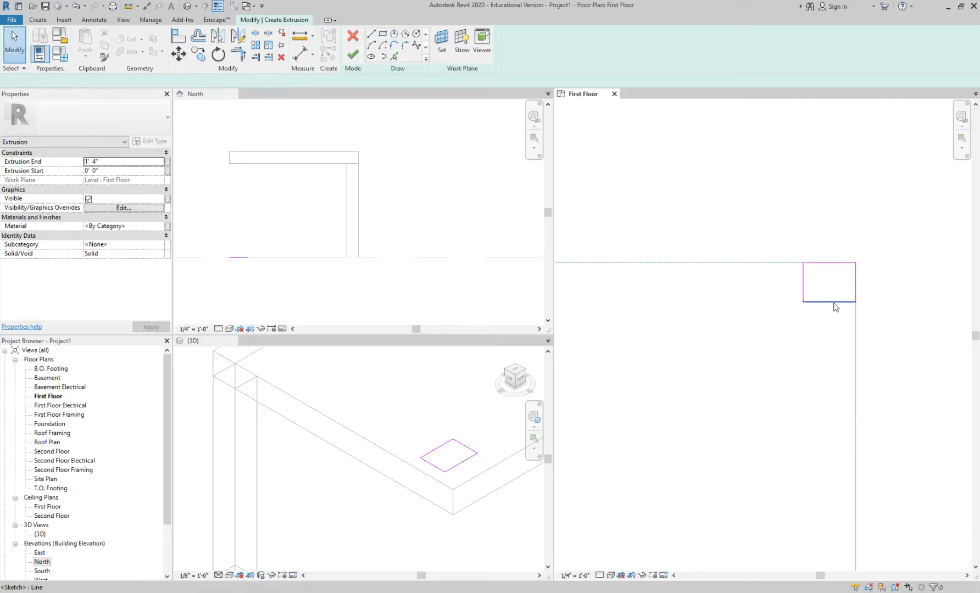
# Set both sides of the corner rectangle to 2 inches, keeping it aligned to the tabletop's upper-right corner
pyautogui.click(829, 302)
pyautogui.click(780, 291)
pyautogui.write('2')
pyautogui.press('Return')
pyautogui.click(793, 253)
pyautogui.click(804, 288)
pyautogui.click(838, 235)
pyautogui.write('2')
pyautogui.press('Return')
pyautogui.click(752, 238)
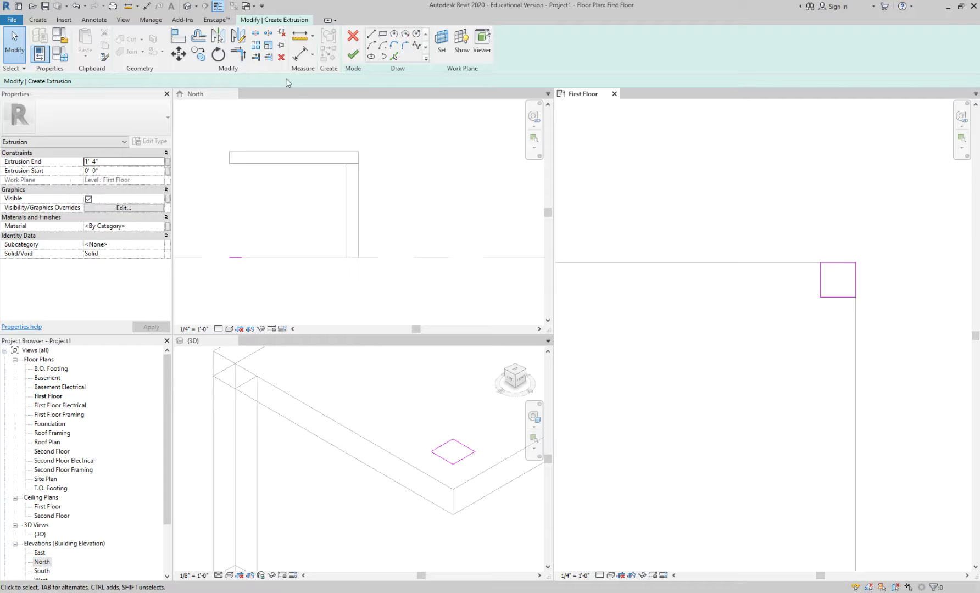
# Finish the upper-right leg's extrusion and clear the selection
pyautogui.click(350, 58)
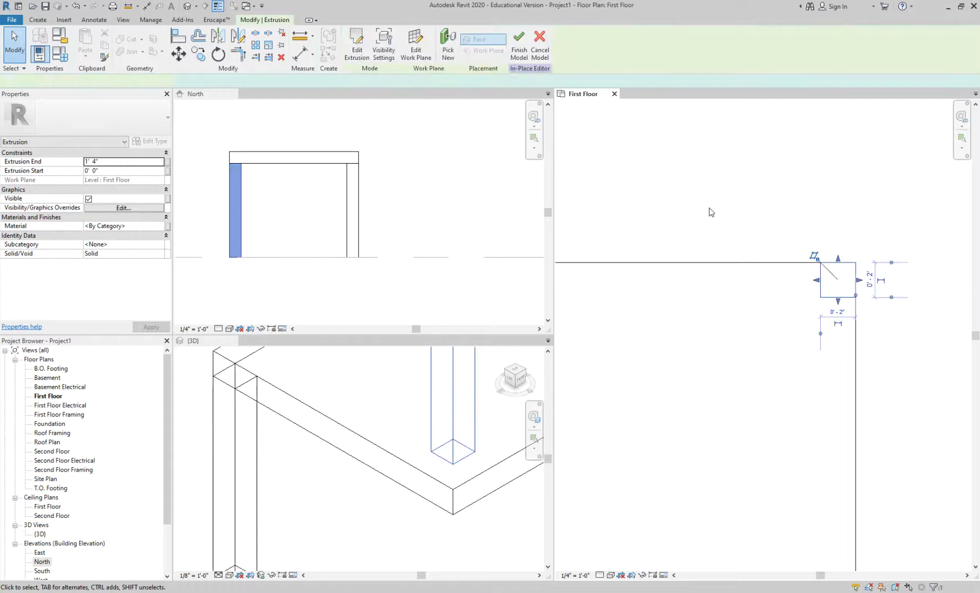
pyautogui.click(720, 212)
pyautogui.scroll(-3, 808, 213)
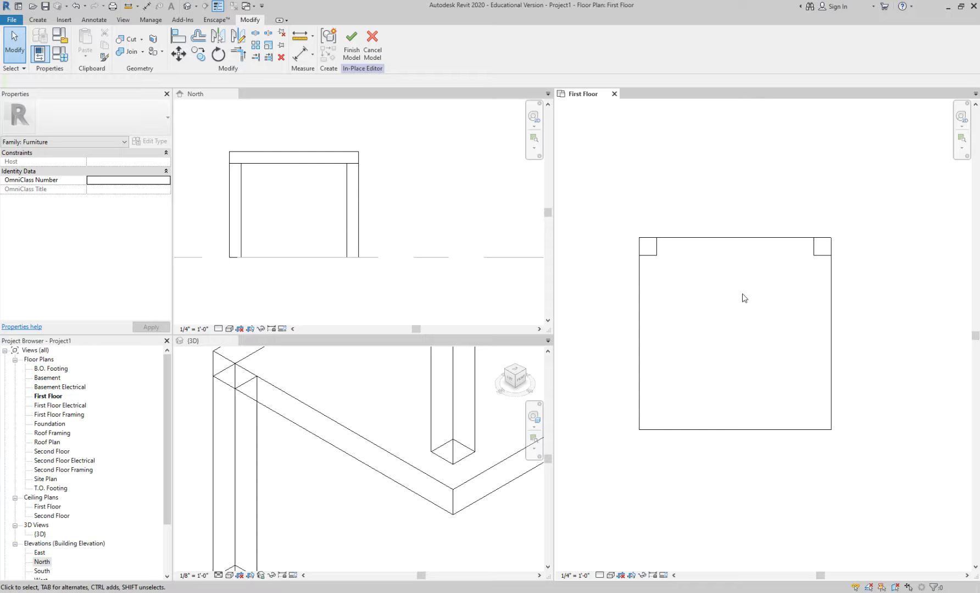
pyautogui.click(652, 259)
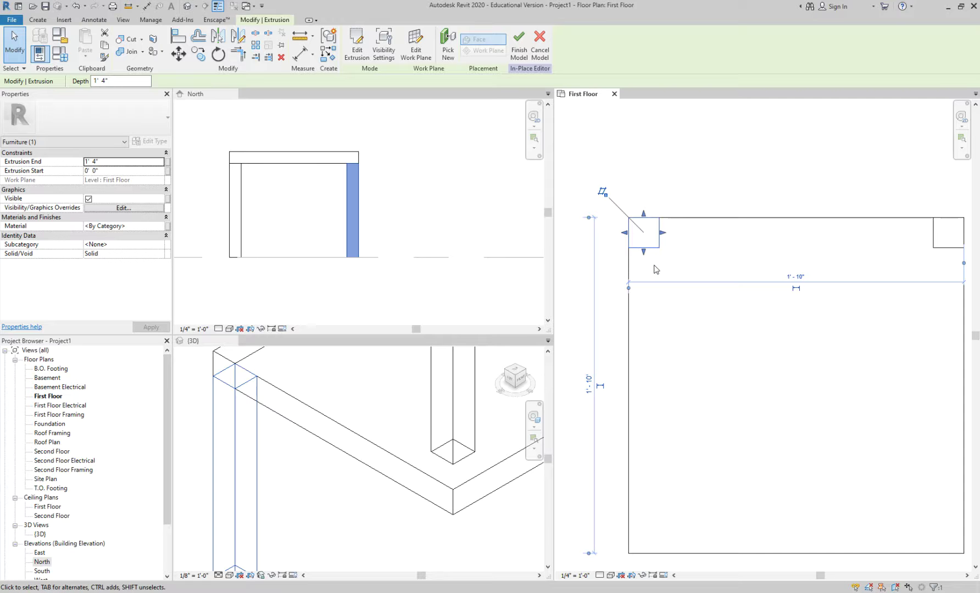
pyautogui.press('c')
pyautogui.press('o')
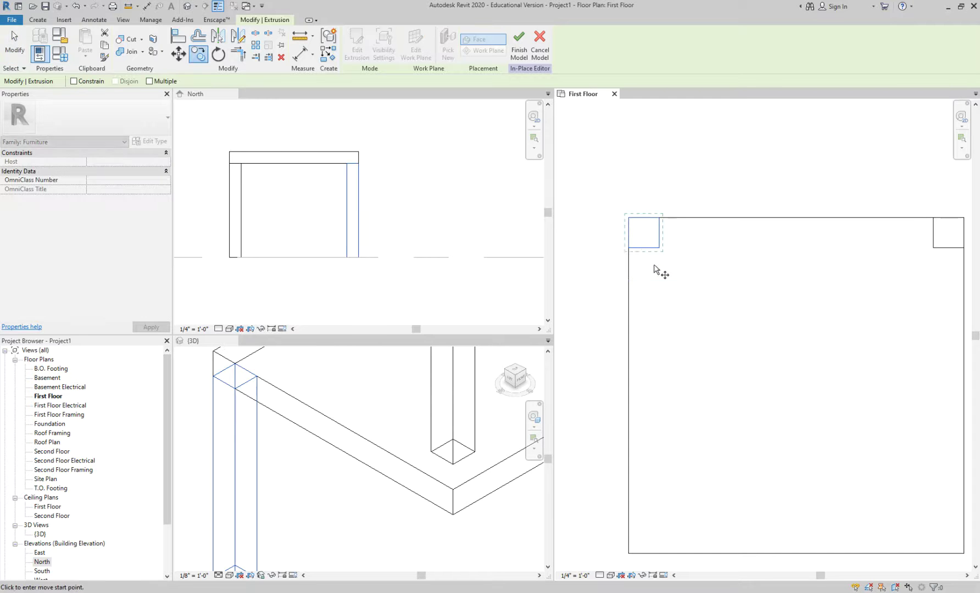
pyautogui.press('Escape')
pyautogui.press('Escape')
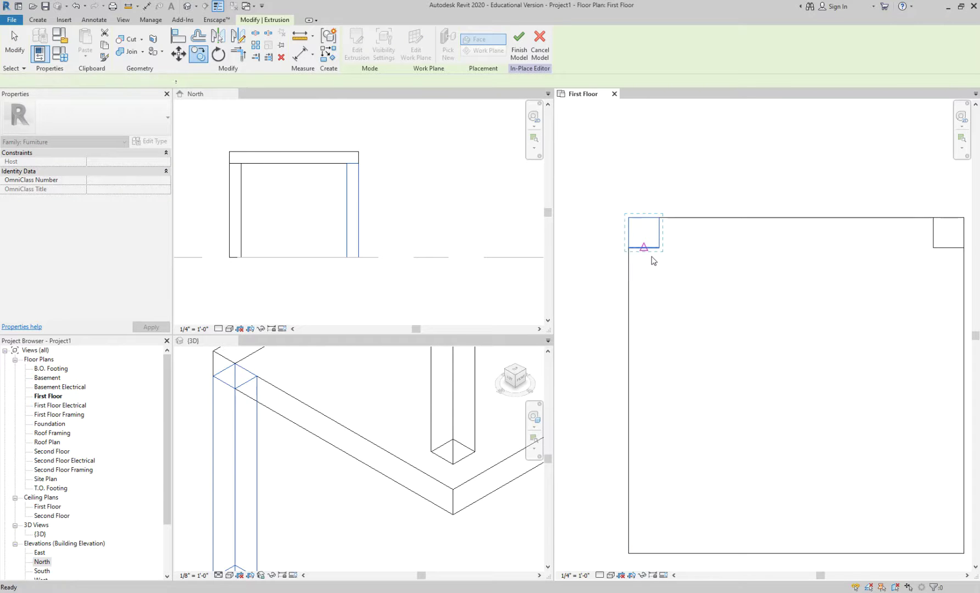
pyautogui.click(653, 248)
pyautogui.press('c')
pyautogui.press('o')
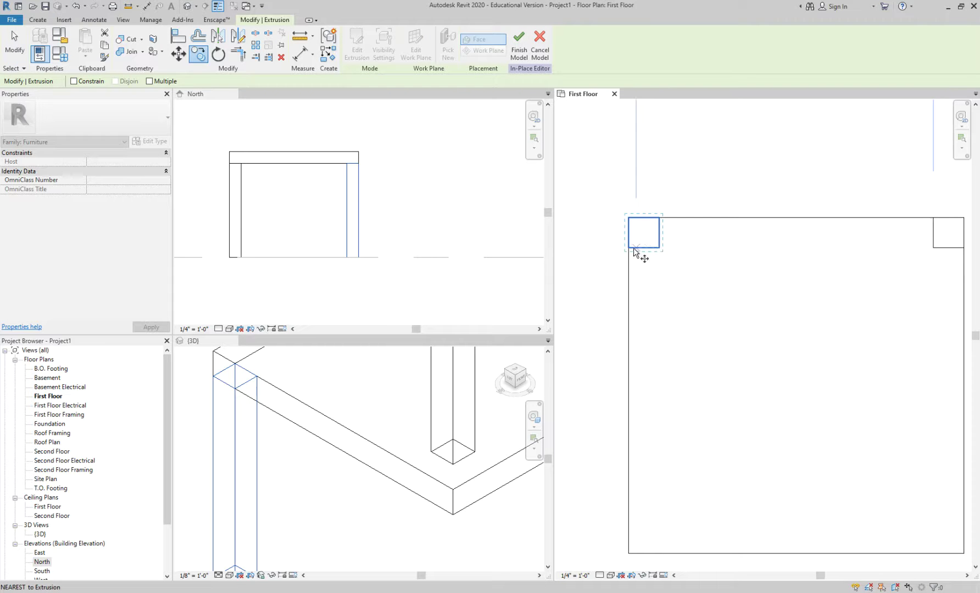
pyautogui.press('Escape')
pyautogui.press('Escape')
pyautogui.click(653, 253)
pyautogui.press('c')
pyautogui.press('s')
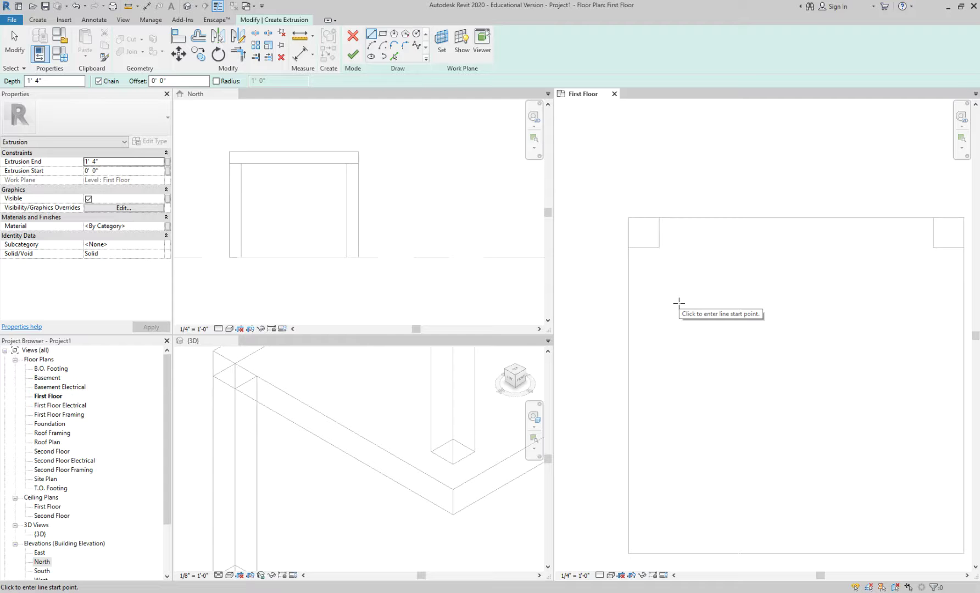
pyautogui.press('Escape')
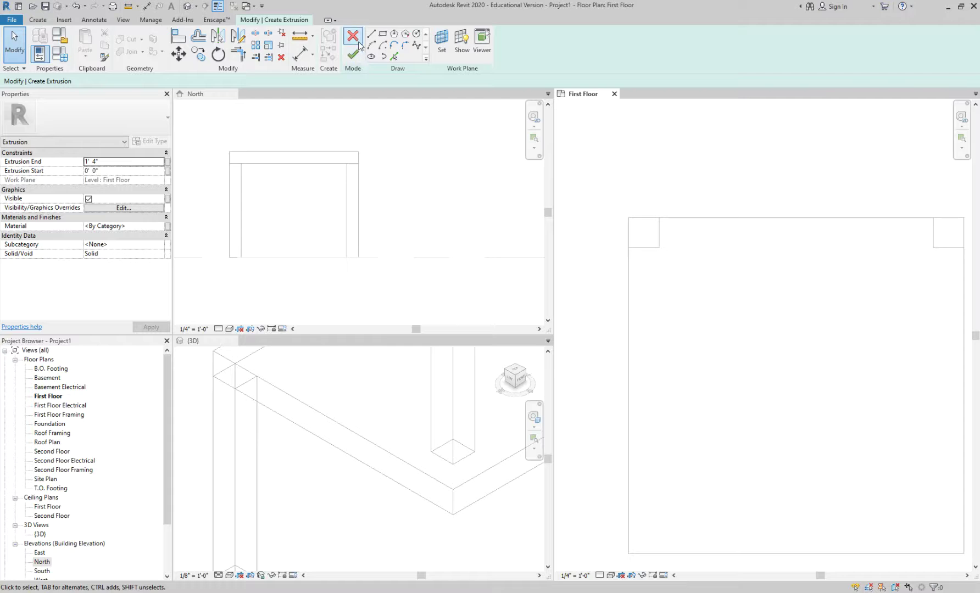
pyautogui.click(353, 53)
# Copy the upper-left leg straight down from its lower-left corner to the tabletop's lower-left corner
pyautogui.click(655, 238)
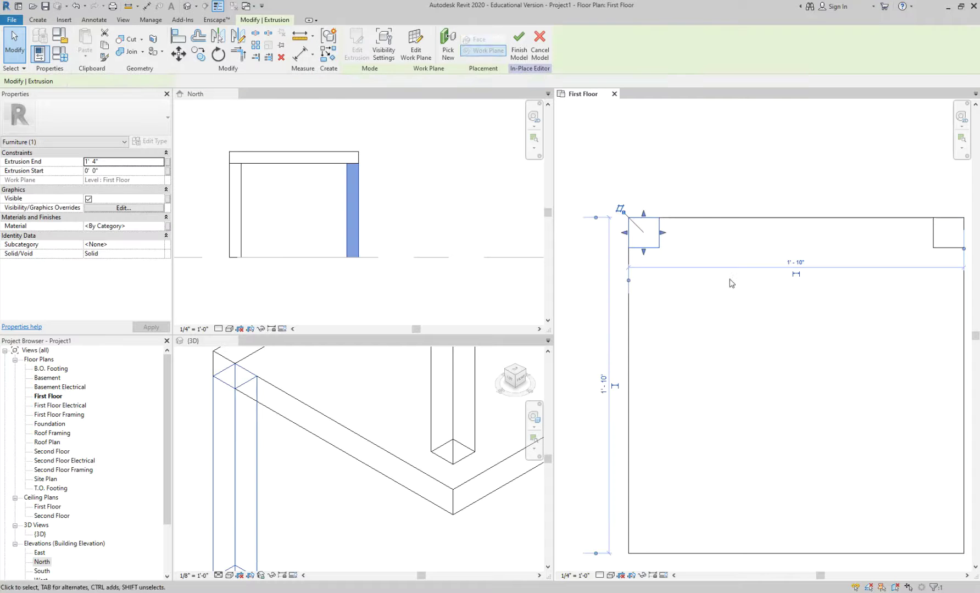
pyautogui.moveTo(726, 322); pyautogui.dragTo(720, 272, button='middle')
pyautogui.press('c')
pyautogui.press('o')
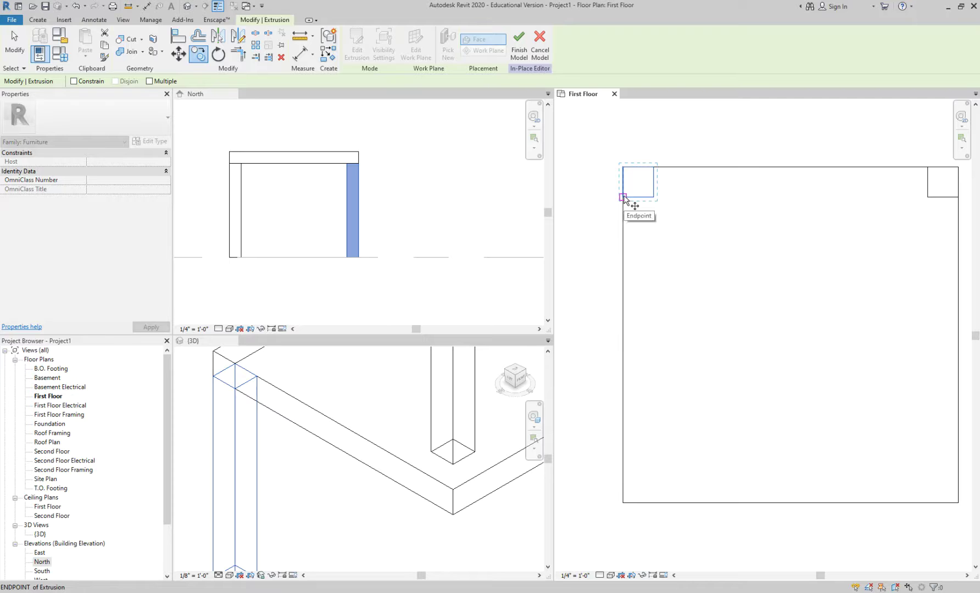
pyautogui.click(624, 197)
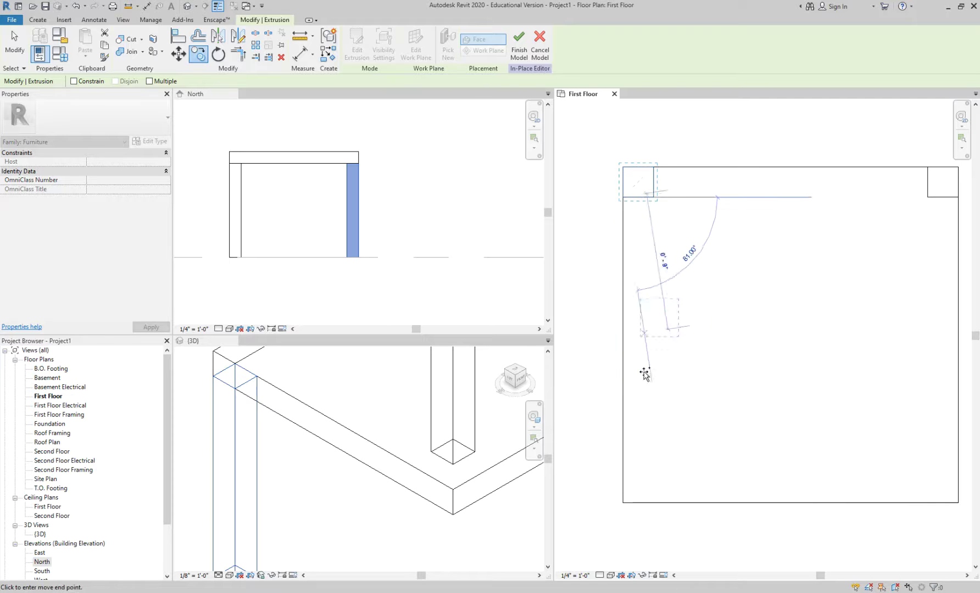
pyautogui.click(623, 502)
pyautogui.click(712, 439)
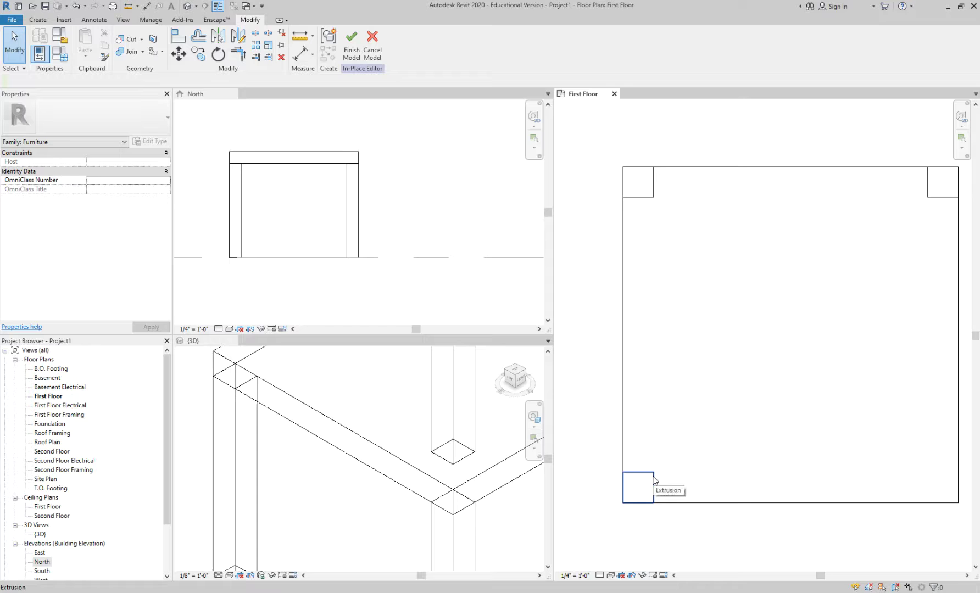
# Delete the copied leg at the tabletop's lower-left corner
pyautogui.scroll(-3, 654, 480)
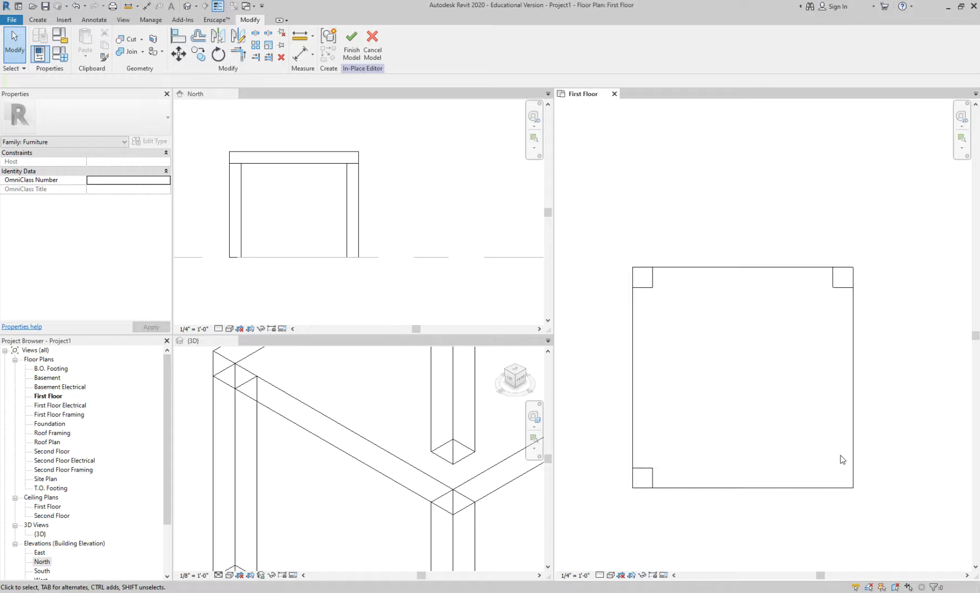
pyautogui.click(654, 476)
pyautogui.press('Delete')
# Try to mirror copies of the two upper legs across a horizontal axis drawn through the midpoints of the tabletop's side edges
pyautogui.scroll(1, 829, 325)
pyautogui.moveTo(827, 313); pyautogui.dragTo(845, 254, button='middle')
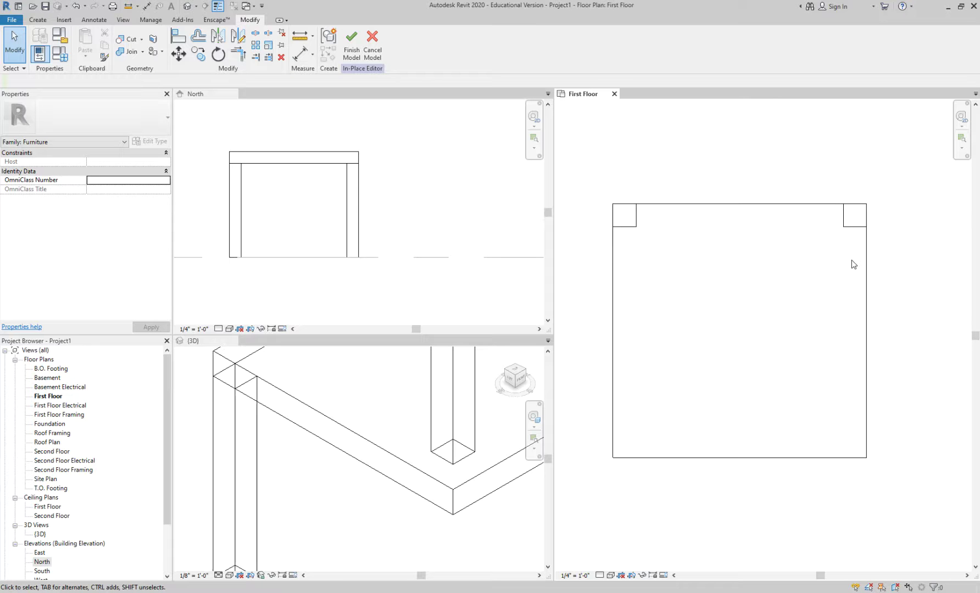
pyautogui.moveTo(851, 254); pyautogui.dragTo(628, 215)
pyautogui.moveTo(853, 275); pyautogui.dragTo(632, 217)
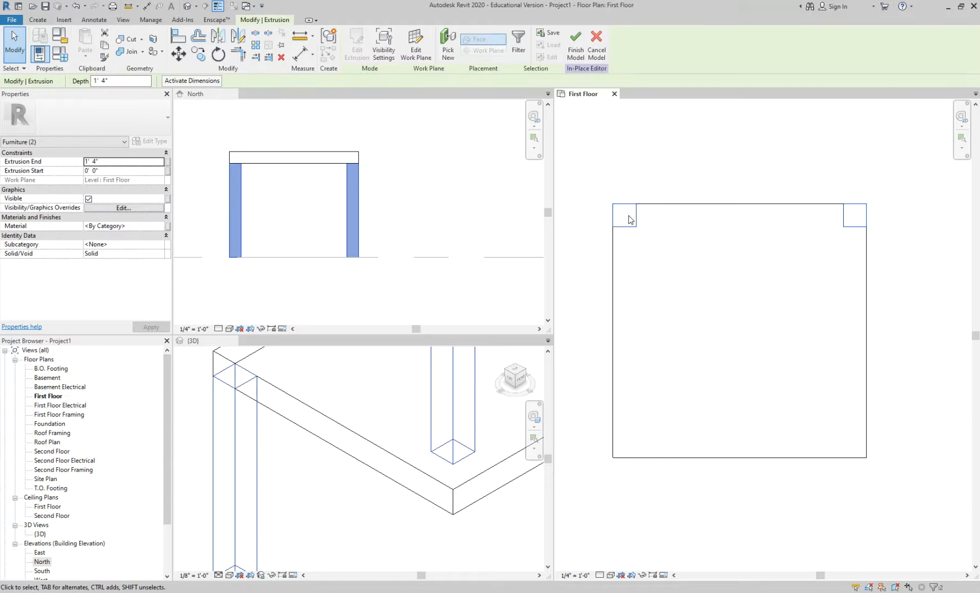
pyautogui.click(672, 242)
pyautogui.click(636, 225)
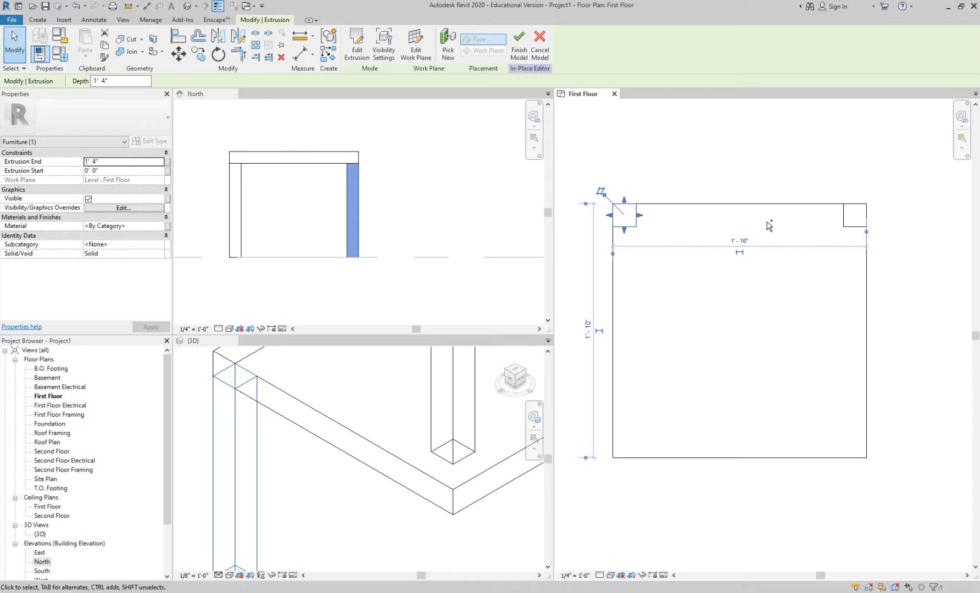
pyautogui.keyDown('ctrl'); pyautogui.click(845, 226); pyautogui.keyUp('ctrl')
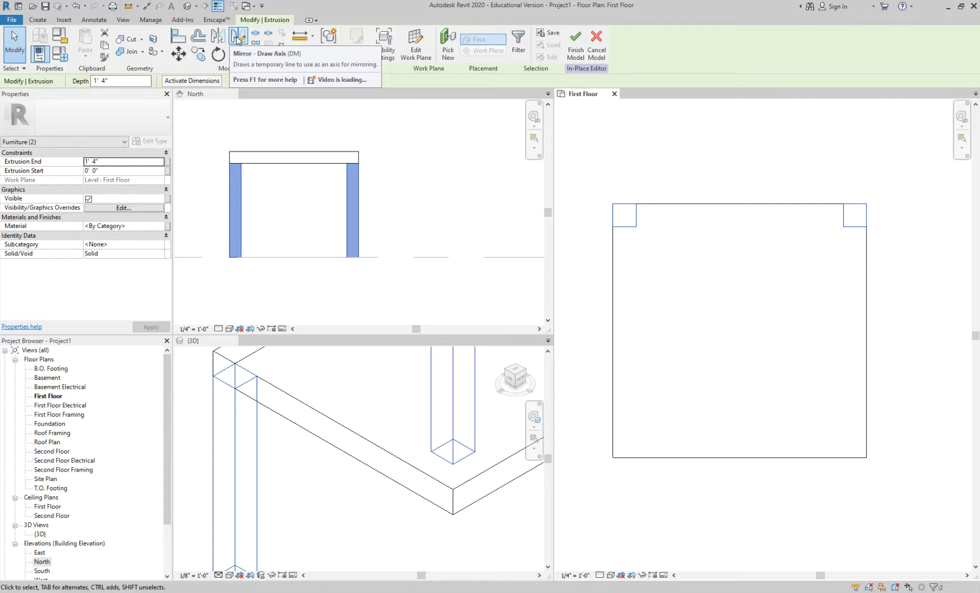
pyautogui.click(237, 39)
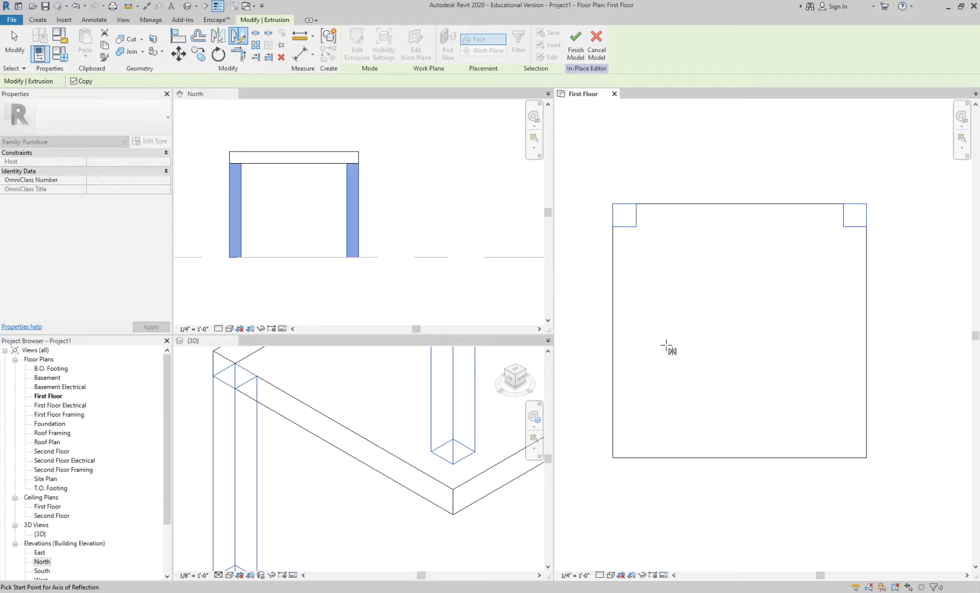
pyautogui.click(611, 330)
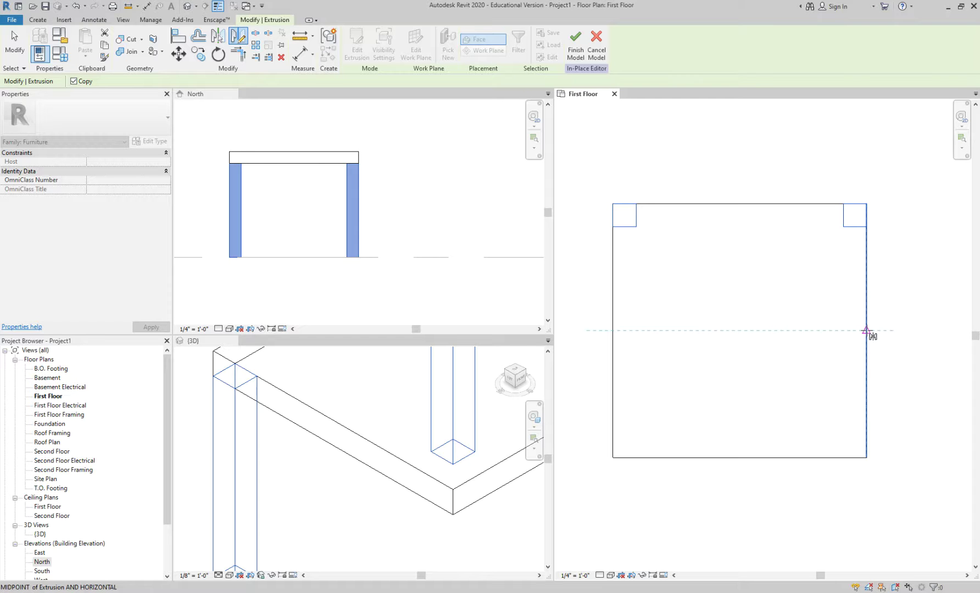
pyautogui.scroll(-1, 867, 330)
pyautogui.scroll(2, 867, 330)
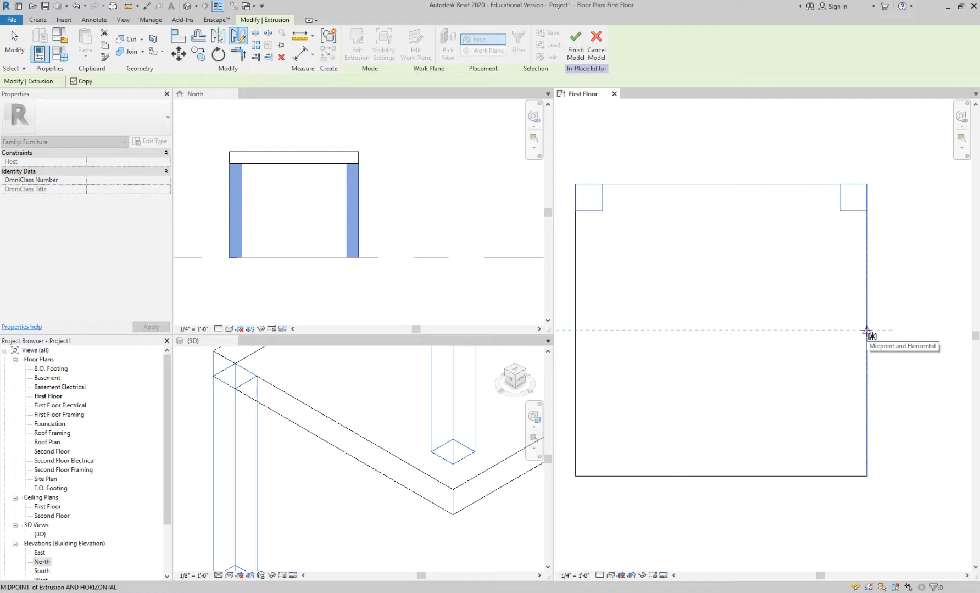
pyautogui.scroll(-2, 867, 331)
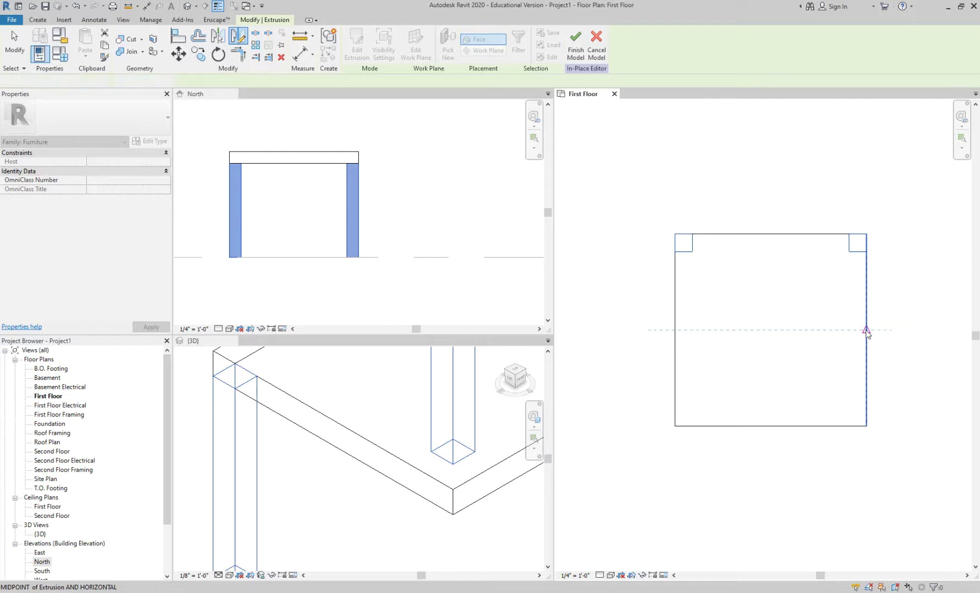
pyautogui.click(867, 331)
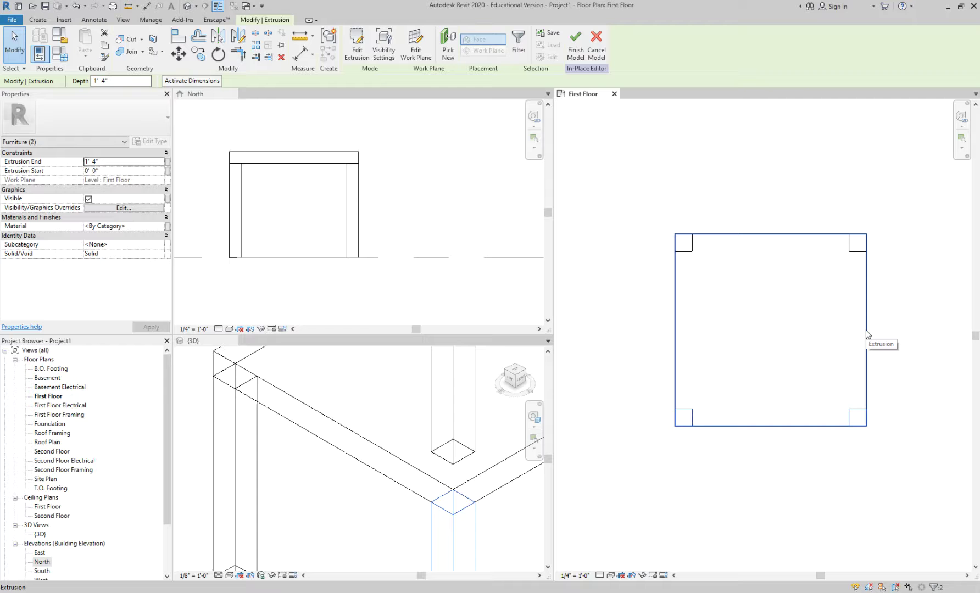
pyautogui.hotkey('ctrl', 'z')
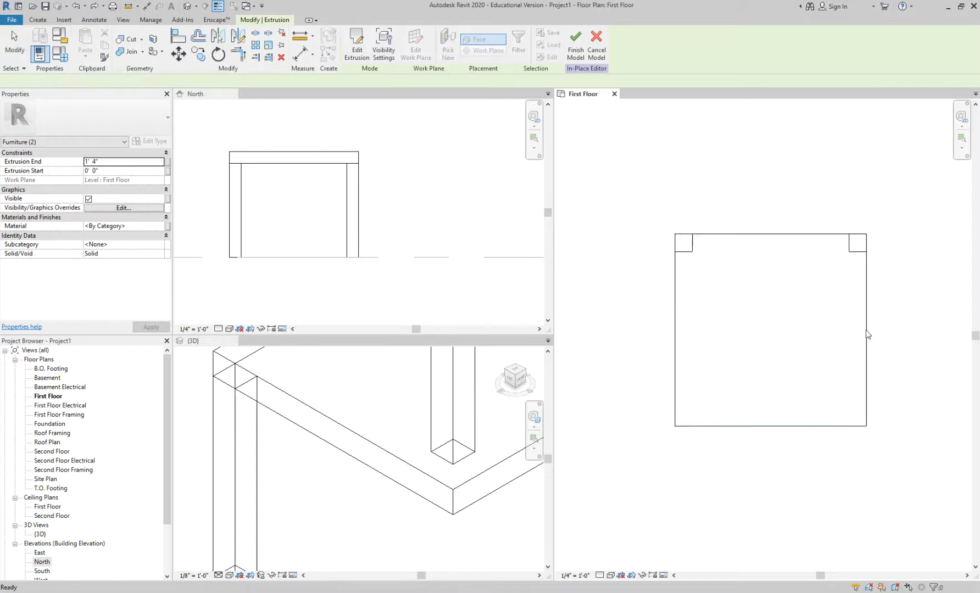
# Mirror the two upper legs to the tabletop's lower corners, drawing the horizontal axis from the left edge's midpoint to beyond the right edge
pyautogui.scroll(2, 859, 267)
pyautogui.scroll(-2, 858, 267)
pyautogui.moveTo(856, 265); pyautogui.dragTo(659, 248)
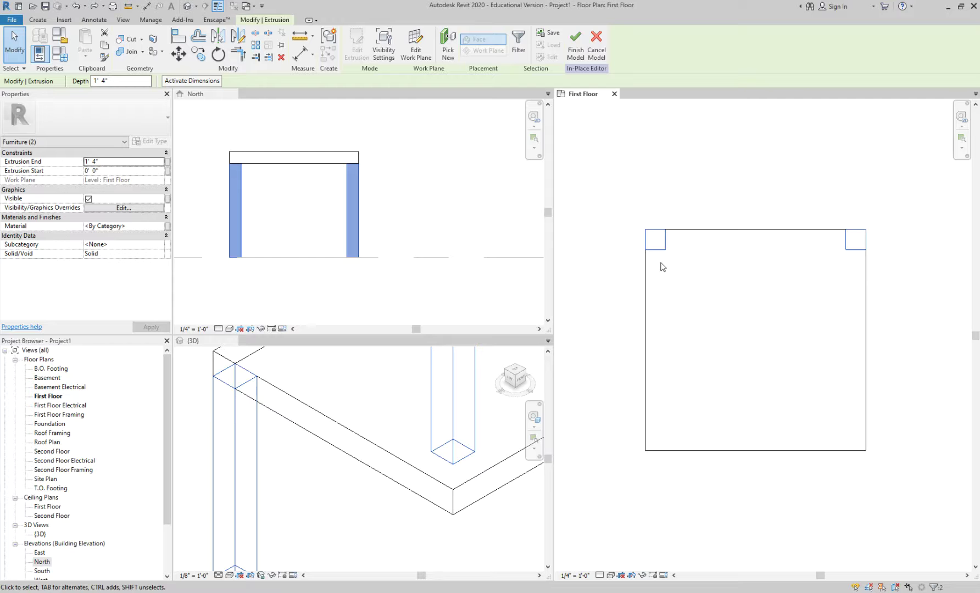
pyautogui.press('m')
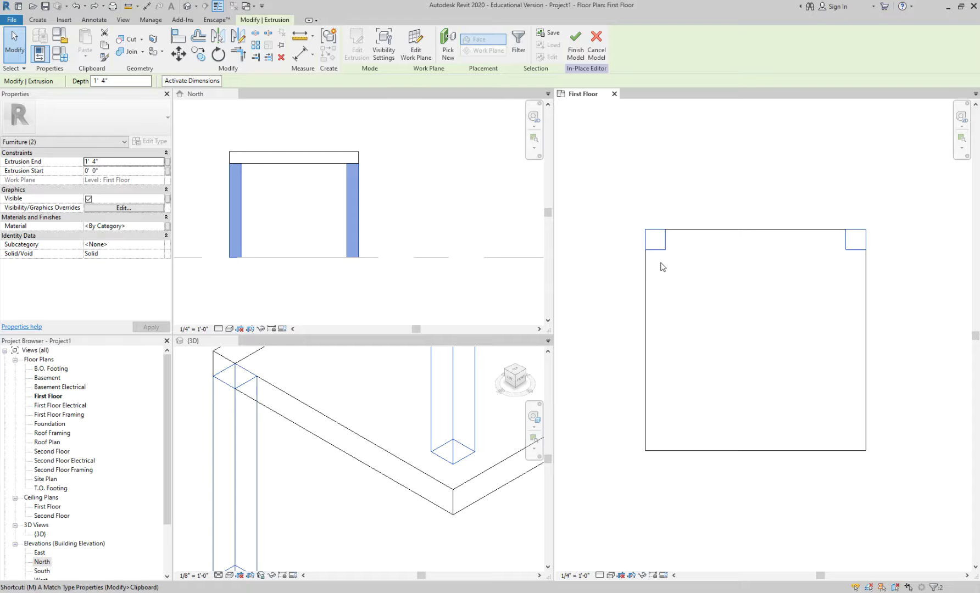
pyautogui.click(662, 301)
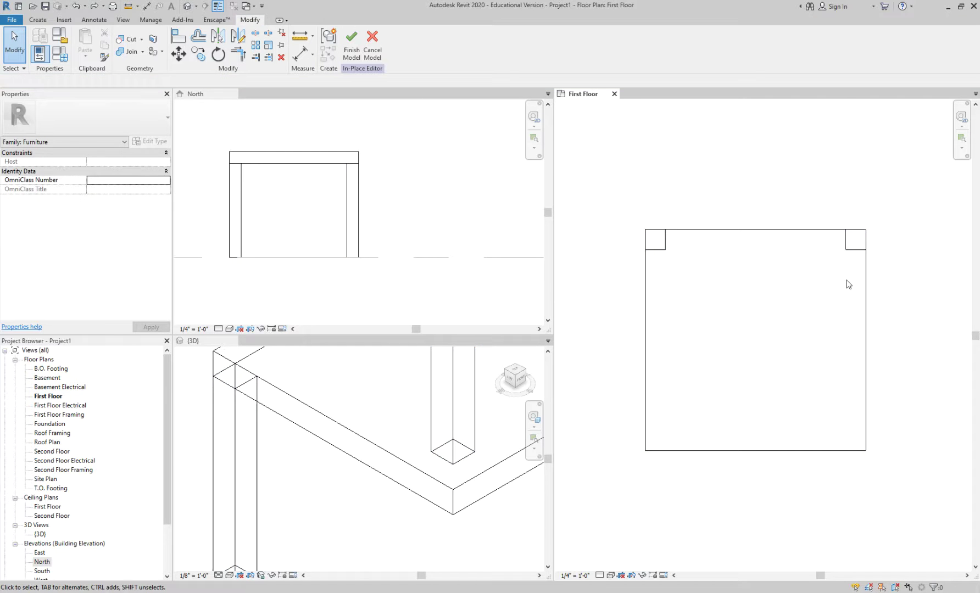
pyautogui.click(657, 247)
pyautogui.press('d')
pyautogui.press('m')
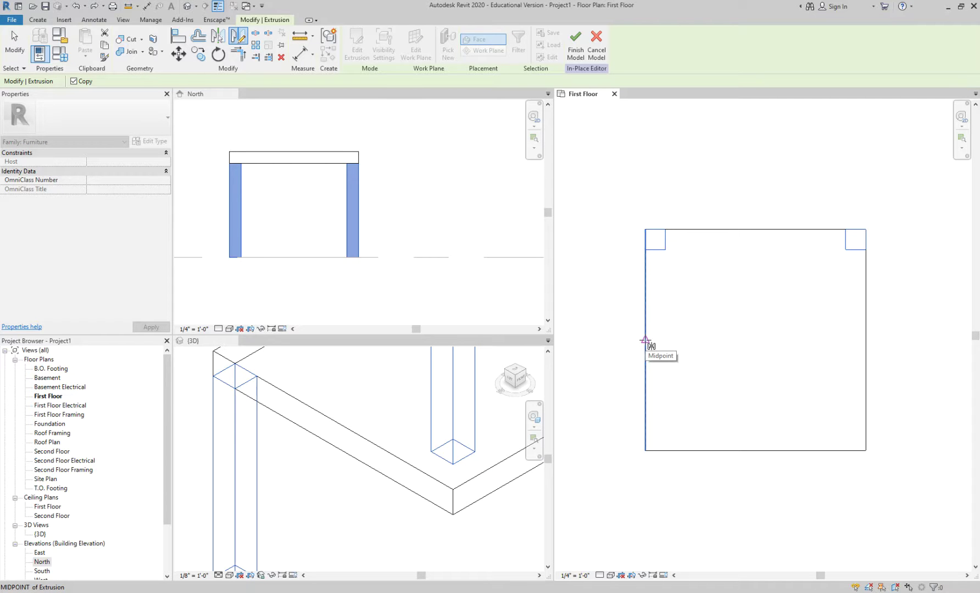
pyautogui.click(646, 340)
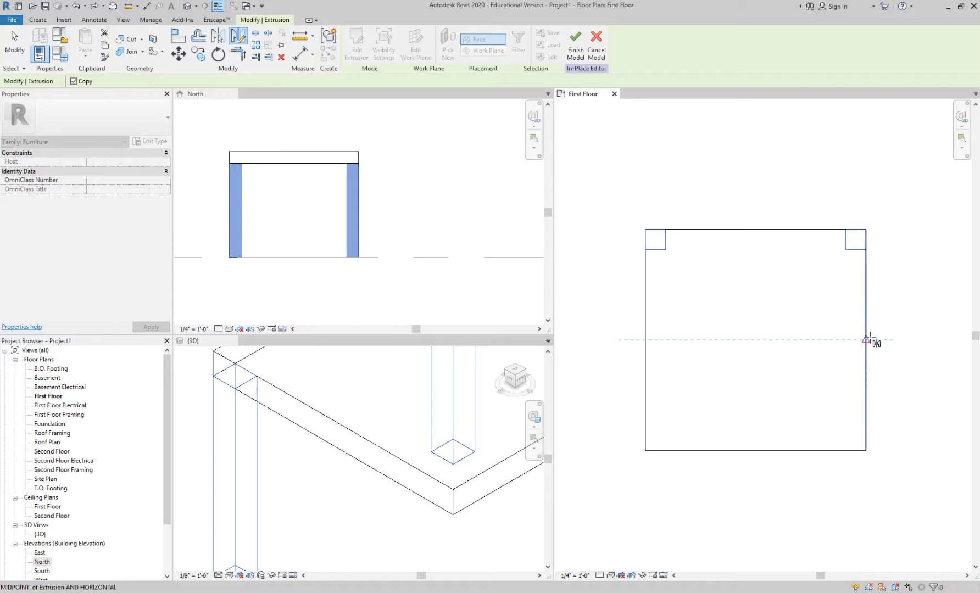
pyautogui.scroll(-2, 886, 340)
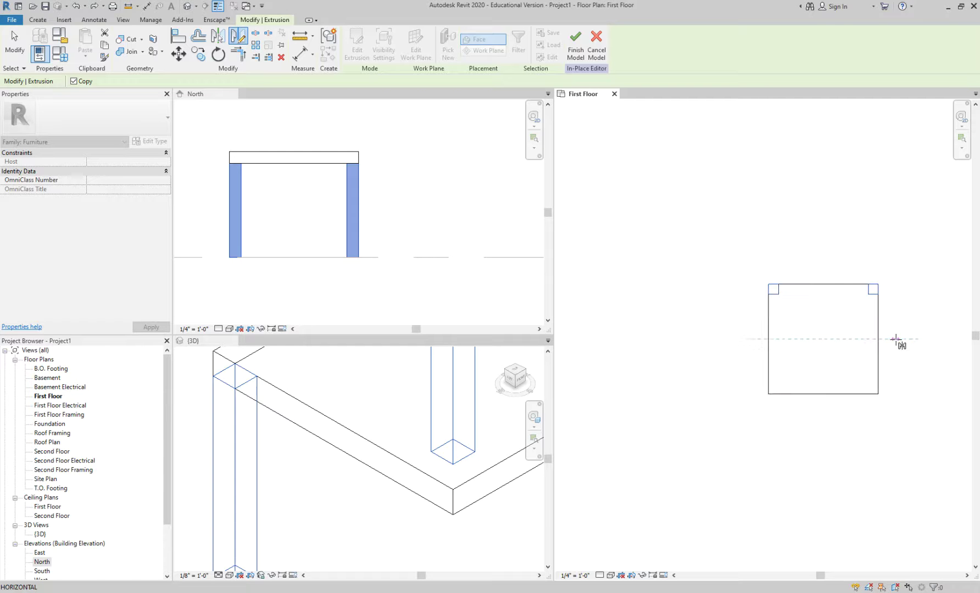
pyautogui.scroll(1, 895, 339)
pyautogui.click(896, 340)
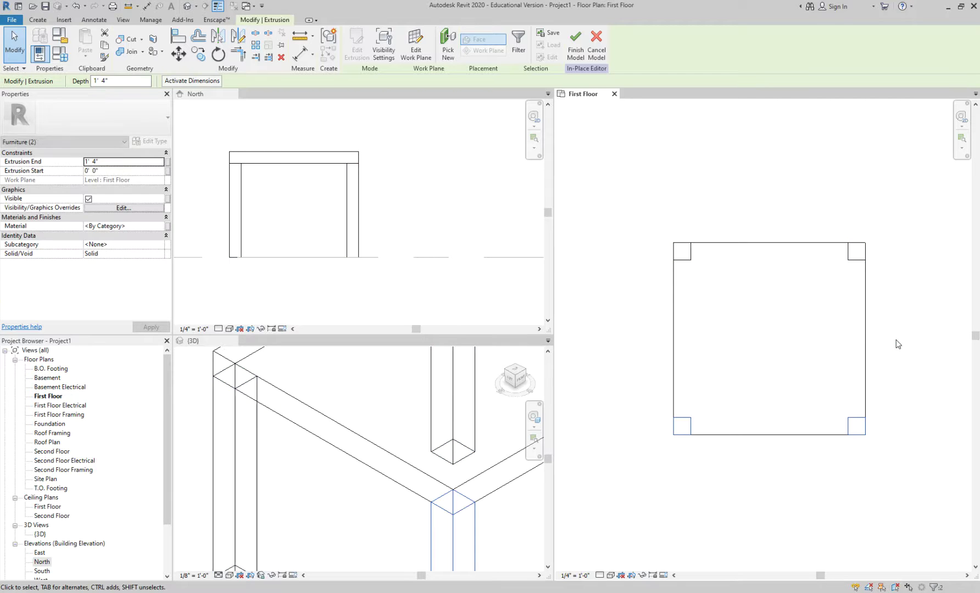
pyautogui.click(802, 347)
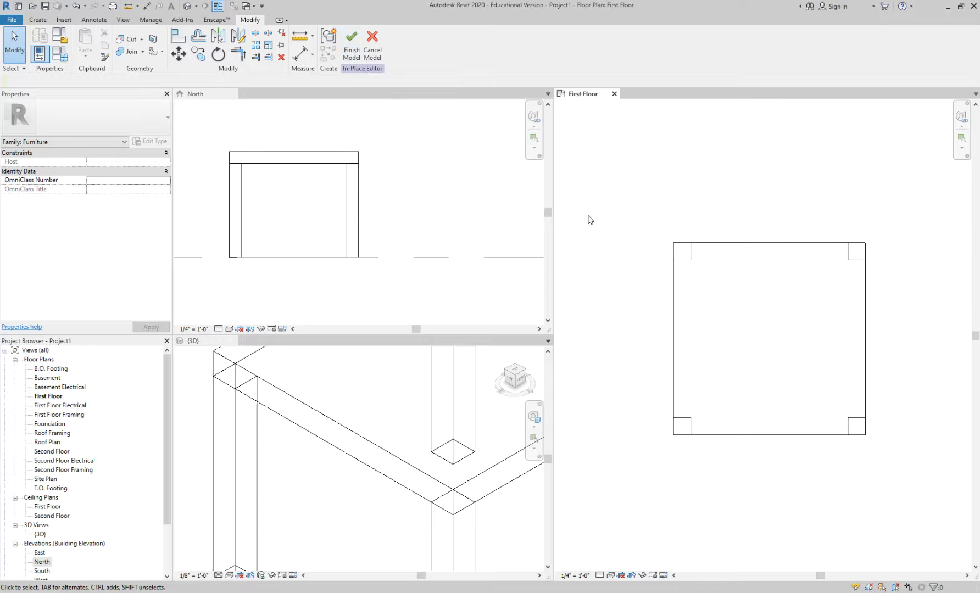
# Select the four legs and the tabletop one at a time to check them as separate extrusions, ending with nothing selected
pyautogui.click(684, 258)
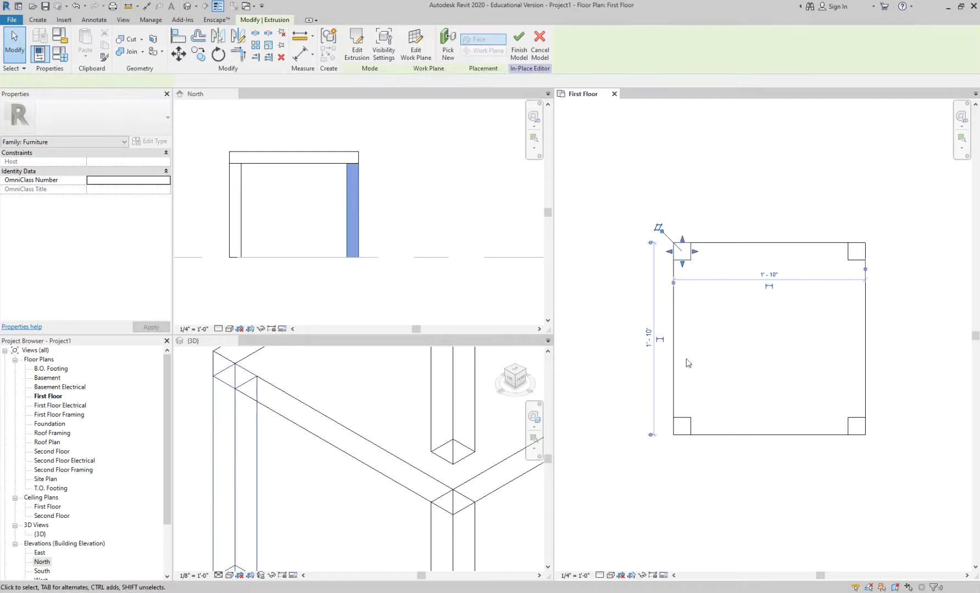
pyautogui.click(683, 424)
pyautogui.click(856, 424)
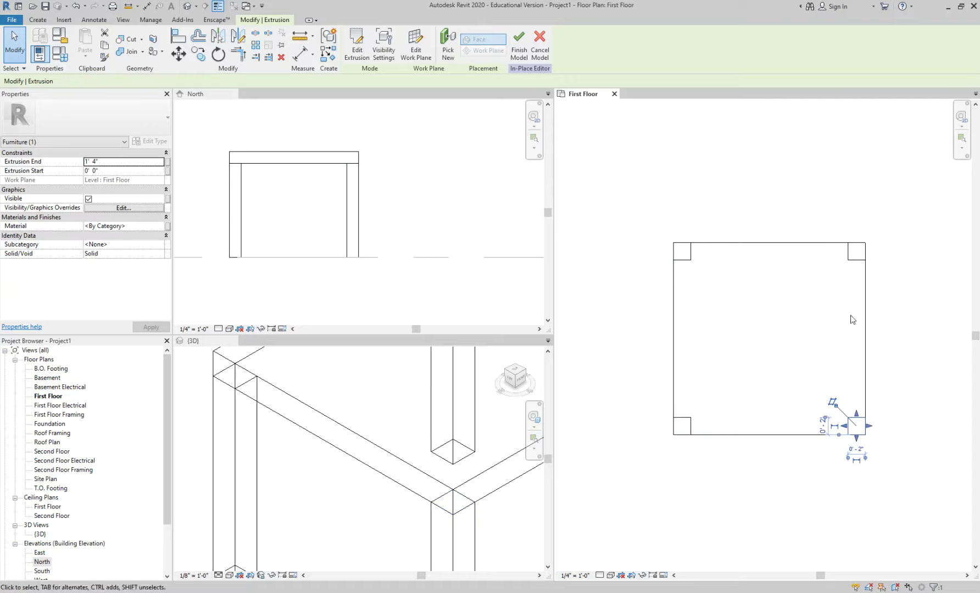
pyautogui.click(855, 252)
pyautogui.click(809, 244)
pyautogui.click(784, 195)
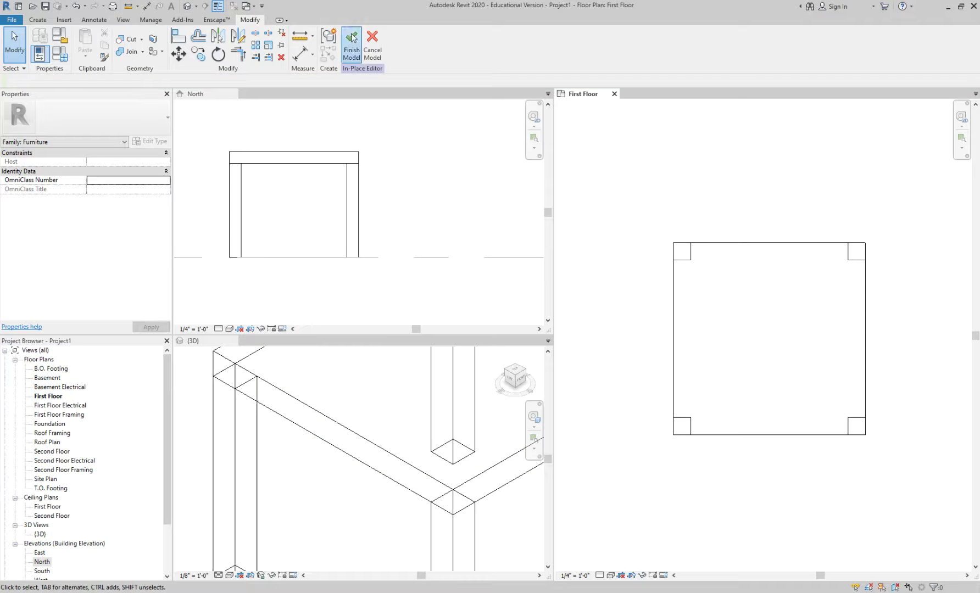
# Finish the in-place model and inspect the table as a single furniture element in the plan and 3D views
pyautogui.click(351, 45)
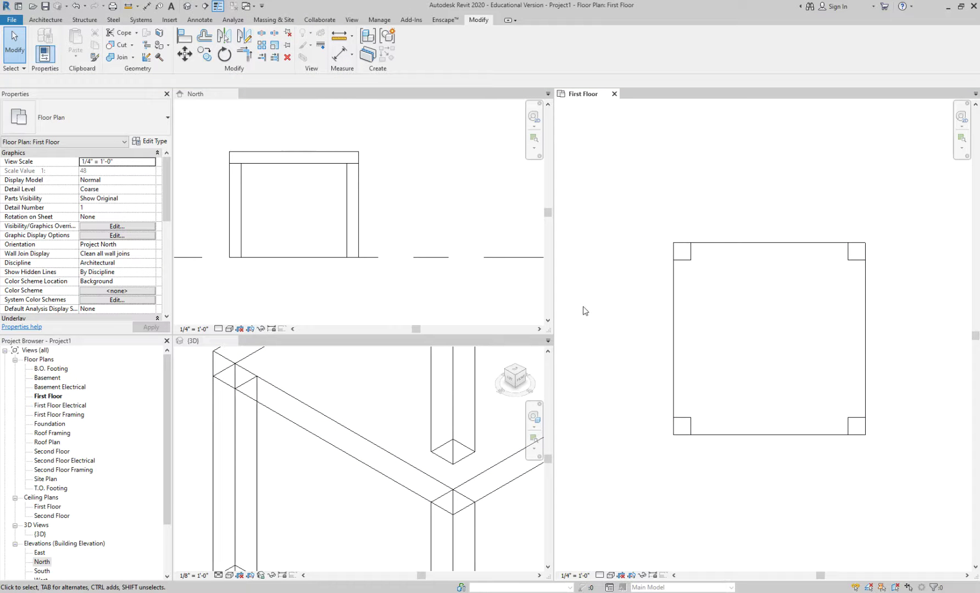
pyautogui.scroll(-2, 598, 232)
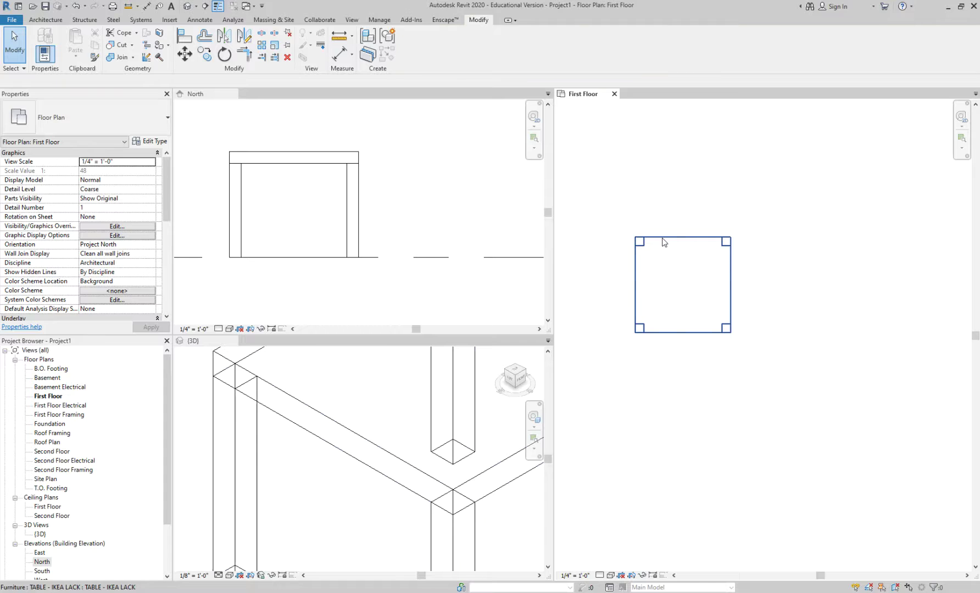
pyautogui.click(665, 242)
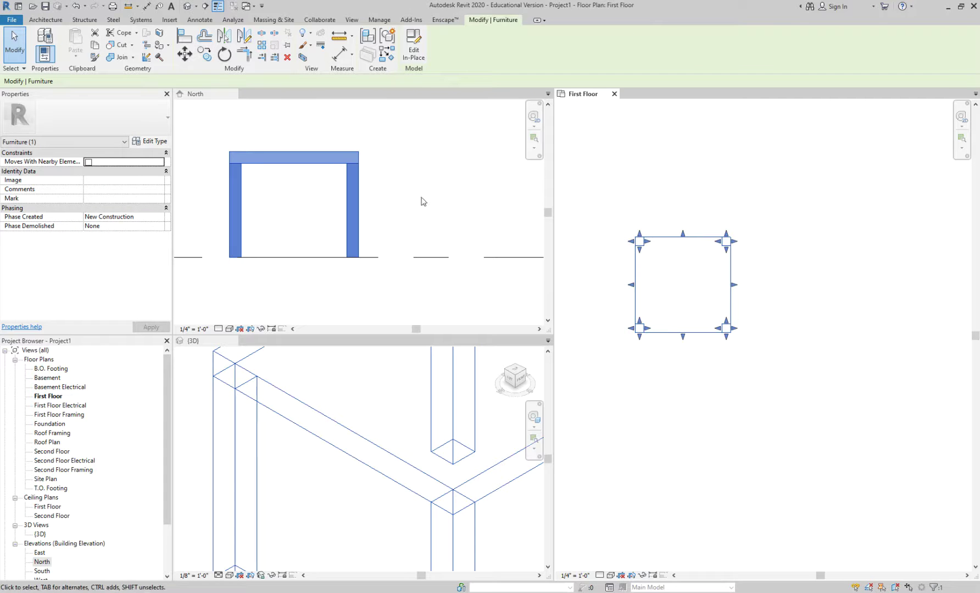
pyautogui.scroll(-5, 374, 388)
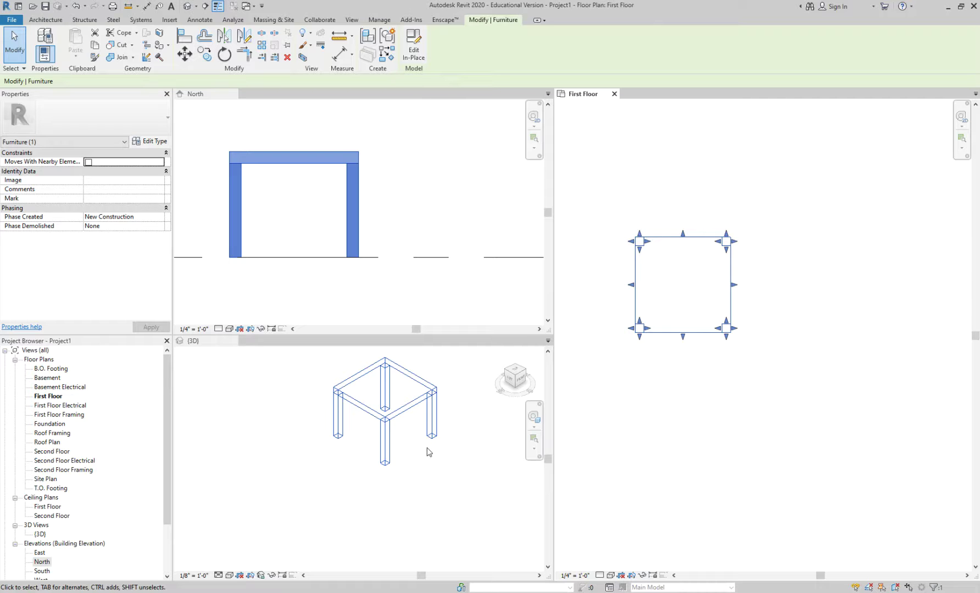
pyautogui.click(682, 404)
# Create a Generic - 12" floor on First Floor from a rectangular boundary about 39' by 37'-6" around the table
pyautogui.scroll(-5, 683, 405)
pyautogui.moveTo(678, 311); pyautogui.dragTo(767, 298, button='middle')
pyautogui.scroll(-2, 698, 285)
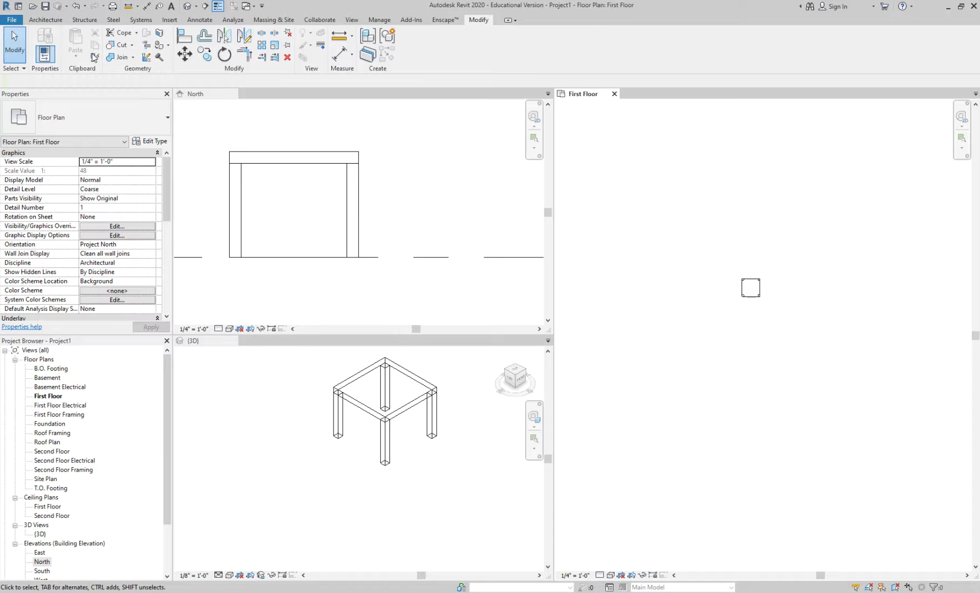
pyautogui.click(33, 20)
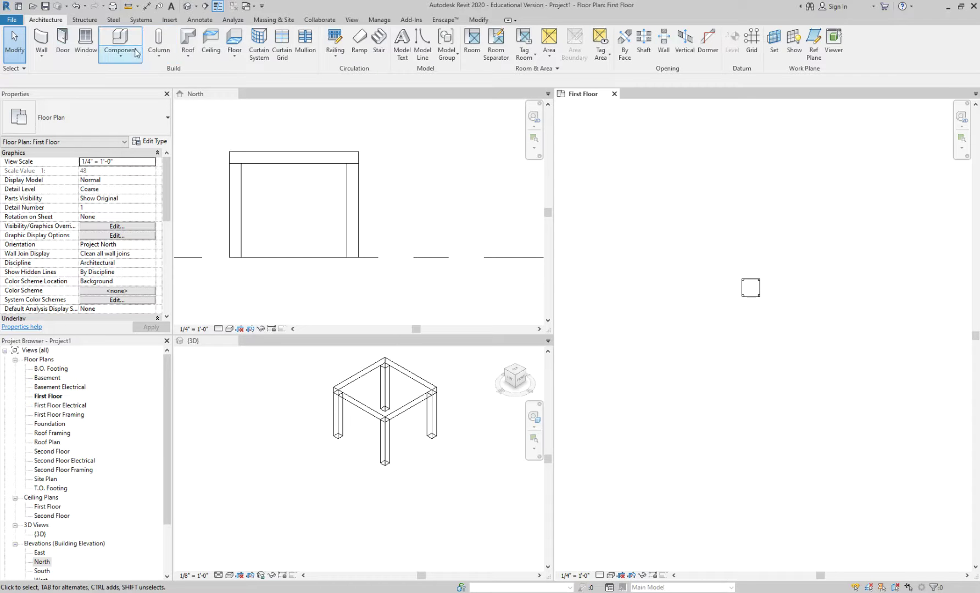
pyautogui.click(231, 44)
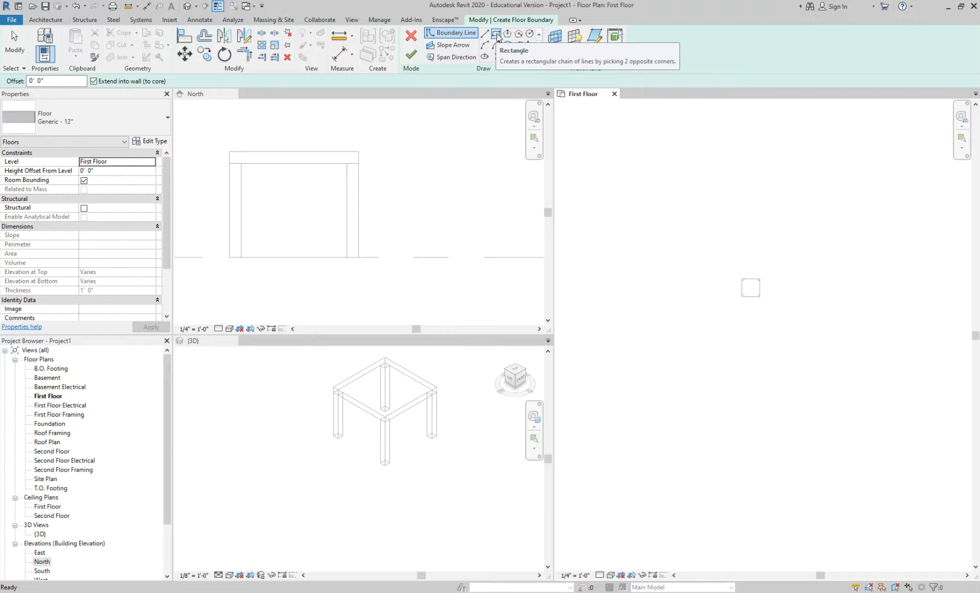
pyautogui.click(97, 122)
pyautogui.click(97, 123)
pyautogui.click(496, 33)
pyautogui.scroll(-2, 656, 352)
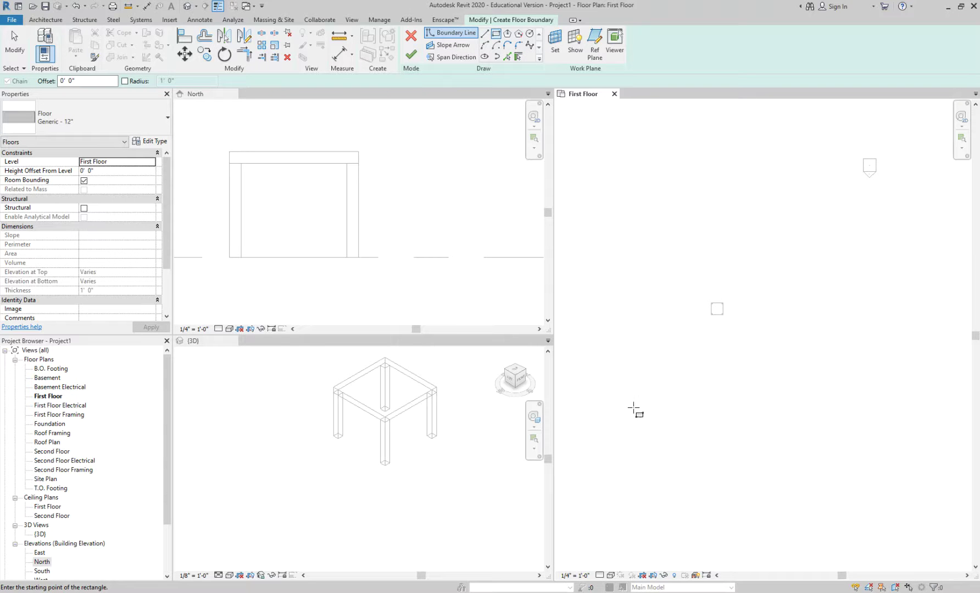
pyautogui.click(643, 385)
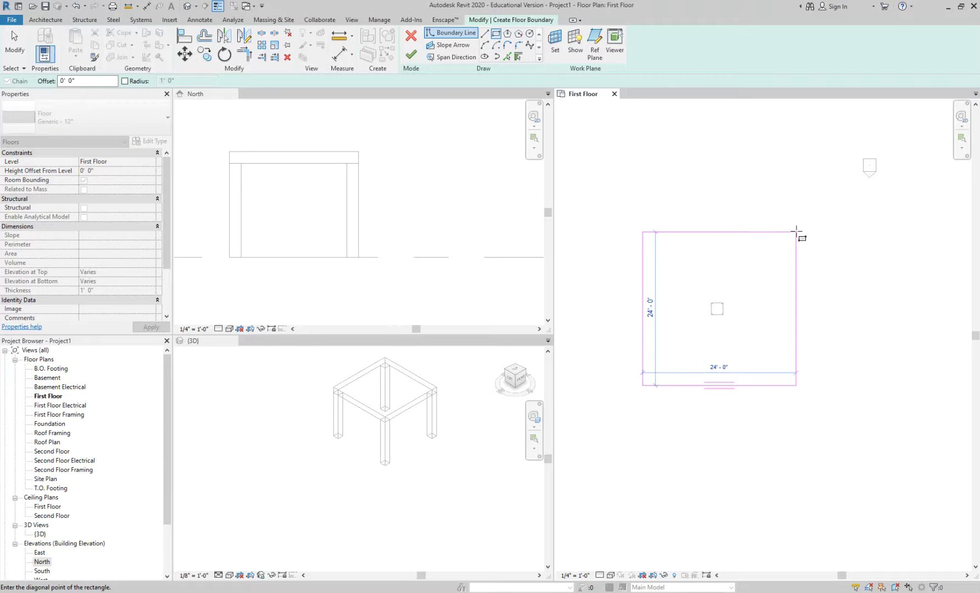
pyautogui.scroll(2, 796, 232)
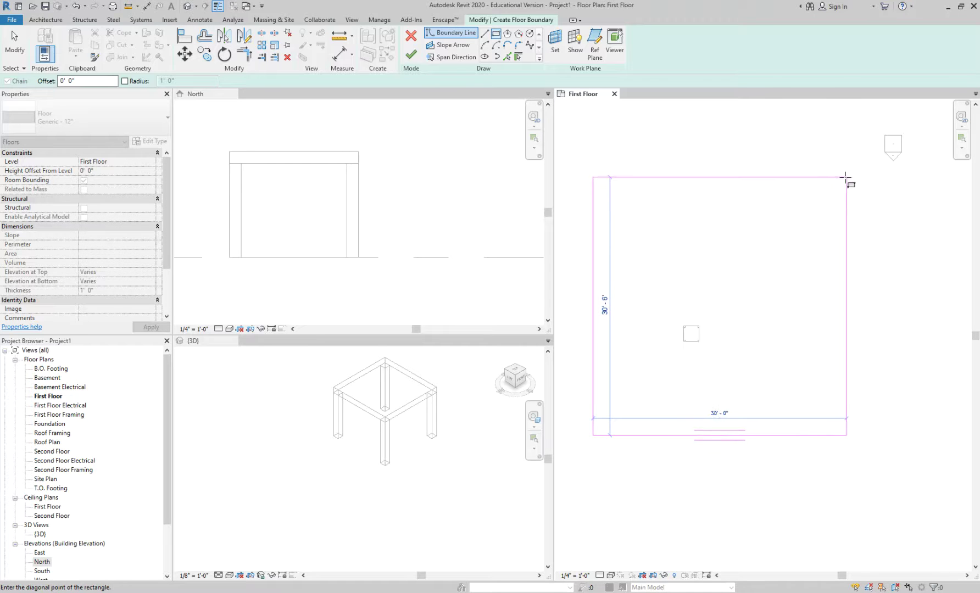
pyautogui.scroll(-2, 879, 150)
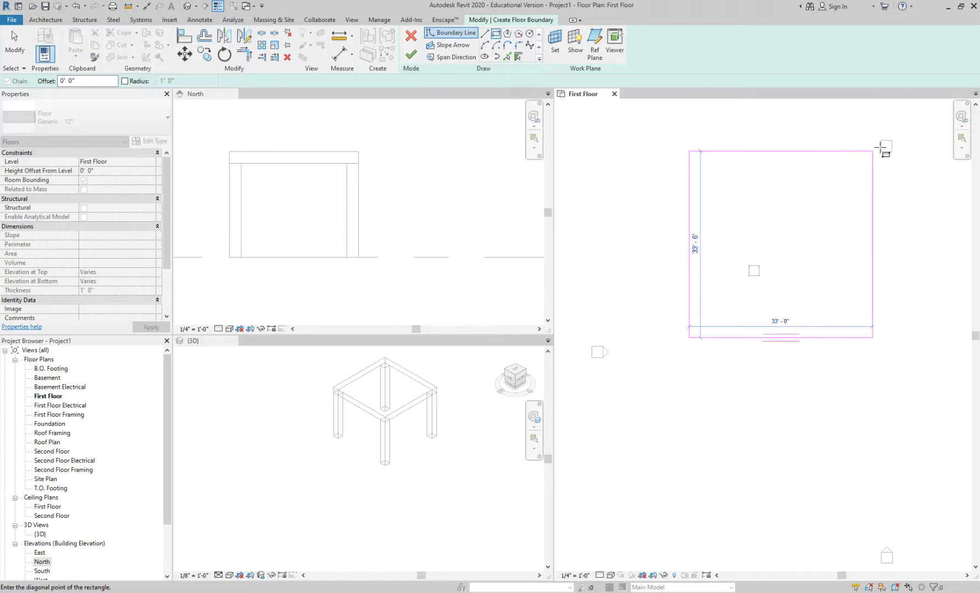
pyautogui.click(906, 129)
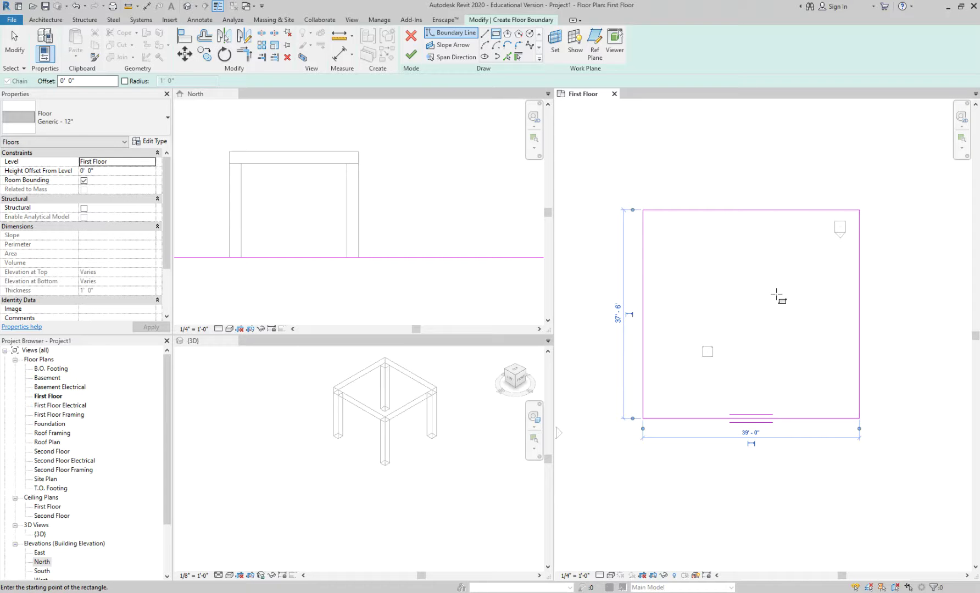
pyautogui.click(412, 55)
pyautogui.press('Escape')
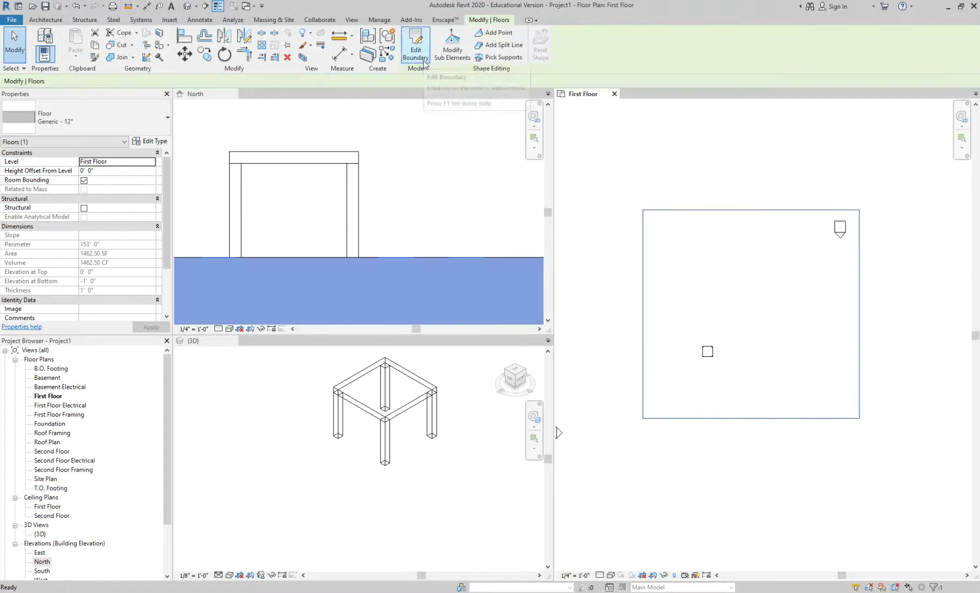
# Select the table in the First Floor plan to check it against the floor, and clear the selection
pyautogui.click(711, 356)
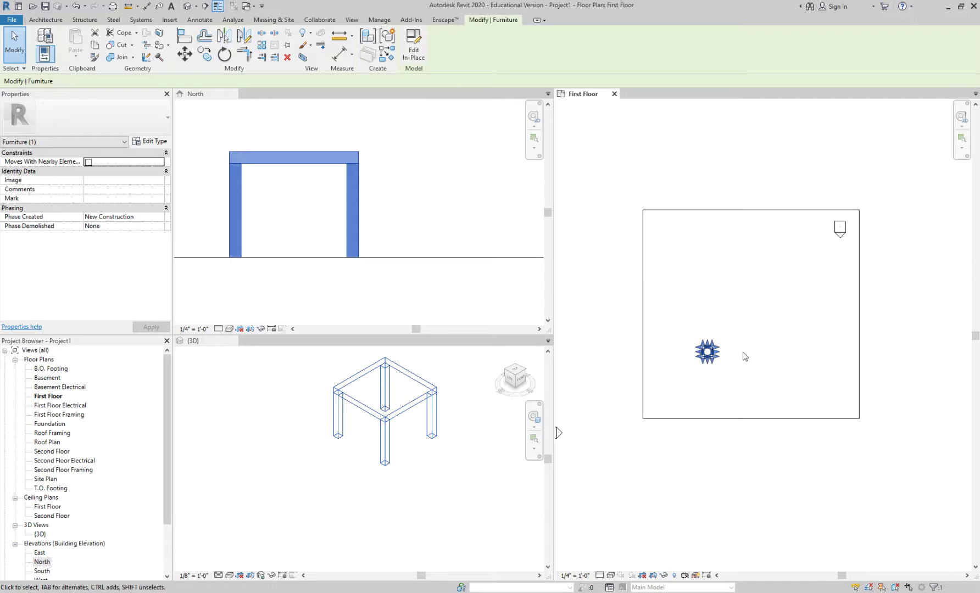
pyautogui.scroll(-3, 735, 354)
pyautogui.click(722, 266)
pyautogui.click(744, 281)
pyautogui.moveTo(744, 282); pyautogui.dragTo(727, 316)
pyautogui.click(700, 275)
pyautogui.moveTo(680, 252); pyautogui.dragTo(625, 191, button='middle')
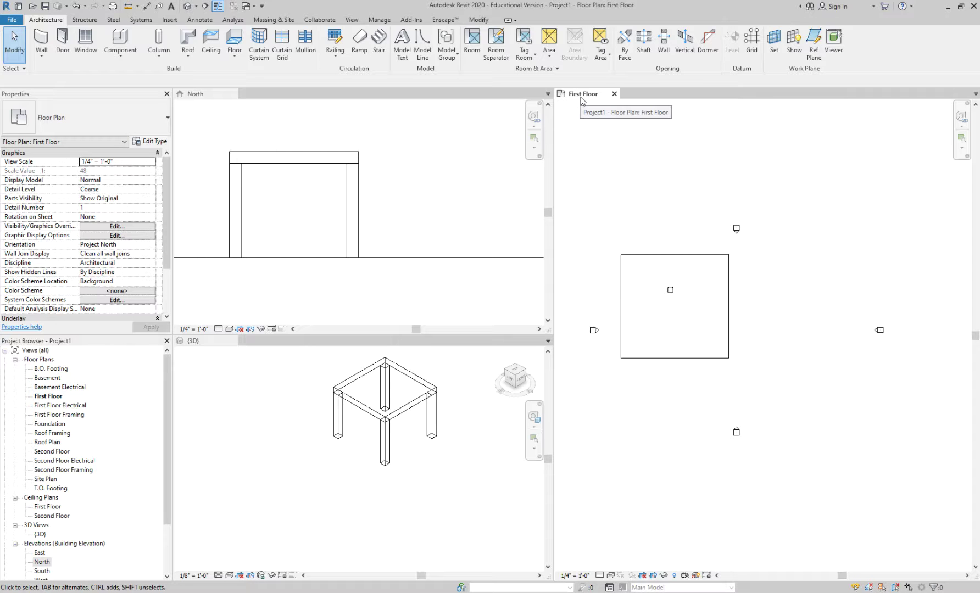
# Compare the B.O. Footing plan with the First Floor plan, and close the B.O. Footing view
pyautogui.doubleClick(62, 370)
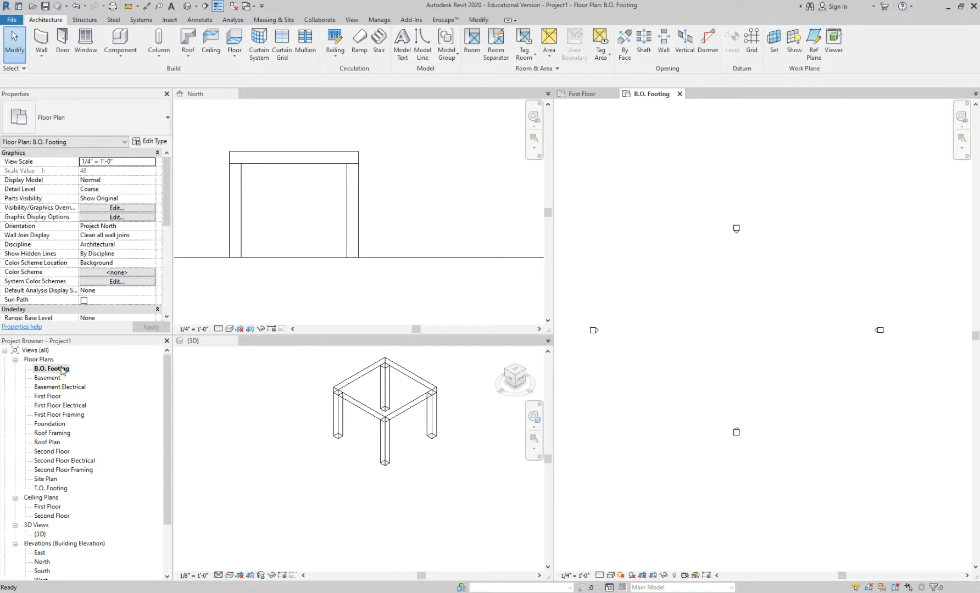
pyautogui.doubleClick(60, 397)
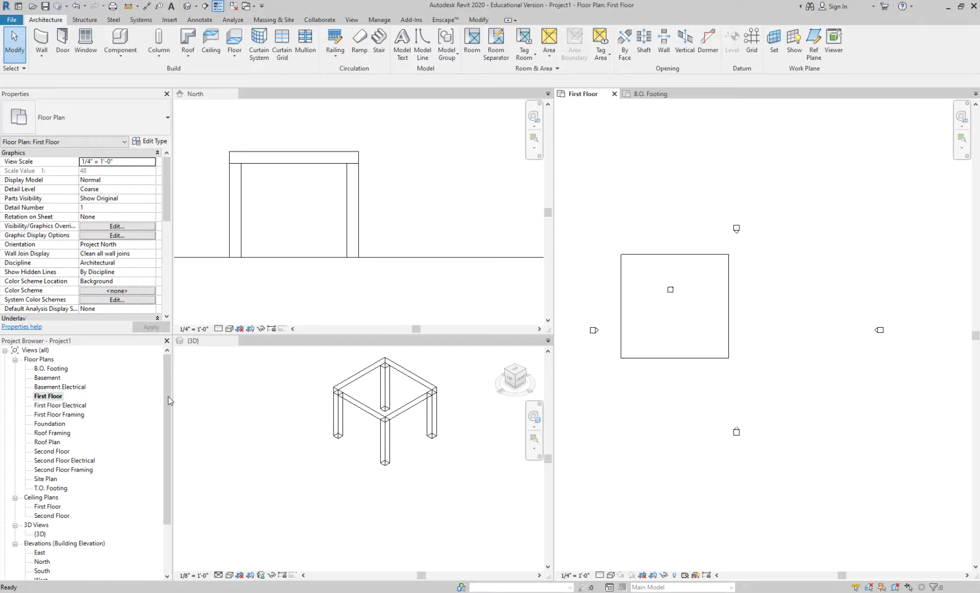
pyautogui.click(679, 93)
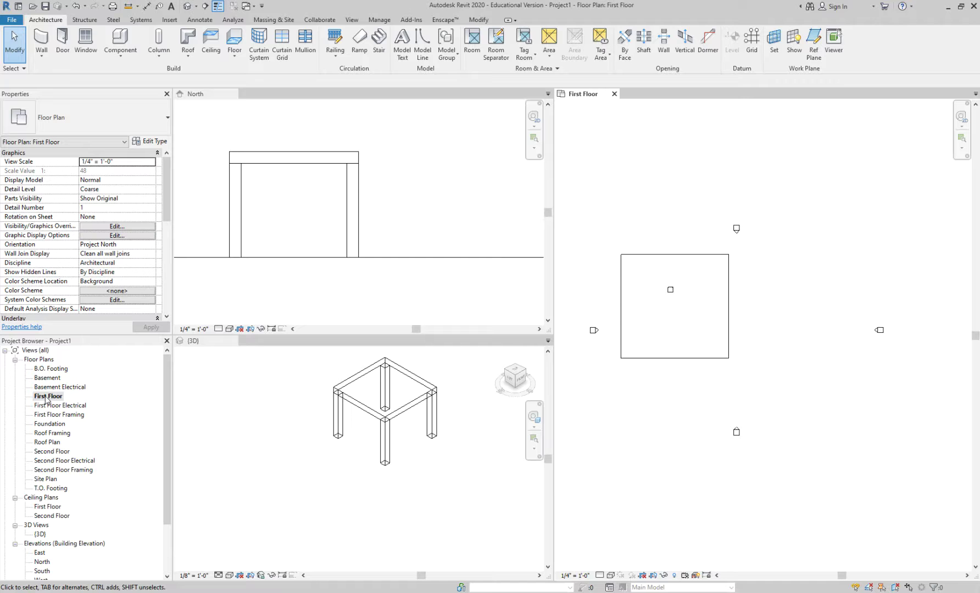
# Inspect the table within the floor outline by selecting it as one furniture element, ending with nothing selected
pyautogui.scroll(3, 687, 343)
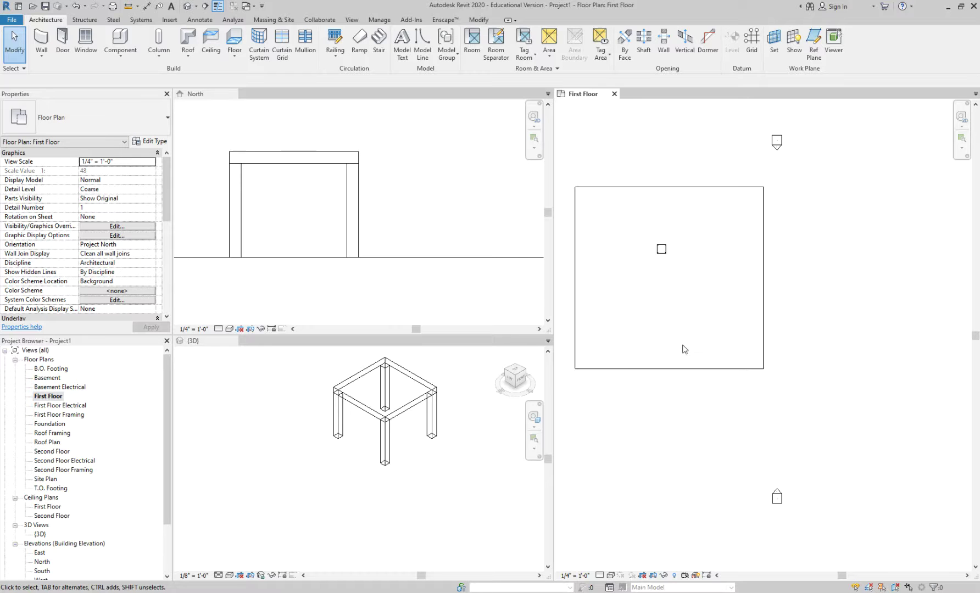
pyautogui.scroll(3, 687, 316)
pyautogui.click(689, 306)
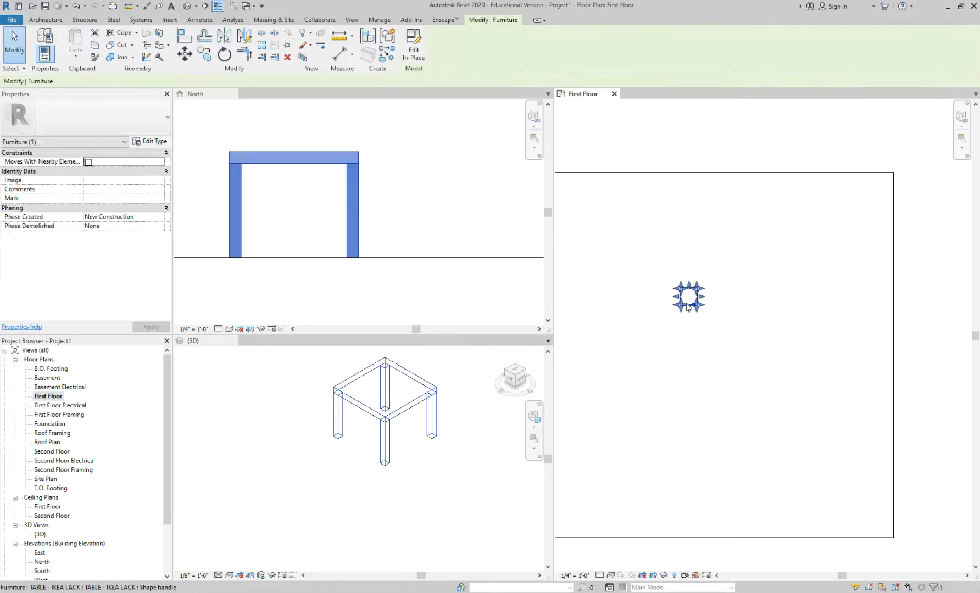
pyautogui.moveTo(667, 330); pyautogui.dragTo(711, 372, button='middle')
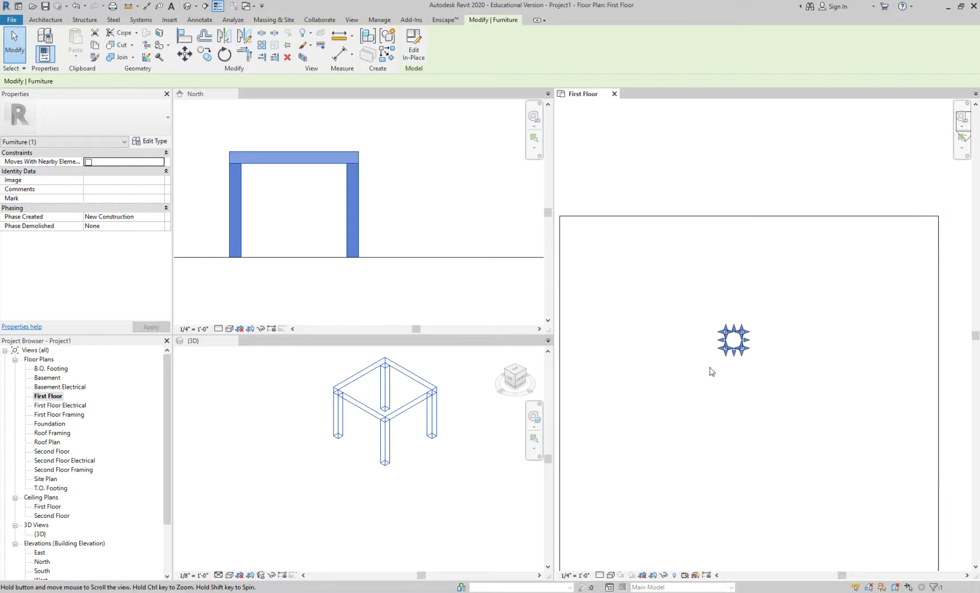
pyautogui.scroll(-2, 700, 354)
pyautogui.click(641, 216)
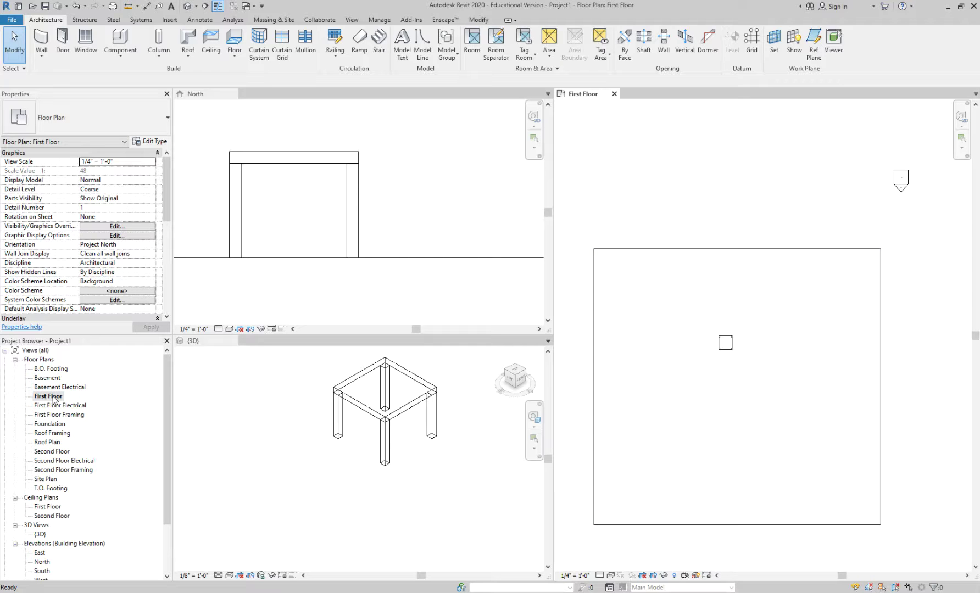
# Open the table for in-place editing, select the tabletop extrusion to view its properties, and cancel the in-place model
pyautogui.scroll(1, 734, 376)
pyautogui.scroll(1, 723, 349)
pyautogui.click(723, 347)
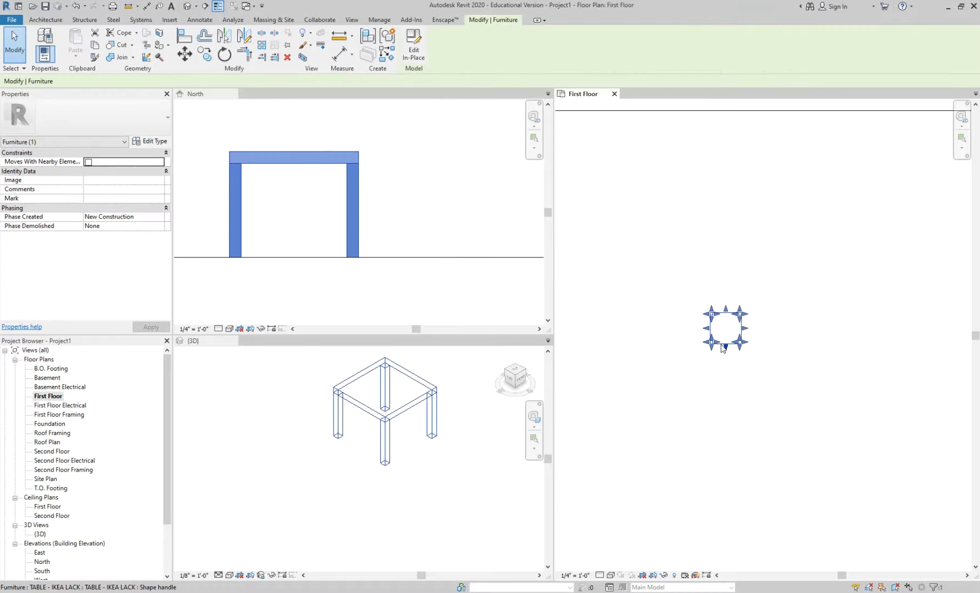
pyautogui.click(419, 60)
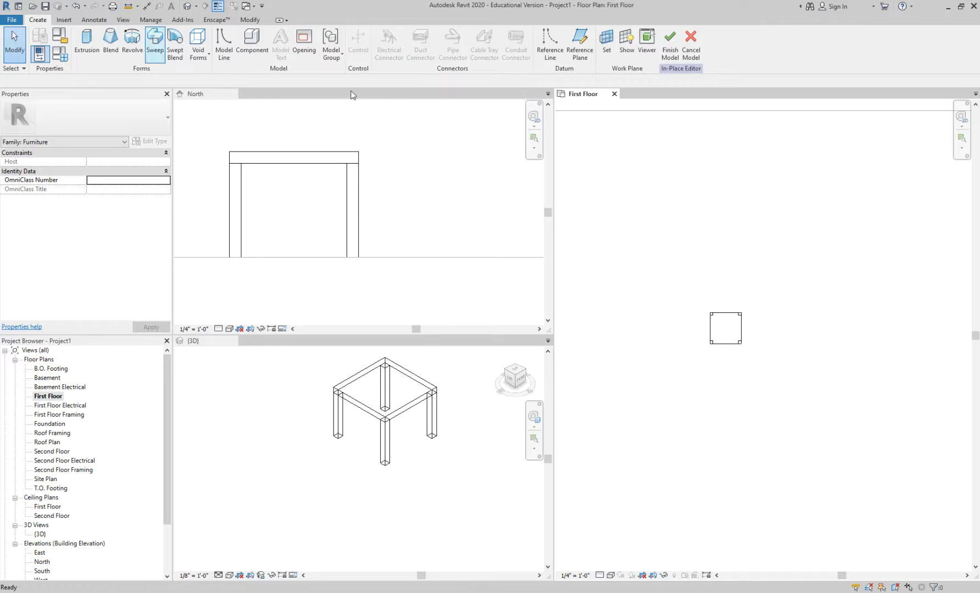
pyautogui.click(712, 326)
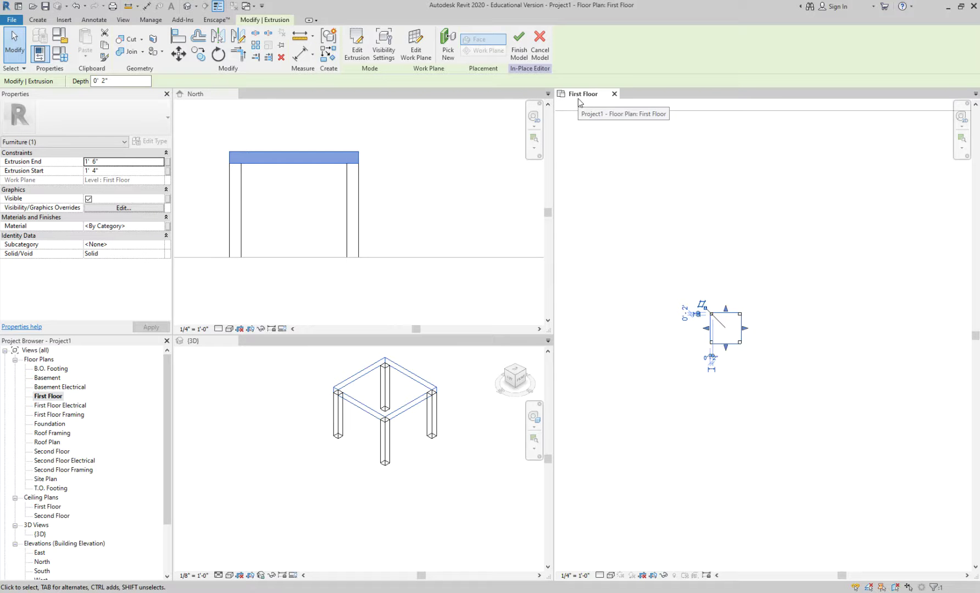
pyautogui.click(541, 52)
pyautogui.scroll(-3, 662, 211)
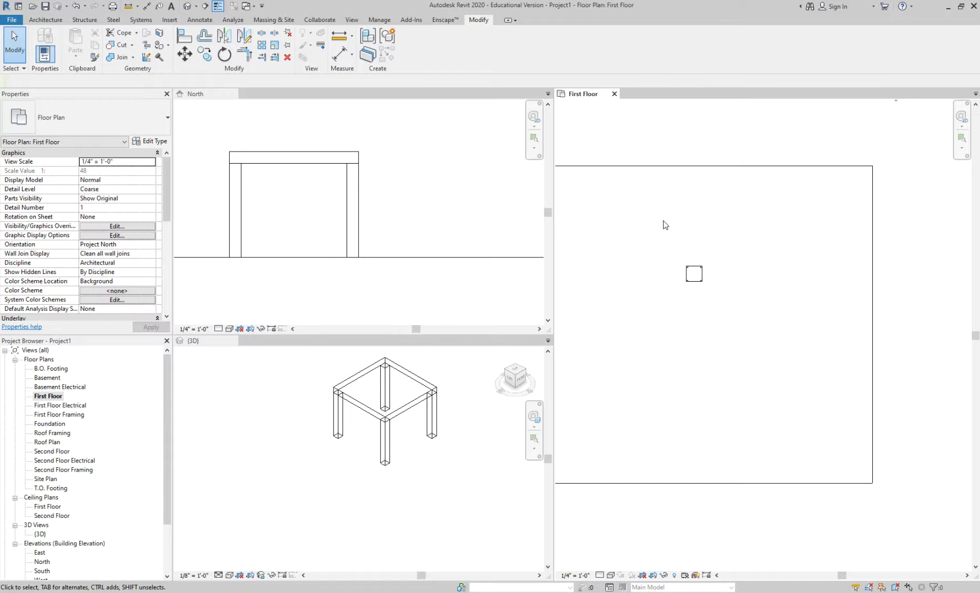
# Reopen the table for in-place editing, examine the tabletop extrusion again, and finish the in-place model
pyautogui.click(649, 190)
pyautogui.moveTo(649, 190); pyautogui.dragTo(643, 159)
pyautogui.click(810, 249)
pyautogui.scroll(2, 672, 282)
pyautogui.moveTo(671, 282); pyautogui.dragTo(755, 392, button='middle')
pyautogui.scroll(1, 754, 394)
pyautogui.scroll(1, 751, 385)
pyautogui.click(780, 353)
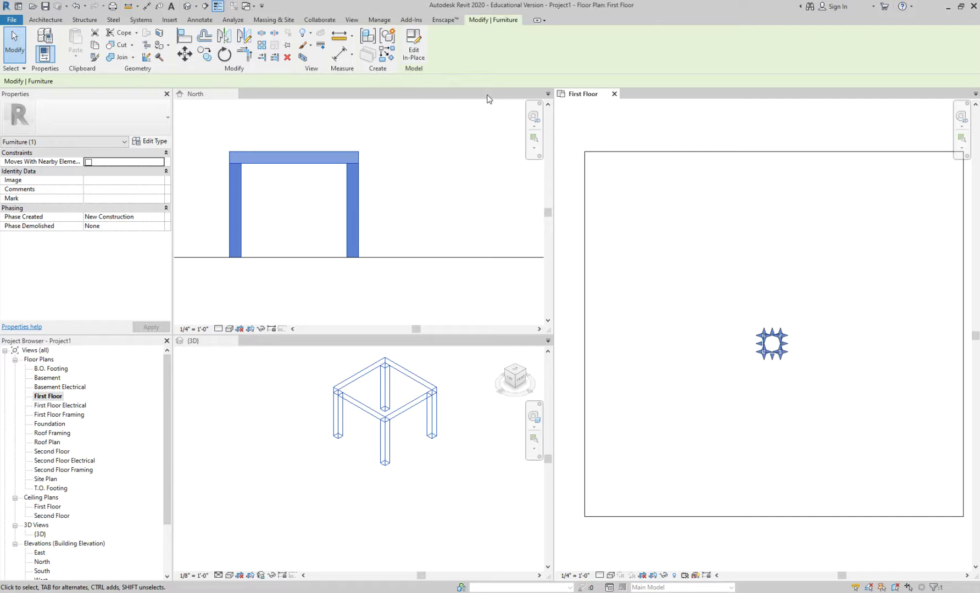
pyautogui.click(414, 48)
pyautogui.scroll(4, 748, 339)
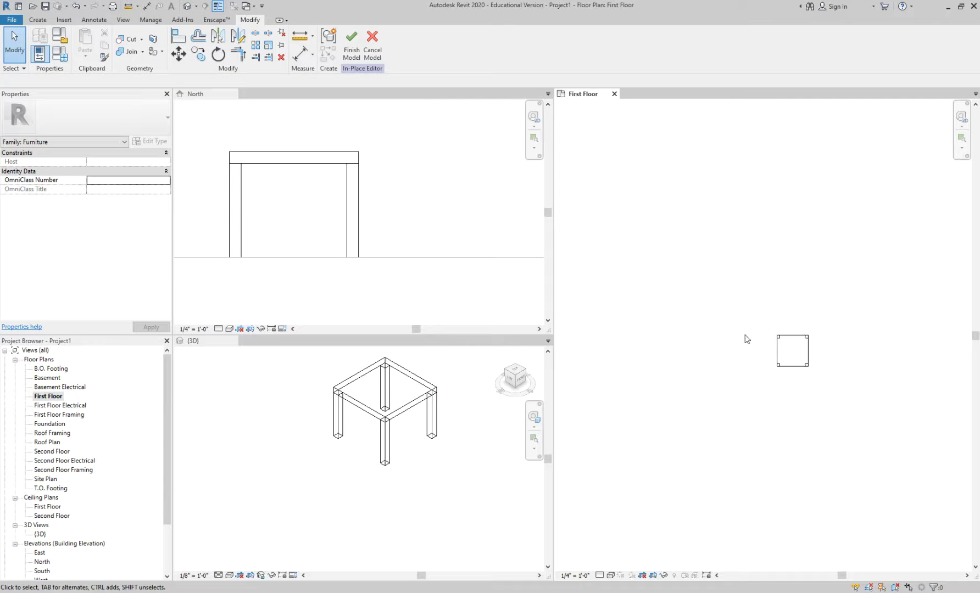
pyautogui.click(786, 342)
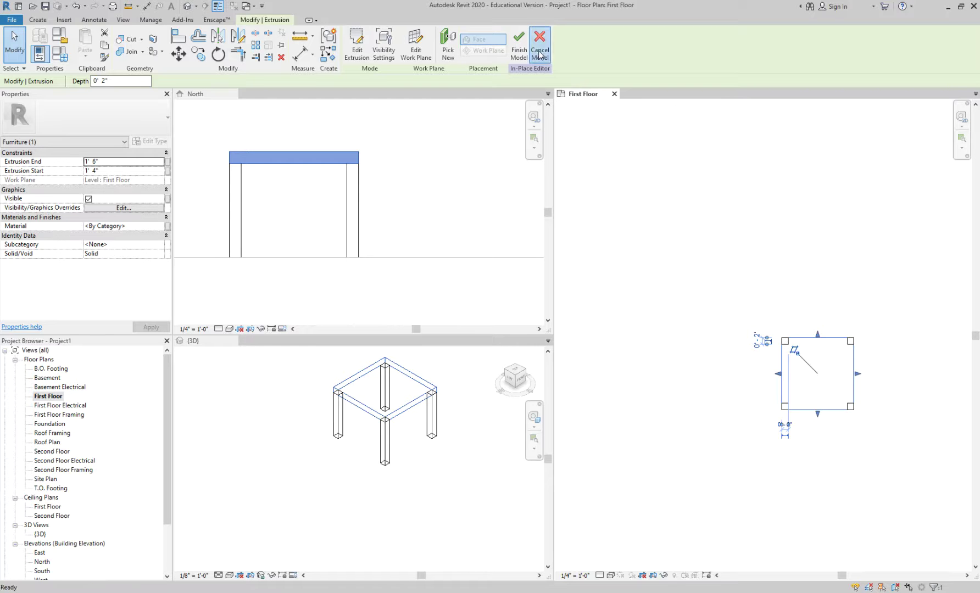
pyautogui.click(519, 47)
pyautogui.scroll(-2, 733, 254)
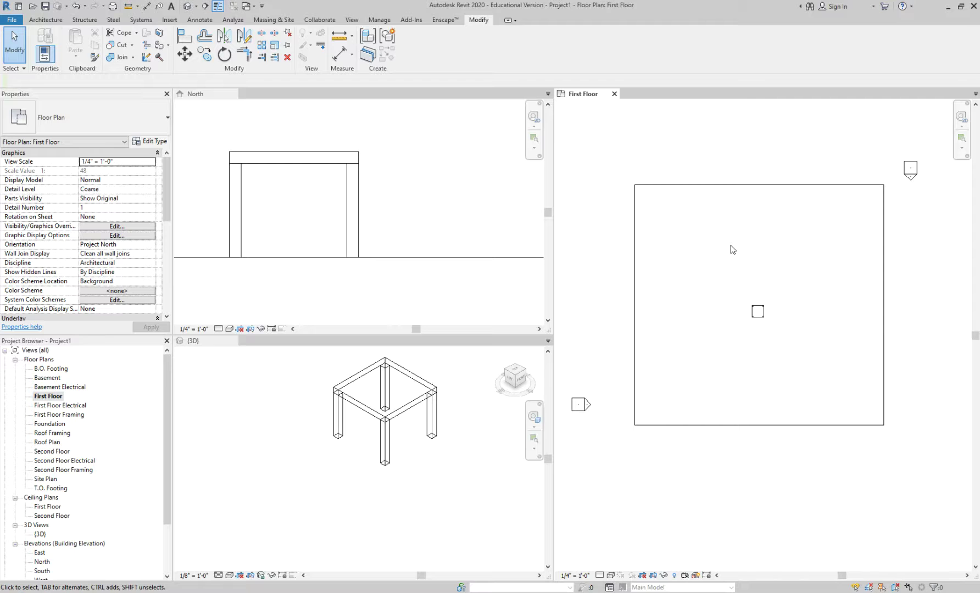
# Start a Generic - 6" basic wall on First Floor with its height reaching up to Second Floor
pyautogui.click(45, 19)
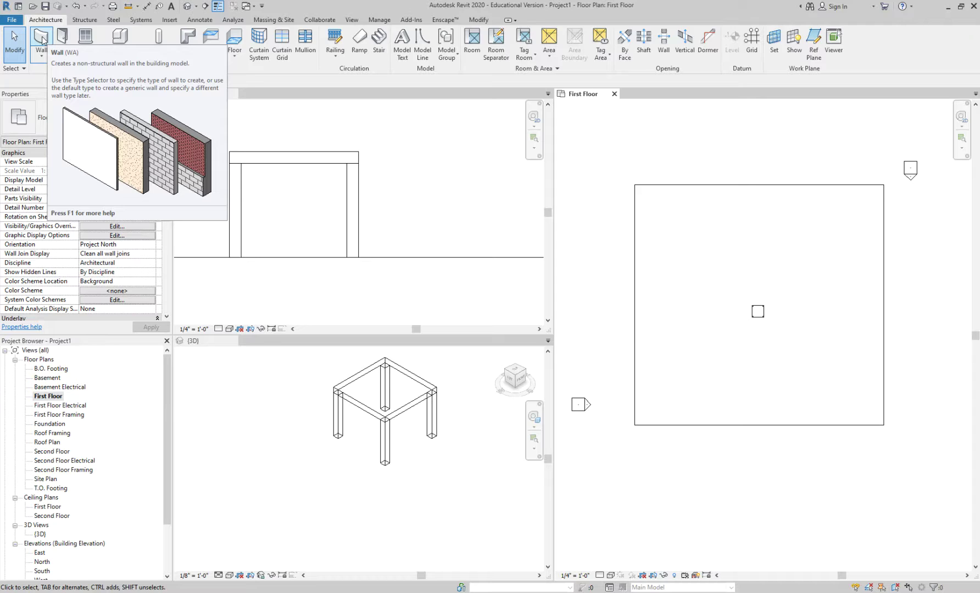
pyautogui.click(43, 40)
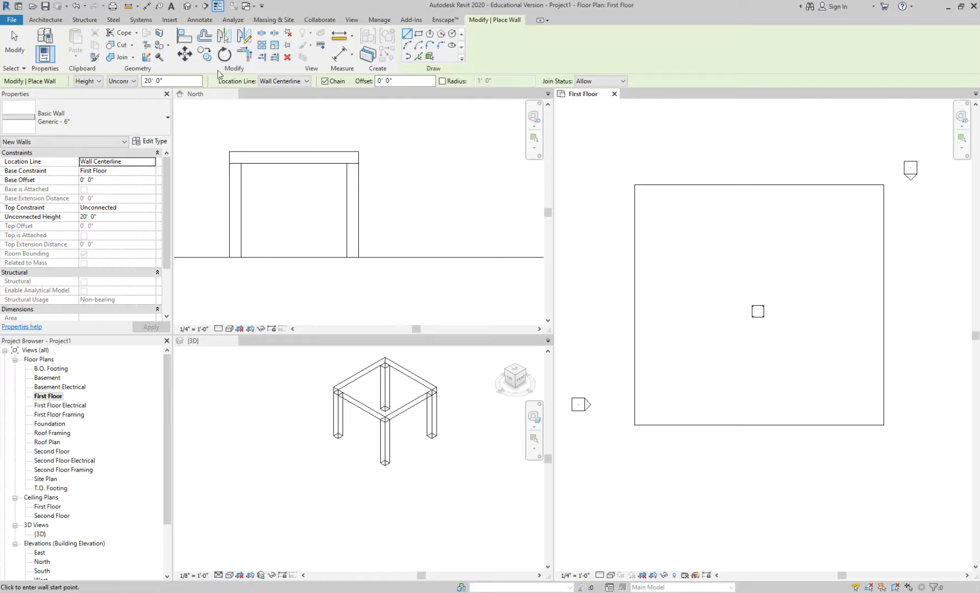
pyautogui.click(128, 82)
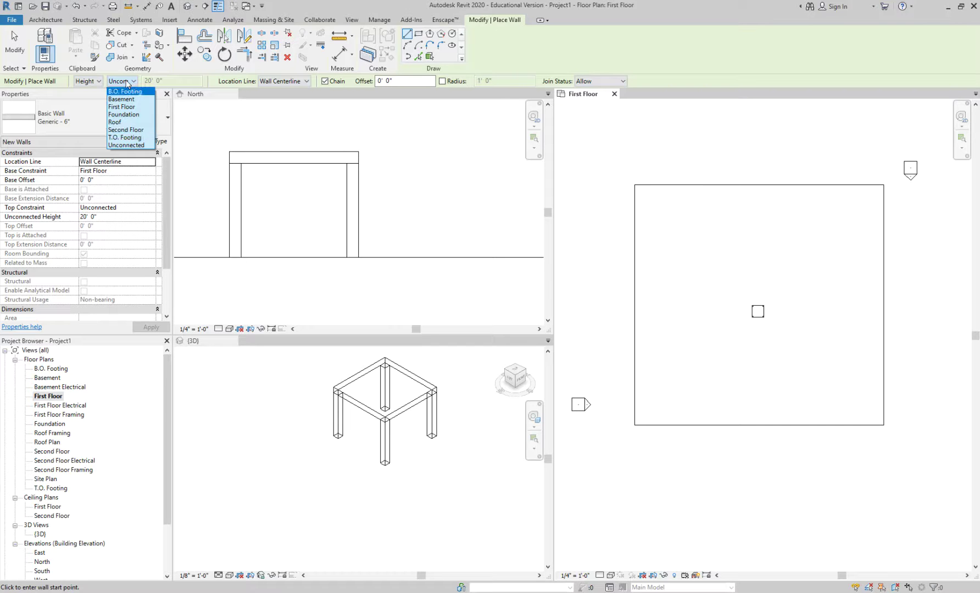
pyautogui.click(134, 130)
pyautogui.click(635, 424)
pyautogui.scroll(2, 636, 299)
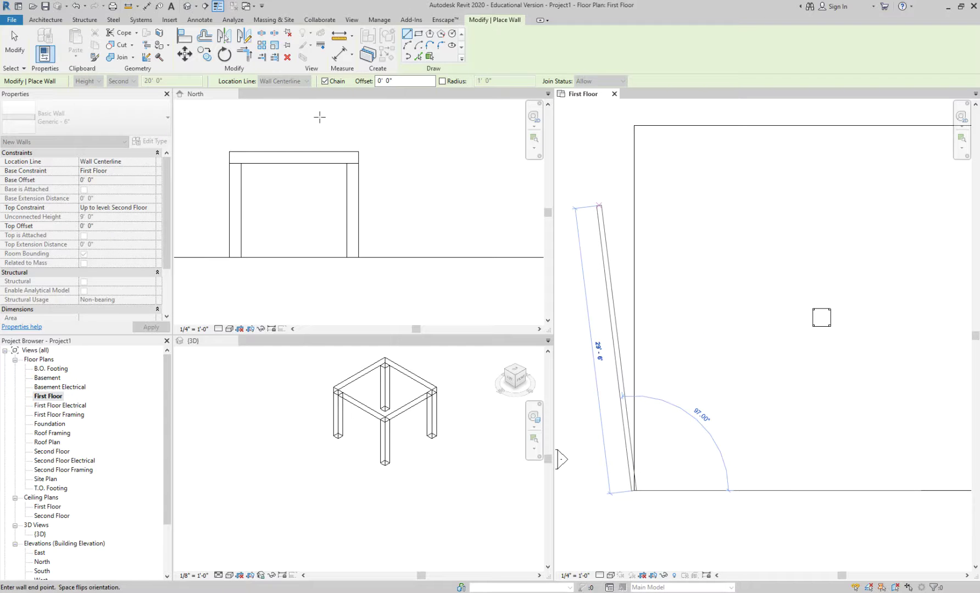
pyautogui.press('Escape')
# Draw three chained walls along the floor's left, upper and right edges, with the location line set to Finish Face: Interior
pyautogui.click(286, 81)
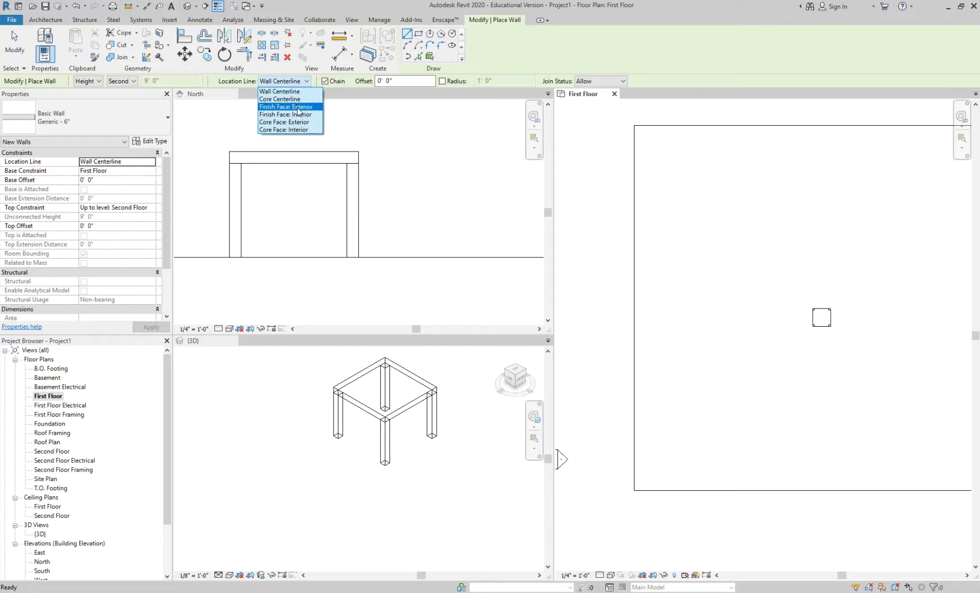
pyautogui.click(299, 115)
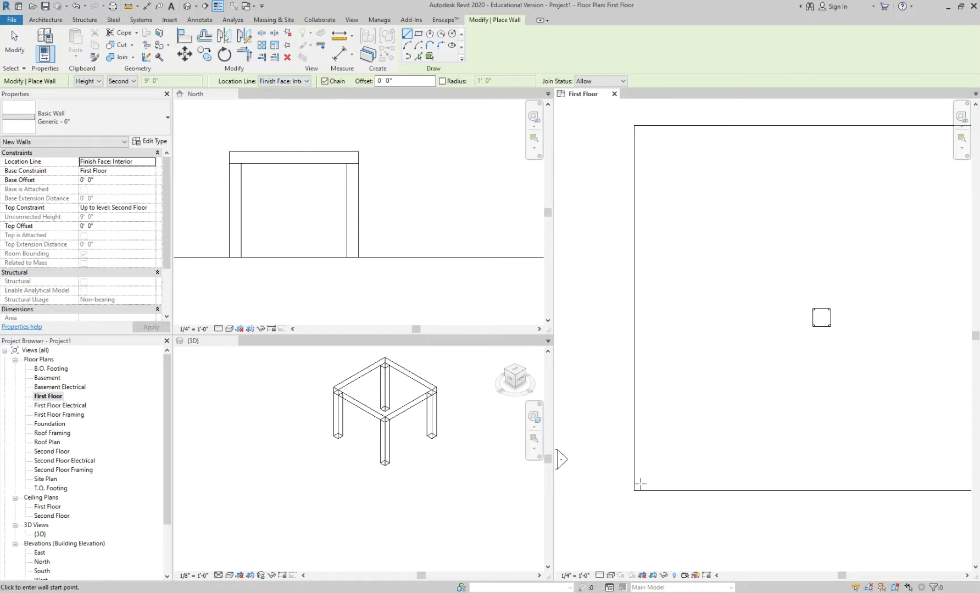
pyautogui.click(635, 490)
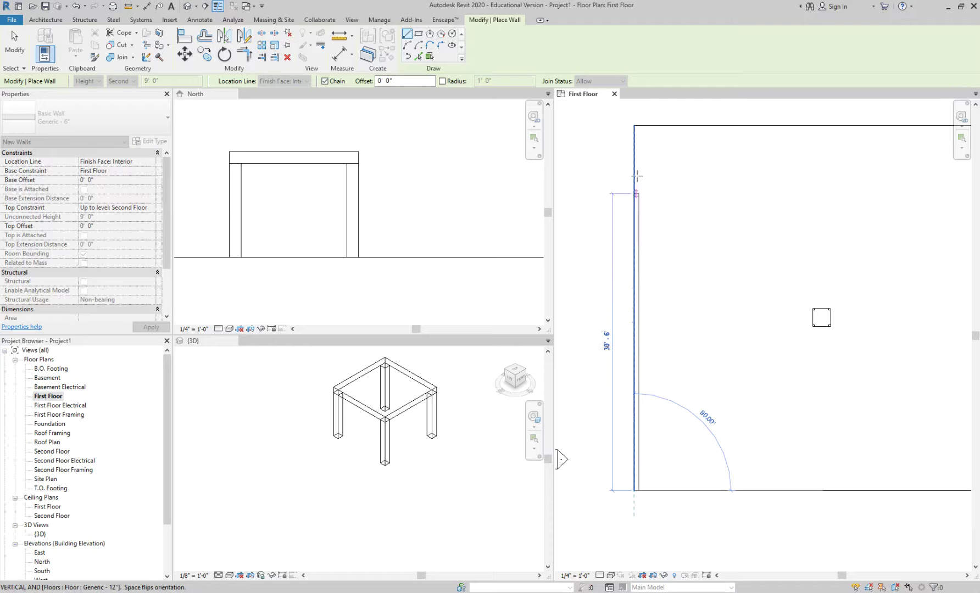
pyautogui.click(635, 125)
pyautogui.scroll(-1, 635, 126)
pyautogui.moveTo(825, 163); pyautogui.dragTo(816, 219, button='middle')
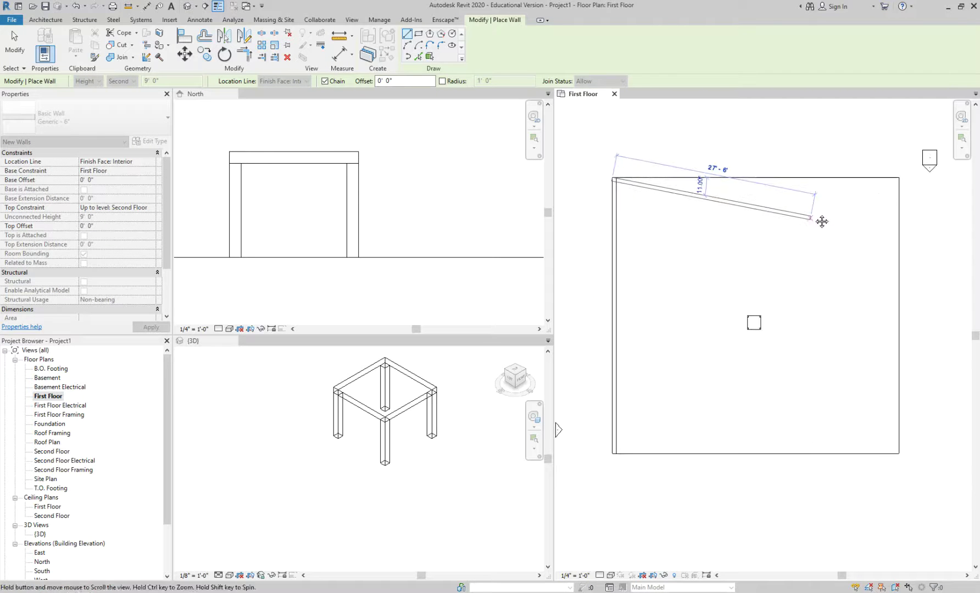
pyautogui.click(899, 179)
pyautogui.click(899, 454)
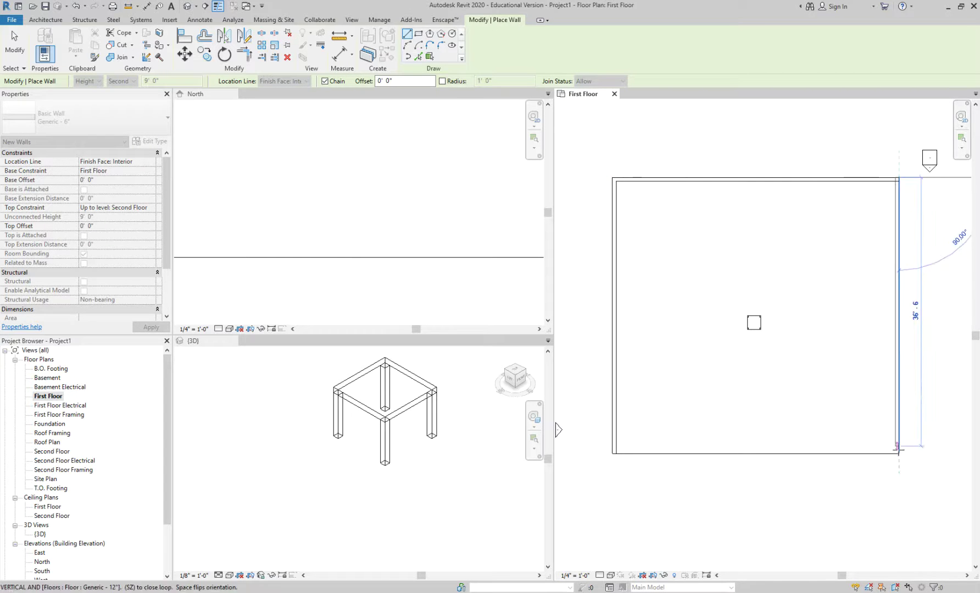
pyautogui.press('Escape')
pyautogui.press('Escape')
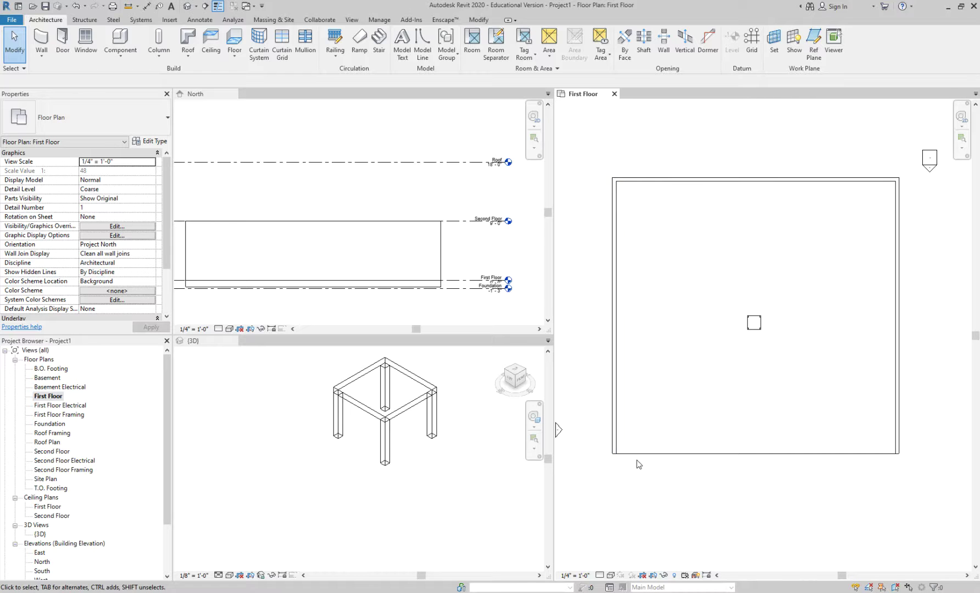
# Examine where the wall base meets the floor edge in the North elevation by selecting the wall, and clear the selection
pyautogui.scroll(5, 427, 265)
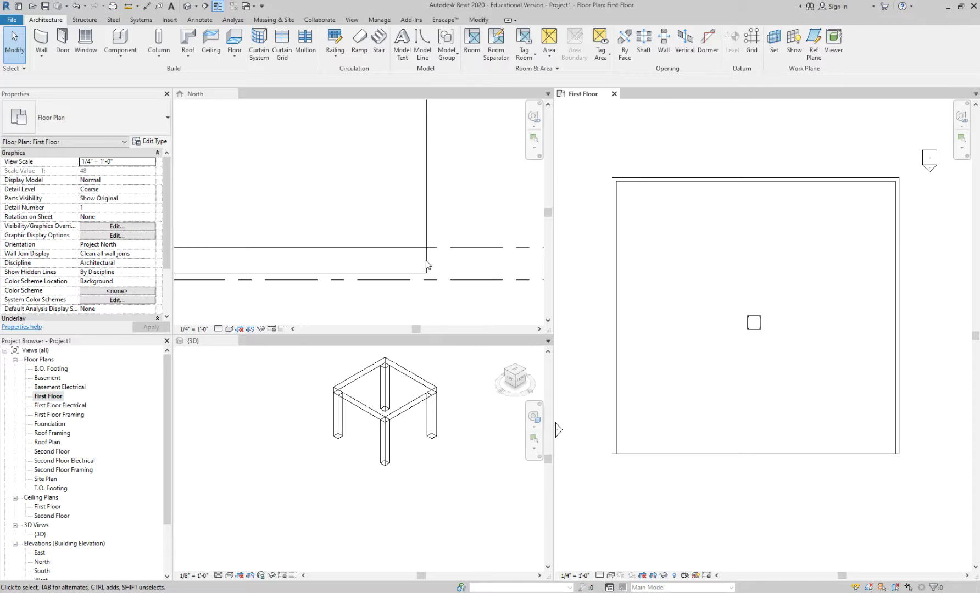
pyautogui.click(428, 265)
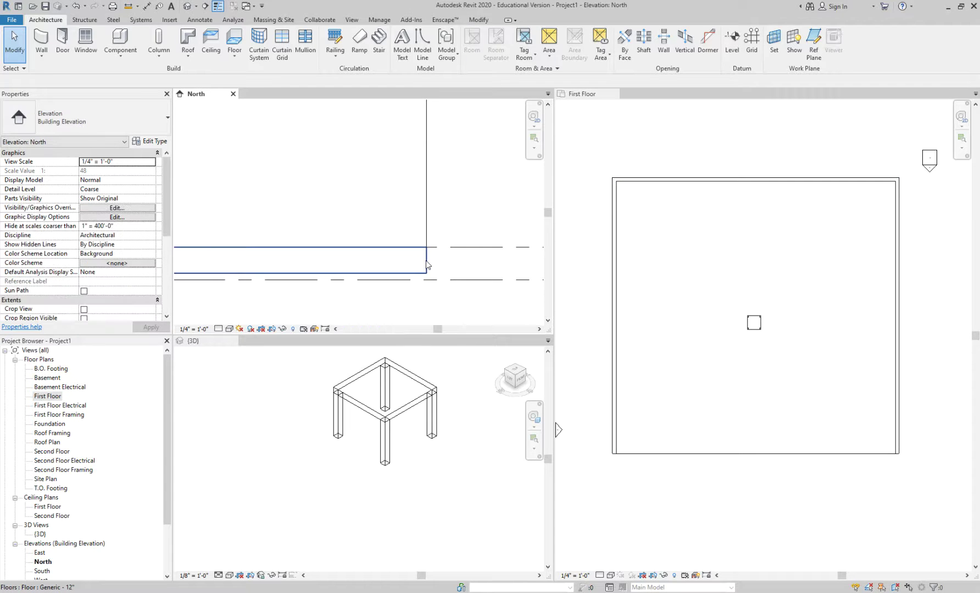
pyautogui.click(429, 210)
pyautogui.click(703, 473)
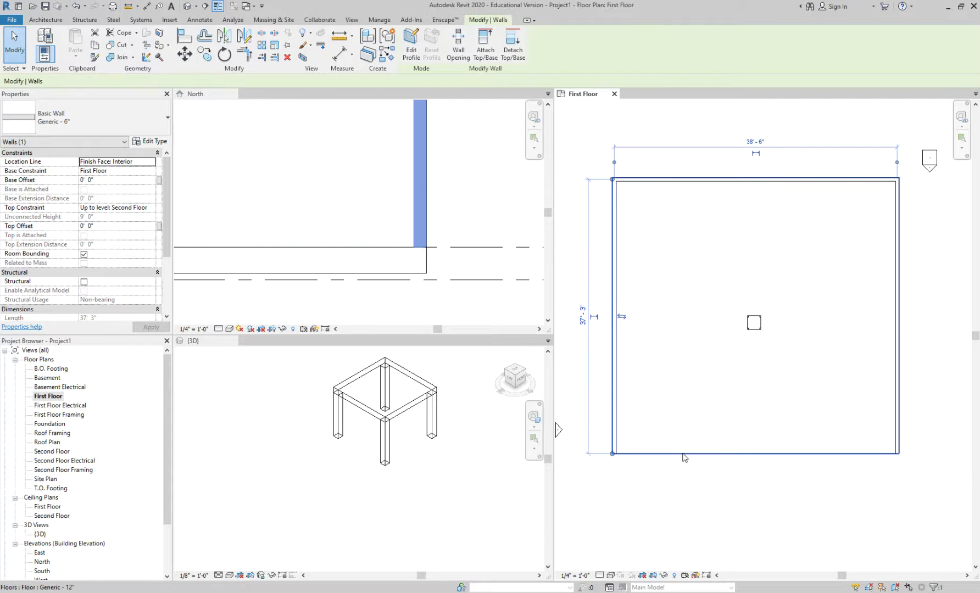
pyautogui.click(709, 503)
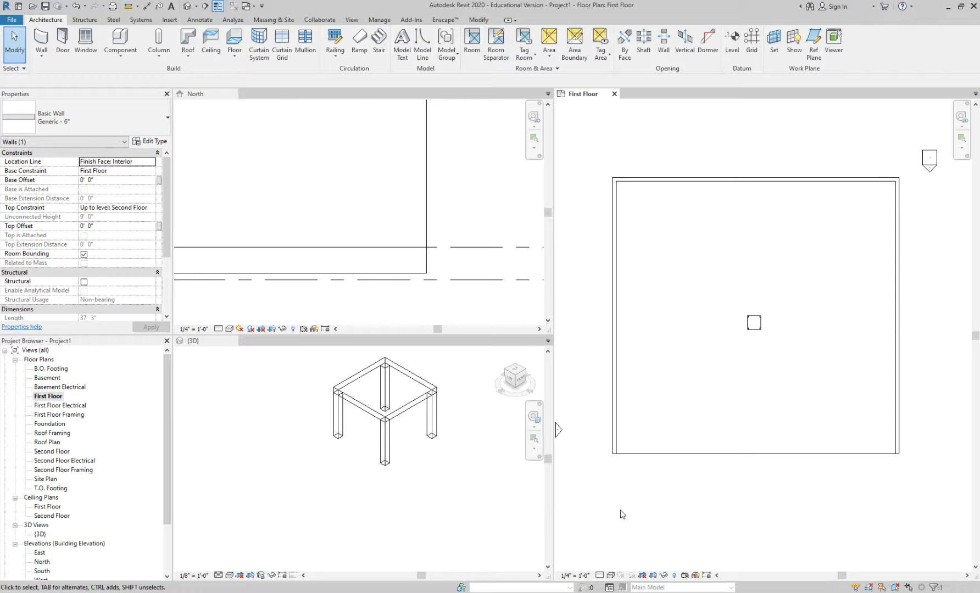
# Inspect the walls, floor and table together in the 3D view, and return to the First Floor plan
pyautogui.scroll(6, 414, 485)
pyautogui.scroll(-5, 414, 486)
pyautogui.click(421, 488)
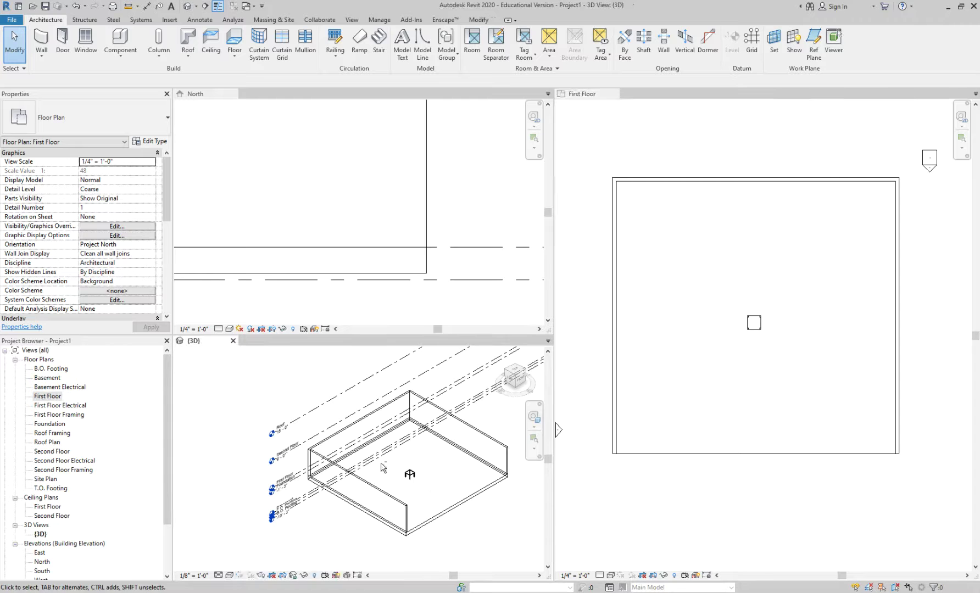
pyautogui.scroll(7, 456, 497)
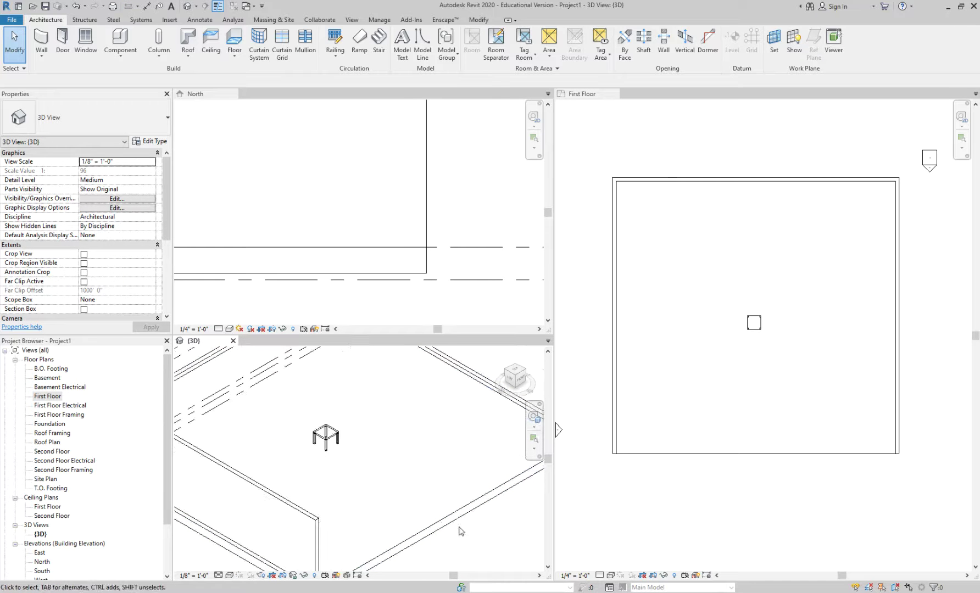
pyautogui.scroll(-3, 467, 535)
pyautogui.scroll(1, 726, 359)
pyautogui.scroll(1, 745, 376)
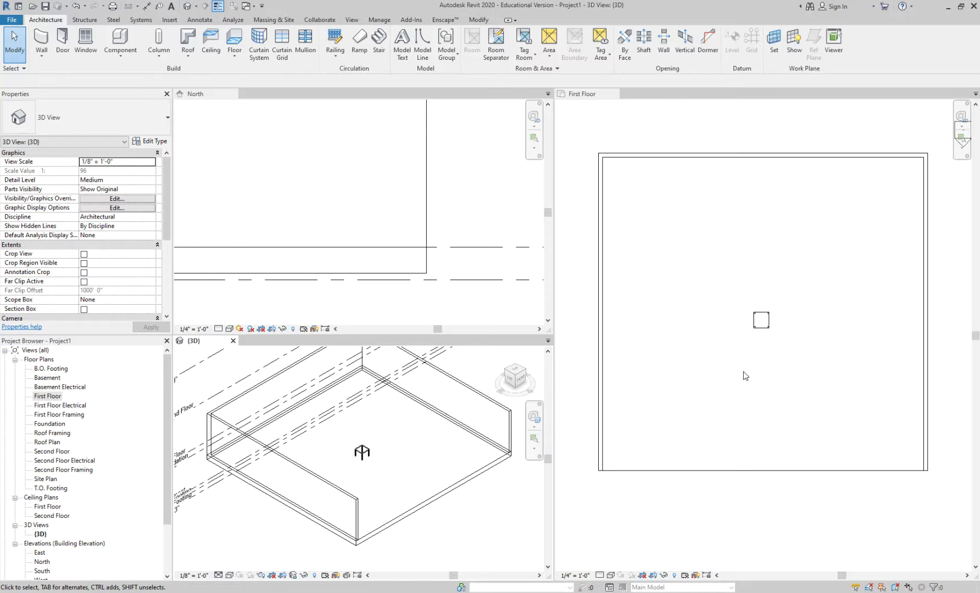
pyautogui.click(744, 372)
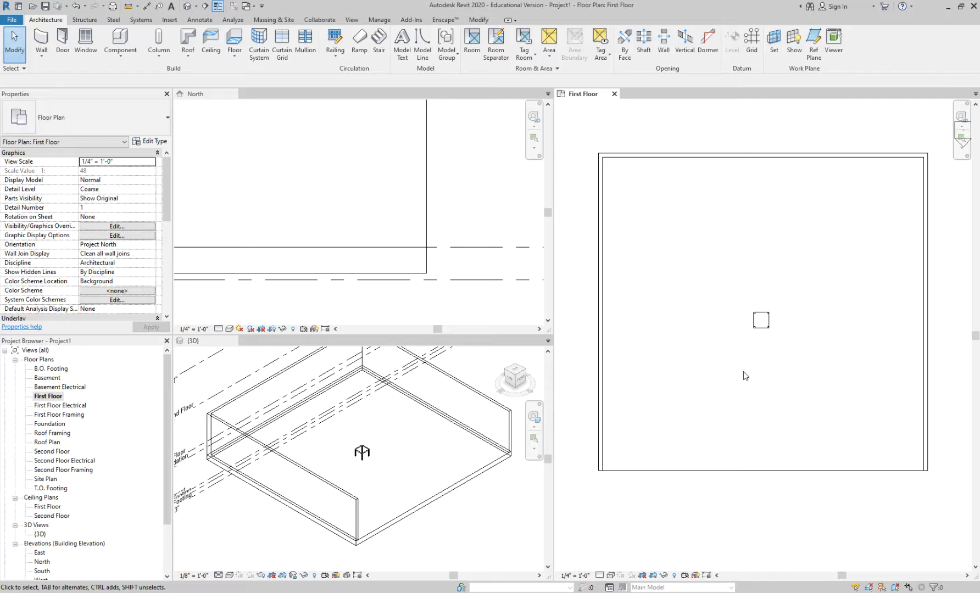
# Place a perspective camera on the First Floor plan, from the room's lower-left corner aimed past its upper-right corner
pyautogui.click(744, 471)
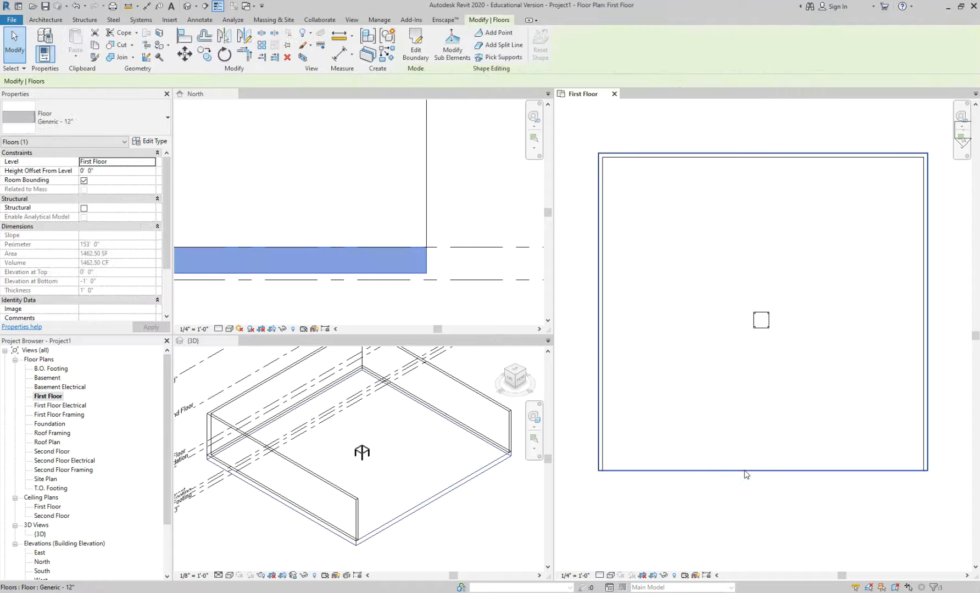
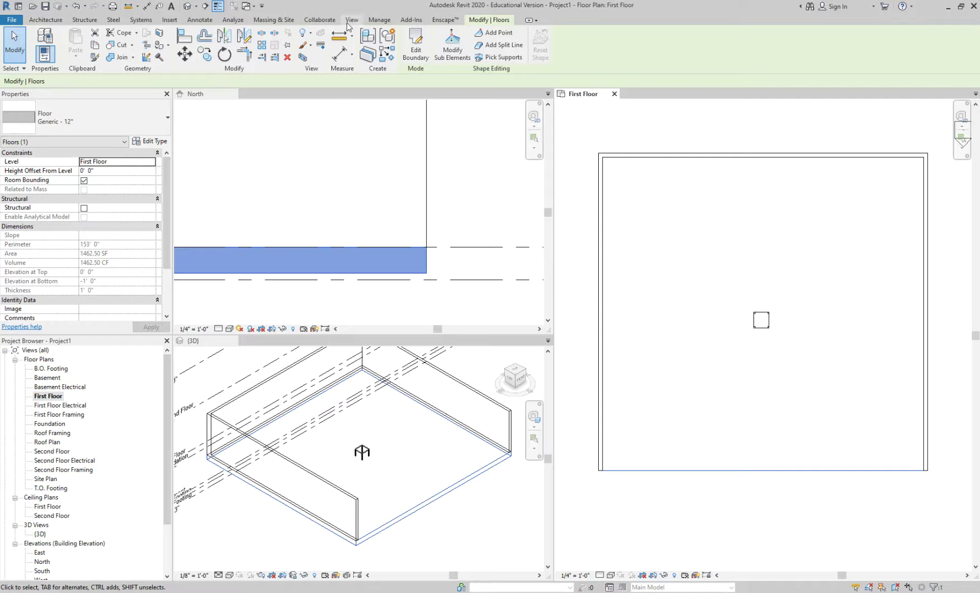
pyautogui.click(352, 20)
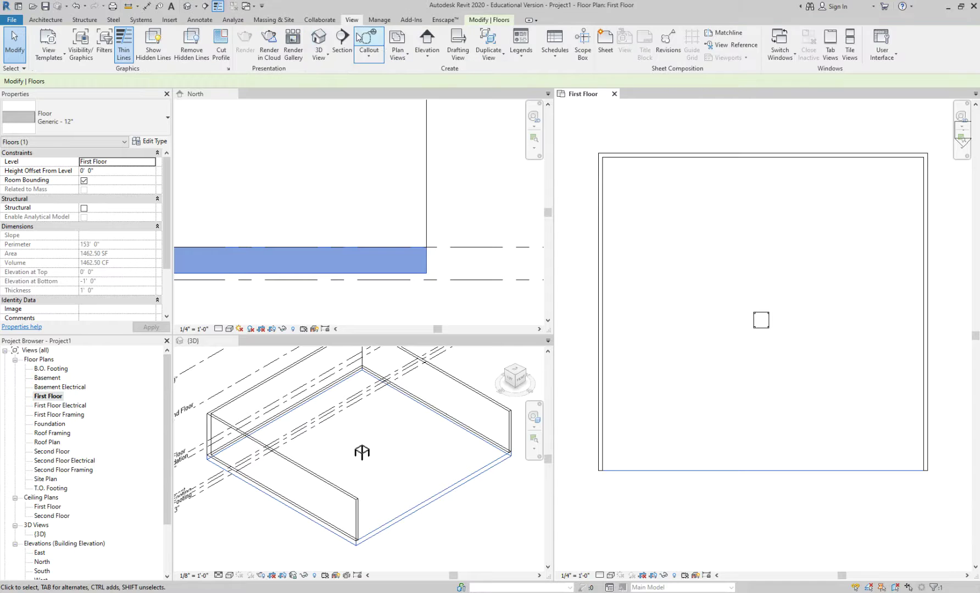
pyautogui.click(318, 39)
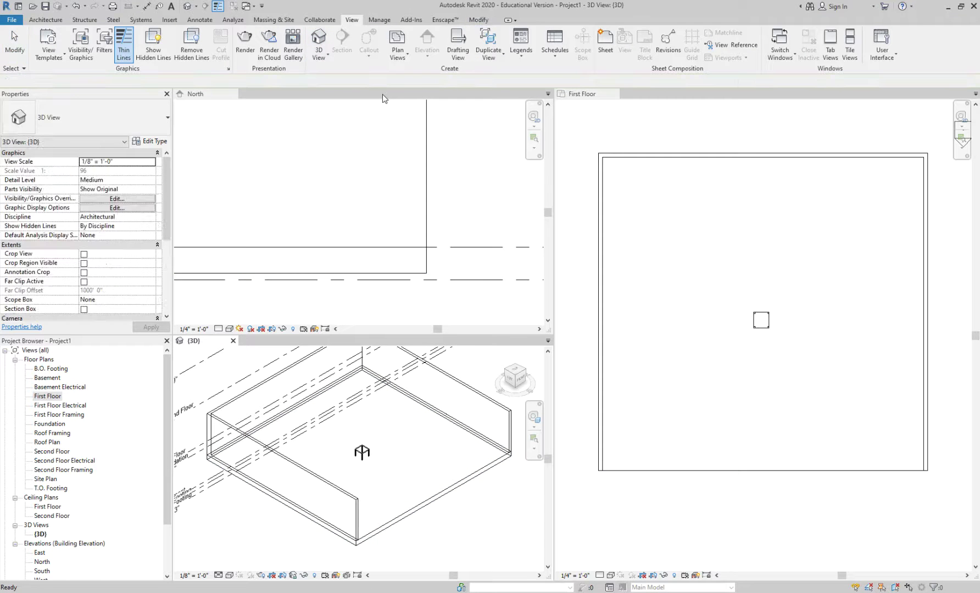
pyautogui.click(322, 55)
pyautogui.click(338, 94)
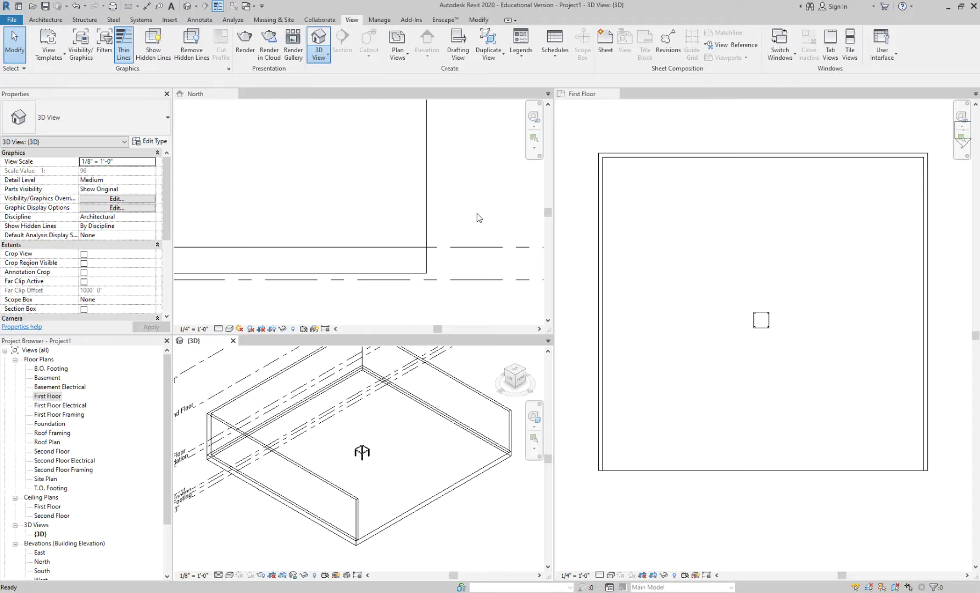
pyautogui.click(612, 456)
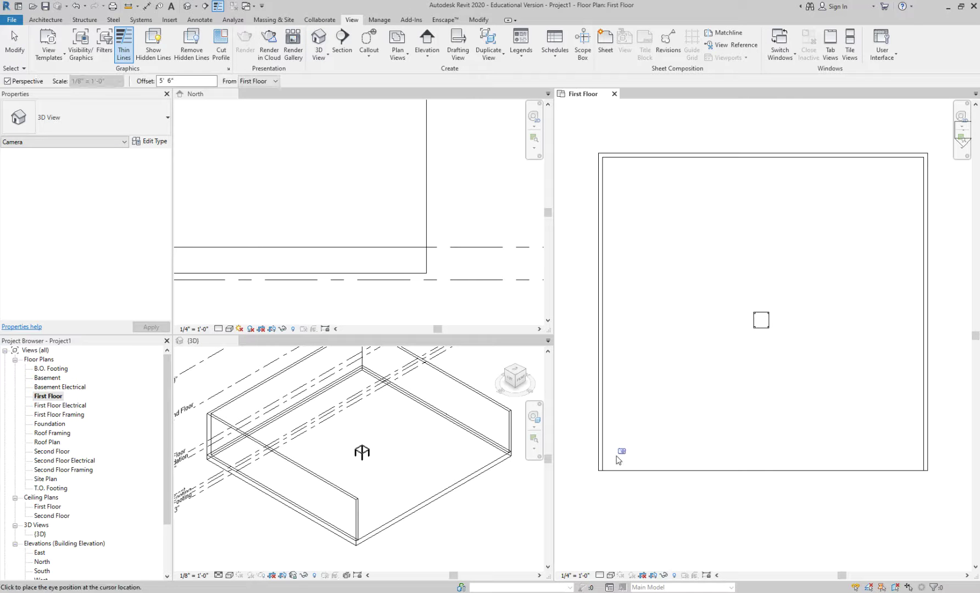
pyautogui.click(912, 121)
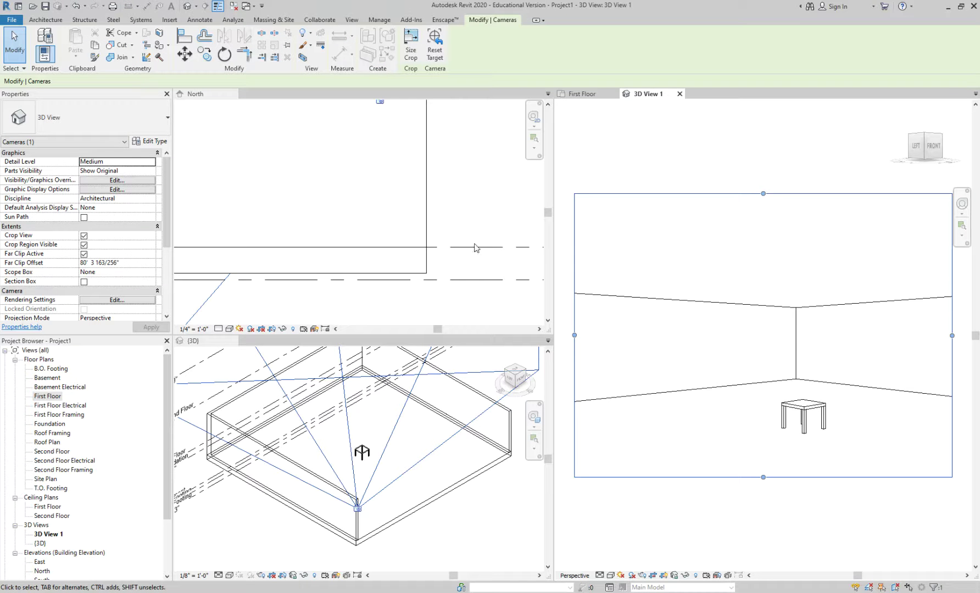
# Close the default {3D} view and tile the remaining open views
pyautogui.click(247, 517)
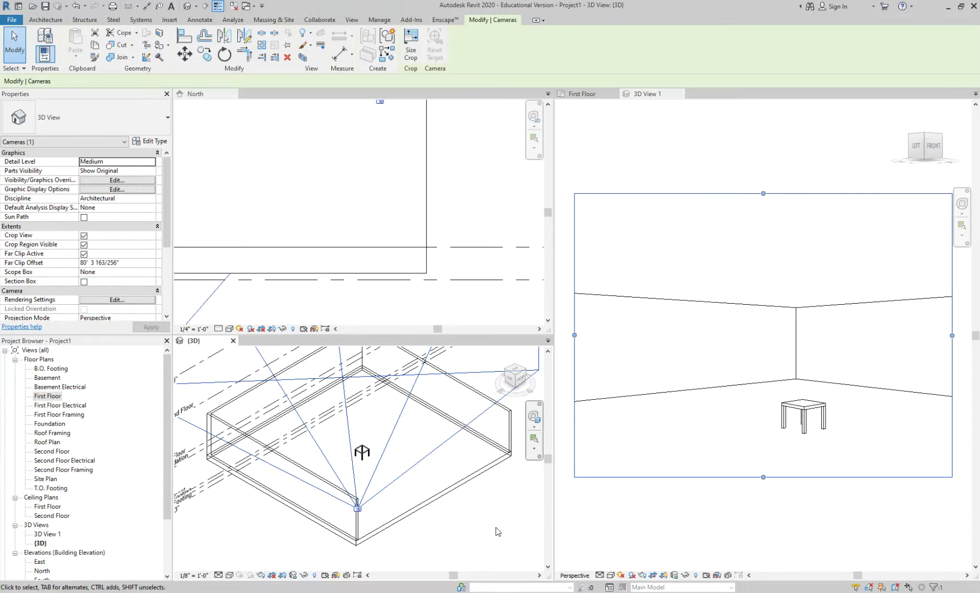
pyautogui.click(659, 534)
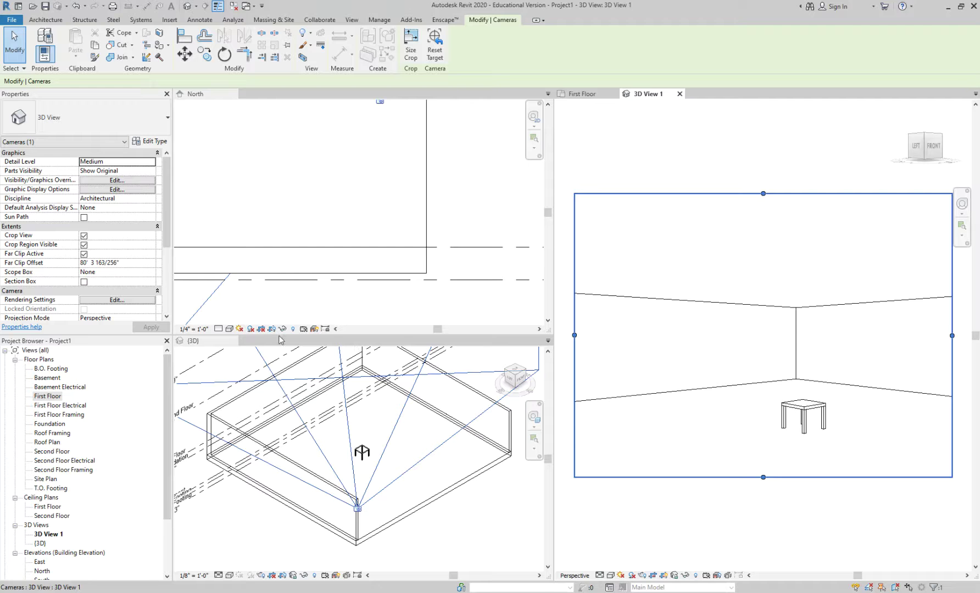
pyautogui.click(239, 344)
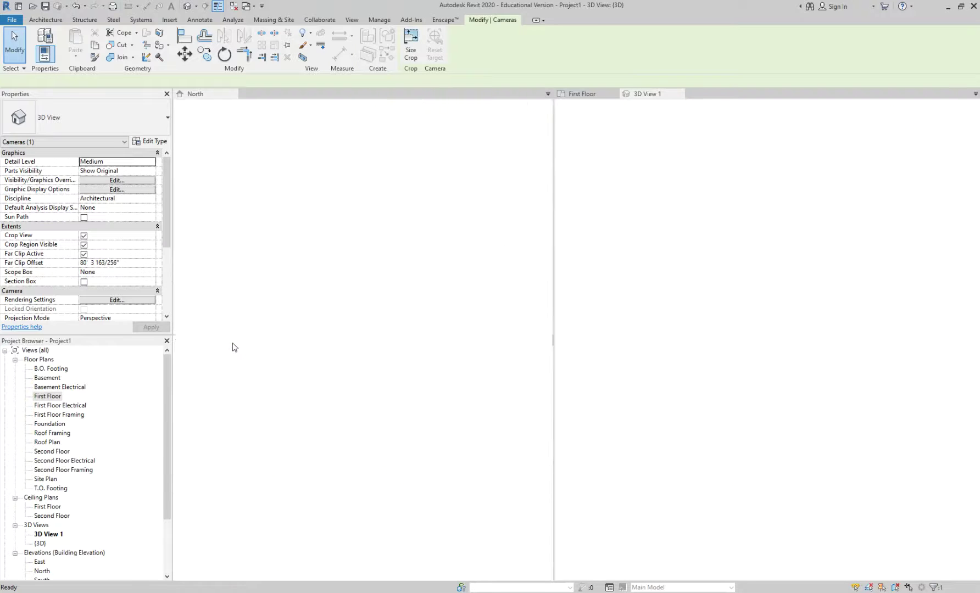
pyautogui.click(598, 158)
pyautogui.press('w')
pyautogui.press('t')
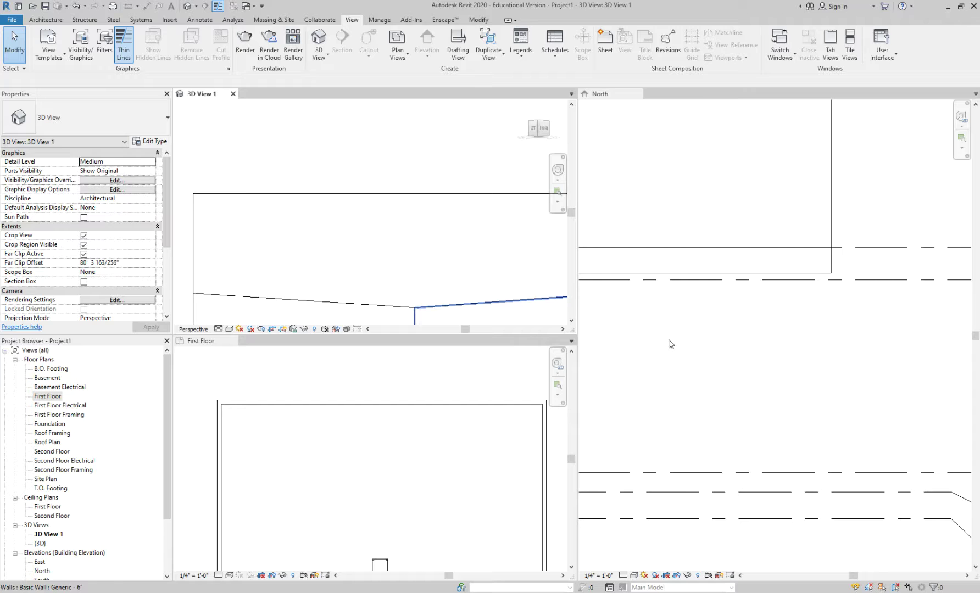
# Retile the views so the 3D View 1 camera view takes the large pane, and fit it to the pane
pyautogui.click(695, 335)
pyautogui.press('w')
pyautogui.press('t')
pyautogui.click(696, 334)
pyautogui.press('w')
pyautogui.press('t')
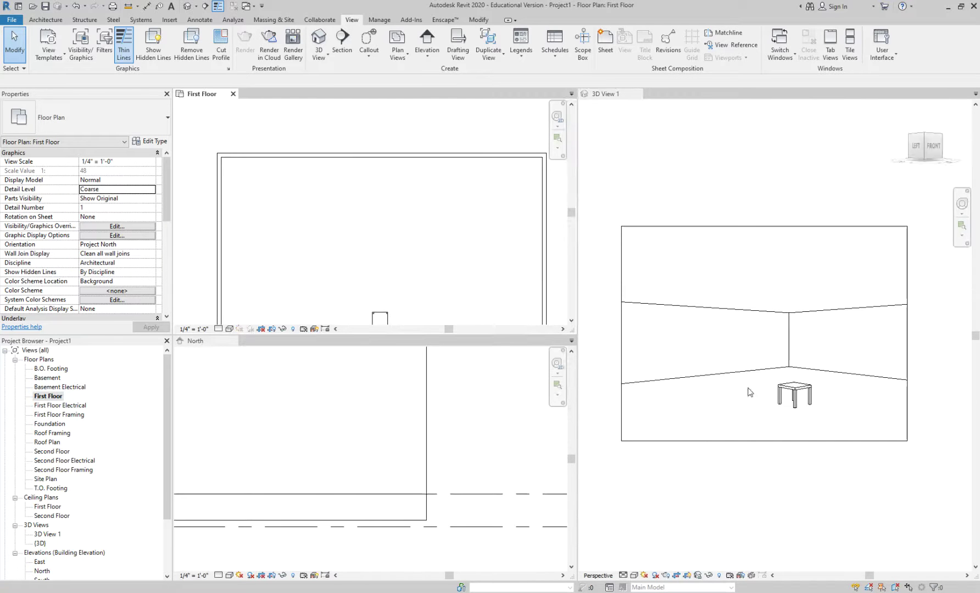
pyautogui.click(777, 441)
pyautogui.click(759, 490)
pyautogui.press('z')
pyautogui.press('f')
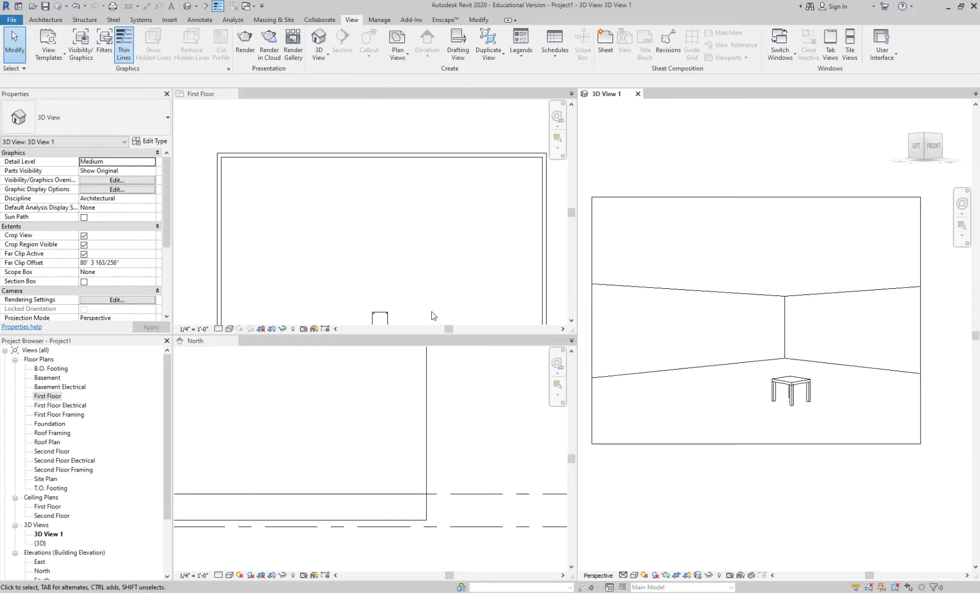
# Set the Second Floor level's elevation to 12' in the North elevation and check the taller walls in the camera view
pyautogui.click(404, 274)
pyautogui.scroll(-4, 402, 264)
pyautogui.click(362, 468)
pyautogui.scroll(5, 435, 497)
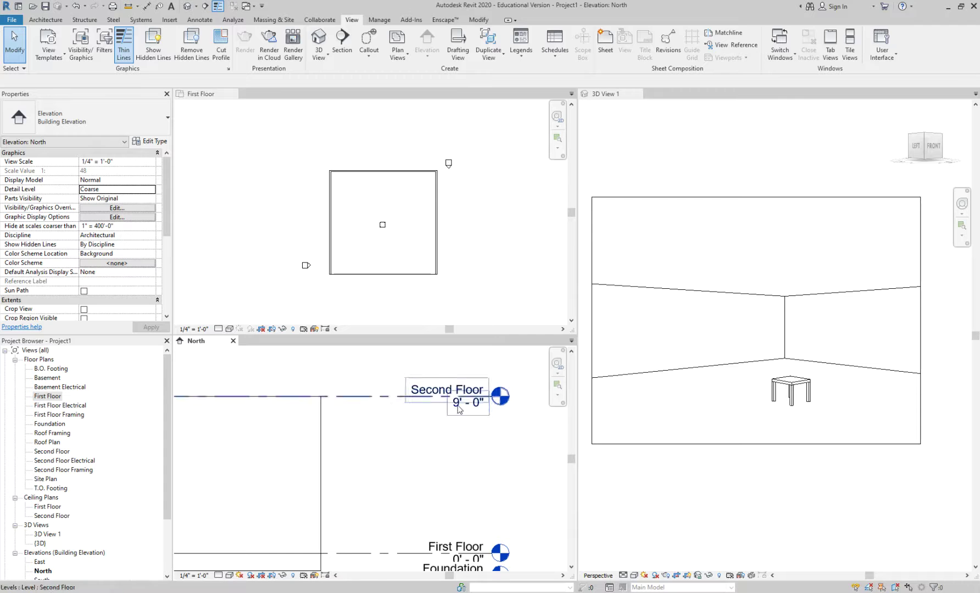
pyautogui.click(459, 408)
pyautogui.click(459, 405)
pyautogui.write('12')
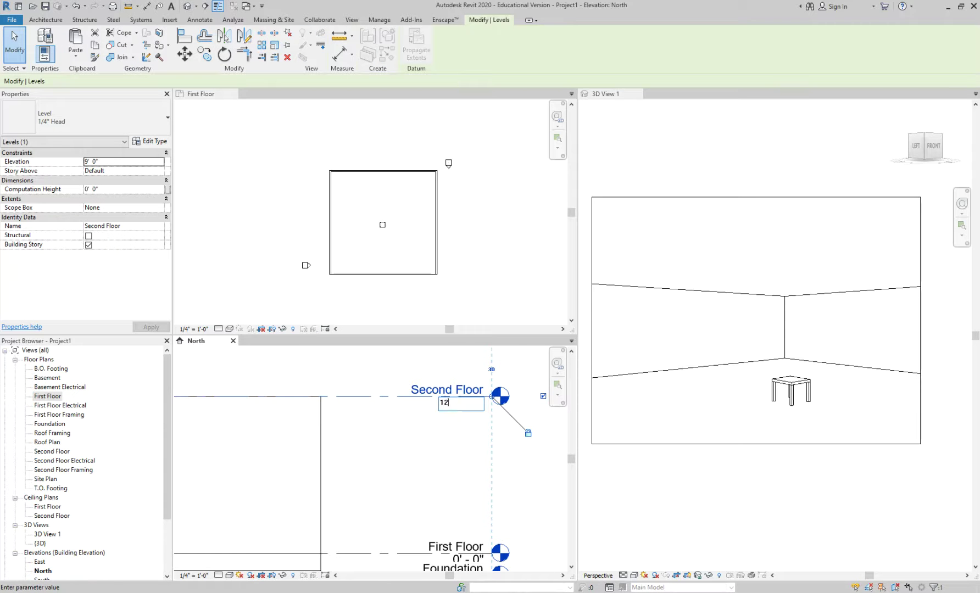
pyautogui.press('Return')
pyautogui.click(739, 487)
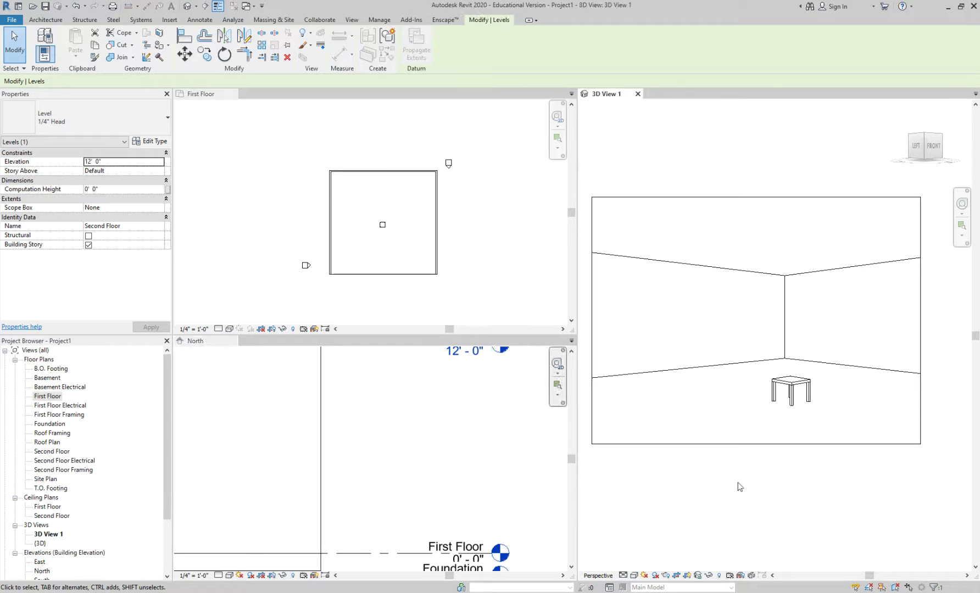
pyautogui.click(740, 393)
pyautogui.scroll(-2, 740, 394)
pyautogui.scroll(-3, 494, 450)
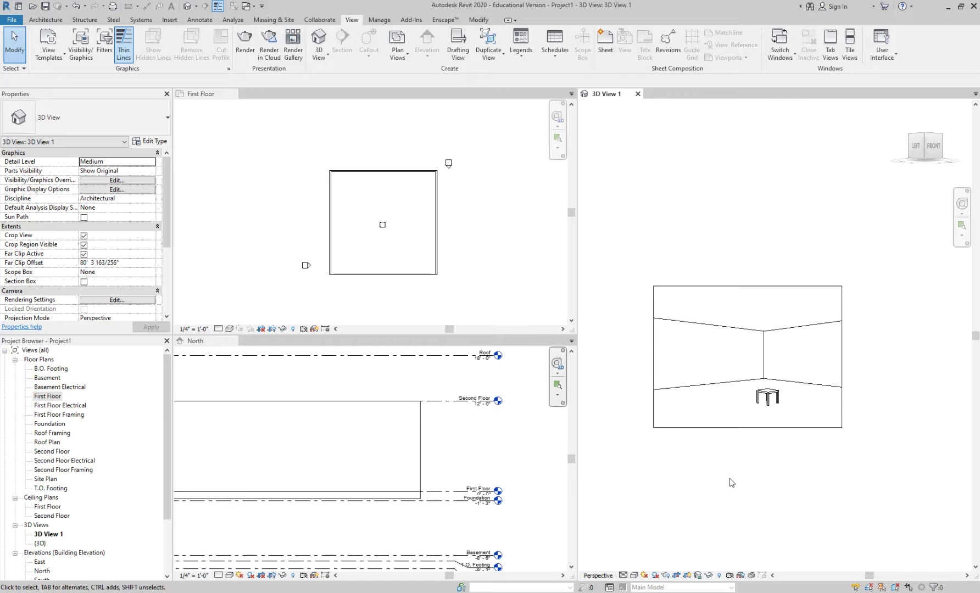
pyautogui.scroll(2, 797, 351)
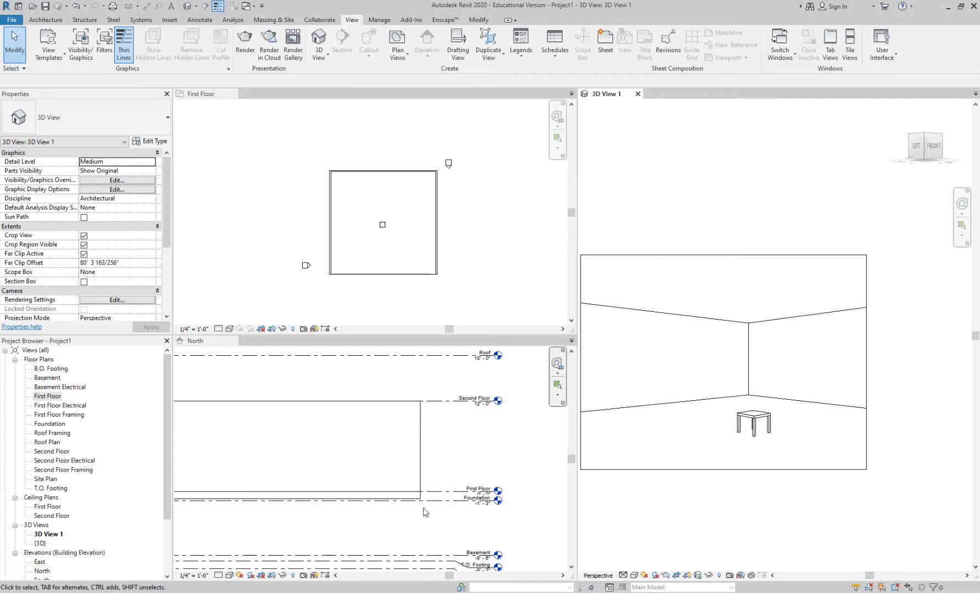
# Examine the floor slab against the First Floor and Foundation levels in the North elevation by selecting it, and clear the selection
pyautogui.scroll(5, 426, 503)
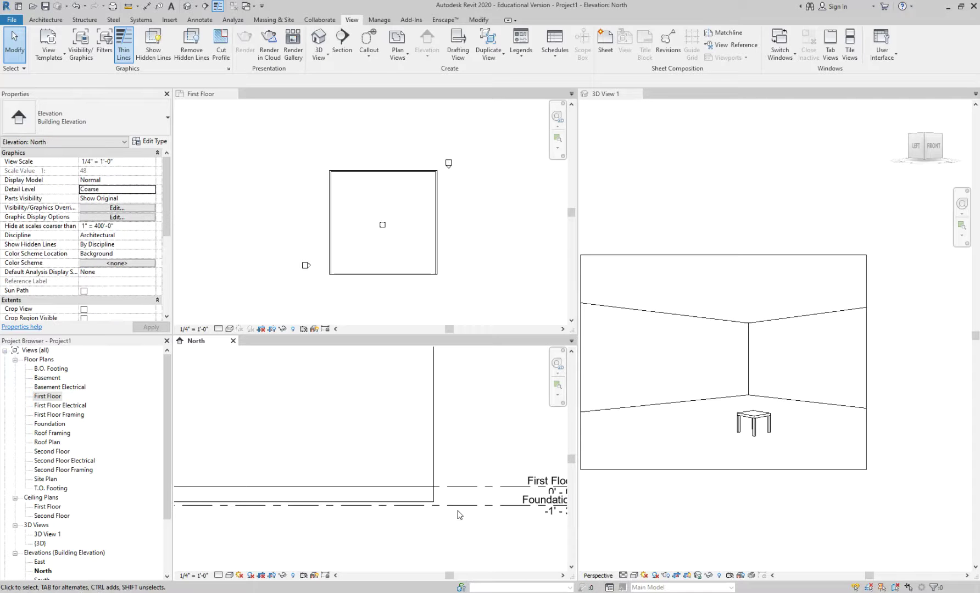
pyautogui.click(440, 499)
pyautogui.moveTo(463, 501); pyautogui.dragTo(392, 472, button='middle')
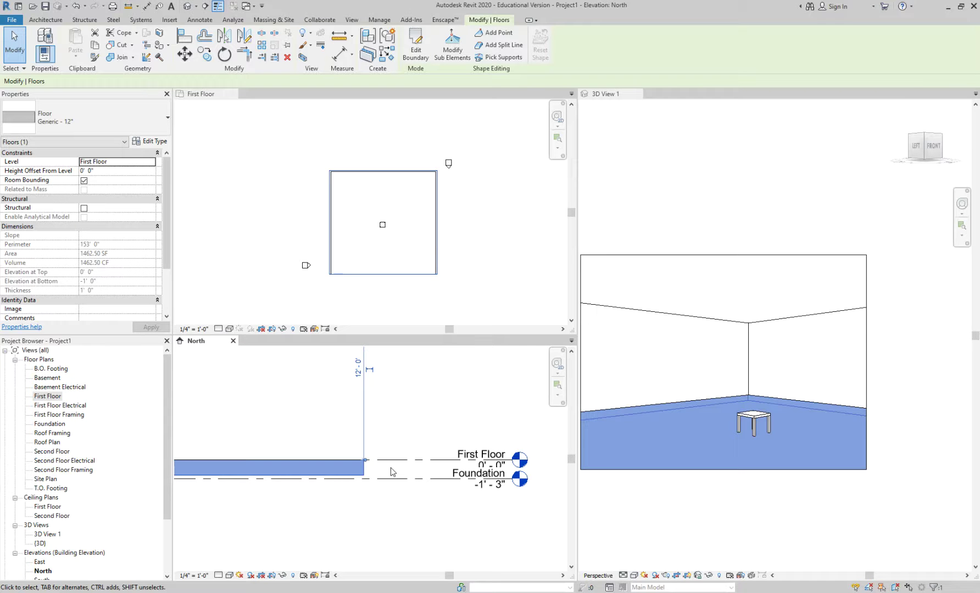
pyautogui.scroll(-2, 392, 473)
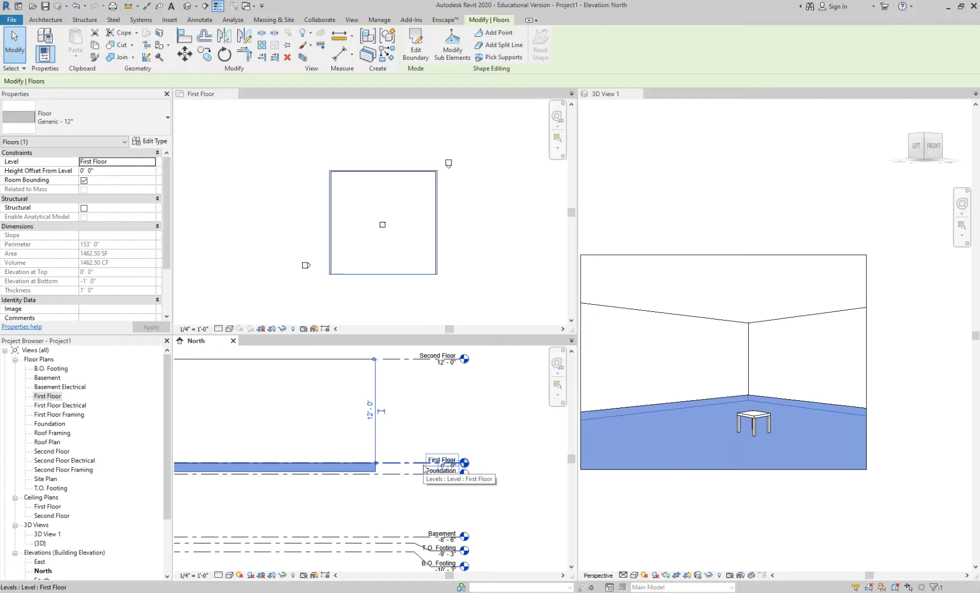
pyautogui.scroll(-2, 424, 468)
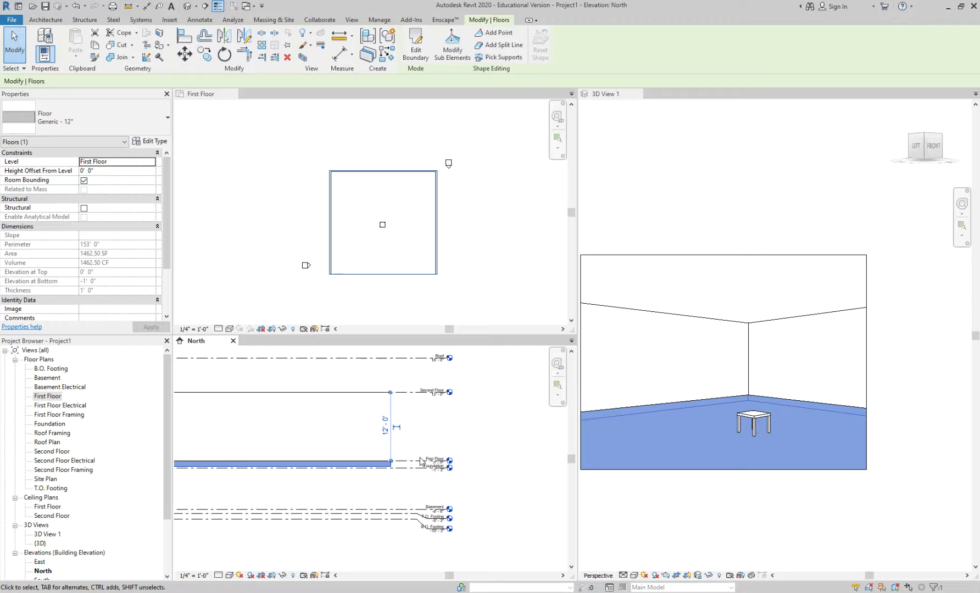
pyautogui.click(473, 451)
pyautogui.scroll(2, 473, 449)
# Set the North elevation's visual style to Wireframe so the table shows through the walls
pyautogui.click(761, 423)
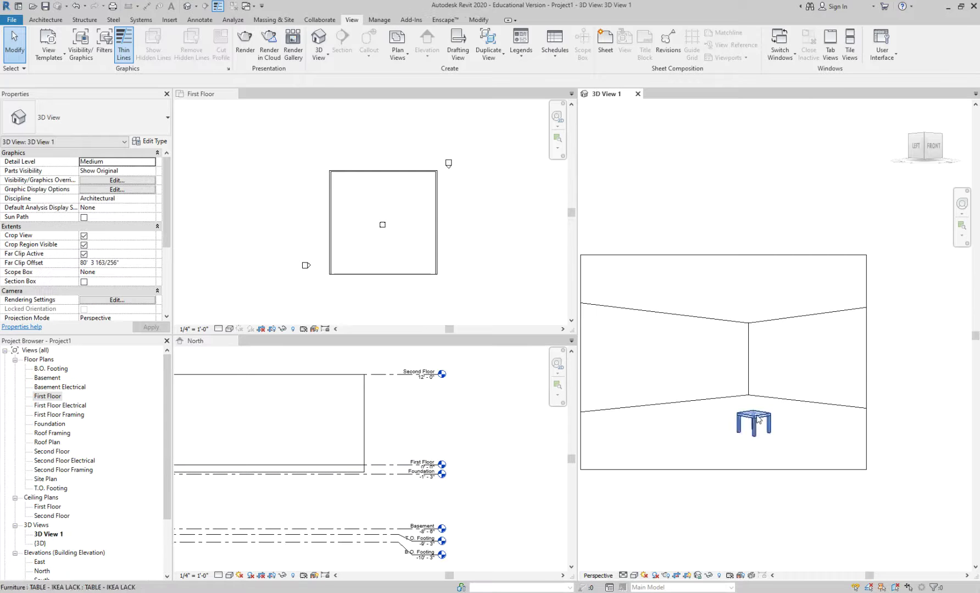
pyautogui.click(581, 426)
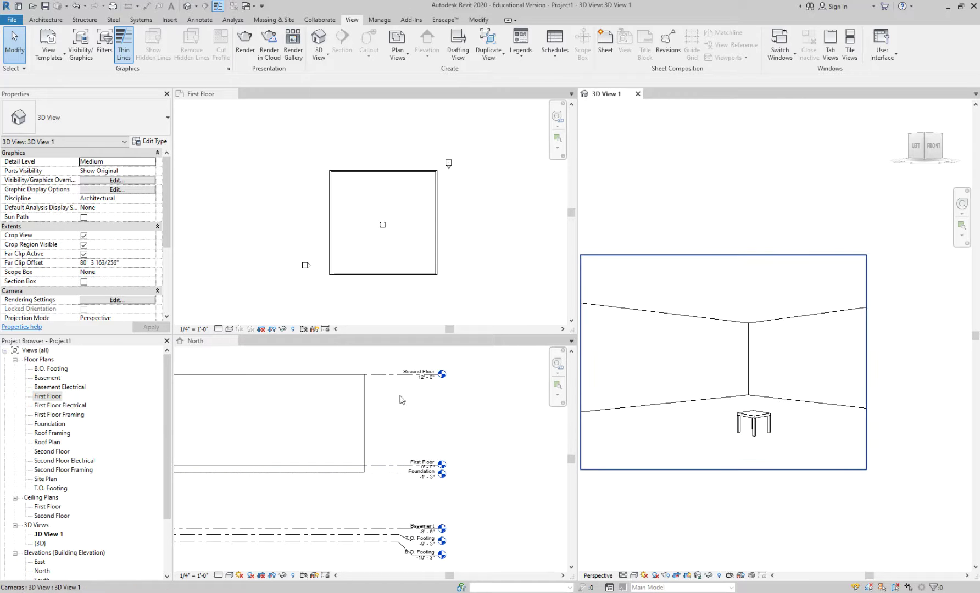
pyautogui.click(378, 437)
pyautogui.scroll(-3, 501, 413)
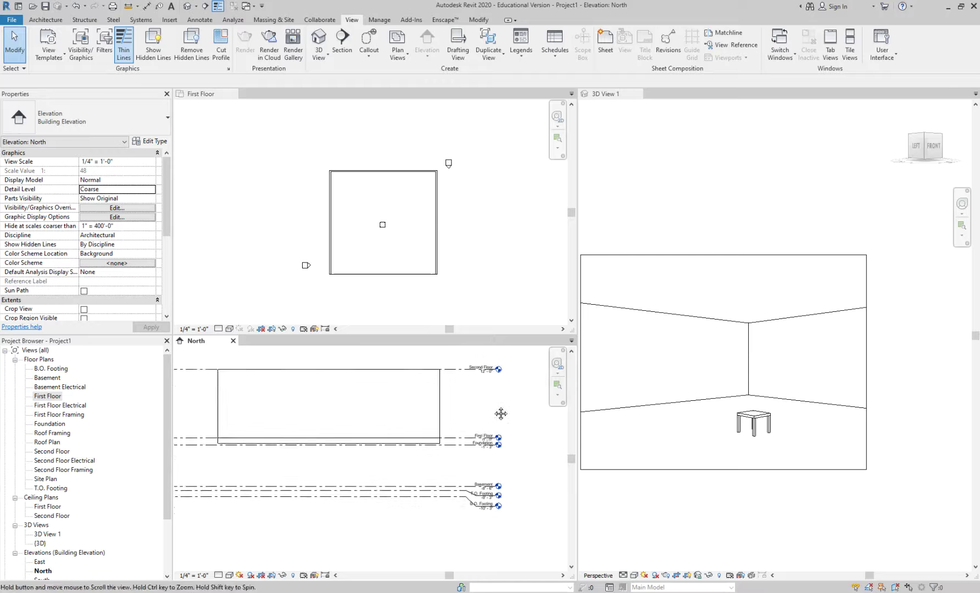
pyautogui.click(229, 576)
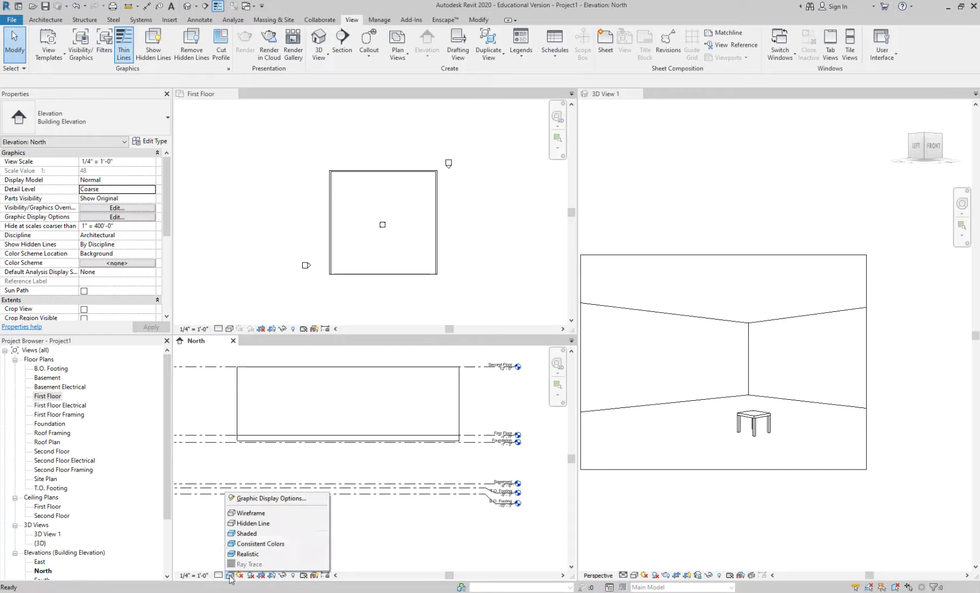
pyautogui.click(276, 506)
pyautogui.scroll(3, 319, 458)
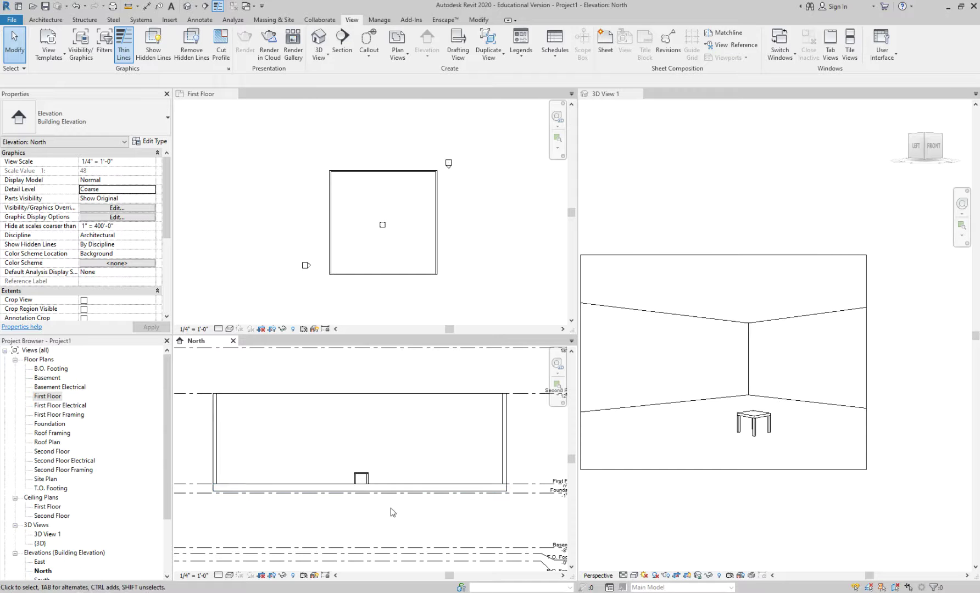
pyautogui.scroll(-2, 373, 493)
# Inspect the table and floor in the North elevation, review the floor's Level options keeping First Floor, and clear the selection
pyautogui.click(363, 479)
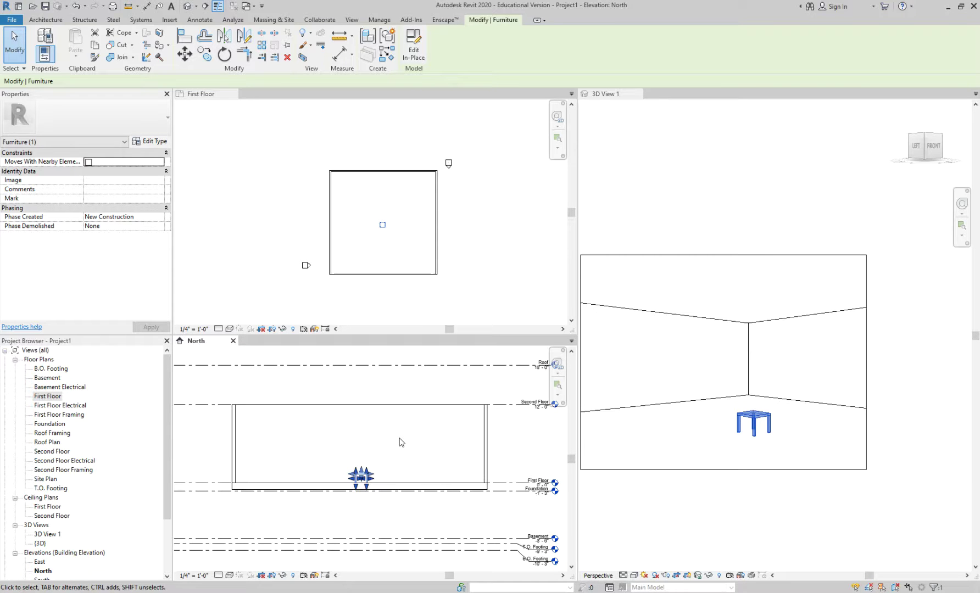
pyautogui.press('Escape')
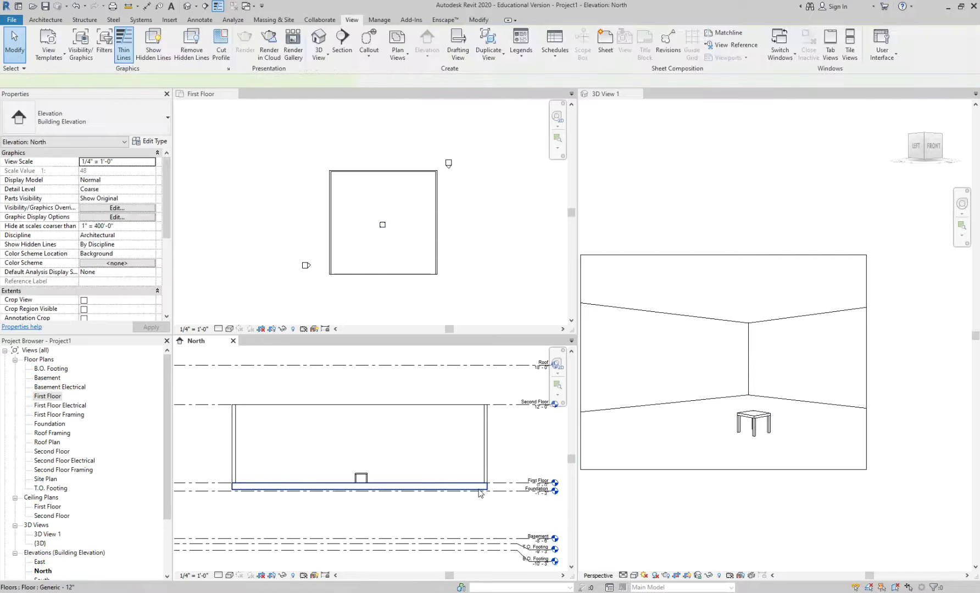
pyautogui.click(479, 493)
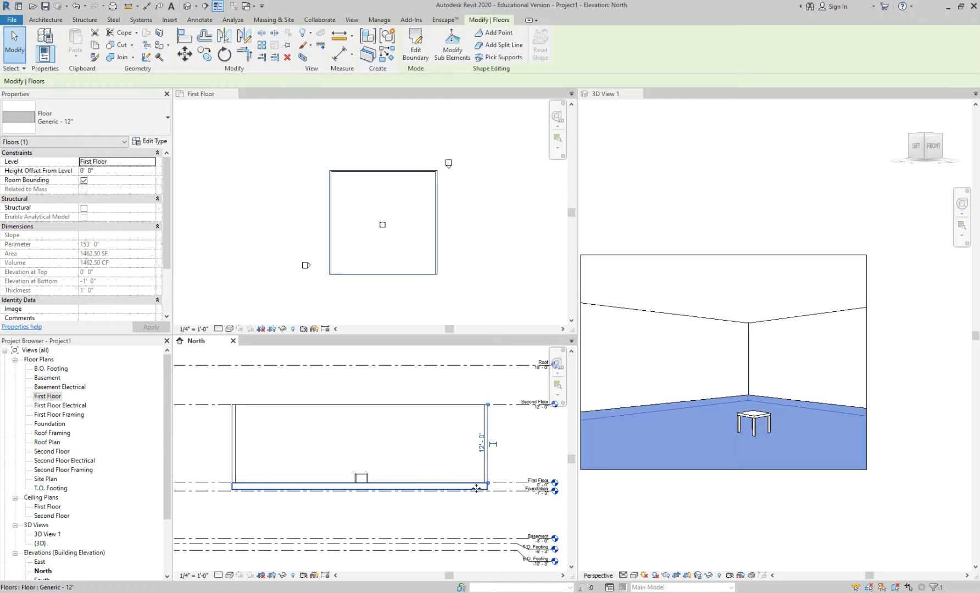
pyautogui.click(115, 165)
pyautogui.click(152, 164)
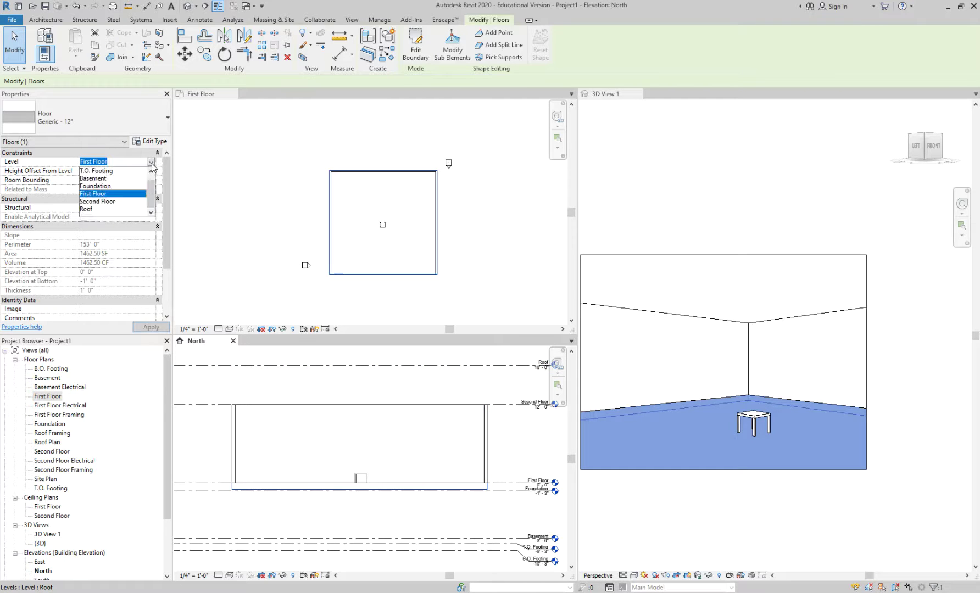
pyautogui.click(112, 194)
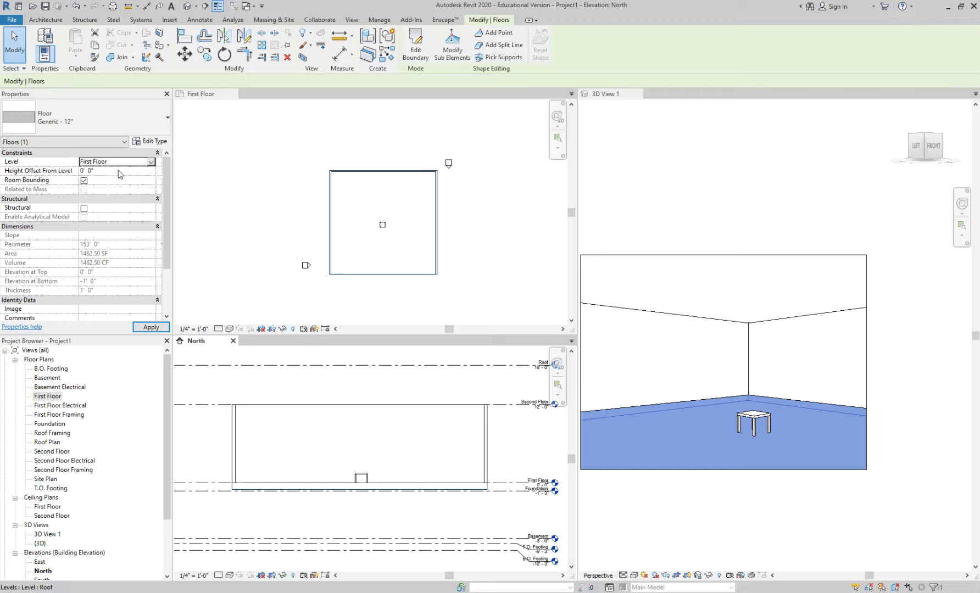
pyautogui.click(521, 451)
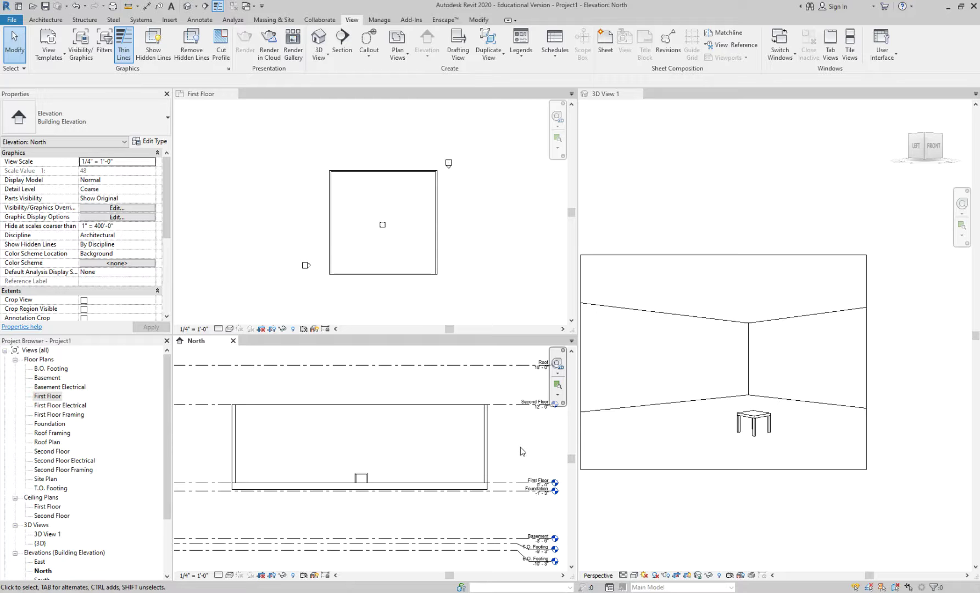
pyautogui.click(544, 405)
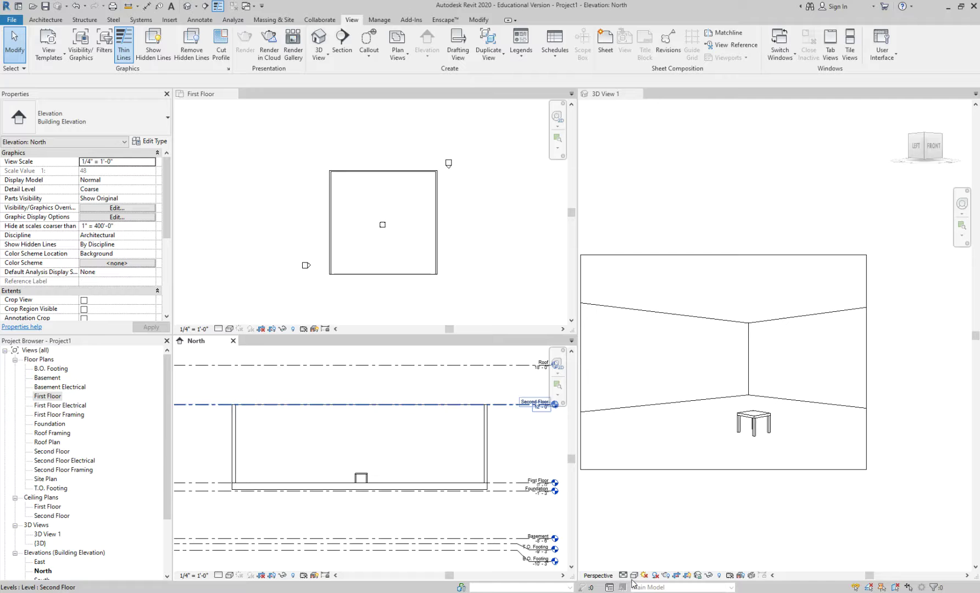
pyautogui.press('Escape')
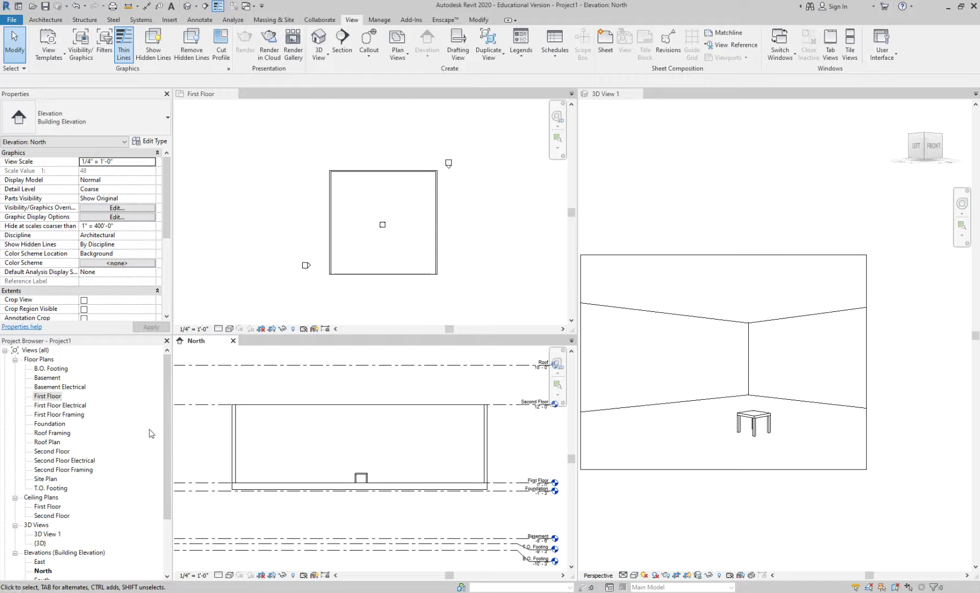
# Narrow the First Floor and North views to widen 3D View 1, and reposition the room within the plan and camera views
pyautogui.click(698, 420)
pyautogui.moveTo(696, 342); pyautogui.dragTo(723, 305, button='middle')
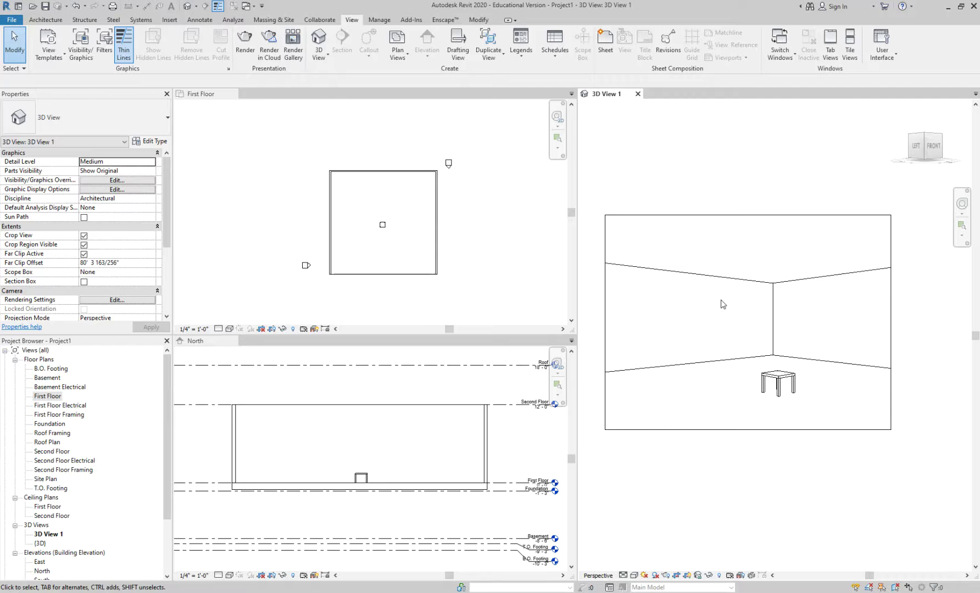
pyautogui.scroll(2, 753, 361)
pyautogui.click(532, 244)
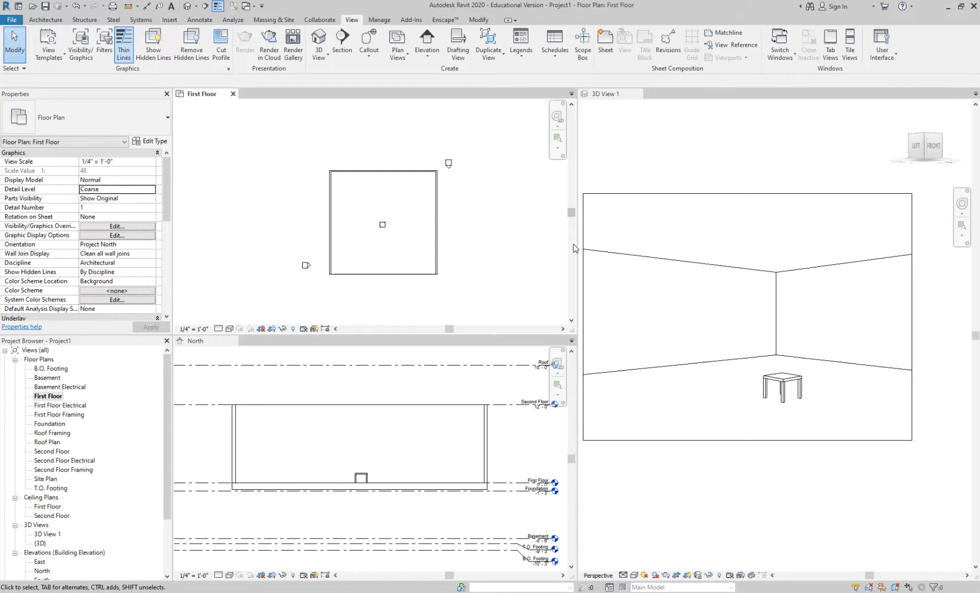
pyautogui.moveTo(577, 246); pyautogui.dragTo(491, 243)
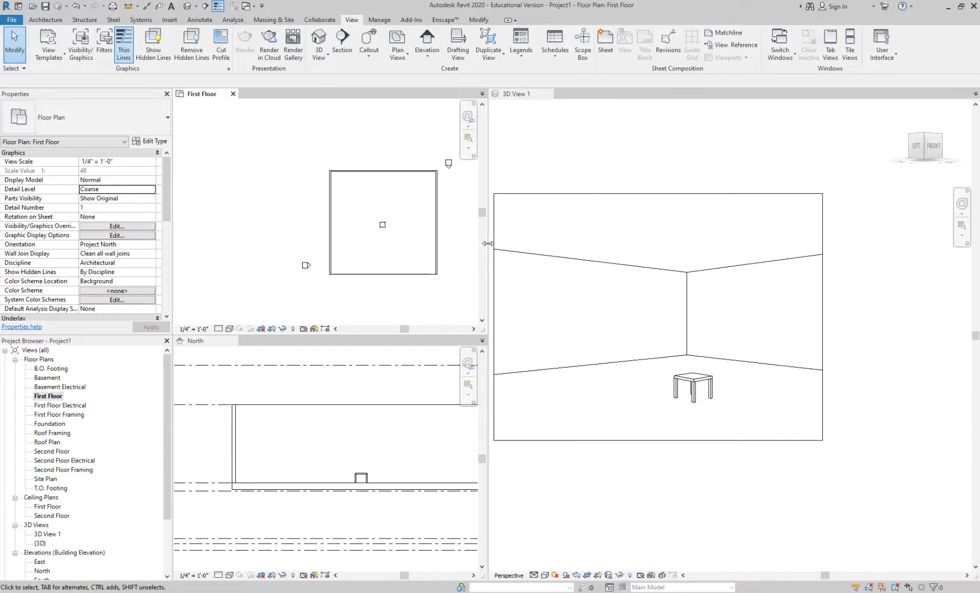
pyautogui.click(437, 242)
pyautogui.moveTo(461, 298); pyautogui.dragTo(400, 283, button='middle')
pyautogui.click(401, 283)
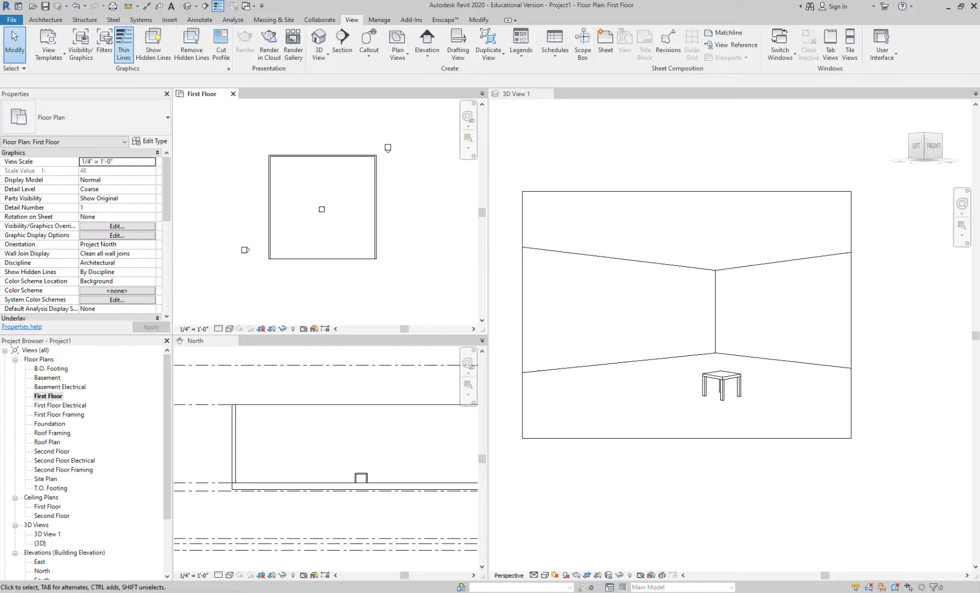
pyautogui.click(604, 281)
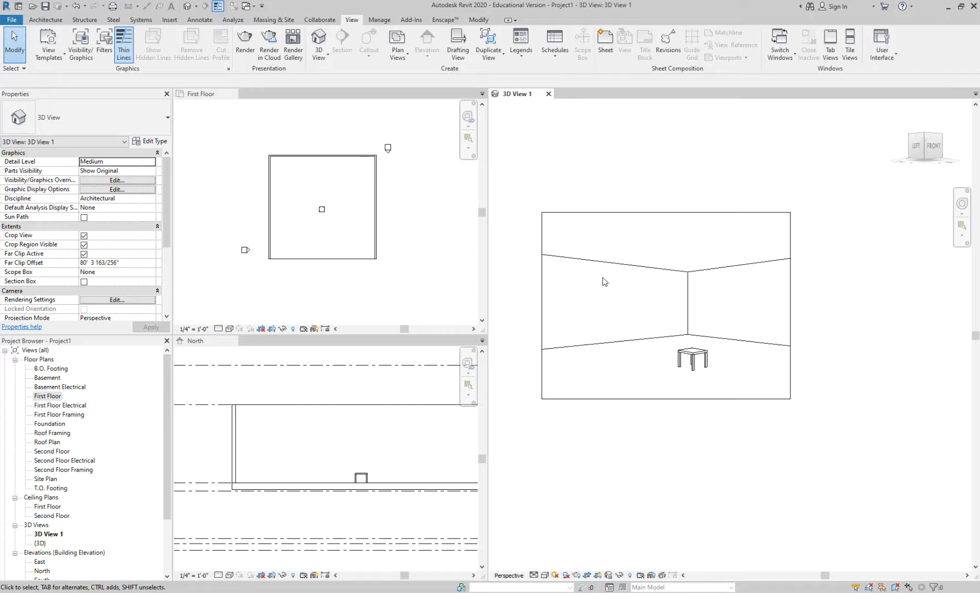
pyautogui.scroll(3, 330, 190)
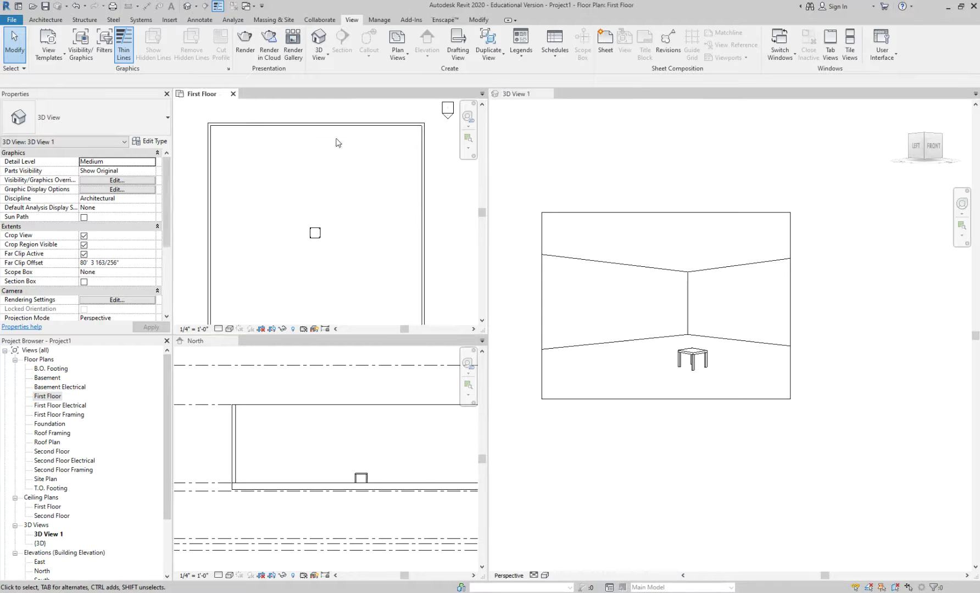
pyautogui.scroll(-3, 331, 145)
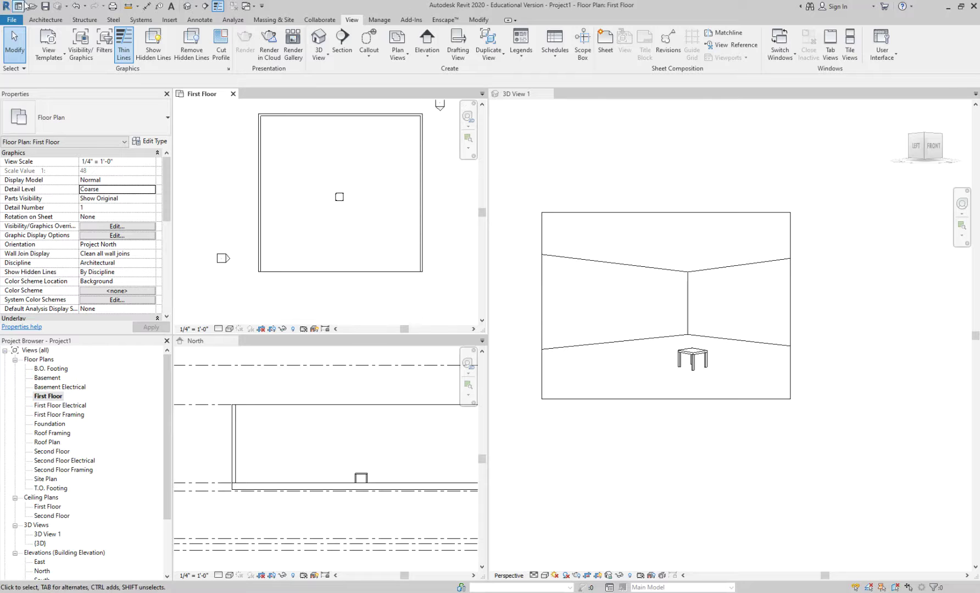
# Save the project as EXTRUDE in the REVIT INTD 2370 F19 folder on the desktop
pyautogui.click(38, 21)
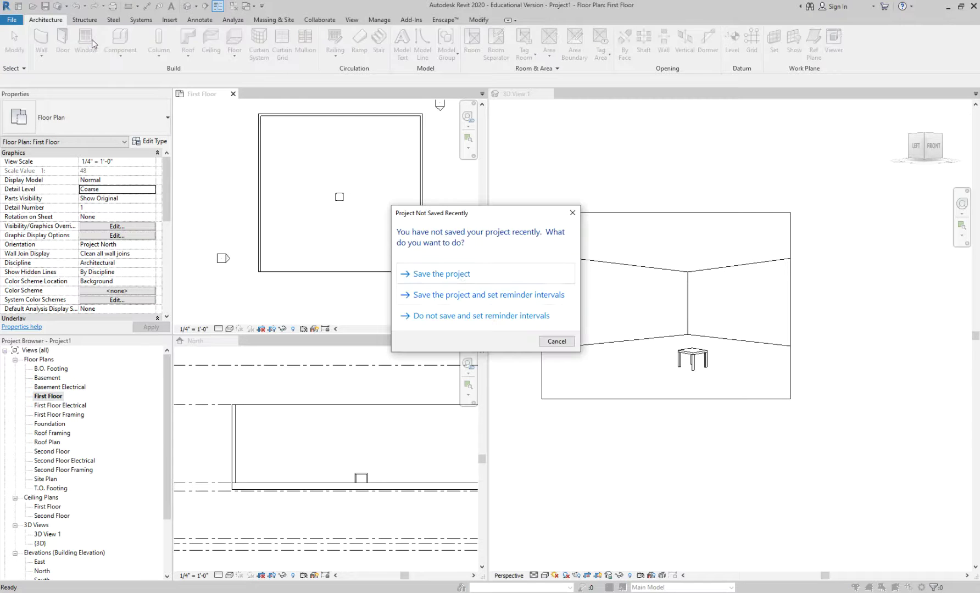
pyautogui.click(462, 278)
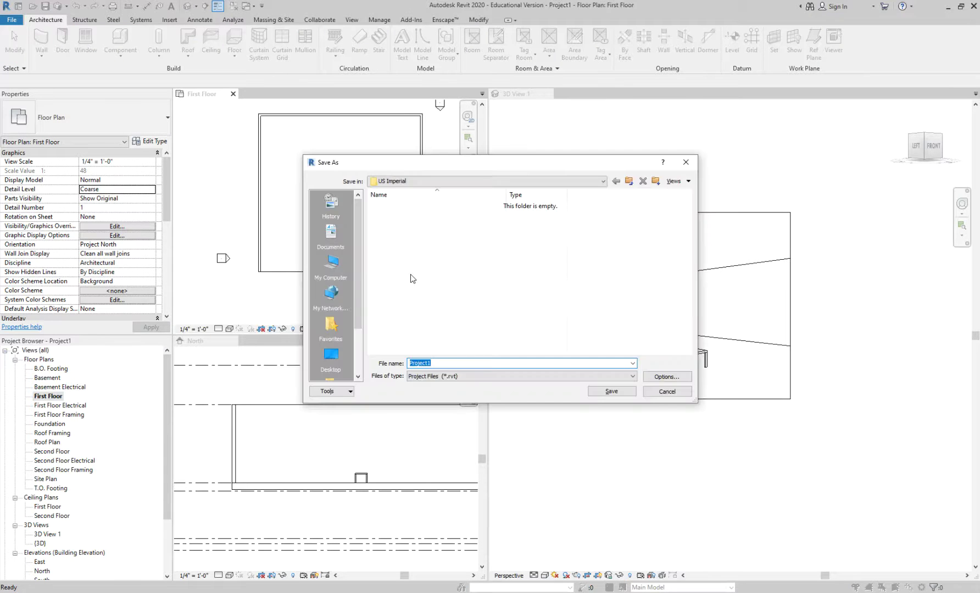
pyautogui.click(330, 356)
pyautogui.click(408, 264)
pyautogui.doubleClick(408, 264)
pyautogui.doubleClick(457, 364)
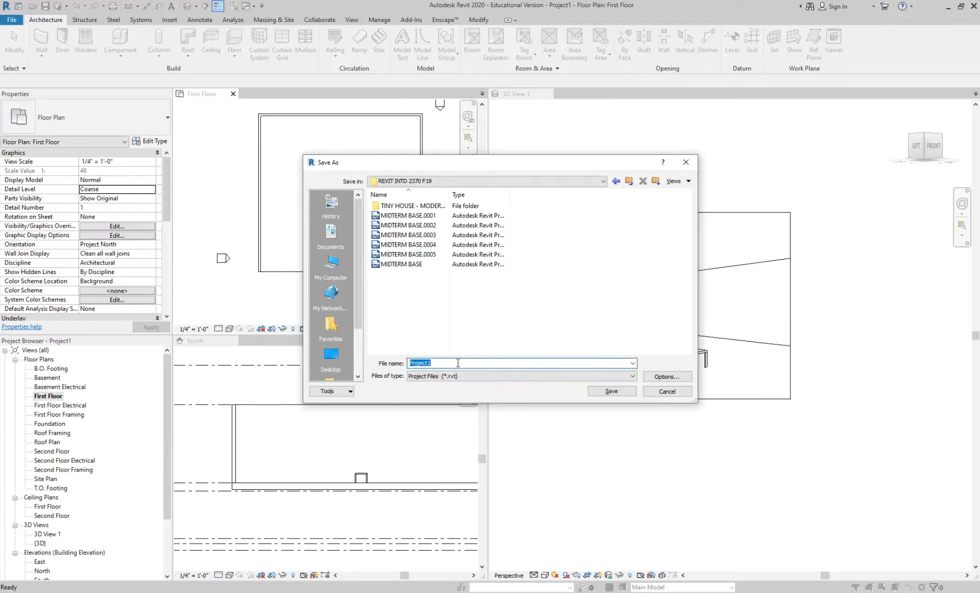
pyautogui.write('EXTRUDE')
pyautogui.press('Return')
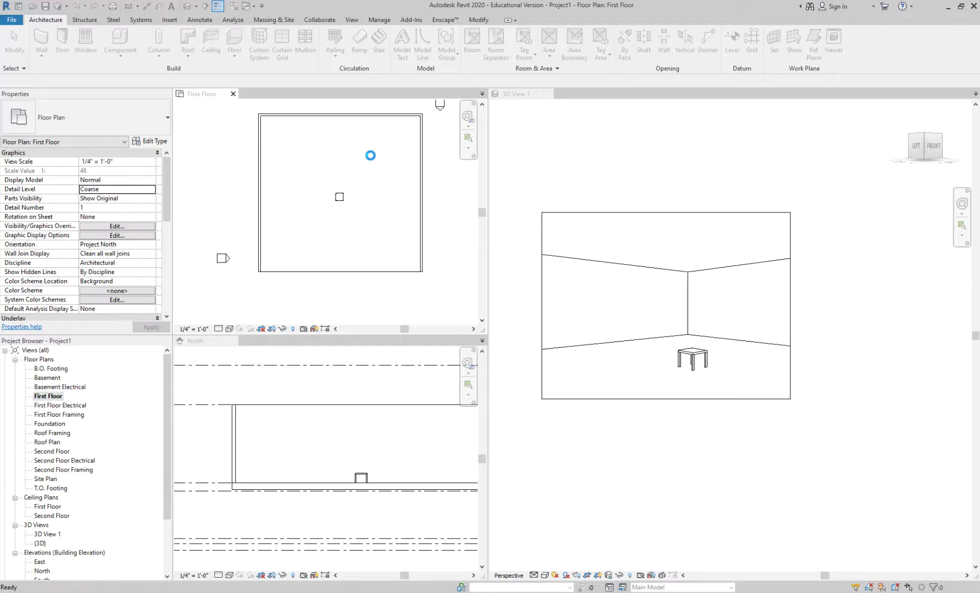
# Start placing a Window-Double-Hung 30" x 46" window and duplicate its type as 72 X 40
pyautogui.press('w')
pyautogui.press('n')
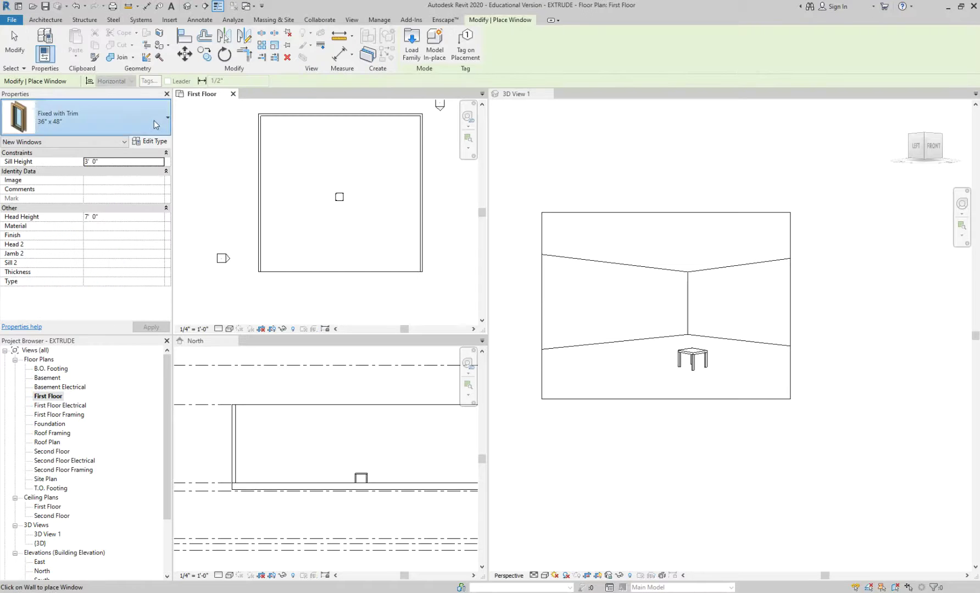
pyautogui.click(156, 124)
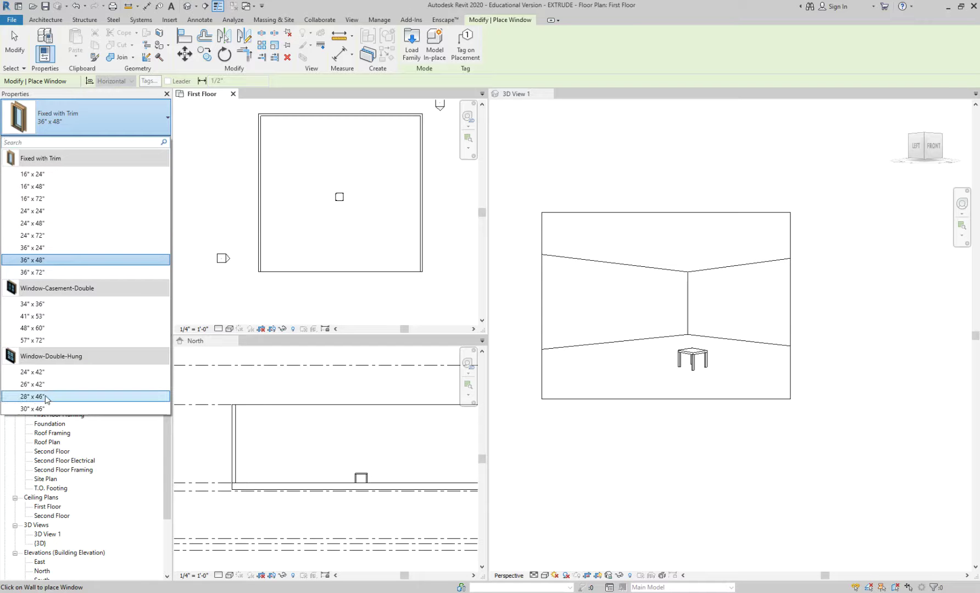
pyautogui.click(55, 409)
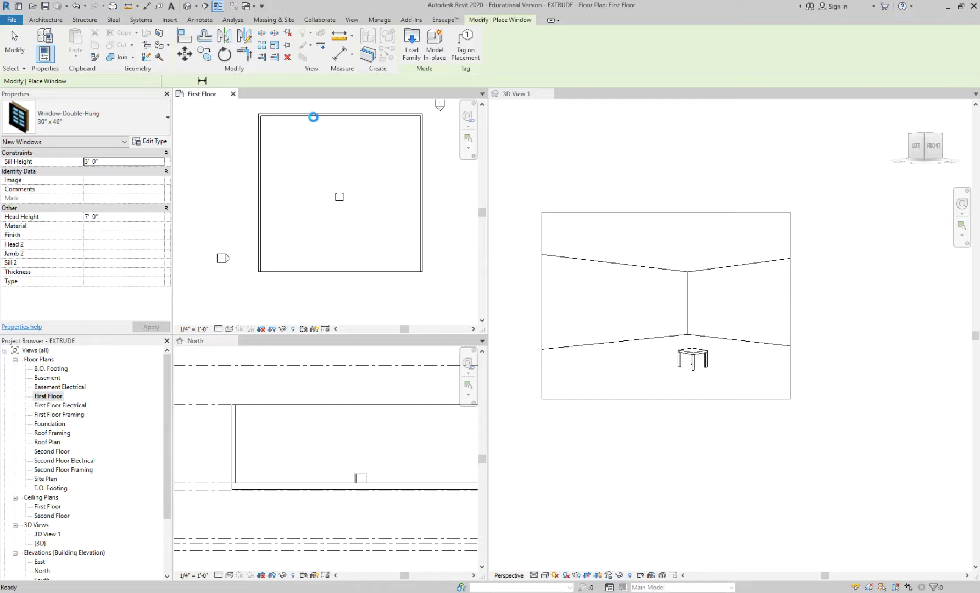
pyautogui.scroll(1, 313, 115)
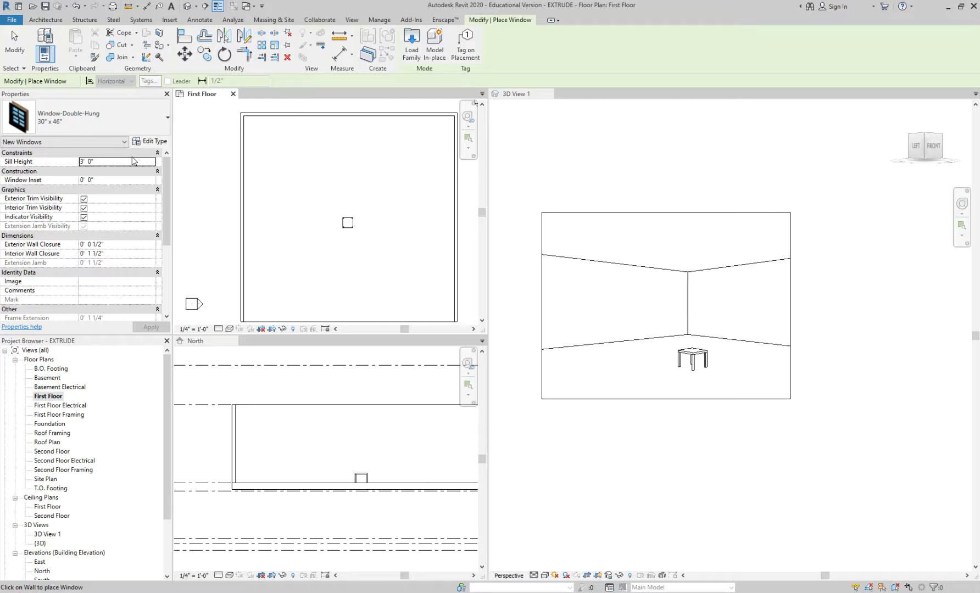
pyautogui.click(150, 141)
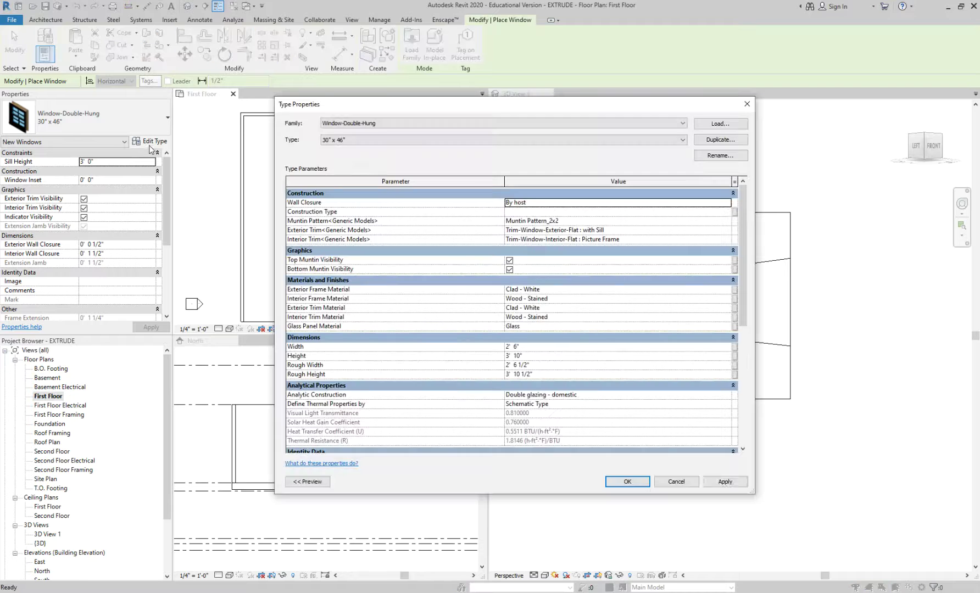
pyautogui.click(708, 141)
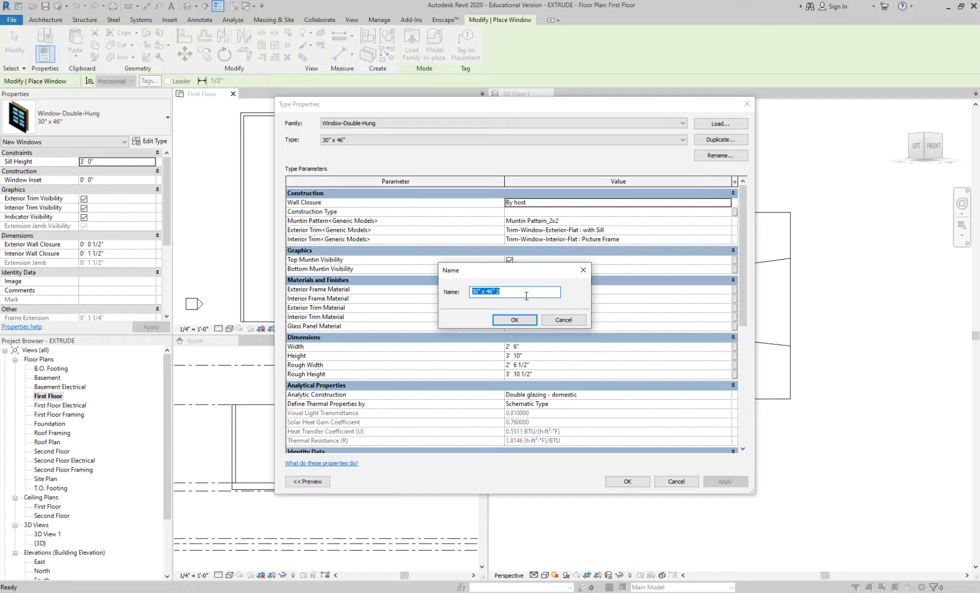
pyautogui.write('72 X 40')
pyautogui.click(530, 323)
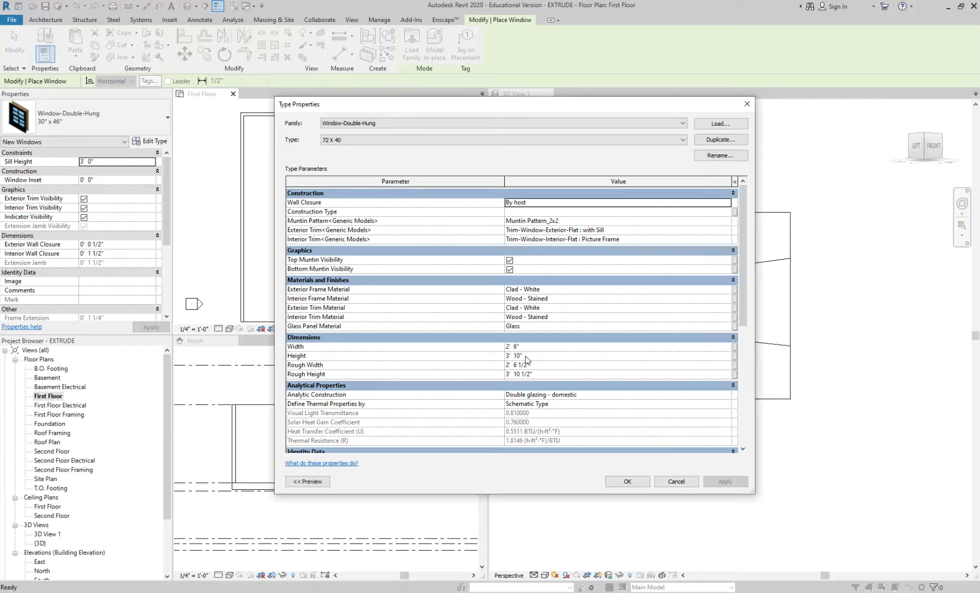
# Set the 72 X 40 window type's width to 6' and height to 40", and accept the type properties
pyautogui.click(539, 348)
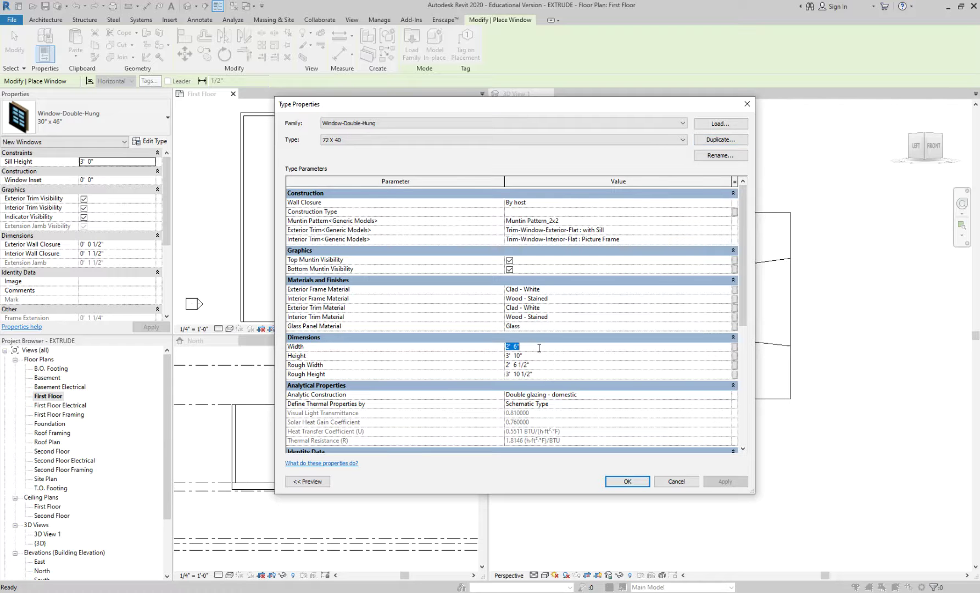
pyautogui.write('6')
pyautogui.click(542, 356)
pyautogui.write('0 40')
pyautogui.click(625, 483)
pyautogui.click(696, 484)
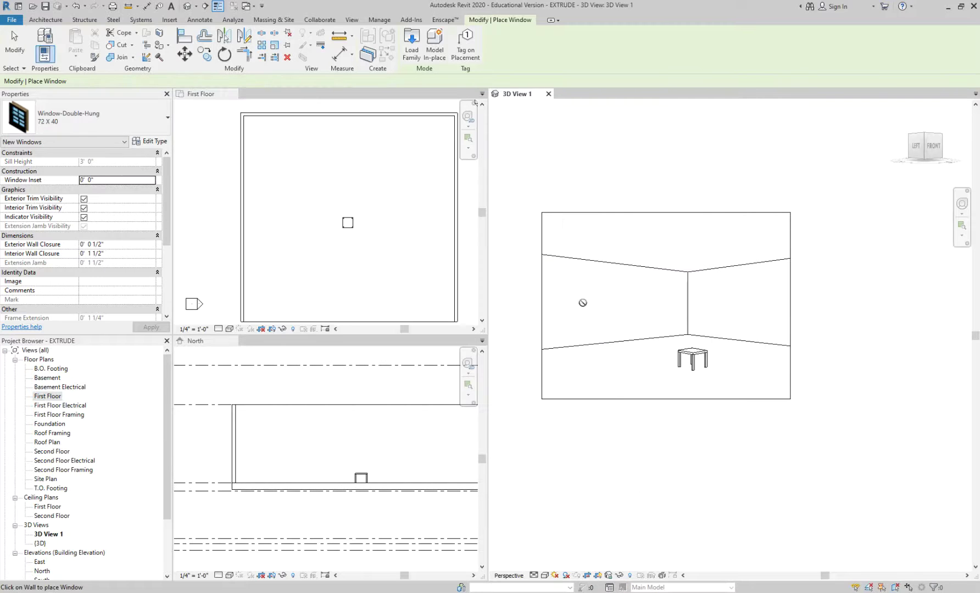
# Place four 72 X 40 windows along the north wall in the First Floor plan, starting about 7' from the west wall
pyautogui.click(294, 137)
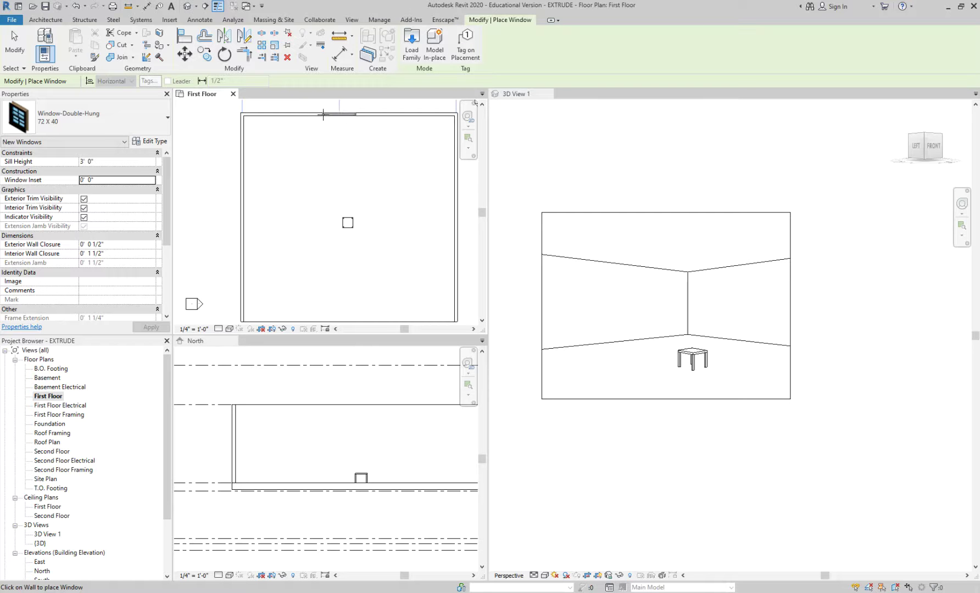
pyautogui.click(281, 114)
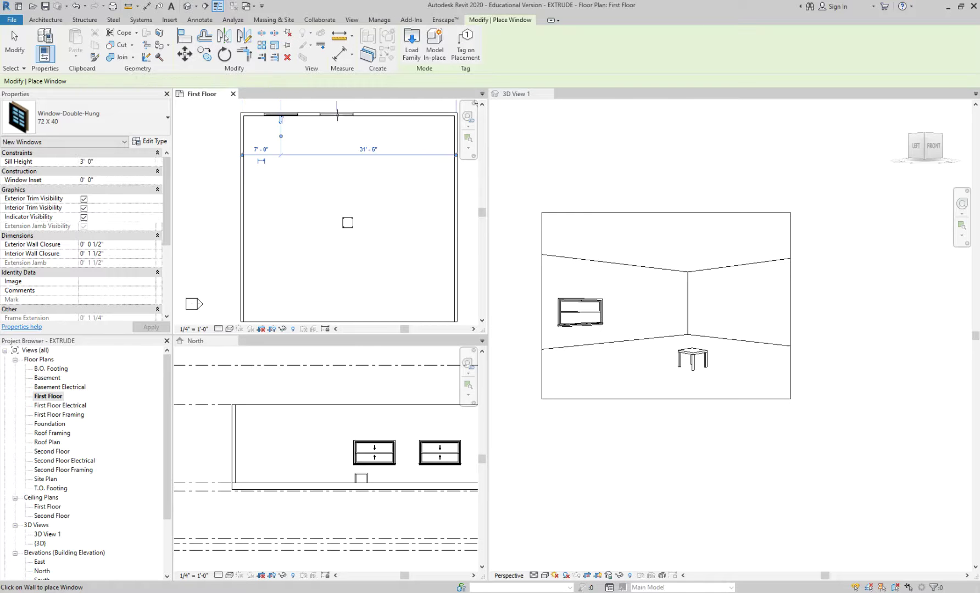
pyautogui.click(325, 114)
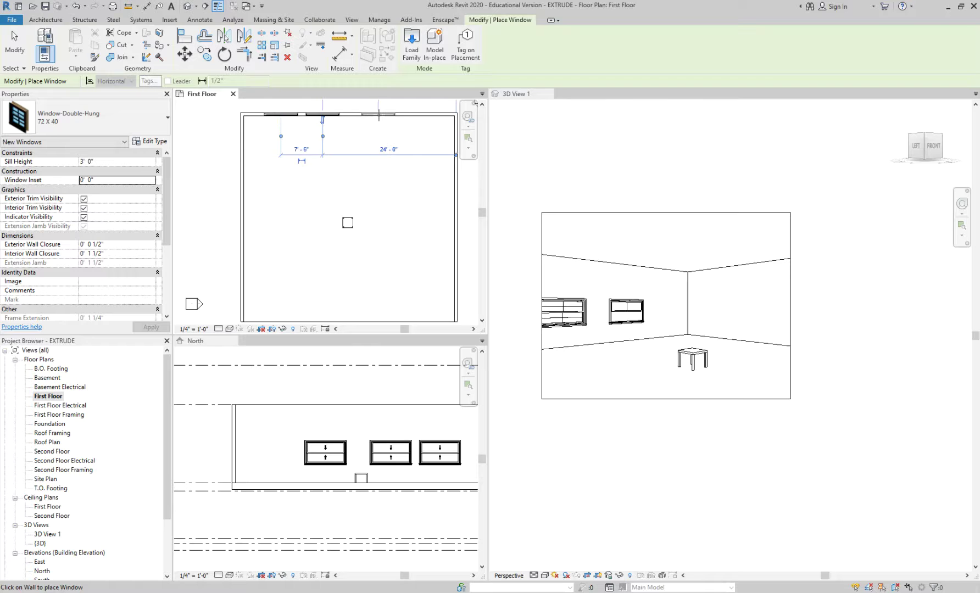
pyautogui.click(378, 114)
pyautogui.scroll(-1, 413, 177)
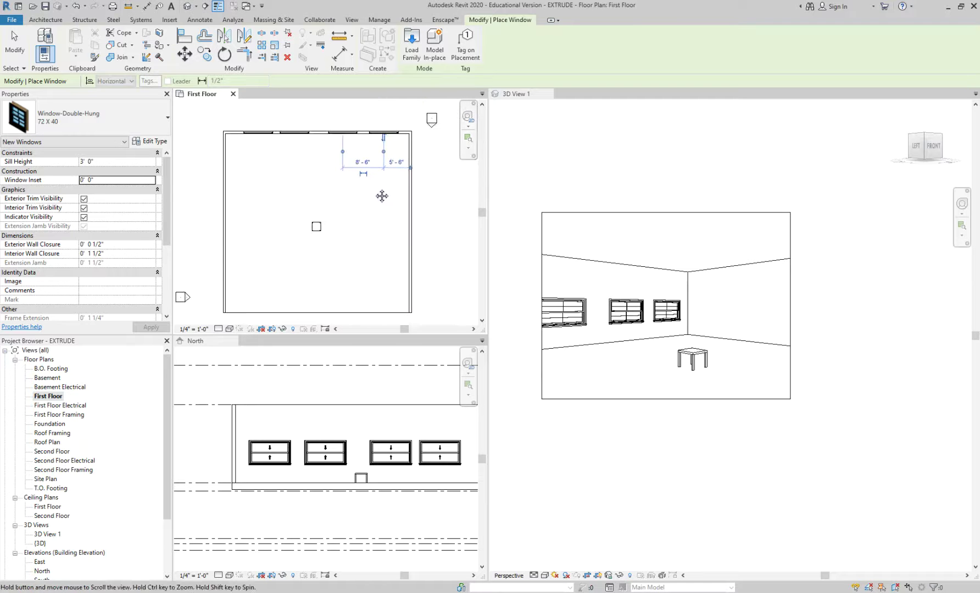
# Place two 72 X 40 windows in the east wall, about 5' and 15' from the north corner, and end window placement
pyautogui.click(409, 148)
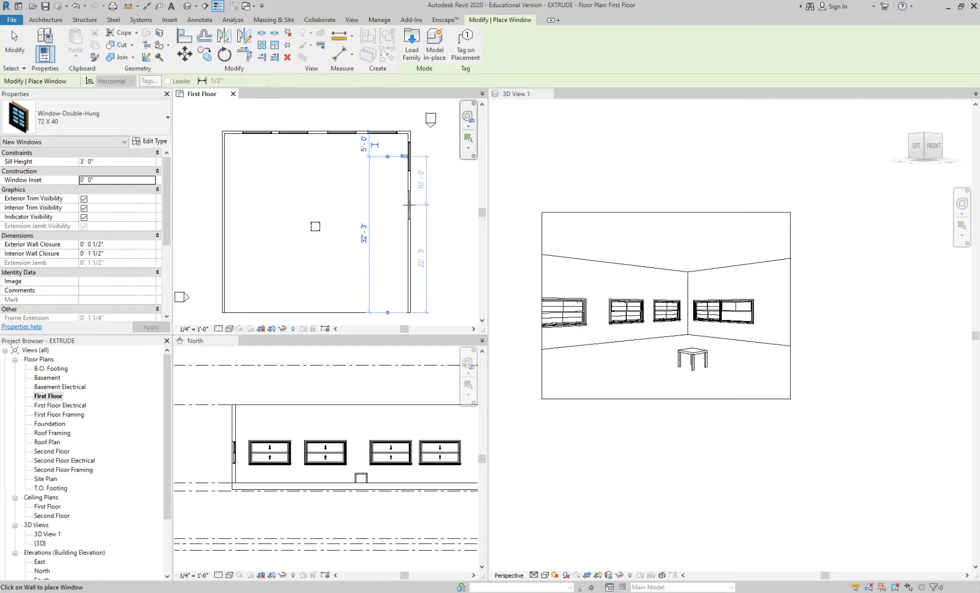
pyautogui.click(409, 204)
pyautogui.press('Escape')
pyautogui.press('Escape')
# Place an aligned dimension string from the west wall through the centers of the four north-wall windows to the east wall
pyautogui.scroll(3, 285, 247)
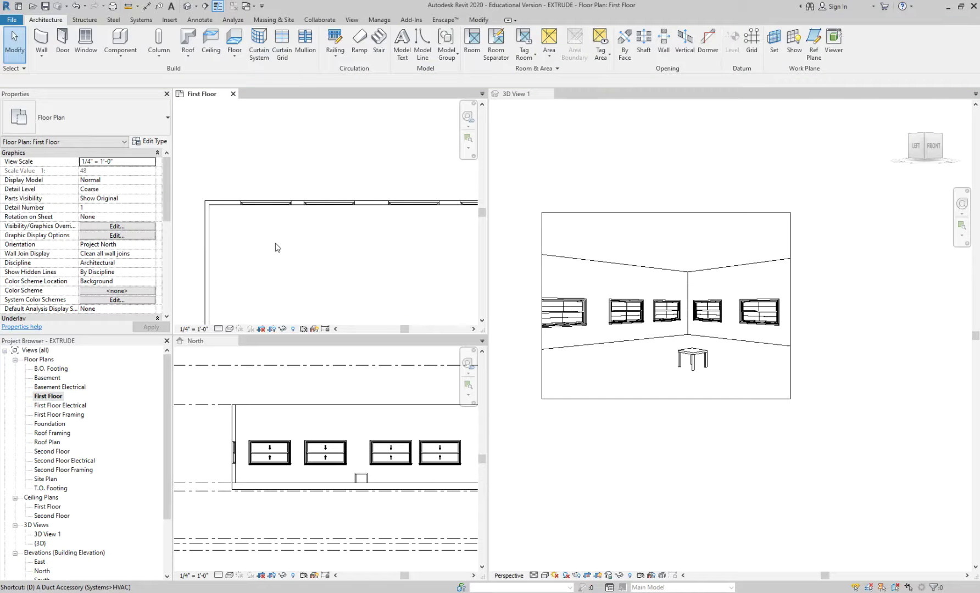
pyautogui.press('d')
pyautogui.press('i')
pyautogui.click(208, 220)
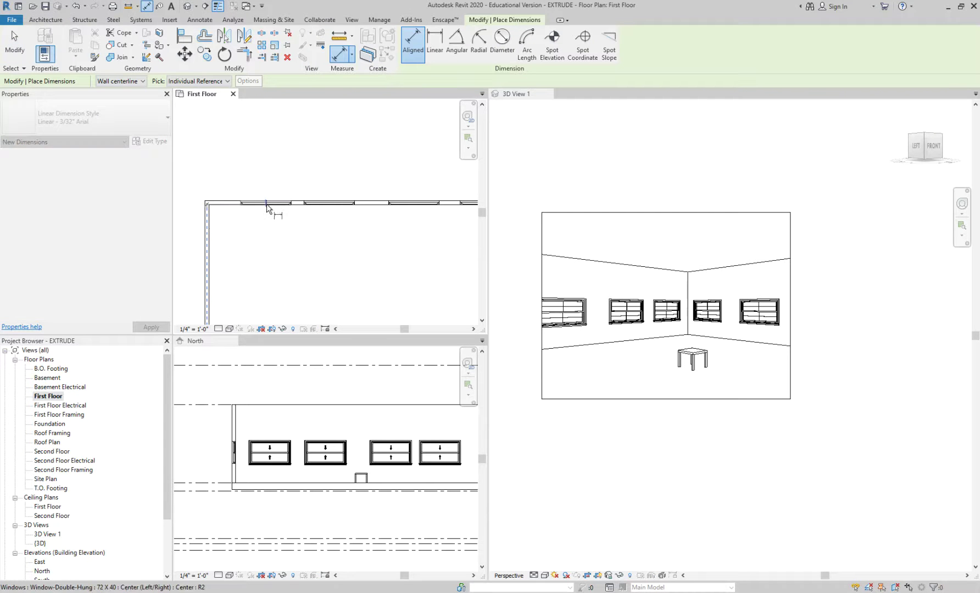
pyautogui.scroll(-2, 330, 211)
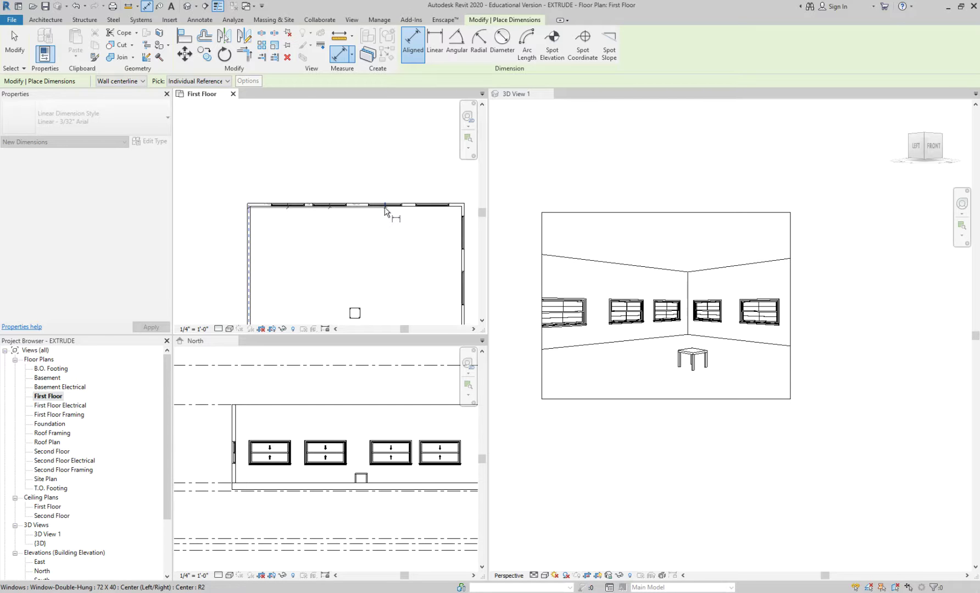
pyautogui.click(433, 207)
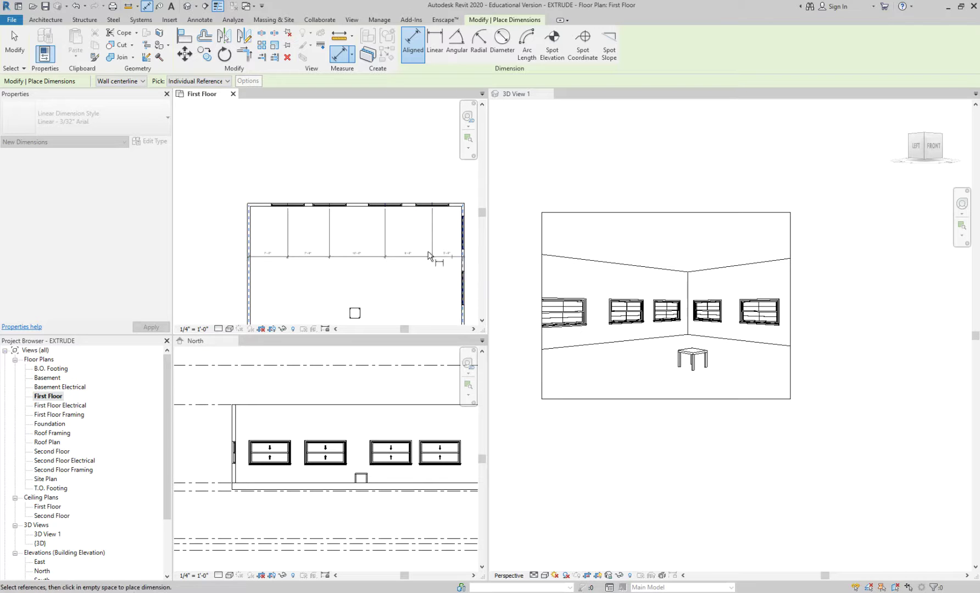
pyautogui.scroll(2, 373, 259)
pyautogui.click(364, 244)
# Make the dimension string's segments equal to space the north-wall windows evenly, and delete the dimension string
pyautogui.click(346, 224)
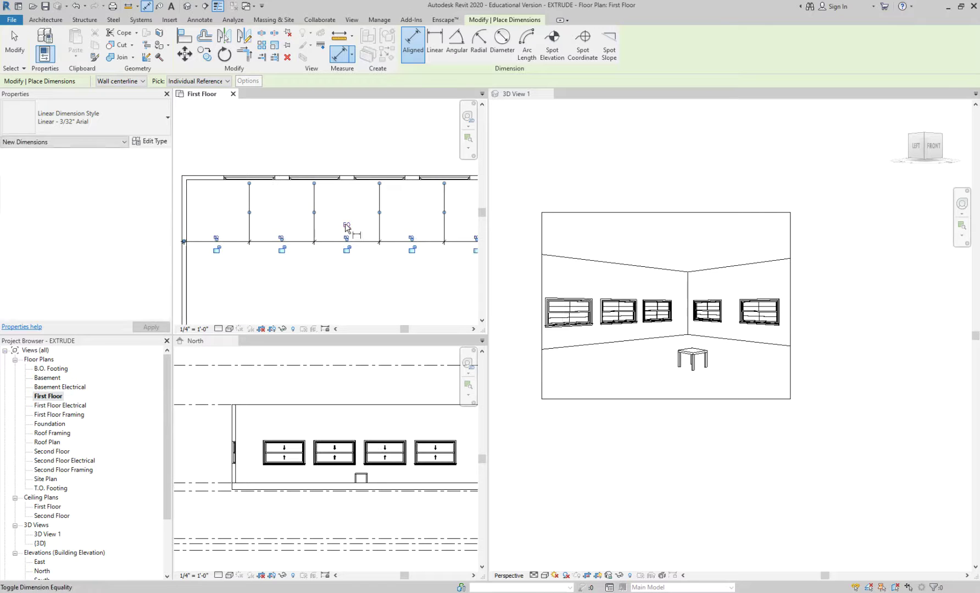
pyautogui.scroll(-2, 362, 231)
pyautogui.press('Escape')
pyautogui.press('Escape')
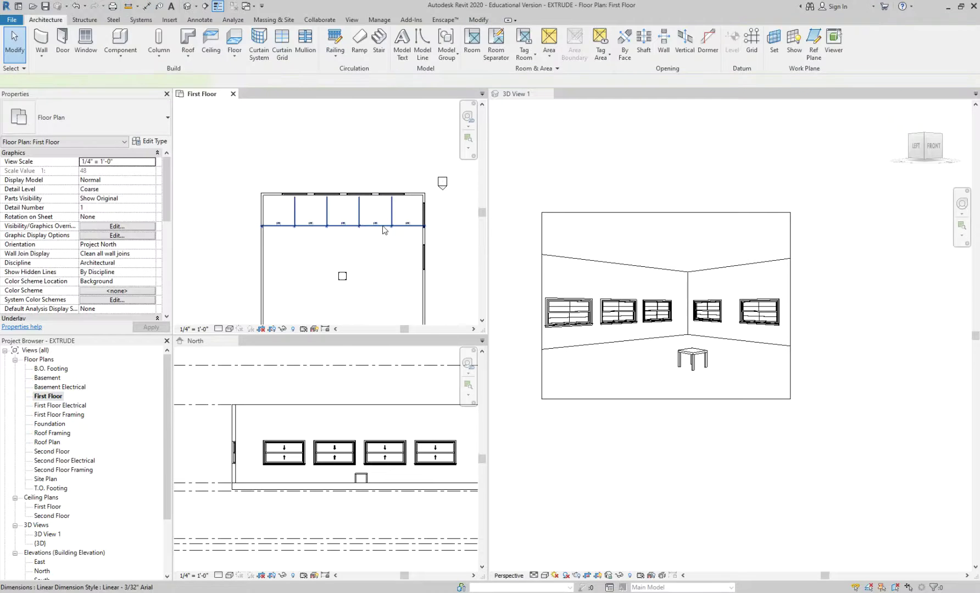
pyautogui.click(383, 230)
pyautogui.press('Delete')
pyautogui.click(886, 580)
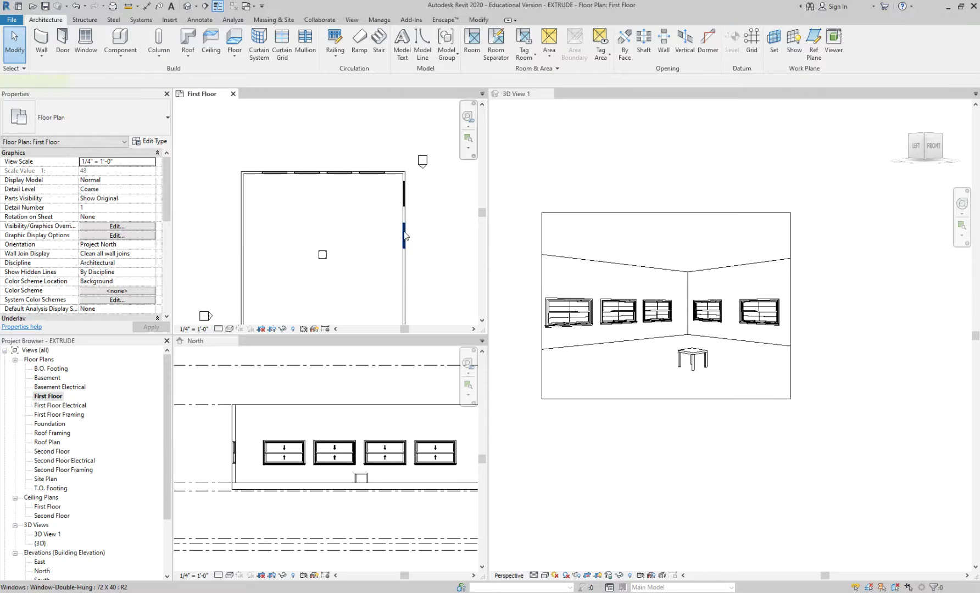
# Delete the northern window in the east wall and the third window from the west in the north wall
pyautogui.click(405, 236)
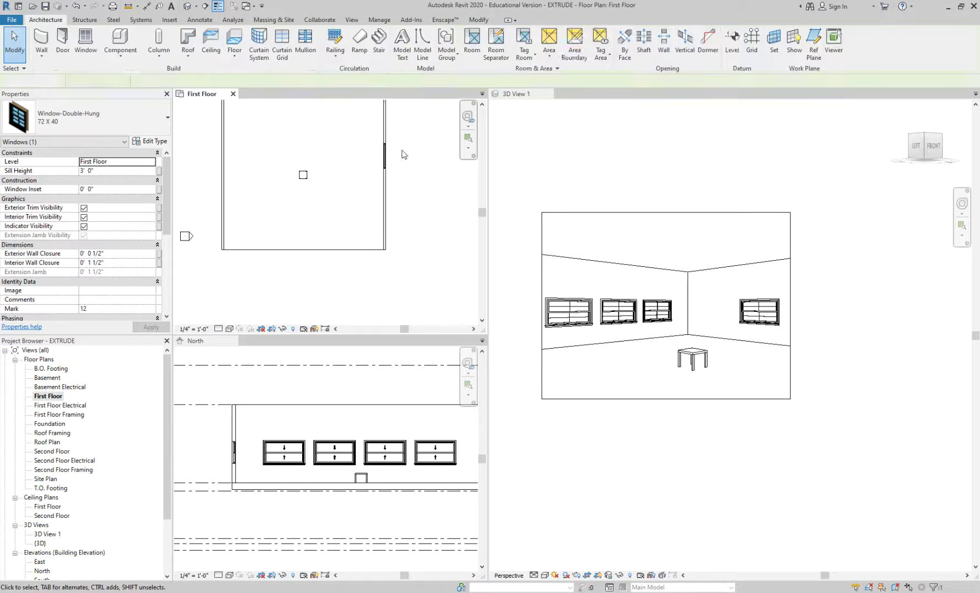
pyautogui.click(415, 218)
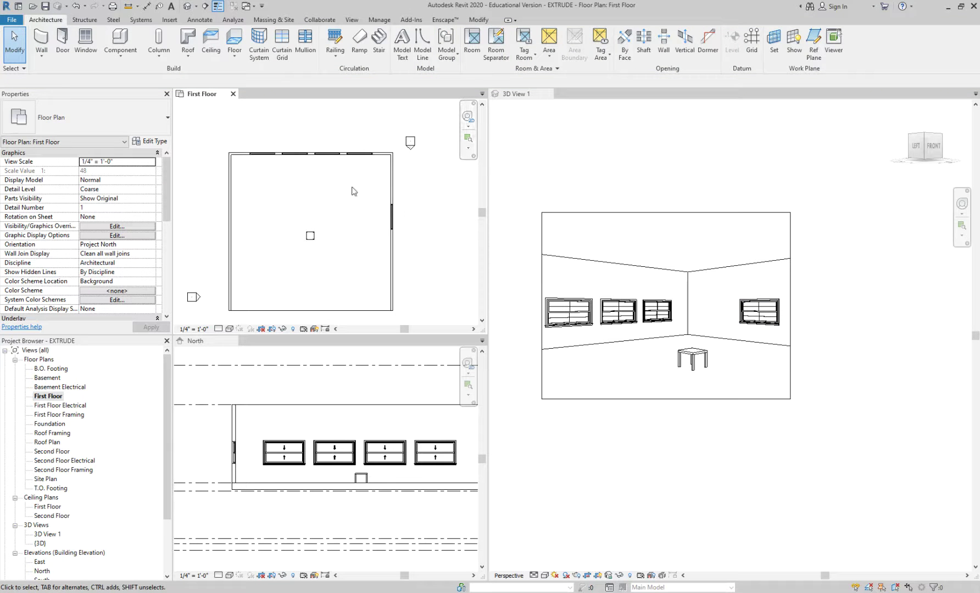
pyautogui.click(325, 154)
pyautogui.press('Delete')
pyautogui.scroll(2, 297, 176)
pyautogui.moveTo(295, 179); pyautogui.dragTo(310, 225, button='middle')
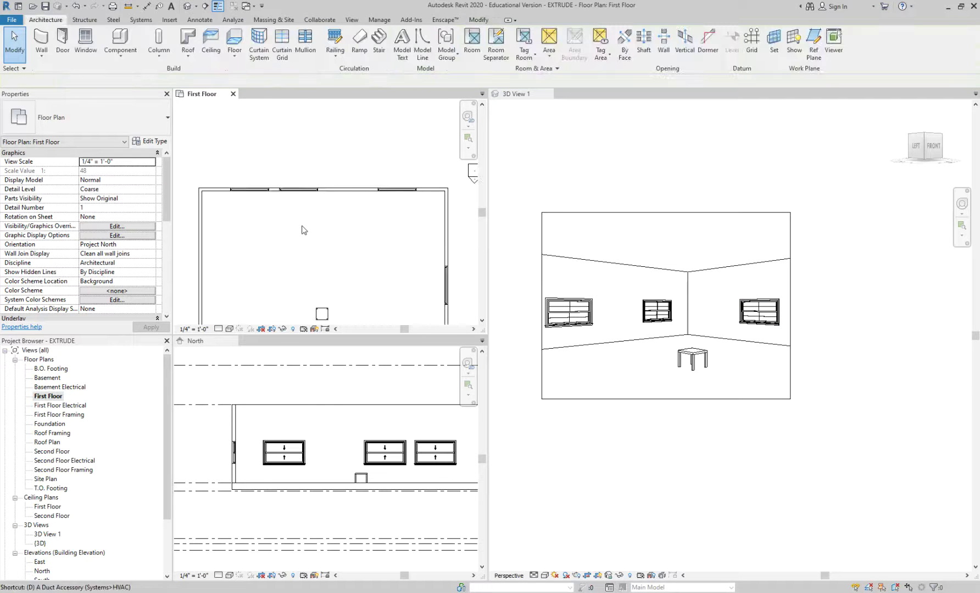
# Place an aligned dimension string from the west wall through the centers of the three north-wall windows to the east wall
pyautogui.press('d')
pyautogui.press('i')
pyautogui.click(248, 193)
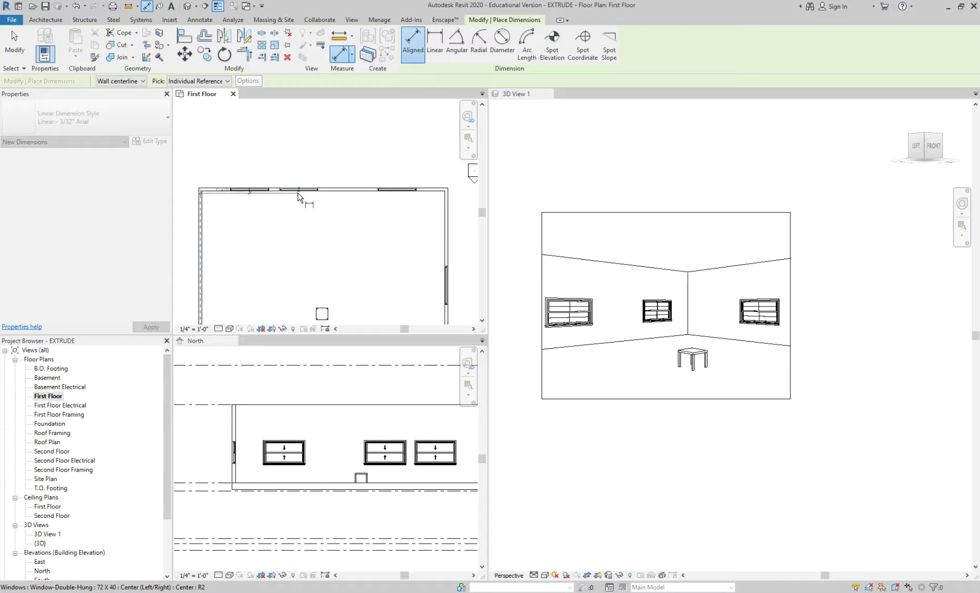
pyautogui.click(403, 212)
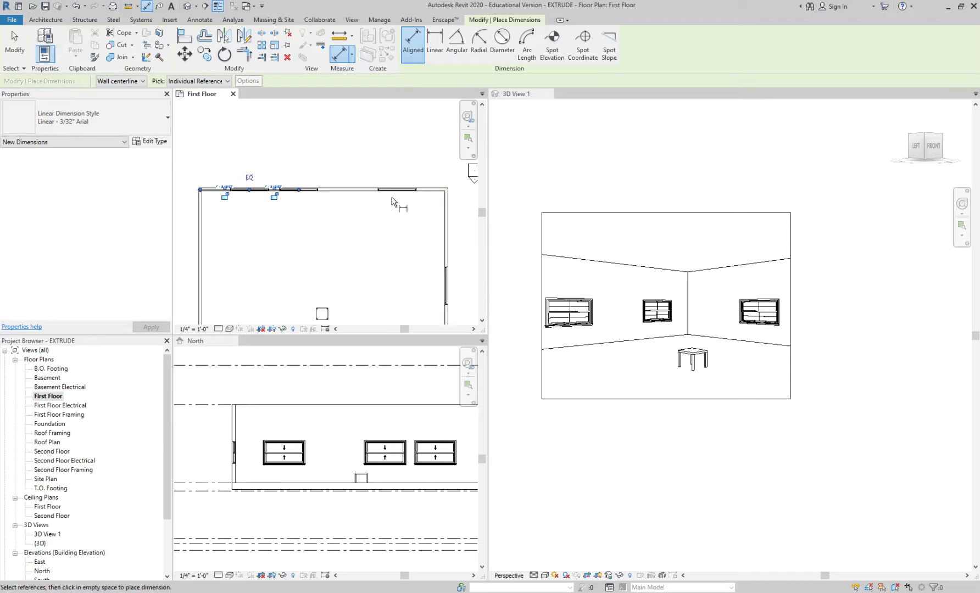
pyautogui.hotkey('ctrl', 'z')
pyautogui.click(201, 222)
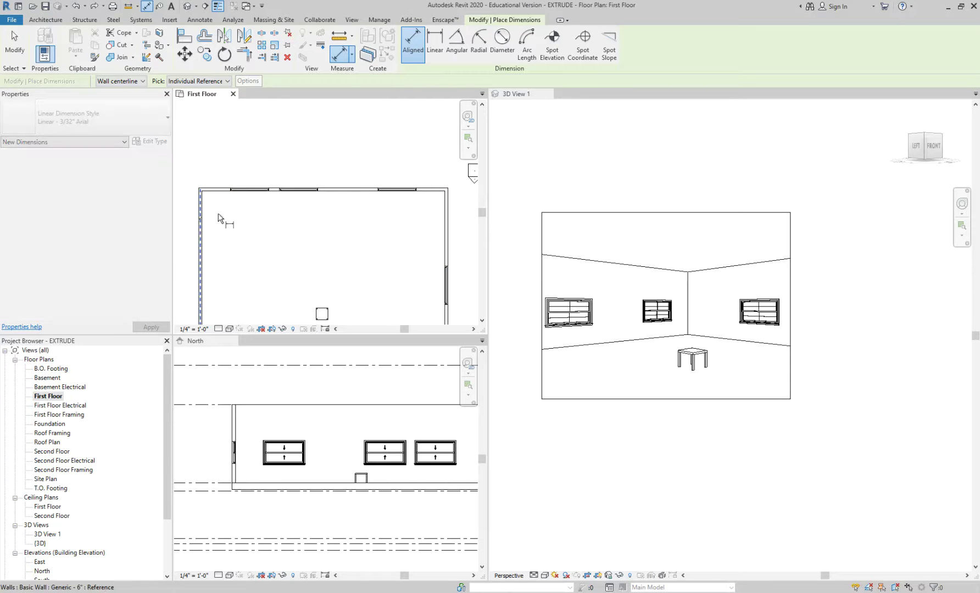
pyautogui.click(300, 193)
pyautogui.click(399, 192)
pyautogui.click(447, 247)
pyautogui.click(461, 254)
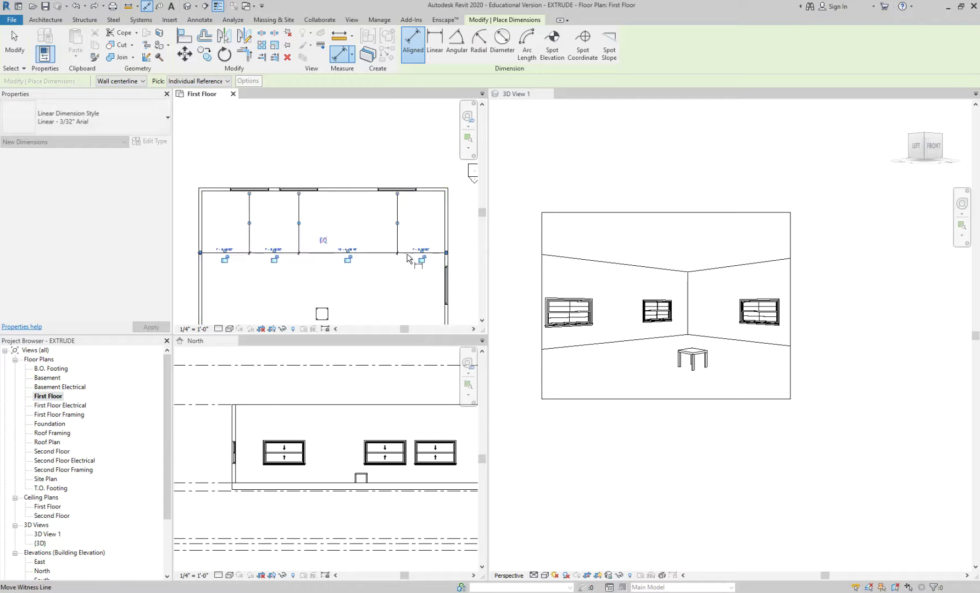
# Make the dimension string's segments equal to space the three north-wall windows evenly, and delete the string with its constraints removed
pyautogui.click(323, 239)
pyautogui.press('Escape')
pyautogui.press('Escape')
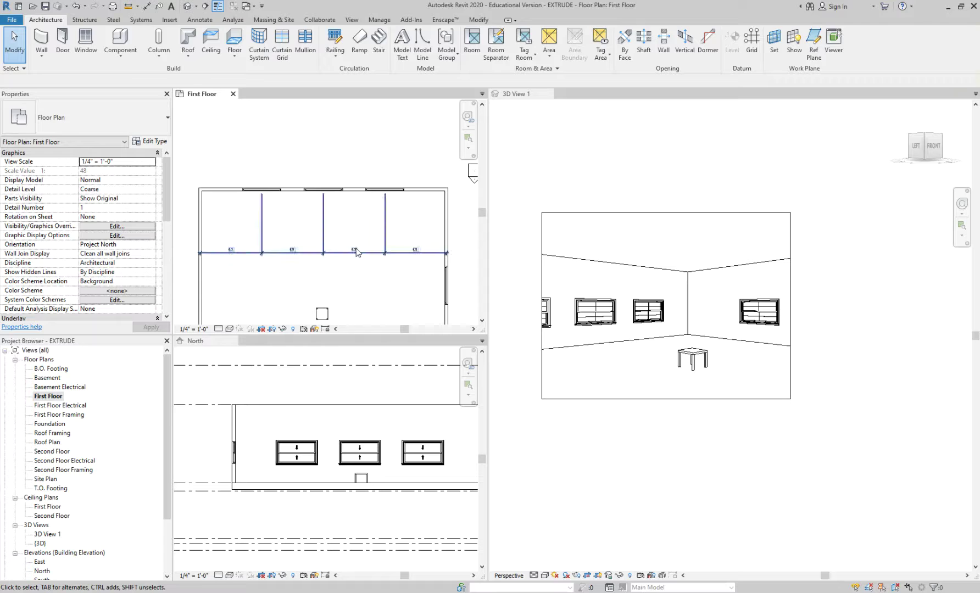
pyautogui.click(358, 256)
pyautogui.press('Delete')
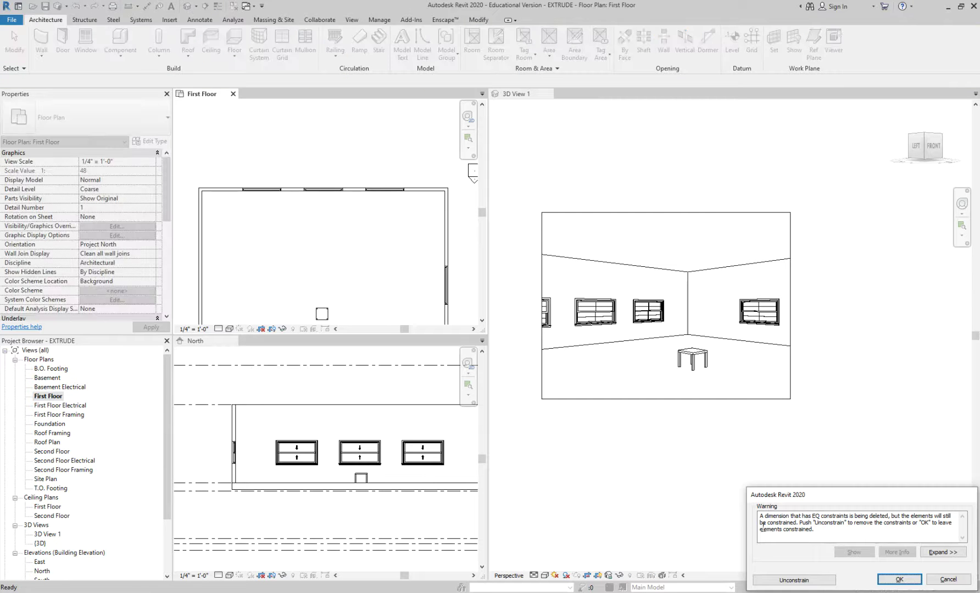
pyautogui.click(813, 584)
# Sketch a rectangular GWB on Furring ceiling over the whole room, with a 9' height offset from First Floor, and finish it
pyautogui.scroll(-2, 345, 245)
pyautogui.moveTo(346, 245); pyautogui.dragTo(340, 214, button='middle')
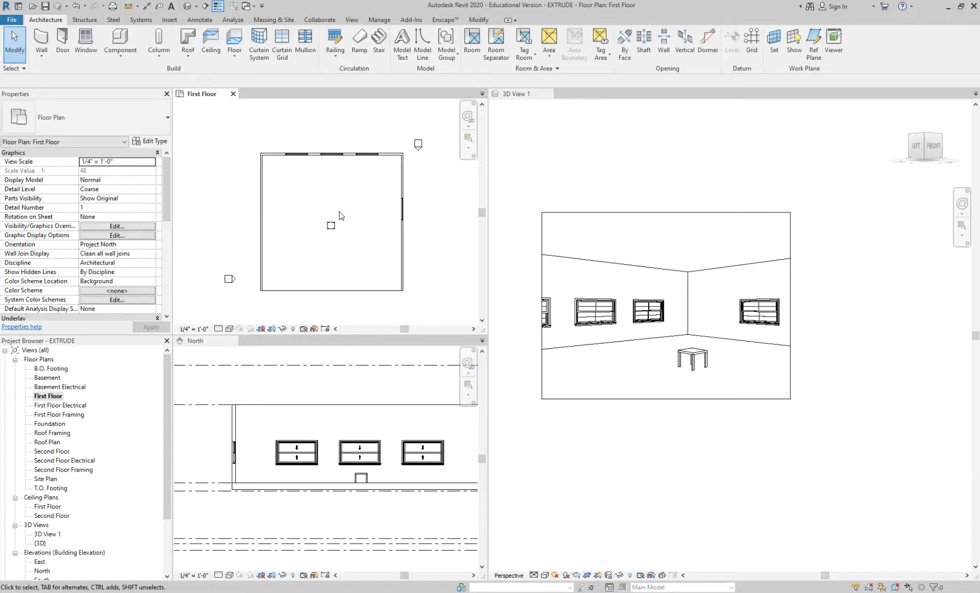
pyautogui.click(211, 41)
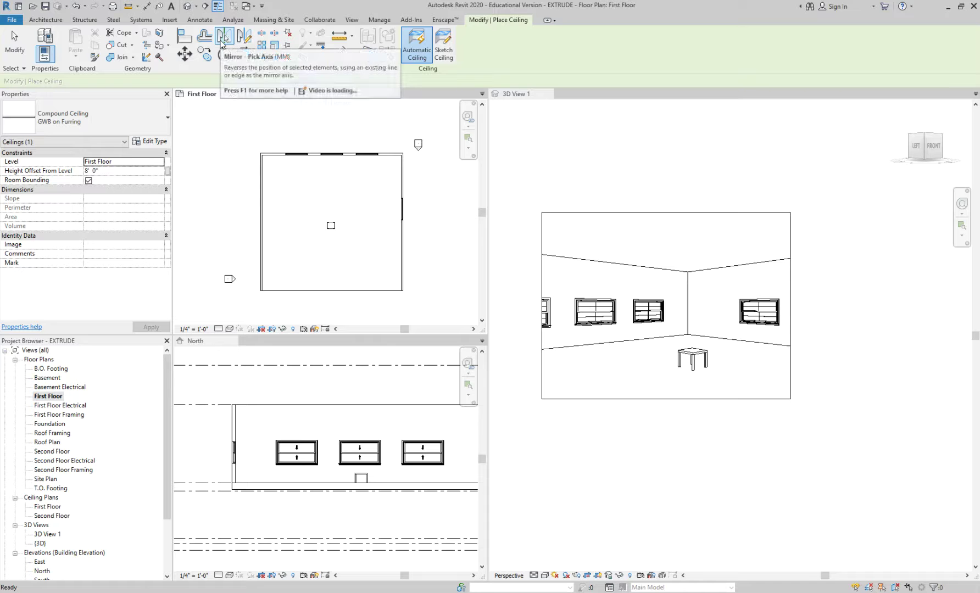
pyautogui.click(104, 172)
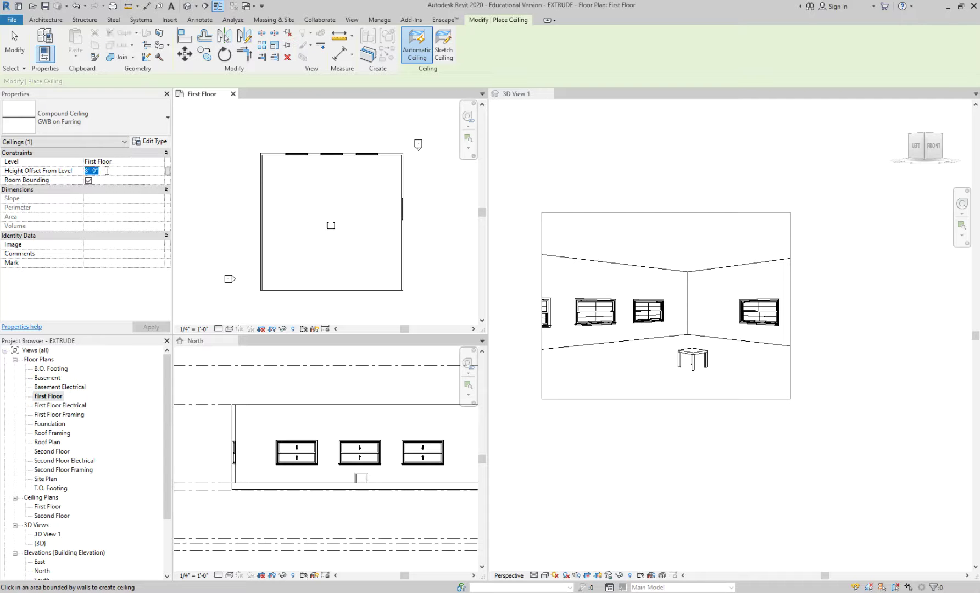
pyautogui.write('9')
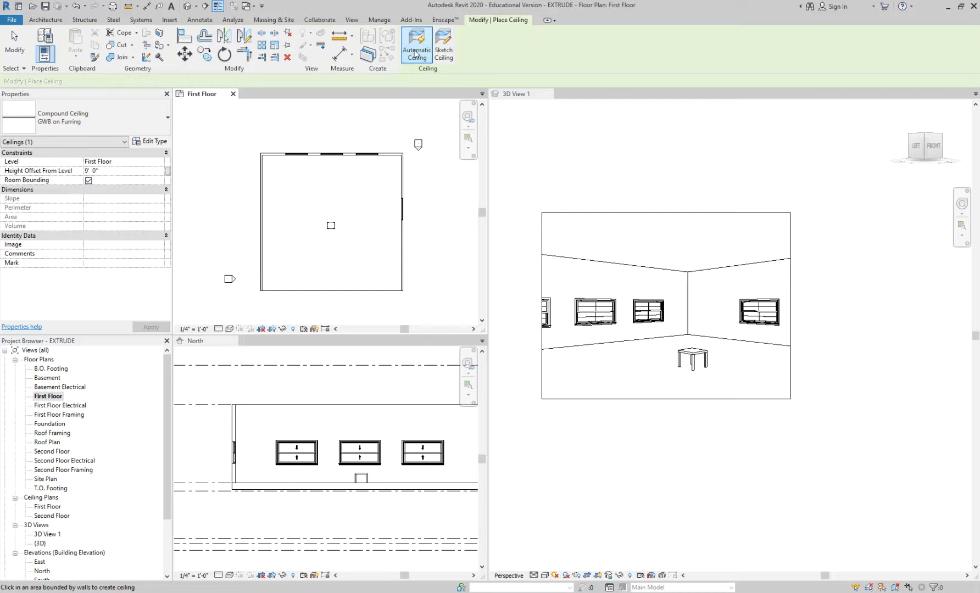
pyautogui.click(440, 51)
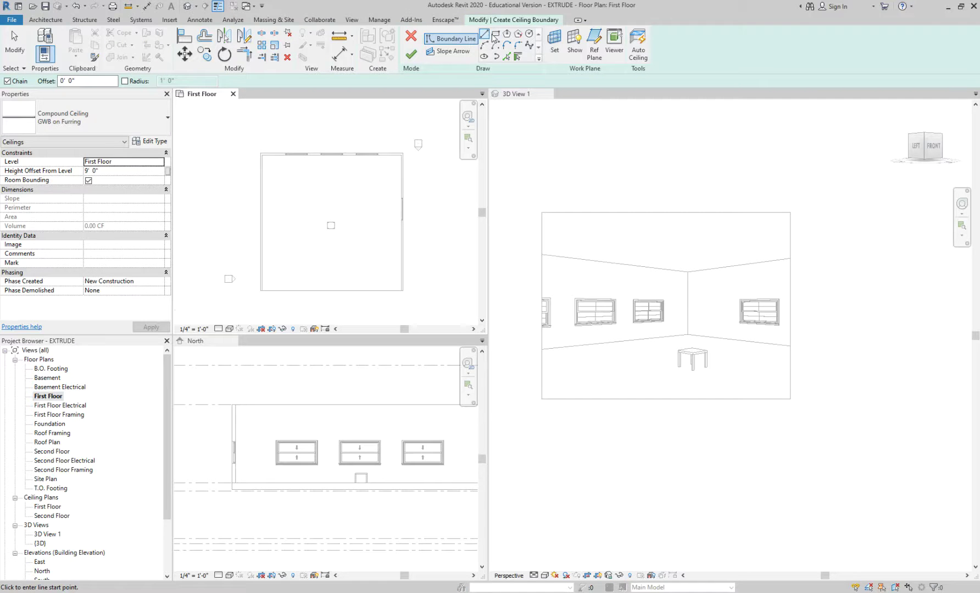
pyautogui.moveTo(330, 208); pyautogui.dragTo(297, 180, button='middle')
pyautogui.click(230, 126)
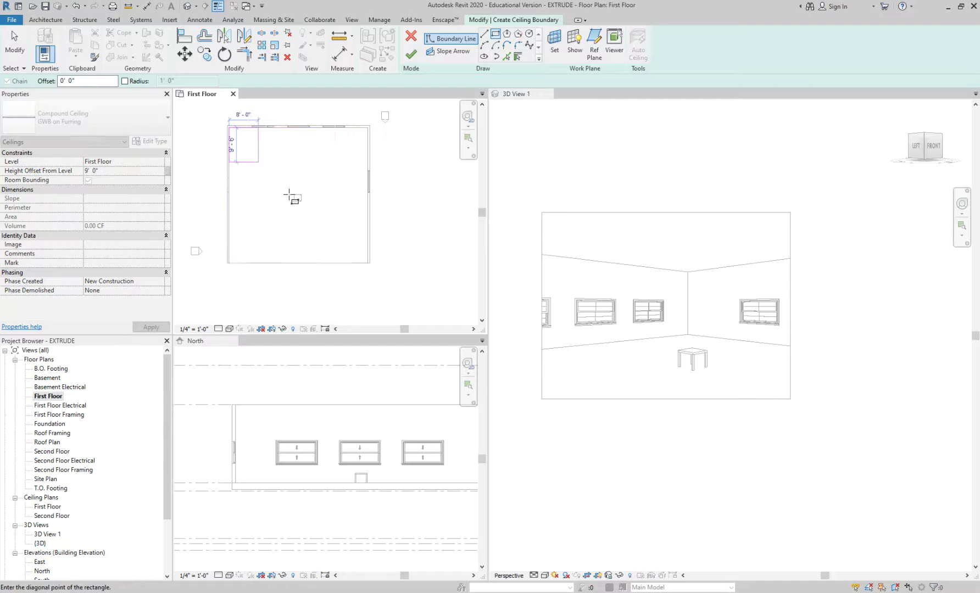
pyautogui.click(368, 263)
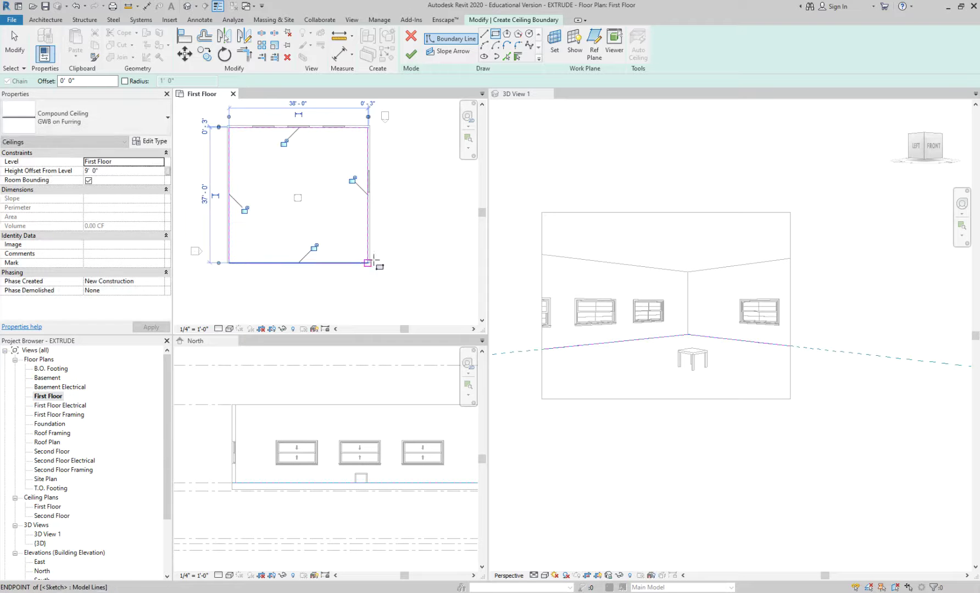
pyautogui.click(411, 54)
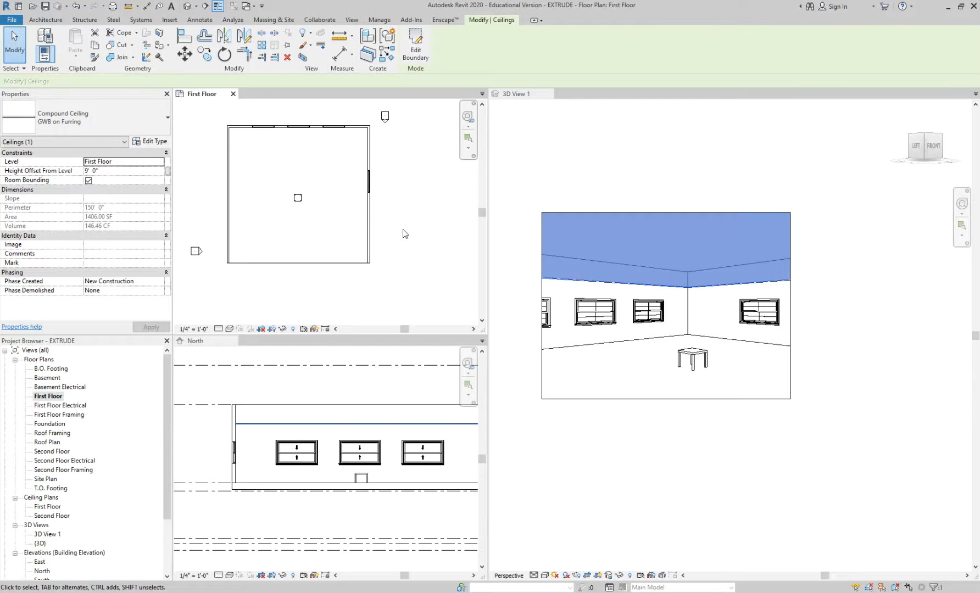
pyautogui.click(405, 234)
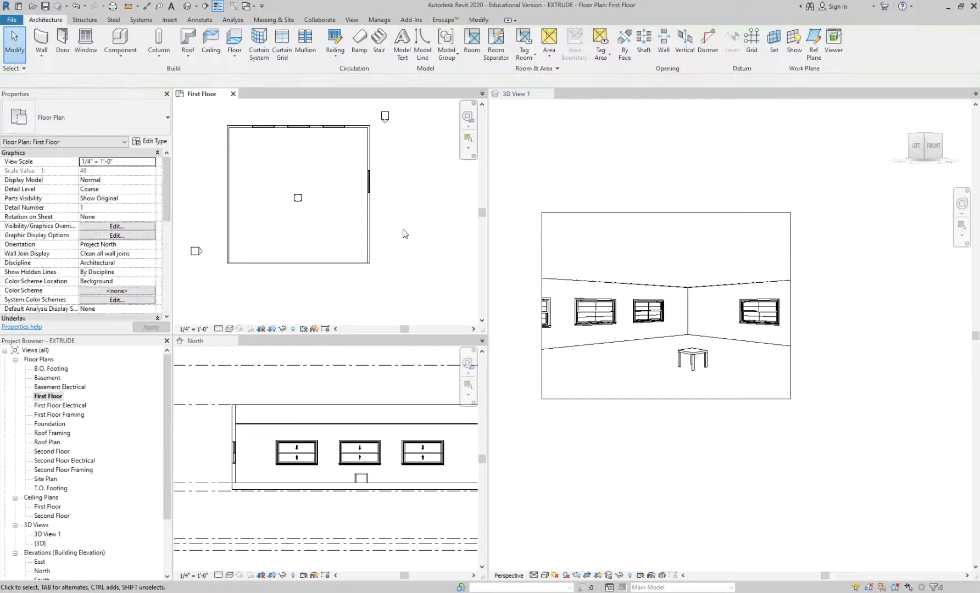
# Set the ceiling's height offset from First Floor to 10'
pyautogui.click(598, 283)
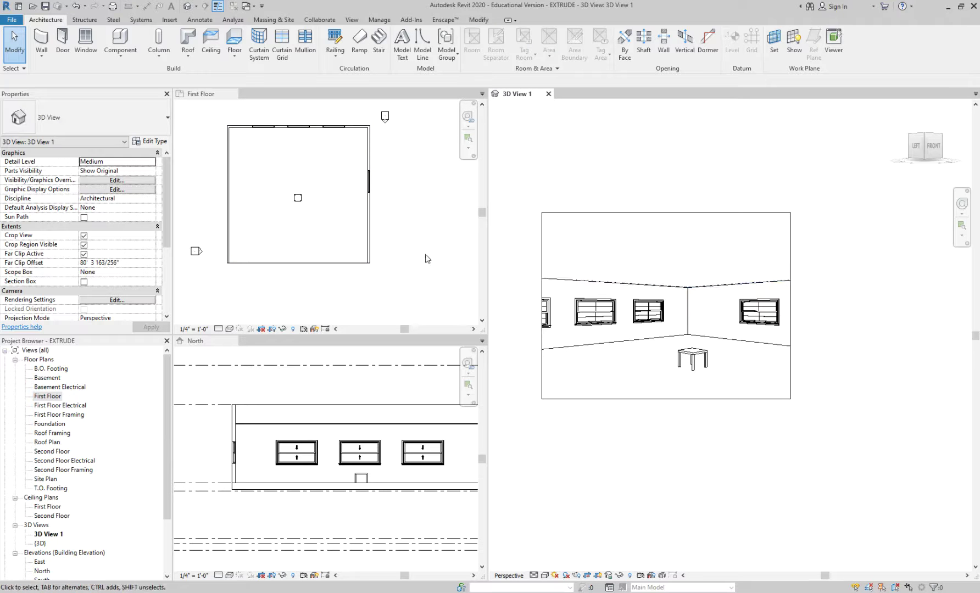
pyautogui.click(711, 286)
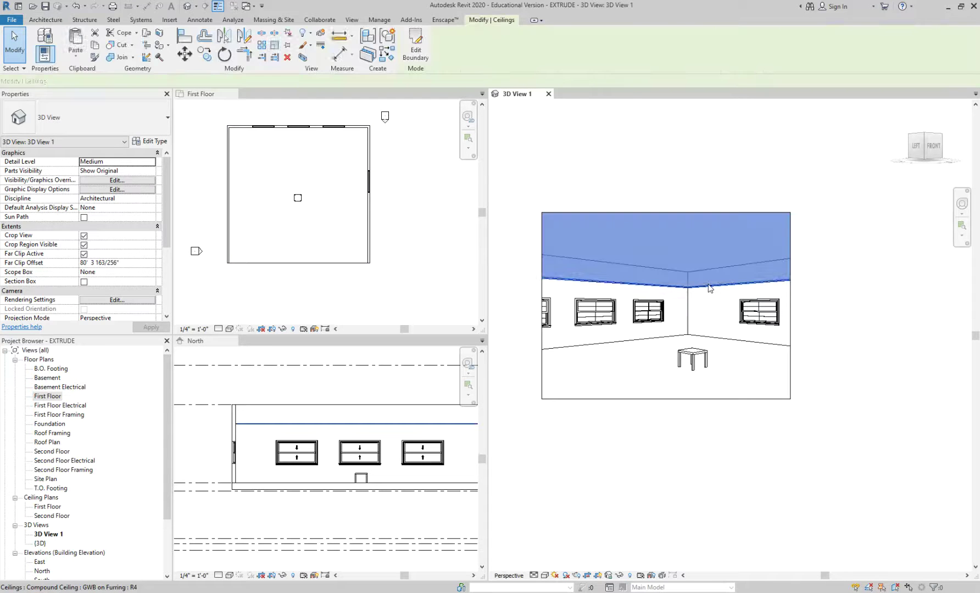
pyautogui.click(125, 171)
pyautogui.write("10'")
pyautogui.press('Return')
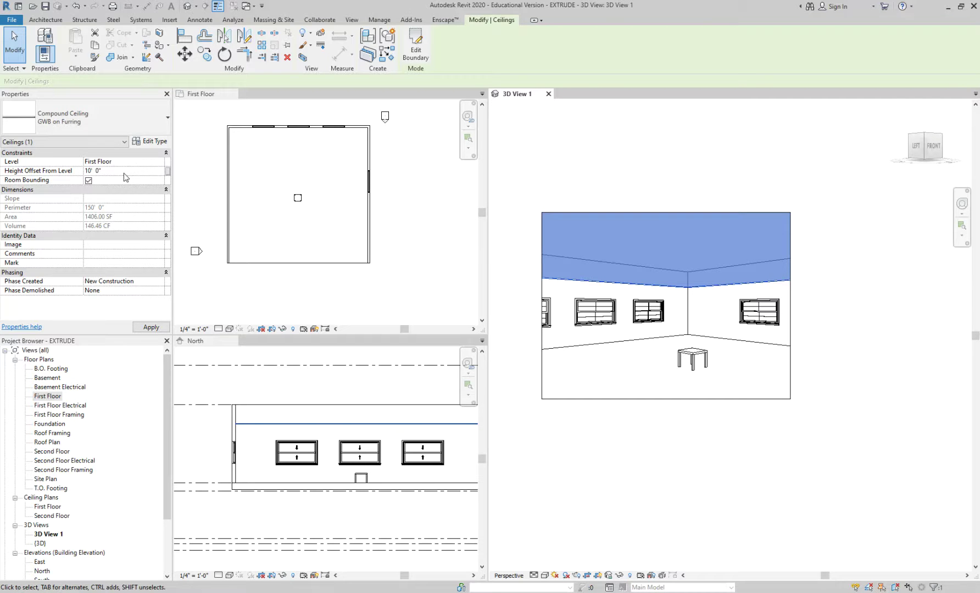
pyautogui.click(632, 163)
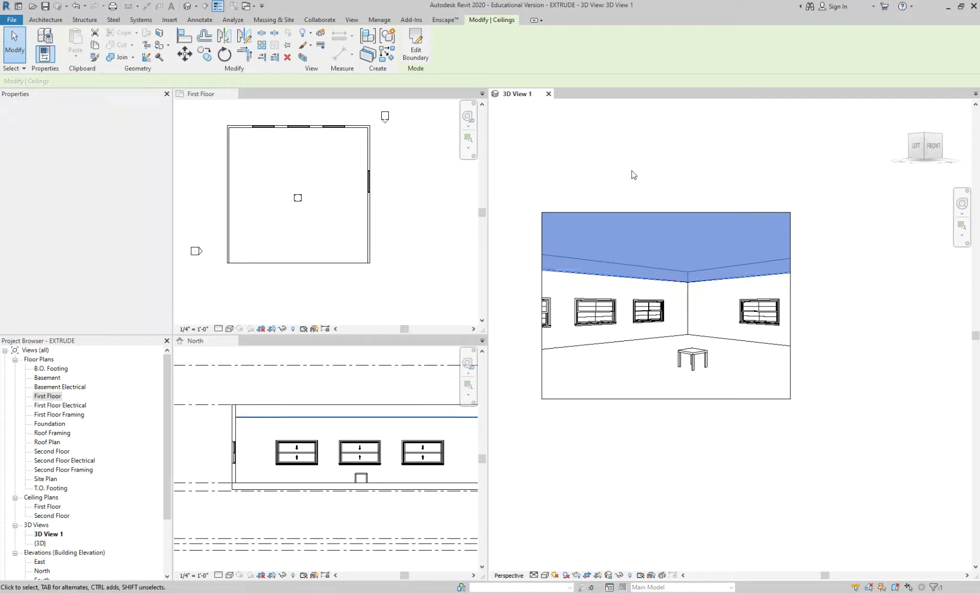
# Adjust all four crop region edges of 3D View 1 to frame the table, two north-wall windows and the east-wall window
pyautogui.click(768, 400)
pyautogui.moveTo(791, 306); pyautogui.dragTo(839, 306)
pyautogui.moveTo(691, 400); pyautogui.dragTo(691, 446)
pyautogui.moveTo(542, 330); pyautogui.dragTo(574, 330)
pyautogui.moveTo(707, 212); pyautogui.dragTo(706, 236)
pyautogui.moveTo(574, 341); pyautogui.dragTo(565, 341)
pyautogui.moveTo(704, 446); pyautogui.dragTo(705, 414)
pyautogui.moveTo(839, 324); pyautogui.dragTo(801, 325)
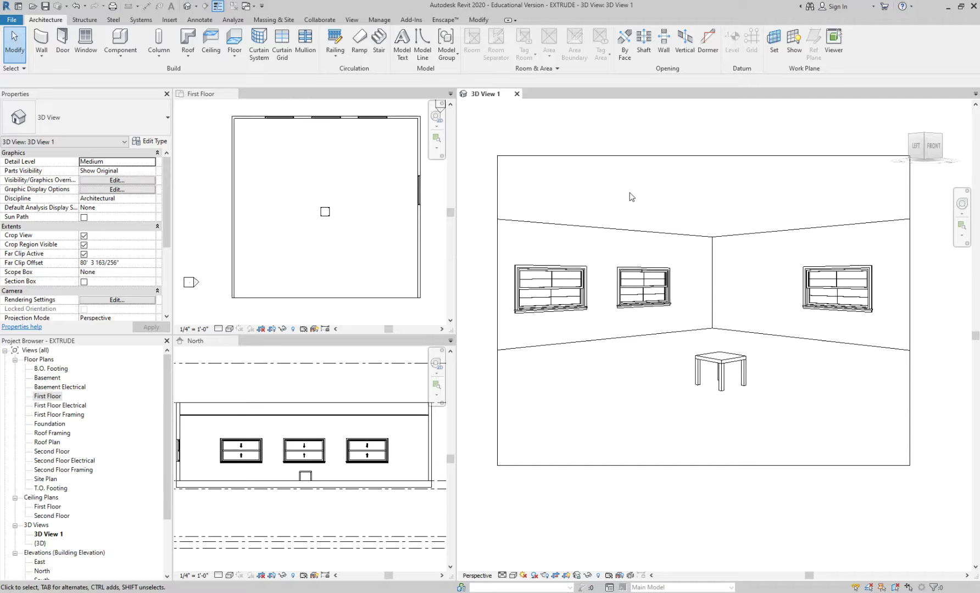
# Preview the camera view in the Ray Trace visual style
pyautogui.moveTo(673, 207); pyautogui.dragTo(651, 197, button='middle')
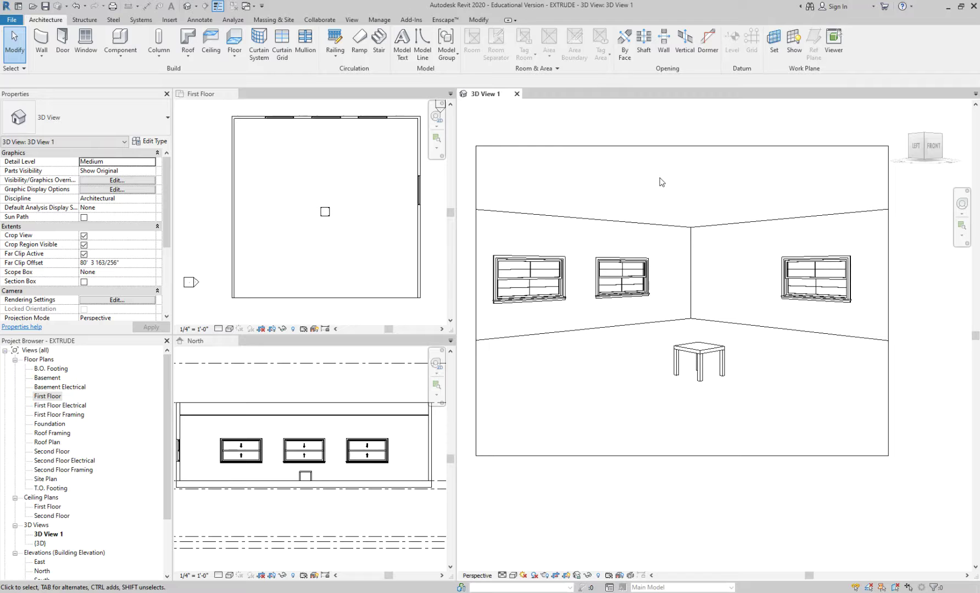
pyautogui.click(354, 21)
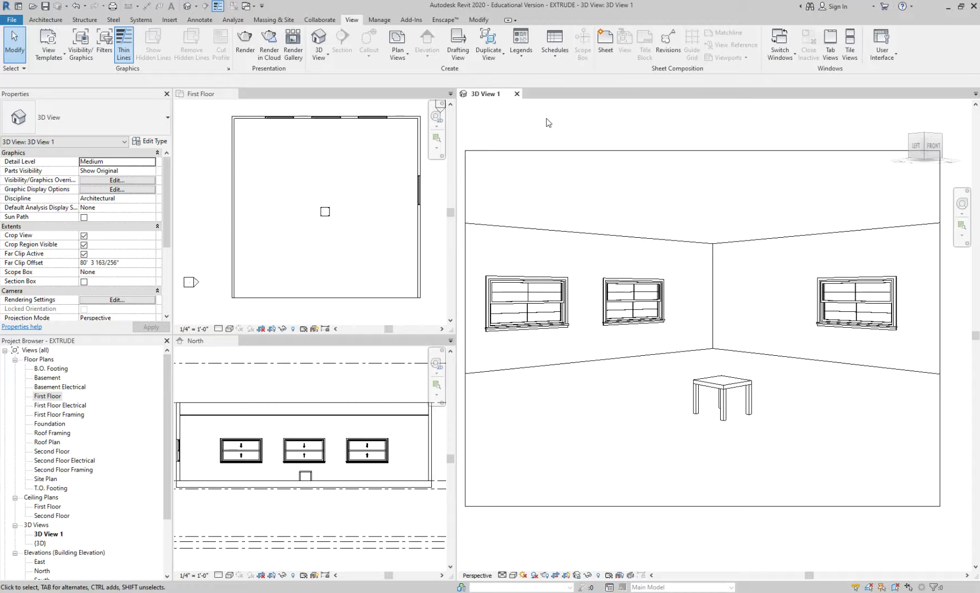
pyautogui.scroll(2, 575, 122)
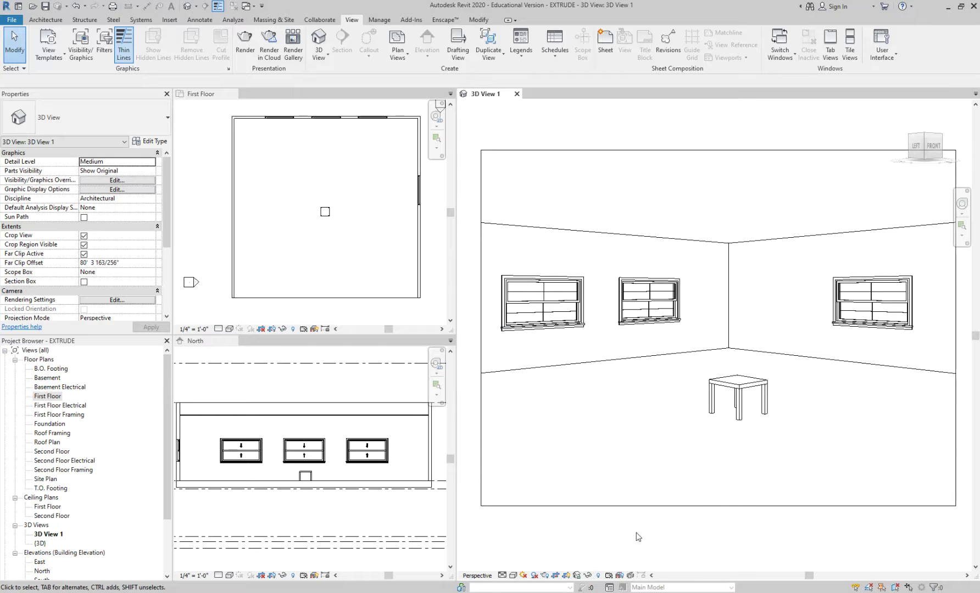
pyautogui.click(513, 575)
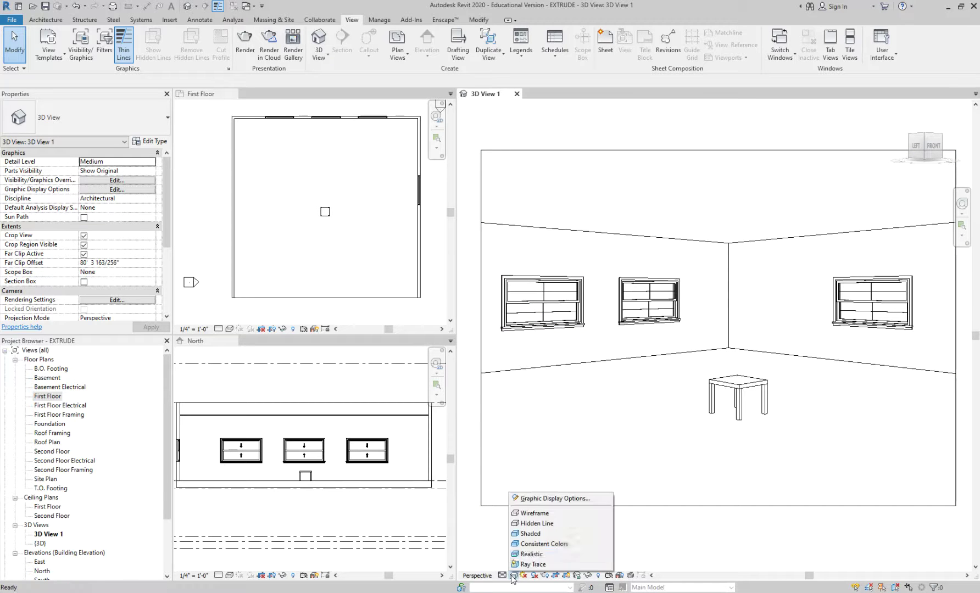
pyautogui.click(538, 566)
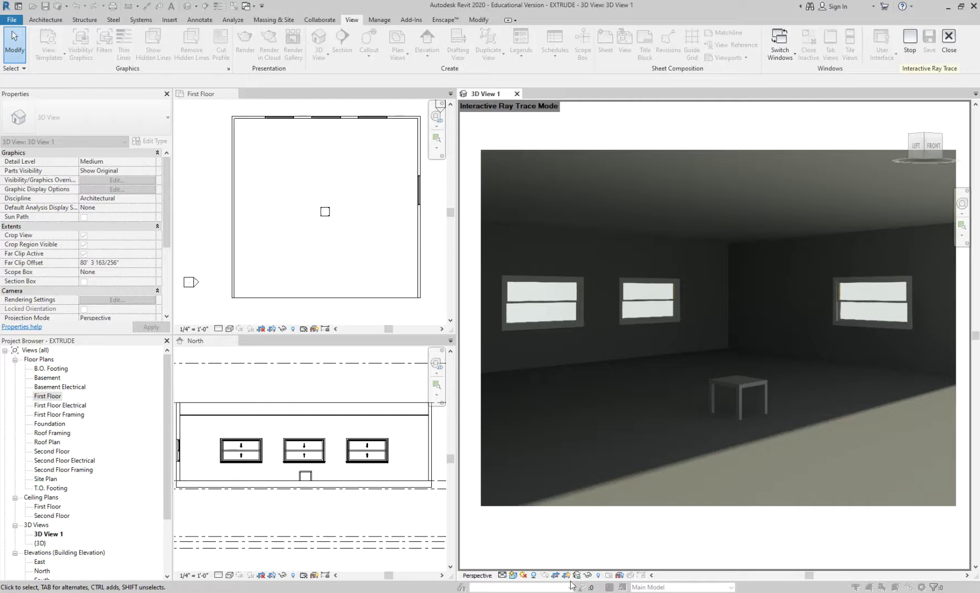
# Change the camera view's visual style to Realistic
pyautogui.click(512, 575)
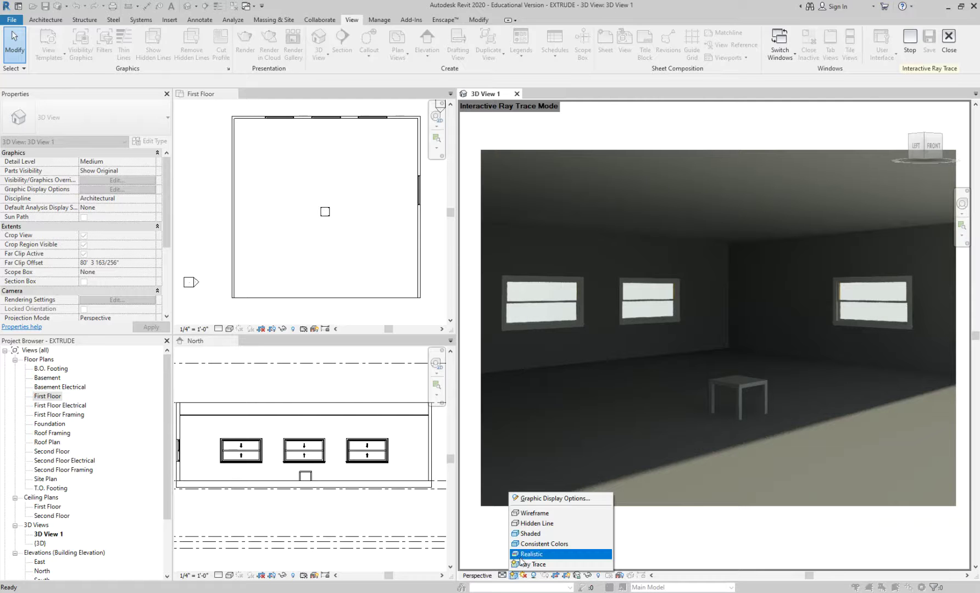
pyautogui.click(523, 555)
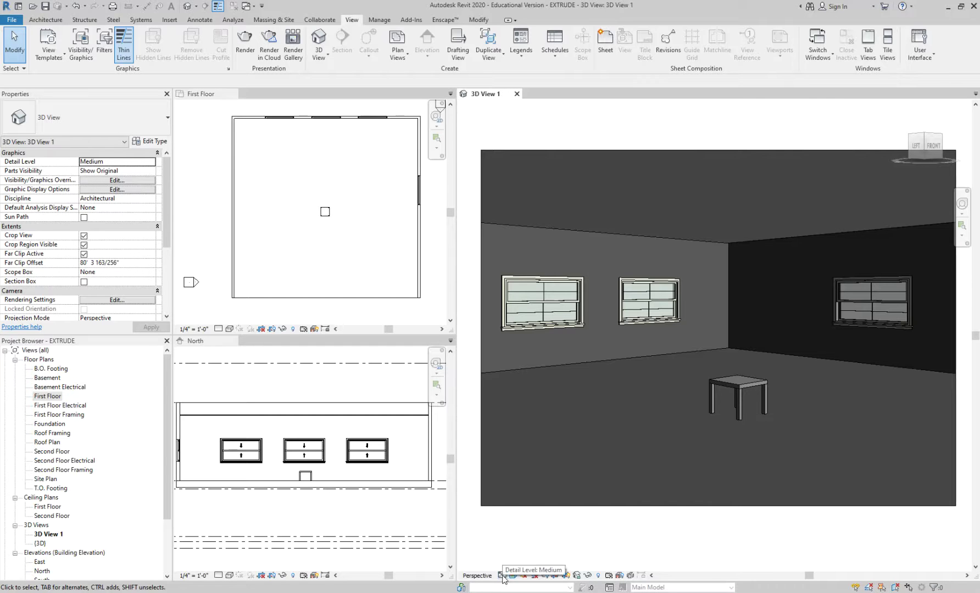
pyautogui.click(512, 575)
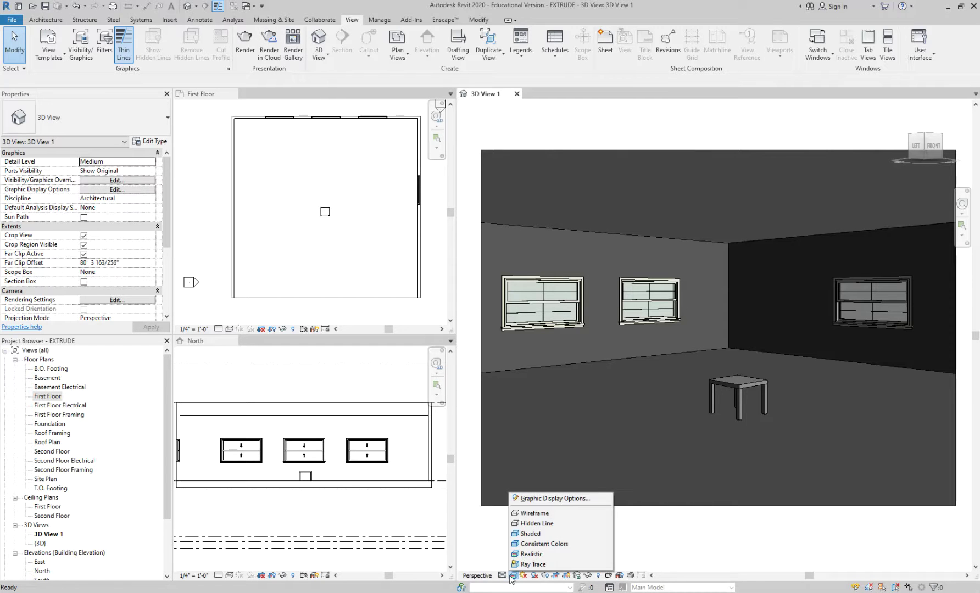
pyautogui.click(538, 555)
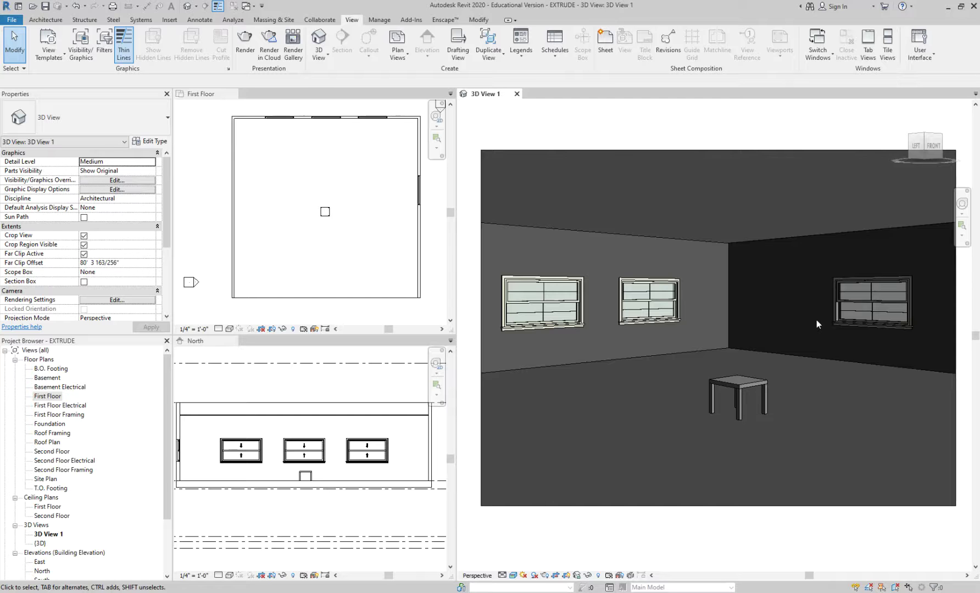
# Orbit the camera view slightly so the room and table are seen from a lower viewpoint
pyautogui.keyDown('shift'); pyautogui.moveTo(812, 321); pyautogui.dragTo(801, 413, button='middle'); pyautogui.keyUp('shift')
pyautogui.scroll(-2, 796, 384)
pyautogui.scroll(2, 774, 422)
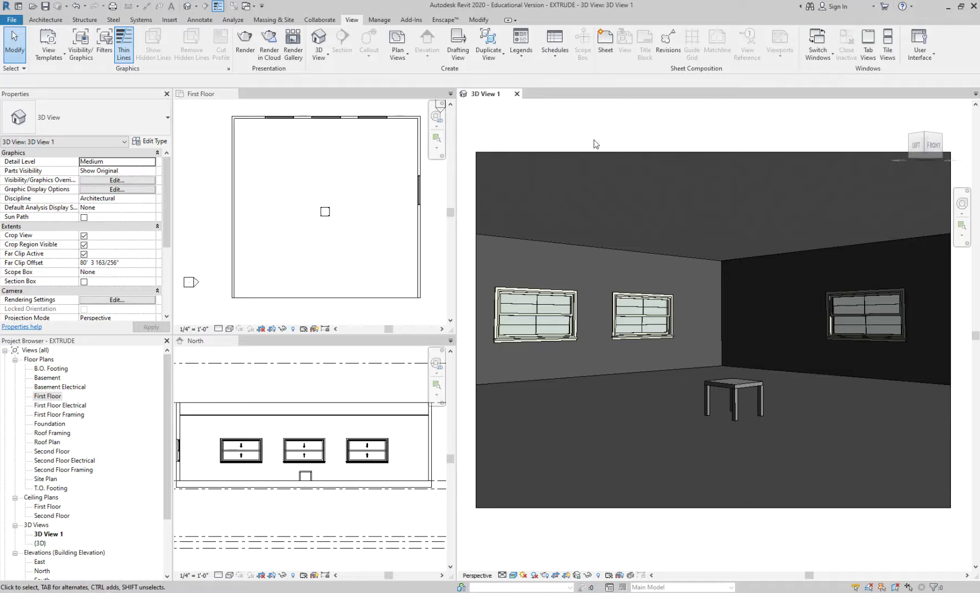
# Render the camera view at Draft quality and screen resolution, with Exterior: Sun only lighting and a Sky: Few Clouds background
pyautogui.click(246, 53)
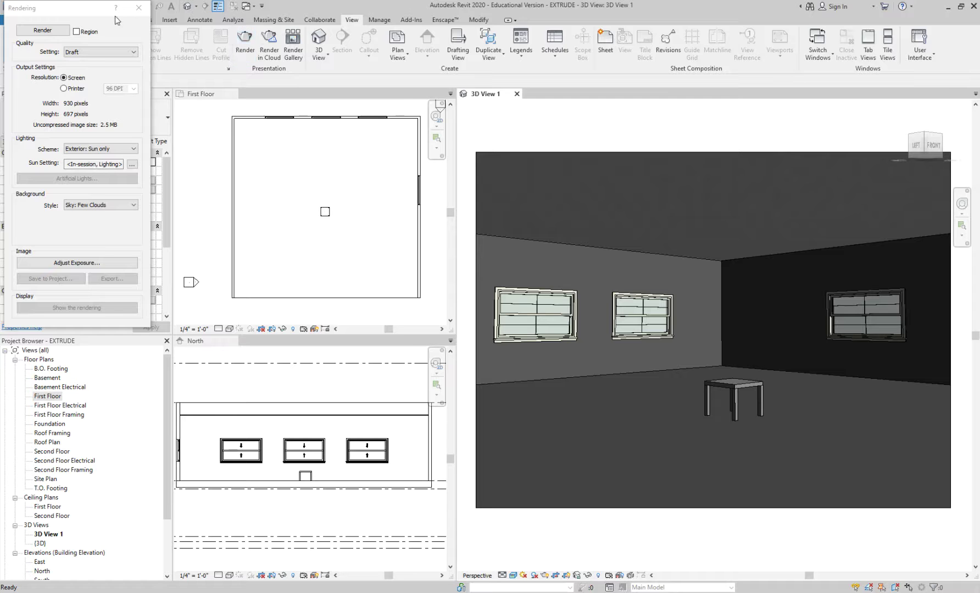
pyautogui.moveTo(90, 10); pyautogui.dragTo(338, 29)
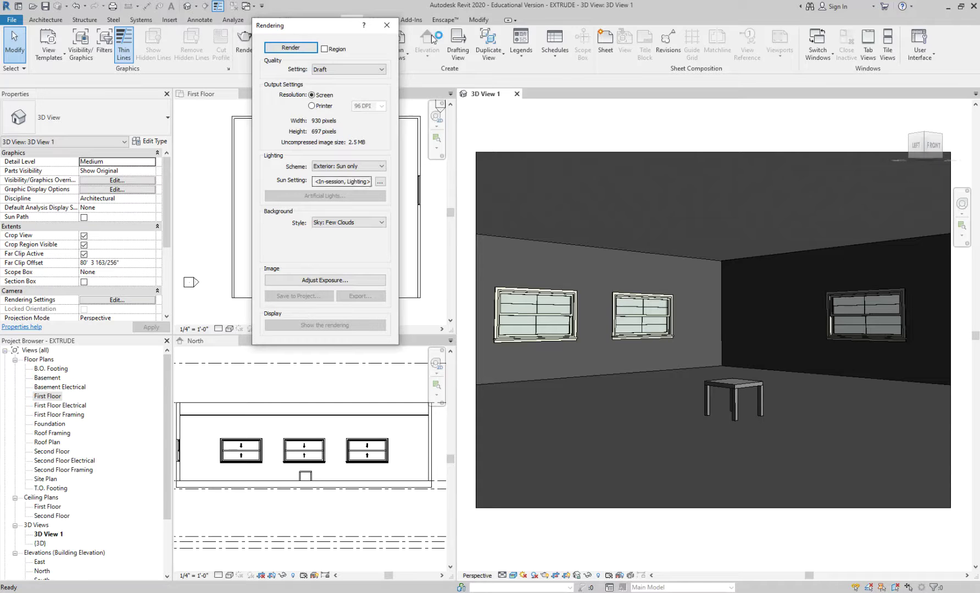
pyautogui.click(387, 25)
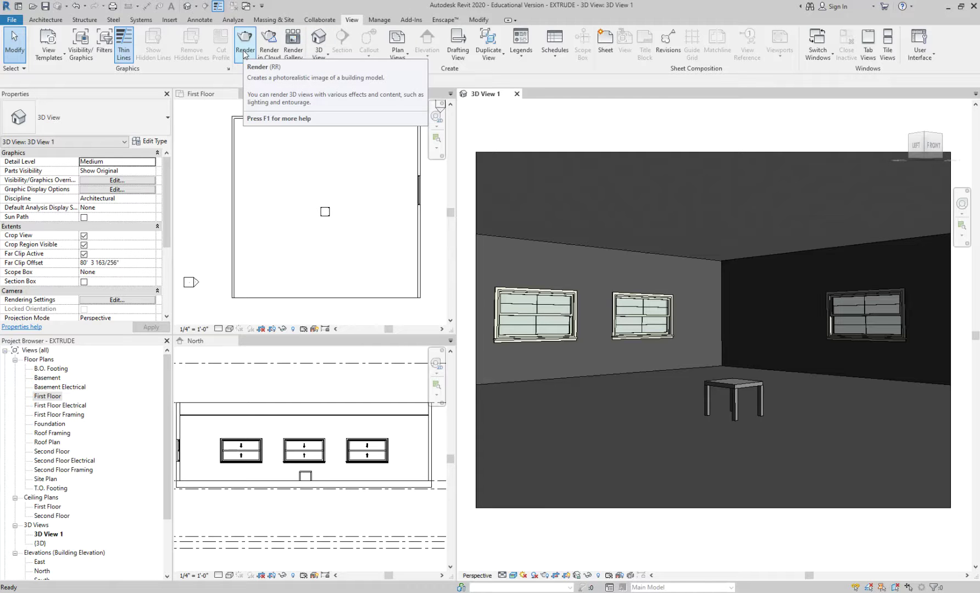
pyautogui.click(245, 53)
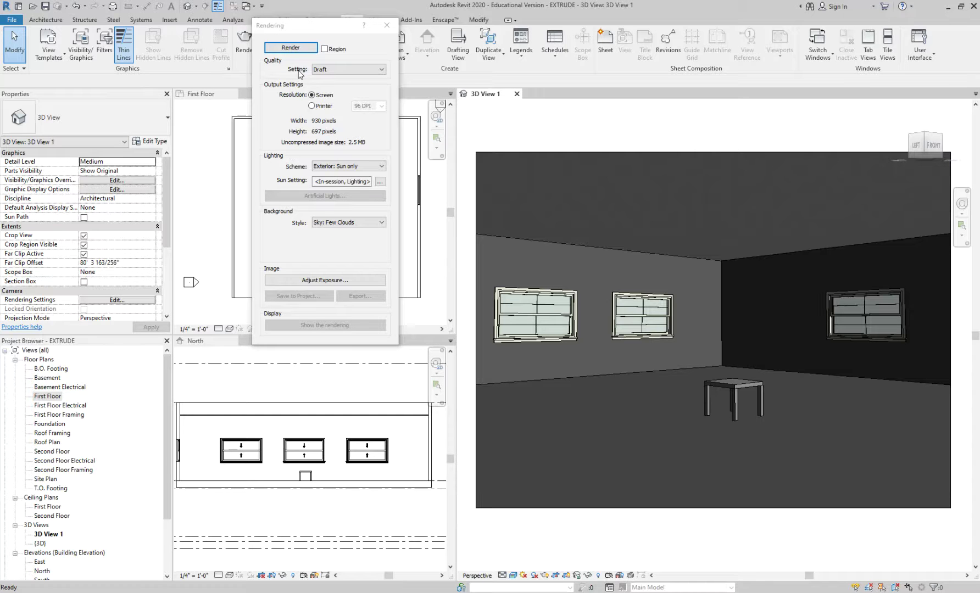
pyautogui.click(291, 48)
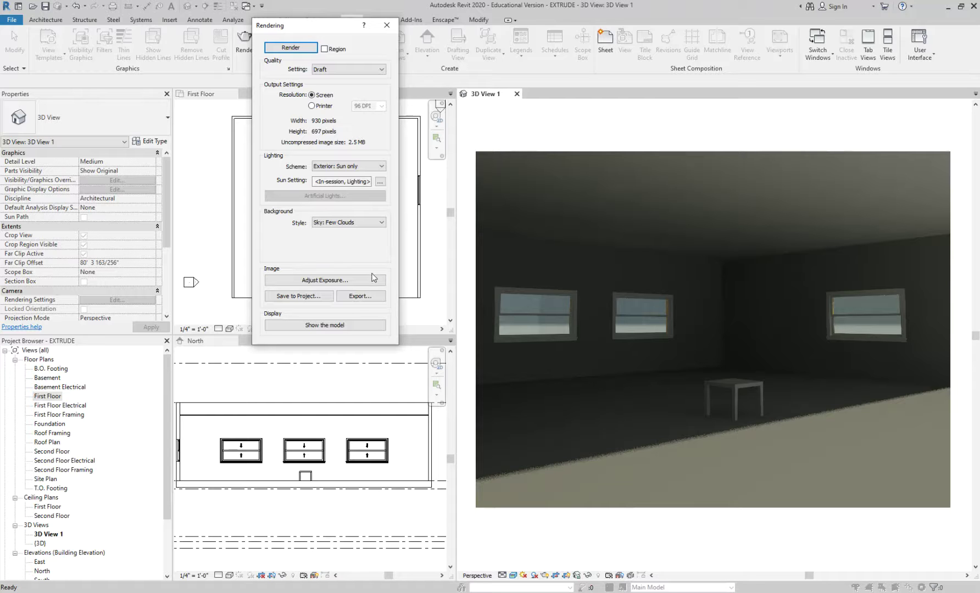
# Brighten the rendered image by adjusting its exposure value to about 9.91, then settle on 11.21 and apply it
pyautogui.click(344, 283)
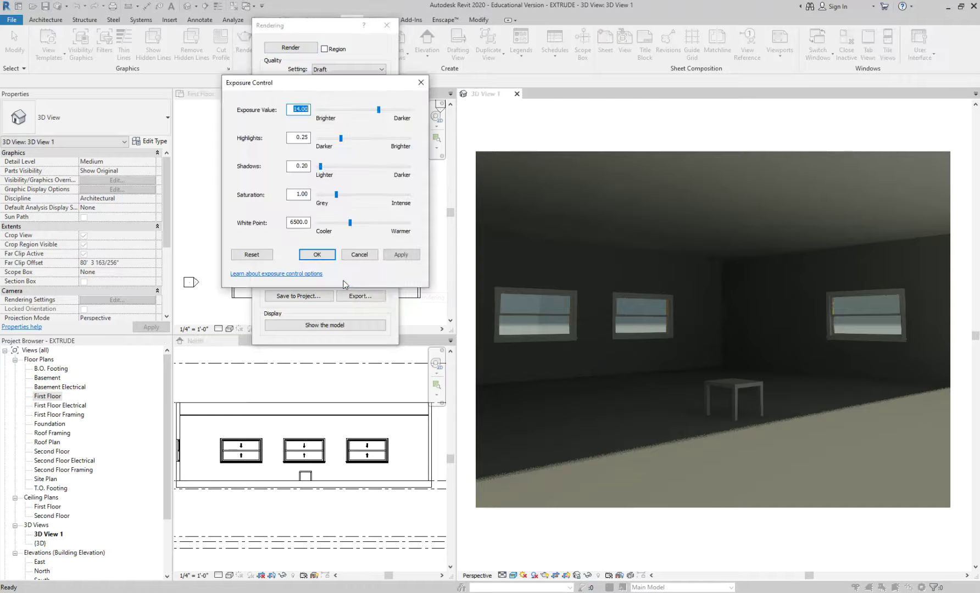
pyautogui.moveTo(313, 82); pyautogui.dragTo(654, 13)
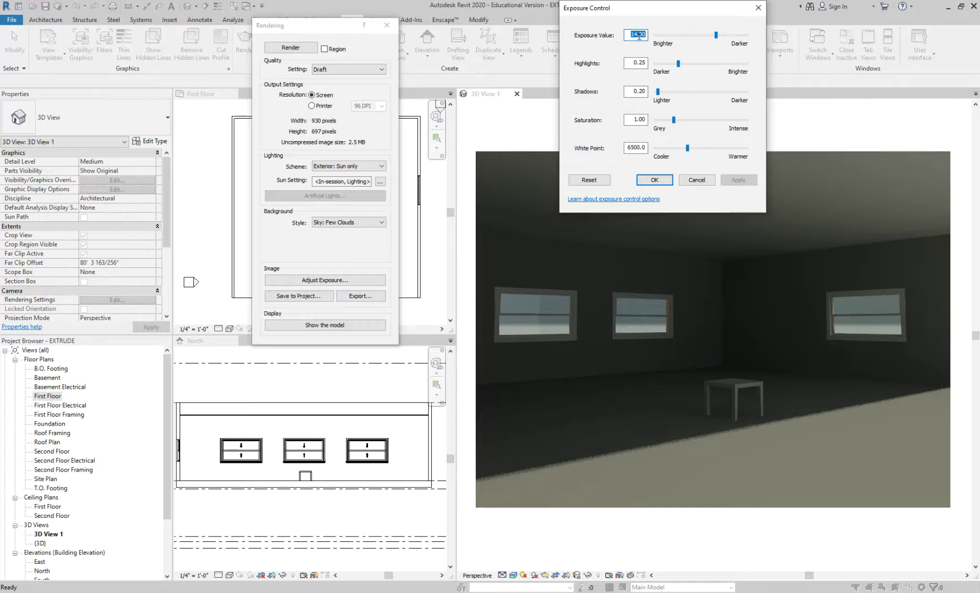
pyautogui.moveTo(716, 35); pyautogui.dragTo(698, 37)
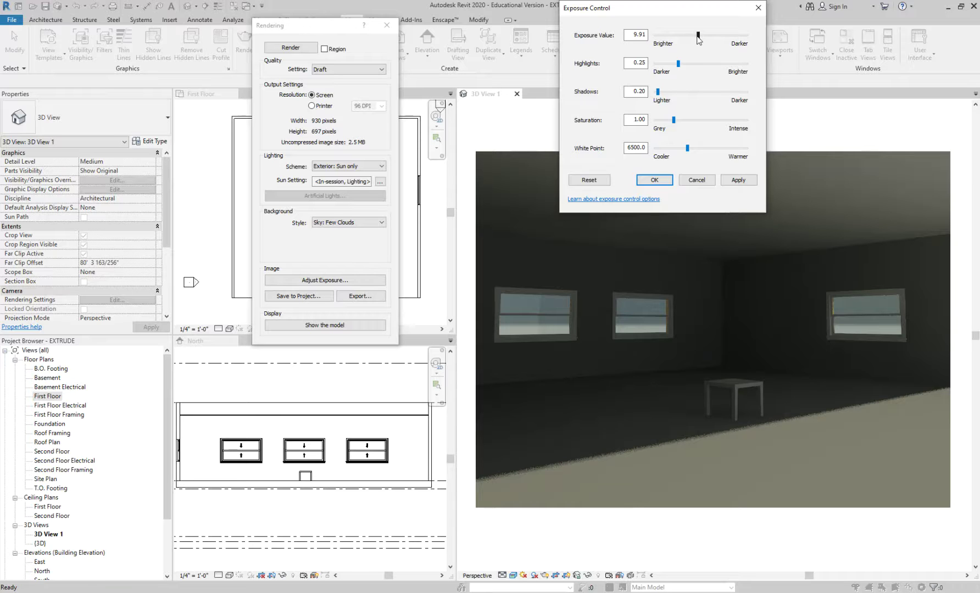
pyautogui.click(739, 180)
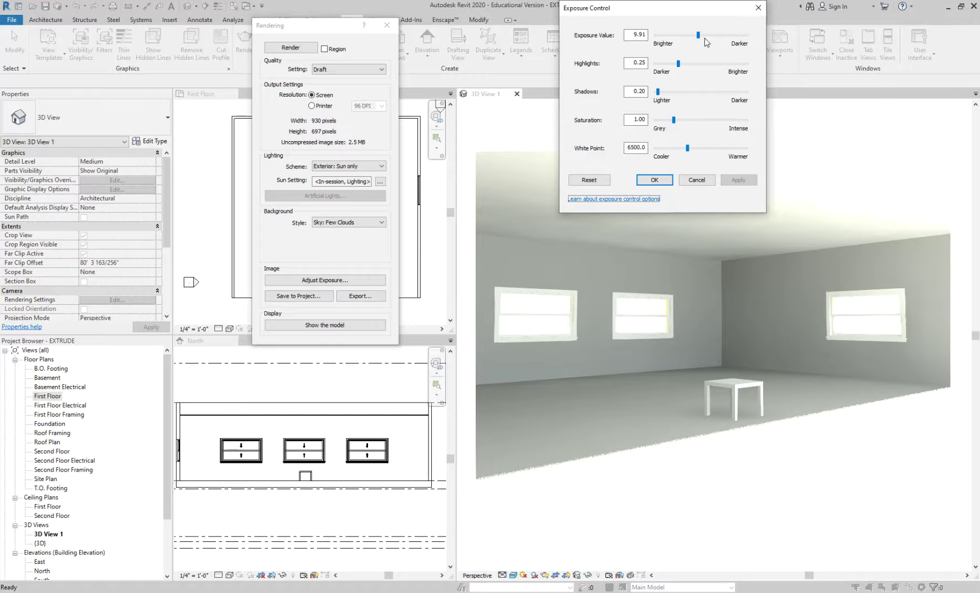
pyautogui.moveTo(697, 35); pyautogui.dragTo(704, 36)
pyautogui.click(737, 181)
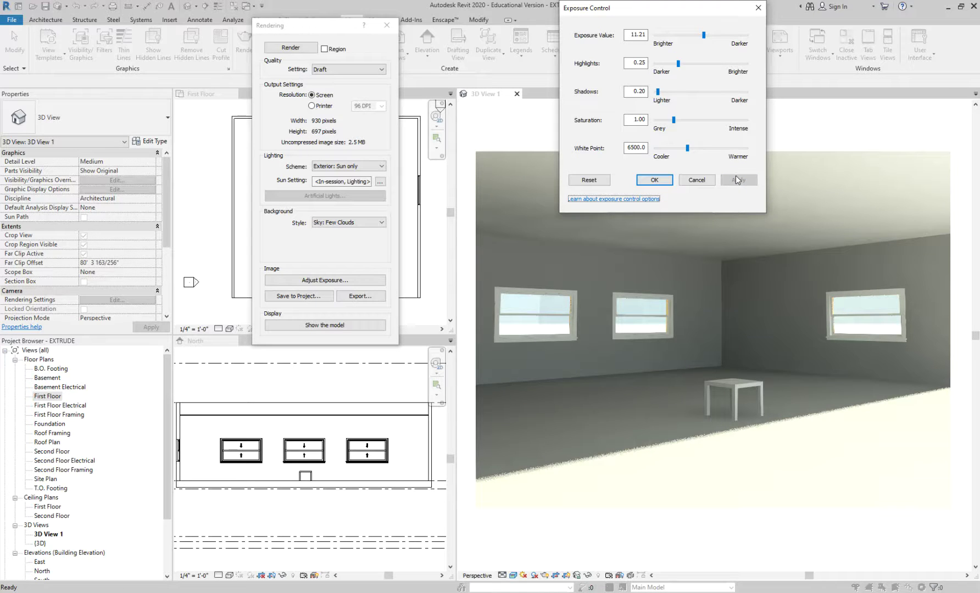
# Raise the rendering's saturation to 1.43 and set its white point to about 6620.2, applying each adjustment
pyautogui.moveTo(675, 122); pyautogui.dragTo(681, 121)
pyautogui.click(734, 180)
pyautogui.moveTo(687, 148); pyautogui.dragTo(694, 148)
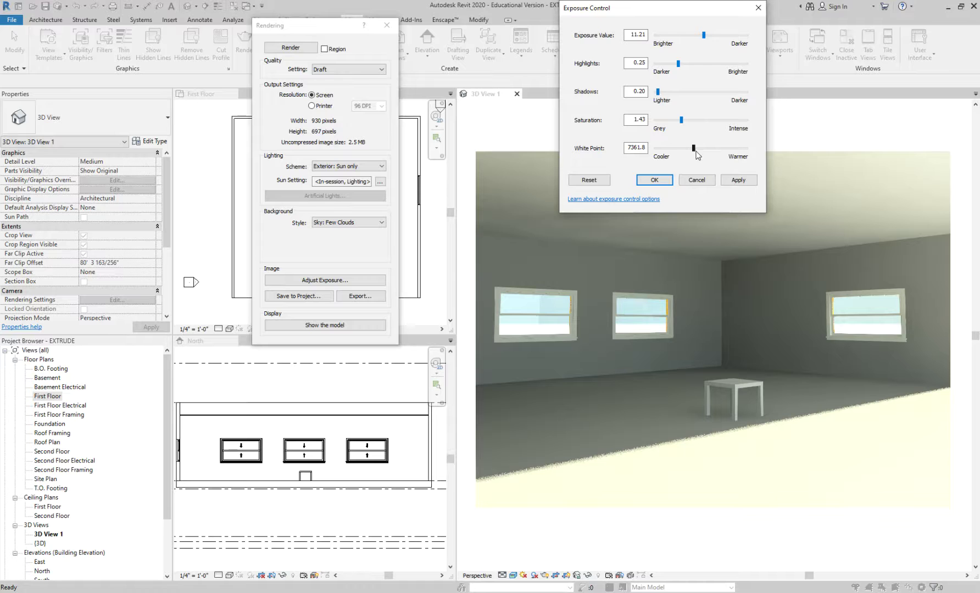
pyautogui.click(742, 181)
pyautogui.moveTo(695, 155); pyautogui.dragTo(691, 154)
pyautogui.click(739, 180)
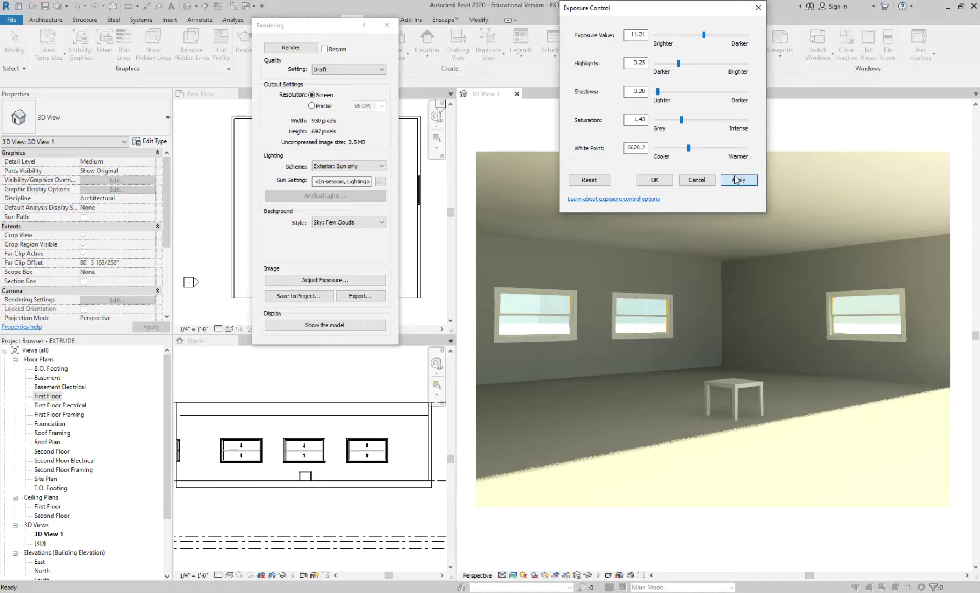
# Set the rendering's saturation to 1.66 and highlights to 0.31, lighten the shadows slightly, and accept the exposure adjustments
pyautogui.moveTo(681, 120); pyautogui.dragTo(685, 120)
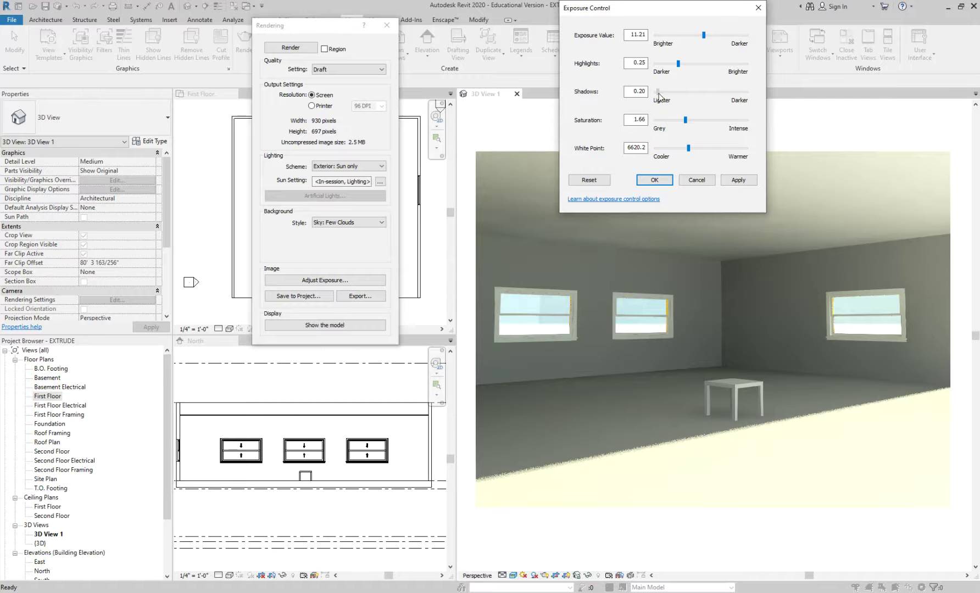
pyautogui.click(678, 64)
pyautogui.moveTo(680, 68); pyautogui.dragTo(684, 67)
pyautogui.click(729, 180)
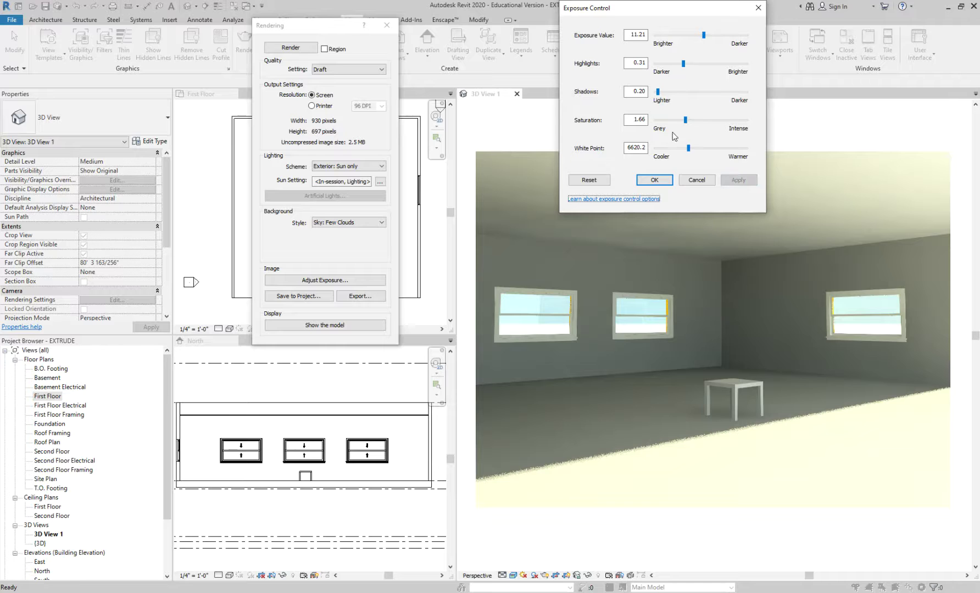
pyautogui.moveTo(658, 92); pyautogui.dragTo(656, 92)
pyautogui.click(741, 177)
pyautogui.click(655, 181)
pyautogui.click(653, 181)
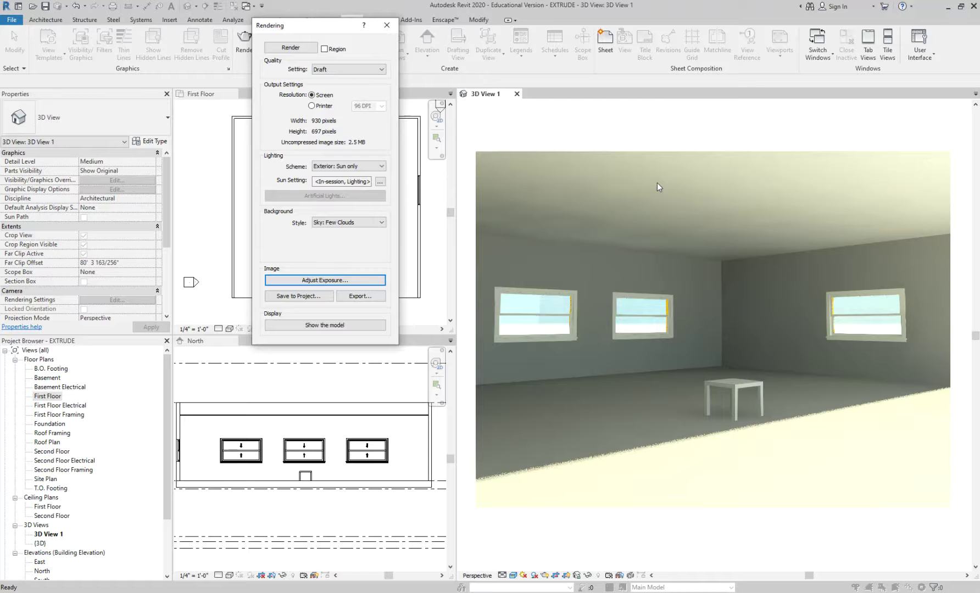
# Close the rendering settings and return to the camera view of the model
pyautogui.click(675, 203)
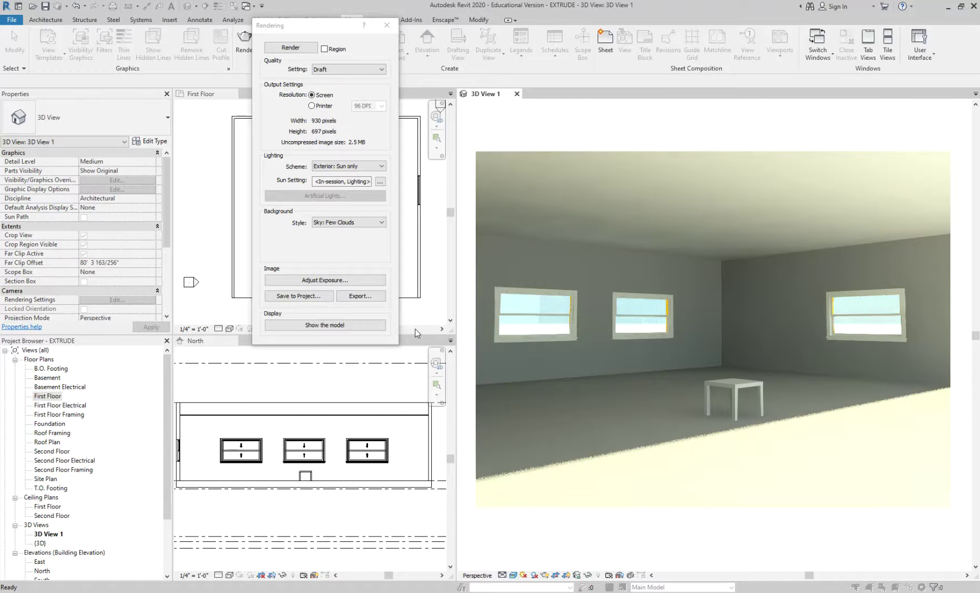
pyautogui.click(377, 55)
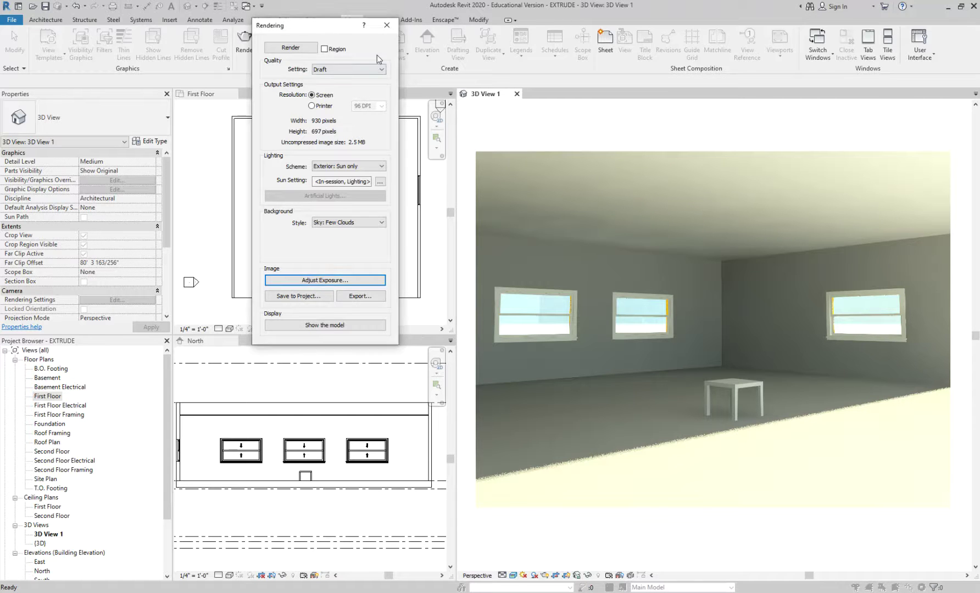
pyautogui.click(387, 27)
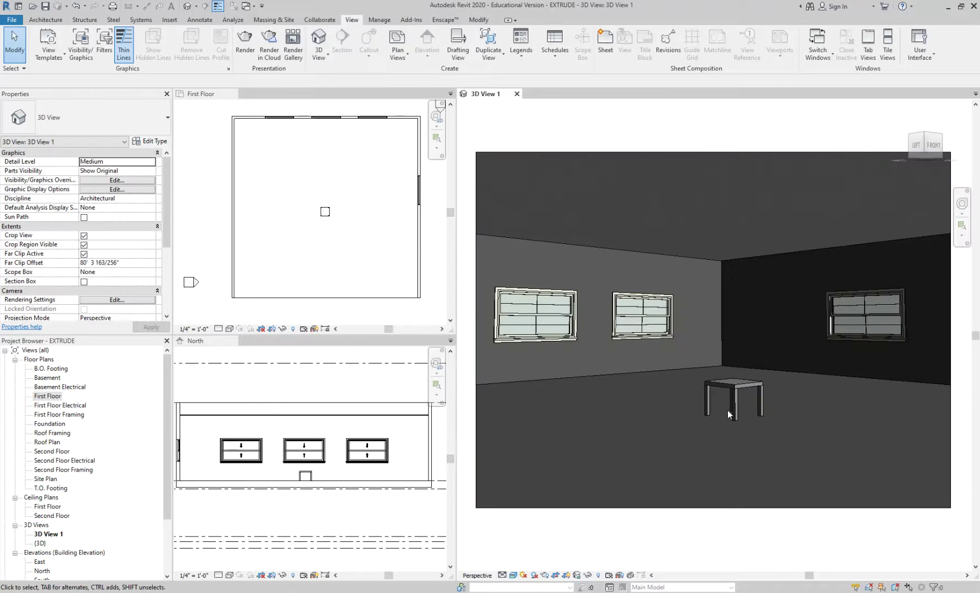
# Open the table for in-place editing, inspect the tabletop extrusion's visibility settings, and cancel the model edit
pyautogui.click(734, 389)
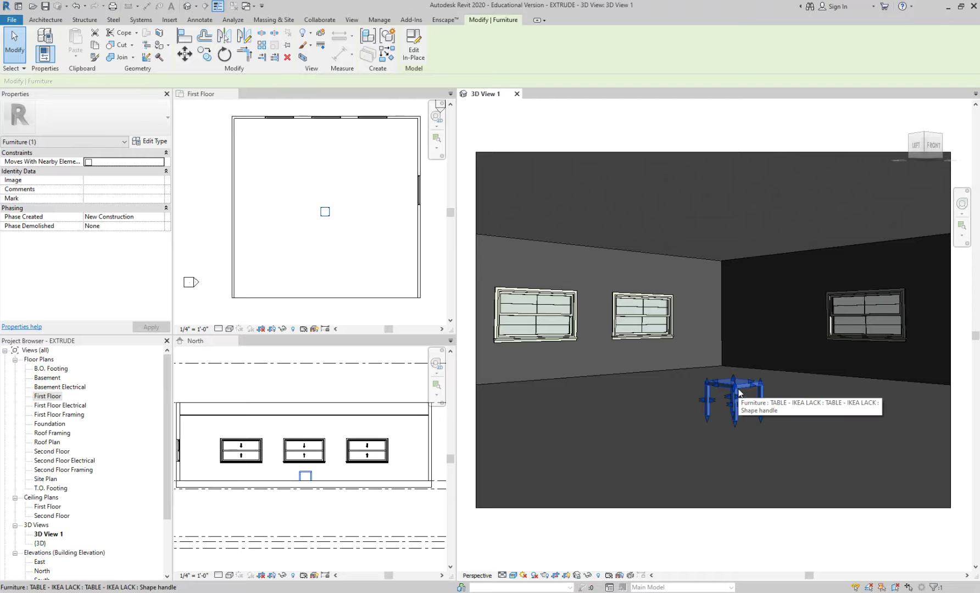
pyautogui.scroll(3, 738, 392)
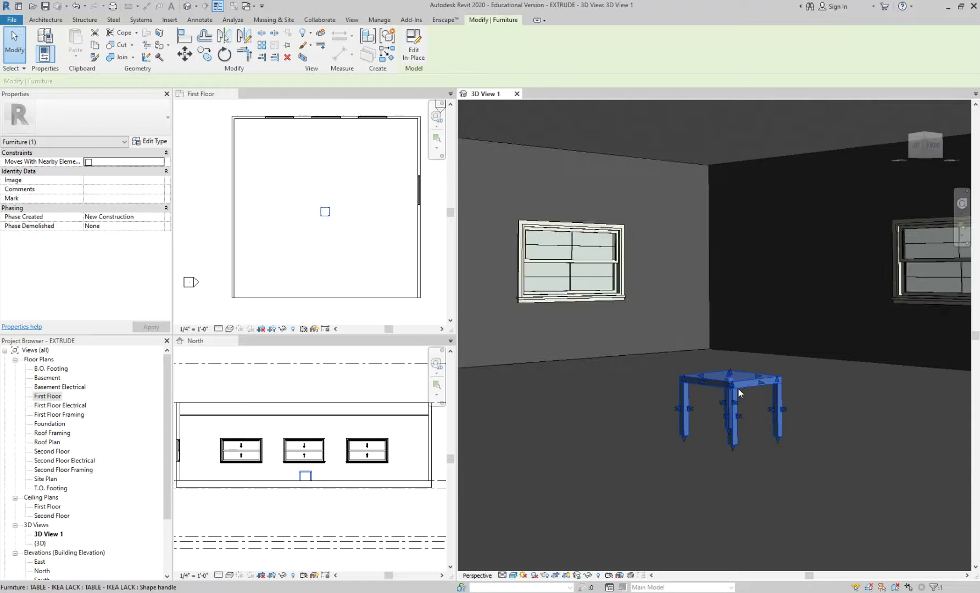
pyautogui.scroll(-3, 738, 389)
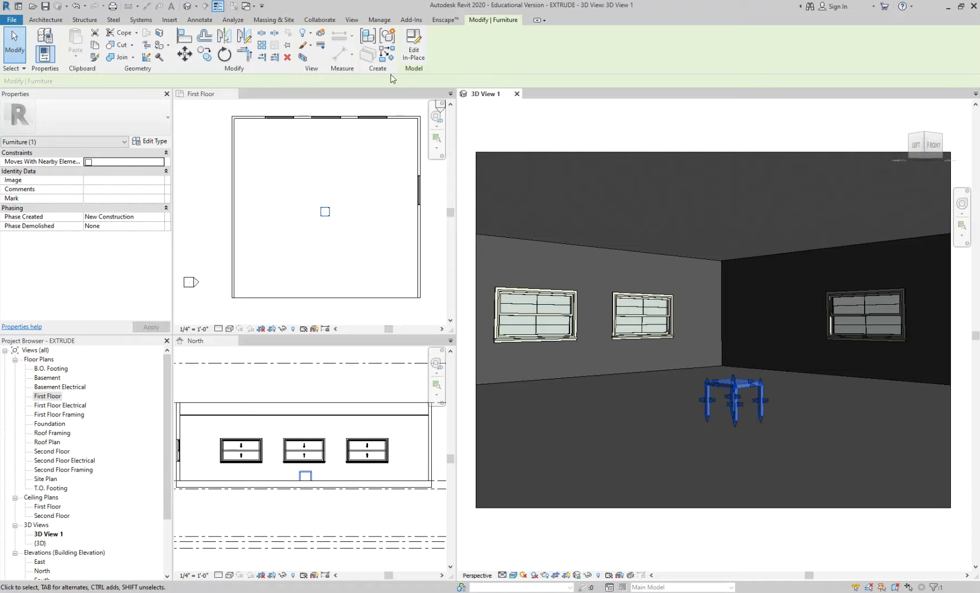
pyautogui.click(409, 46)
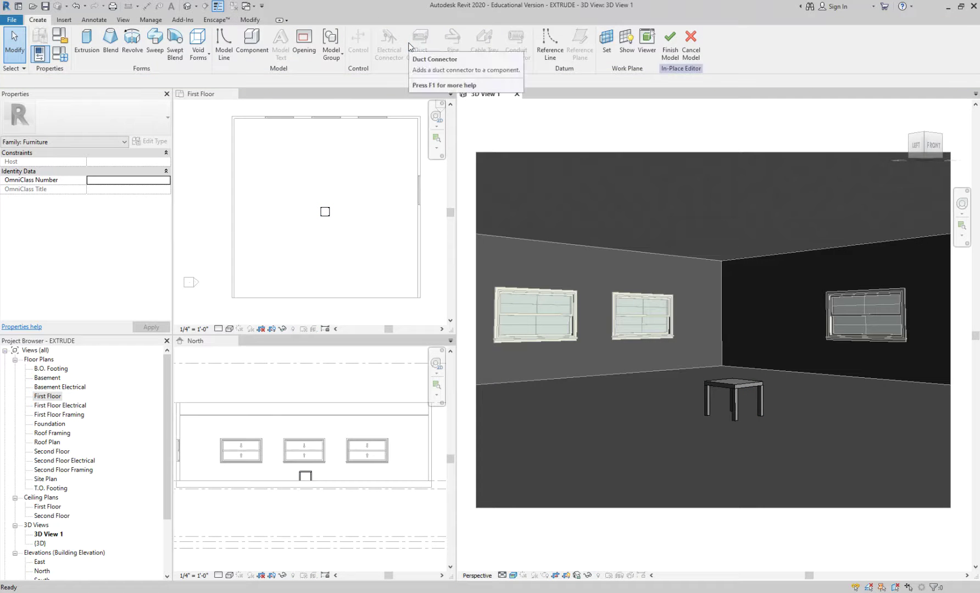
pyautogui.click(729, 391)
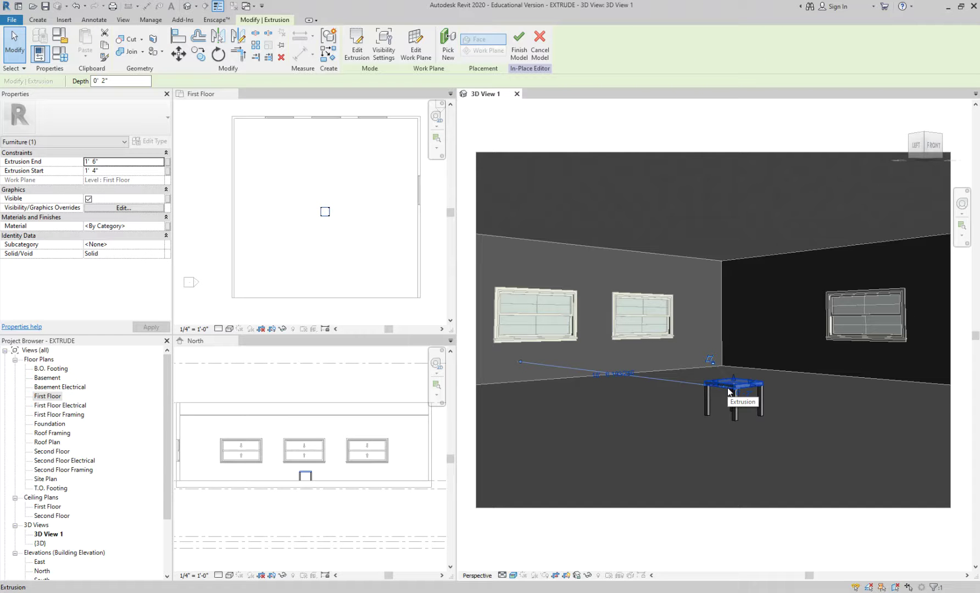
pyautogui.click(146, 207)
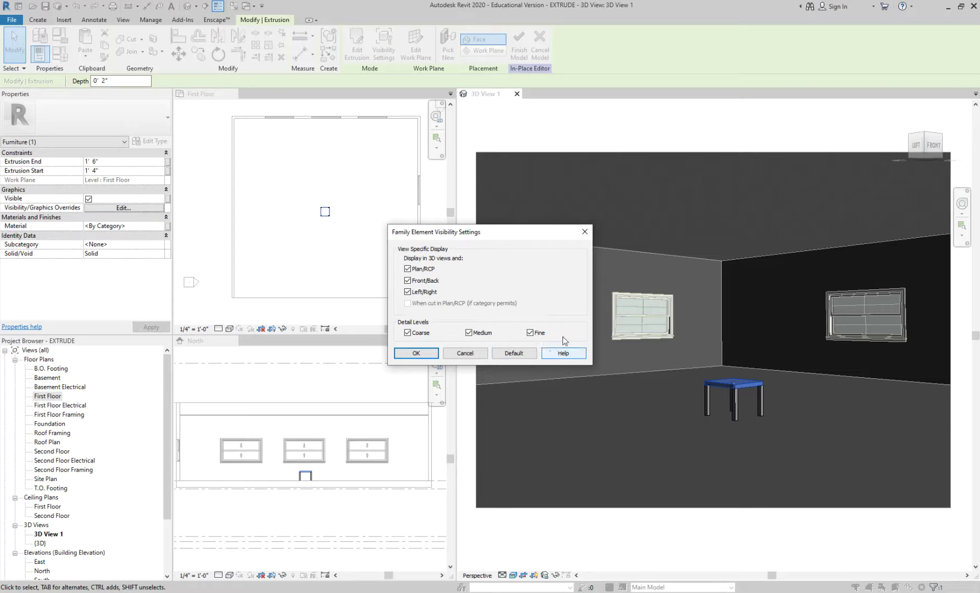
pyautogui.click(584, 232)
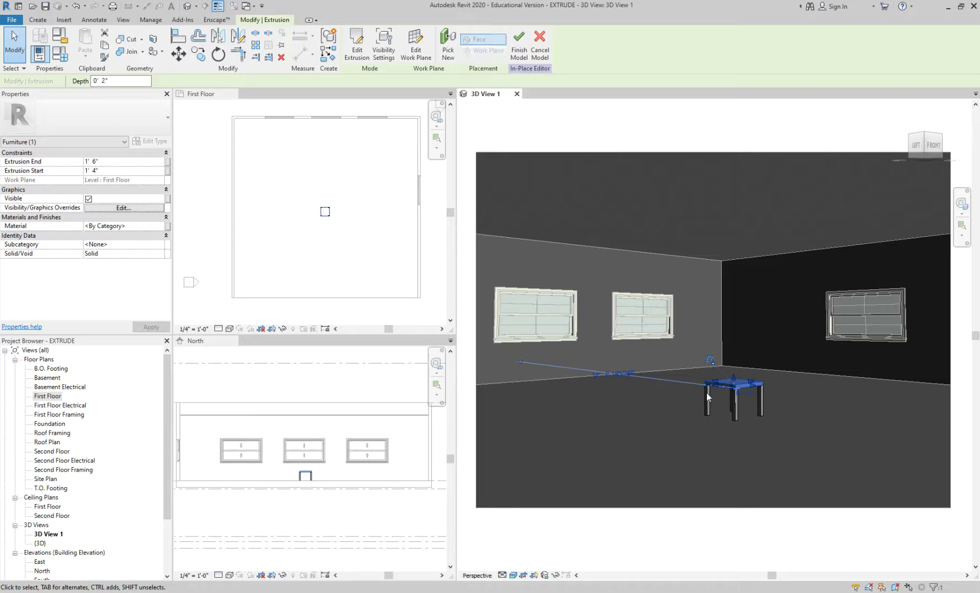
pyautogui.click(578, 127)
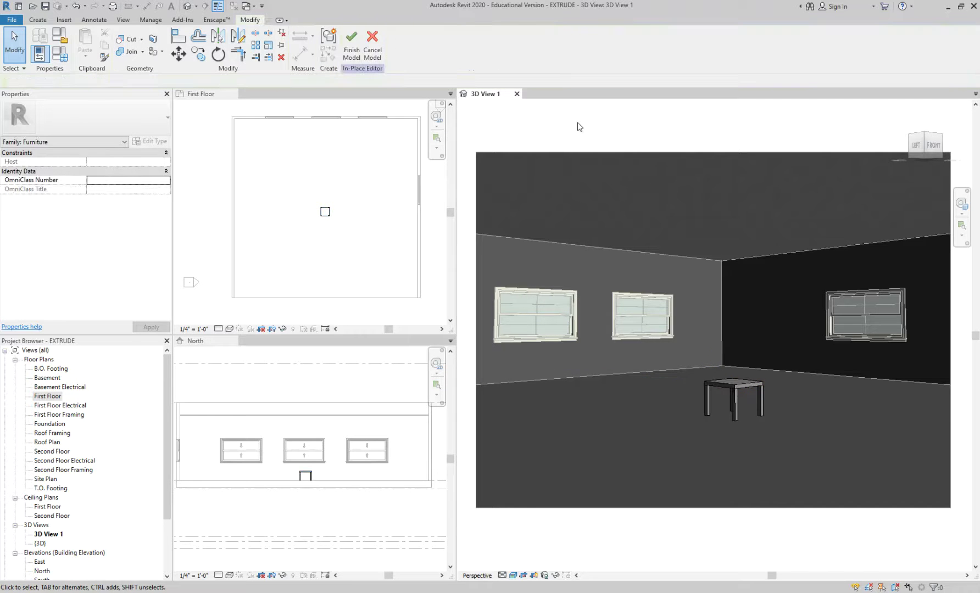
pyautogui.click(373, 47)
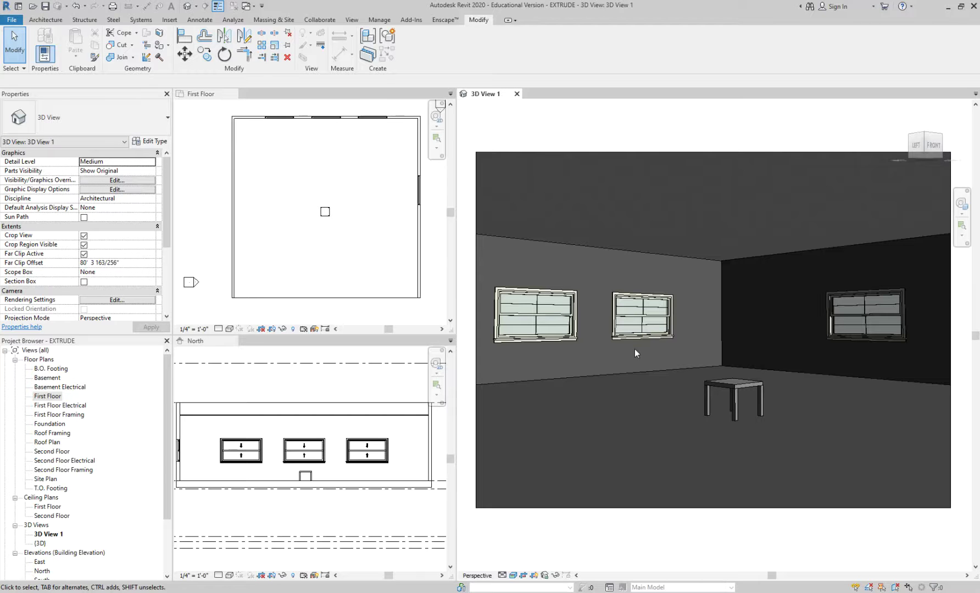
# Review the type properties of the IKEA LACK table and close them
pyautogui.click(739, 394)
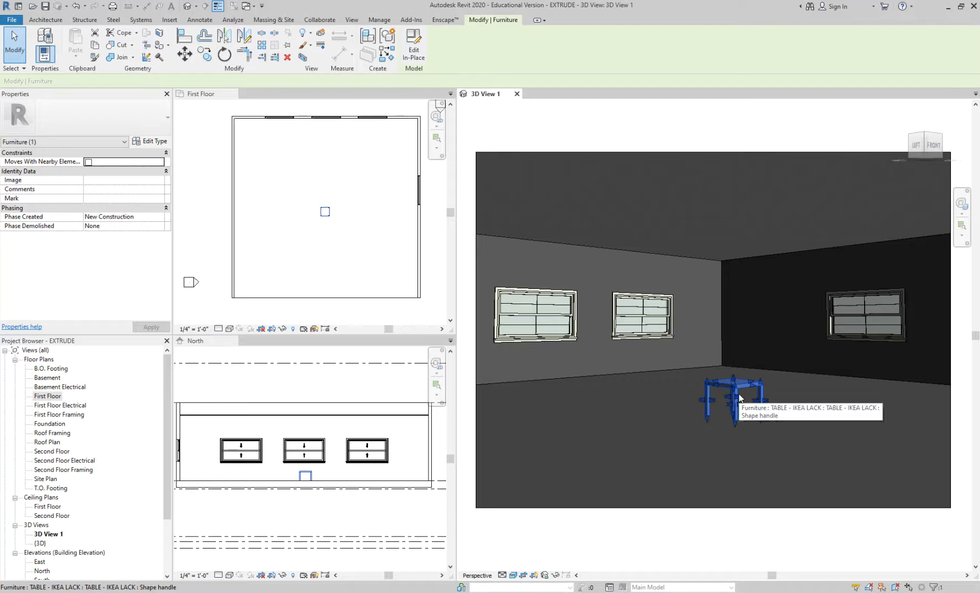
pyautogui.click(162, 142)
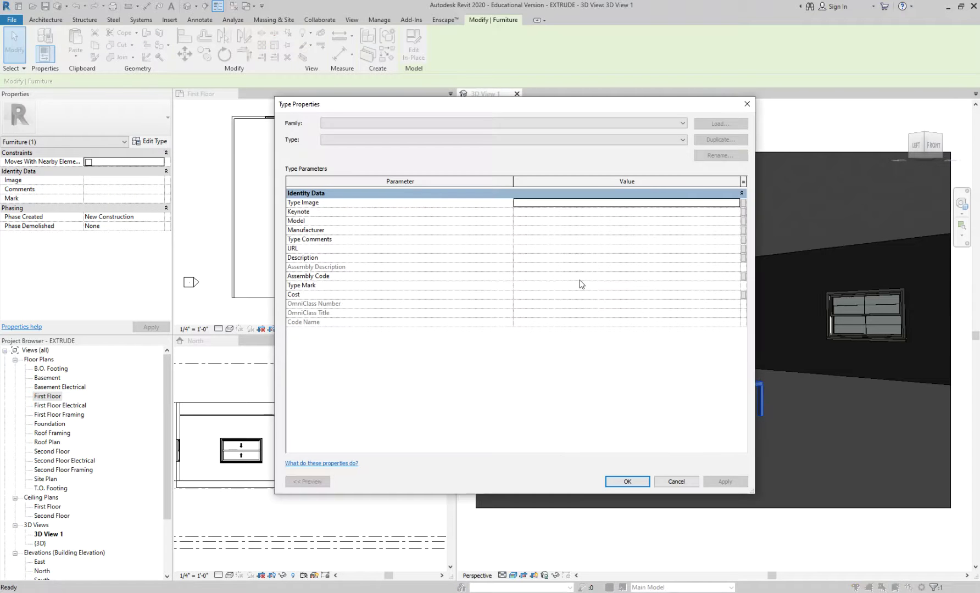
pyautogui.click(747, 103)
# Edit the table in place, check the tabletop extrusion's visibility settings and material property, and finish the model
pyautogui.scroll(3, 716, 399)
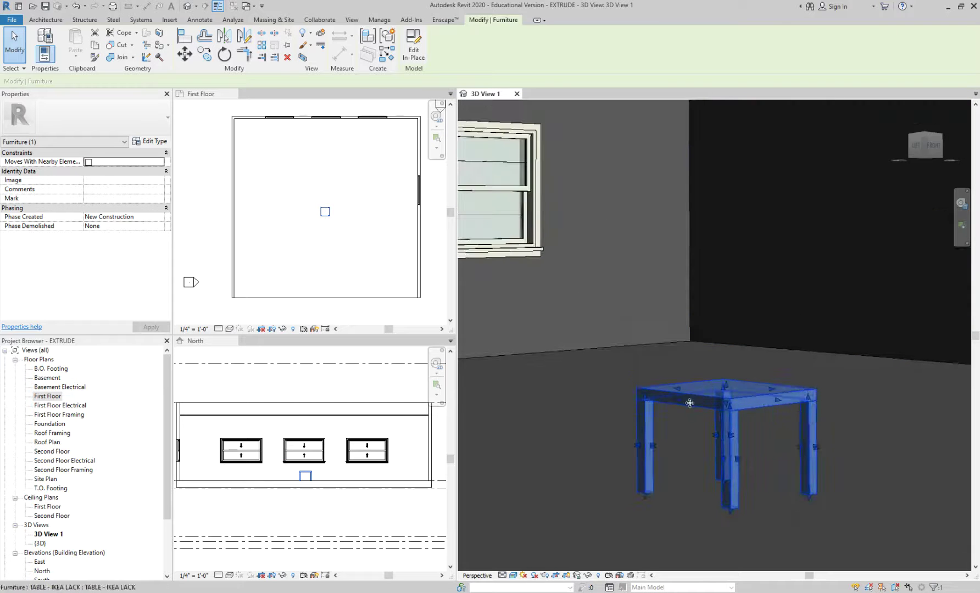
pyautogui.click(413, 54)
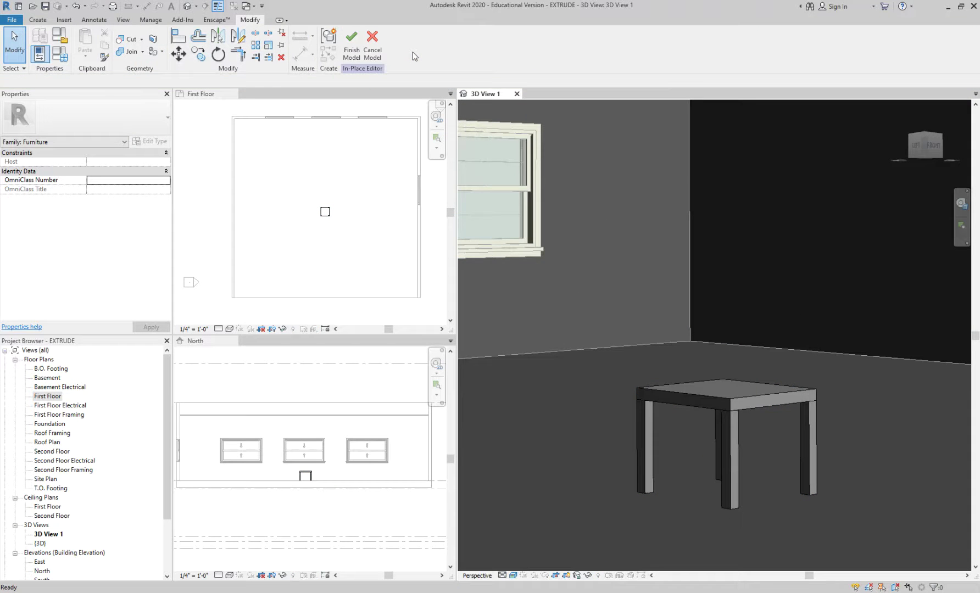
pyautogui.click(683, 391)
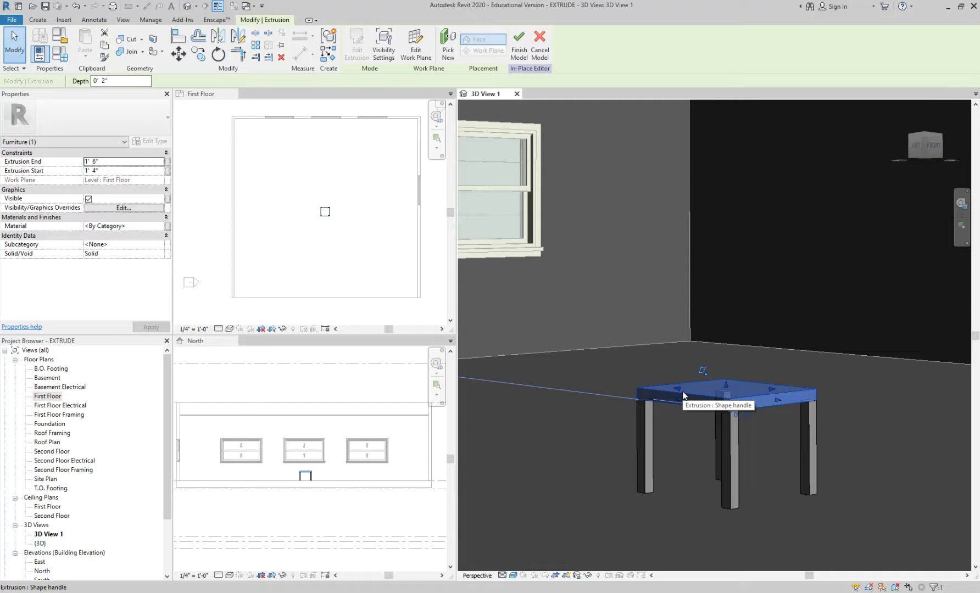
pyautogui.click(152, 209)
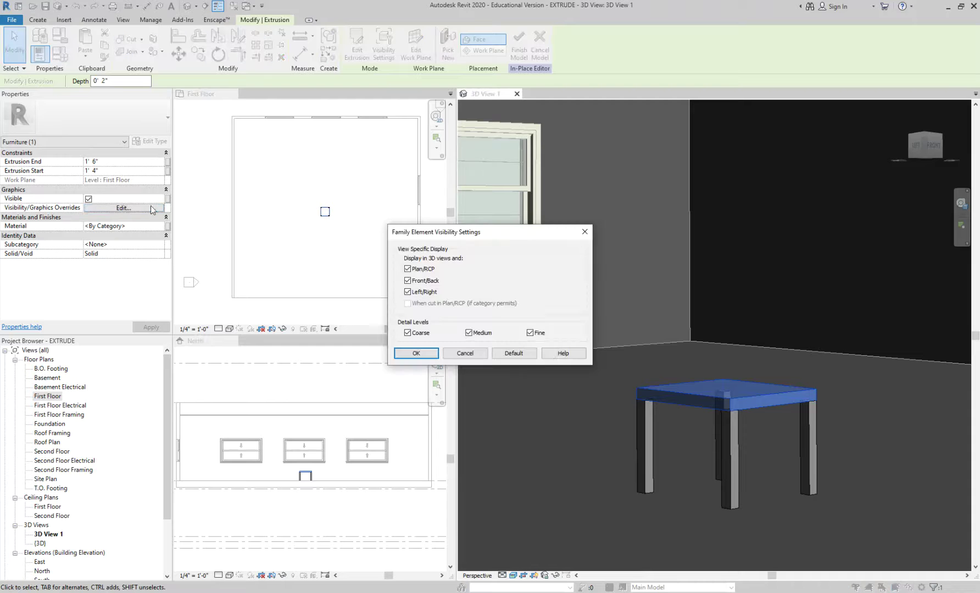
pyautogui.click(479, 356)
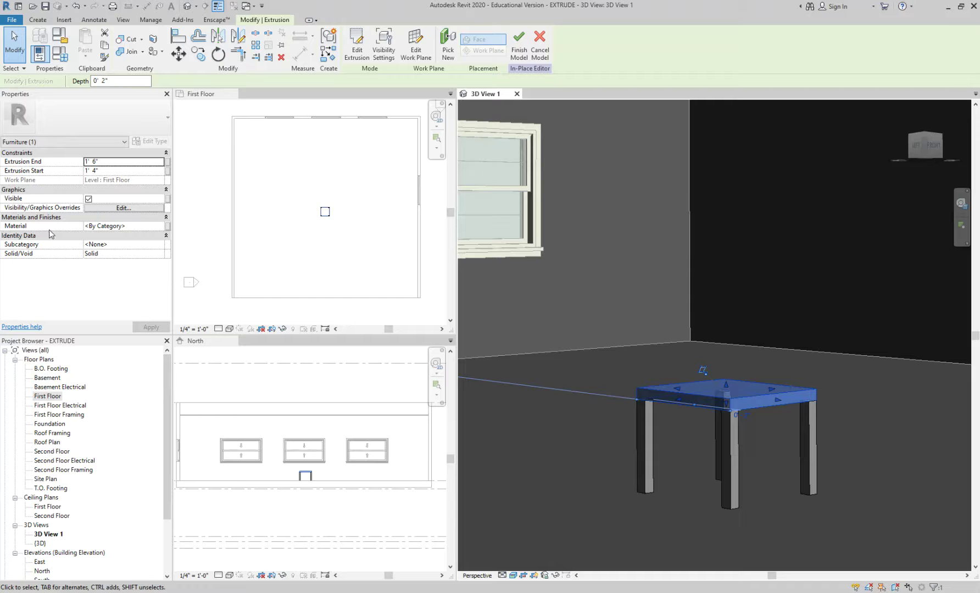
pyautogui.click(106, 226)
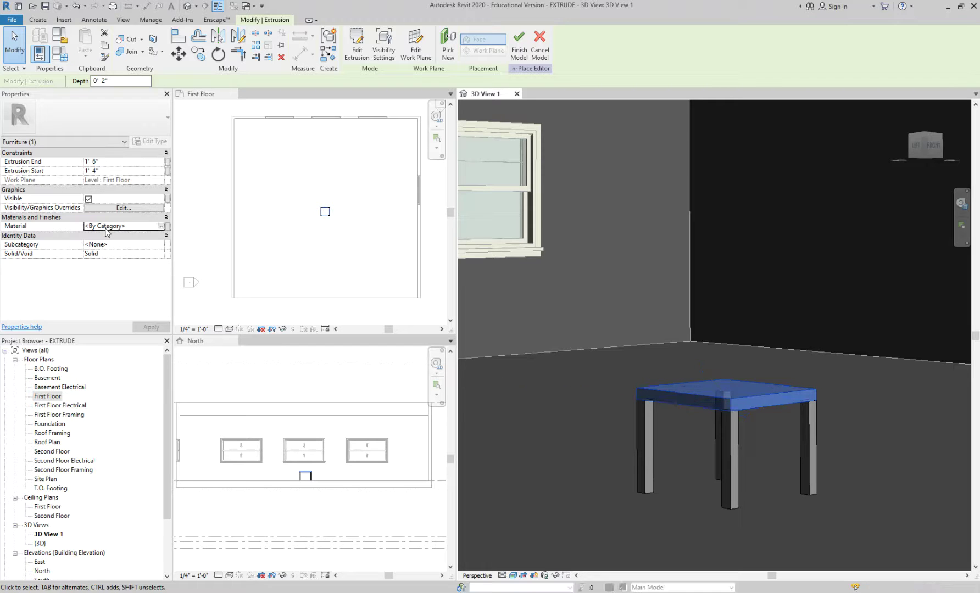
pyautogui.click(774, 442)
pyautogui.click(757, 395)
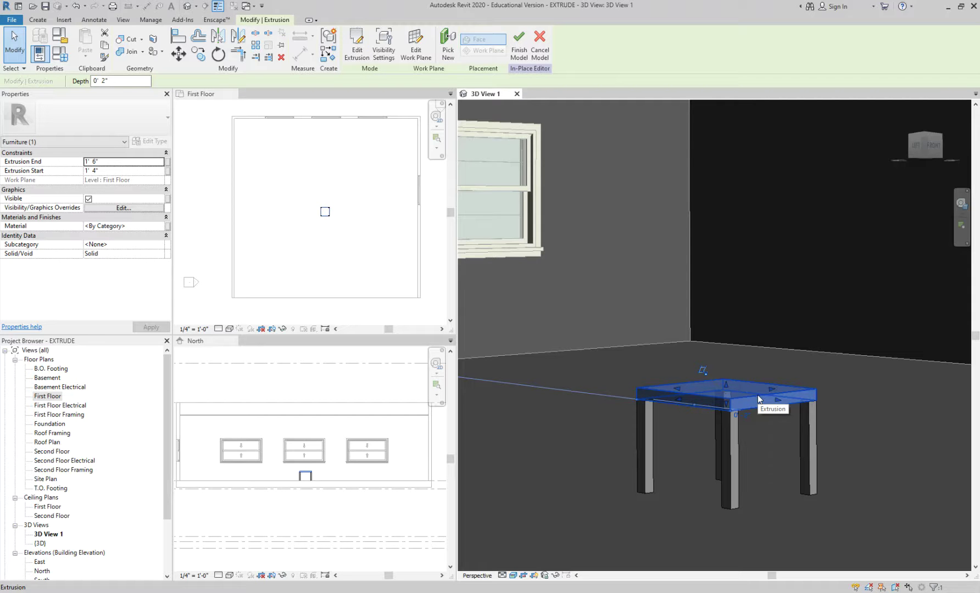
pyautogui.click(519, 47)
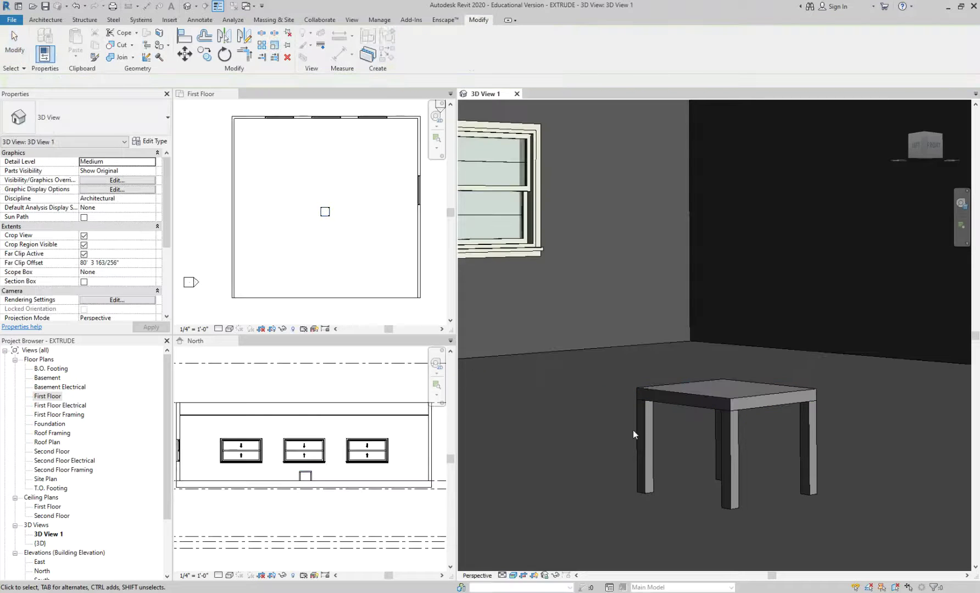
# Open the table for in-place editing and select its tabletop extrusion
pyautogui.click(733, 404)
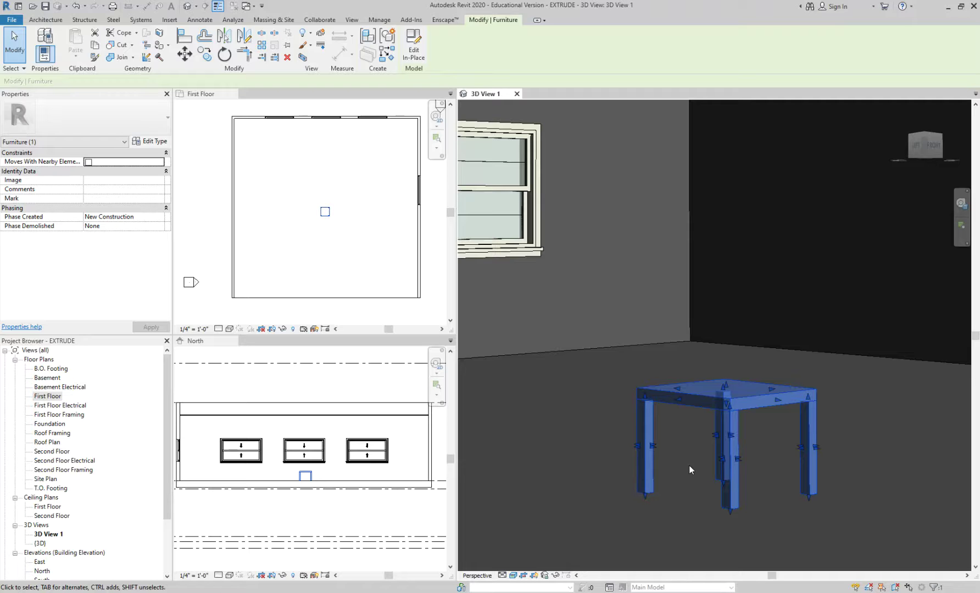
pyautogui.click(414, 51)
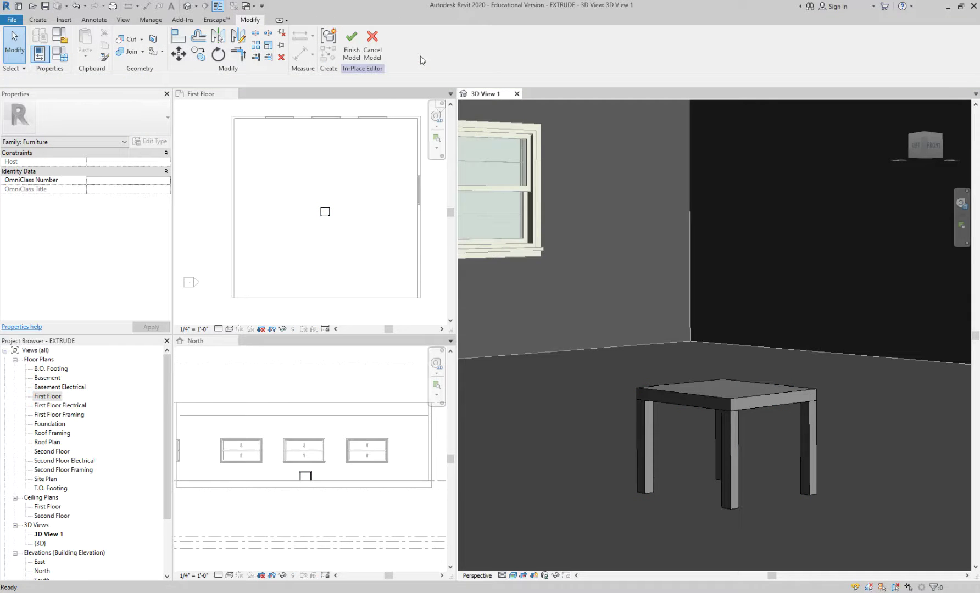
pyautogui.click(745, 398)
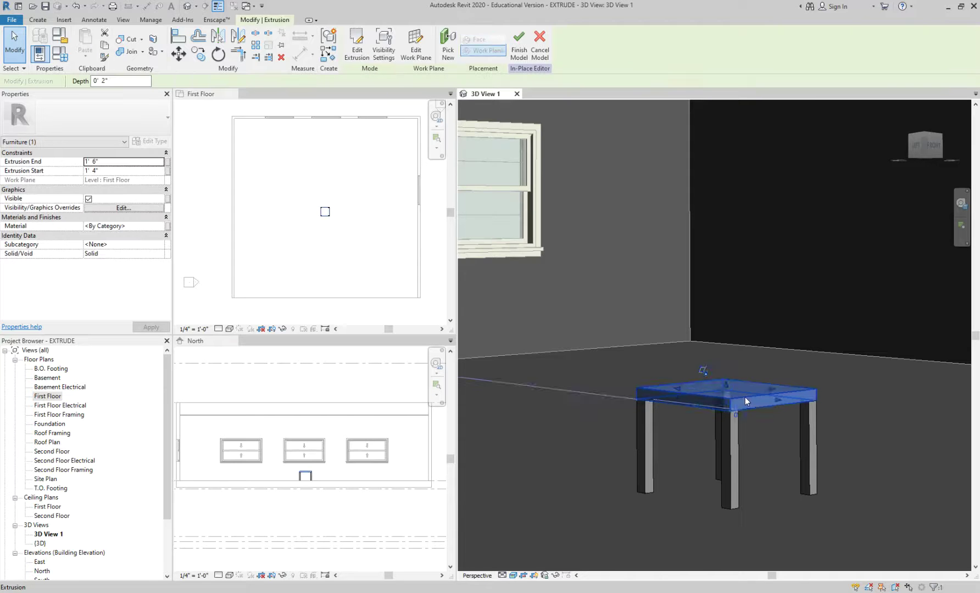
pyautogui.scroll(2, 760, 464)
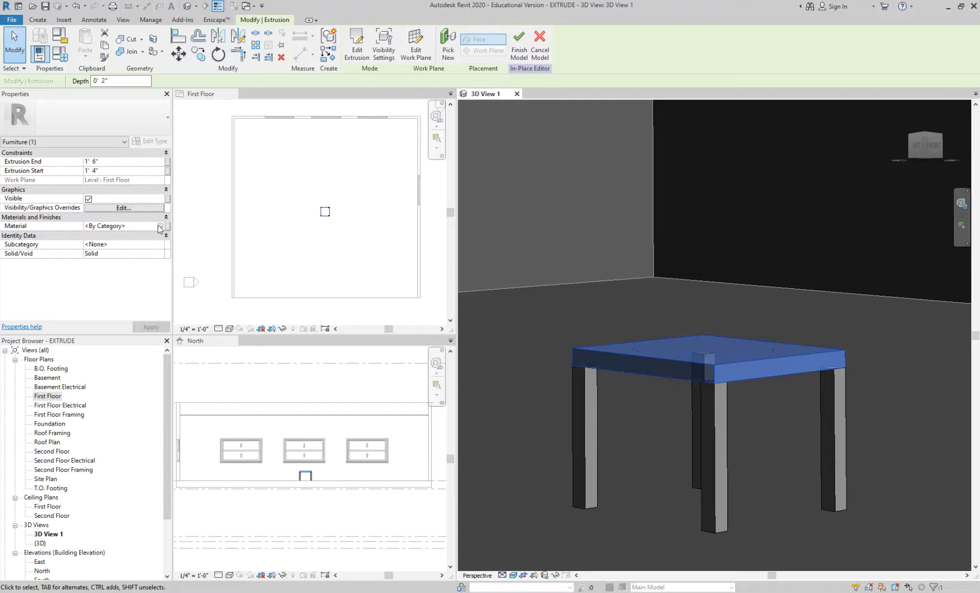
# Search the project materials for WOOD and assign Oak Flooring to the tabletop extrusion
pyautogui.click(159, 227)
pyautogui.click(160, 227)
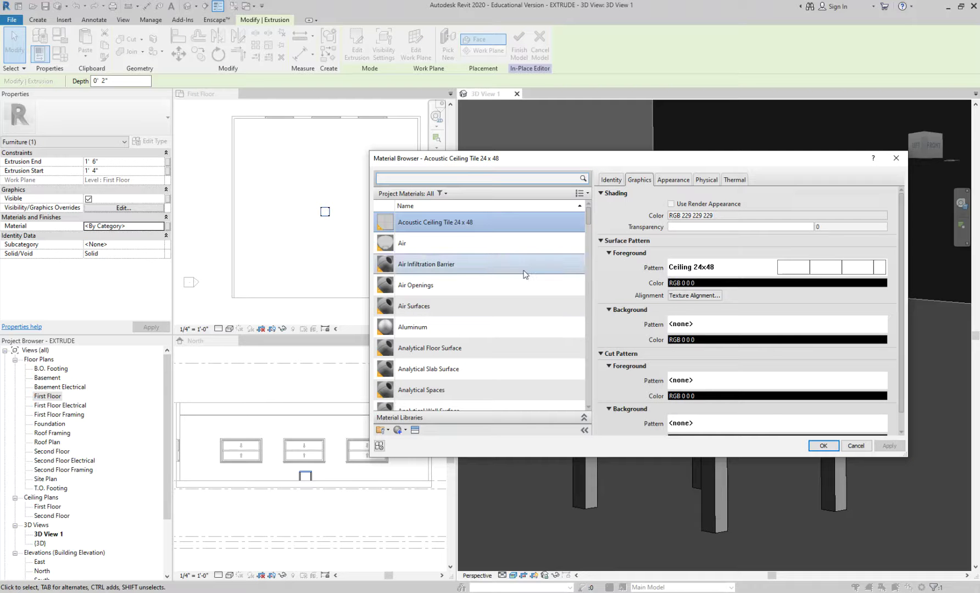
pyautogui.scroll(-5, 541, 318)
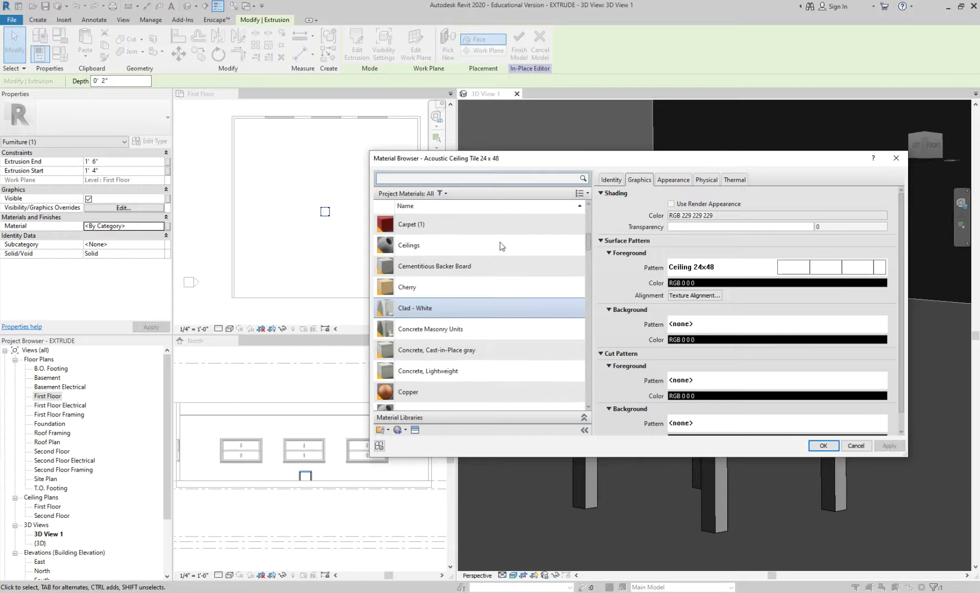
pyautogui.scroll(-2, 494, 346)
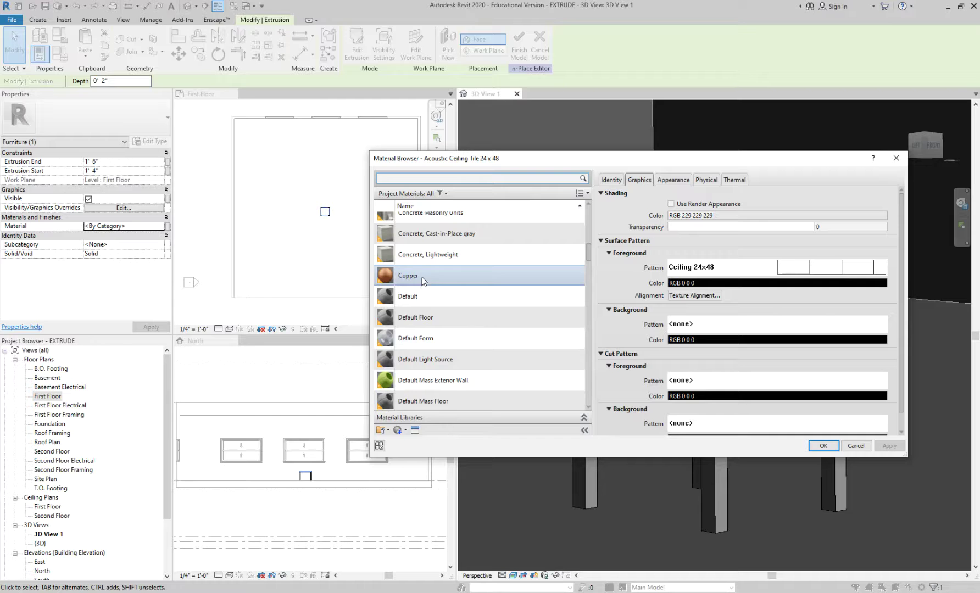
pyautogui.scroll(-1, 476, 314)
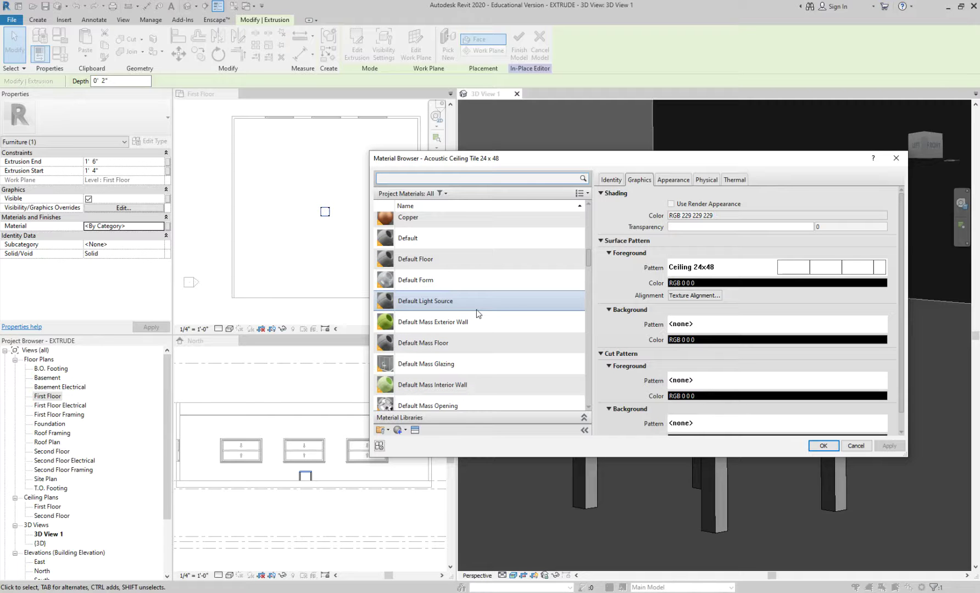
pyautogui.scroll(-4, 478, 314)
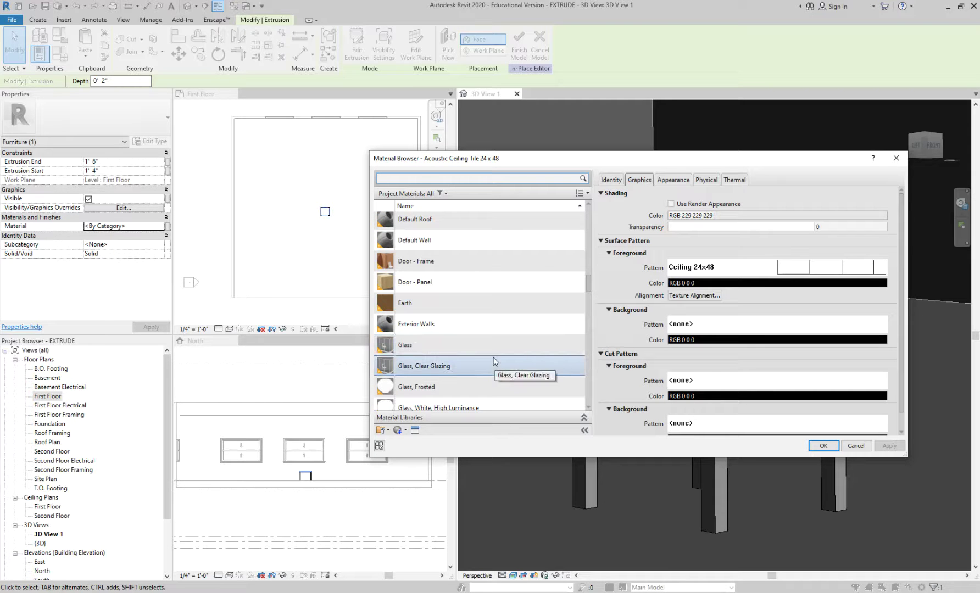
pyautogui.scroll(-4, 493, 357)
pyautogui.click(480, 179)
pyautogui.write('WOOD')
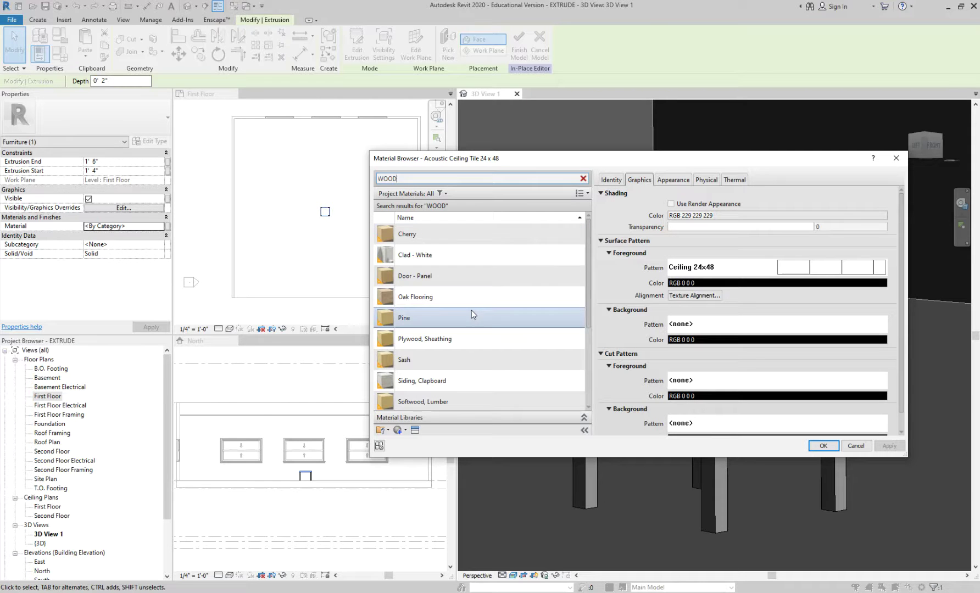
pyautogui.scroll(-2, 492, 317)
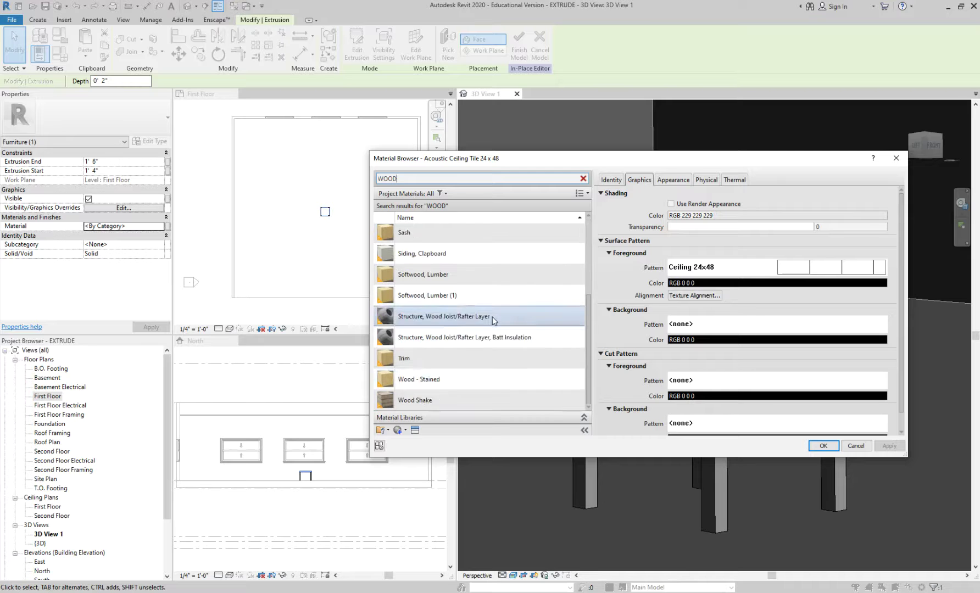
pyautogui.scroll(2, 477, 261)
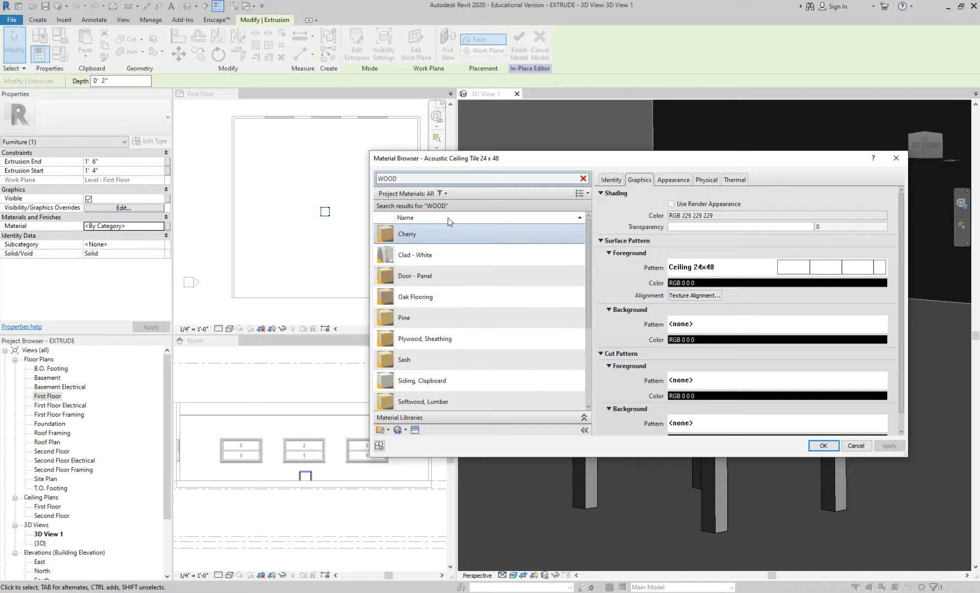
pyautogui.click(423, 296)
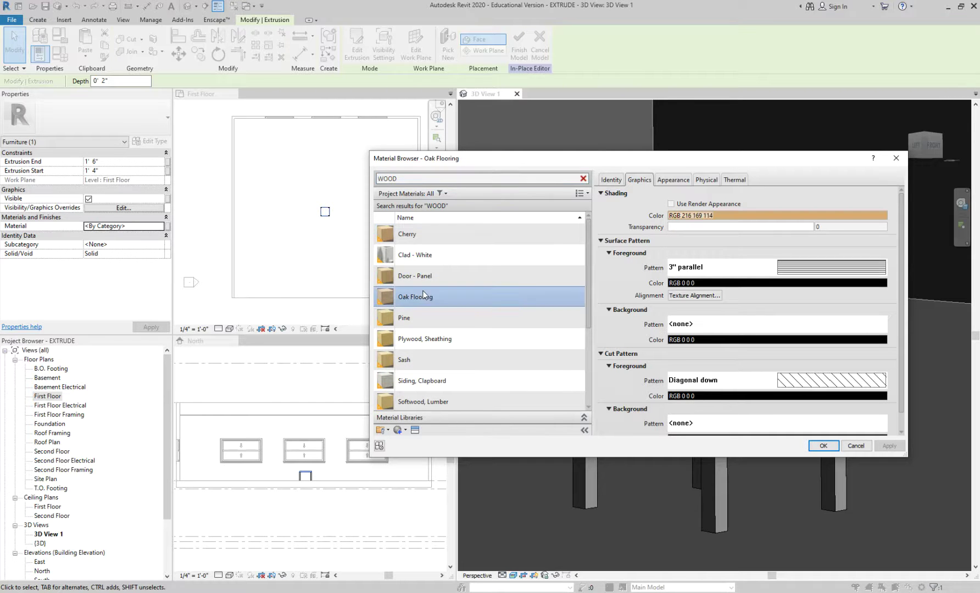
pyautogui.click(824, 446)
pyautogui.click(681, 440)
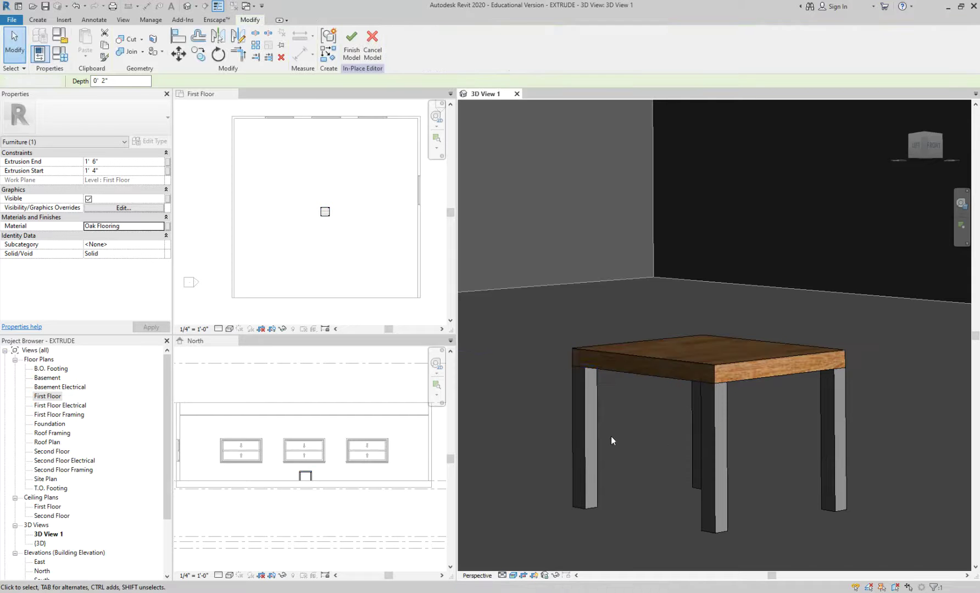
# Select all four table leg extrusions together and assign them the Copper material
pyautogui.click(587, 434)
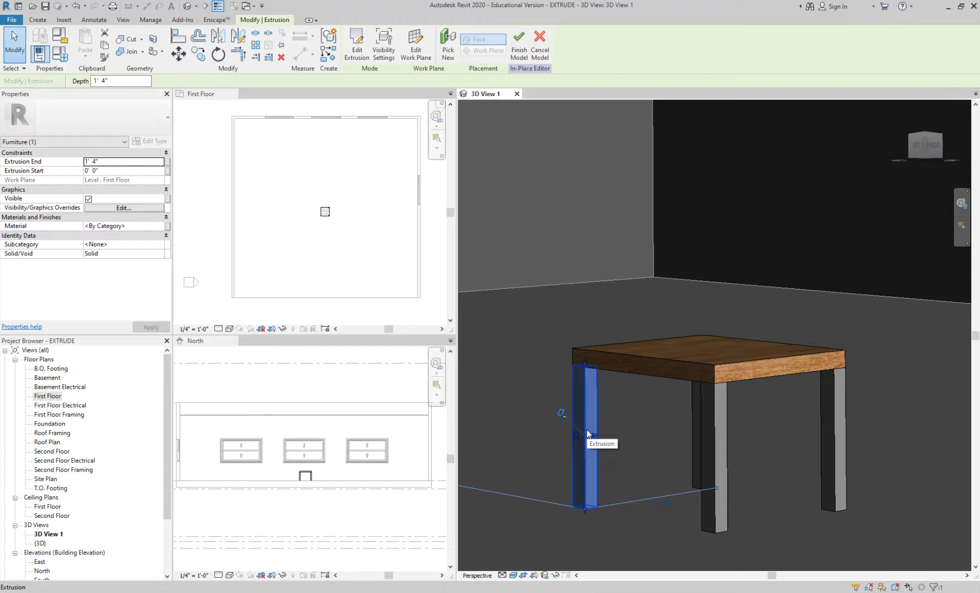
pyautogui.keyDown('ctrl'); pyautogui.click(695, 407); pyautogui.keyUp('ctrl')
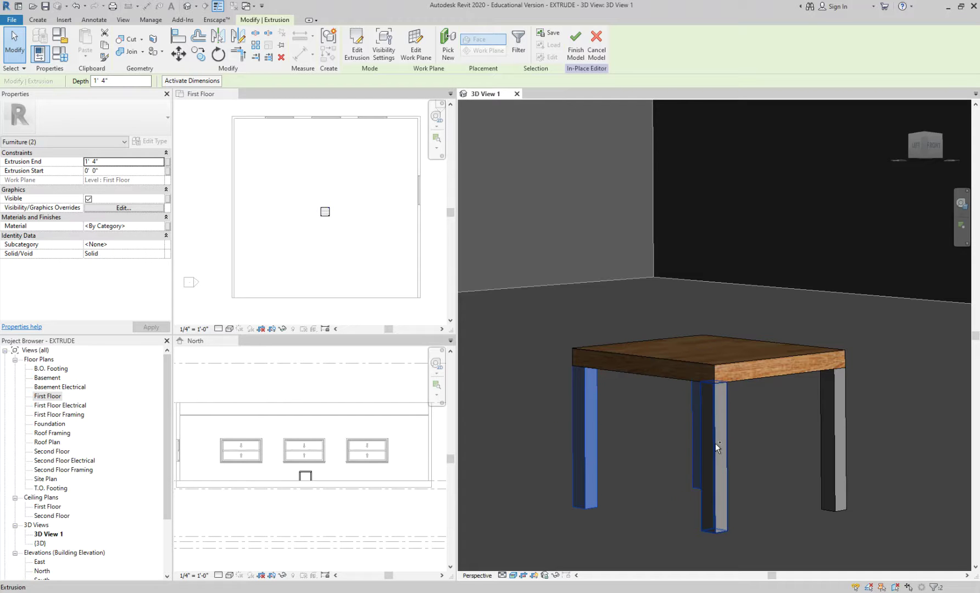
pyautogui.keyDown('ctrl'); pyautogui.click(715, 443); pyautogui.keyUp('ctrl')
pyautogui.keyDown('ctrl'); pyautogui.click(835, 423); pyautogui.keyUp('ctrl')
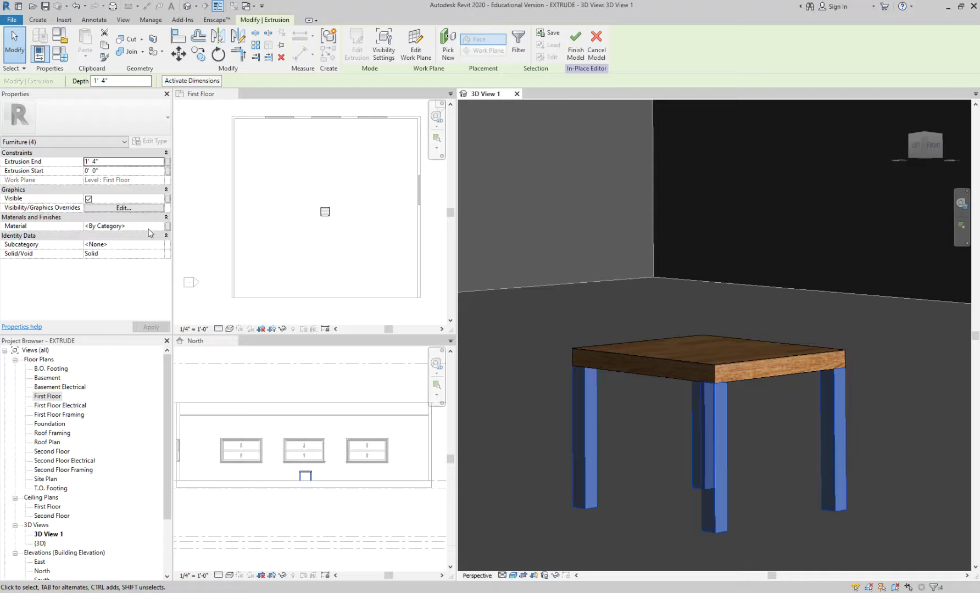
pyautogui.click(150, 229)
pyautogui.click(160, 227)
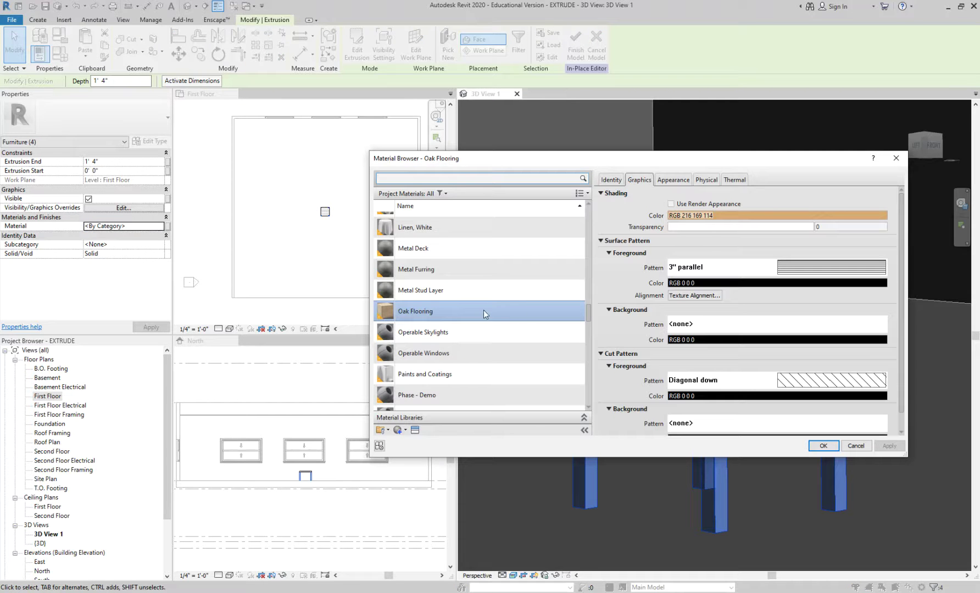
pyautogui.click(440, 180)
pyautogui.write('COPP')
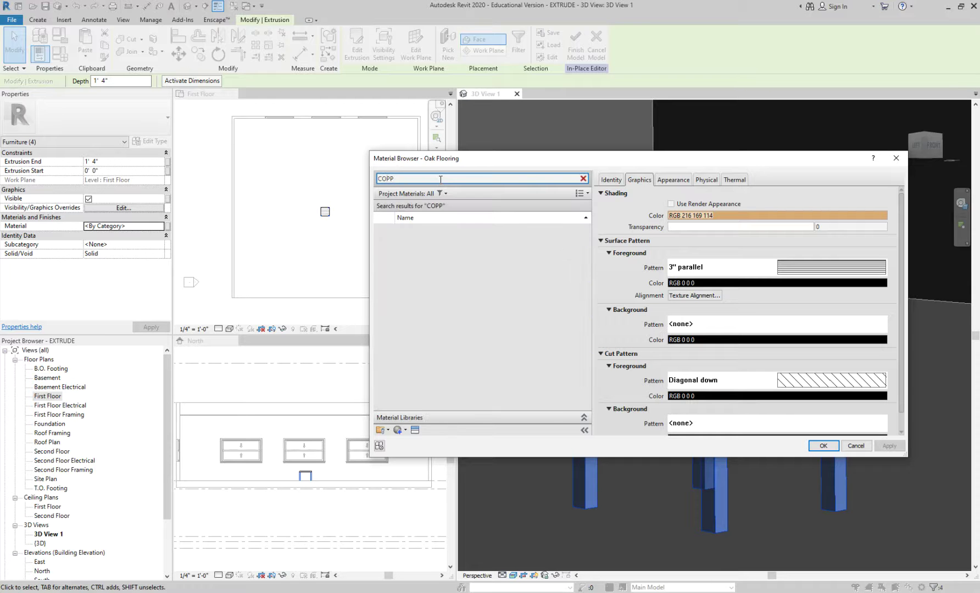
pyautogui.click(439, 236)
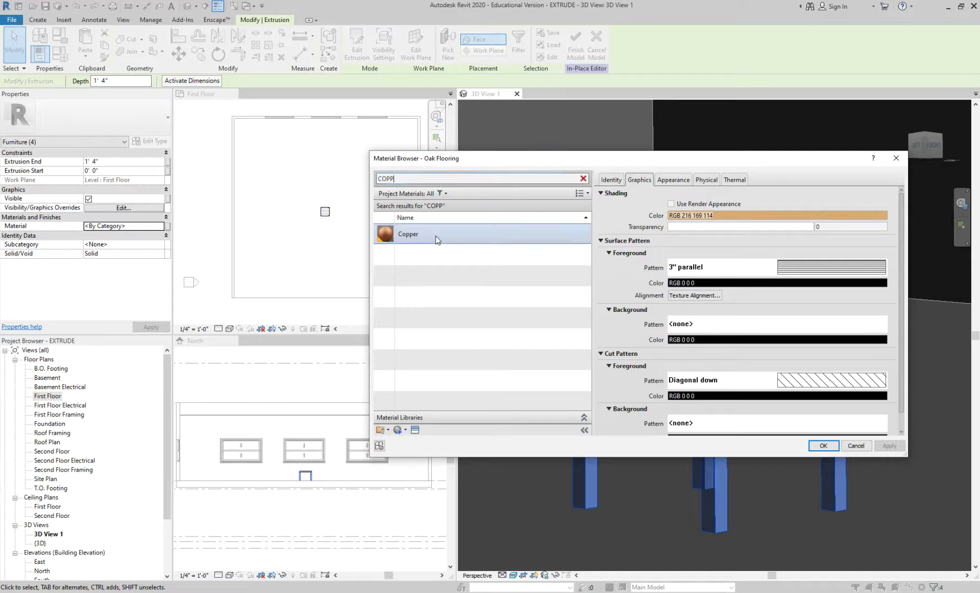
pyautogui.click(832, 450)
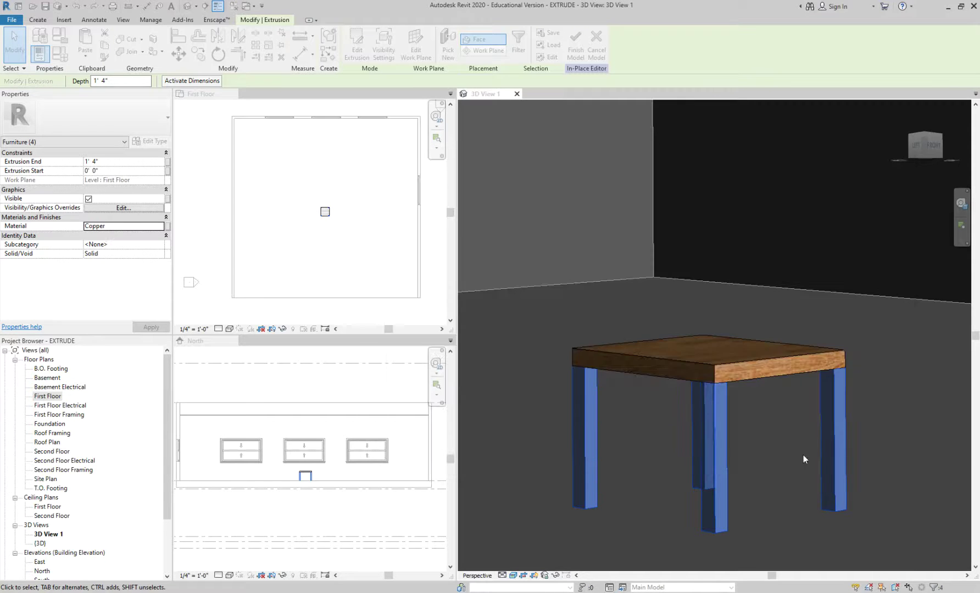
pyautogui.click(761, 466)
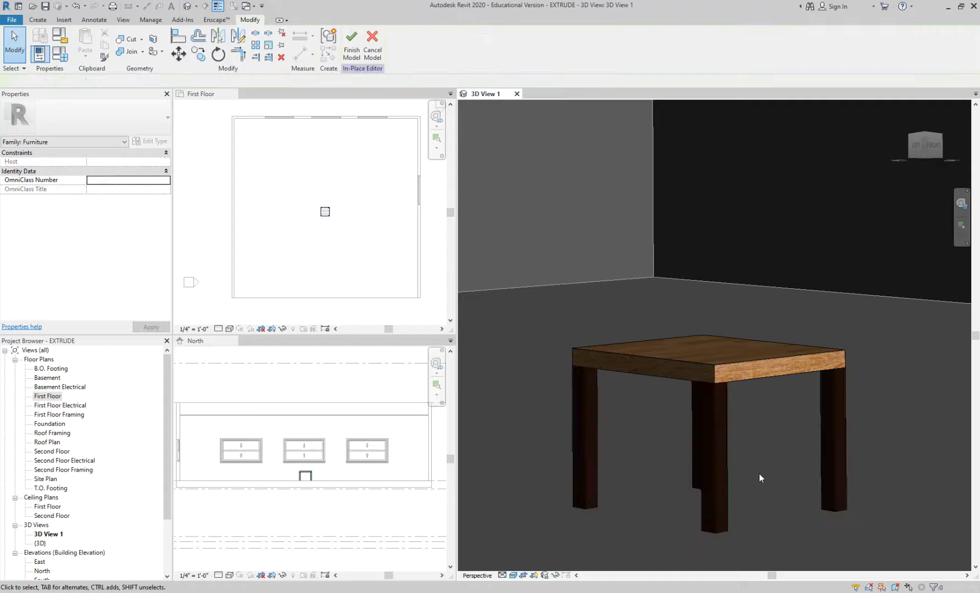
# Select the table's front leg and open the material browser for its material
pyautogui.click(725, 516)
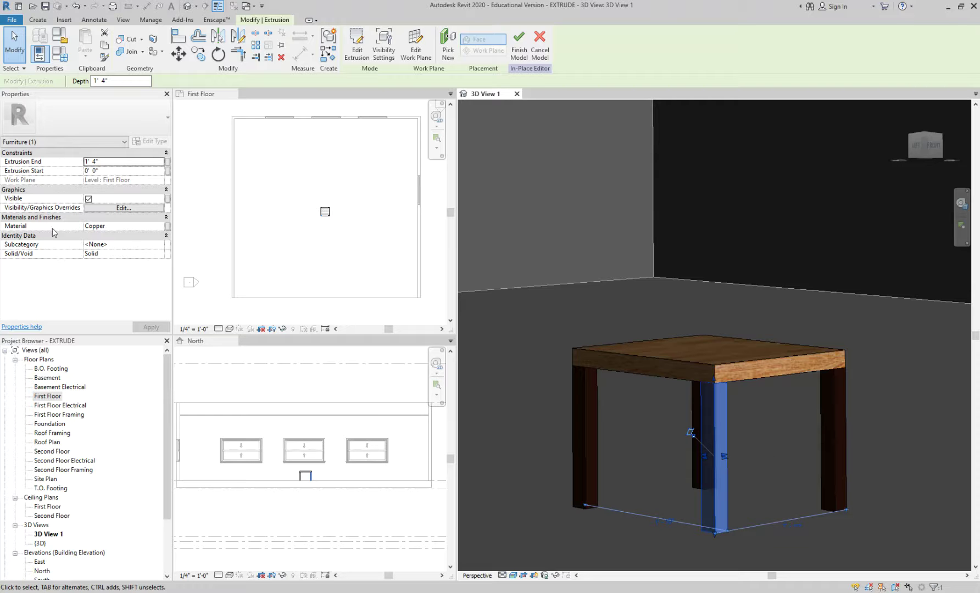
pyautogui.click(106, 227)
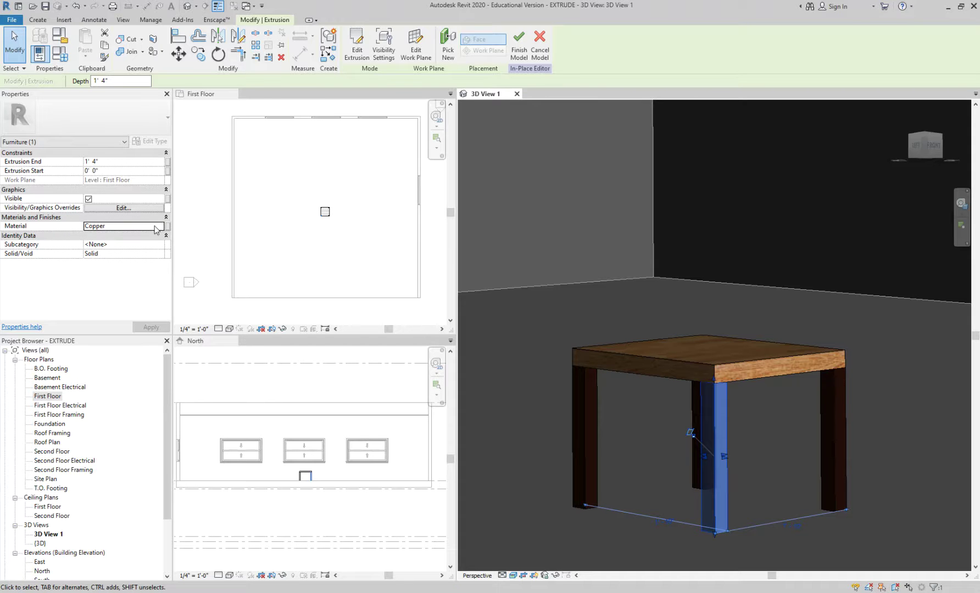
pyautogui.click(664, 398)
pyautogui.click(728, 422)
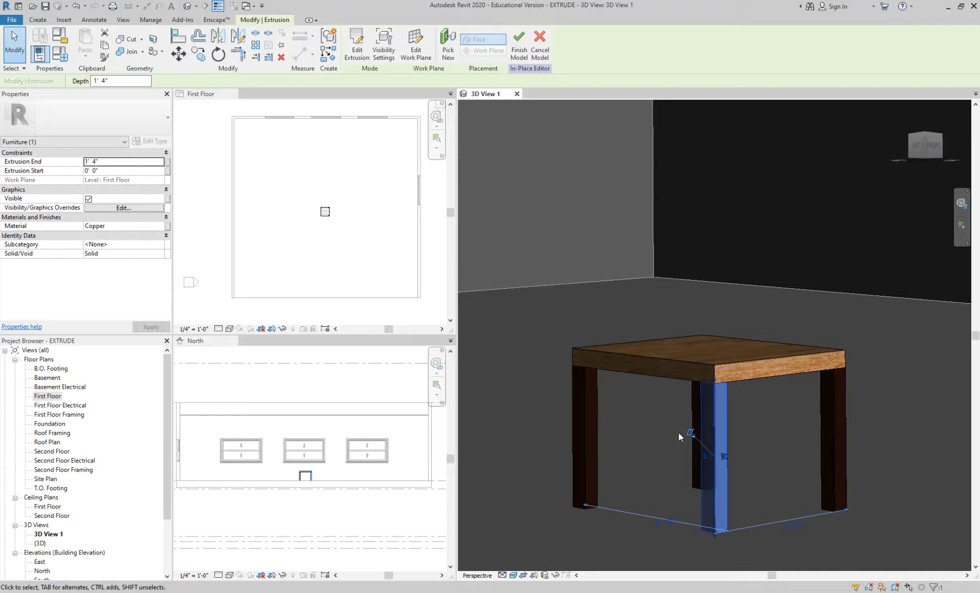
pyautogui.click(756, 434)
pyautogui.click(724, 419)
pyautogui.click(159, 226)
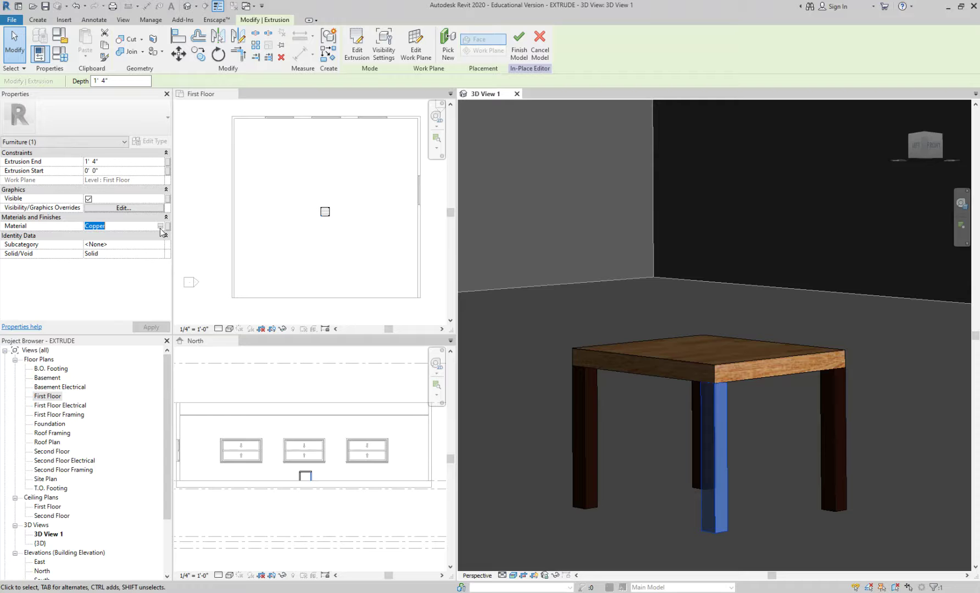
pyautogui.click(160, 226)
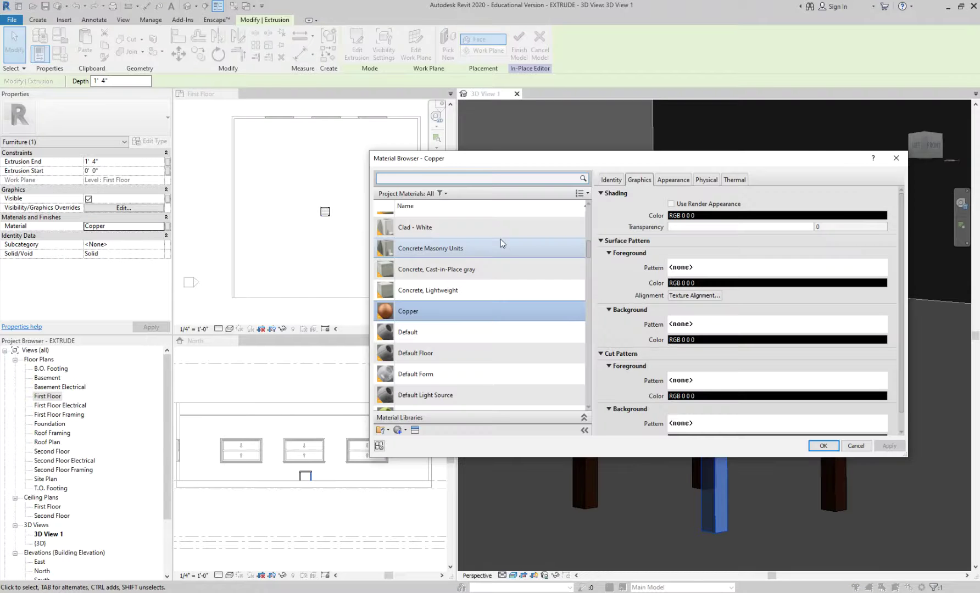
# Choose Glass from the project materials for the table's front leg
pyautogui.click(588, 333)
pyautogui.scroll(-3, 494, 219)
pyautogui.scroll(15, 519, 256)
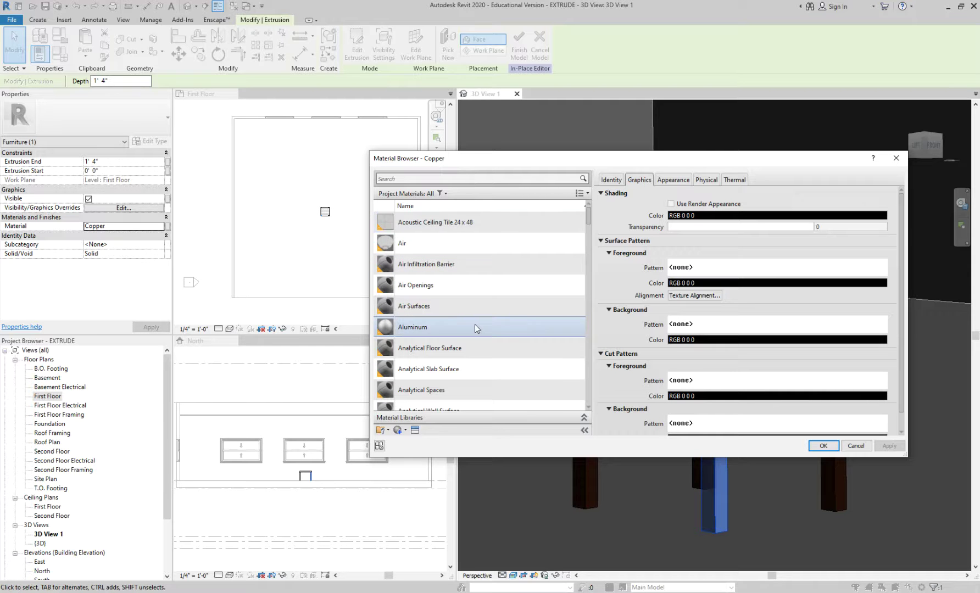
pyautogui.scroll(-10, 474, 324)
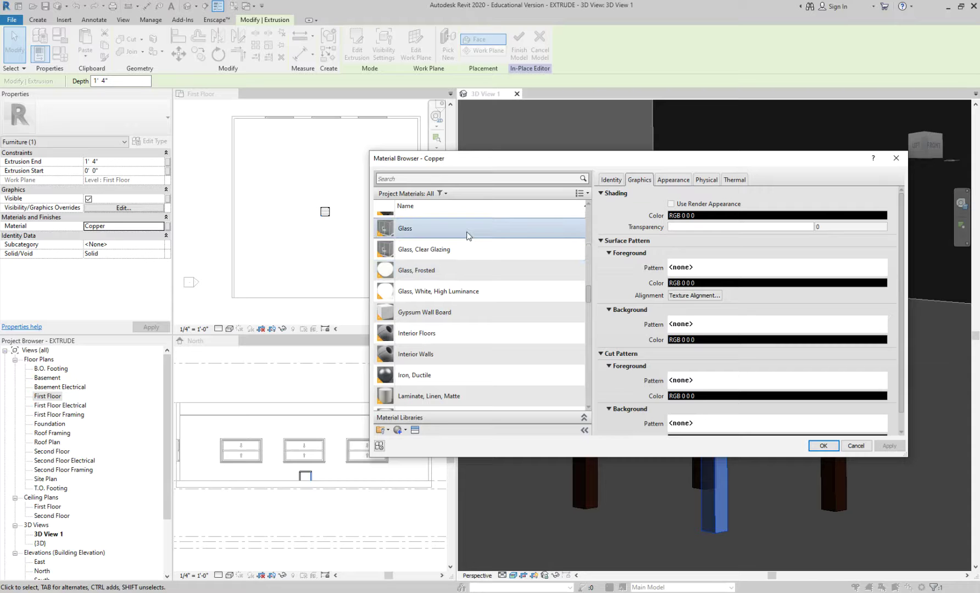
pyautogui.click(415, 231)
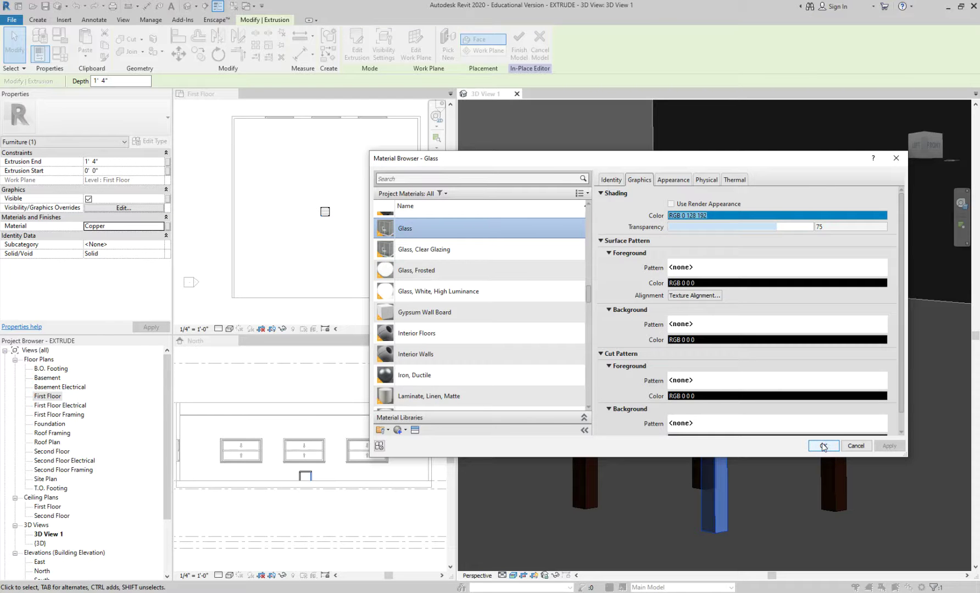
# Look through the project materials and search them for WOOD
pyautogui.scroll(-4, 490, 330)
pyautogui.scroll(4, 490, 330)
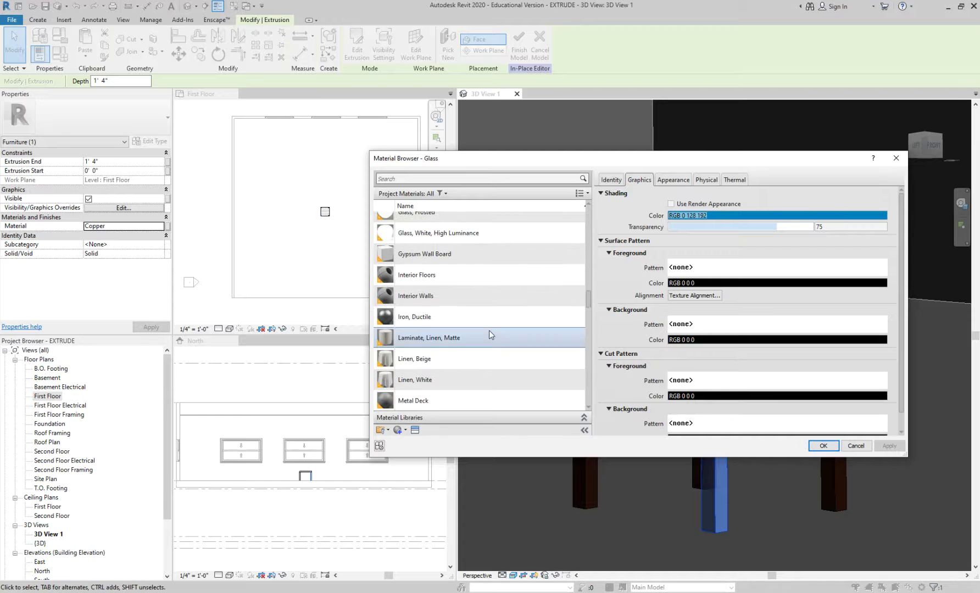
pyautogui.scroll(-3, 483, 343)
pyautogui.scroll(3, 475, 256)
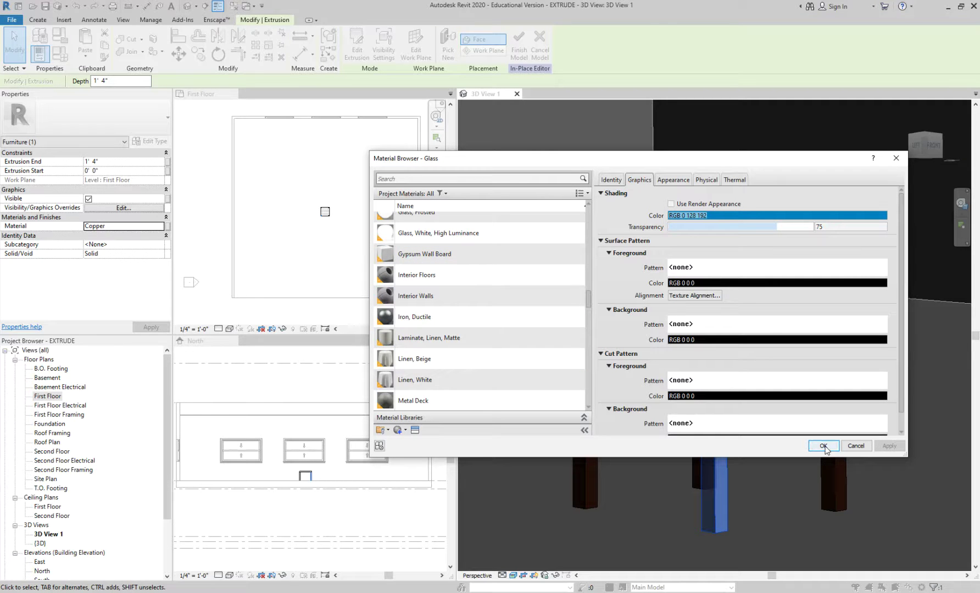
pyautogui.scroll(1, 478, 275)
pyautogui.click(412, 181)
pyautogui.write('WOOD')
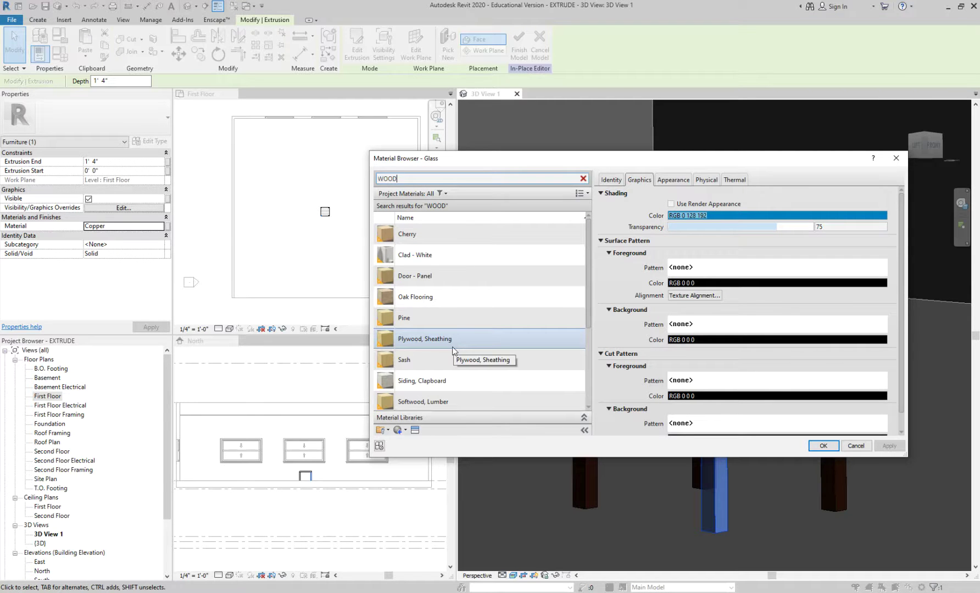
# Confirm the Glass material for the front leg and finish the in-place table model
pyautogui.click(823, 445)
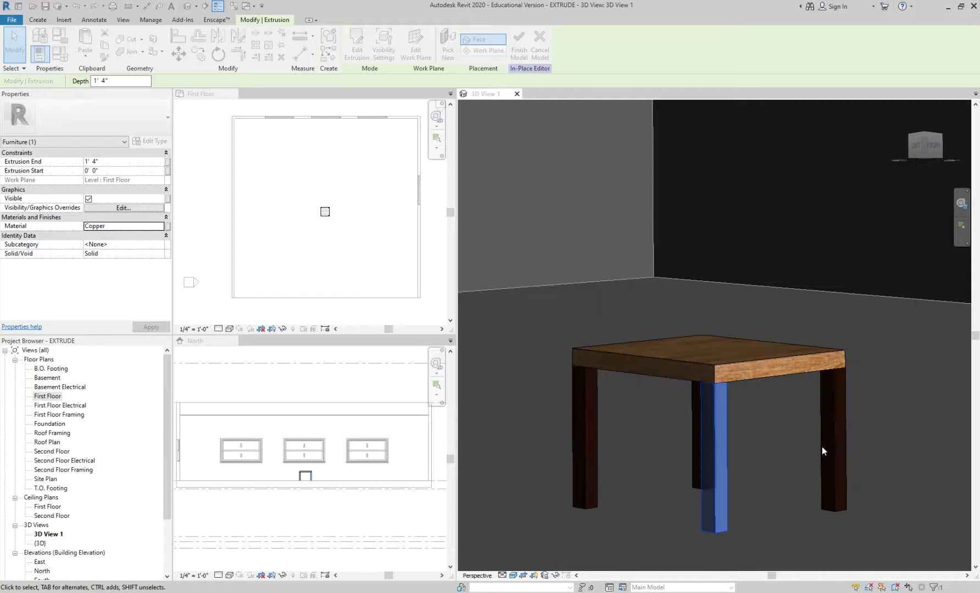
pyautogui.click(769, 467)
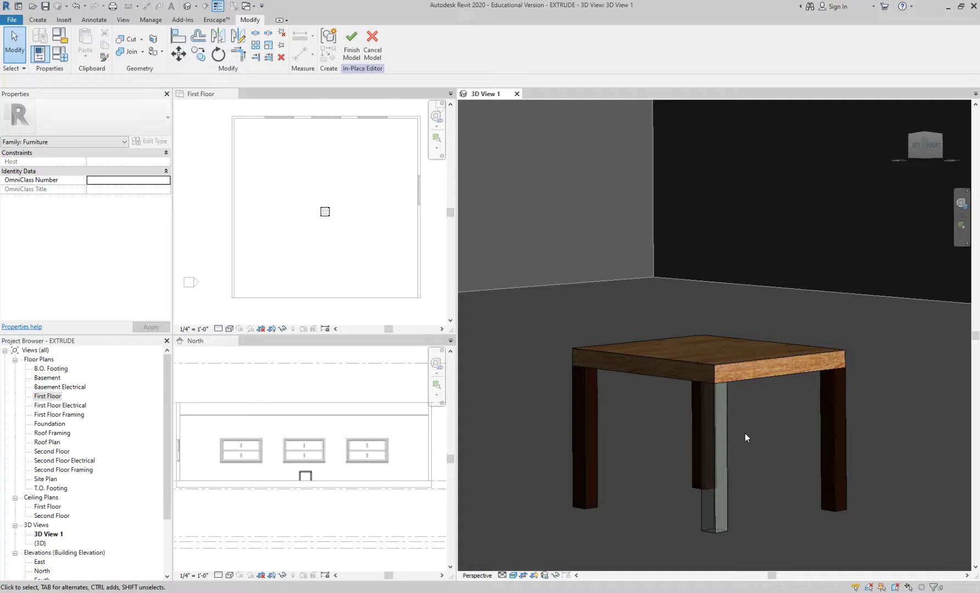
pyautogui.click(350, 54)
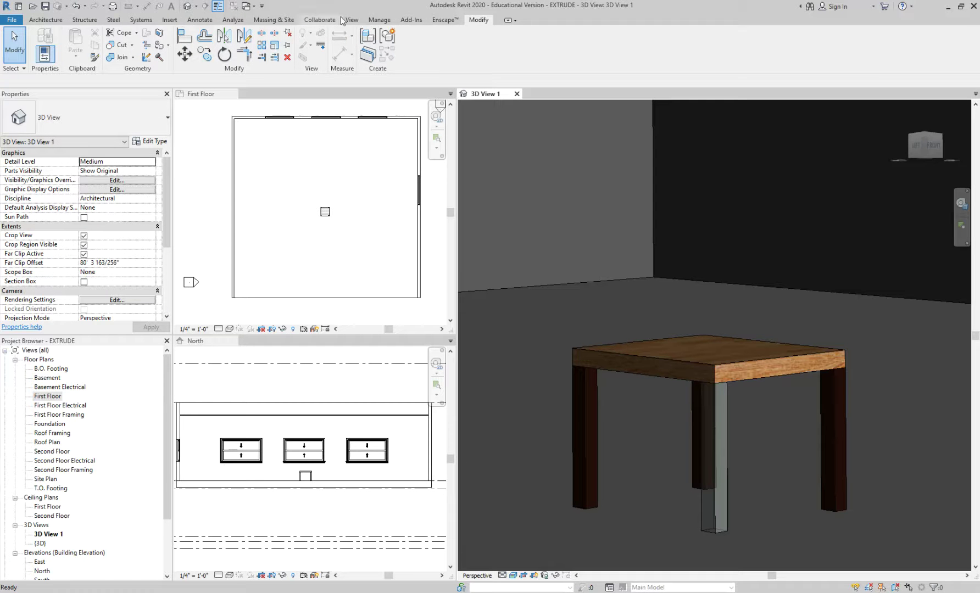
# Render the 3D view of the table at Draft quality and inspect the glass leg up close
pyautogui.click(345, 20)
pyautogui.click(245, 42)
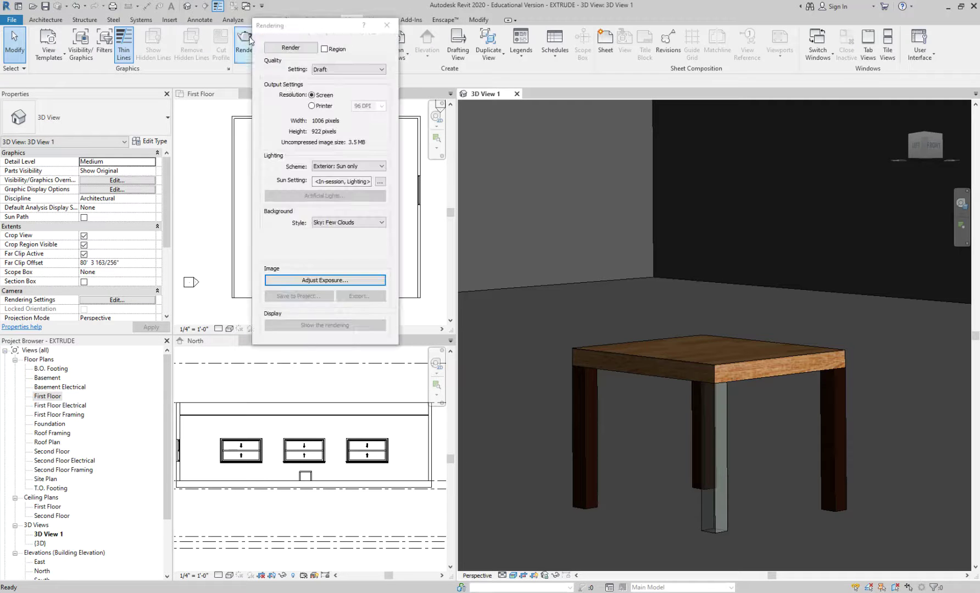
pyautogui.click(292, 48)
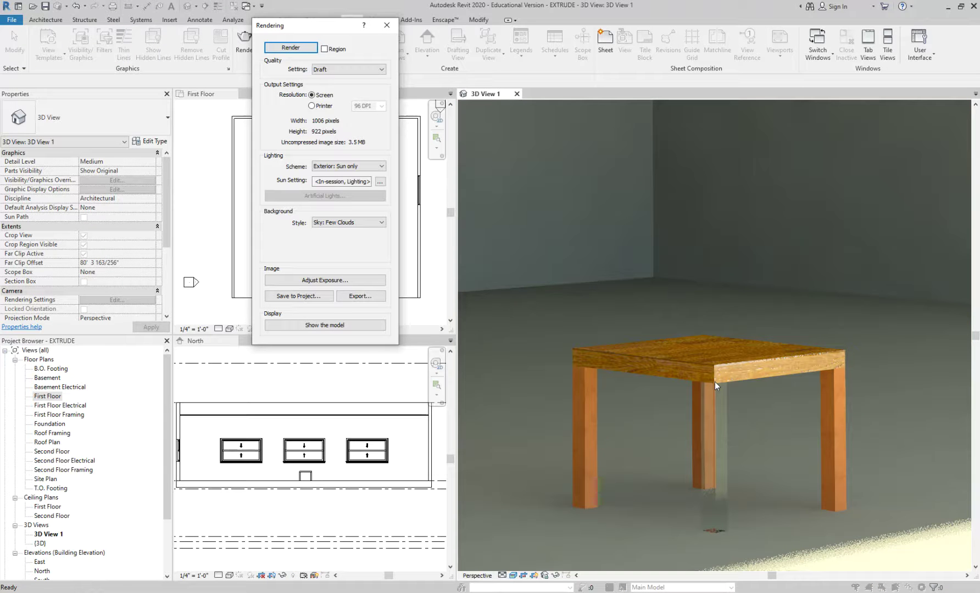
pyautogui.scroll(2, 726, 484)
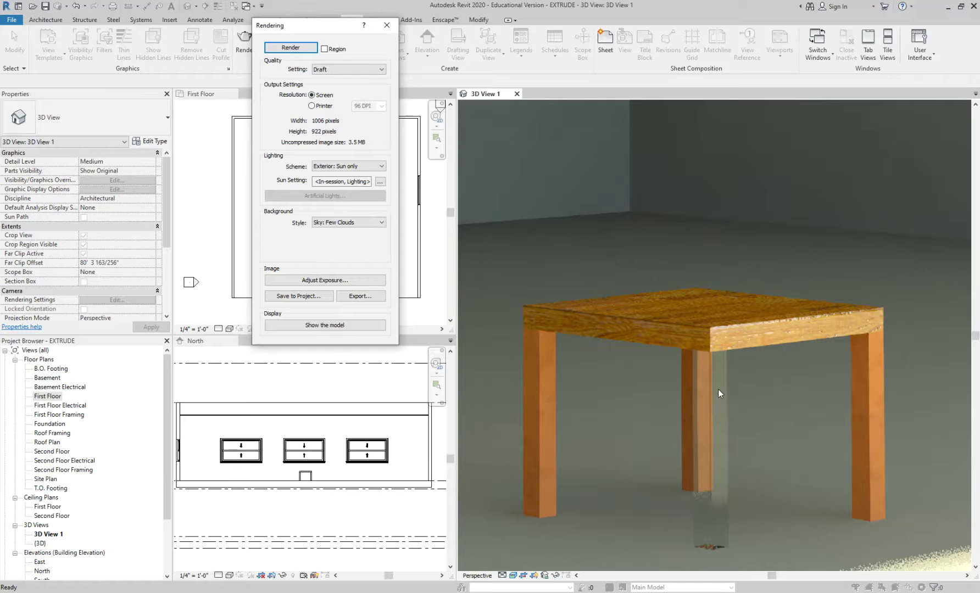
pyautogui.scroll(-1, 717, 392)
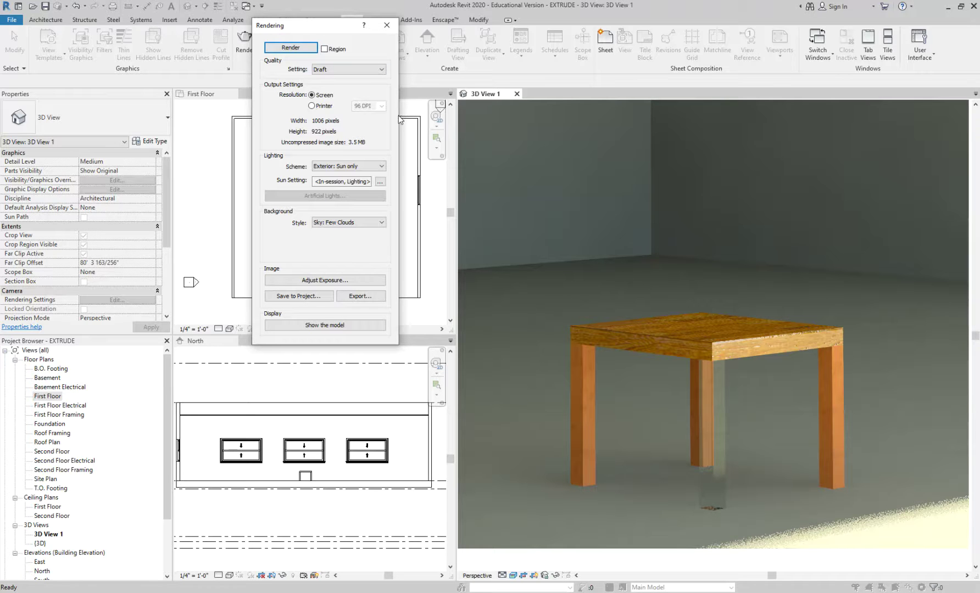
# Set the render quality to High and render the table view again, stopping the rendering before it completes
pyautogui.click(330, 69)
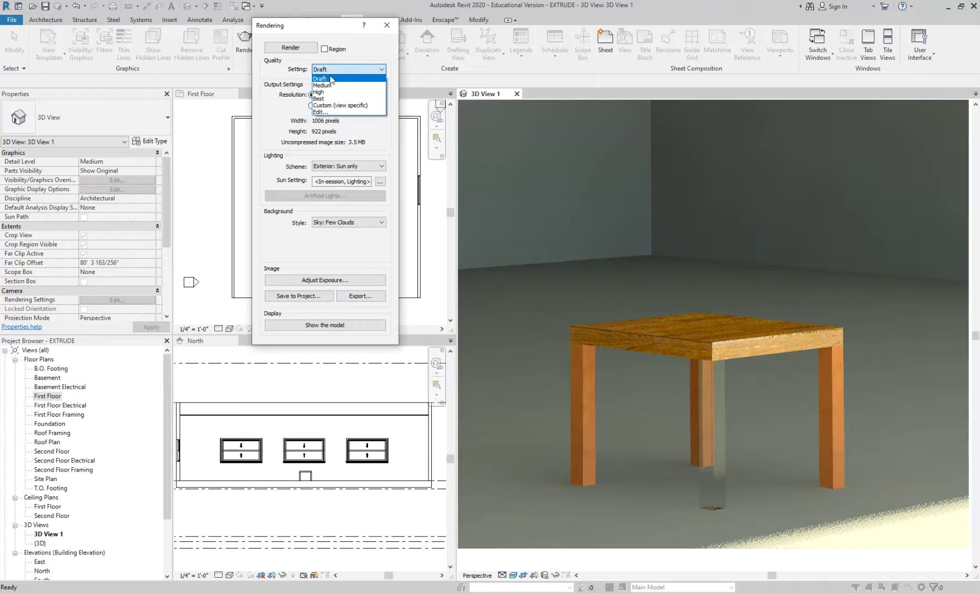
pyautogui.click(333, 91)
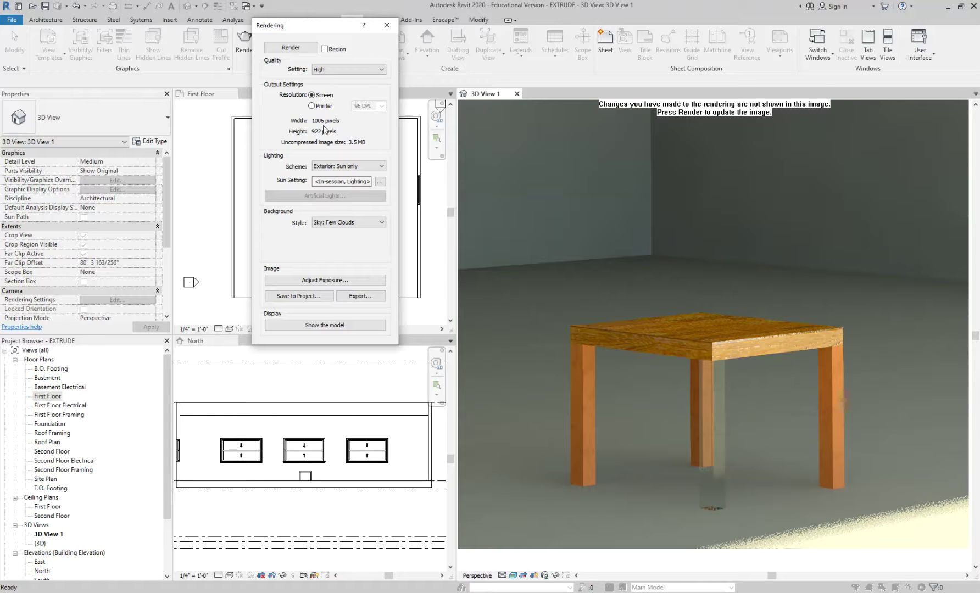
pyautogui.click(293, 47)
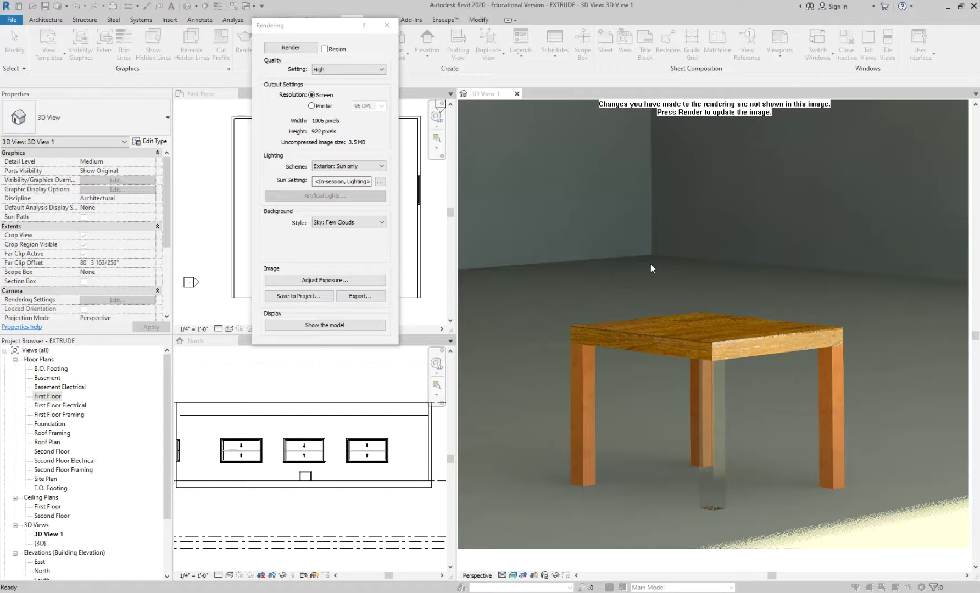
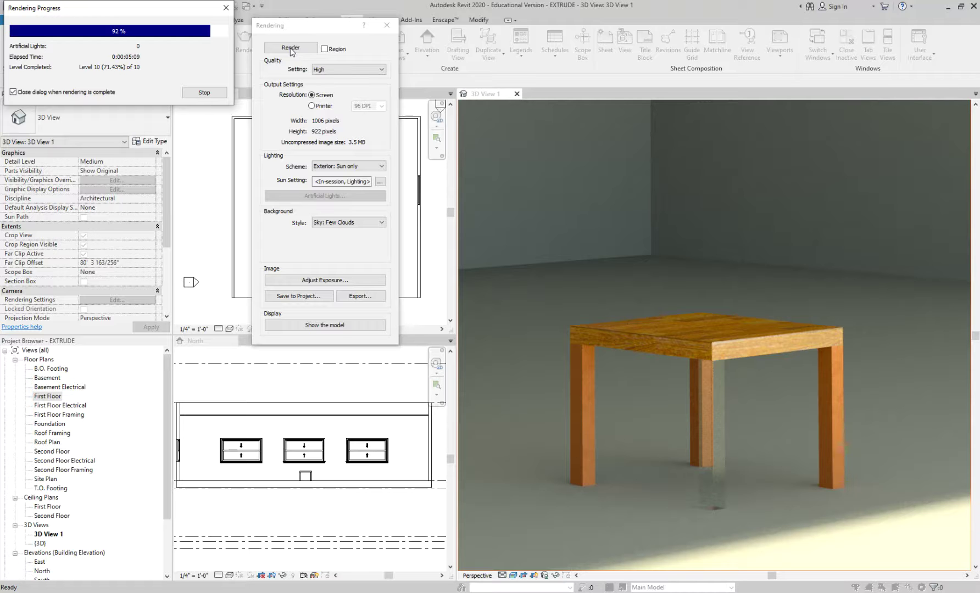
pyautogui.click(203, 92)
pyautogui.click(504, 302)
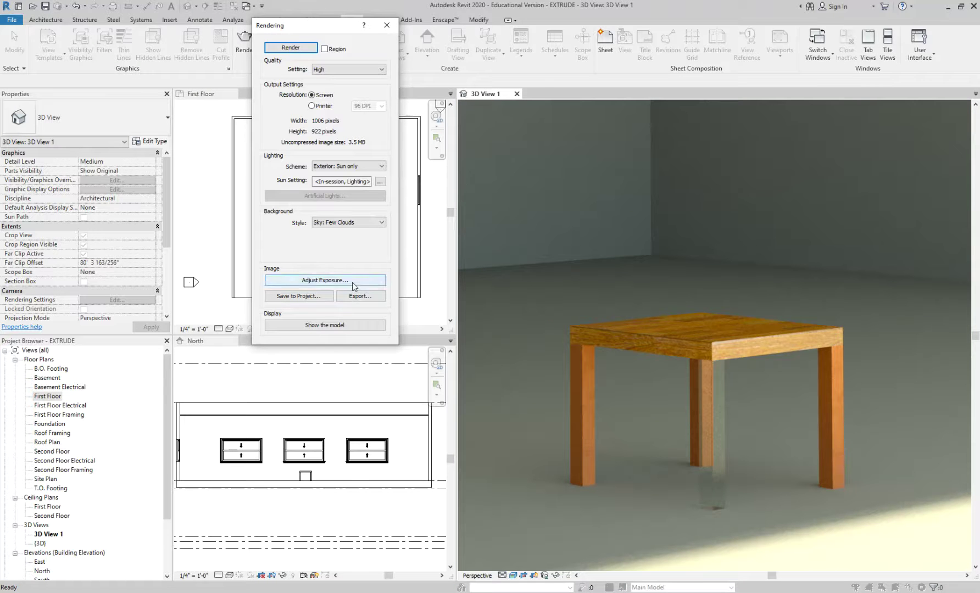
# Brighten the rendered image by setting its exposure value to 9.32
pyautogui.click(325, 280)
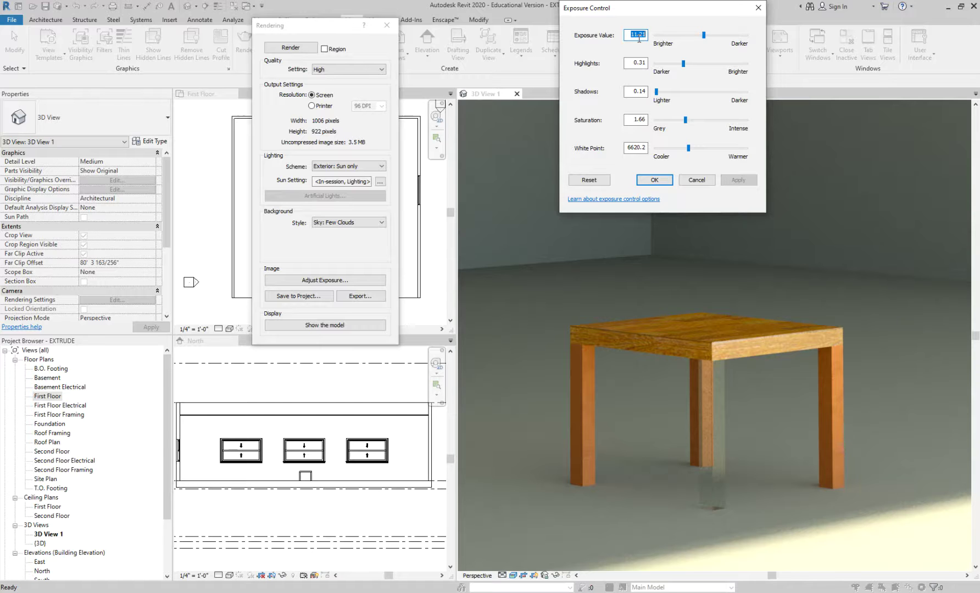
pyautogui.moveTo(703, 35); pyautogui.dragTo(696, 37)
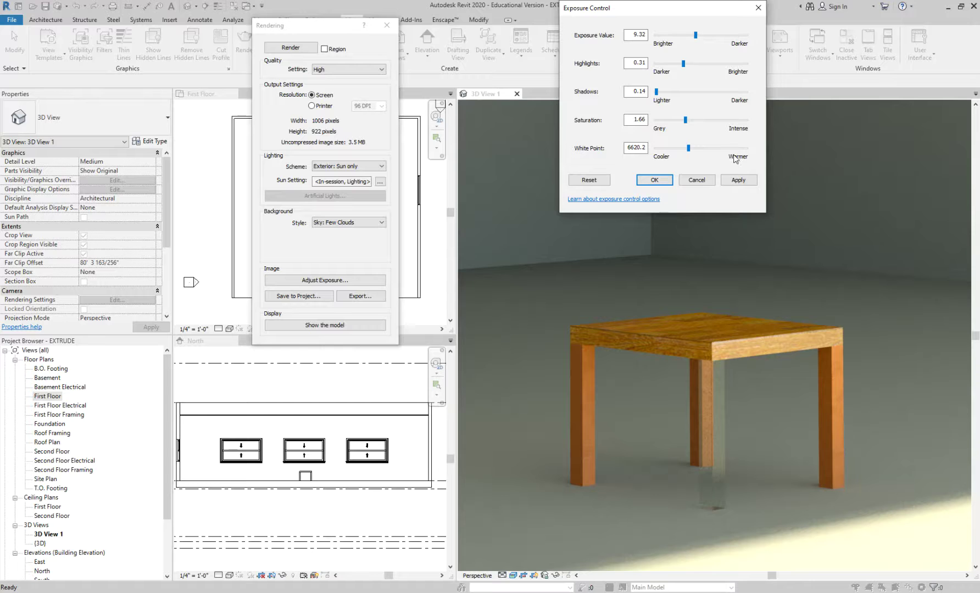
pyautogui.click(655, 181)
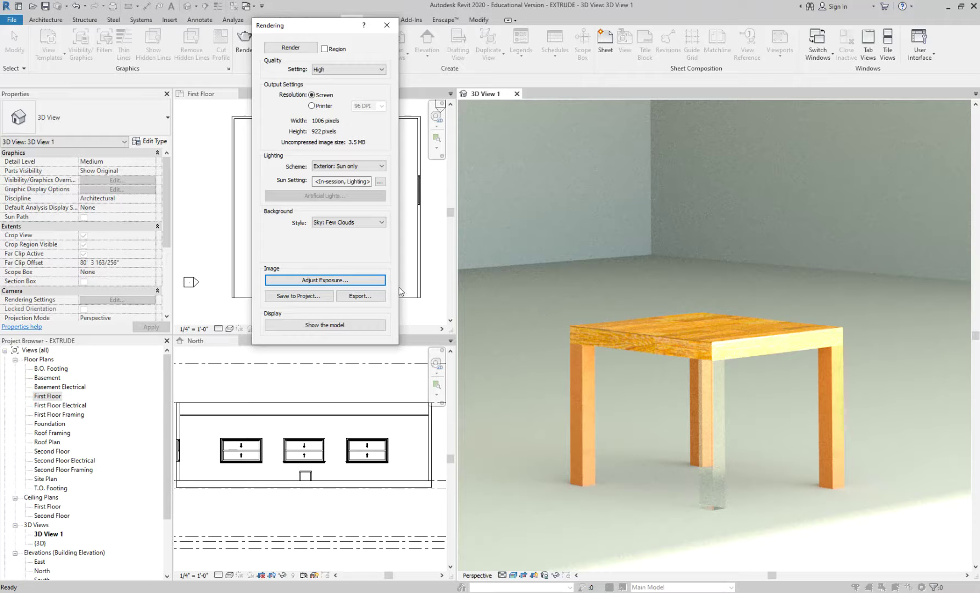
# Darken the rendered image by setting its exposure value to the maximum of 21.00
pyautogui.click(378, 284)
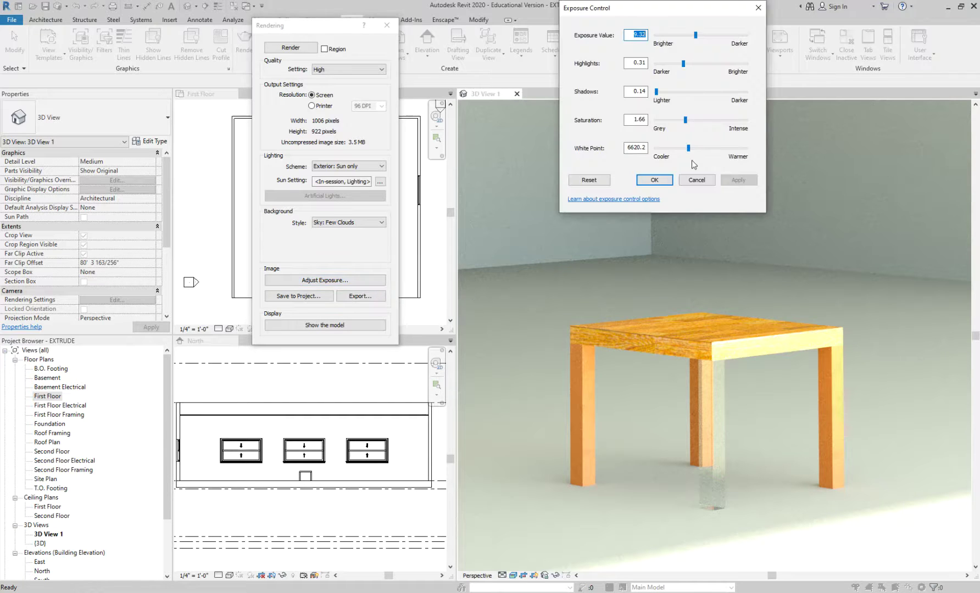
pyautogui.moveTo(696, 37); pyautogui.dragTo(750, 37)
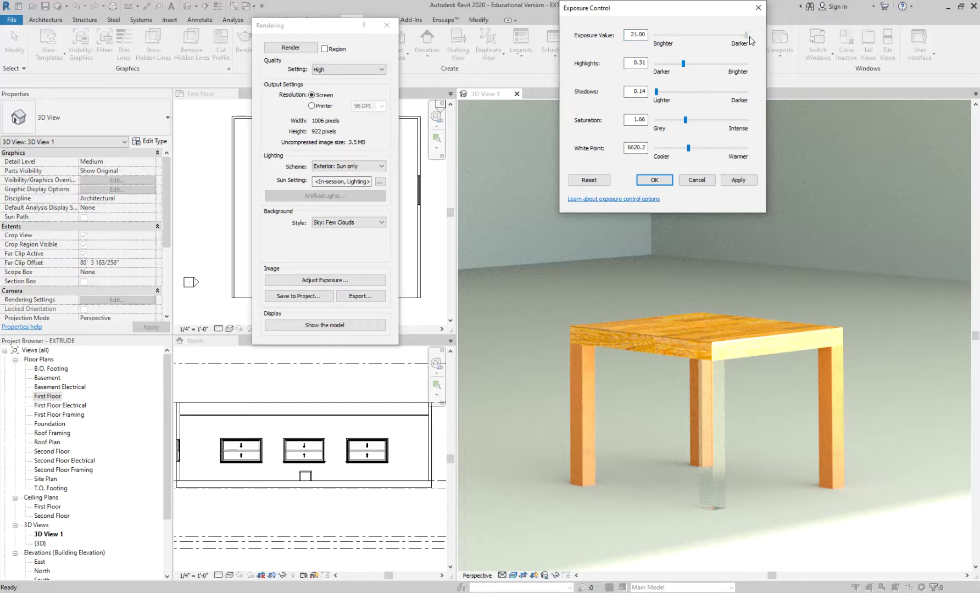
pyautogui.click(654, 180)
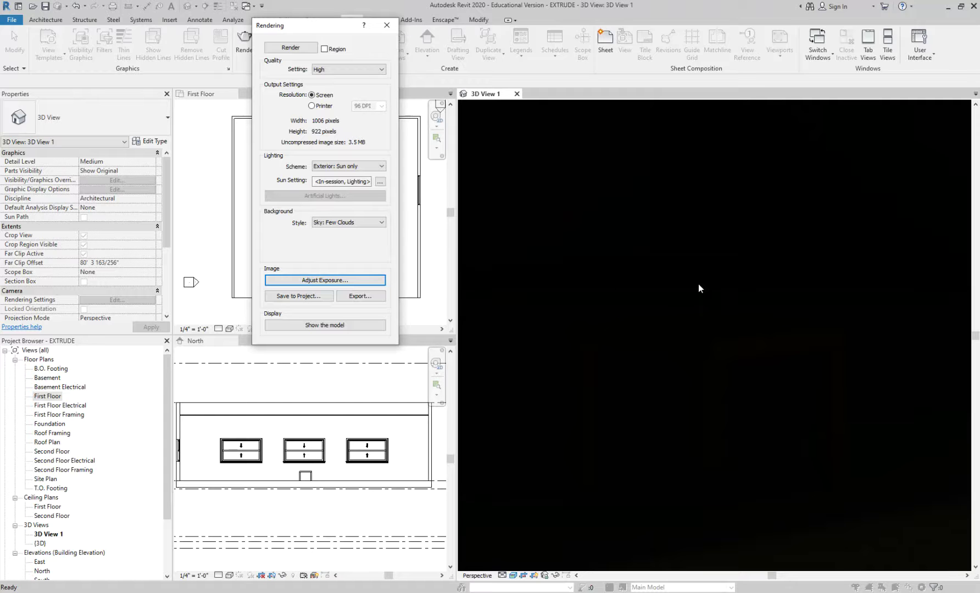
# Brighten the rendered image by lowering its exposure value to about the middle of the range
pyautogui.click(374, 280)
pyautogui.moveTo(747, 35); pyautogui.dragTo(699, 35)
pyautogui.click(654, 180)
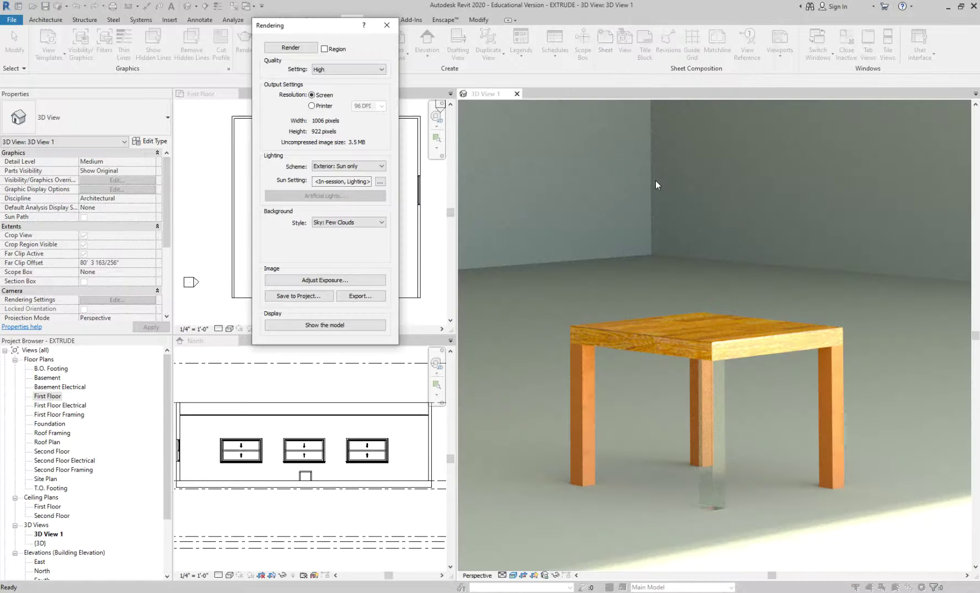
pyautogui.click(613, 145)
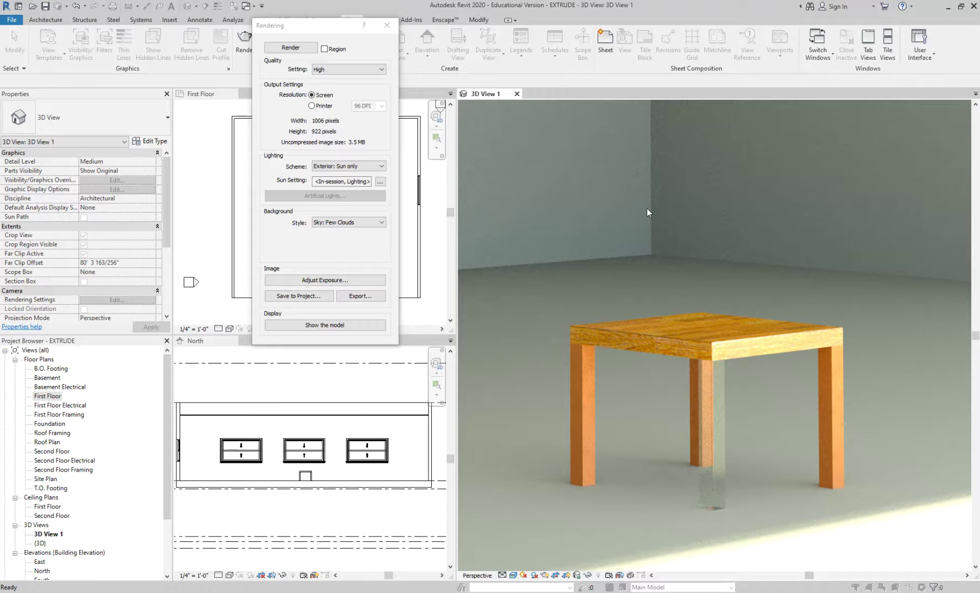
# Leave the rendered image, reopen the rendering settings for the 3D view and set the quality to Draft
pyautogui.click(387, 25)
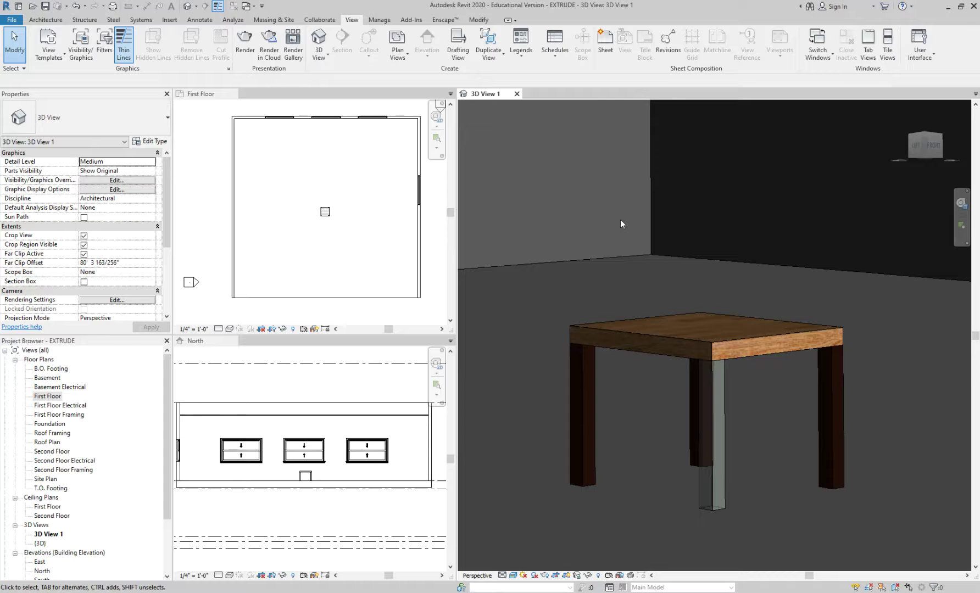
pyautogui.moveTo(642, 273); pyautogui.dragTo(639, 252, button='middle')
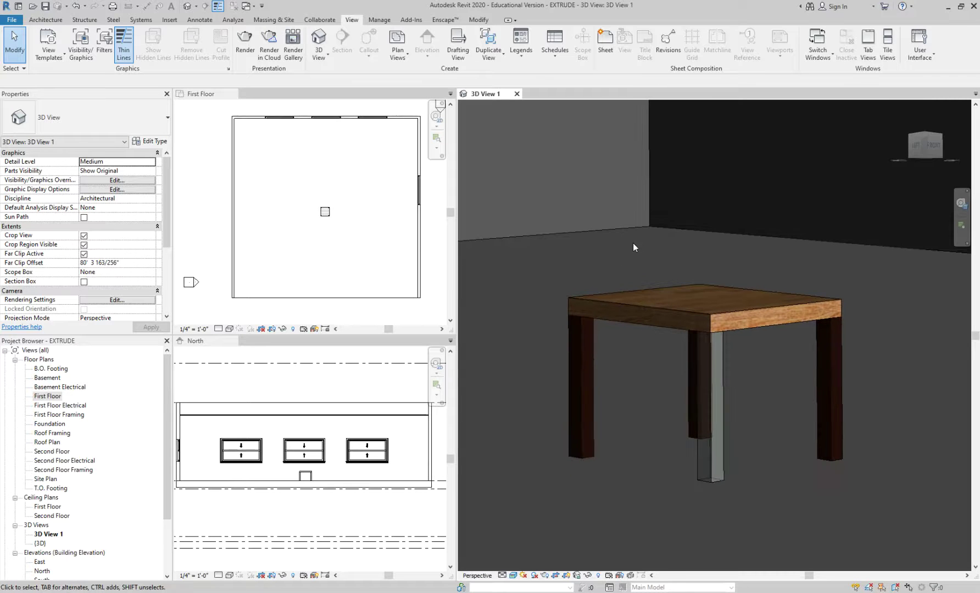
pyautogui.click(252, 42)
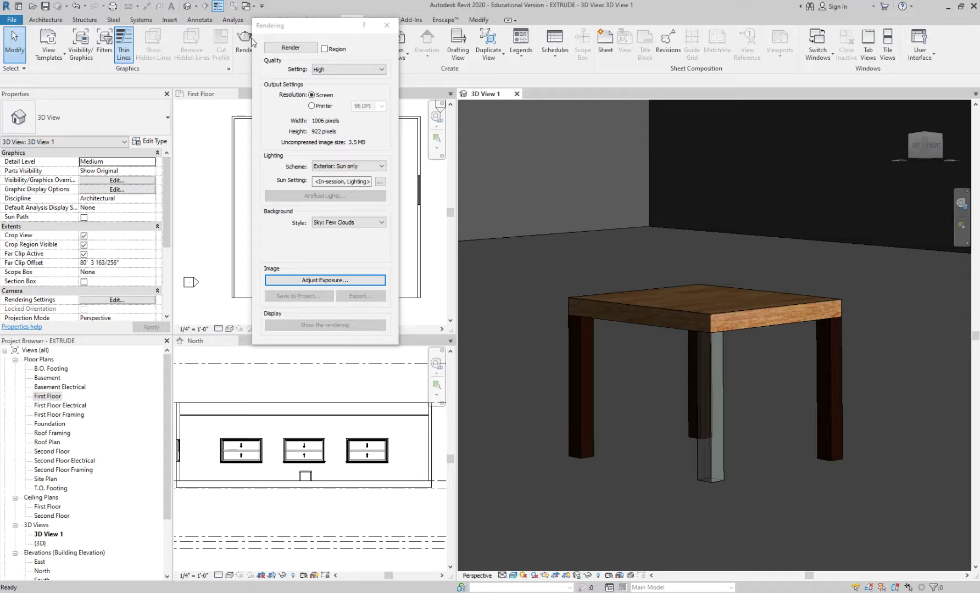
pyautogui.click(354, 69)
pyautogui.click(368, 76)
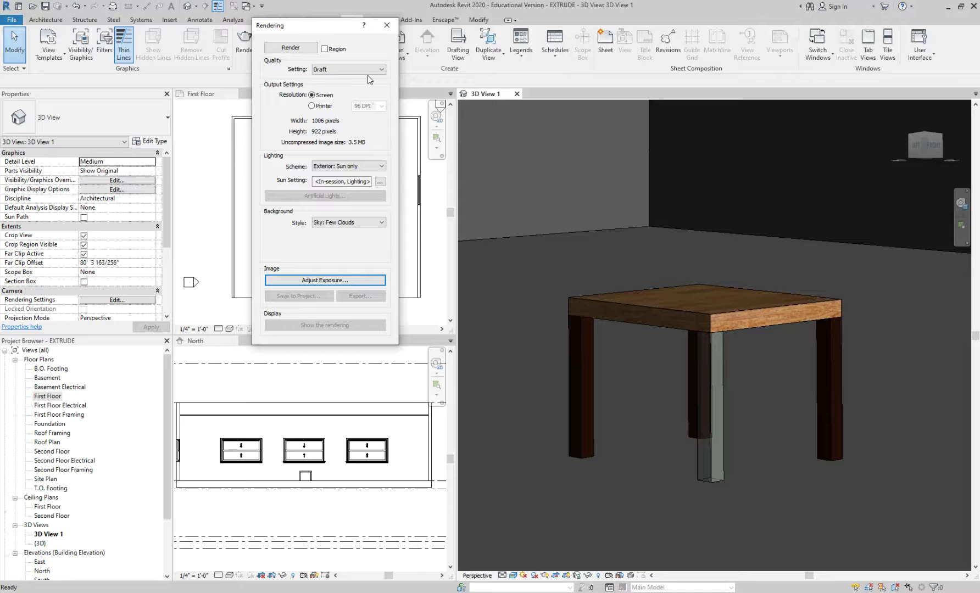
# Set the rendering exposure value to 11.56 and render the 3D view at Draft quality
pyautogui.click(362, 281)
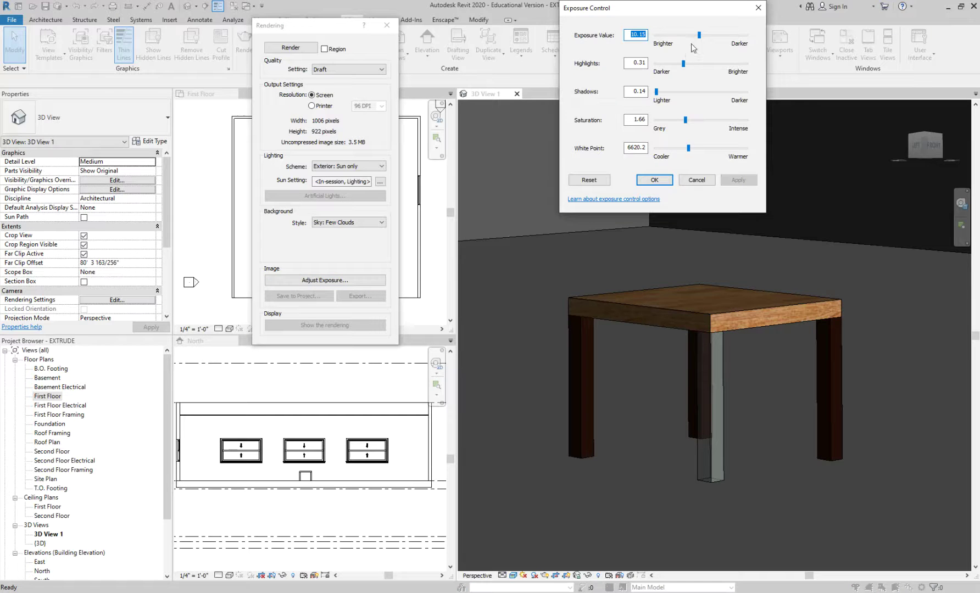
pyautogui.moveTo(698, 36); pyautogui.dragTo(705, 37)
pyautogui.click(736, 178)
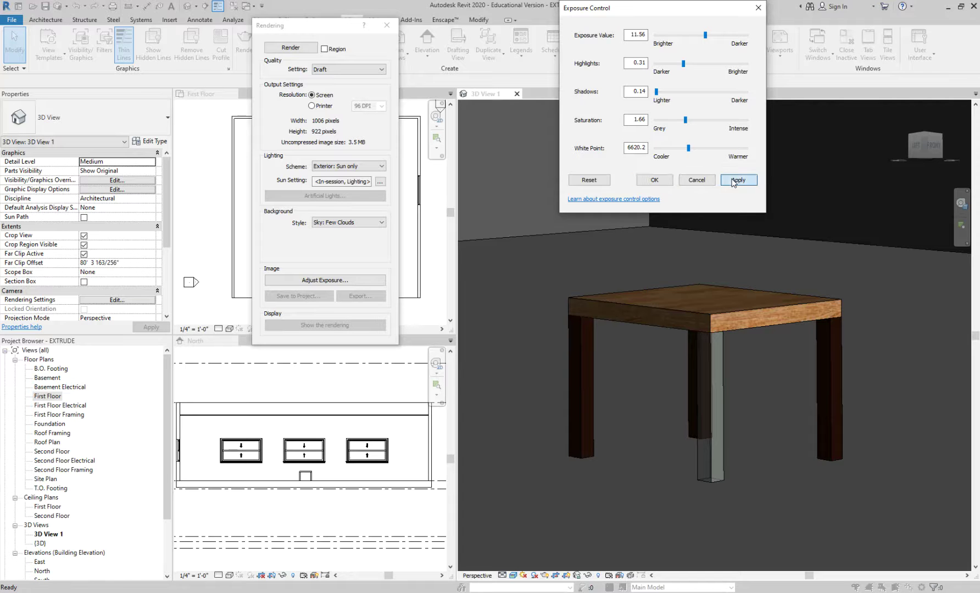
pyautogui.click(654, 180)
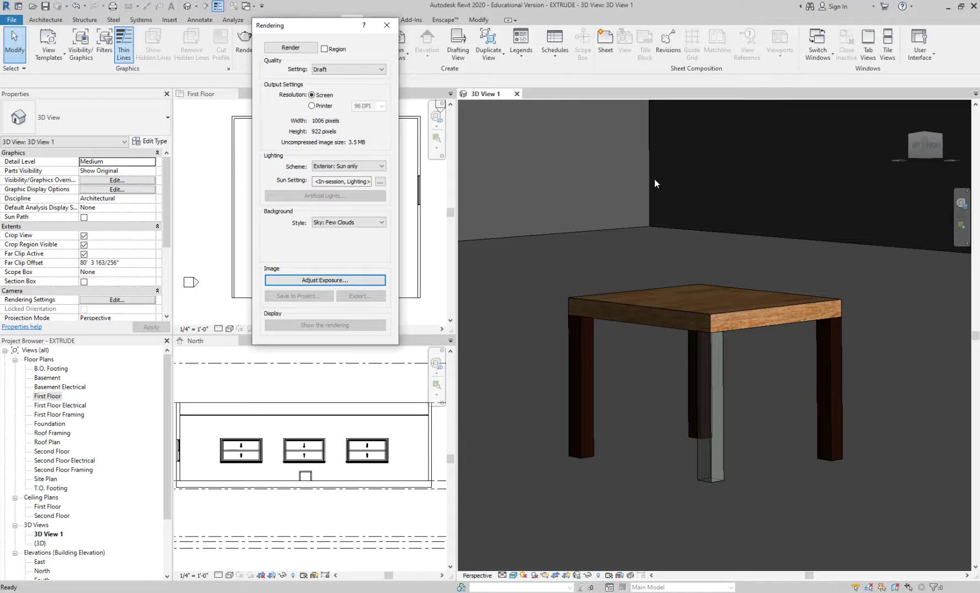
pyautogui.click(274, 46)
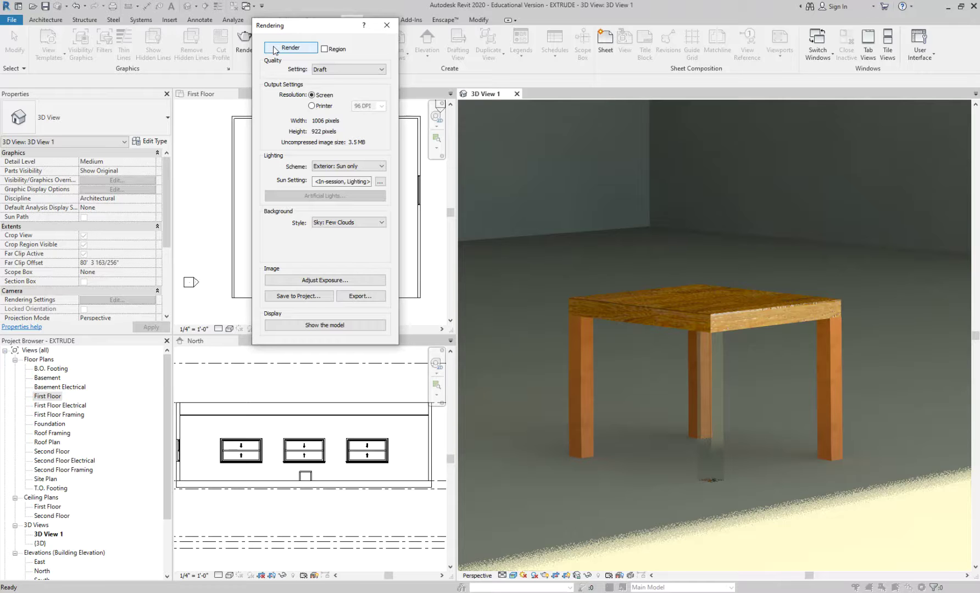
pyautogui.click(274, 49)
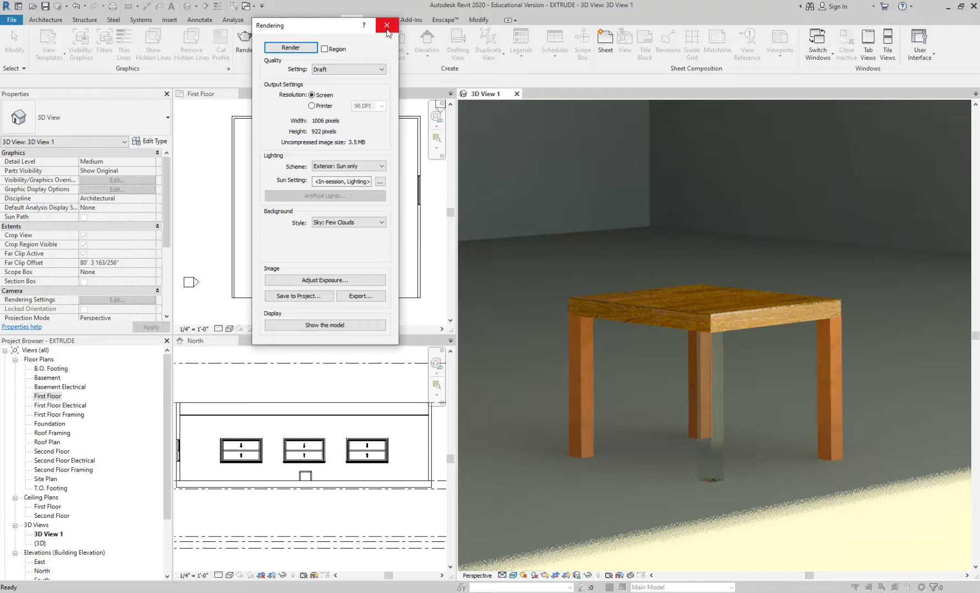
pyautogui.click(372, 222)
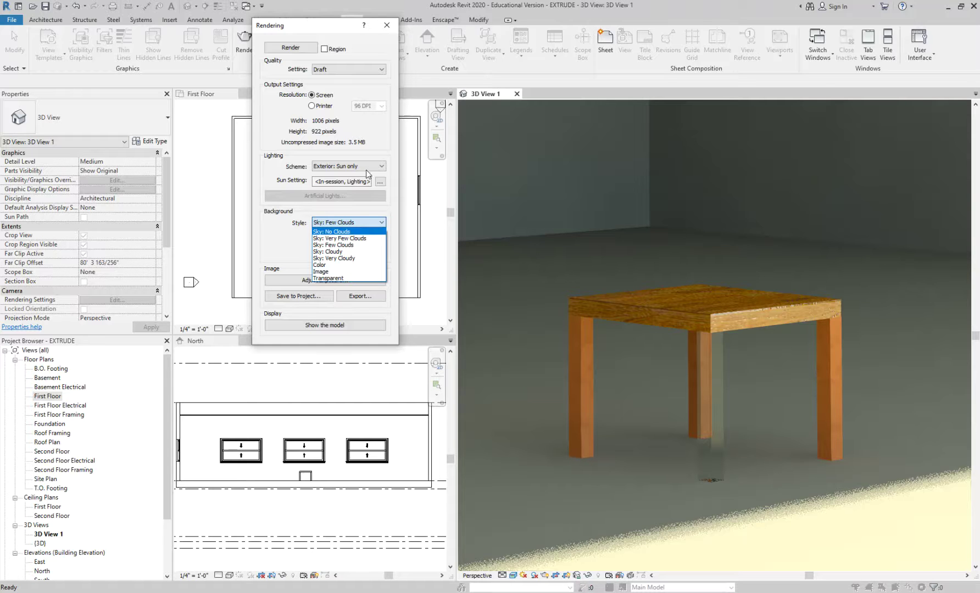
pyautogui.click(355, 195)
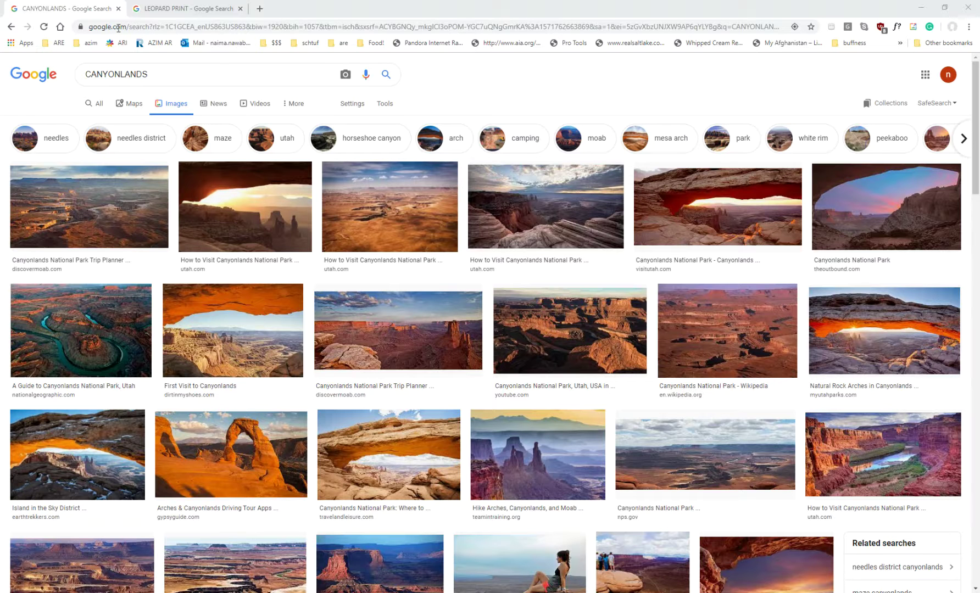
# Switch to Chrome and open the theoutbound.com Canyonlands National Park sunset picture from the image results at full size
pyautogui.click(170, 75)
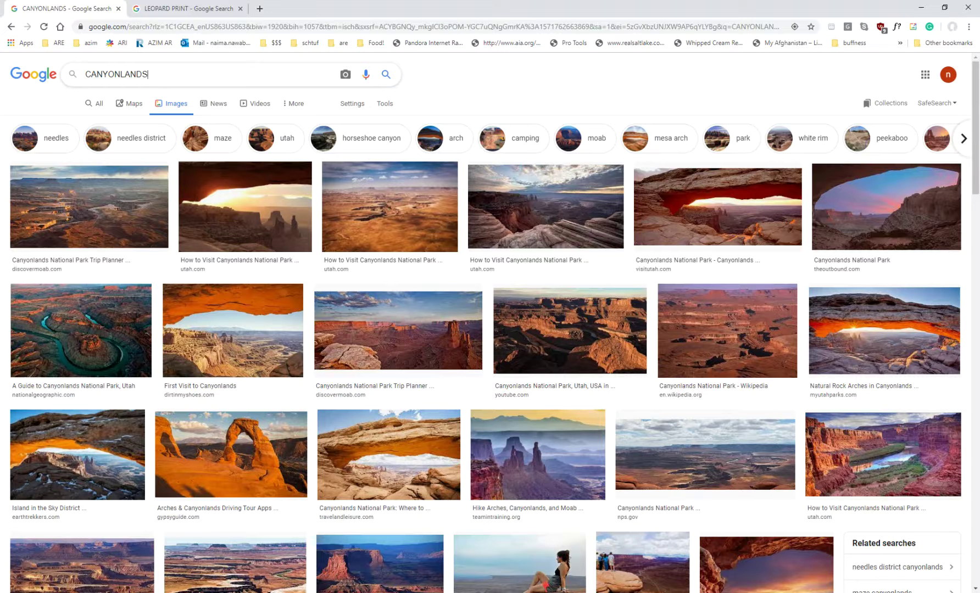
pyautogui.hotkey('alt', 'Tab')
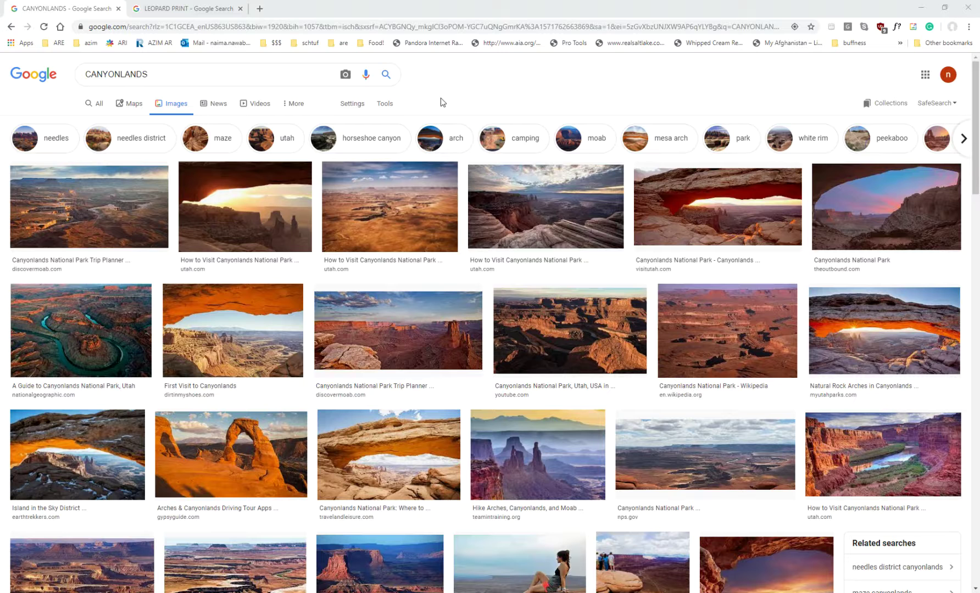
pyautogui.click(467, 82)
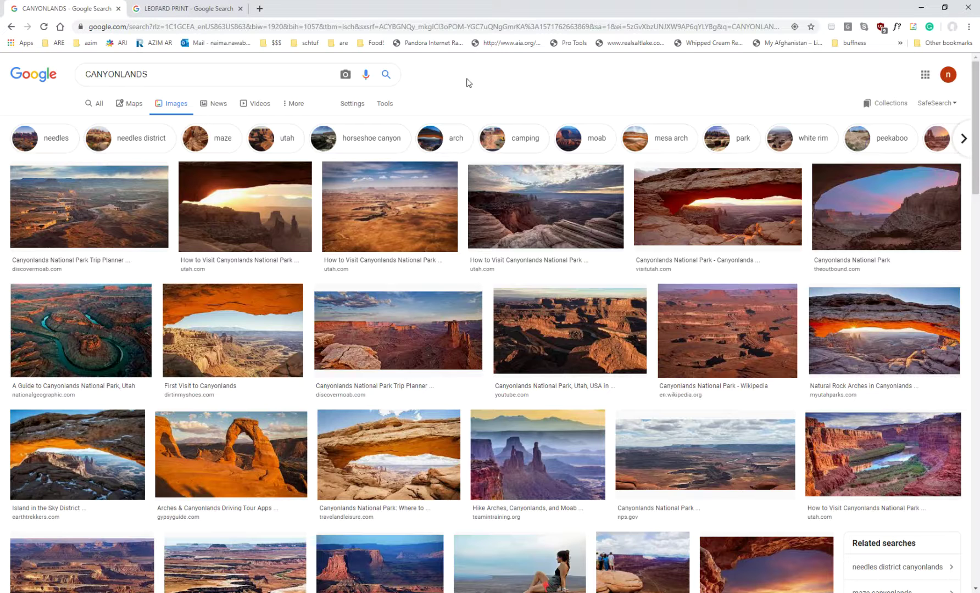
pyautogui.click(867, 215)
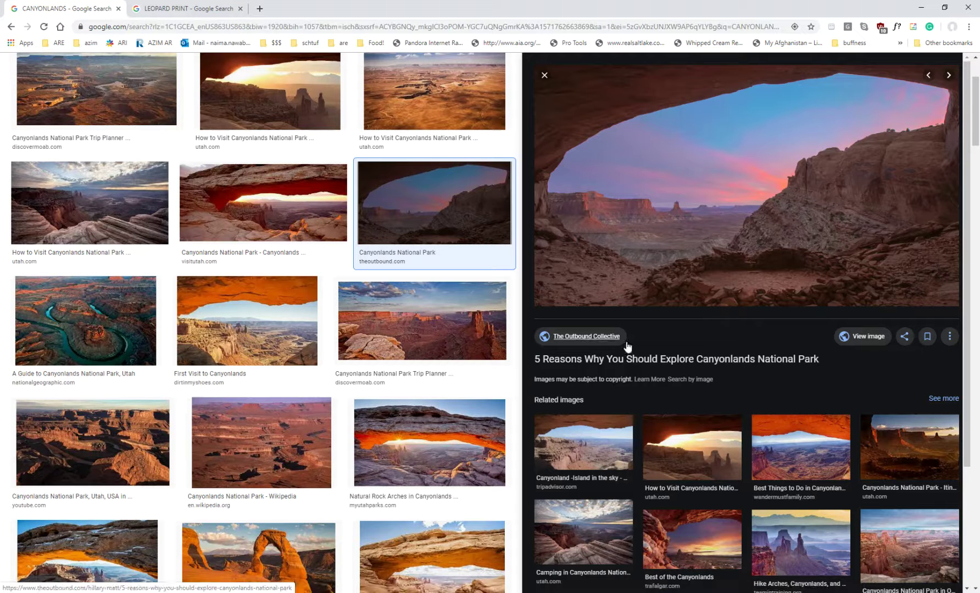
pyautogui.click(873, 336)
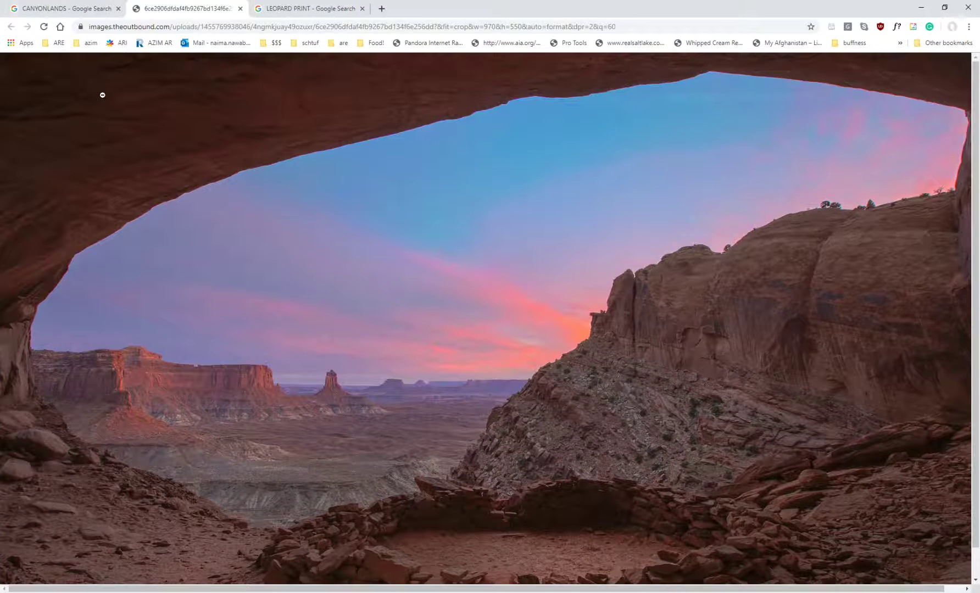
pyautogui.click(100, 9)
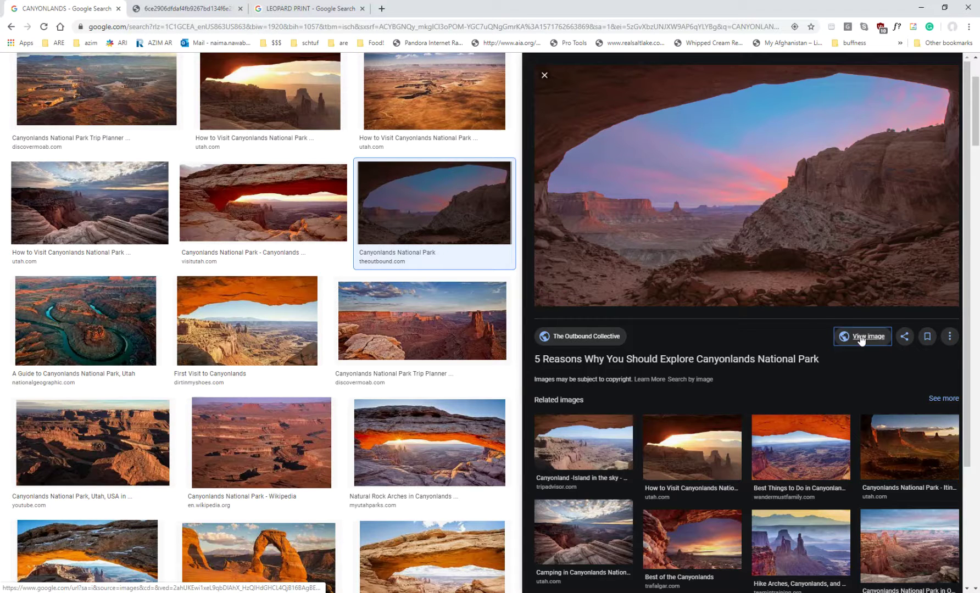
pyautogui.click(187, 9)
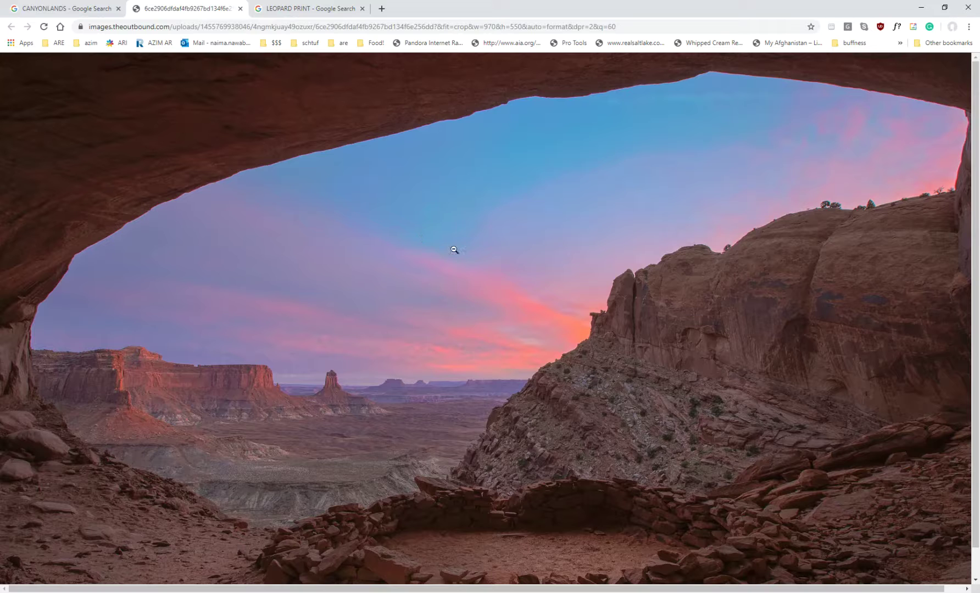
# Save the full-size canyon image as CANYONLANDS in the REVIT INTD 2370 F19 folder
pyautogui.rightClick(454, 250)
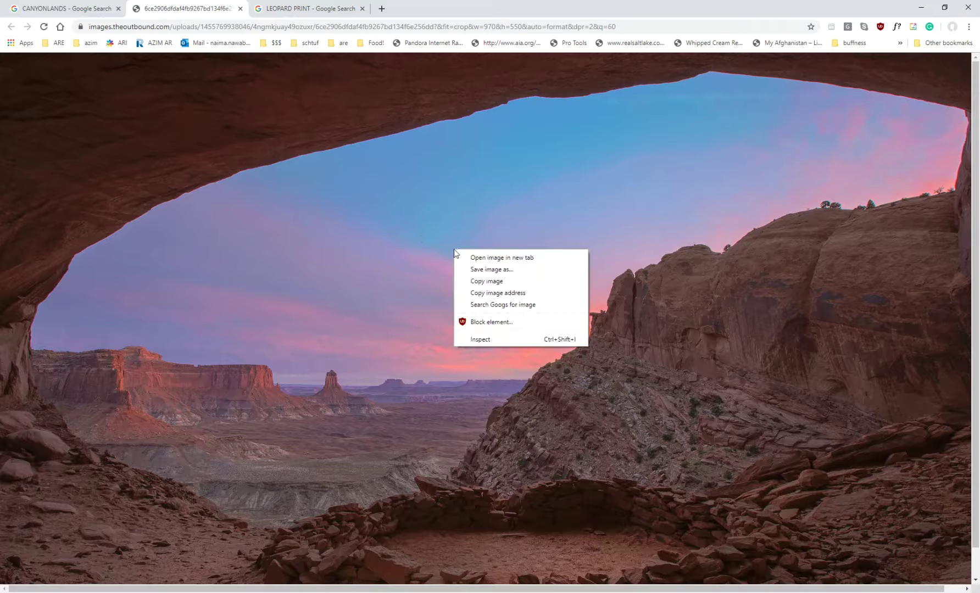
pyautogui.click(493, 269)
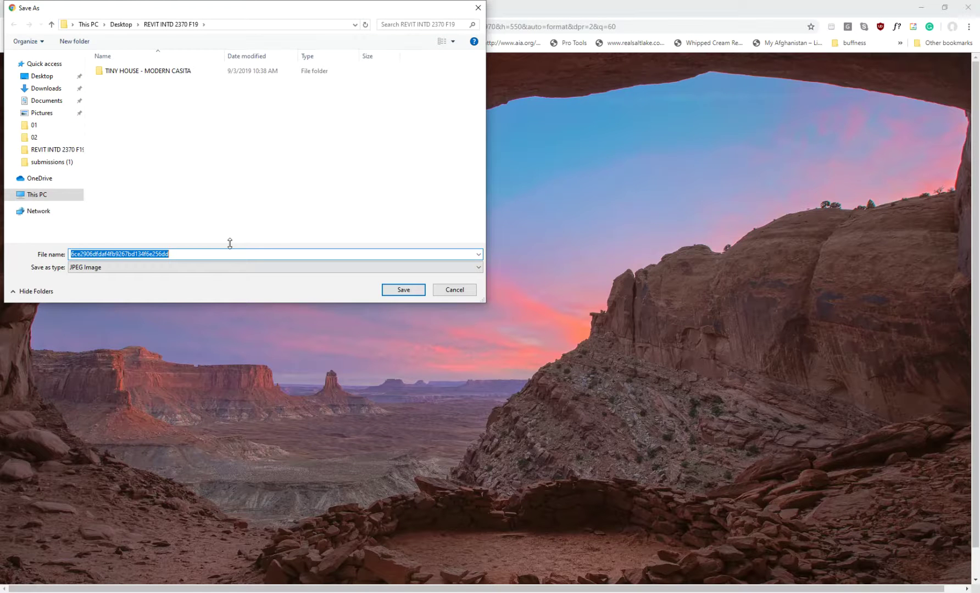
pyautogui.write('CANYON')
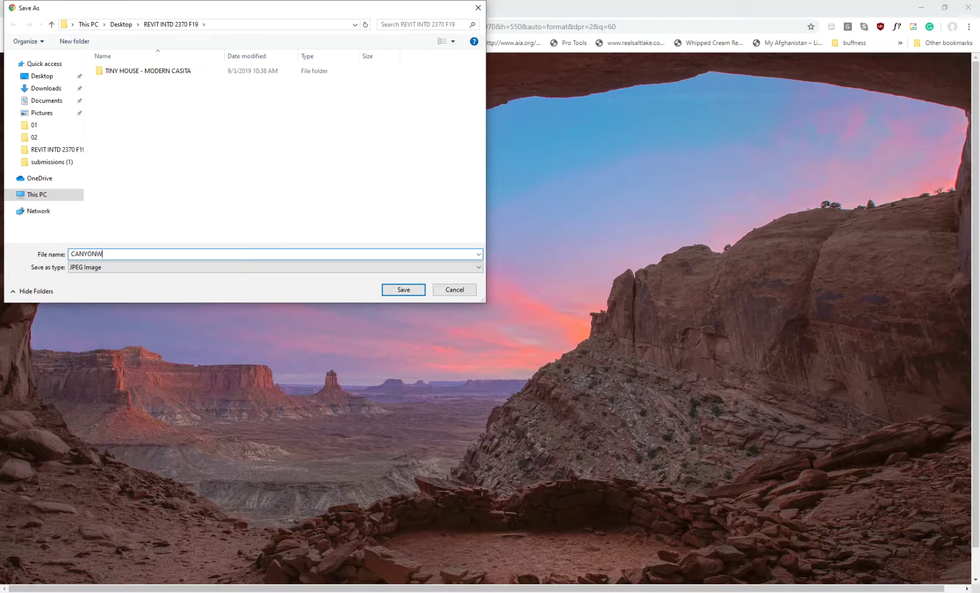
pyautogui.write('LANDS')
pyautogui.press('Return')
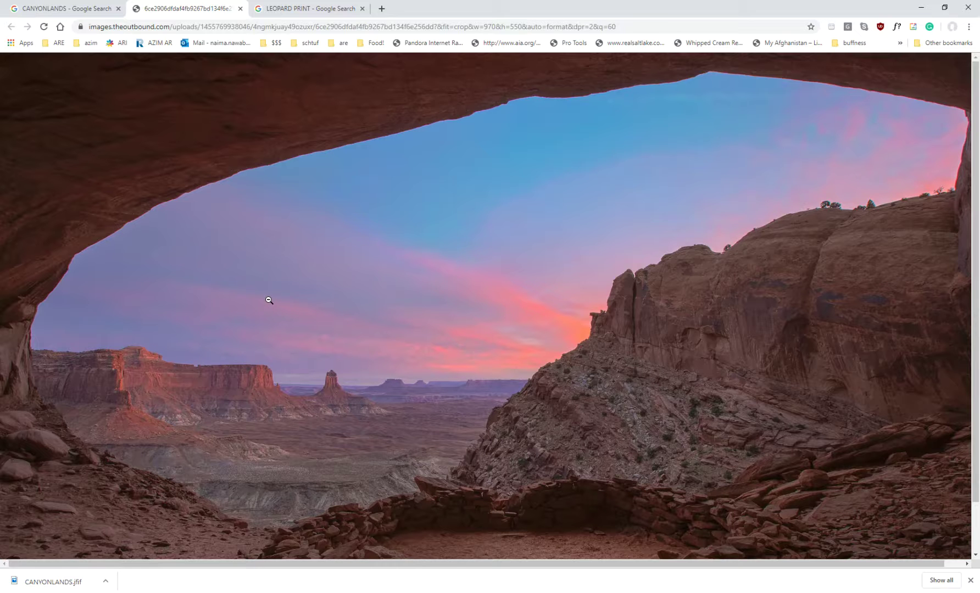
# Save the enlarged canyon preview from the search results as CANYONLANDS 2, keeping the existing CANYONLANDS file
pyautogui.click(66, 8)
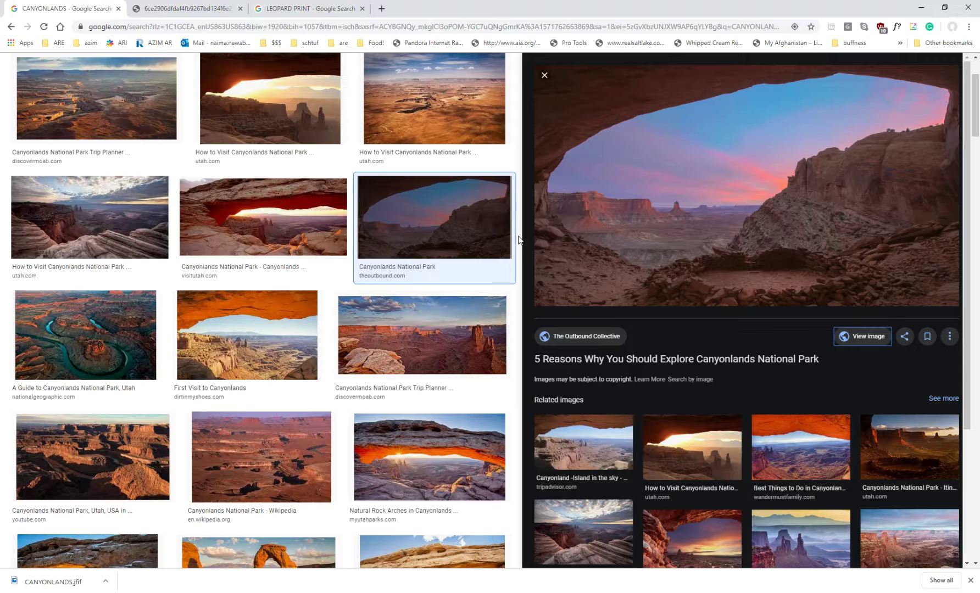
pyautogui.rightClick(625, 203)
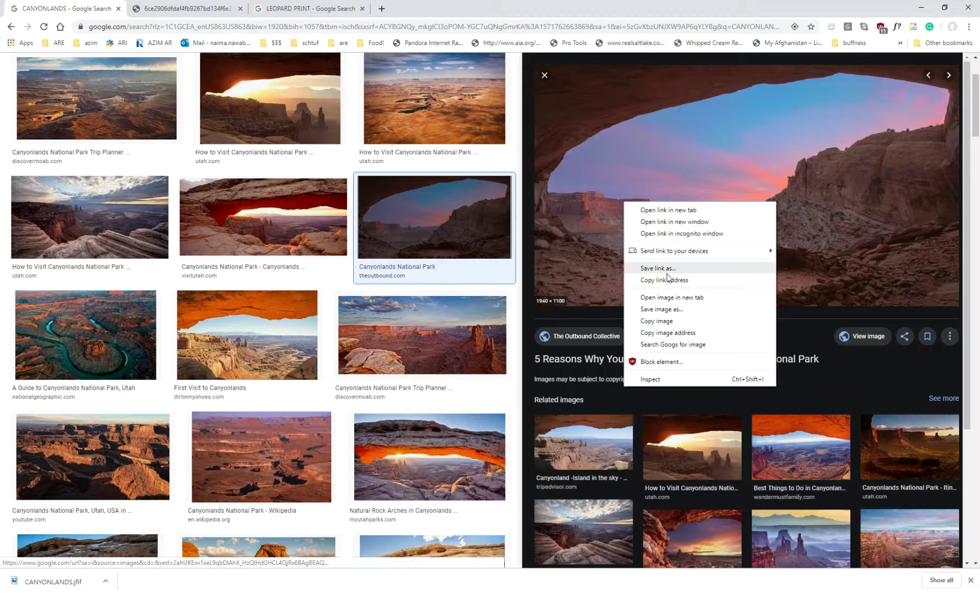
pyautogui.click(675, 310)
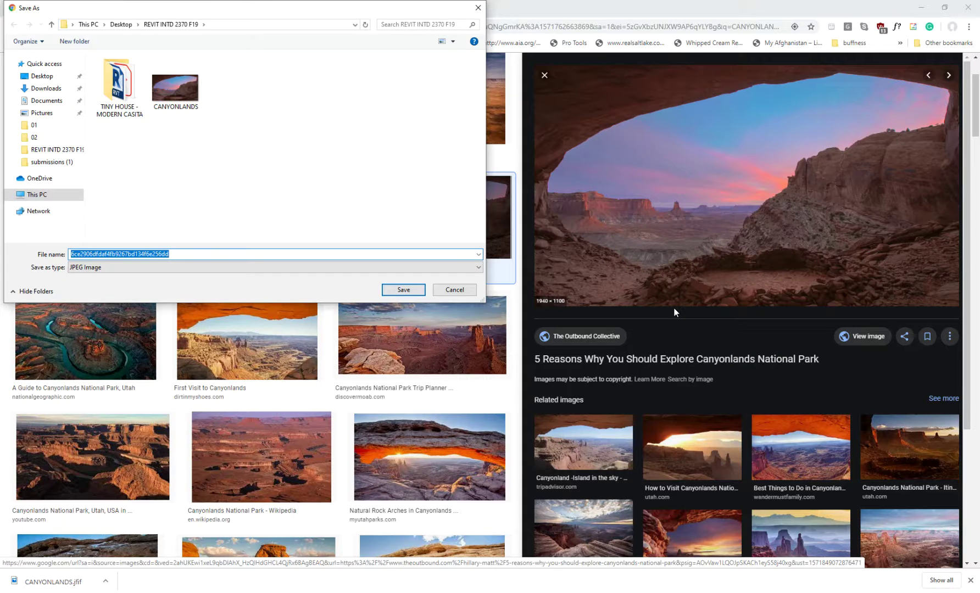
pyautogui.write('CA')
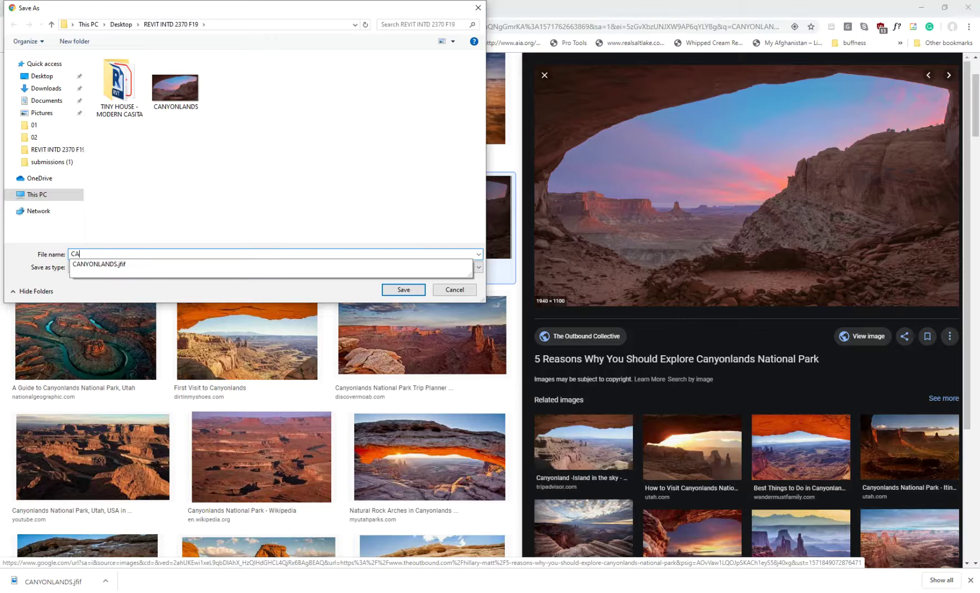
pyautogui.write('NYONLANDS')
pyautogui.press('Return')
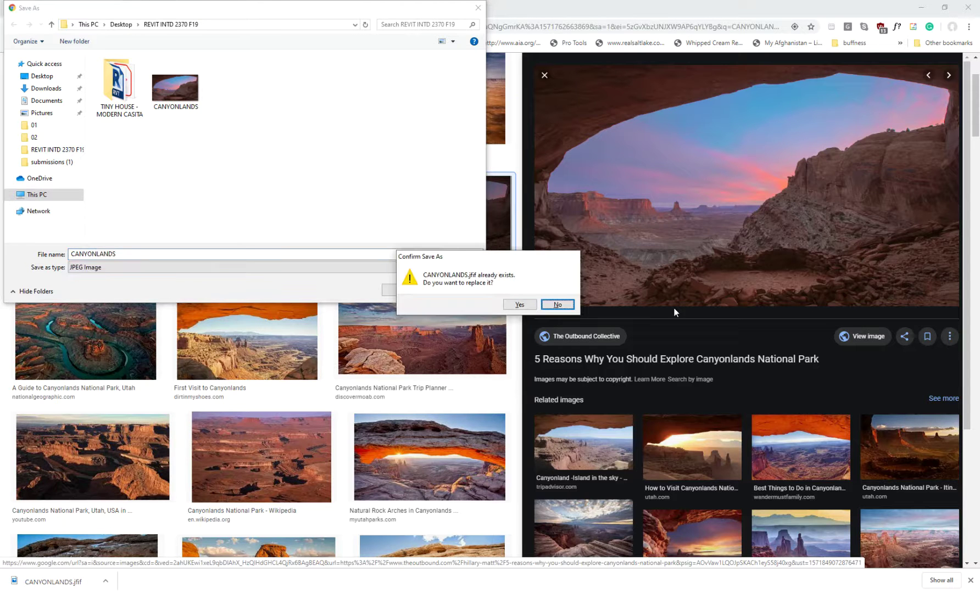
pyautogui.click(557, 304)
pyautogui.click(127, 253)
pyautogui.write('2')
pyautogui.press('Return')
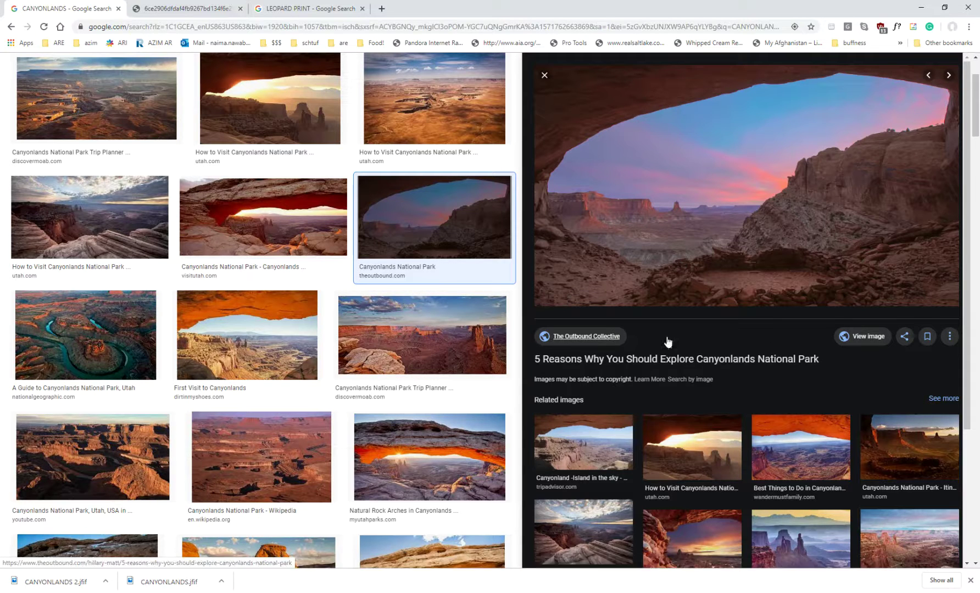
# Open the article behind the canyon picture and save its lead image over the existing CANYONLANDS file
pyautogui.click(636, 363)
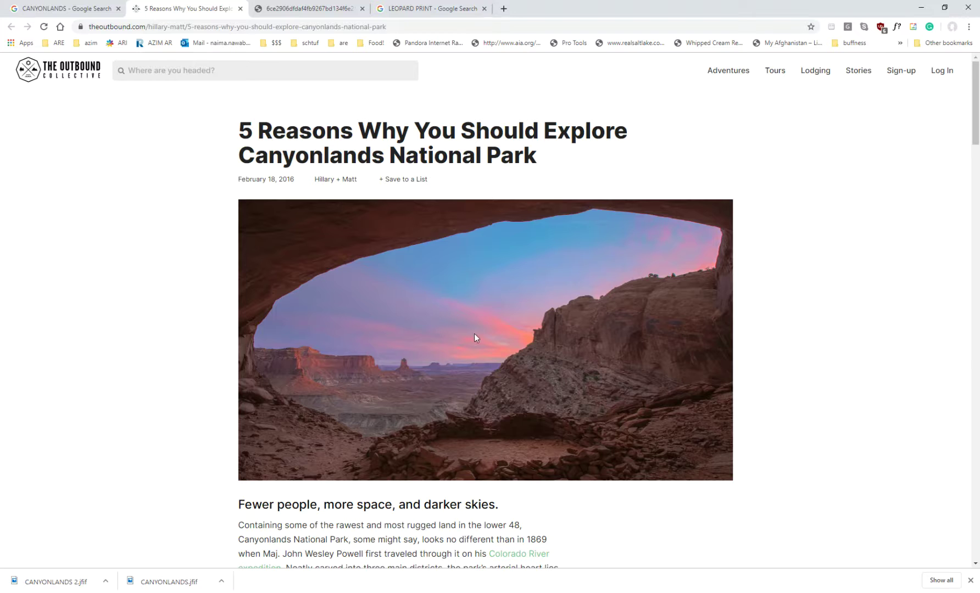
pyautogui.rightClick(476, 337)
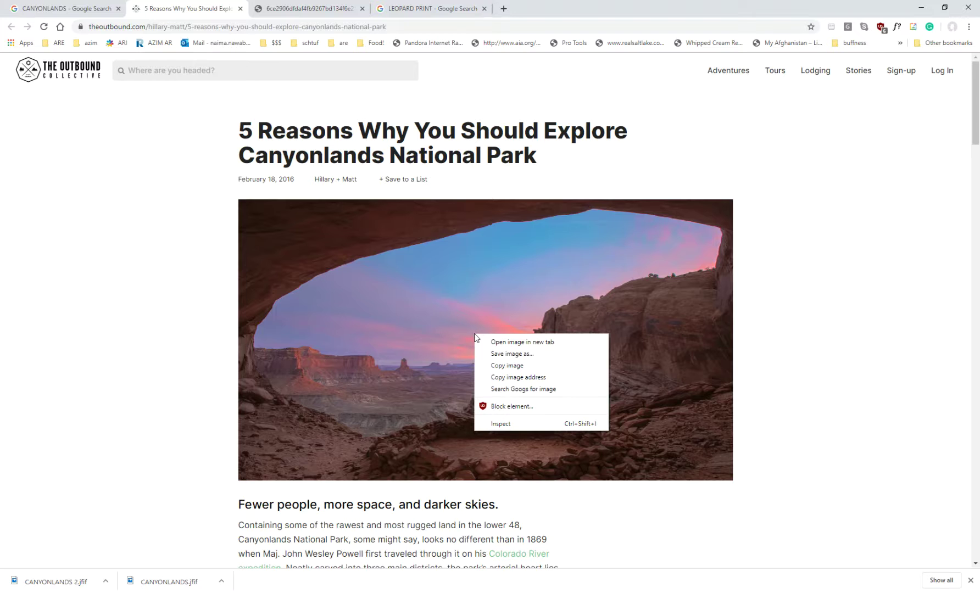
pyautogui.click(501, 355)
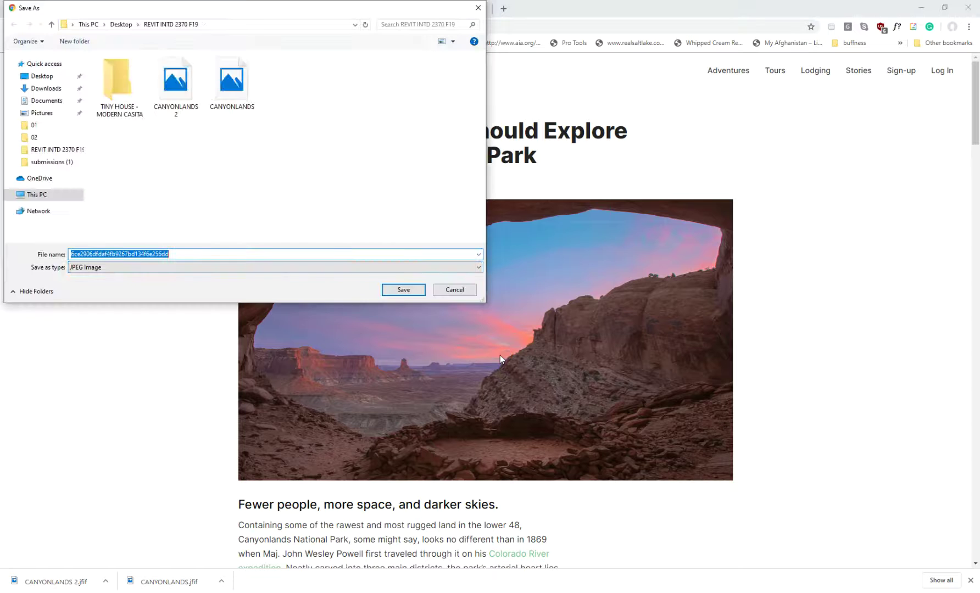
pyautogui.click(183, 92)
pyautogui.click(231, 89)
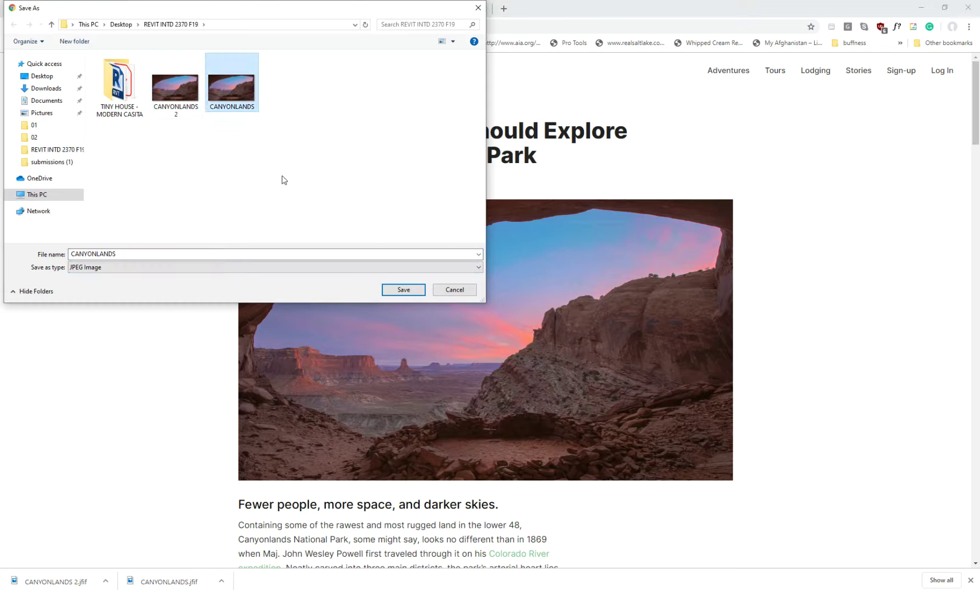
pyautogui.click(403, 290)
pyautogui.click(520, 305)
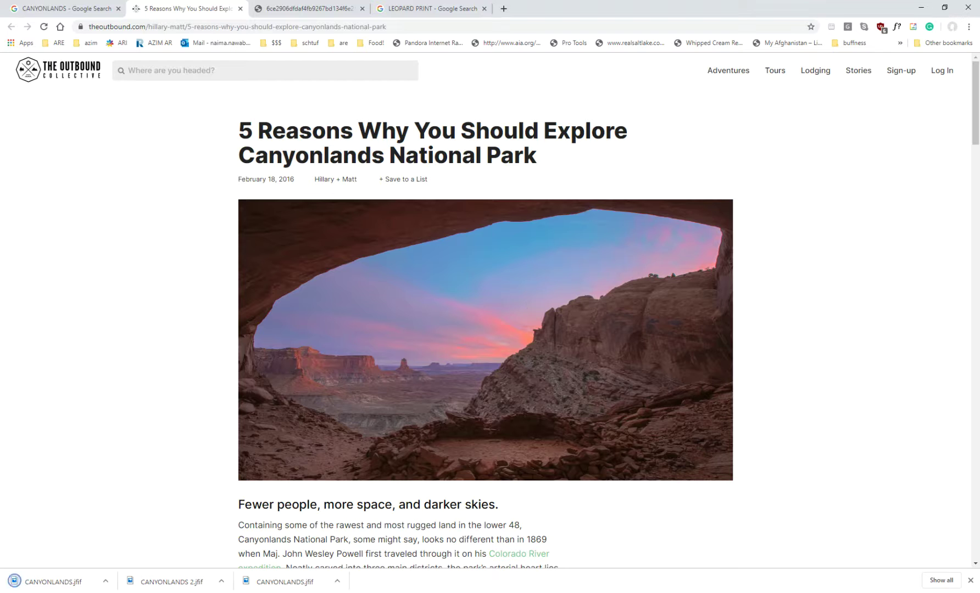
# Save another copy of the article's lead image as CANYON LANDS ISLAND
pyautogui.rightClick(535, 282)
pyautogui.click(572, 303)
pyautogui.write('CANYON')
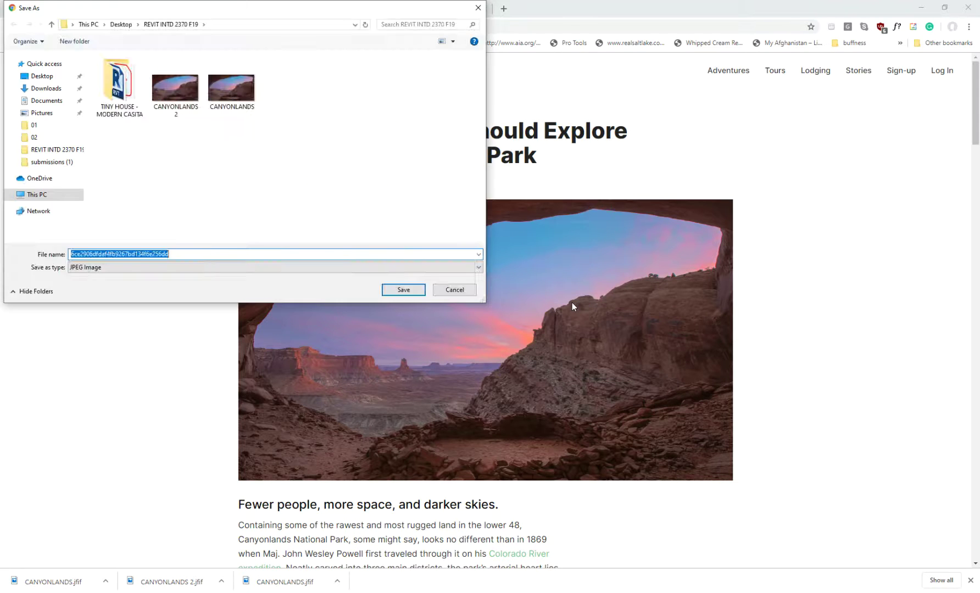
pyautogui.write(' LANDS')
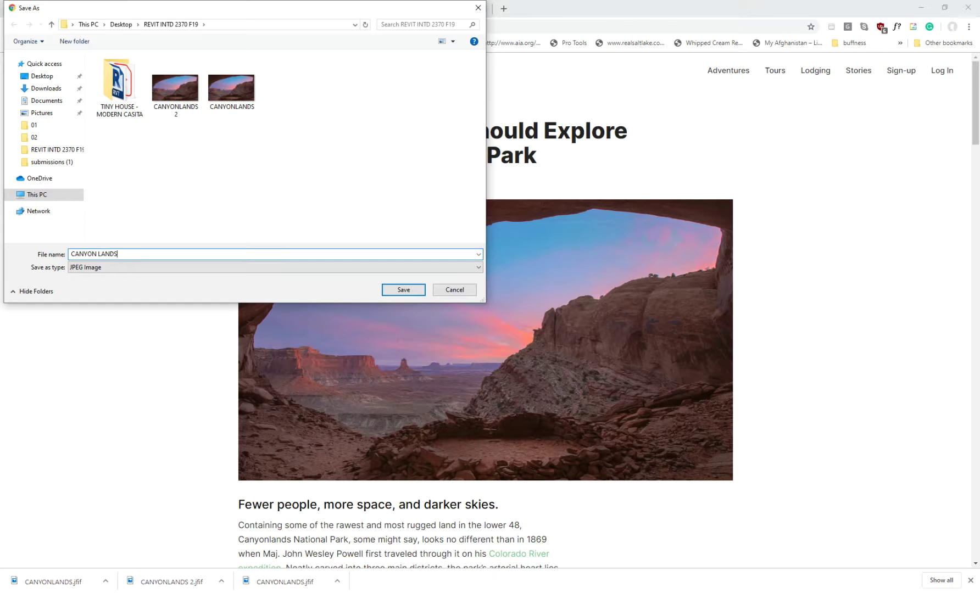
pyautogui.write(' ISLAND')
pyautogui.press('Return')
pyautogui.scroll(-5, 560, 249)
pyautogui.scroll(5, 556, 270)
pyautogui.rightClick(556, 270)
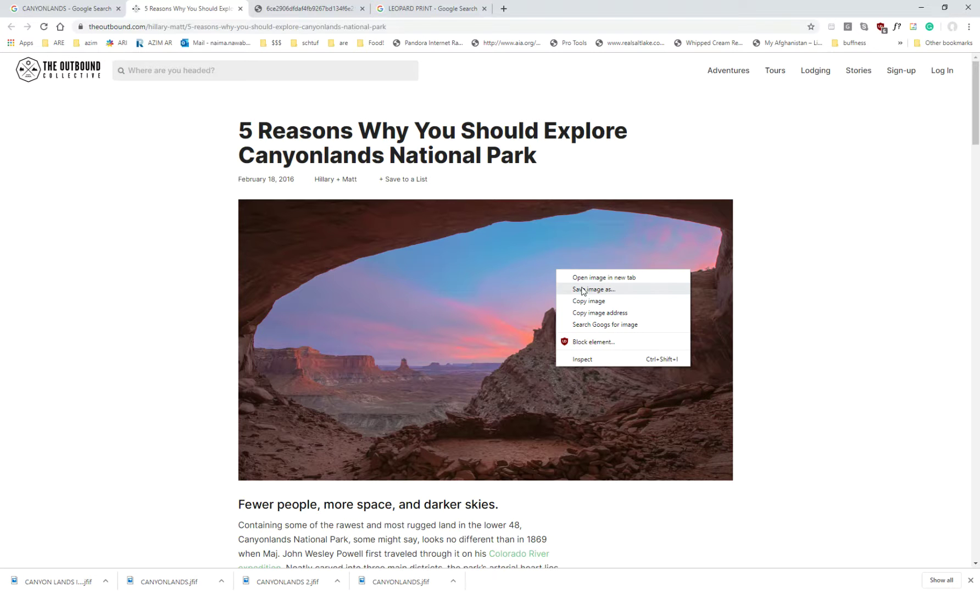
pyautogui.click(868, 234)
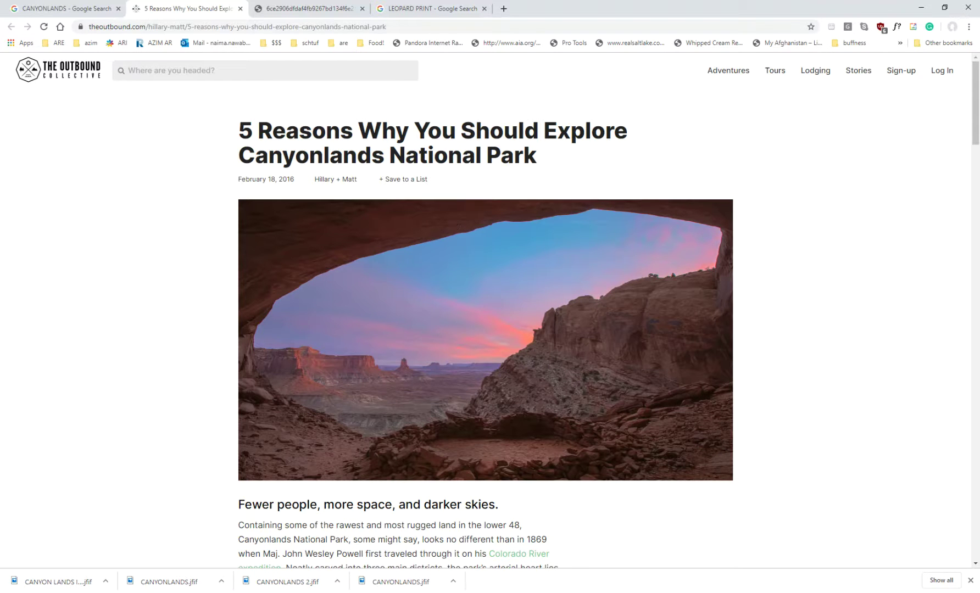
# Show the downloaded CANYONLANDS image in its folder
pyautogui.click(221, 581)
pyautogui.click(258, 547)
# Save the article's lead image as CANYONLANDS in the REVIT INTD 2370 F19 folder and close the article
pyautogui.rightClick(386, 250)
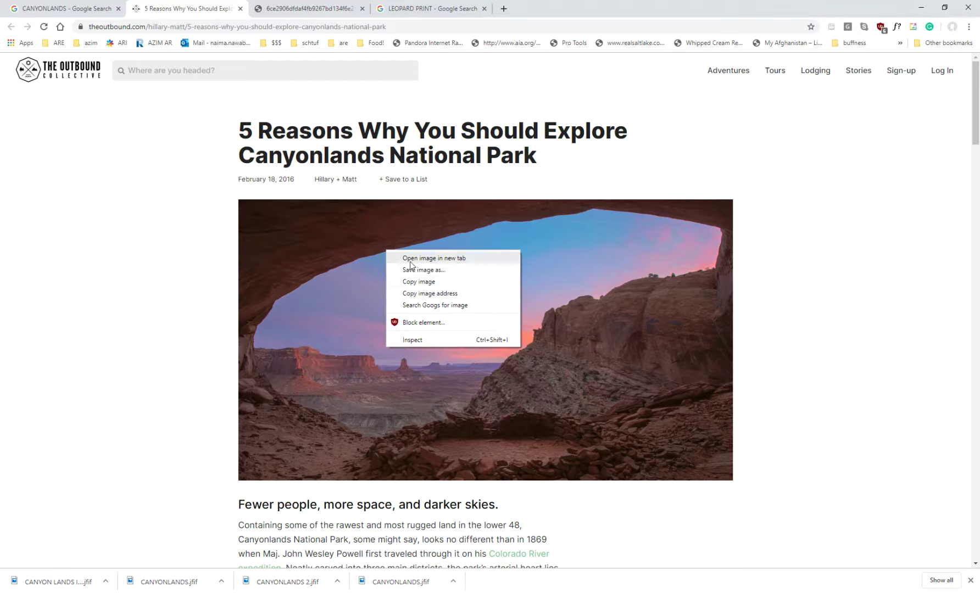
pyautogui.click(422, 270)
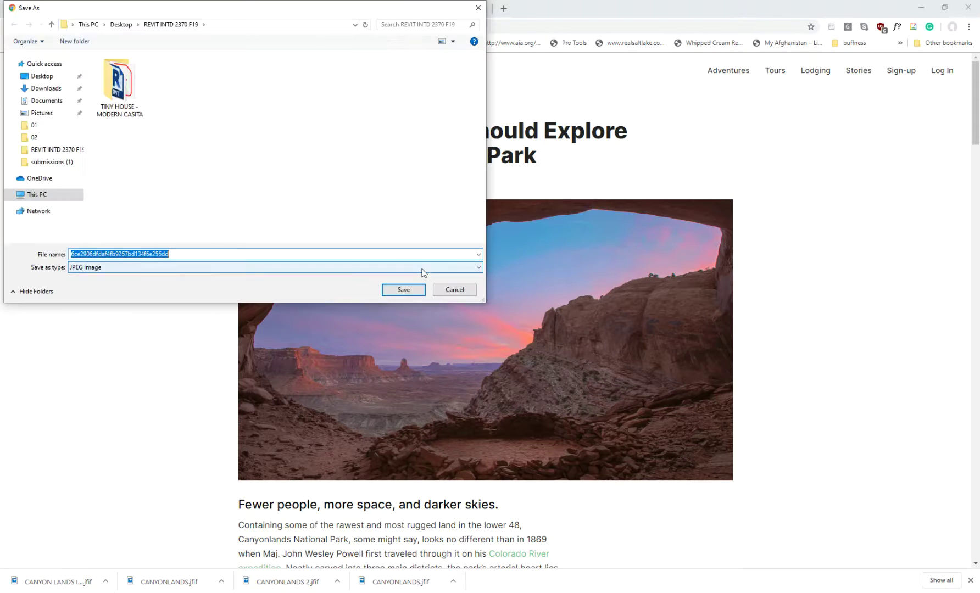
pyautogui.click(260, 267)
pyautogui.click(259, 267)
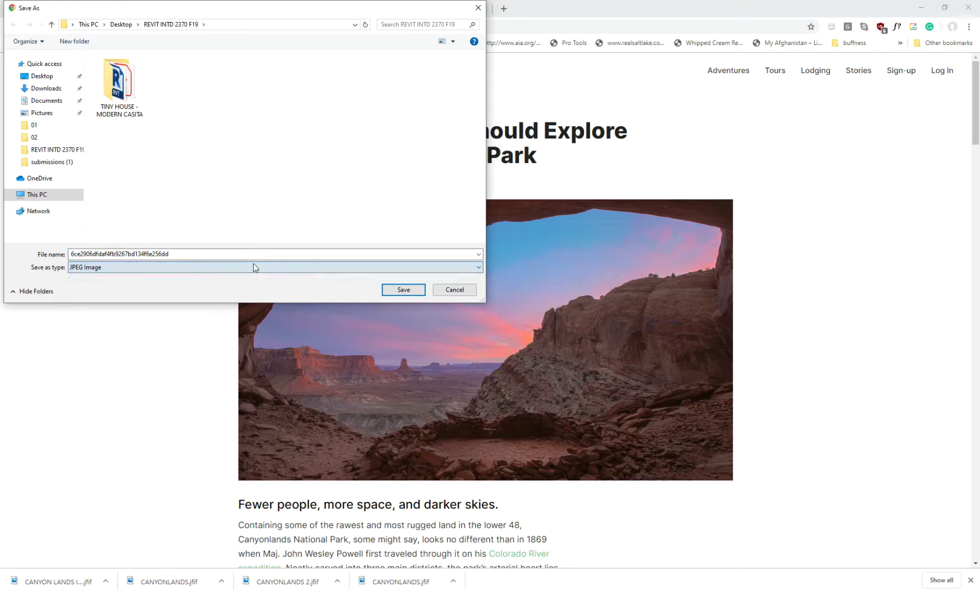
pyautogui.doubleClick(252, 255)
pyautogui.write('CANYONLANDS')
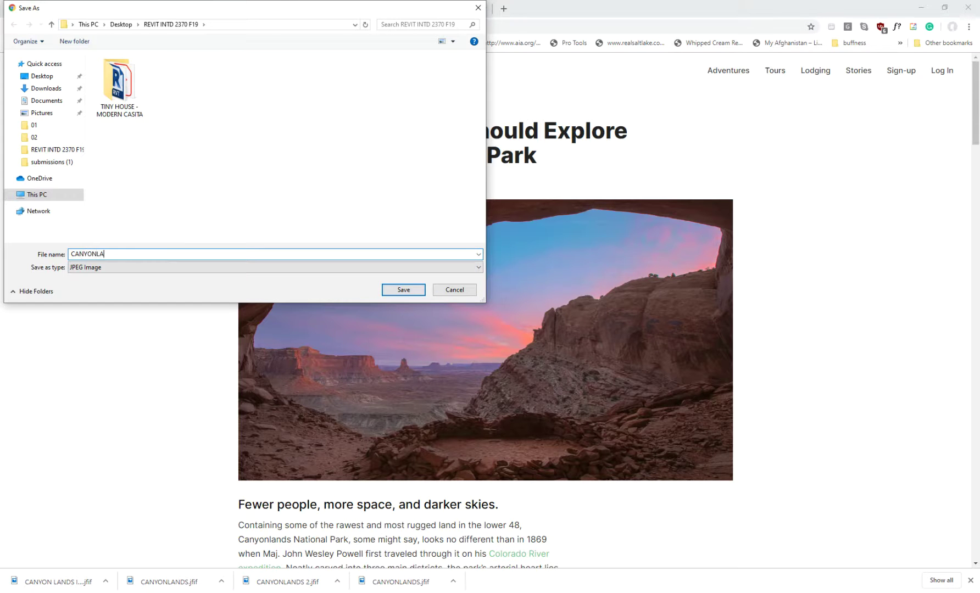
pyautogui.press('Return')
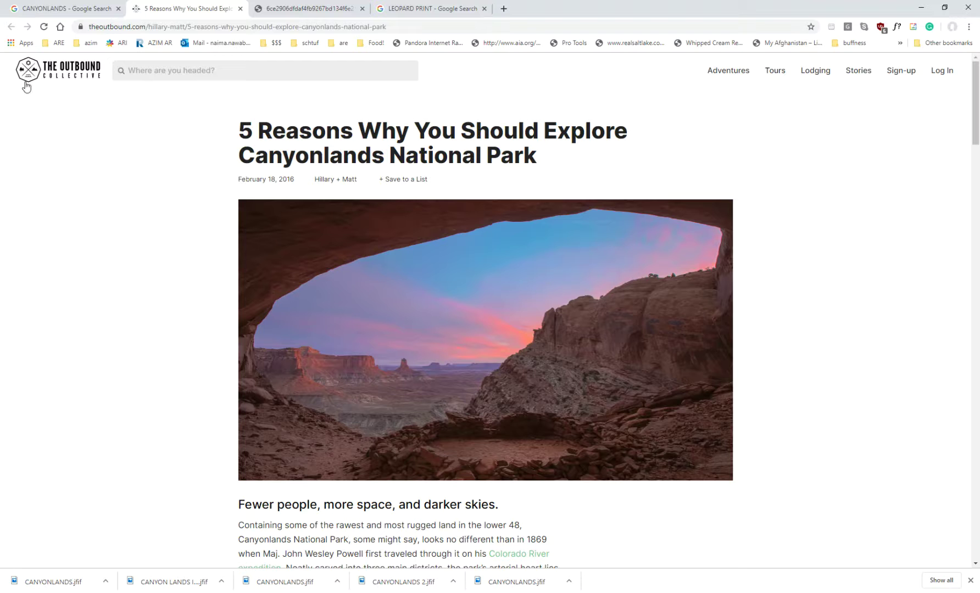
pyautogui.click(240, 8)
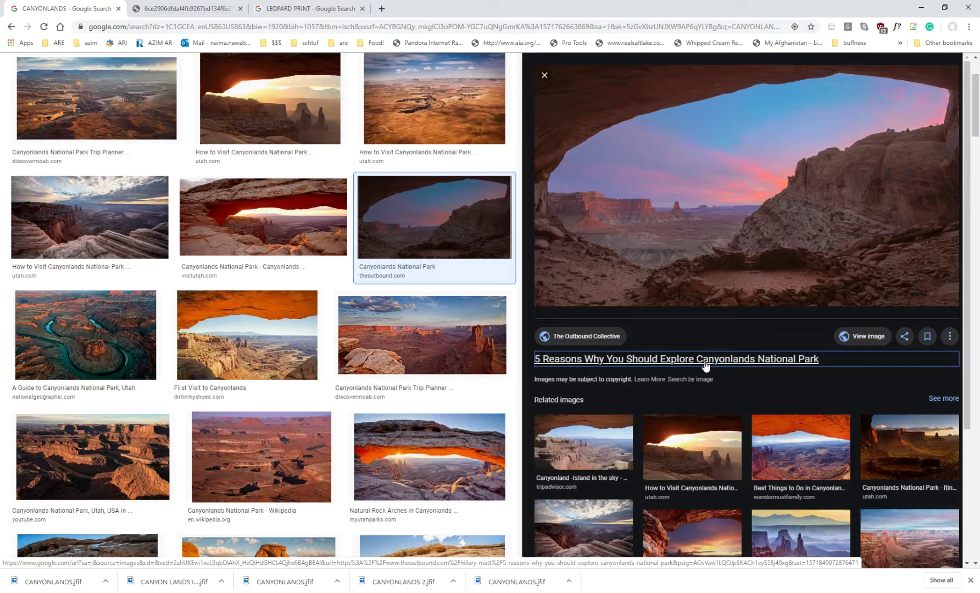
# Reopen the article from the canyon picture's preview, save its lead image as TEST in the same folder, and close the article
pyautogui.click(950, 337)
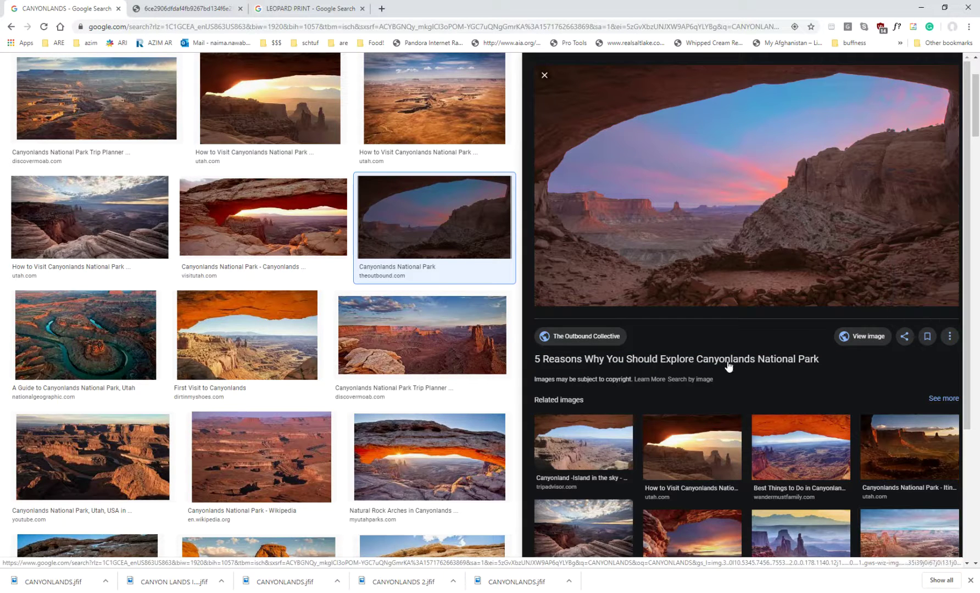
pyautogui.click(606, 336)
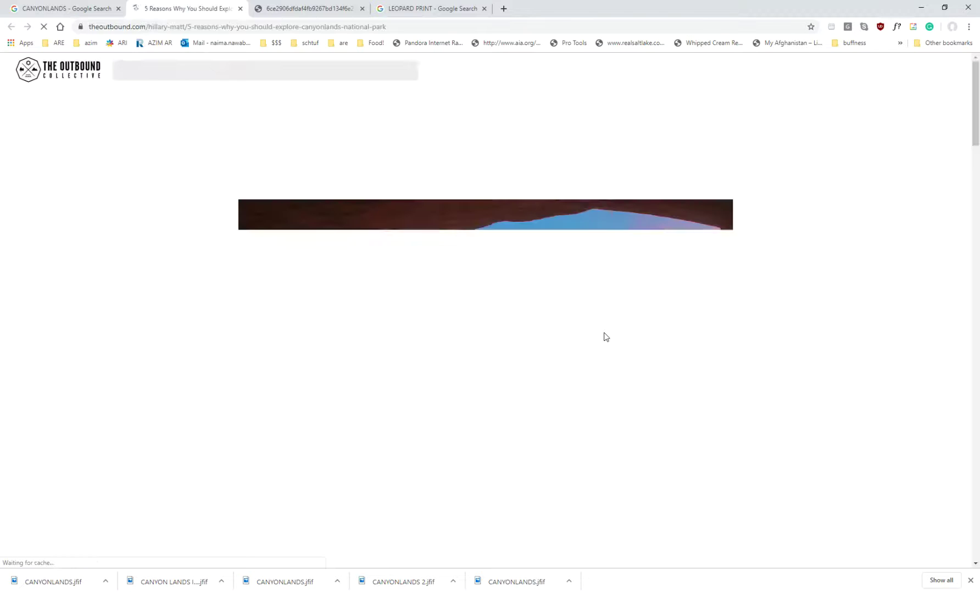
pyautogui.rightClick(436, 367)
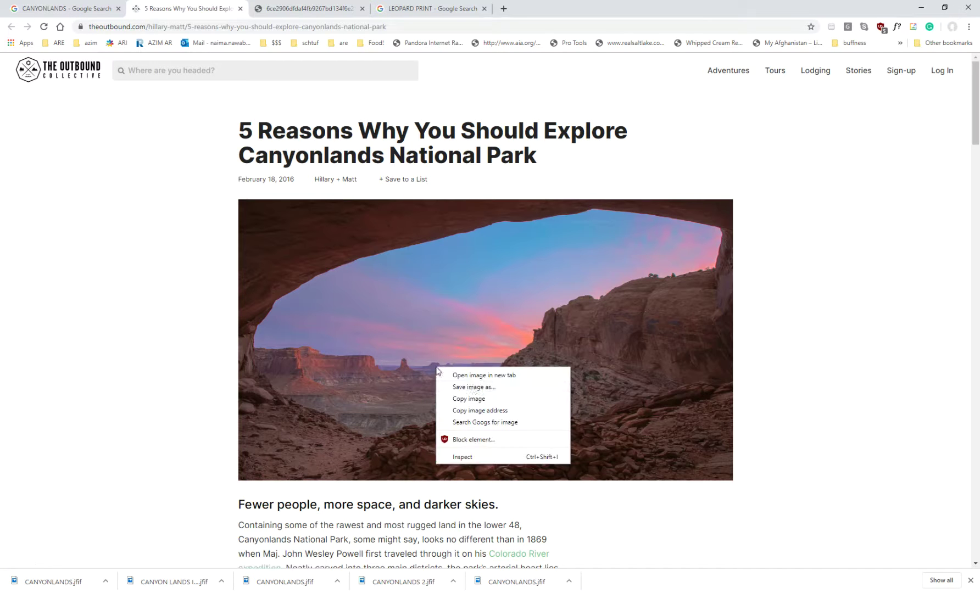
pyautogui.click(472, 387)
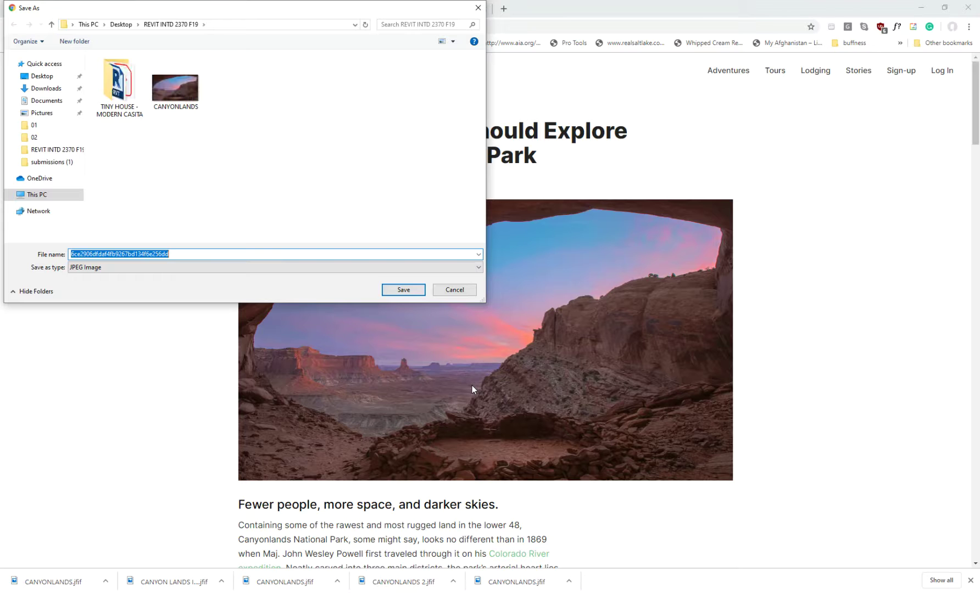
pyautogui.write('TEST')
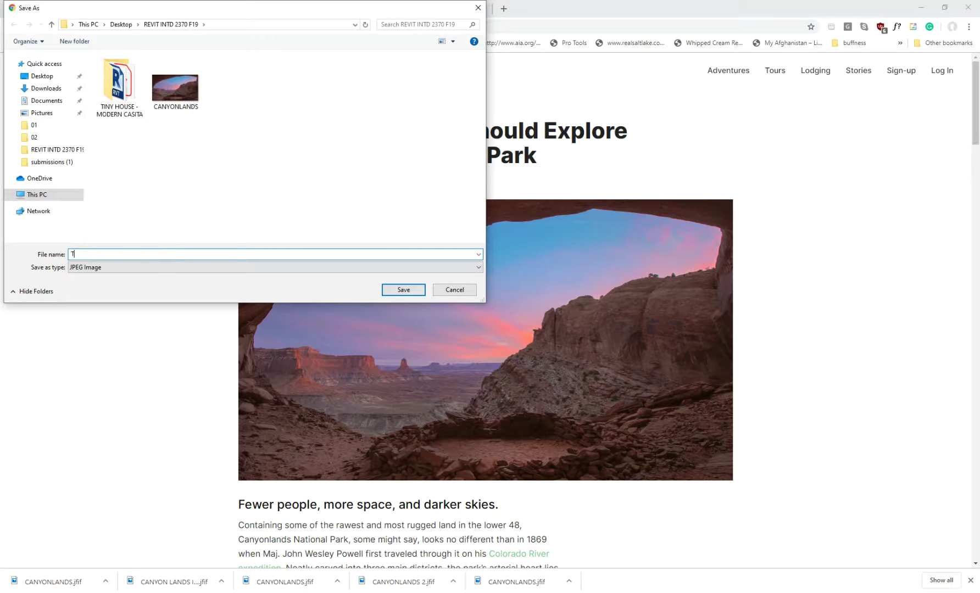
pyautogui.press('Return')
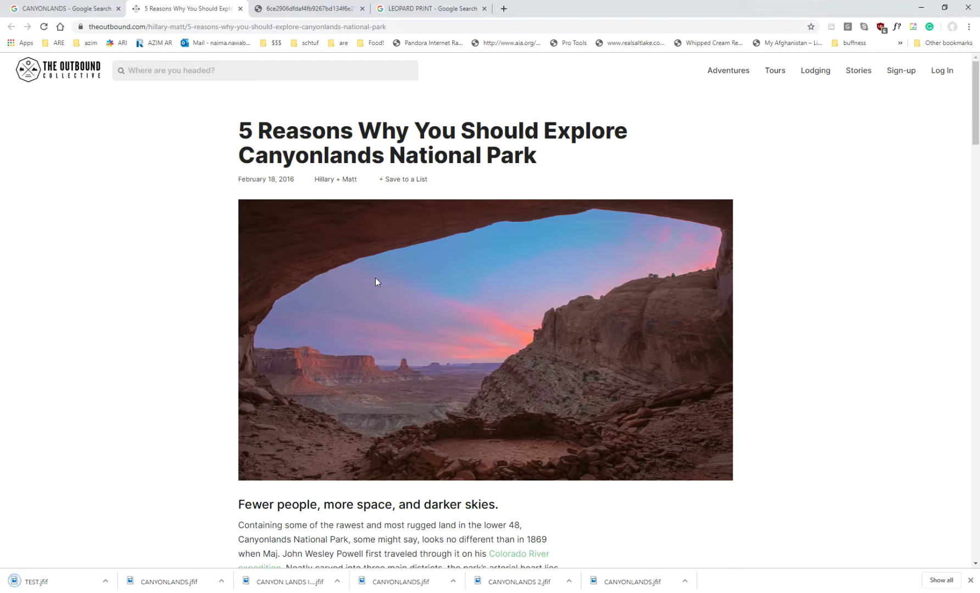
pyautogui.click(240, 9)
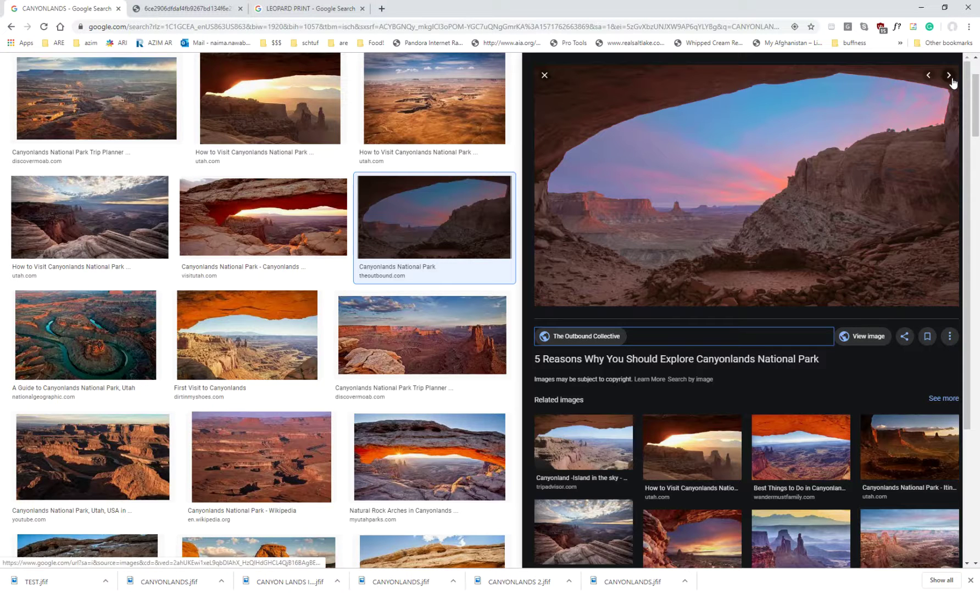
# Look at the preceding Canyonlands picture previews and close the enlarged preview
pyautogui.press('Left')
pyautogui.press('Left')
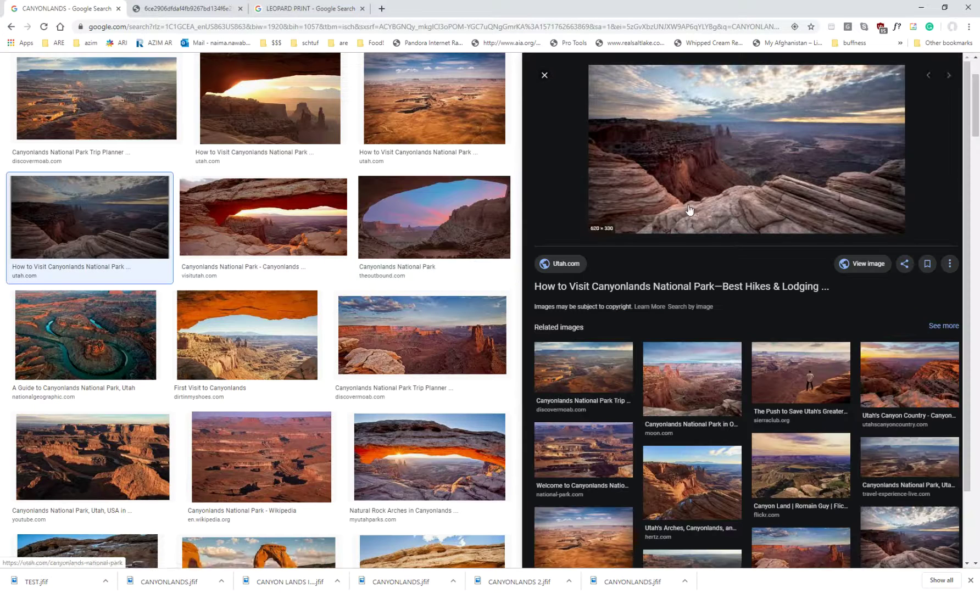
pyautogui.click(544, 75)
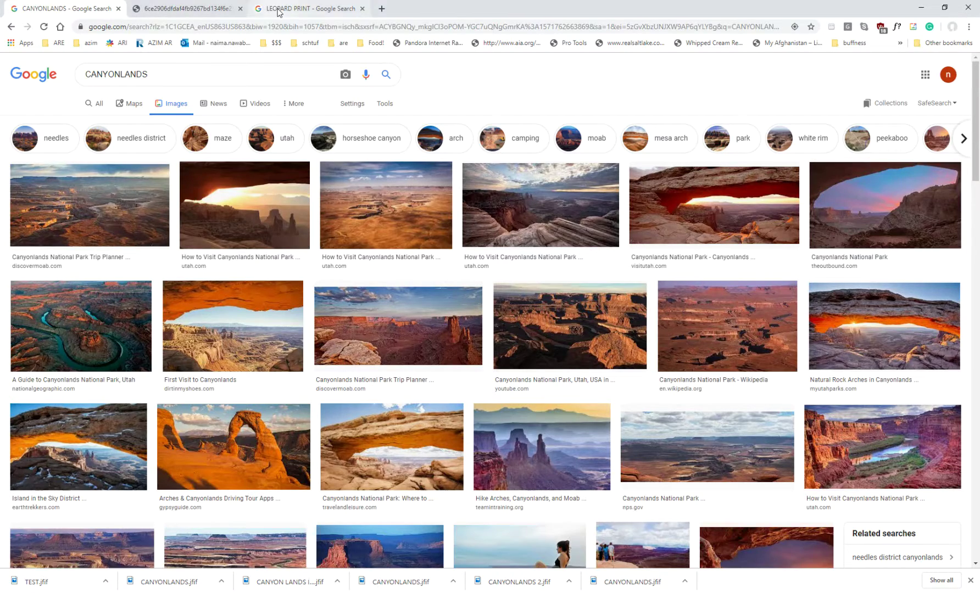
# Preview the Leopard Print Lunch Napkins picture in the LEOPARD PRINT image results
pyautogui.click(300, 9)
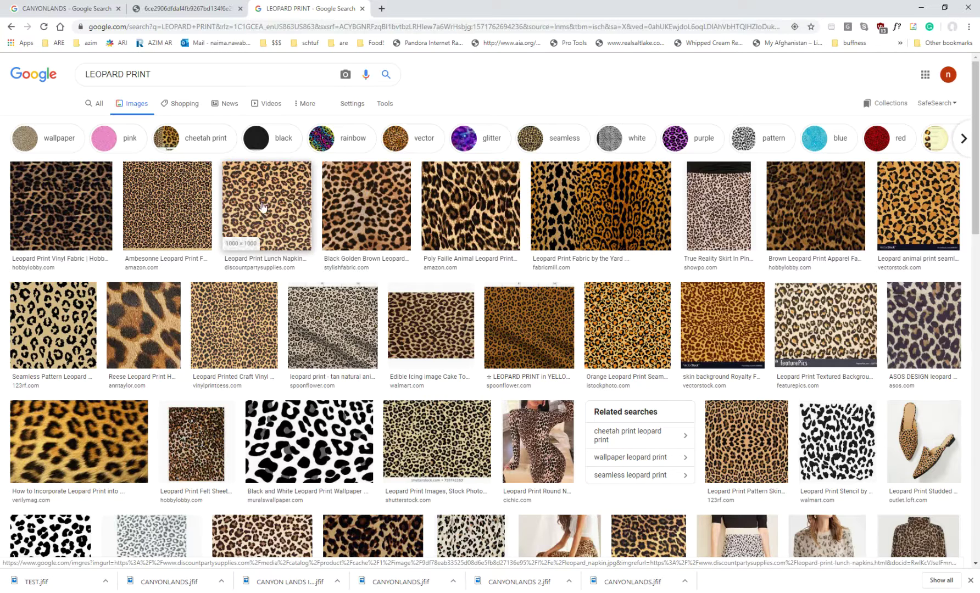
pyautogui.click(250, 209)
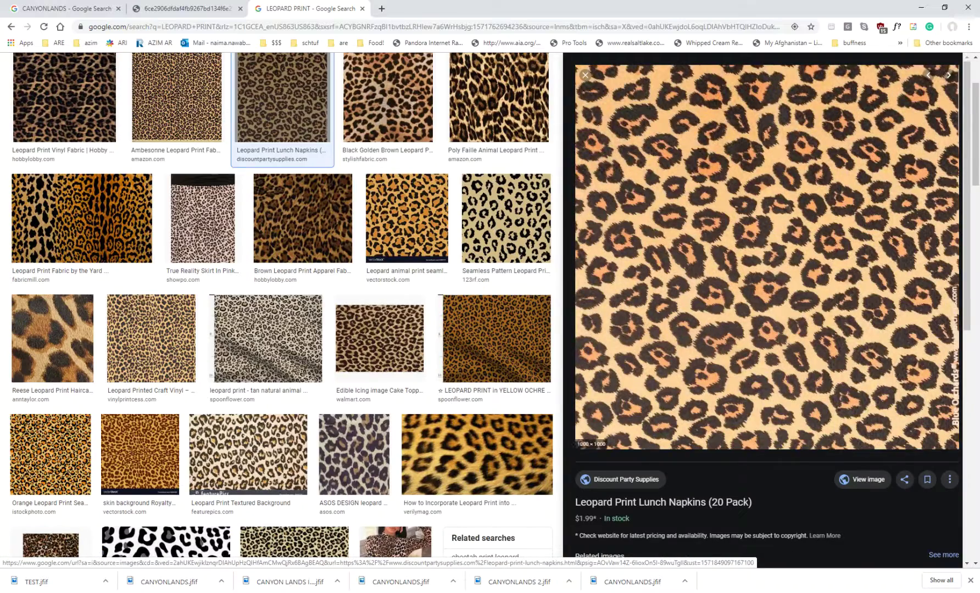
pyautogui.scroll(2, 279, 197)
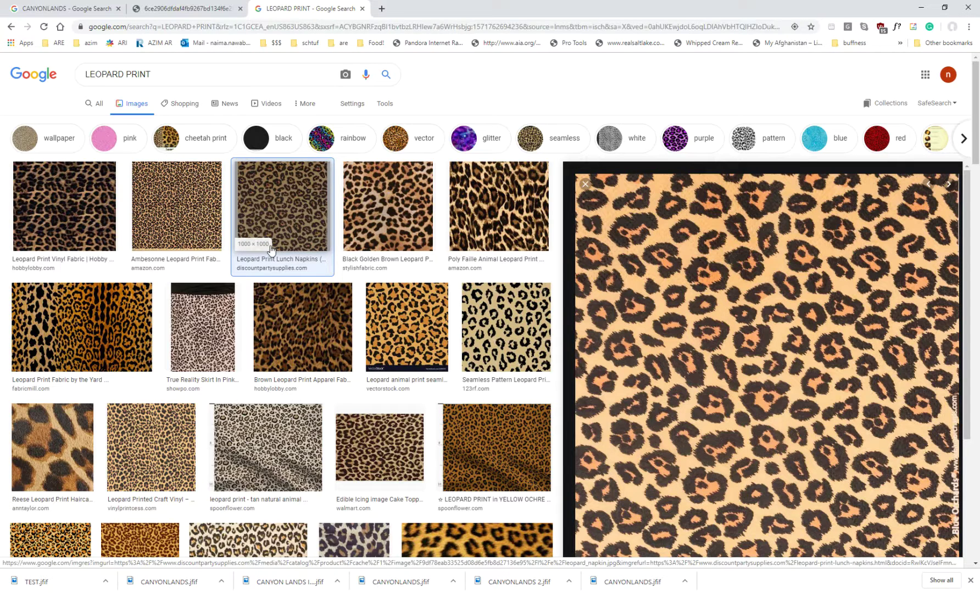
pyautogui.scroll(-3, 762, 304)
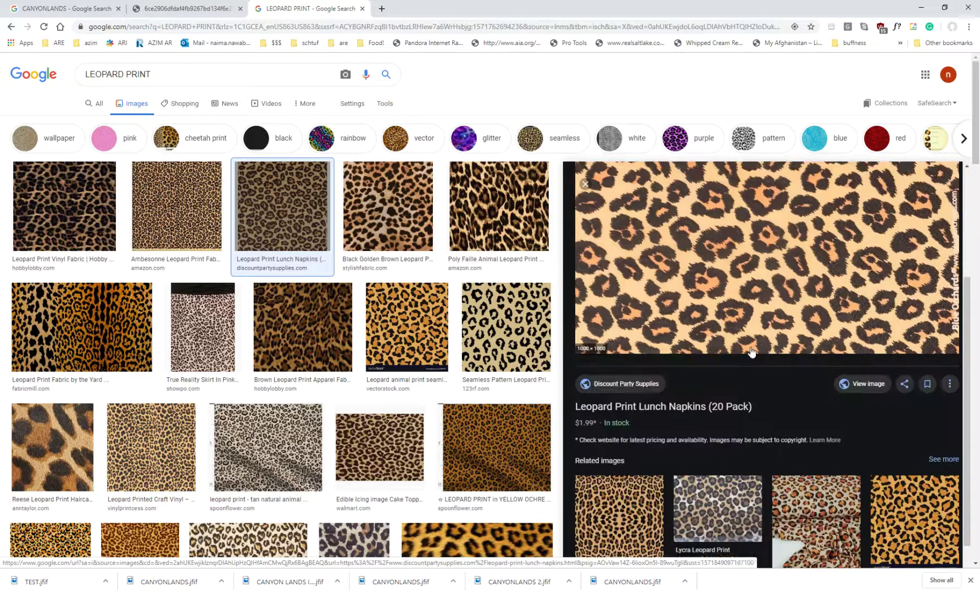
pyautogui.click(647, 388)
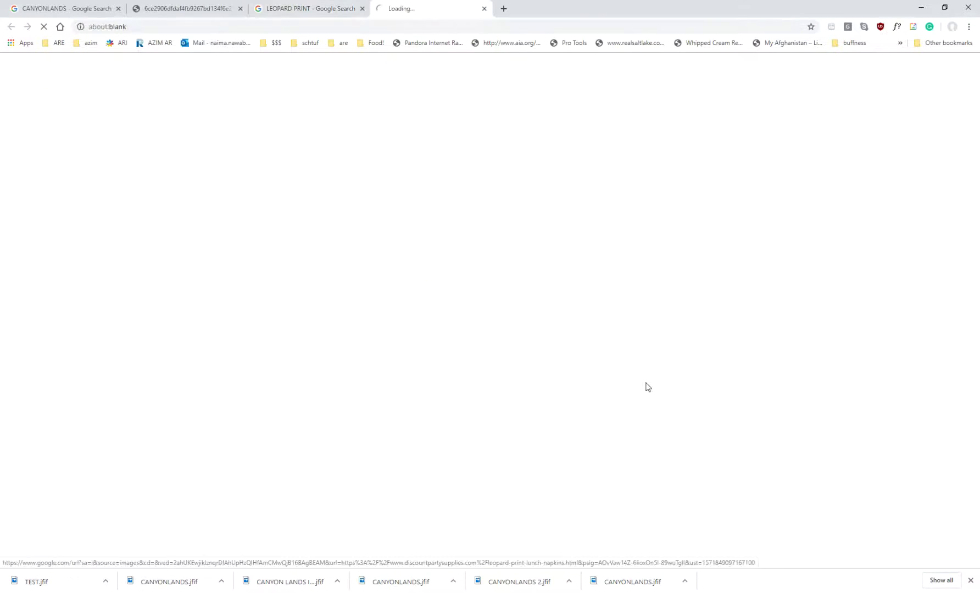
pyautogui.moveTo(350, 269)
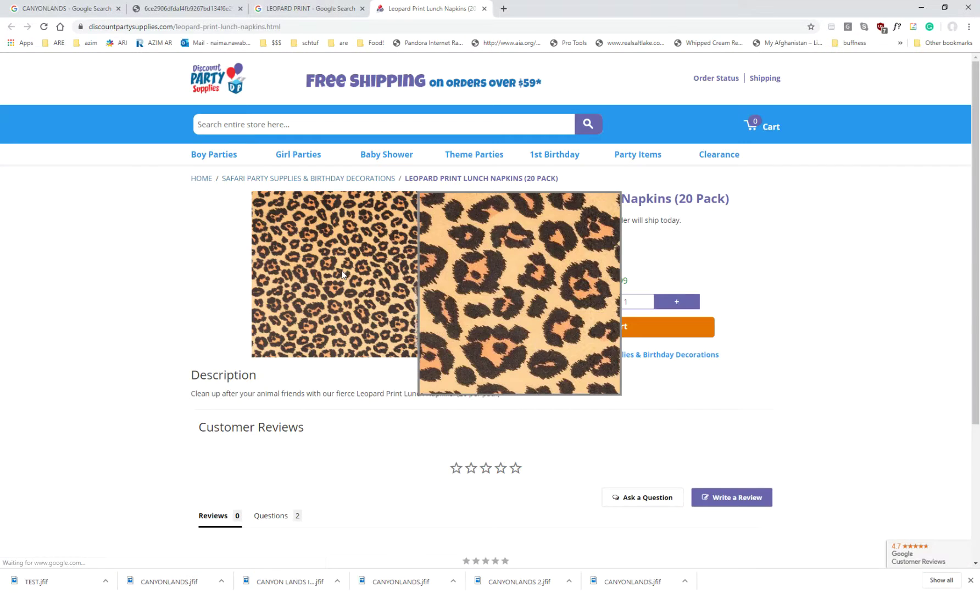
pyautogui.rightClick(350, 269)
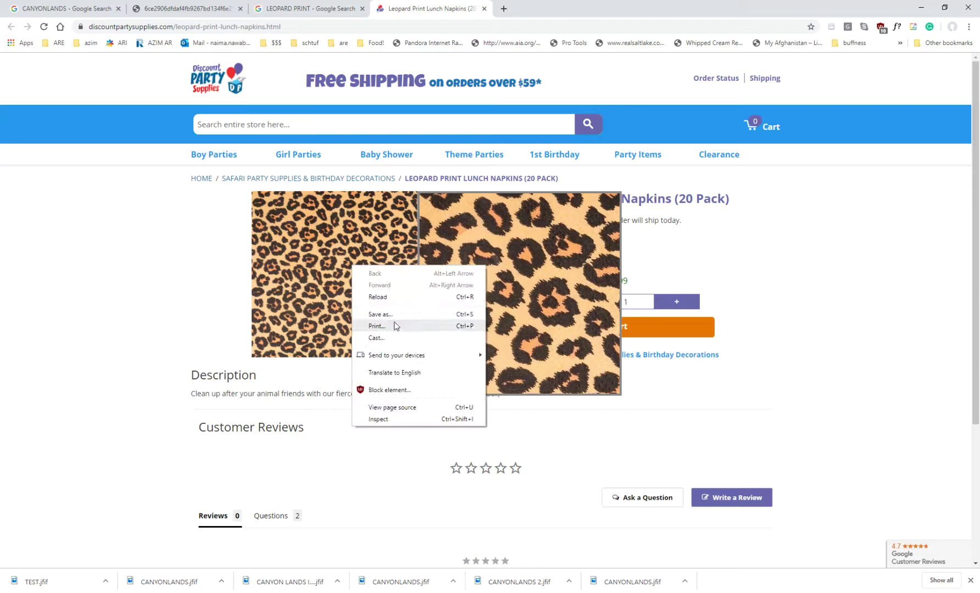
pyautogui.click(394, 315)
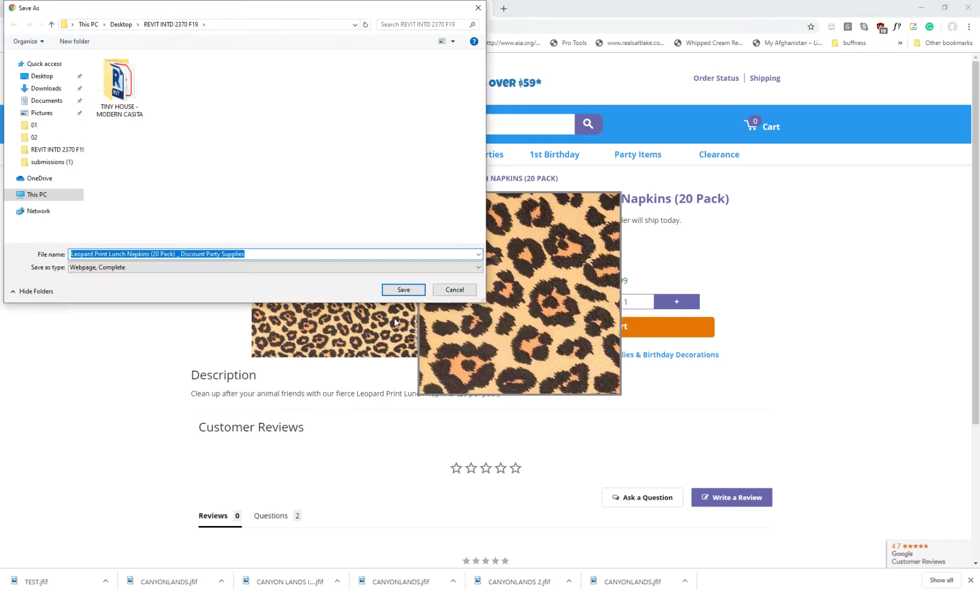
pyautogui.click(455, 295)
pyautogui.rightClick(318, 287)
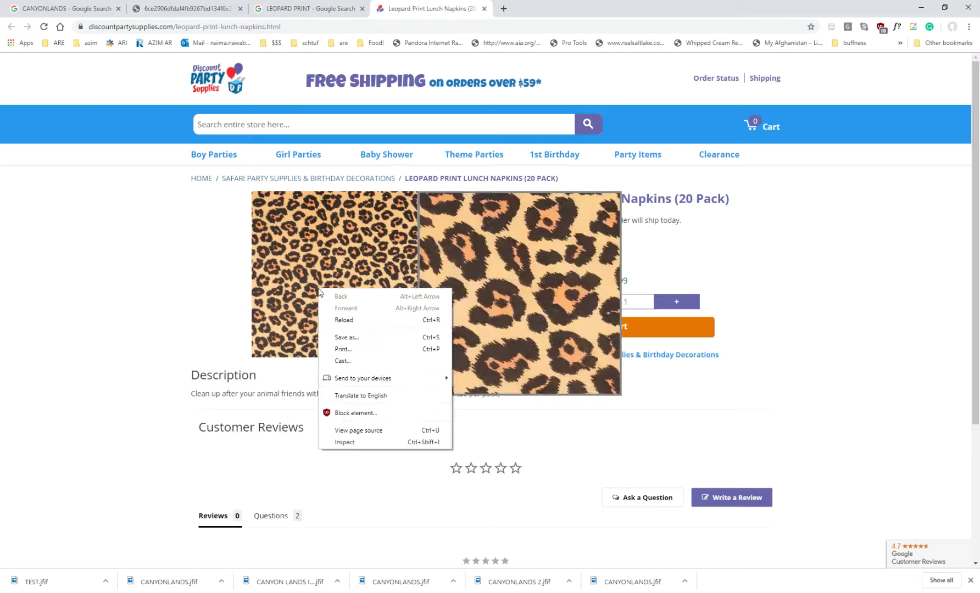
pyautogui.click(347, 337)
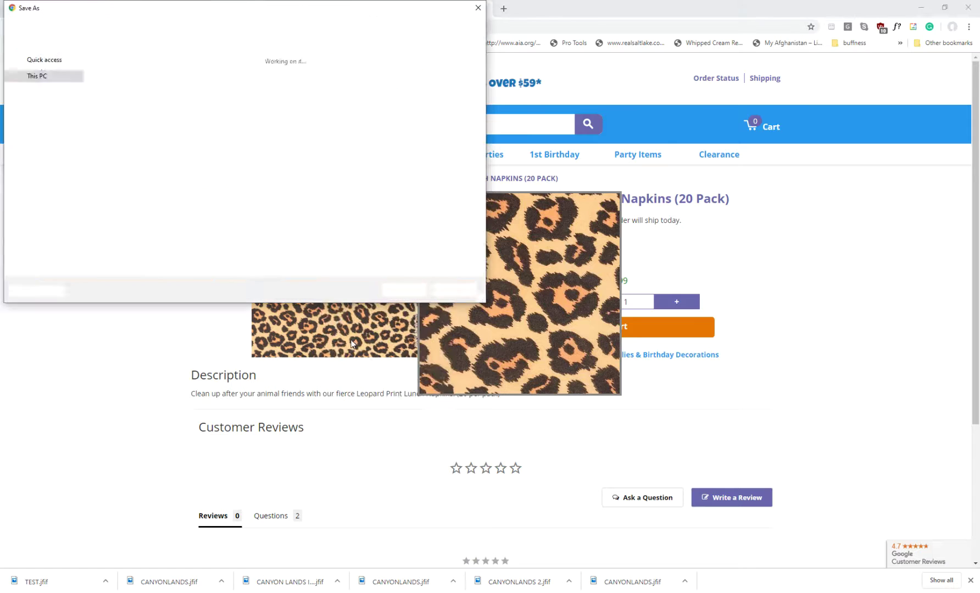
pyautogui.click(479, 8)
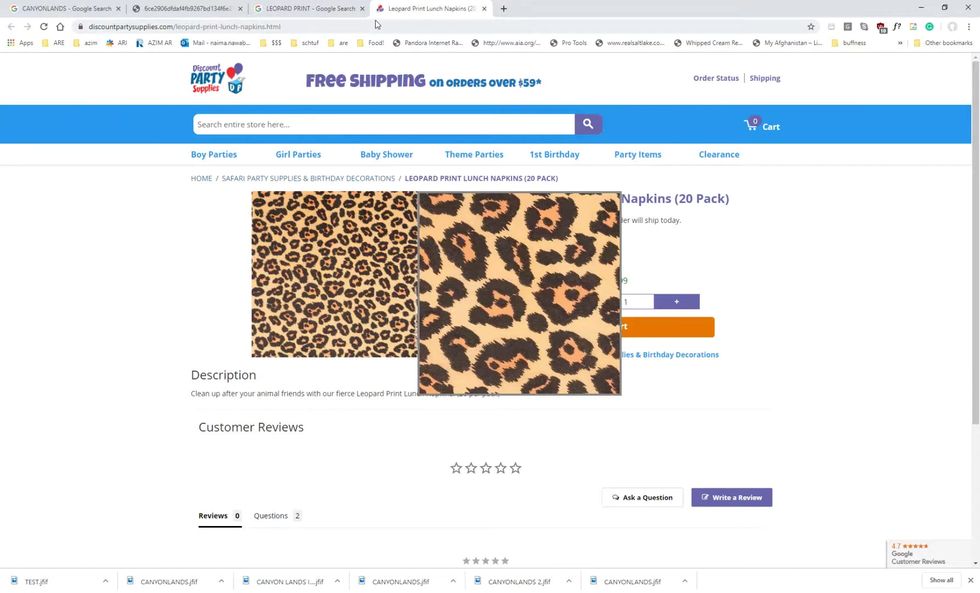
pyautogui.click(479, 9)
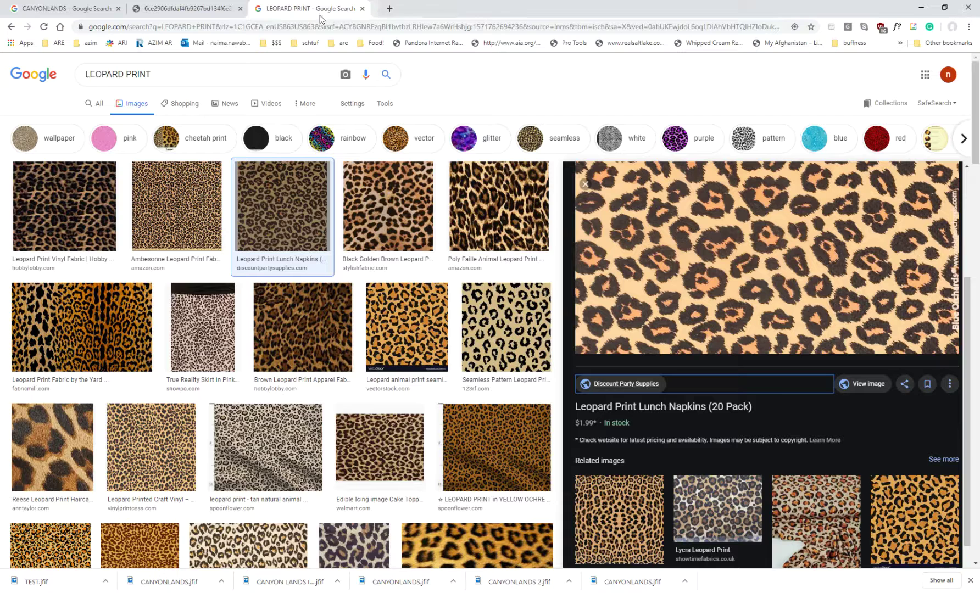
# Open the leopard print napkin picture at full size and save it as leopard_napkin in the REVIT INTD 2370 F19 folder
pyautogui.click(864, 383)
pyautogui.rightClick(361, 208)
pyautogui.click(398, 228)
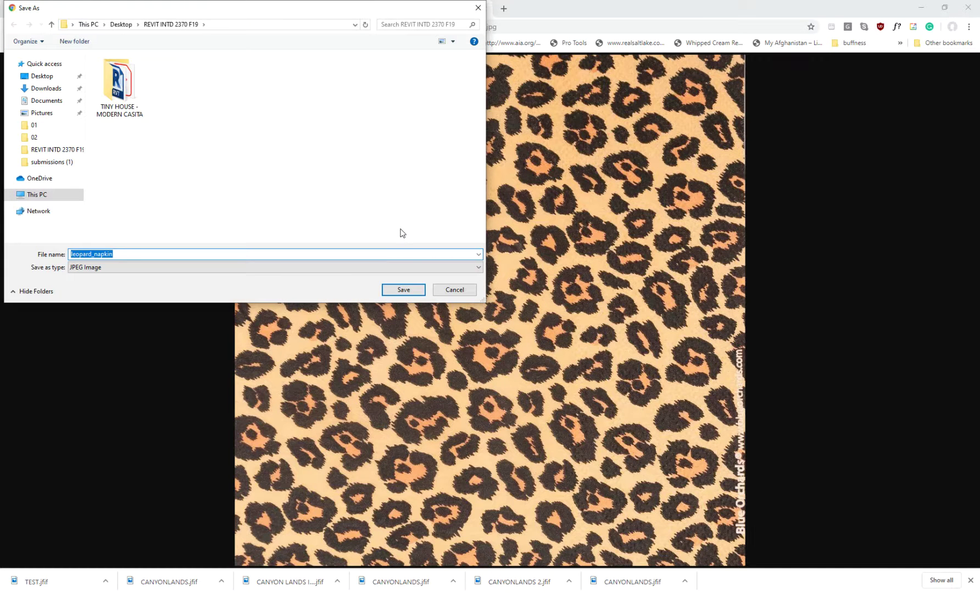
pyautogui.click(402, 289)
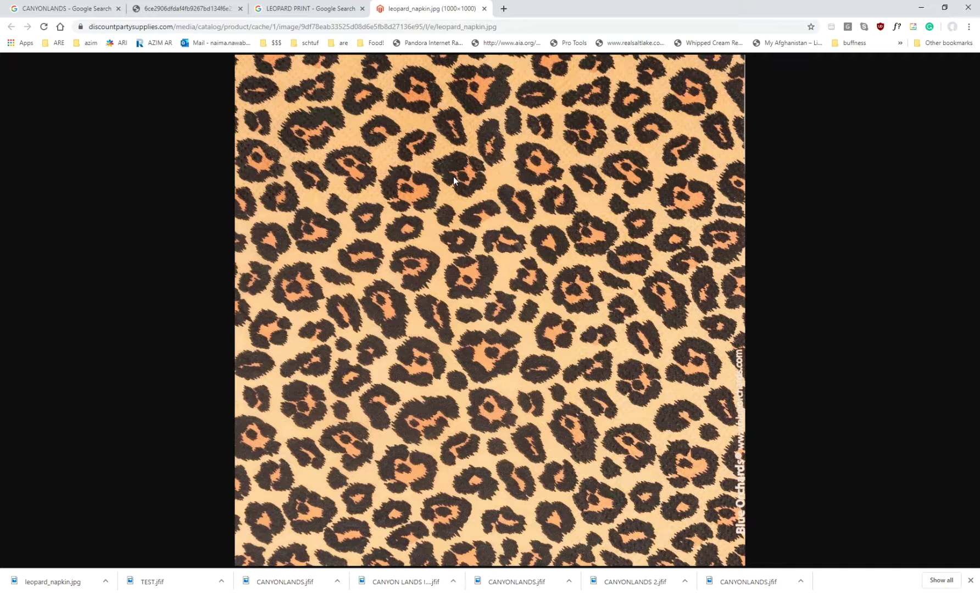
# Save the already opened full-size canyon image under its suggested file name
pyautogui.click(158, 8)
pyautogui.scroll(-1, 357, 242)
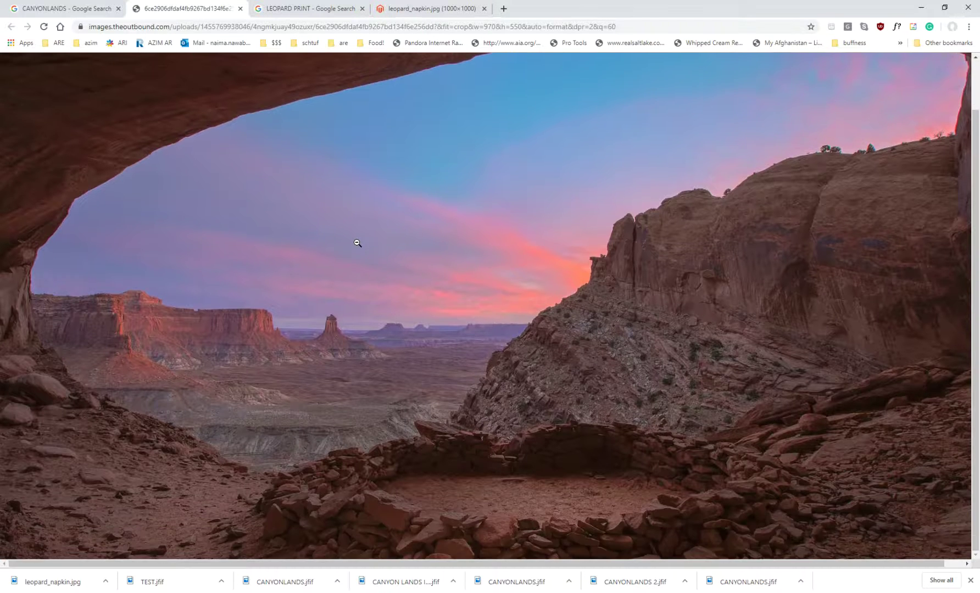
pyautogui.rightClick(357, 242)
pyautogui.click(385, 263)
pyautogui.click(403, 290)
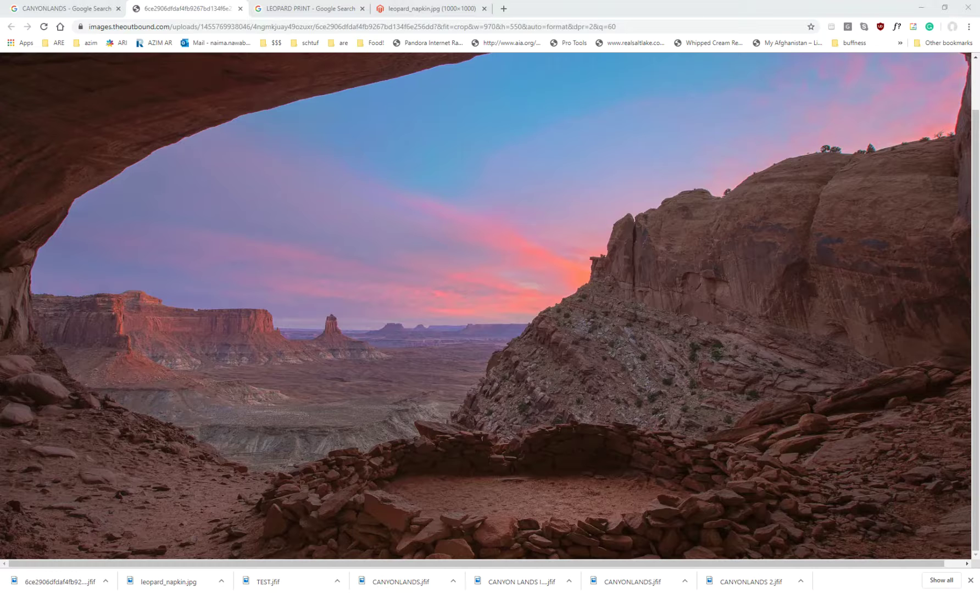
# Refresh the Canvas inbox to check for new messages and switch back to Revit's Material Browser
pyautogui.click(922, 8)
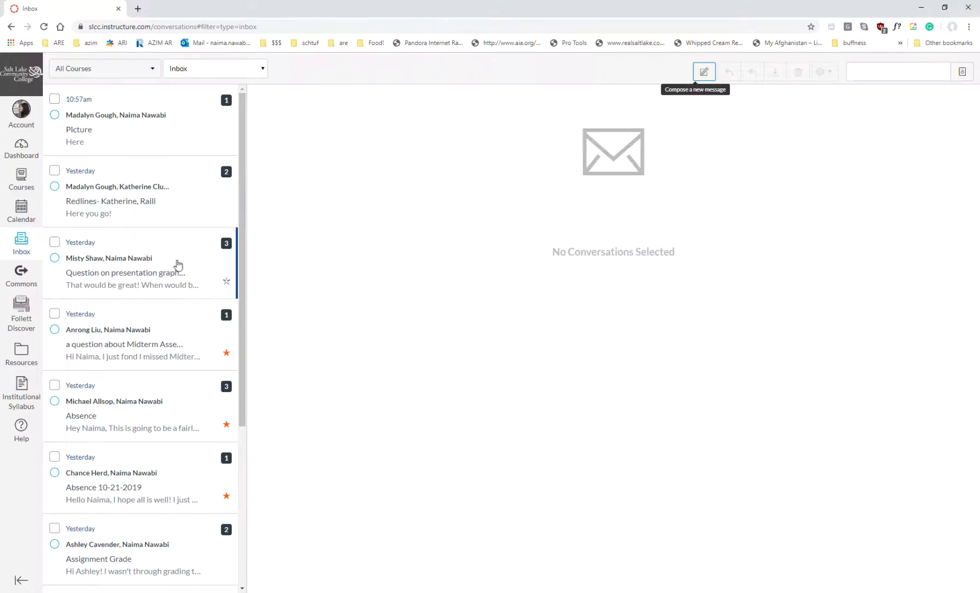
pyautogui.click(29, 248)
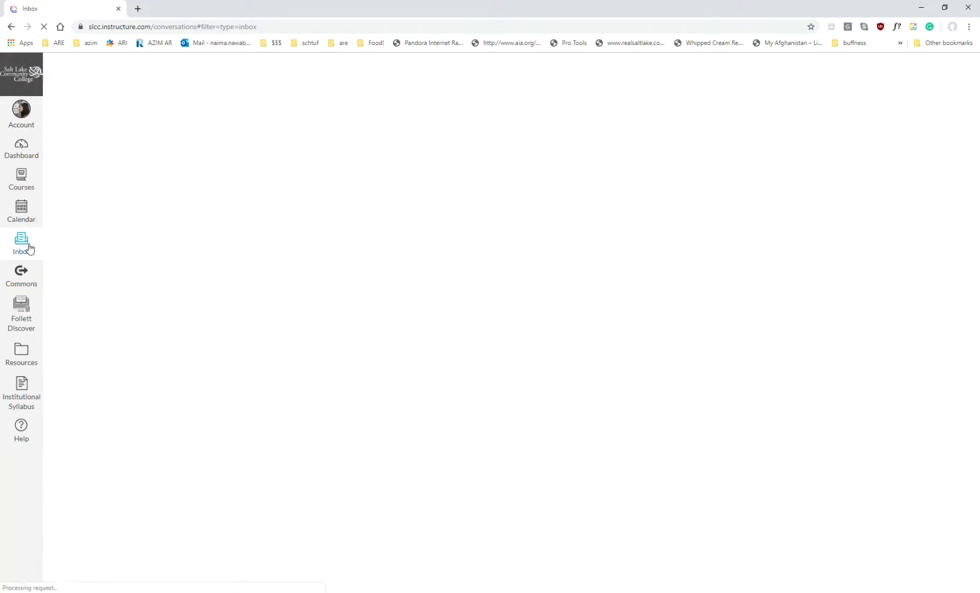
pyautogui.click(45, 27)
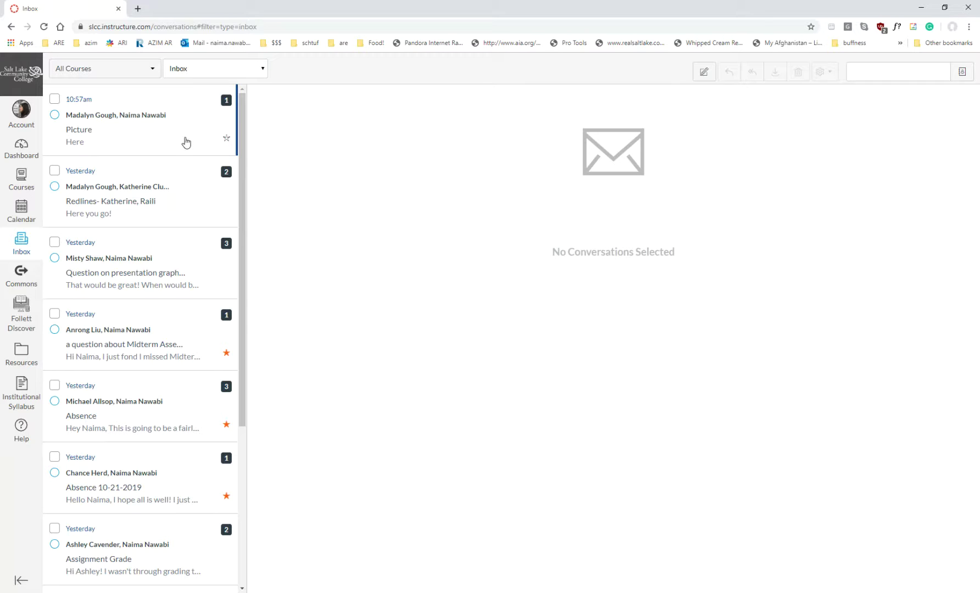
pyautogui.doubleClick(435, 13)
pyautogui.hotkey('alt', 'Tab')
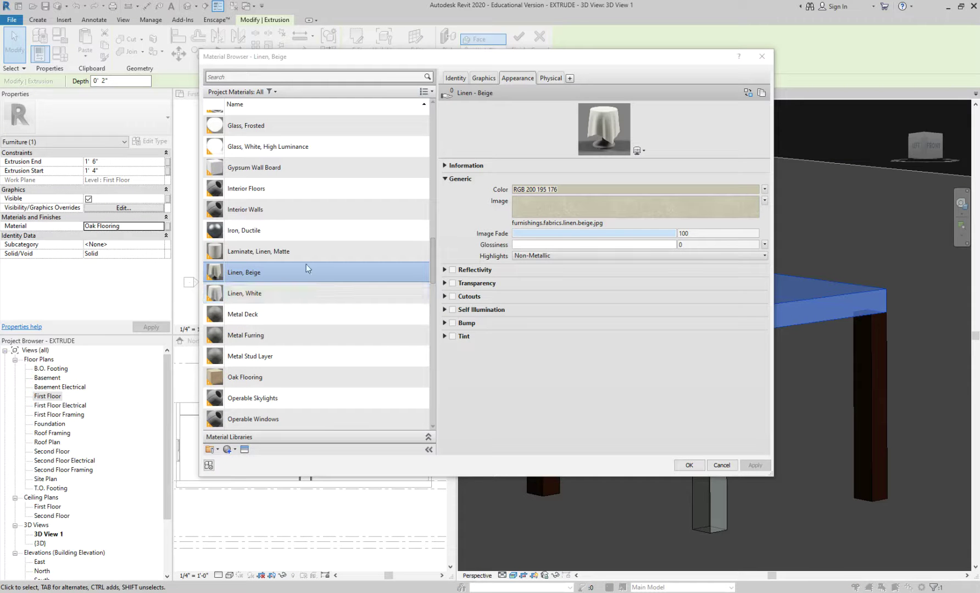
# Duplicate the Steel, Polished material and name the copy Shiny leopard
pyautogui.click(274, 294)
pyautogui.click(282, 274)
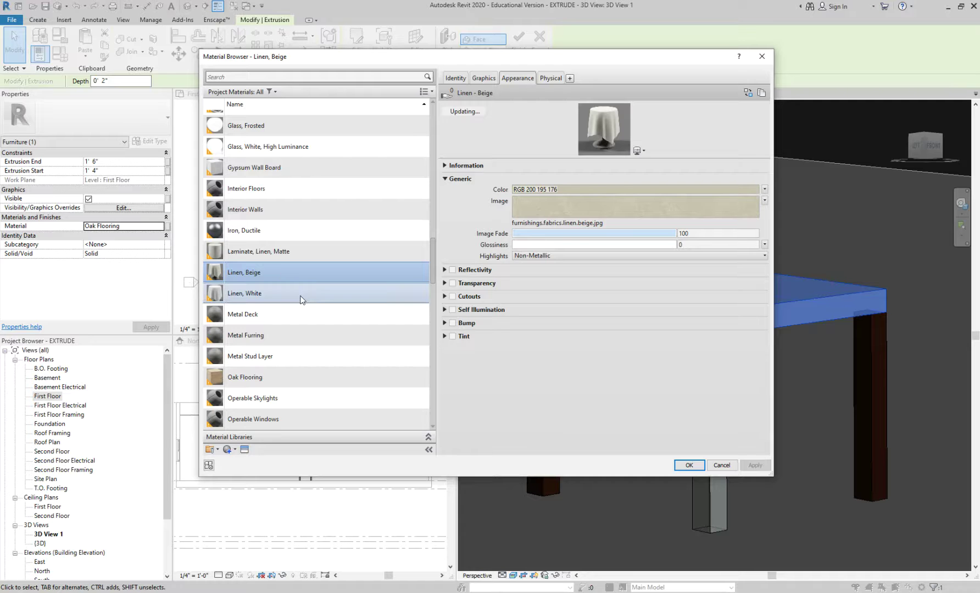
pyautogui.scroll(-8, 300, 295)
pyautogui.scroll(-4, 300, 296)
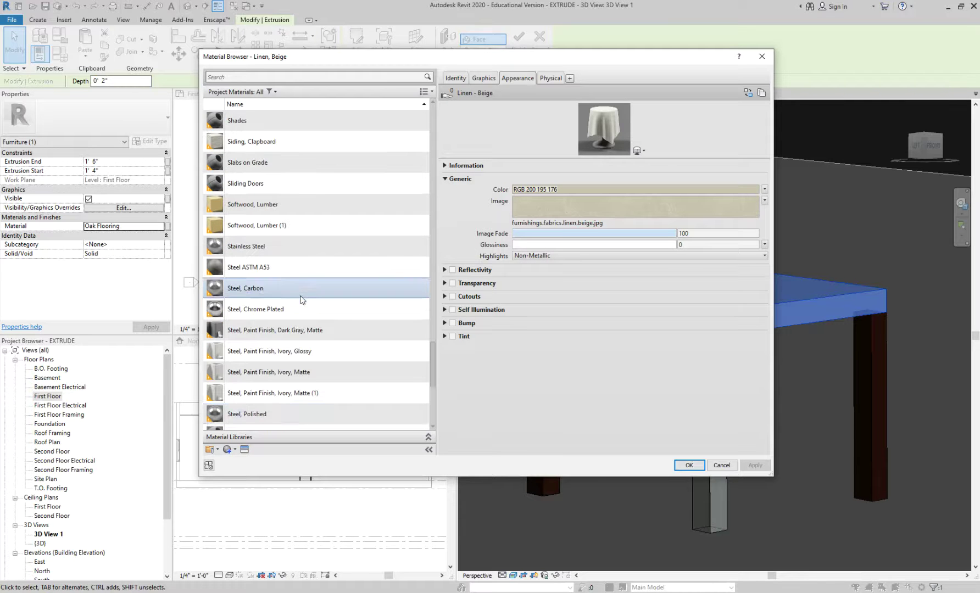
pyautogui.click(293, 408)
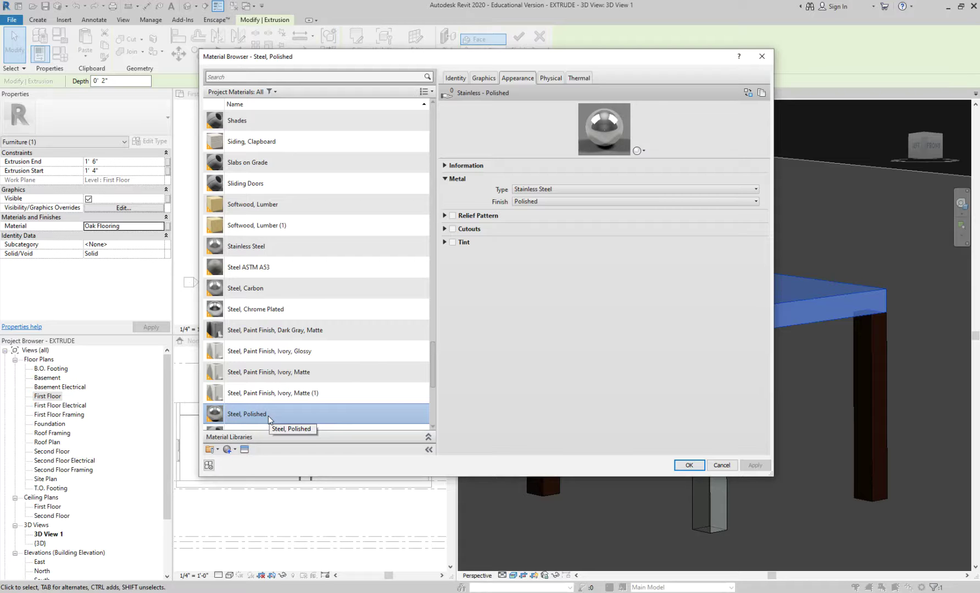
pyautogui.scroll(-3, 269, 420)
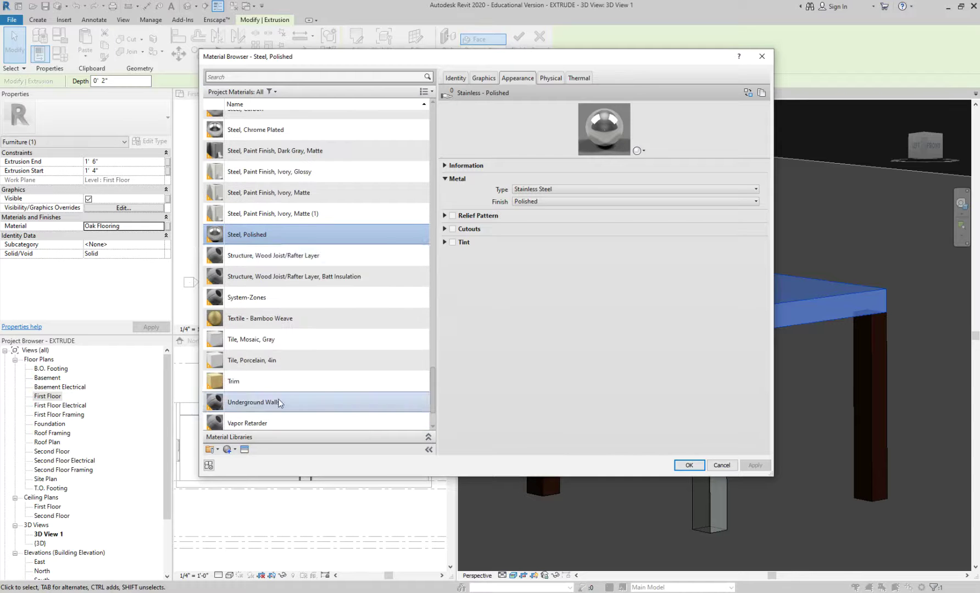
pyautogui.click(228, 450)
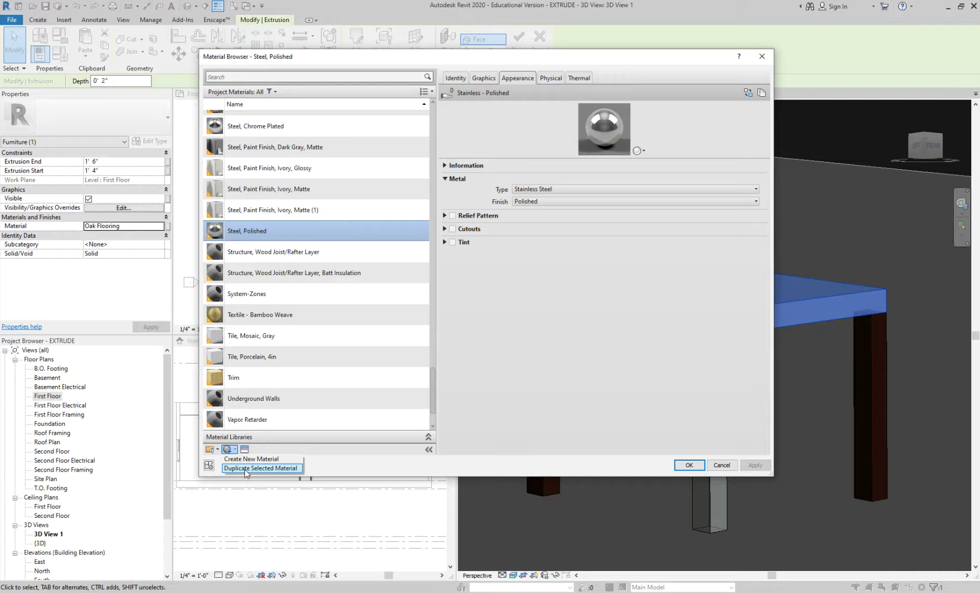
pyautogui.click(245, 470)
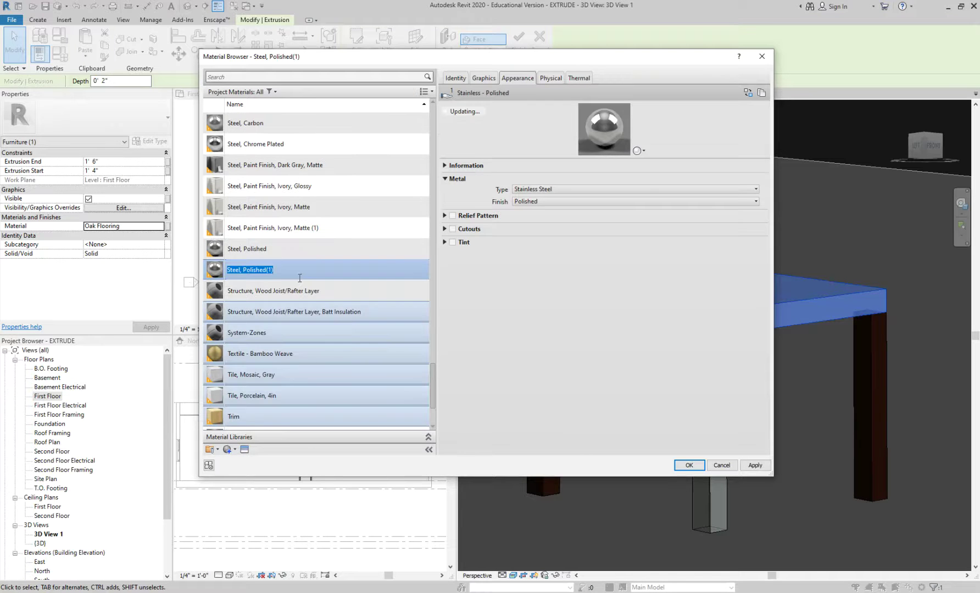
pyautogui.write('Shiny leopard')
pyautogui.press('Return')
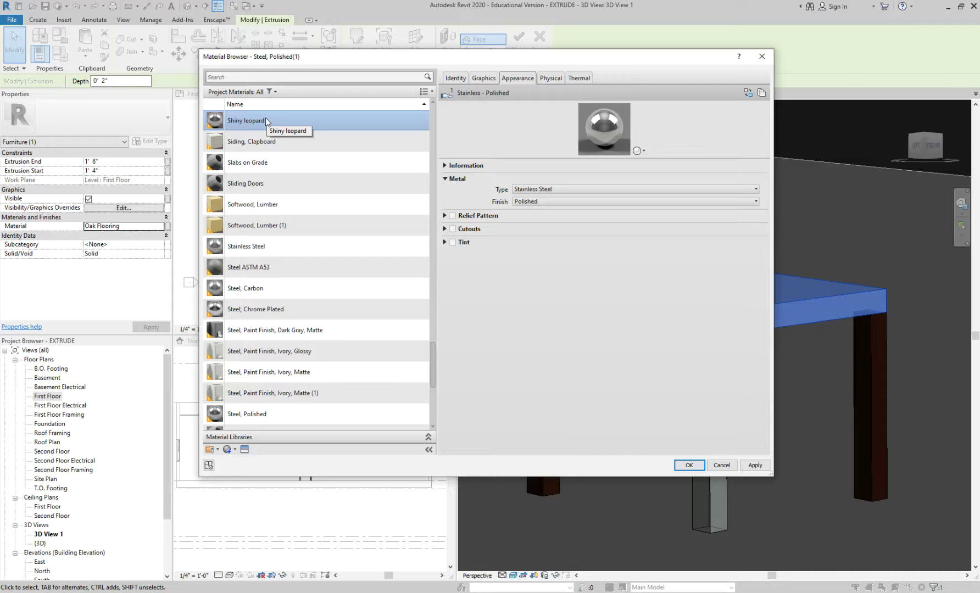
# Look through the Shiny leopard material's identity, graphics, appearance, physical and thermal properties
pyautogui.click(476, 75)
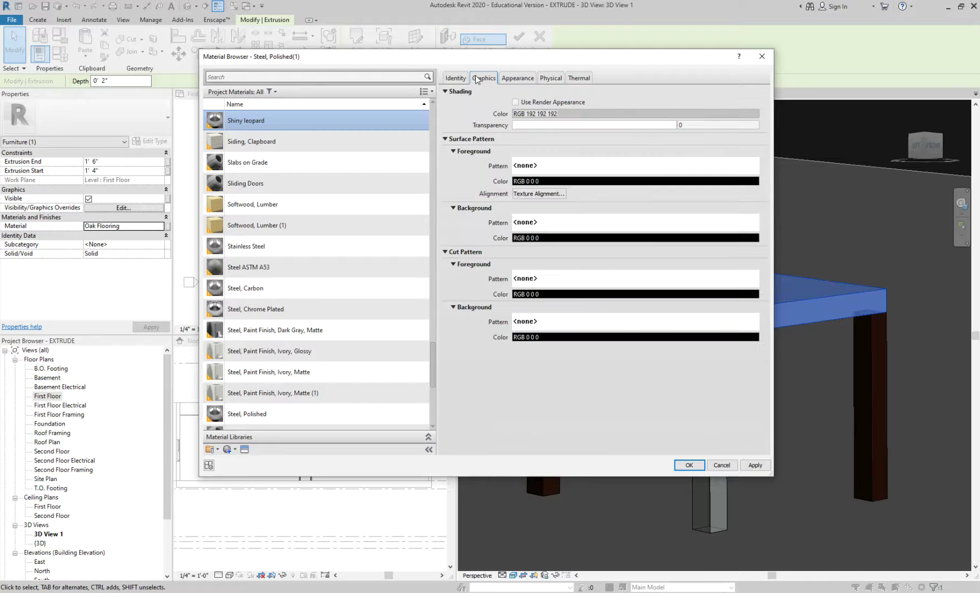
pyautogui.click(455, 78)
pyautogui.click(486, 80)
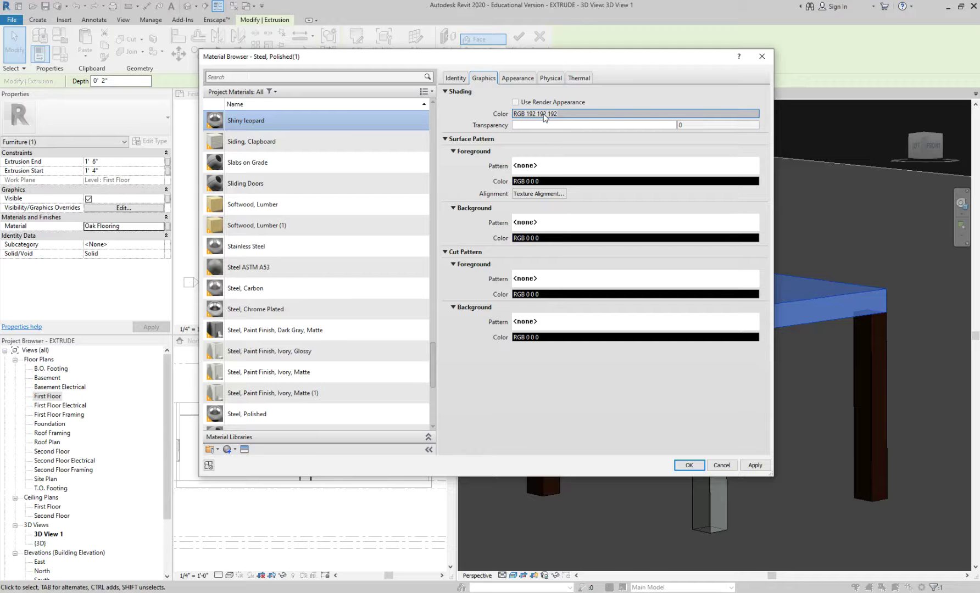
pyautogui.click(518, 78)
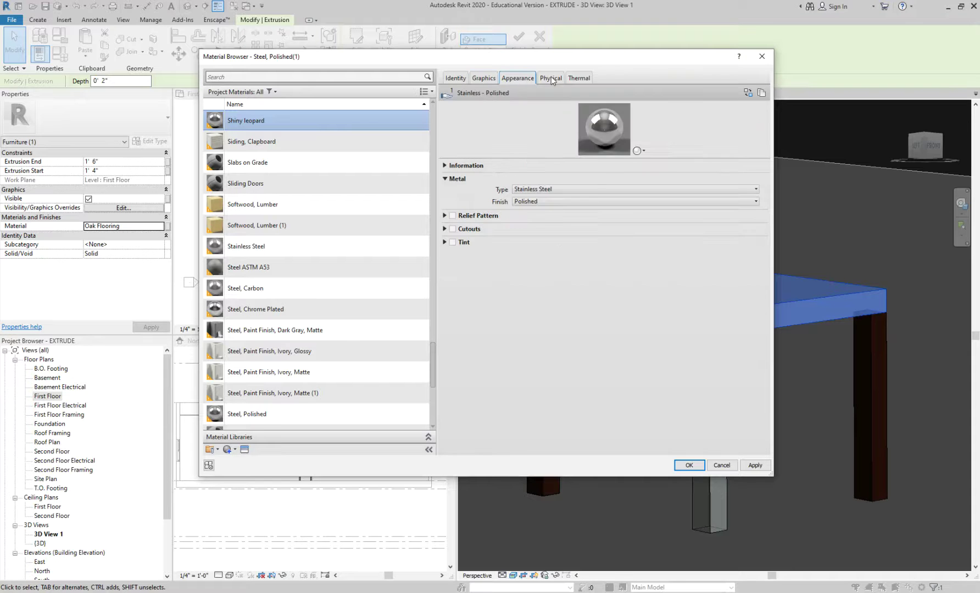
pyautogui.click(640, 151)
pyautogui.click(673, 150)
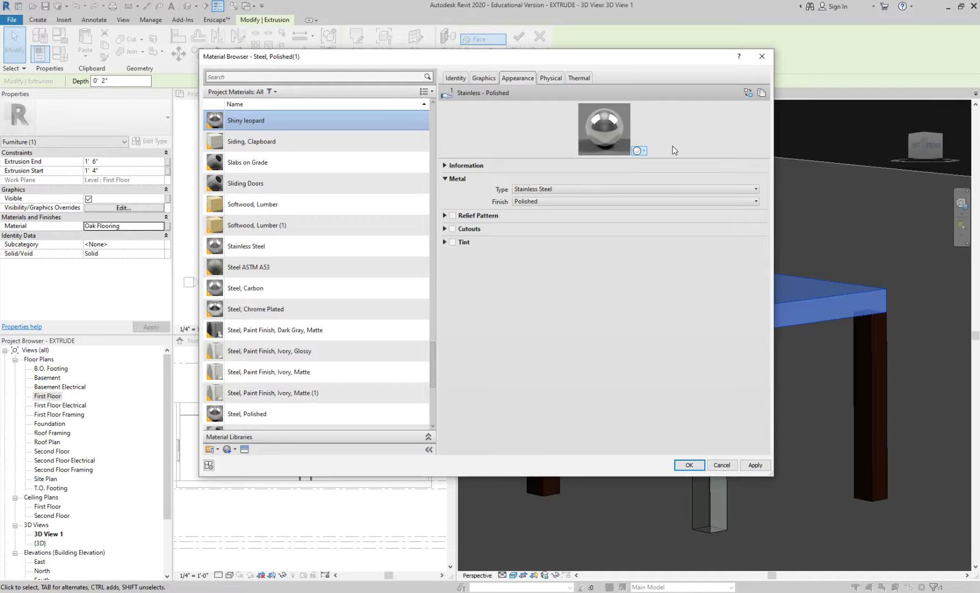
pyautogui.click(551, 79)
pyautogui.click(580, 79)
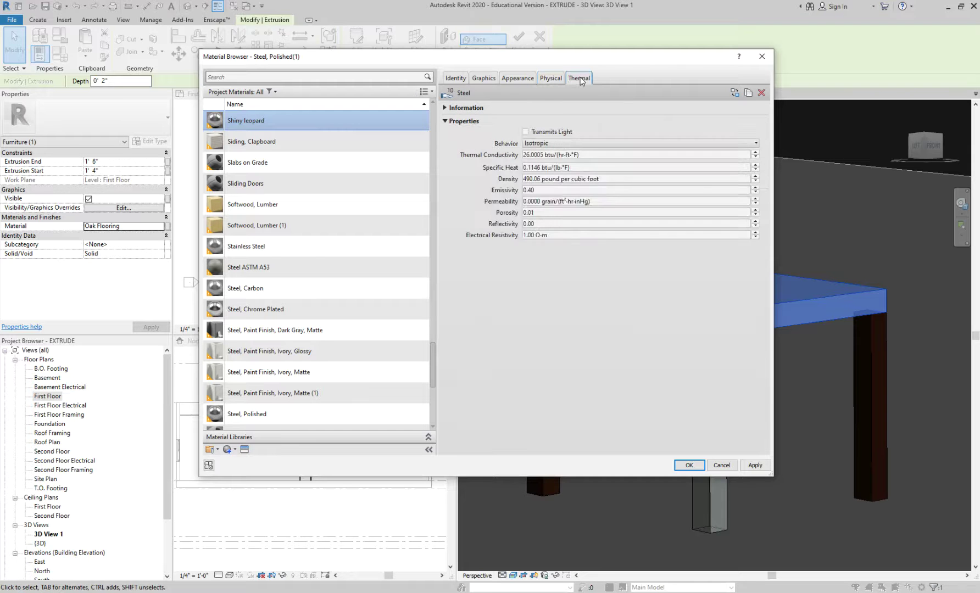
pyautogui.click(518, 78)
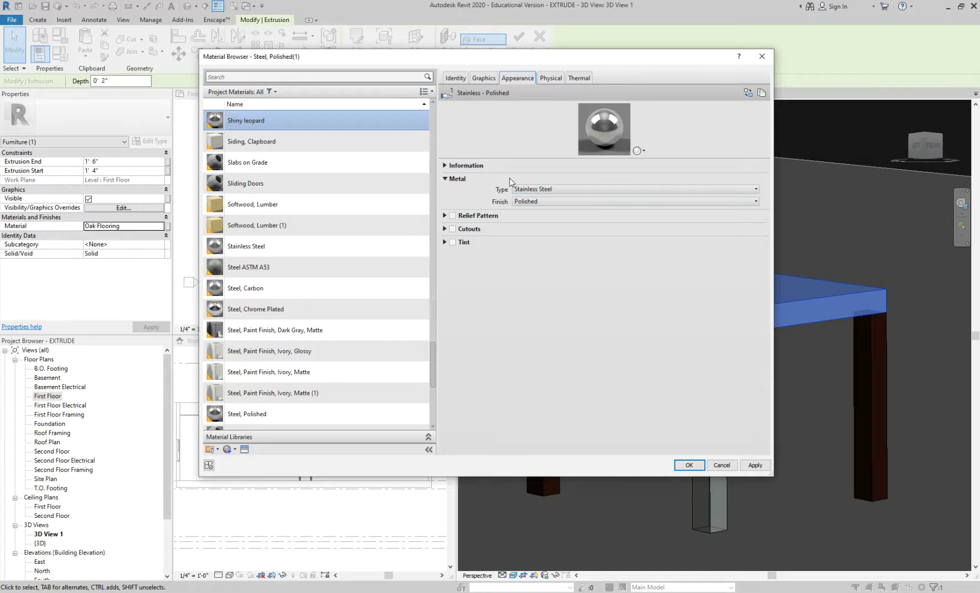
# Examine the Shiny leopard appearance's preview scene and render options, its information and its metal type setting
pyautogui.click(644, 151)
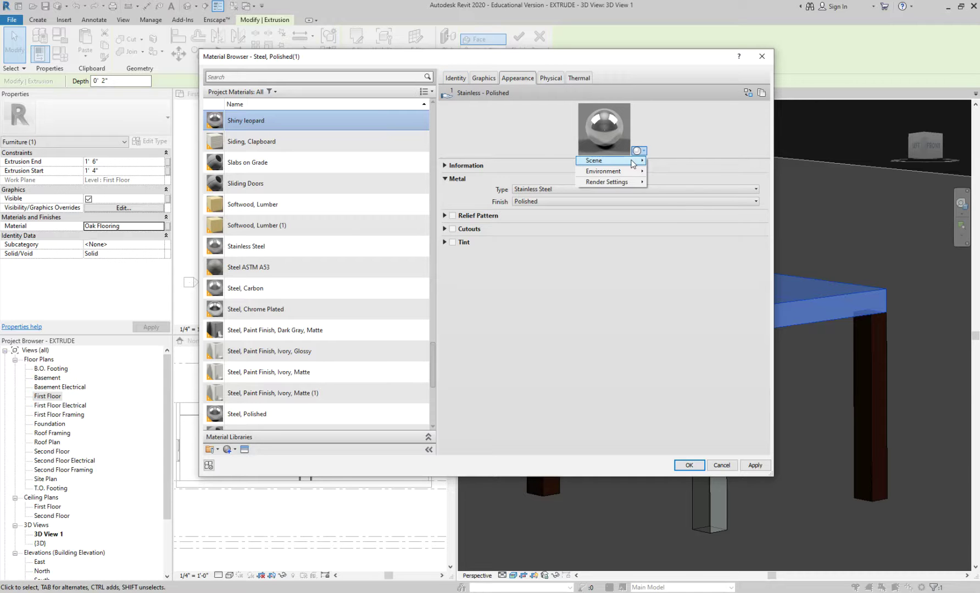
pyautogui.moveTo(632, 164)
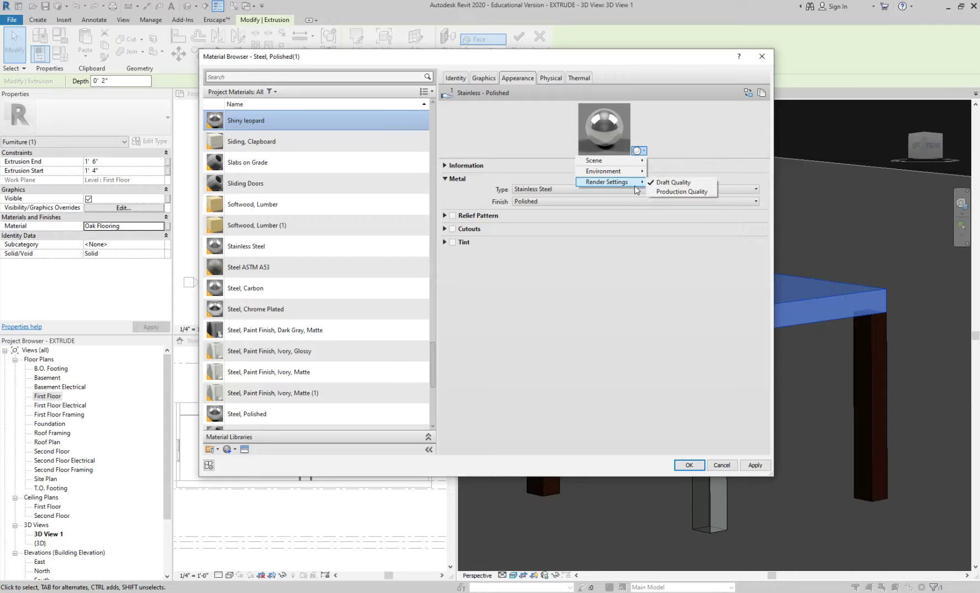
pyautogui.click(575, 264)
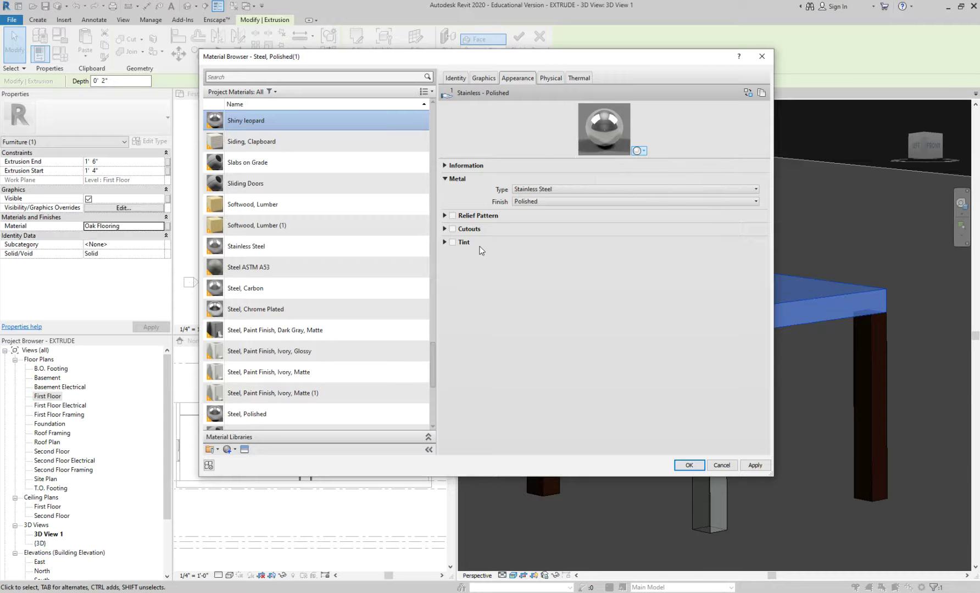
pyautogui.click(445, 166)
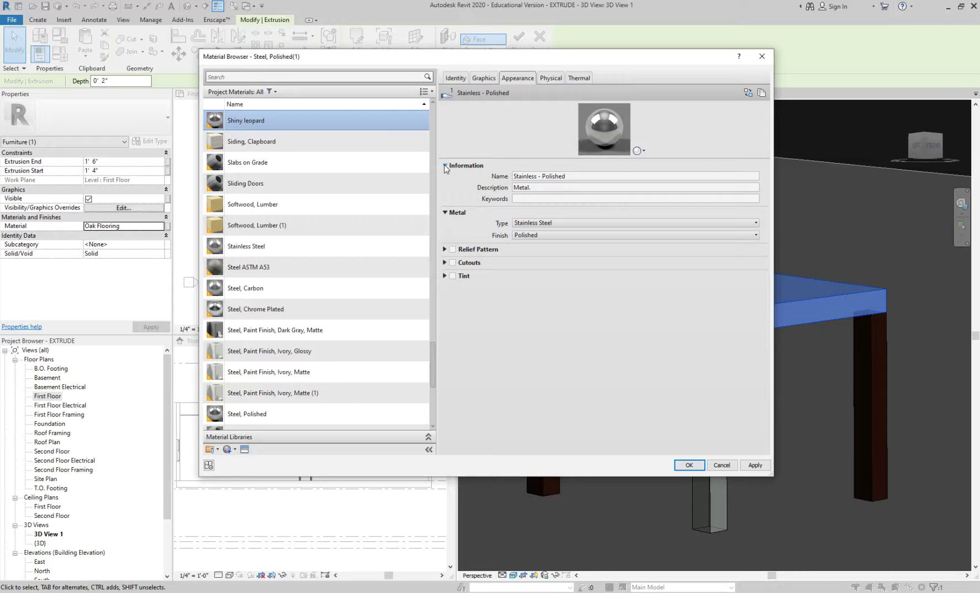
pyautogui.click(549, 224)
pyautogui.click(549, 224)
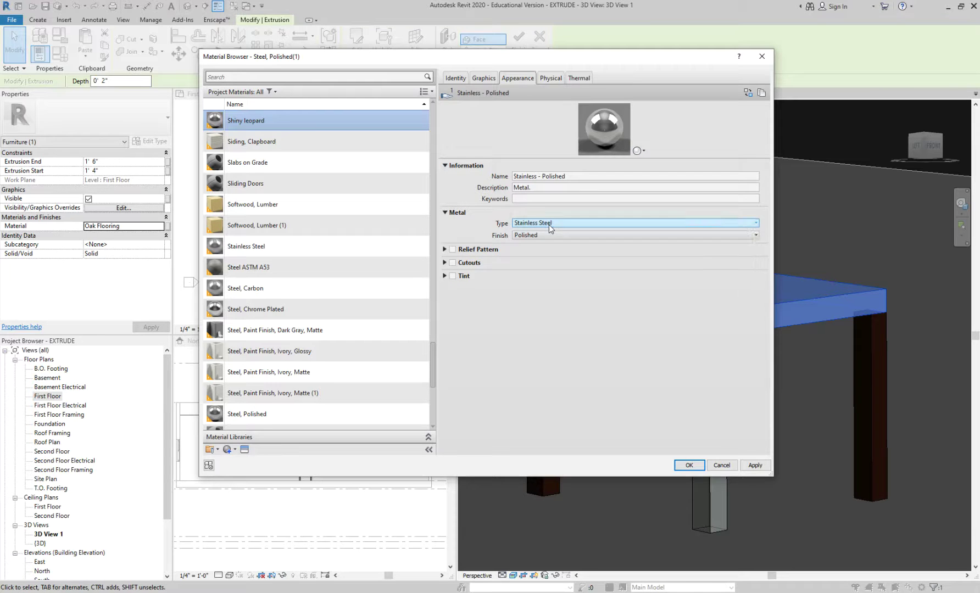
# Examine the Shiny leopard material's shading color choices and the drafting fill patterns offered for its foreground surface pattern
pyautogui.click(483, 78)
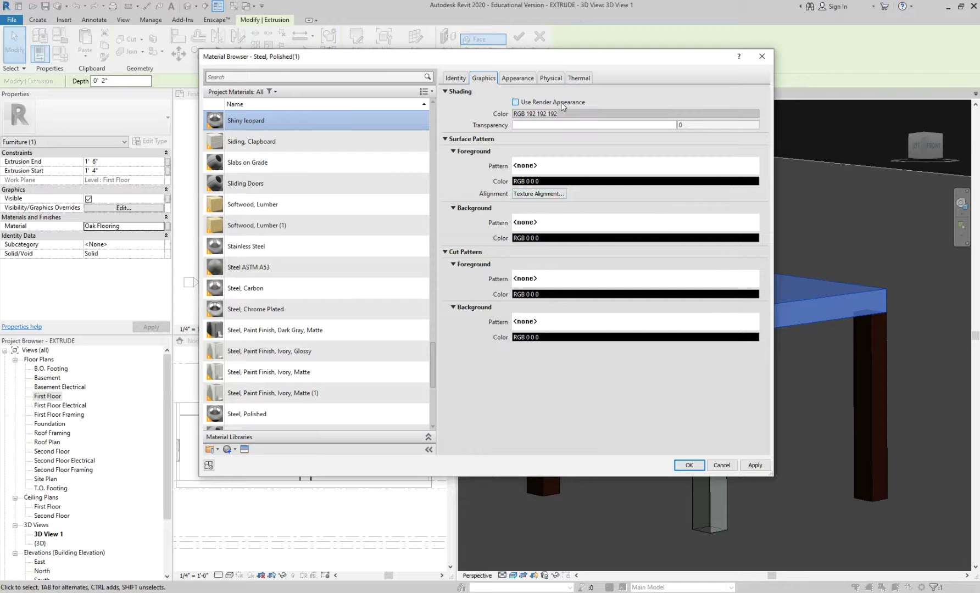
pyautogui.click(555, 167)
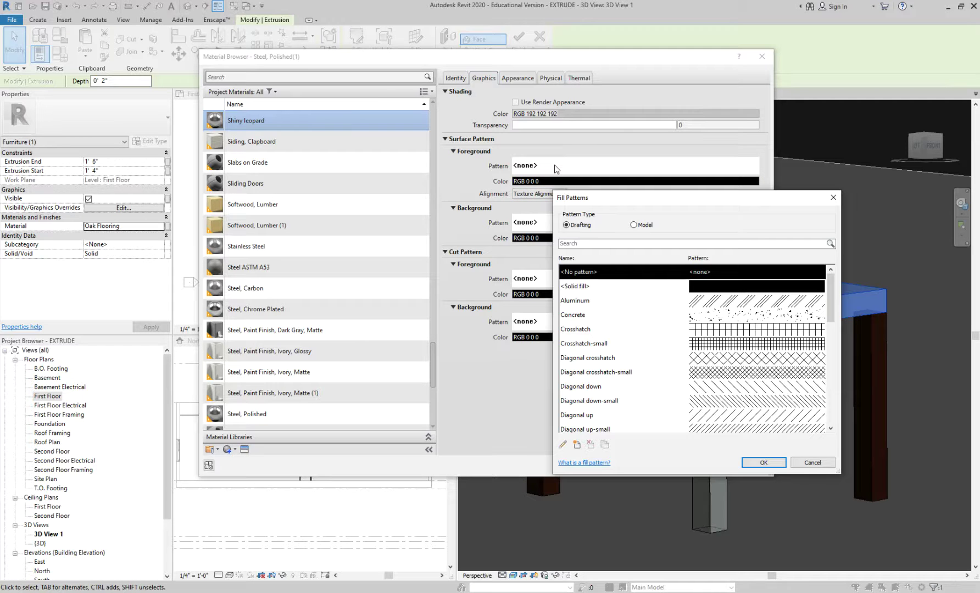
pyautogui.moveTo(830, 292); pyautogui.dragTo(838, 440)
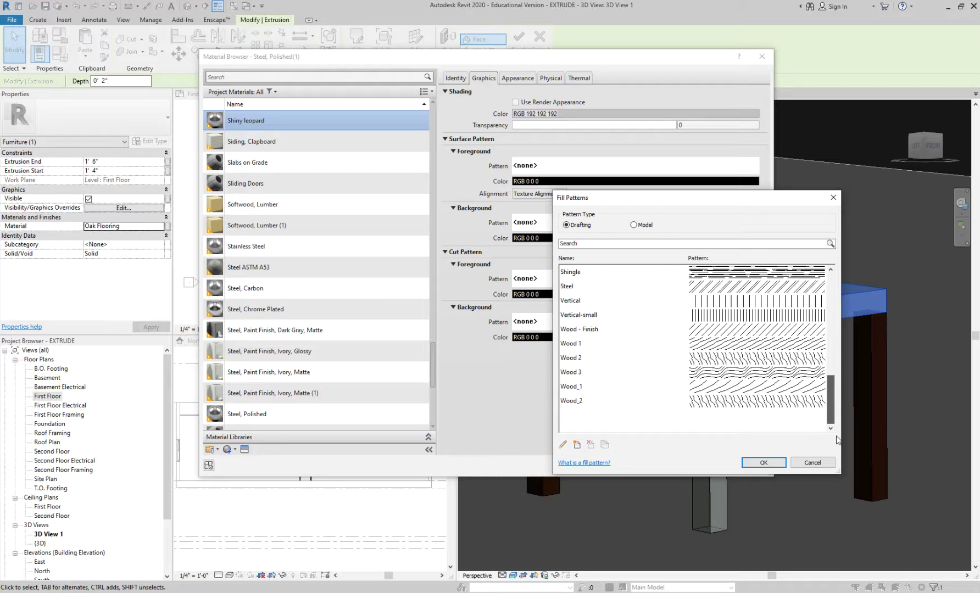
pyautogui.click(834, 197)
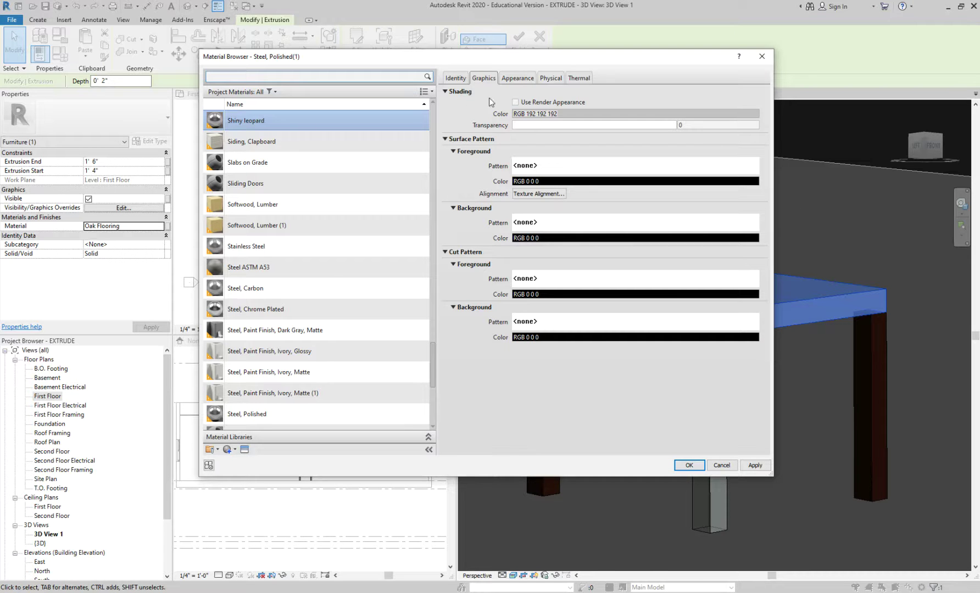
pyautogui.click(541, 113)
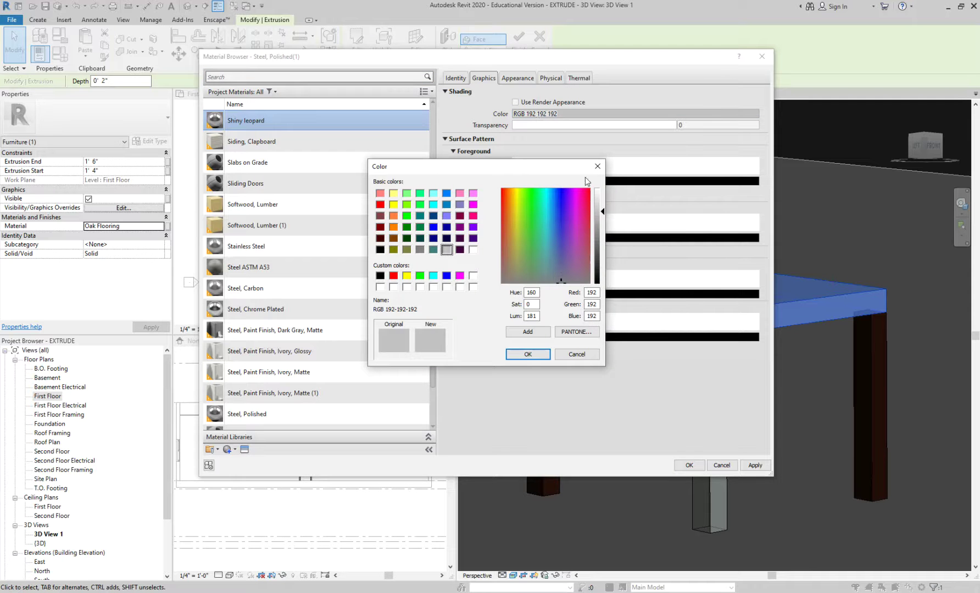
pyautogui.click(597, 164)
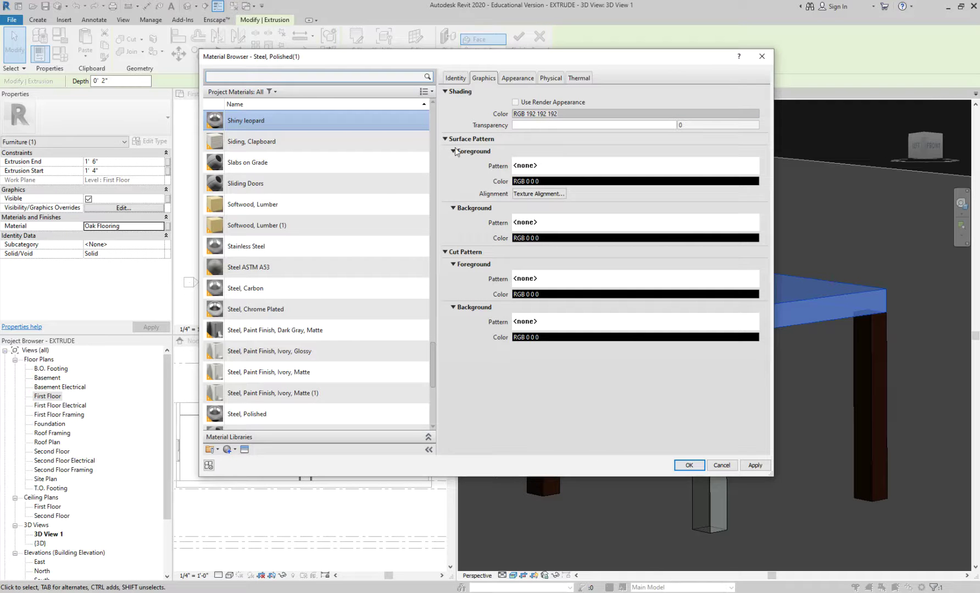
pyautogui.click(539, 167)
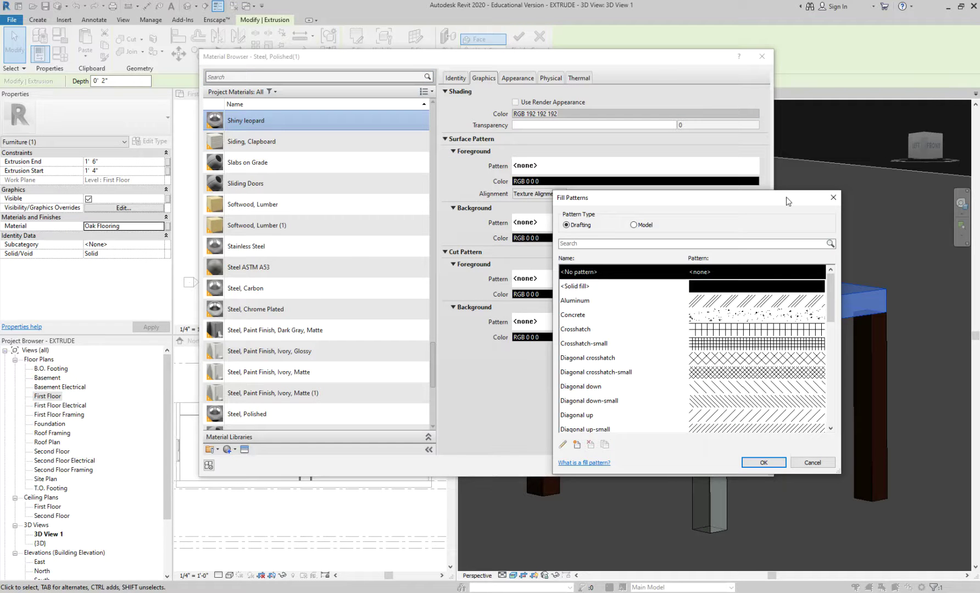
pyautogui.click(833, 197)
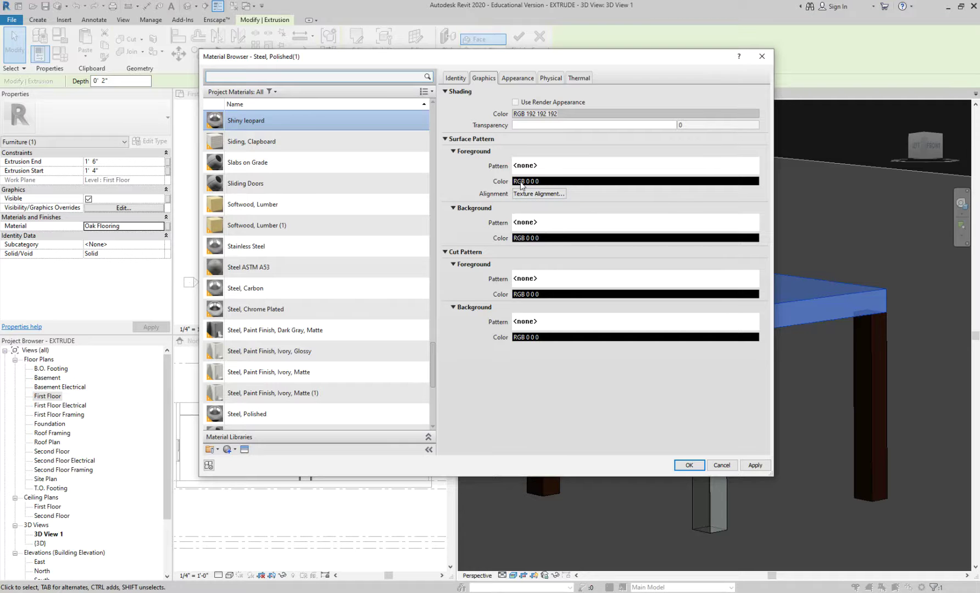
# Assign the Shiny leopard material to the selected tabletop extrusion
pyautogui.click(454, 81)
pyautogui.click(486, 80)
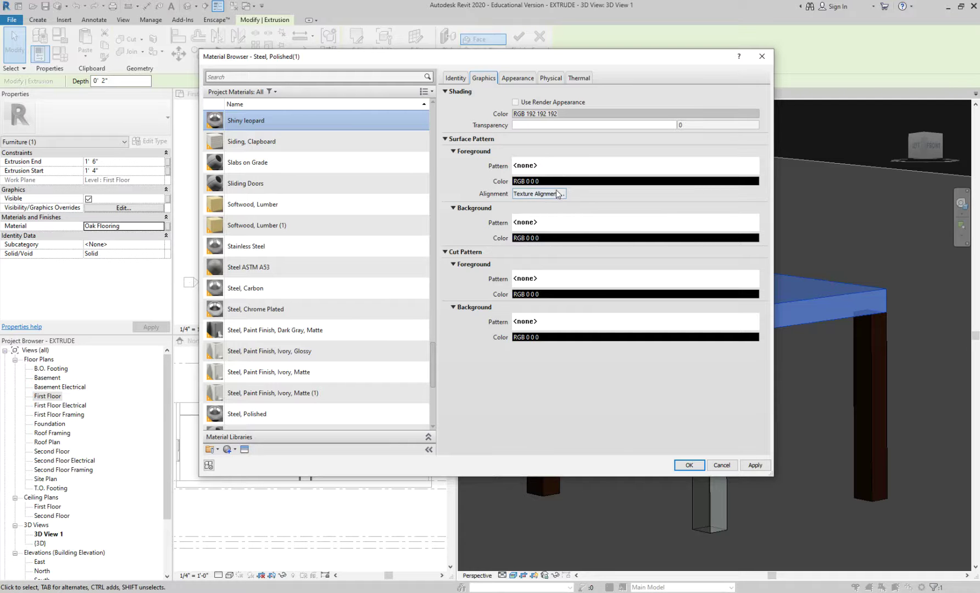
pyautogui.click(513, 79)
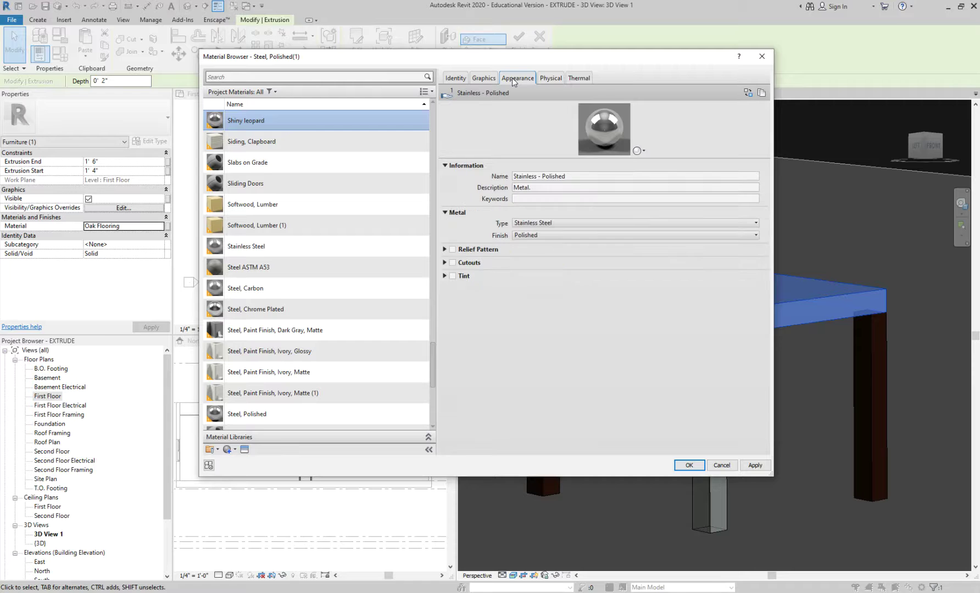
pyautogui.doubleClick(267, 121)
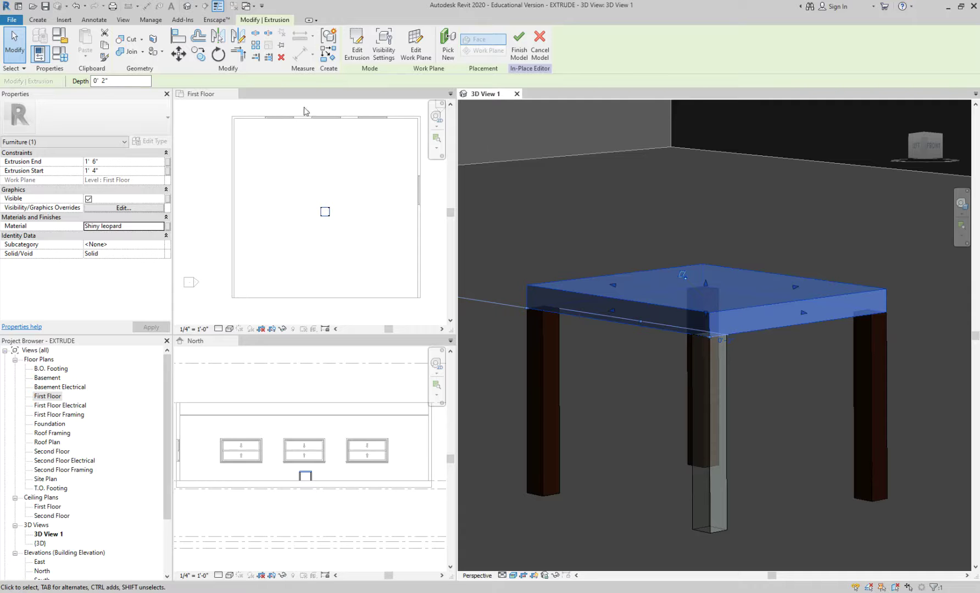
# Reopen the tabletop's material and compare the appearance settings of Shiny leopard with those of the Shades material
pyautogui.click(156, 227)
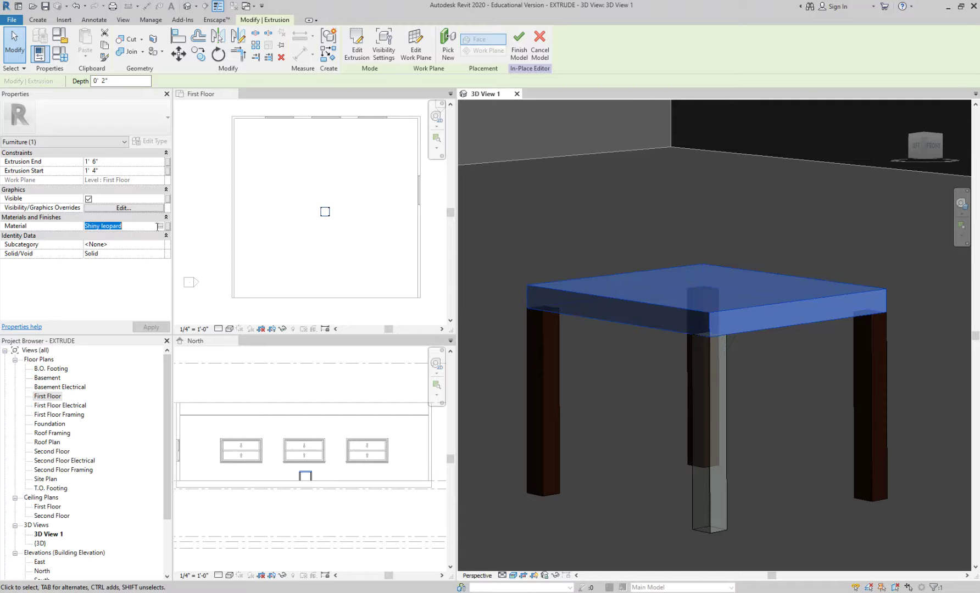
pyautogui.click(160, 226)
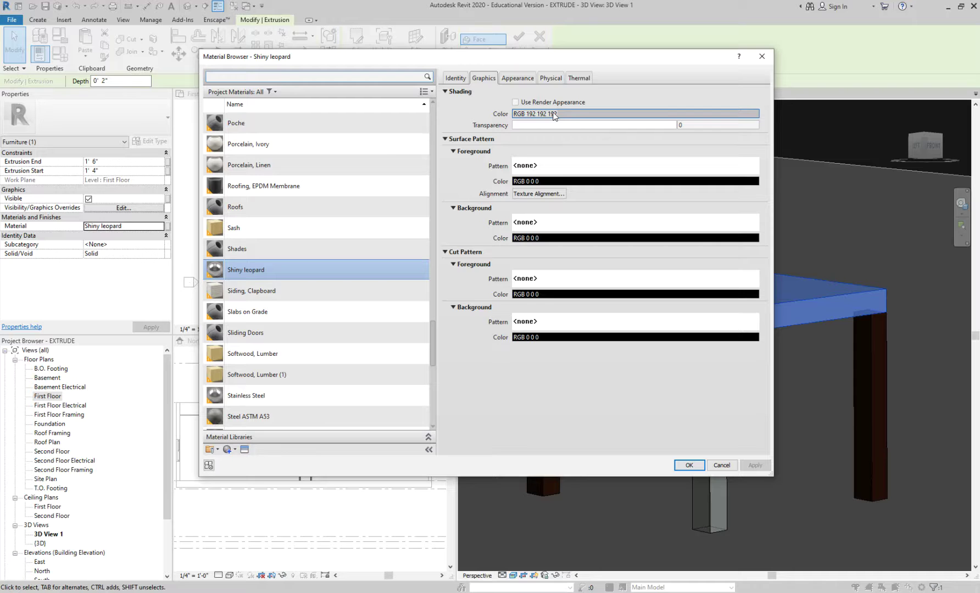
pyautogui.click(519, 80)
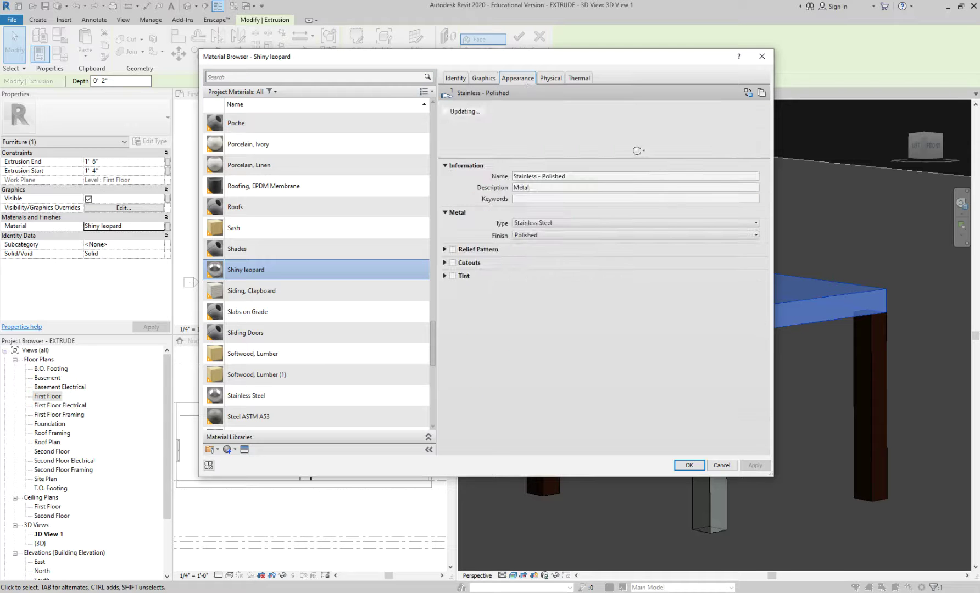
pyautogui.click(238, 249)
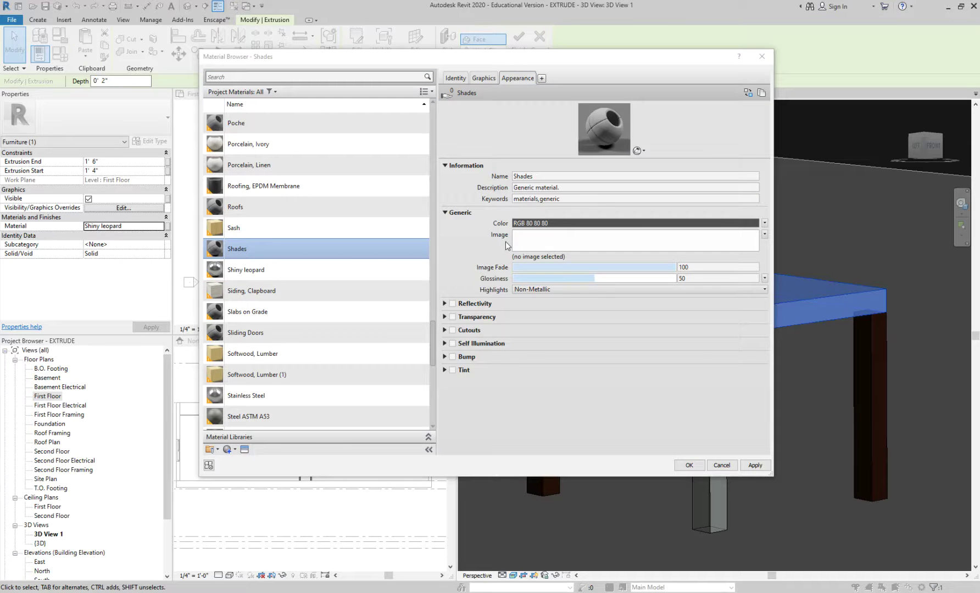
pyautogui.click(300, 269)
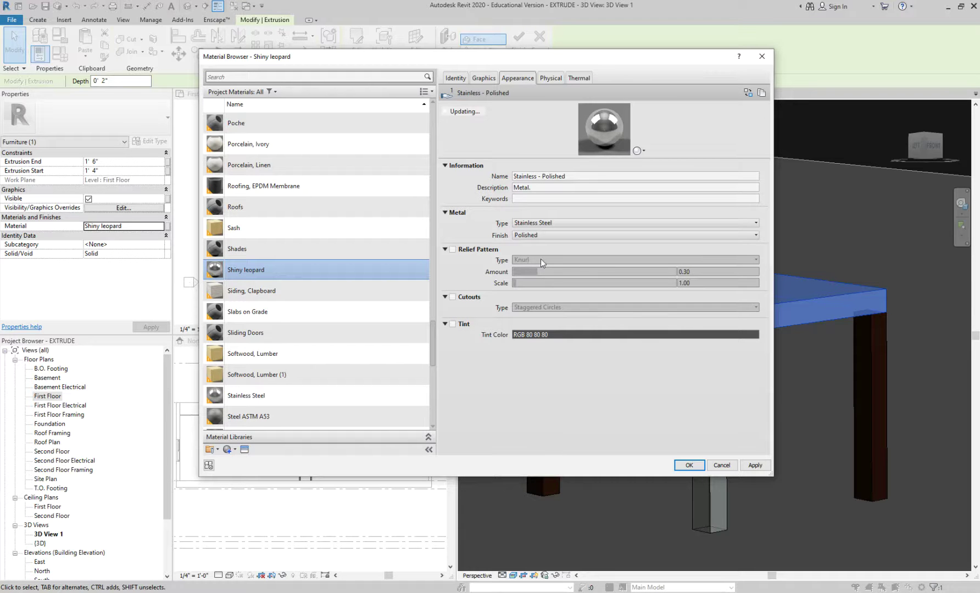
pyautogui.click(636, 151)
pyautogui.click(624, 127)
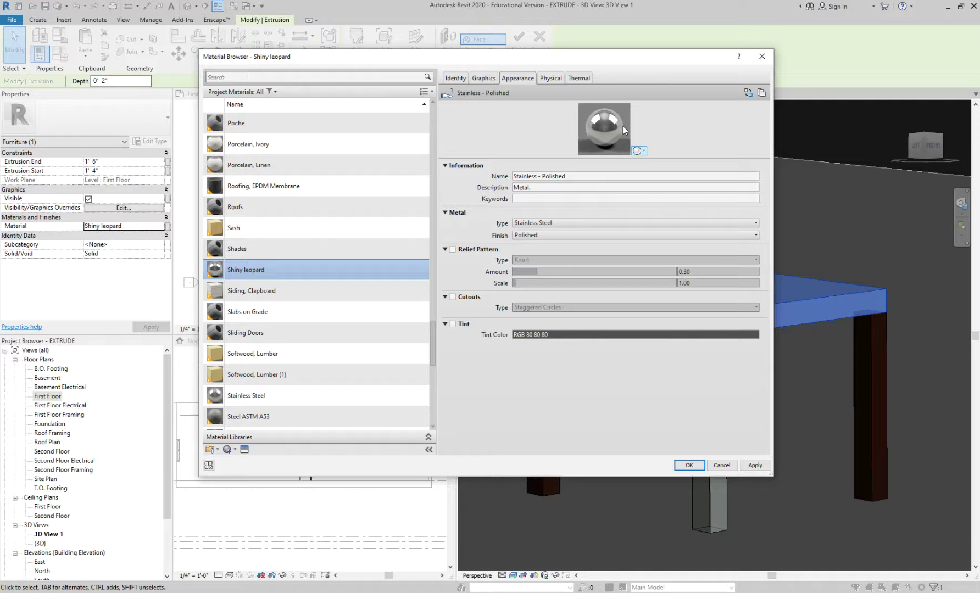
# Compare the image setting of the Shades appearance with the metal type choices of the Shiny leopard appearance
pyautogui.click(297, 251)
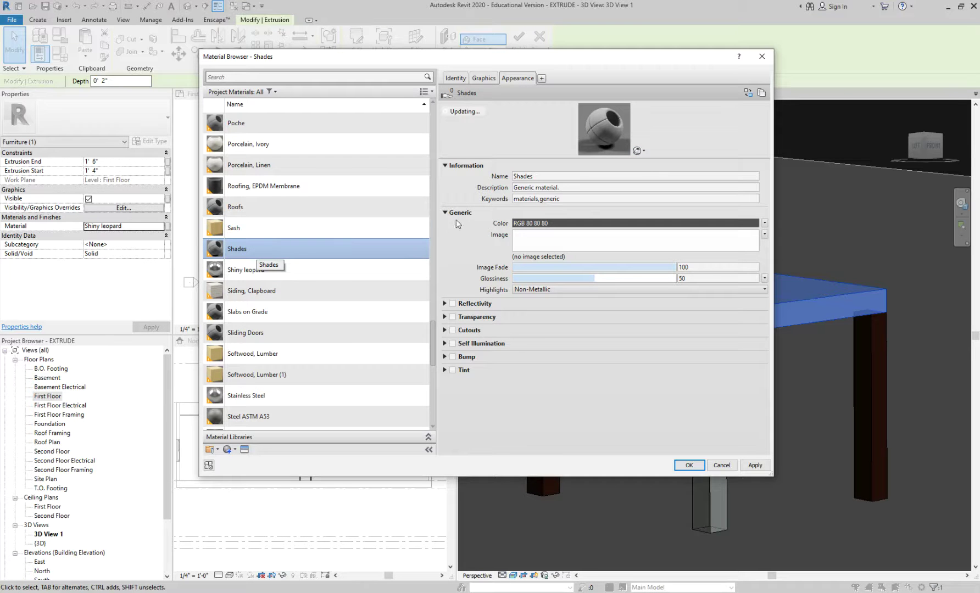
pyautogui.click(542, 241)
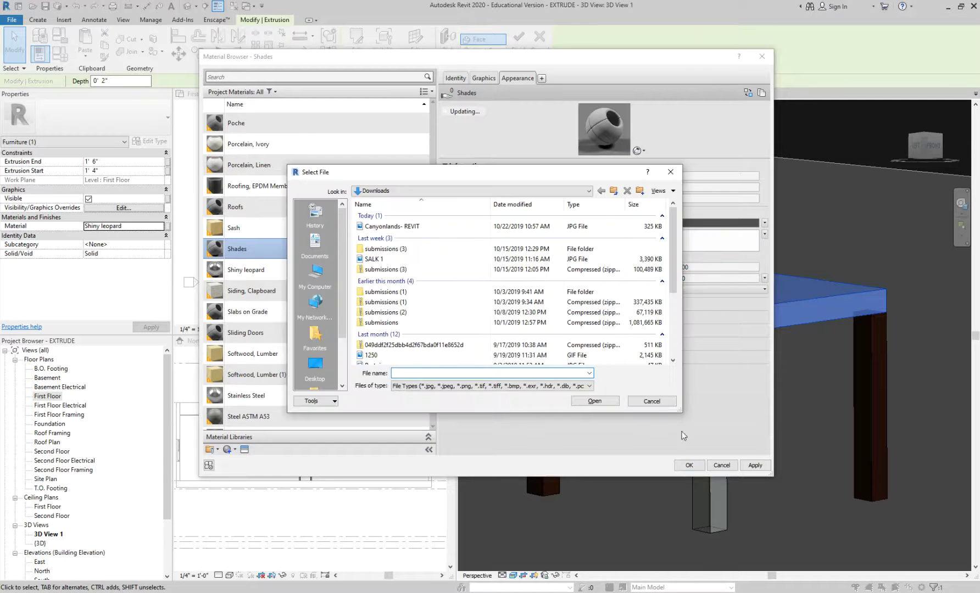
pyautogui.click(652, 404)
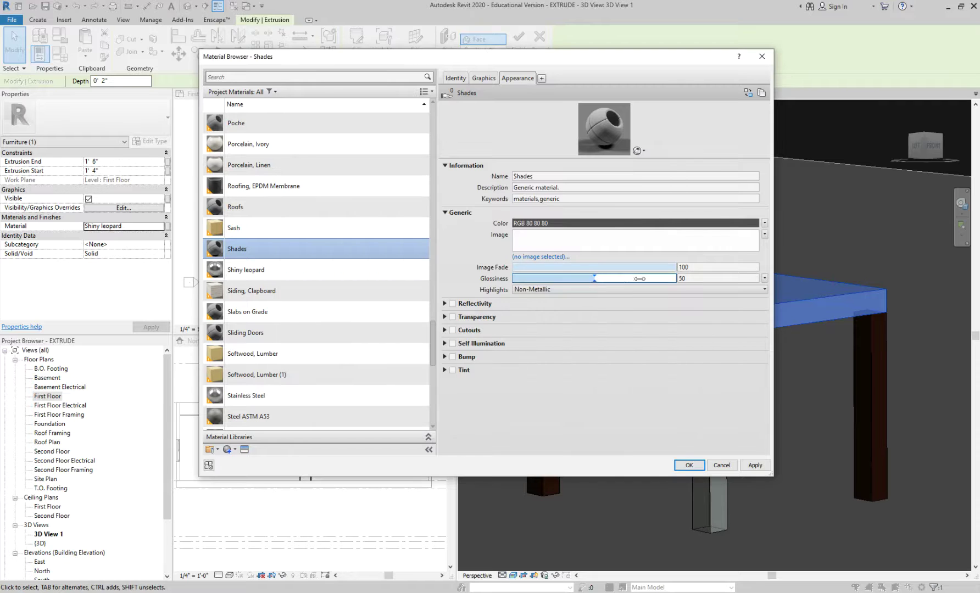
pyautogui.click(324, 270)
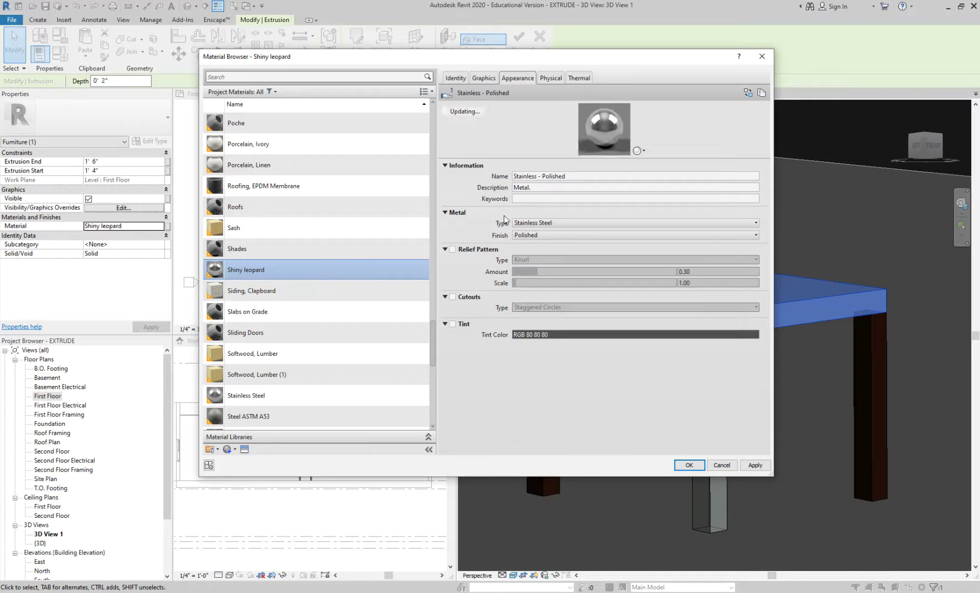
pyautogui.click(524, 223)
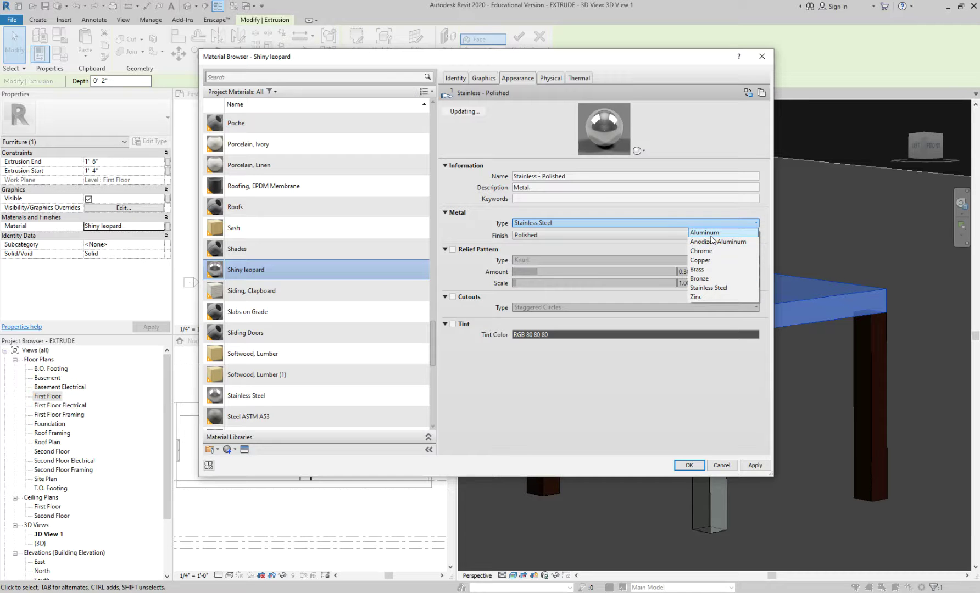
pyautogui.click(614, 229)
pyautogui.click(612, 232)
pyautogui.click(612, 232)
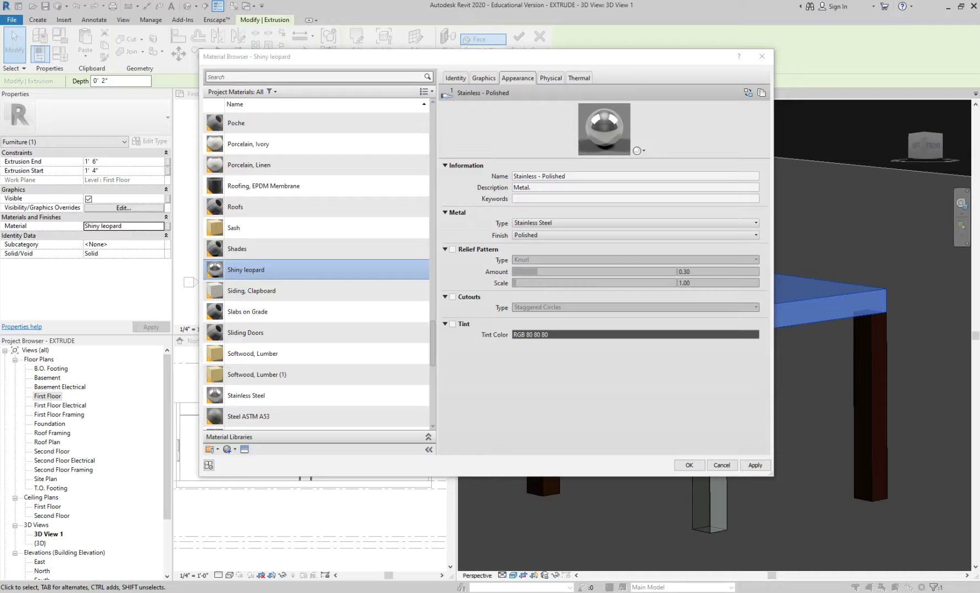
# Delete the Shiny leopard material from the project materials
pyautogui.click(323, 264)
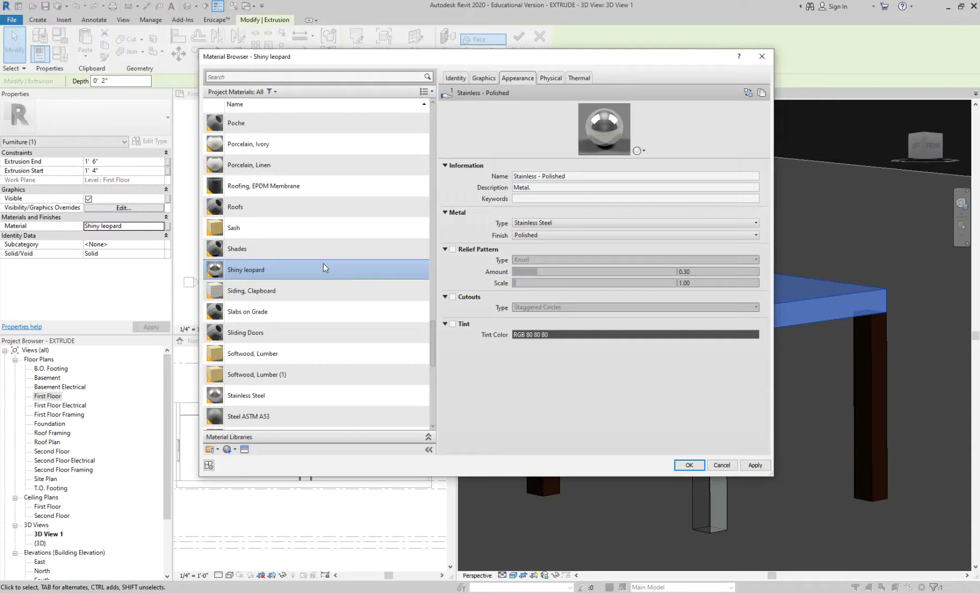
pyautogui.rightClick(271, 270)
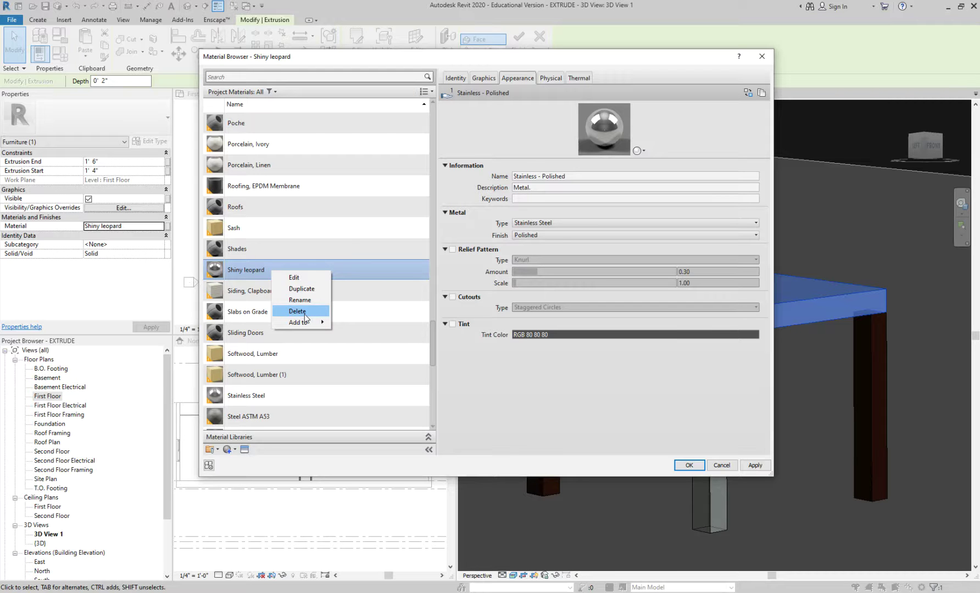
pyautogui.click(247, 272)
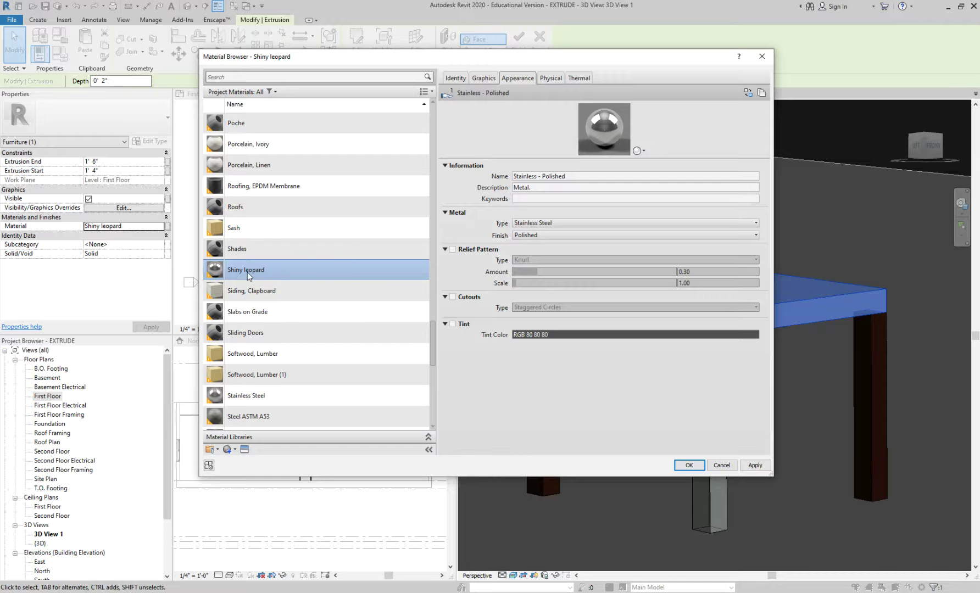
pyautogui.rightClick(248, 272)
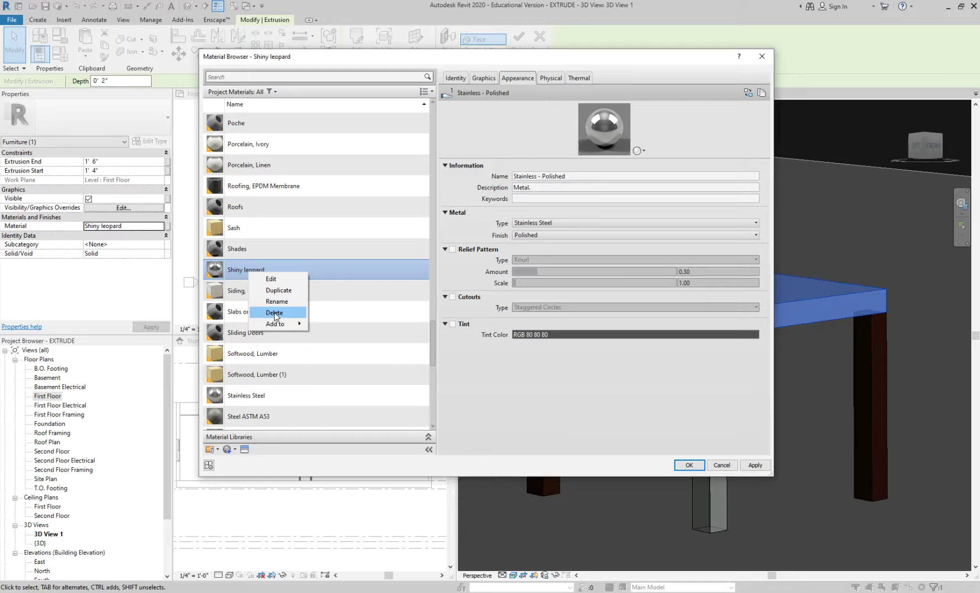
pyautogui.click(274, 313)
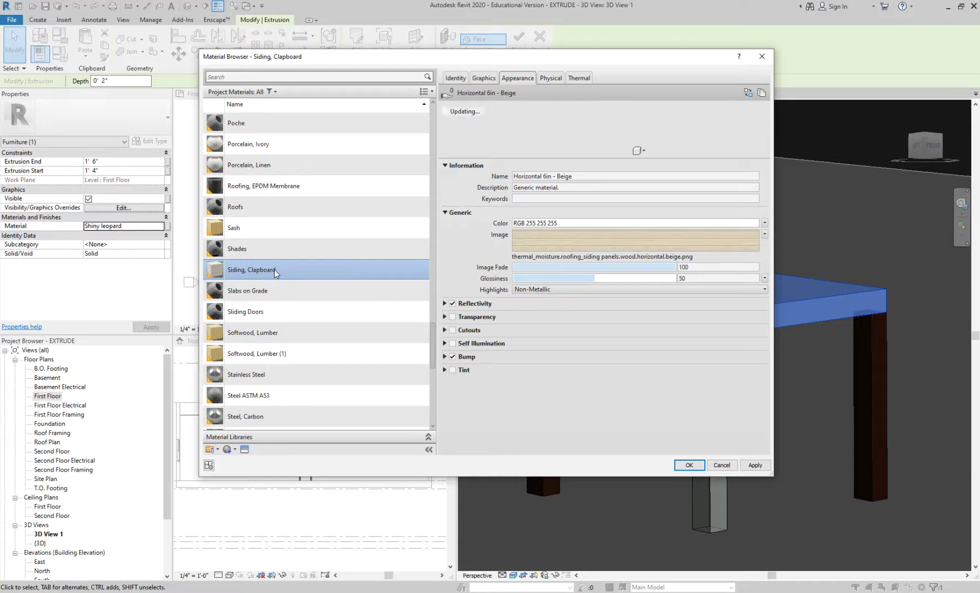
# Examine the appearance settings of the Stainless Steel, Plastic, Porcelain, Ivory and Glass, Frosted materials for one that accepts an image
pyautogui.click(299, 373)
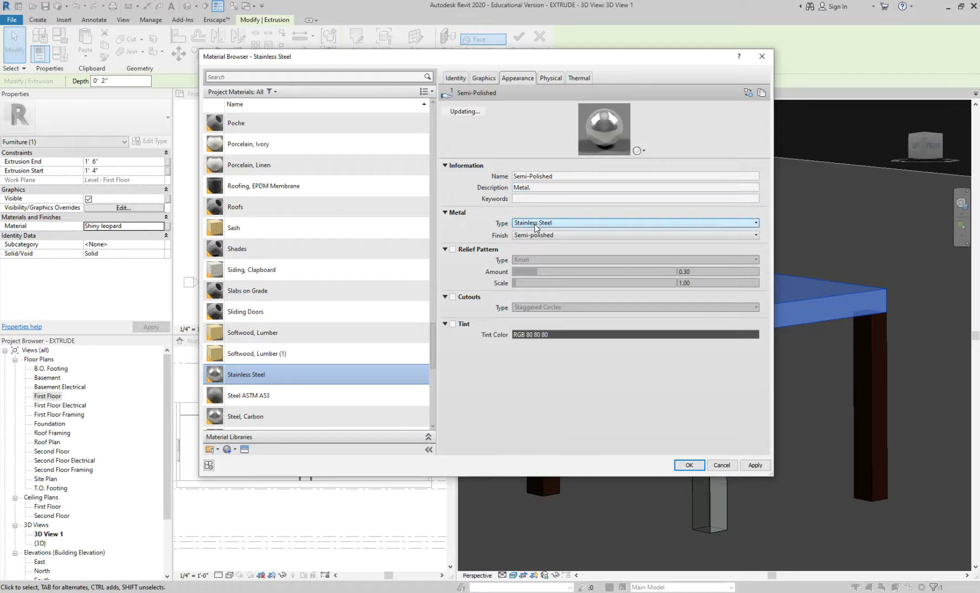
pyautogui.scroll(4, 332, 304)
pyautogui.scroll(6, 332, 303)
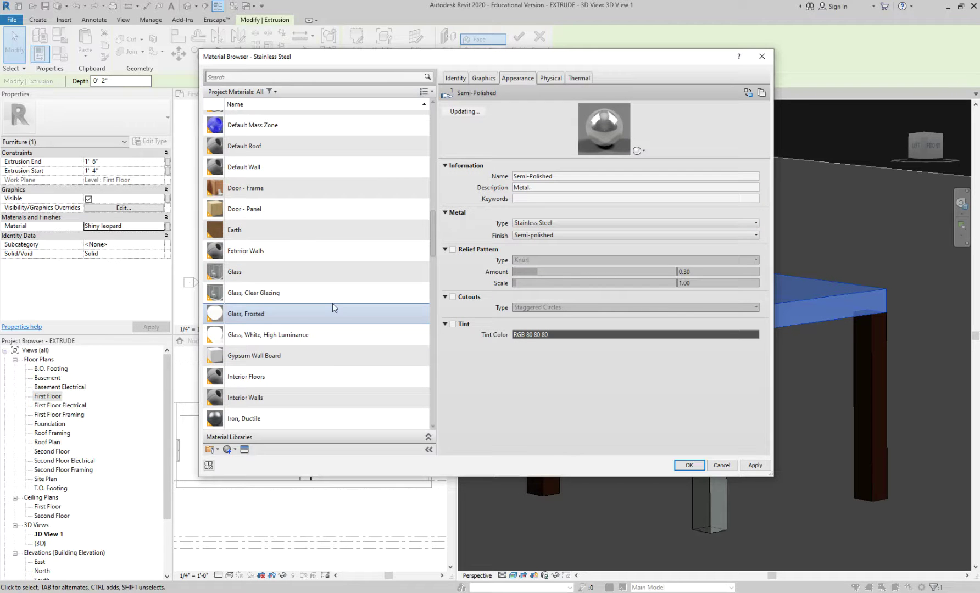
pyautogui.scroll(5, 332, 303)
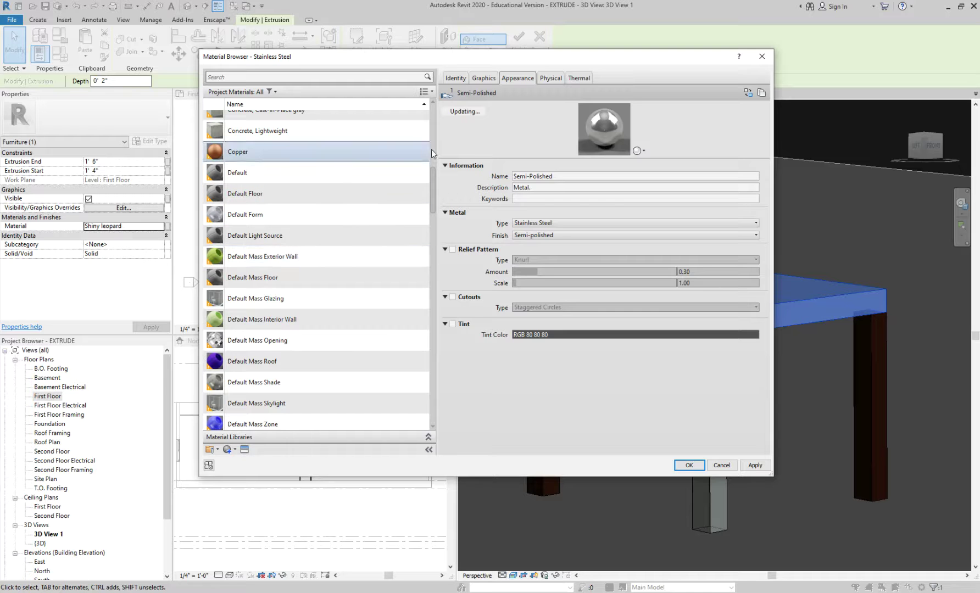
pyautogui.moveTo(432, 179); pyautogui.dragTo(425, 316)
pyautogui.click(357, 161)
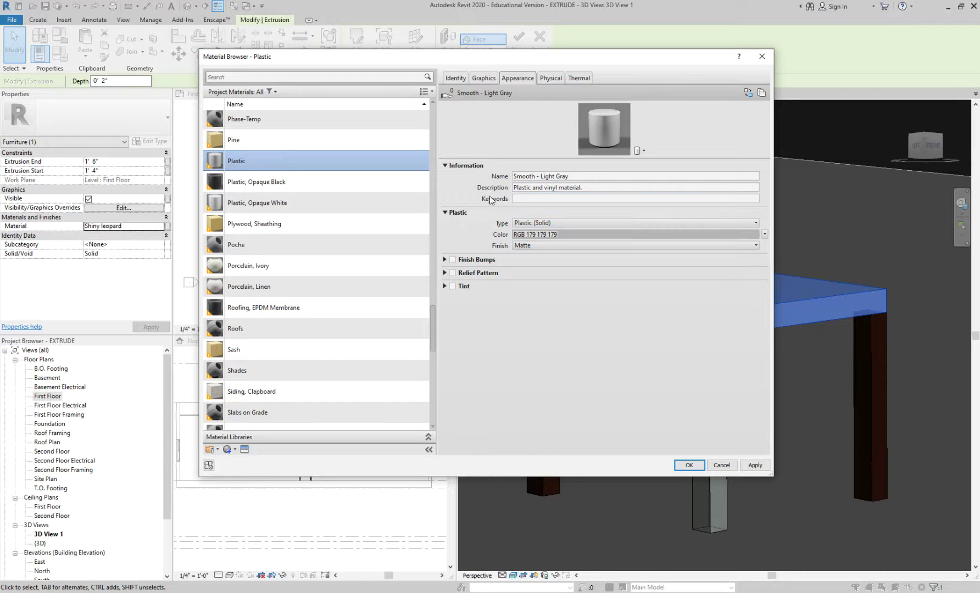
pyautogui.click(292, 266)
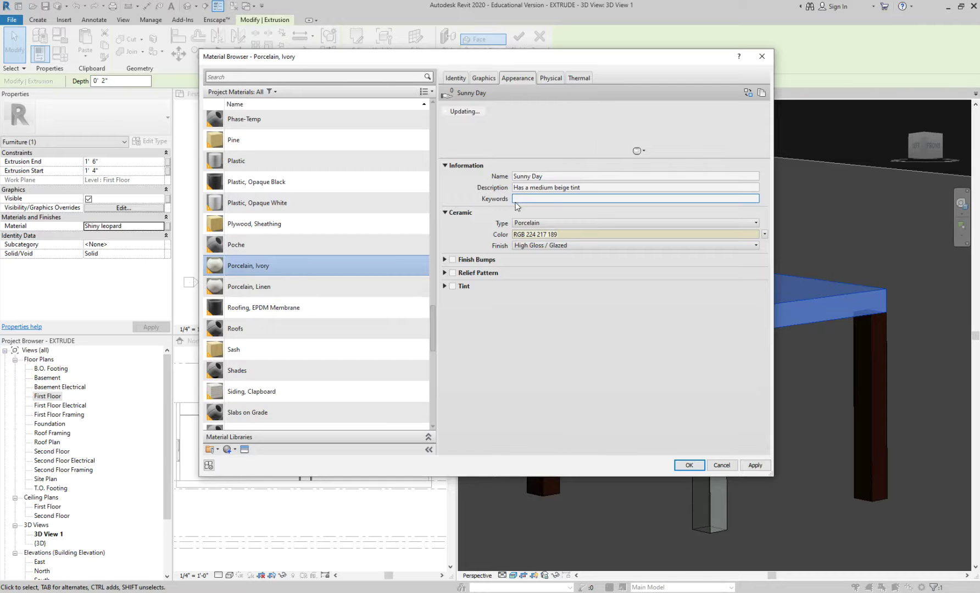
pyautogui.scroll(5, 368, 214)
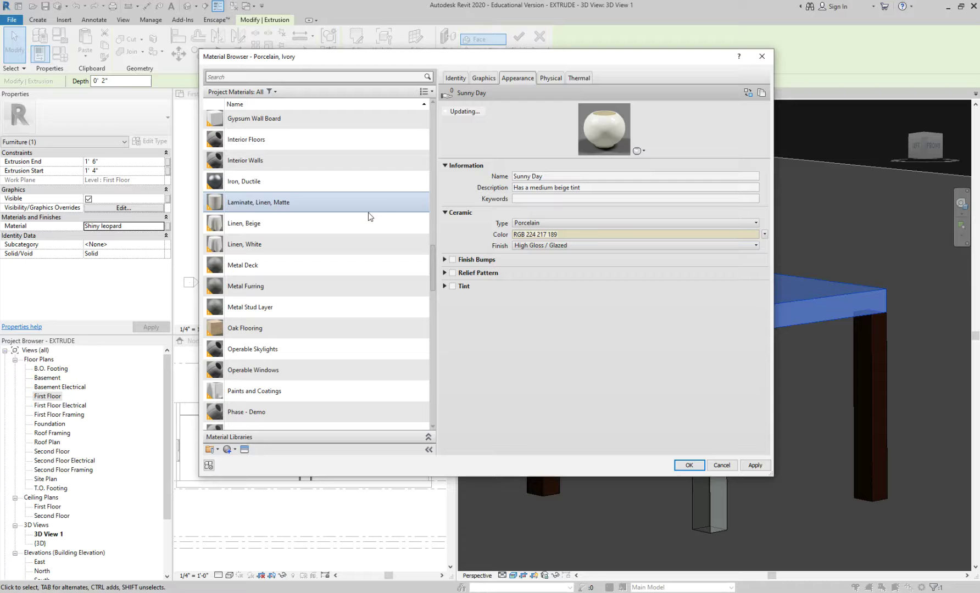
pyautogui.scroll(4, 273, 146)
pyautogui.click(263, 316)
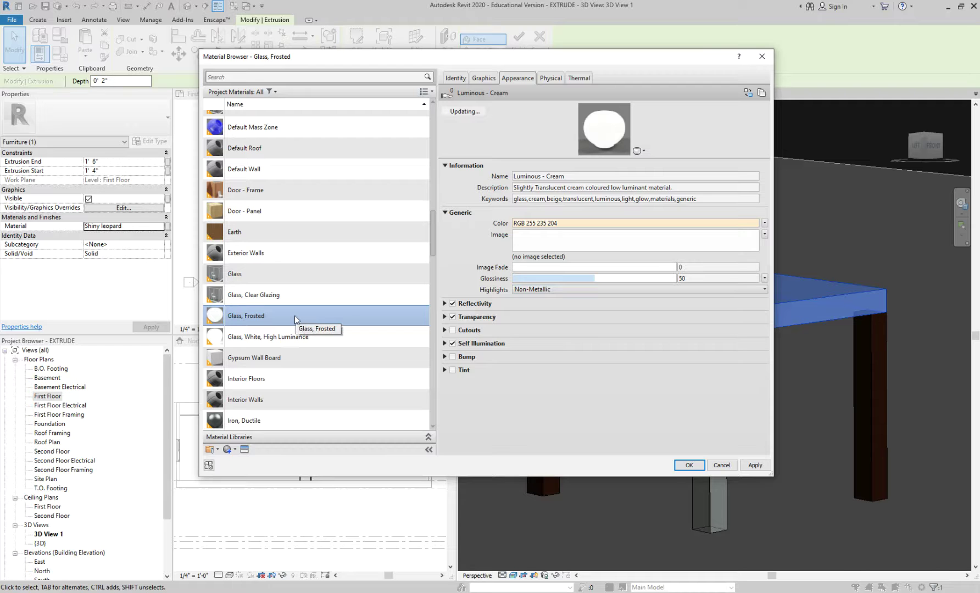
# Duplicate the Glass, White, High Luminance material and name the copy Shiny leopard
pyautogui.click(300, 336)
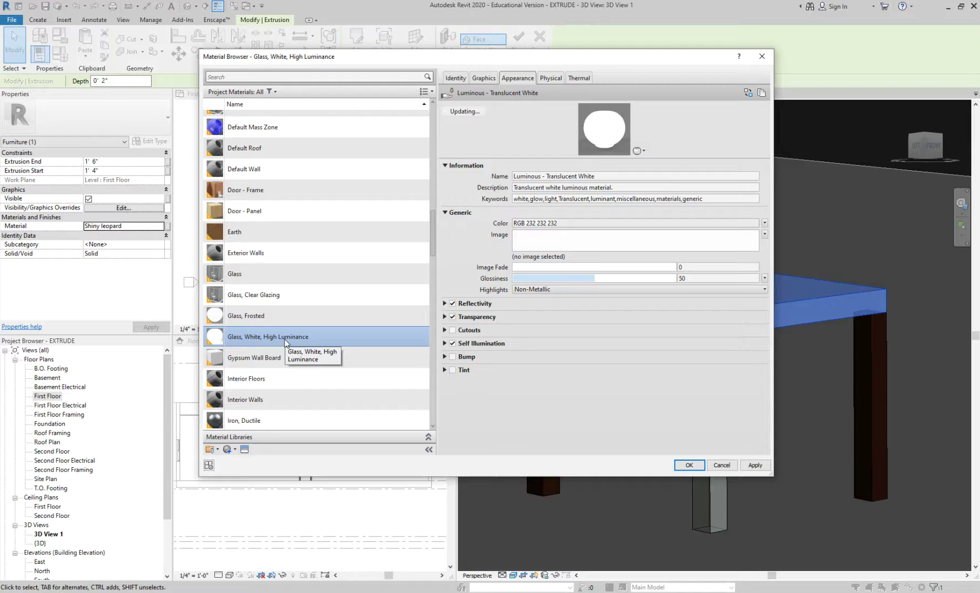
pyautogui.click(230, 451)
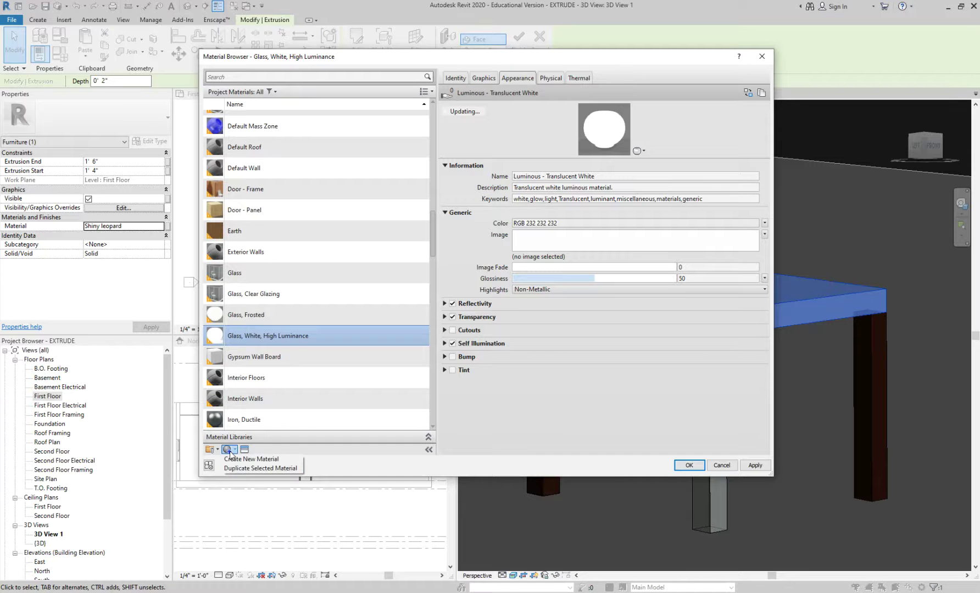
pyautogui.click(244, 468)
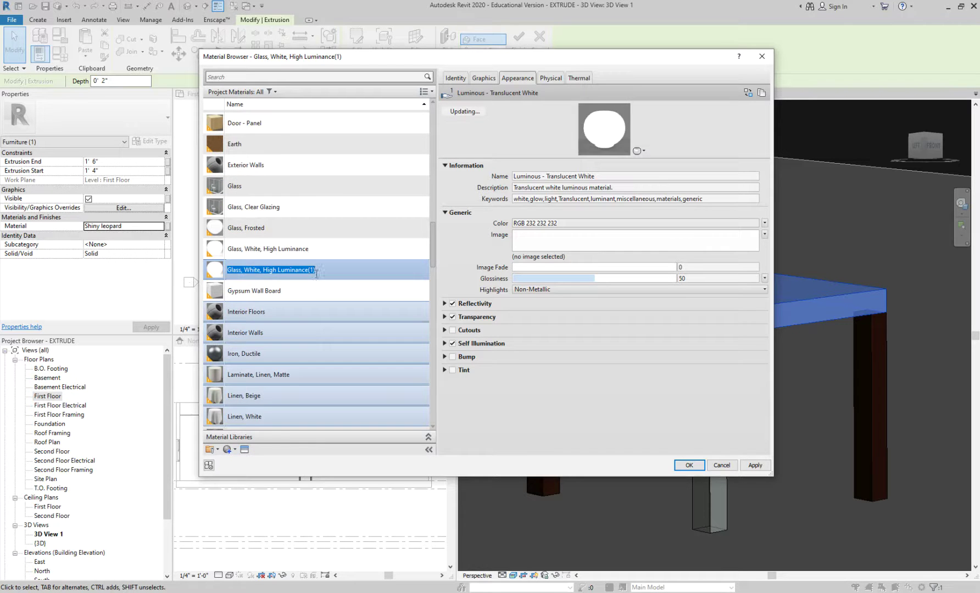
pyautogui.write('Shiny leopard')
pyautogui.press('Return')
# Assign leopard_napkin.jpg from the REVIT INTD 2370 F19 desktop folder as the Shiny leopard appearance's generic image
pyautogui.scroll(2, 317, 277)
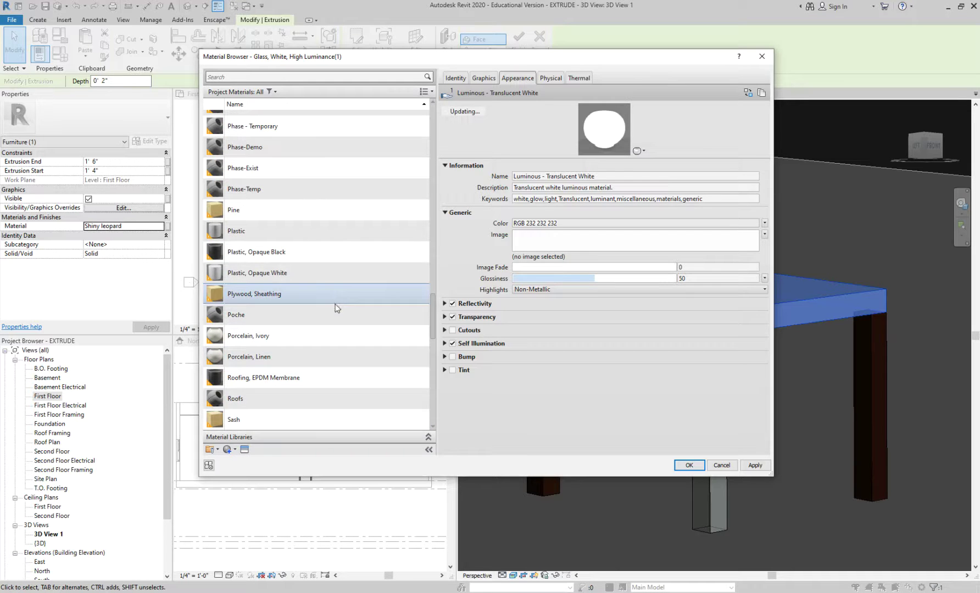
pyautogui.scroll(-3, 335, 320)
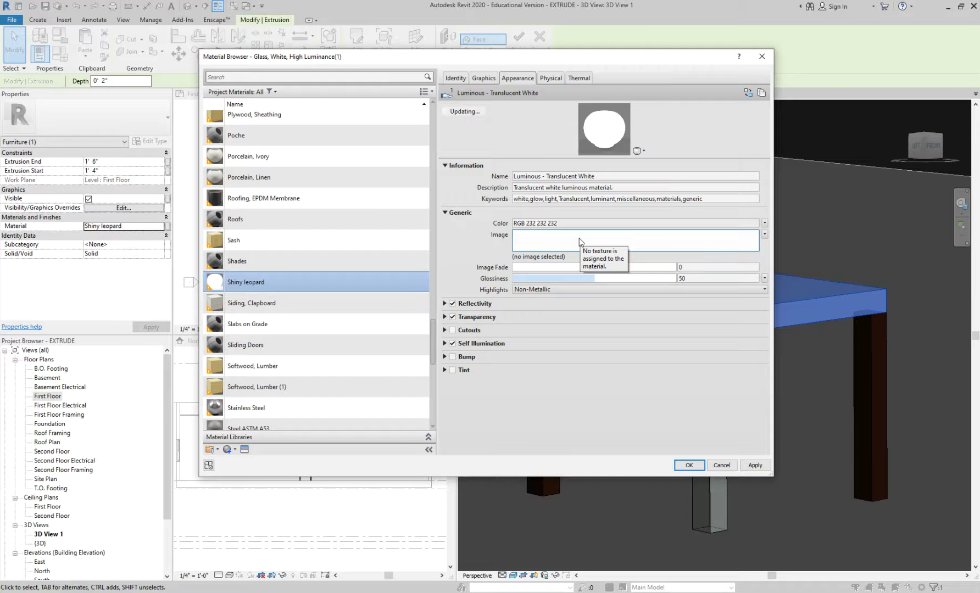
pyautogui.click(526, 239)
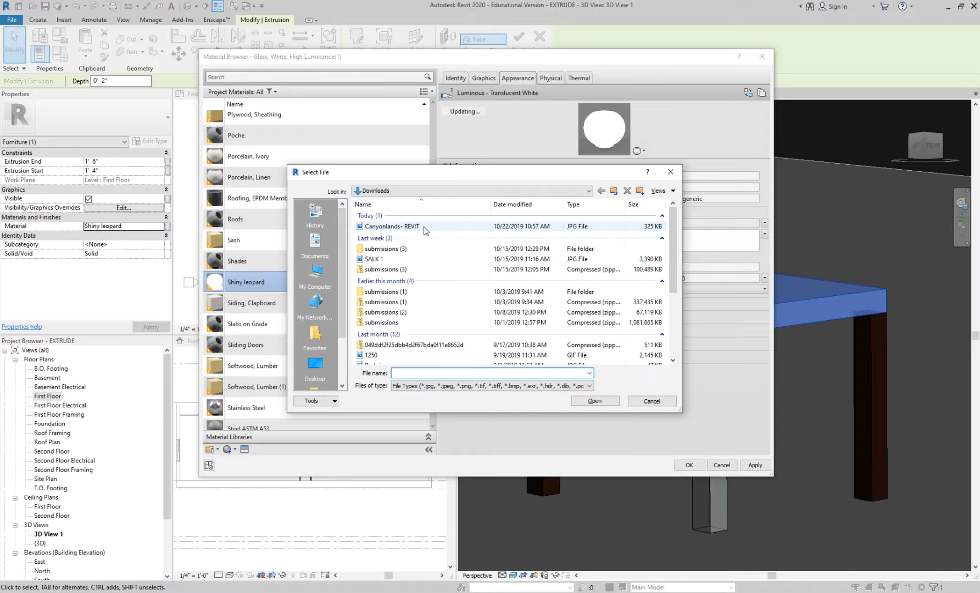
pyautogui.click(411, 191)
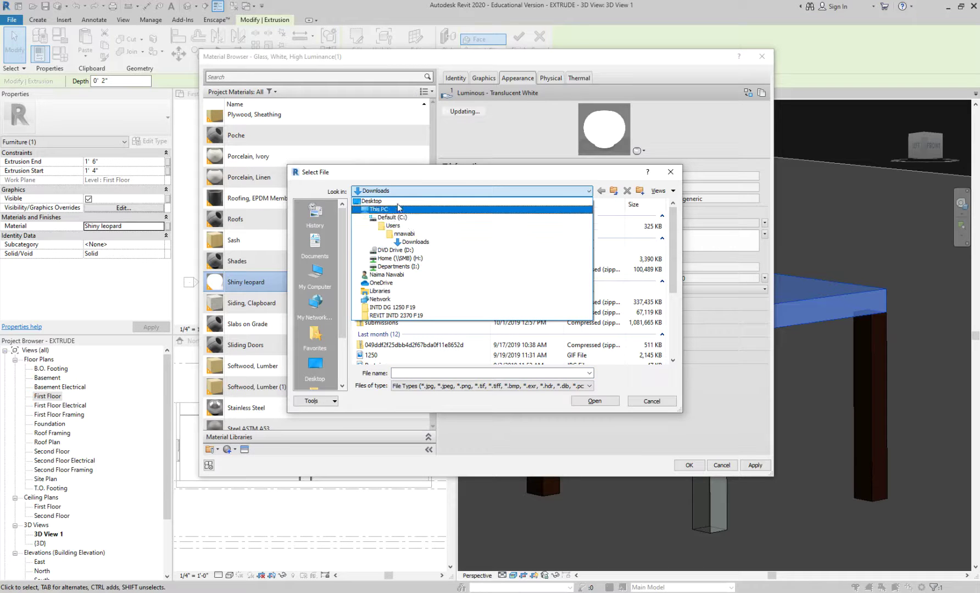
pyautogui.click(379, 201)
pyautogui.doubleClick(400, 273)
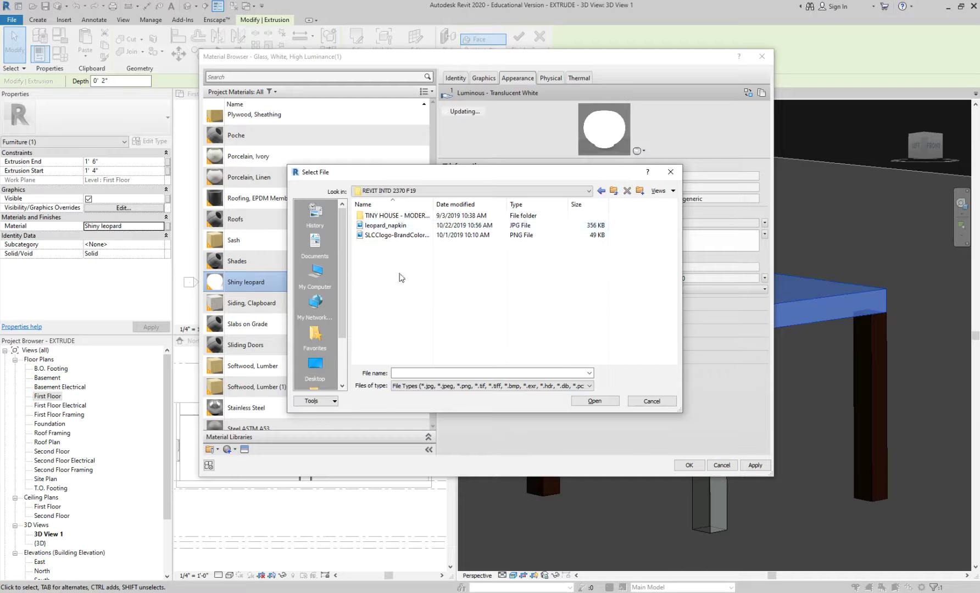
pyautogui.click(398, 229)
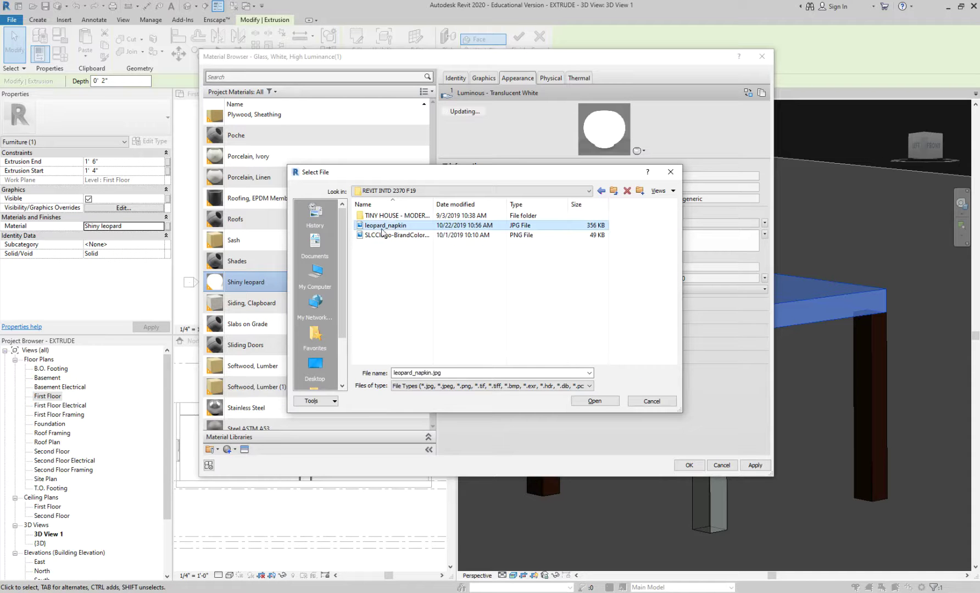
pyautogui.click(595, 401)
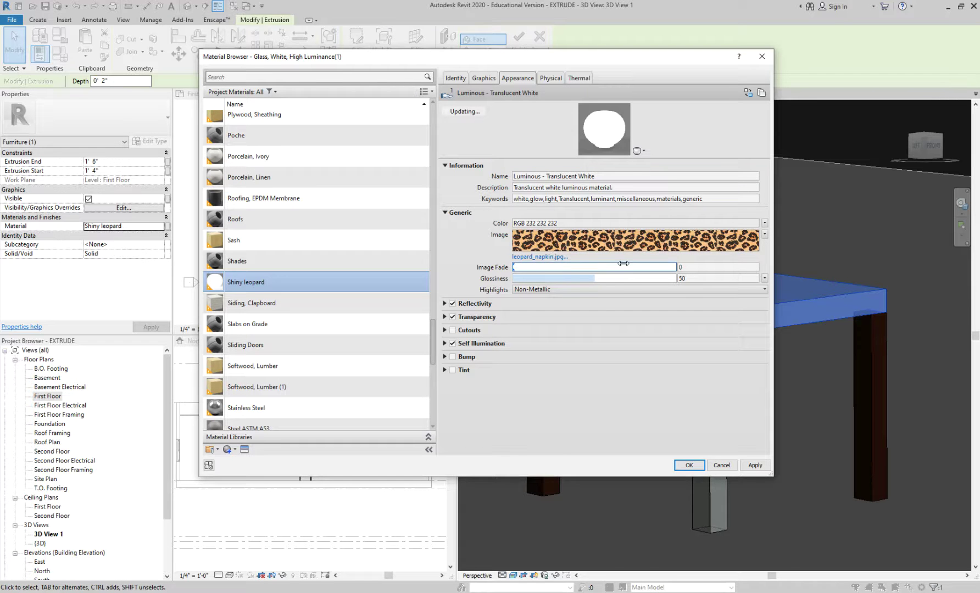
# Examine the Shiny leopard appearance's image fade, base color choices and preview options
pyautogui.moveTo(516, 268)
pyautogui.mouseDown()
pyautogui.moveTo(676, 269)
pyautogui.moveTo(501, 271)
pyautogui.mouseUp()
pyautogui.click(563, 190)
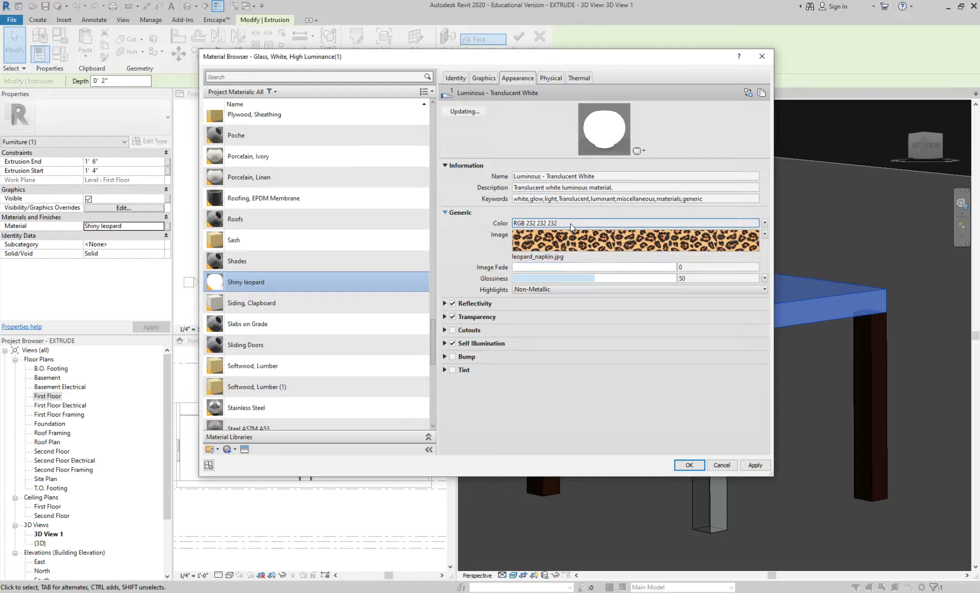
pyautogui.click(570, 224)
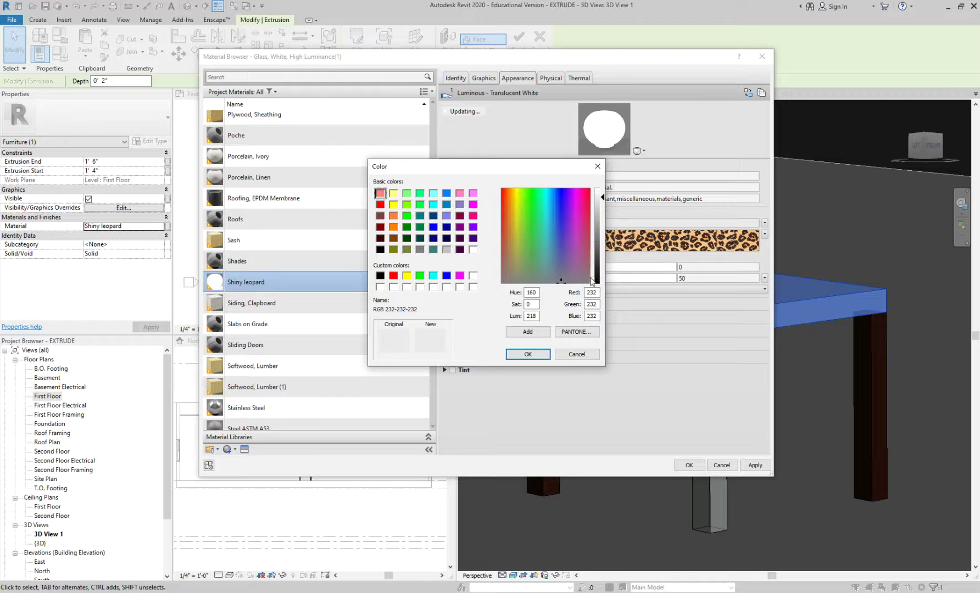
pyautogui.click(575, 355)
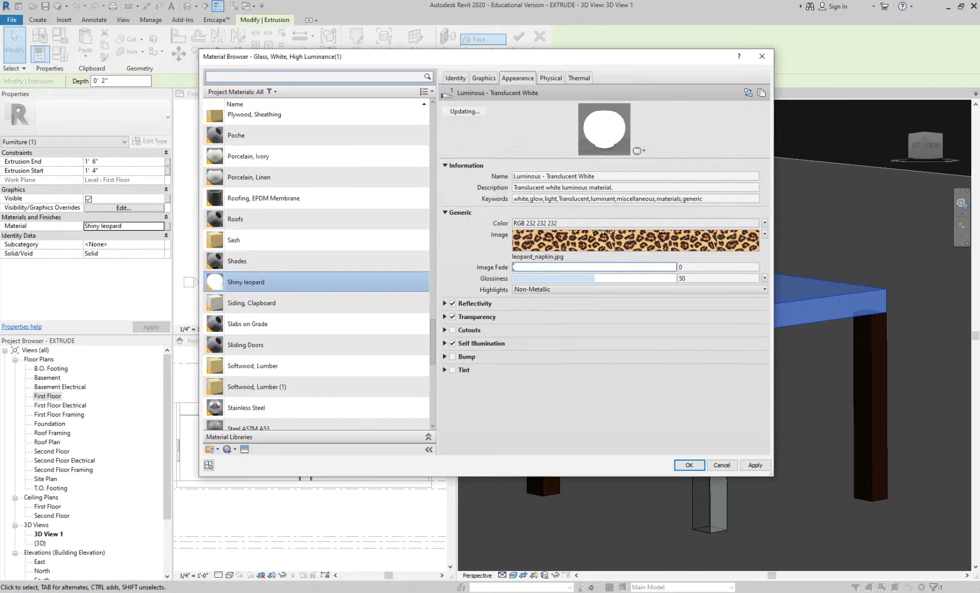
pyautogui.click(643, 151)
pyautogui.click(665, 153)
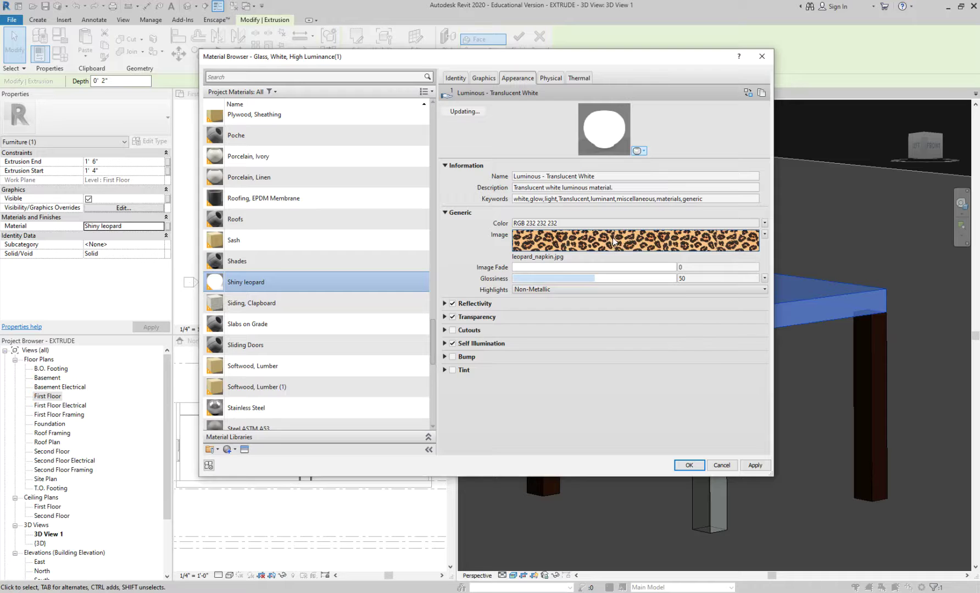
pyautogui.click(578, 223)
pyautogui.click(597, 166)
pyautogui.click(766, 223)
pyautogui.click(766, 223)
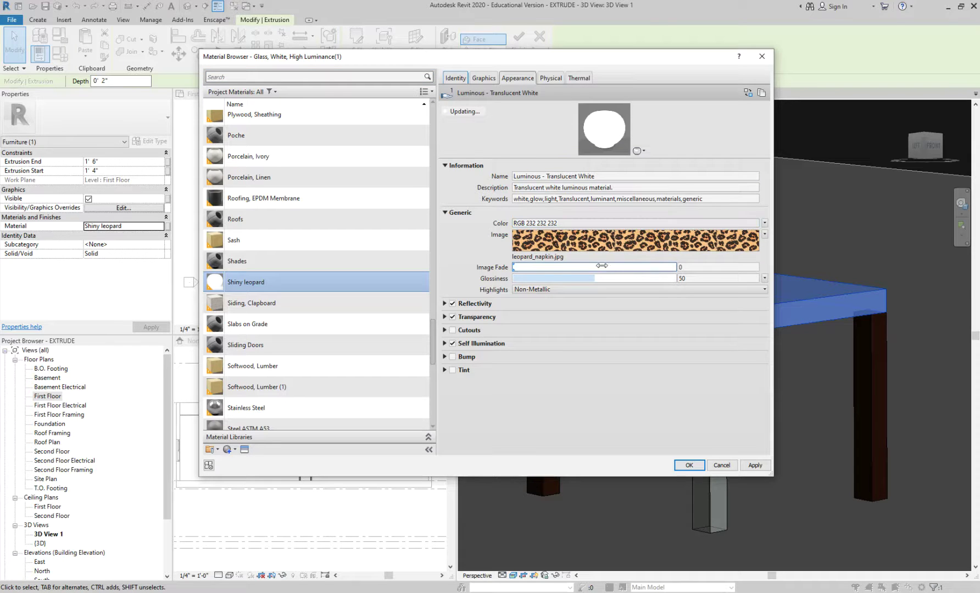
# Set the Shiny leopard appearance's glossiness to 82 and its texture sample size to 0'-11-1/2" wide and high, and apply the changes
pyautogui.moveTo(598, 278); pyautogui.dragTo(647, 279)
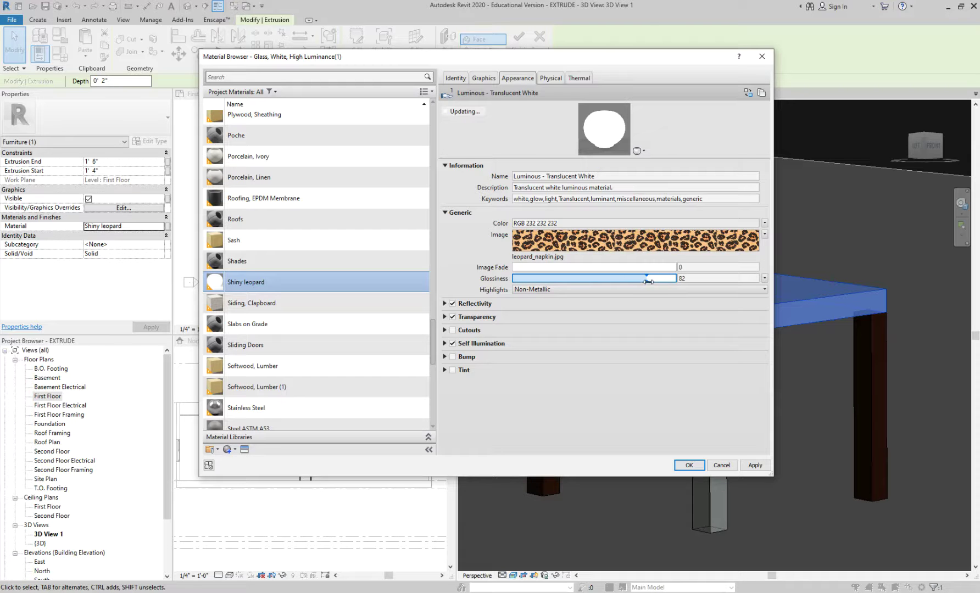
pyautogui.click(680, 267)
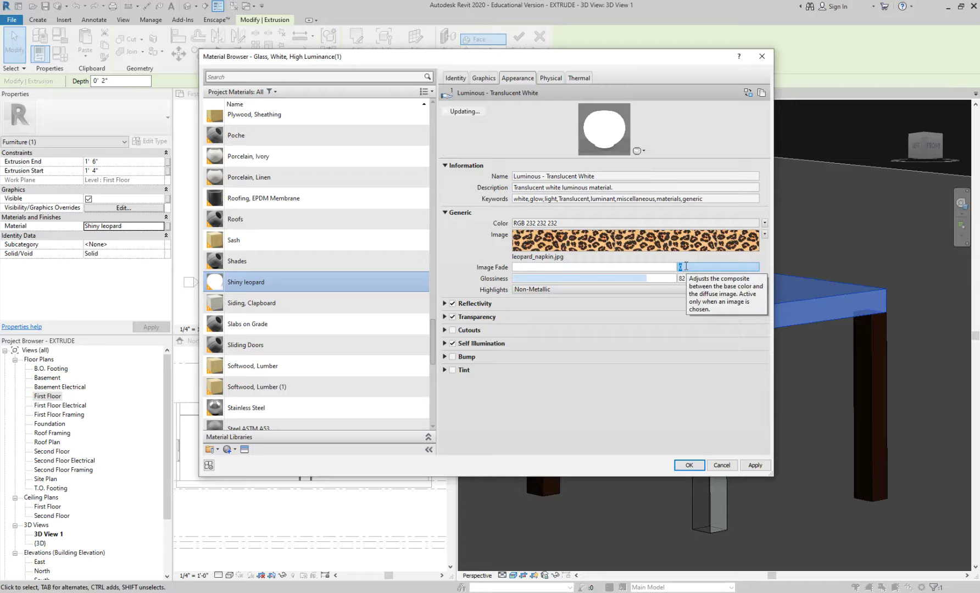
pyautogui.click(635, 241)
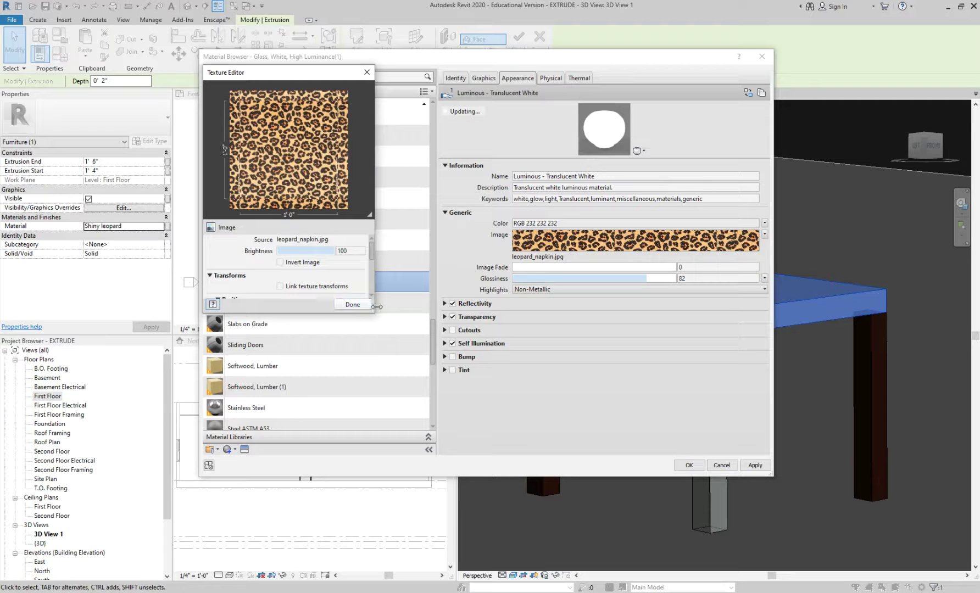
pyautogui.moveTo(375, 306); pyautogui.dragTo(403, 372)
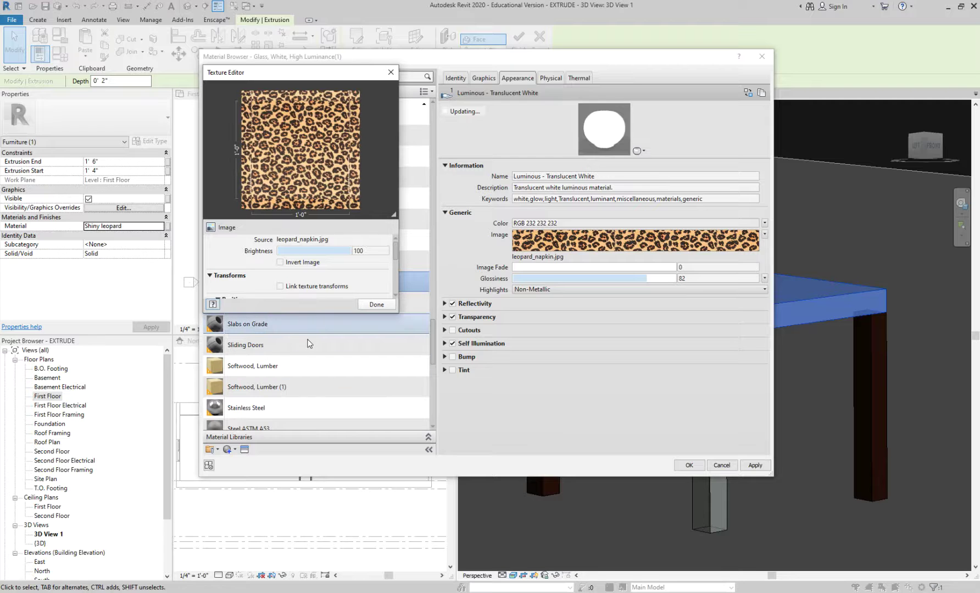
pyautogui.moveTo(309, 312); pyautogui.dragTo(309, 434)
pyautogui.click(326, 366)
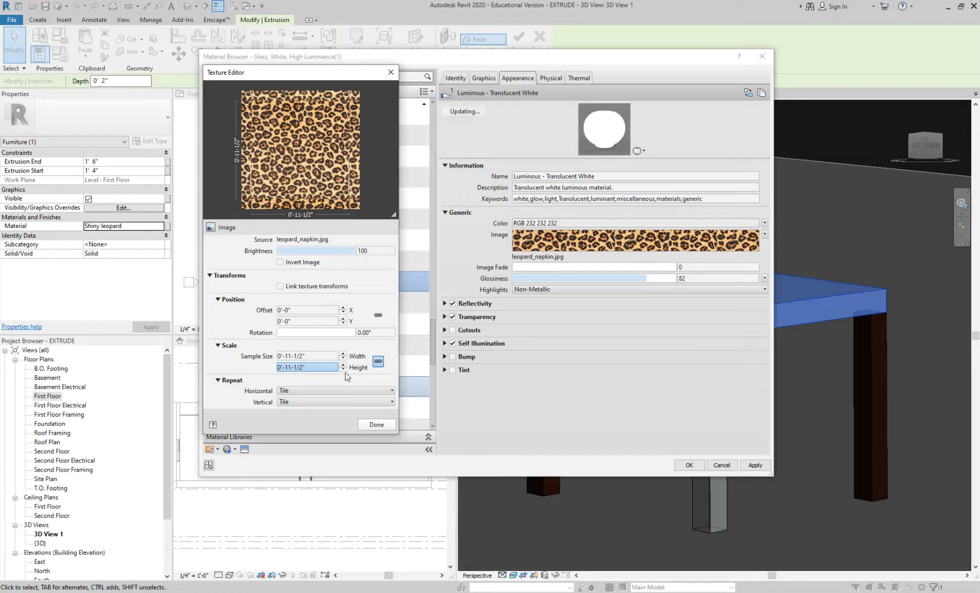
pyautogui.click(346, 392)
pyautogui.click(353, 406)
pyautogui.click(377, 424)
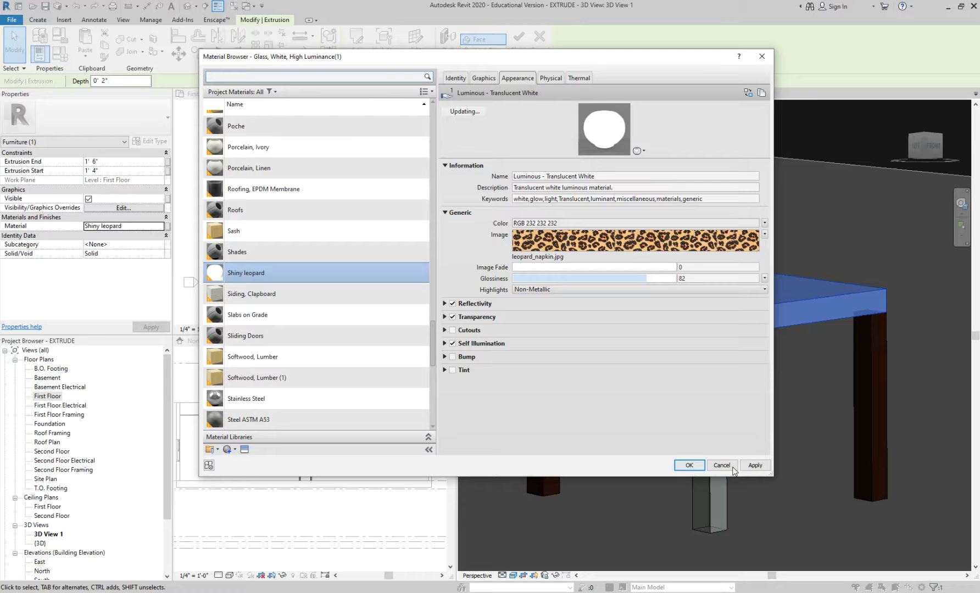
pyautogui.click(754, 465)
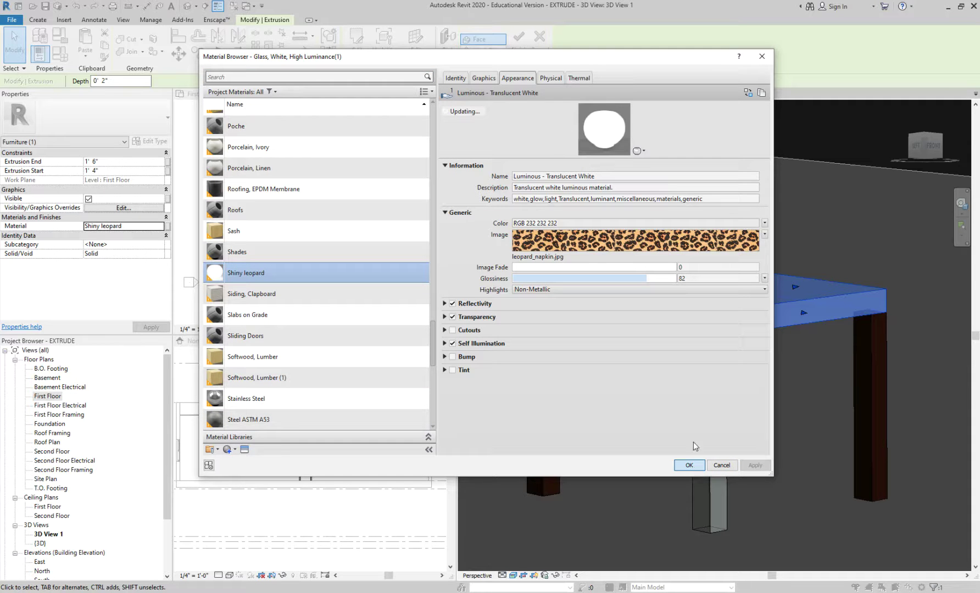
pyautogui.click(746, 247)
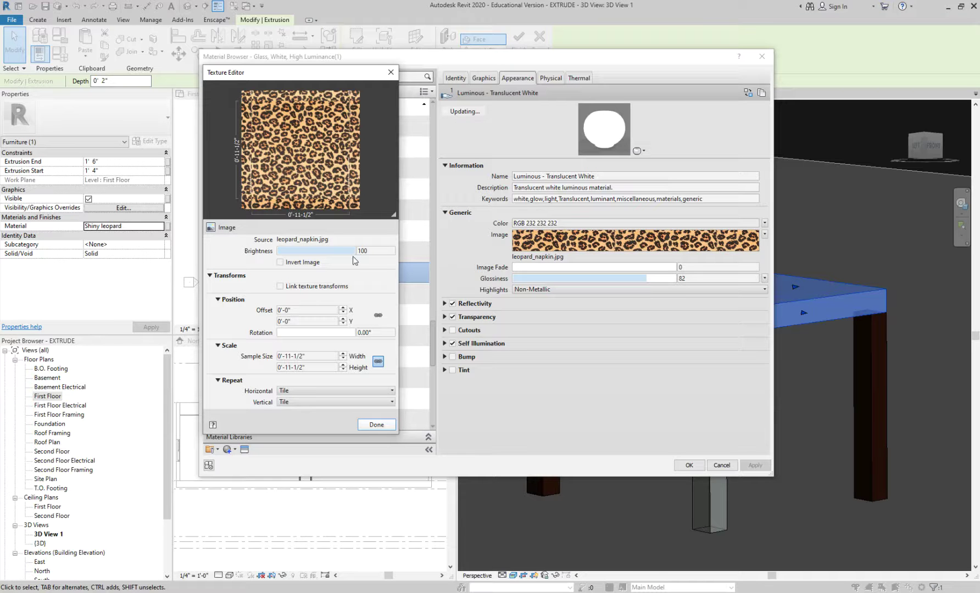
pyautogui.click(377, 425)
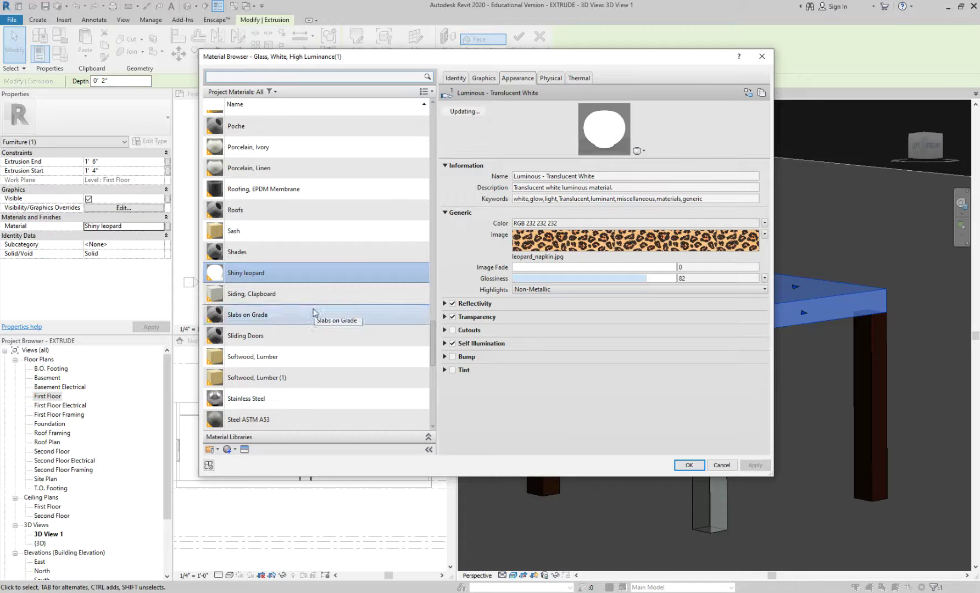
# Create a new material from scratch and rename it Leopard Print
pyautogui.click(226, 449)
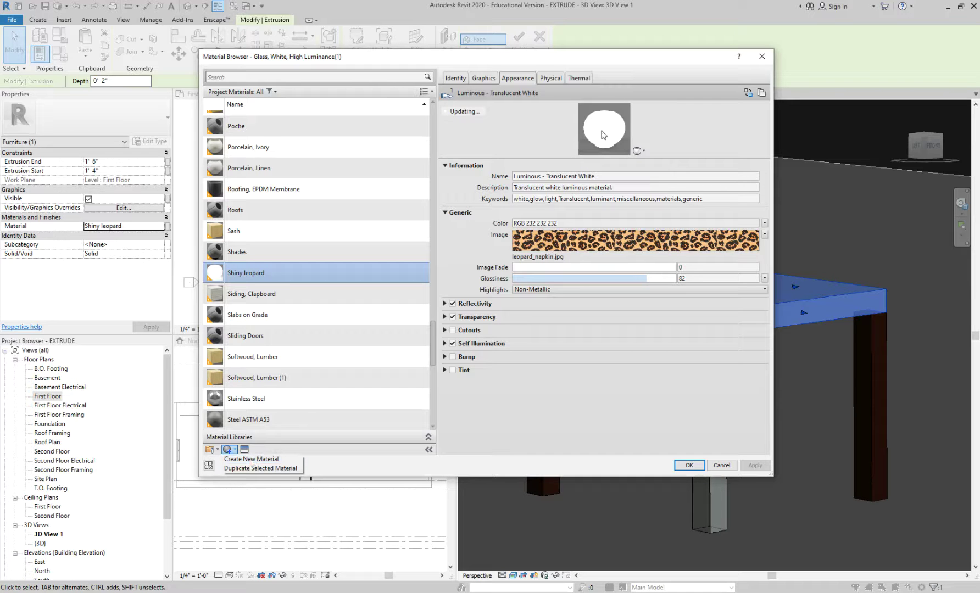
pyautogui.click(263, 460)
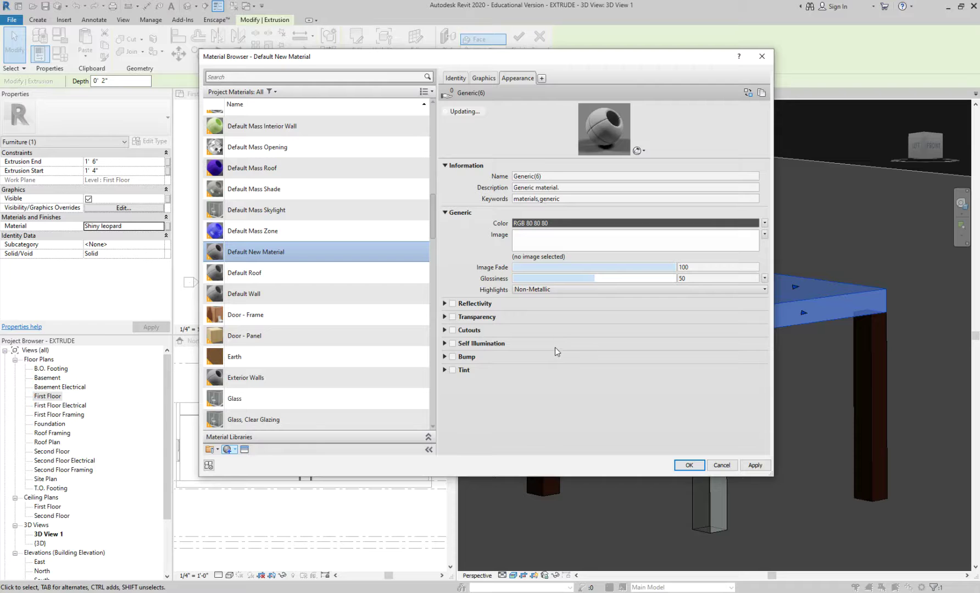
pyautogui.doubleClick(273, 252)
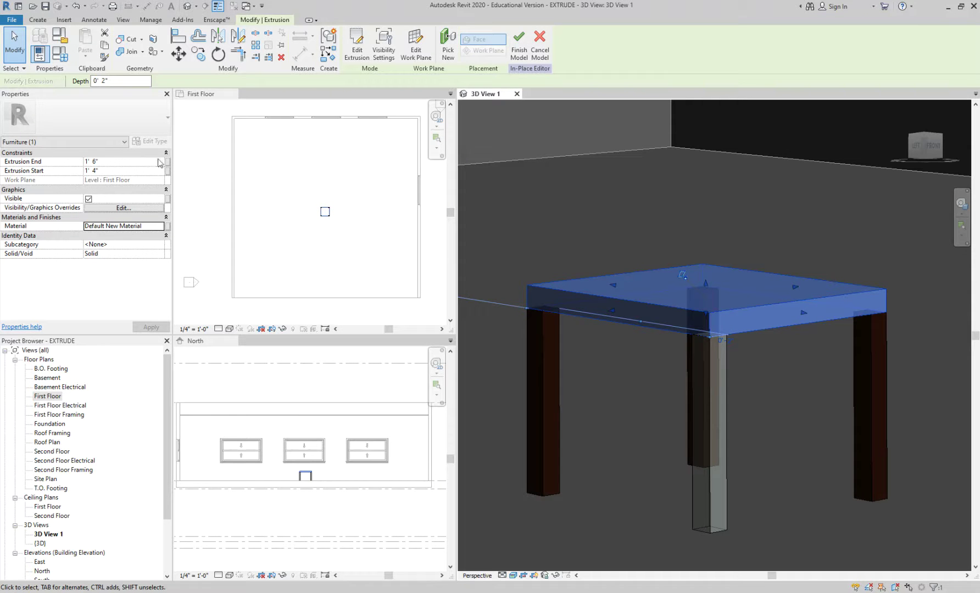
pyautogui.click(161, 229)
pyautogui.click(161, 226)
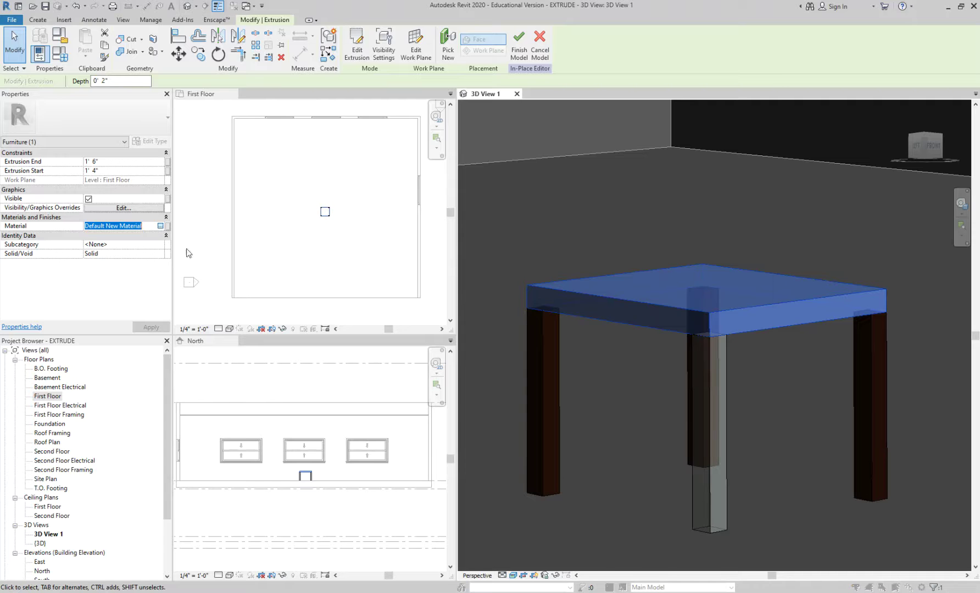
pyautogui.rightClick(264, 272)
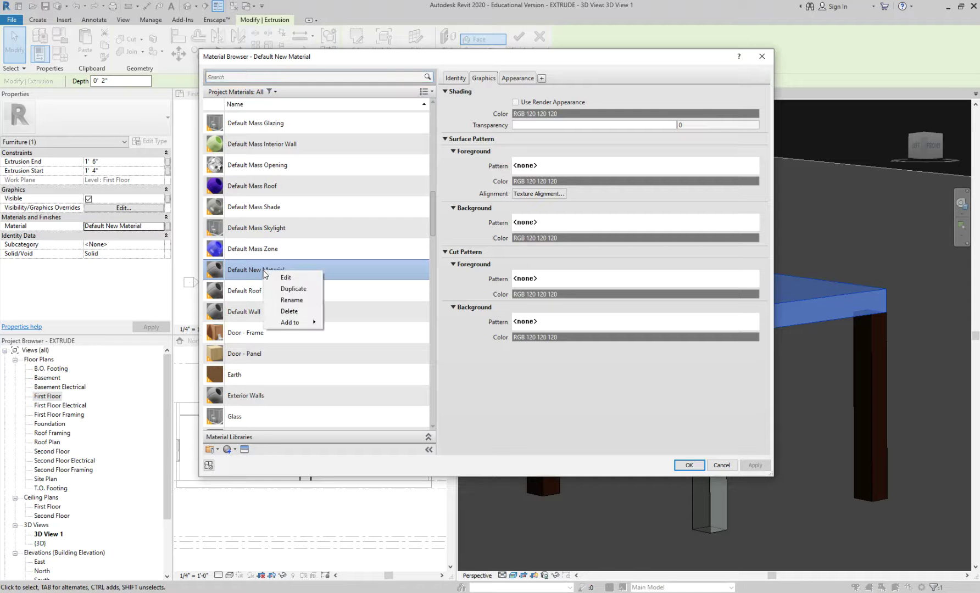
pyautogui.click(290, 301)
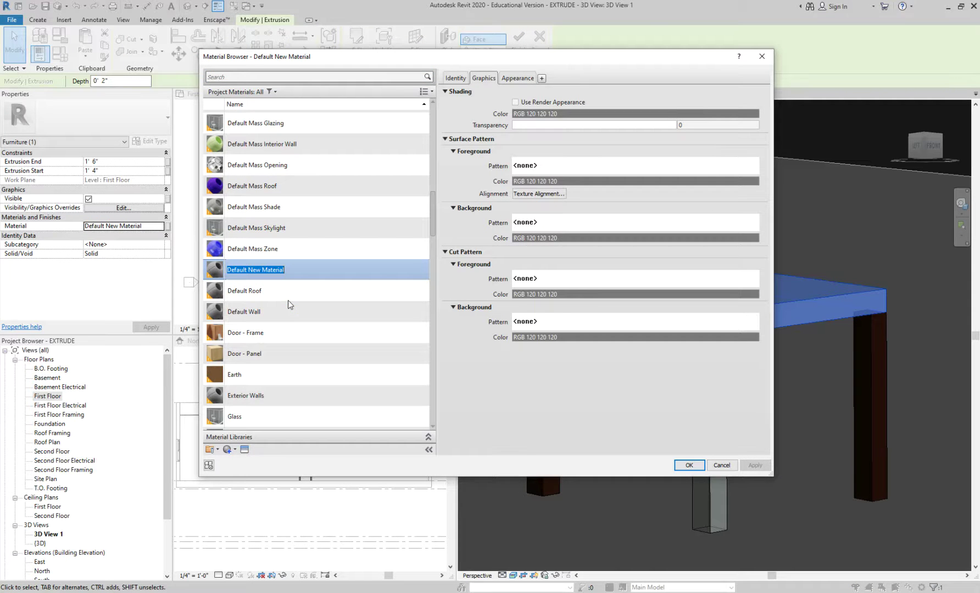
pyautogui.write('Leopard Print')
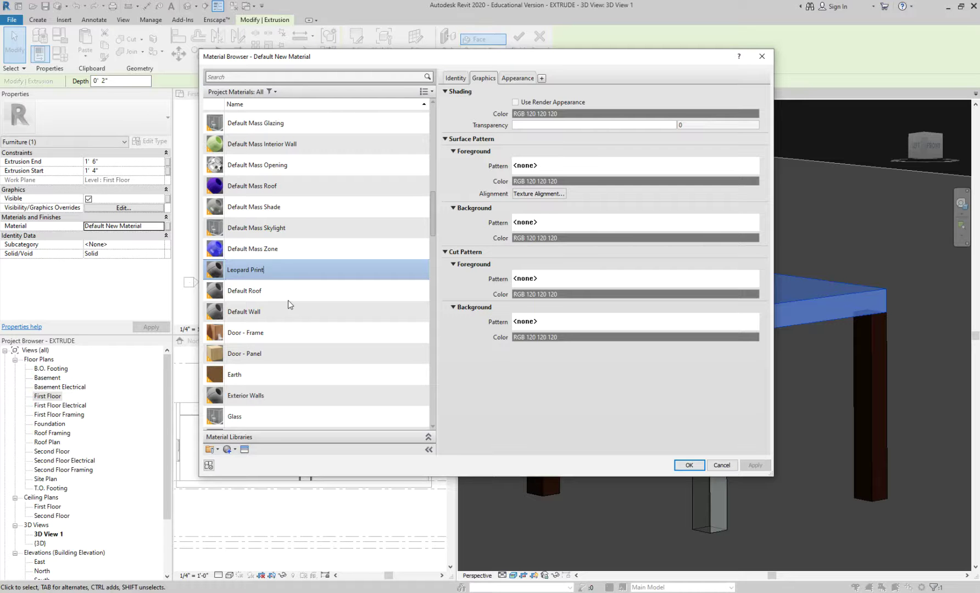
pyautogui.press('Return')
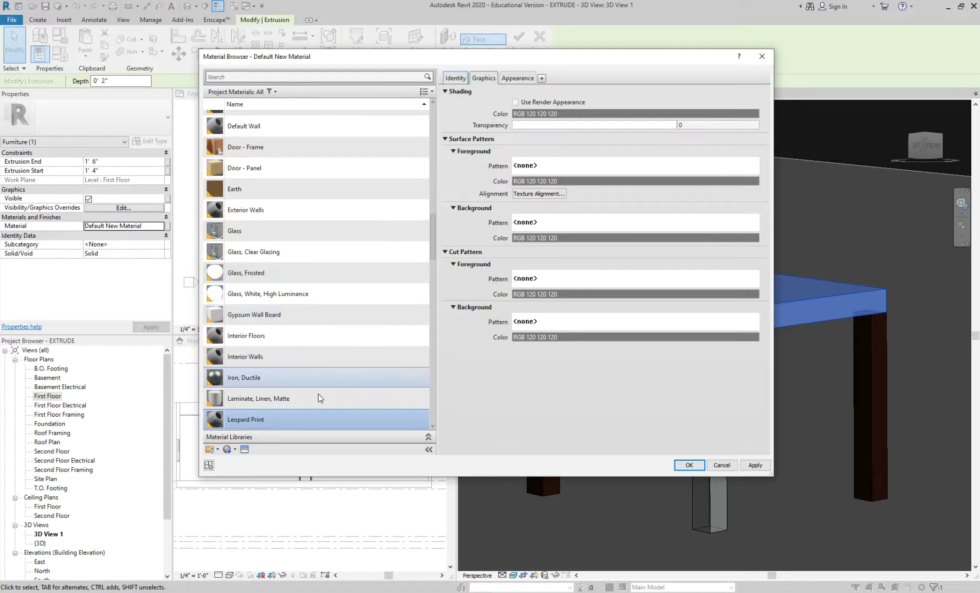
pyautogui.scroll(-2, 309, 418)
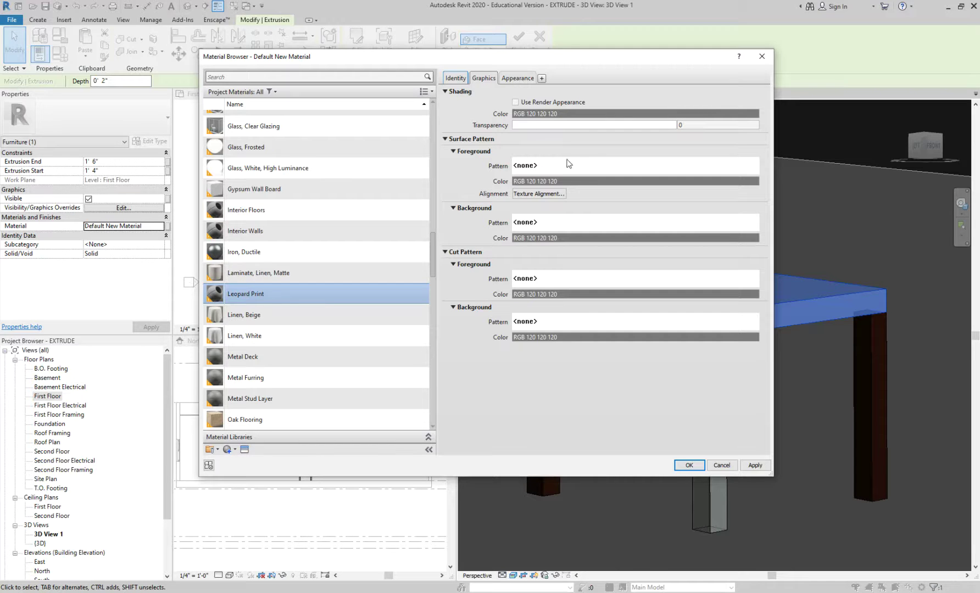
# Assign leopard_napkin.jpg as the generic image of the Leopard Print material's appearance
pyautogui.click(511, 79)
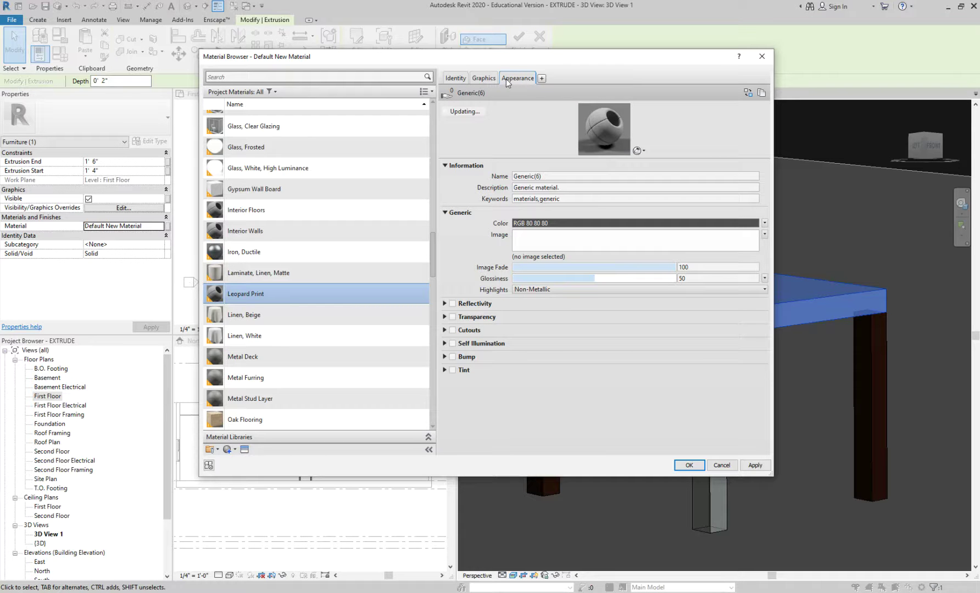
pyautogui.click(521, 240)
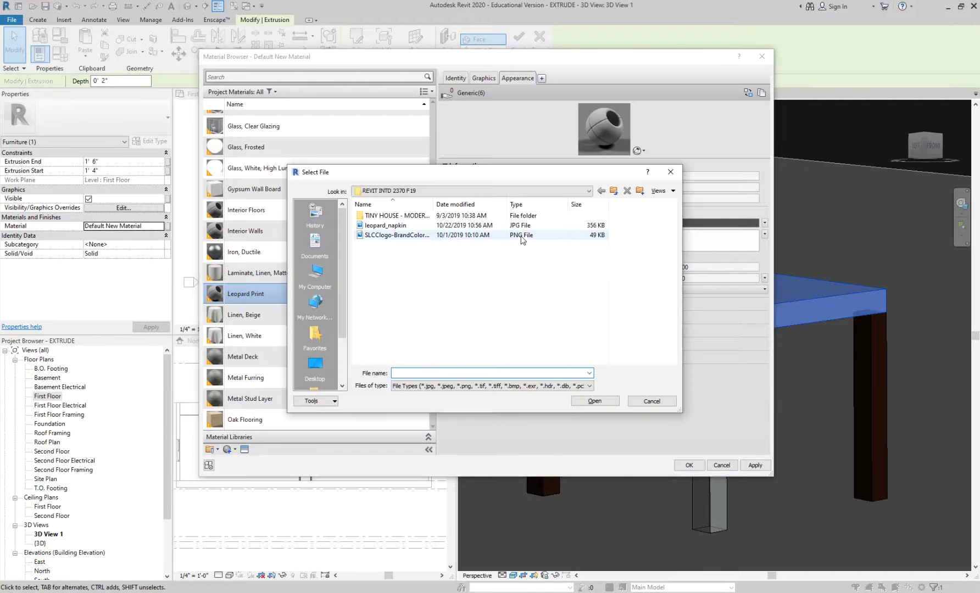
pyautogui.click(386, 225)
pyautogui.click(595, 401)
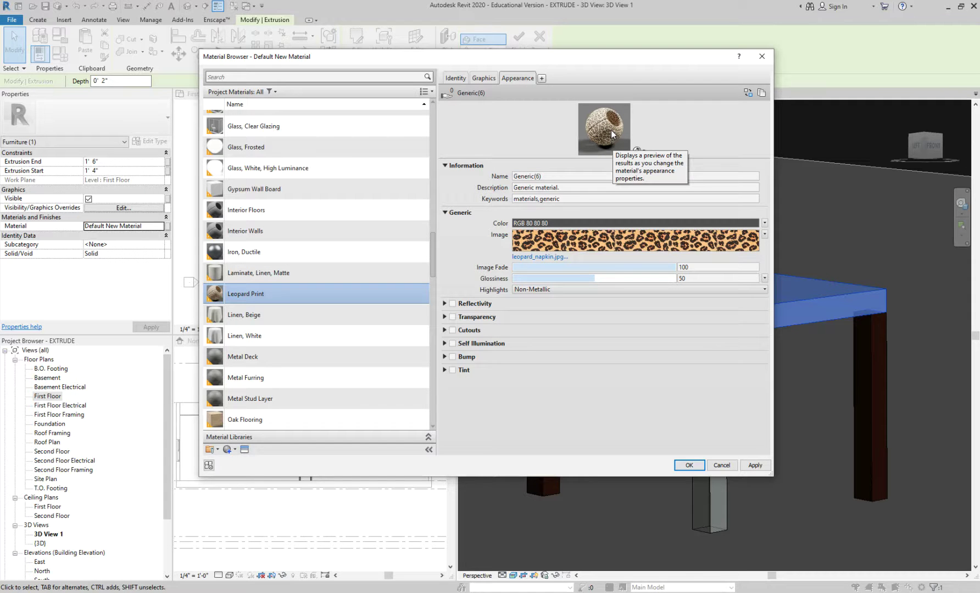
# Give the Leopard Print appearance Metallic highlights and a glossiness of 91, with reflectivity enabled
pyautogui.click(615, 291)
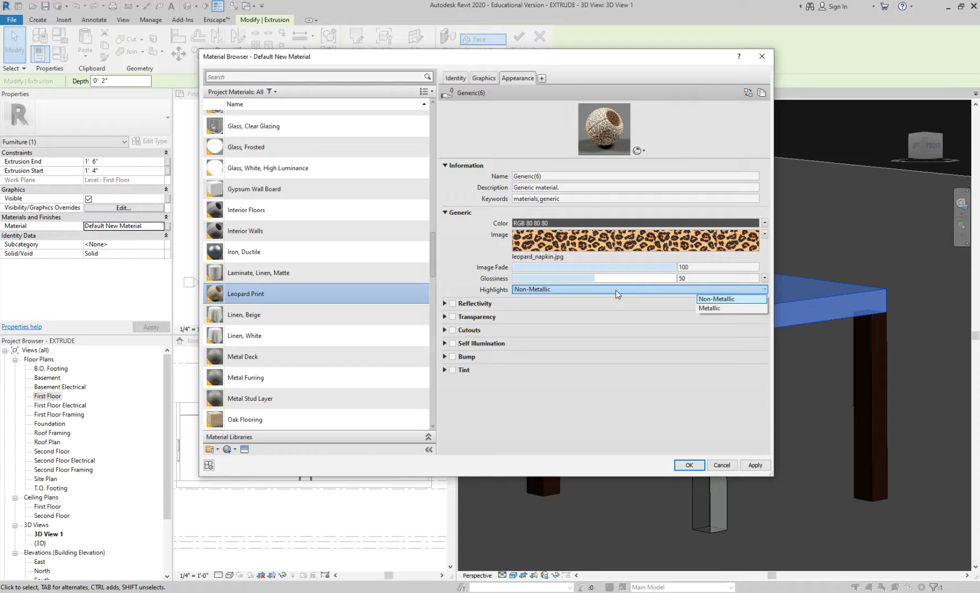
pyautogui.click(711, 309)
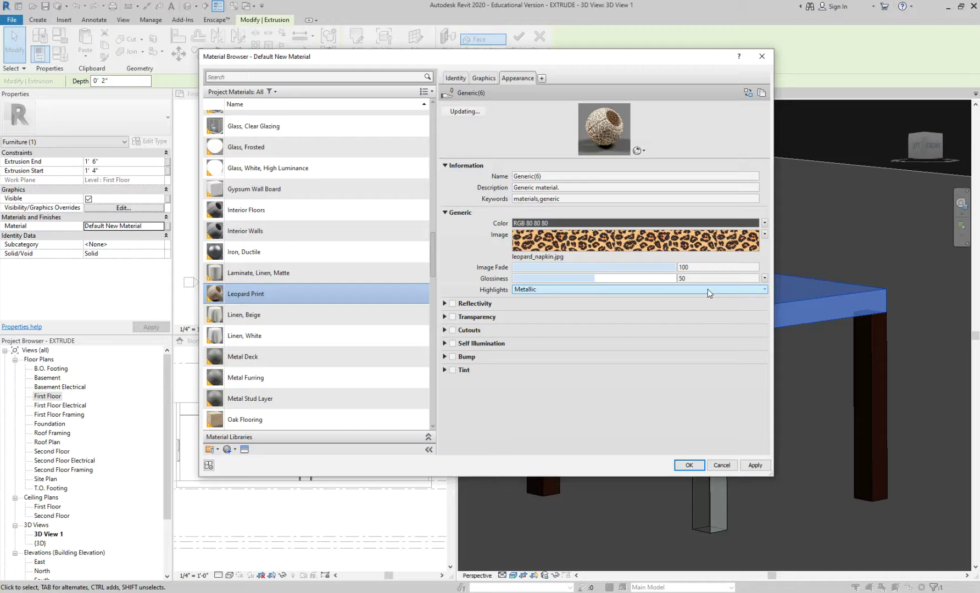
pyautogui.moveTo(597, 278); pyautogui.dragTo(647, 279)
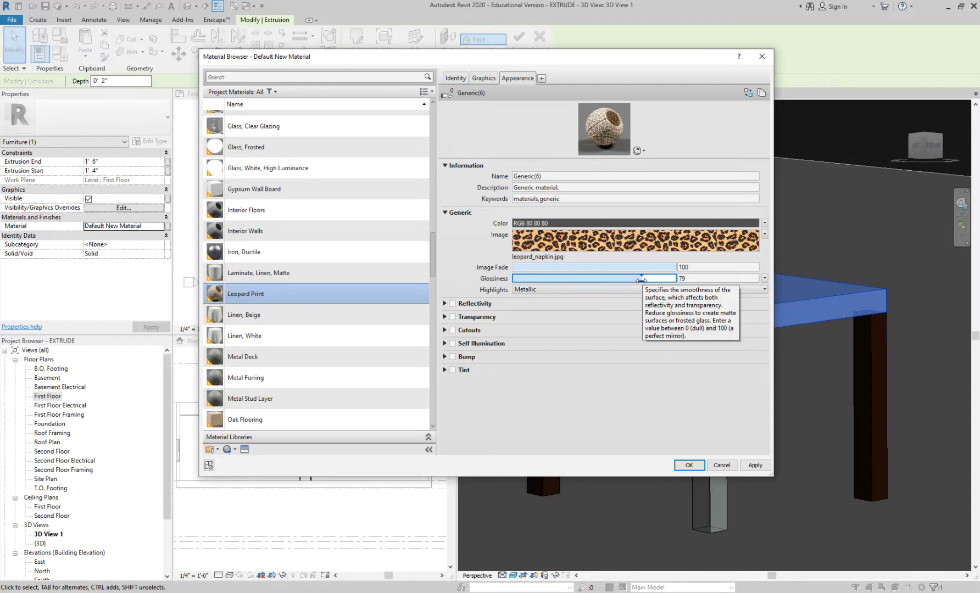
pyautogui.moveTo(641, 280); pyautogui.dragTo(523, 280)
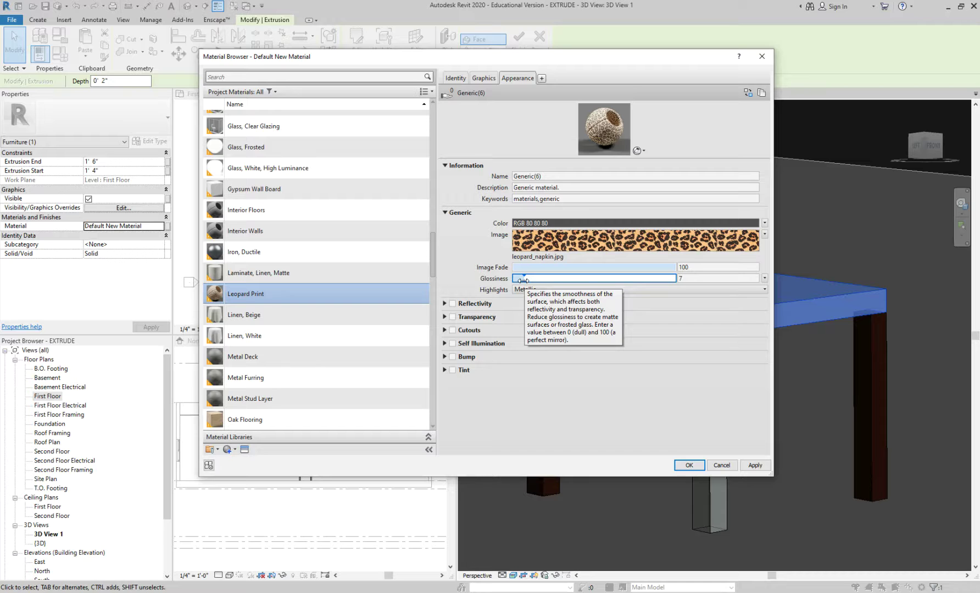
pyautogui.moveTo(523, 280); pyautogui.dragTo(661, 280)
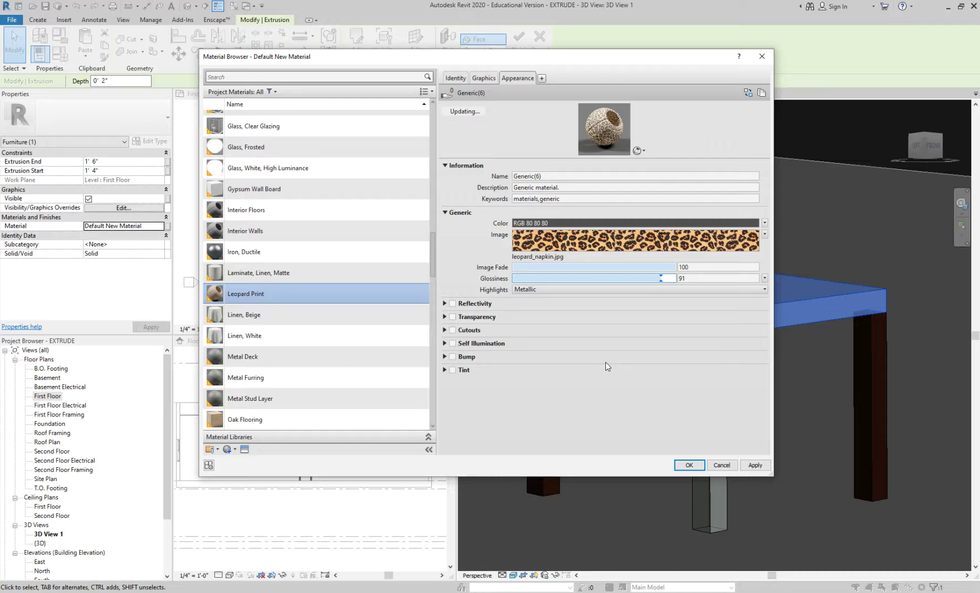
pyautogui.click(446, 305)
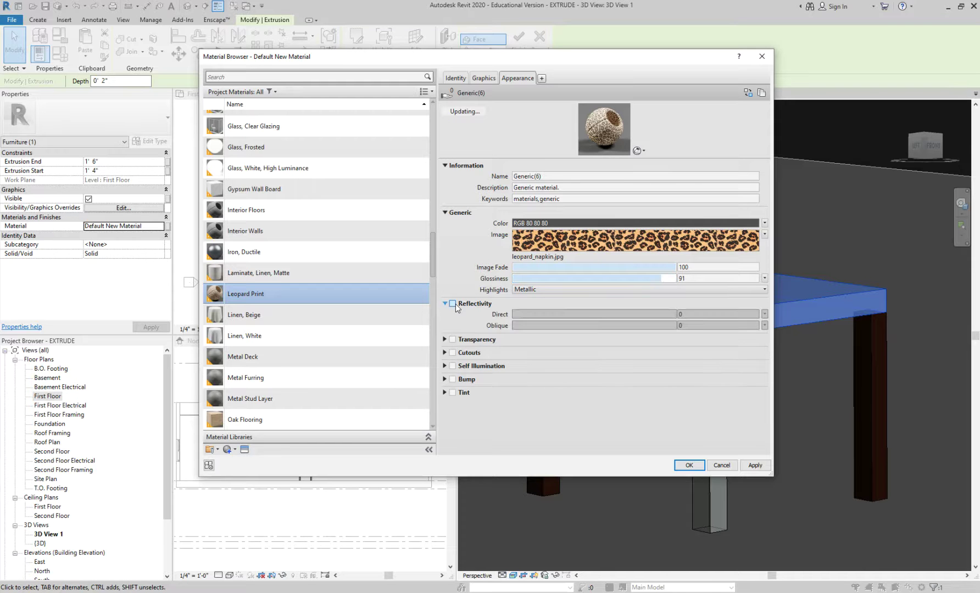
pyautogui.click(453, 304)
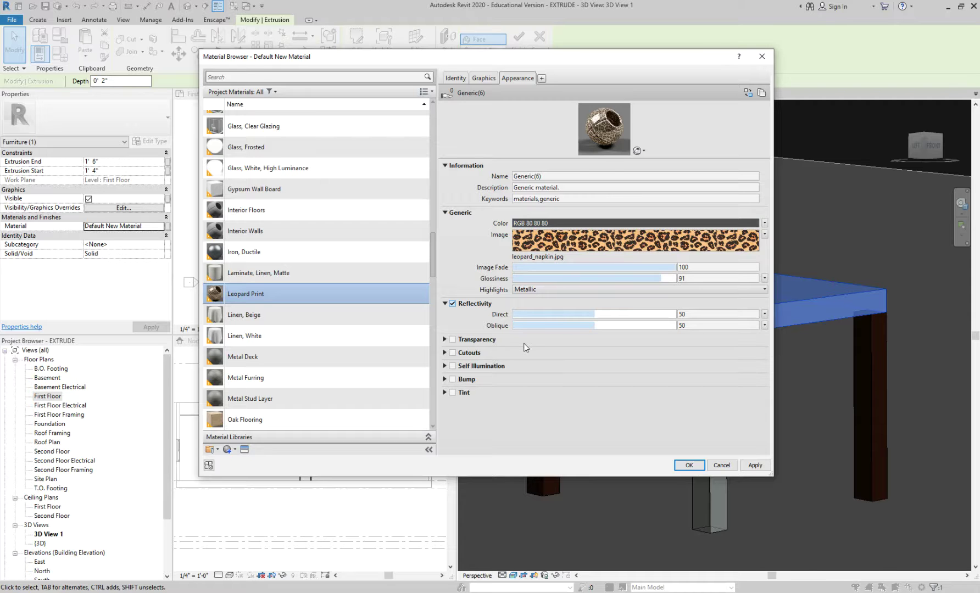
# Try transparency on the Leopard Print appearance with an amount of 13 and an image fade of 11
pyautogui.click(452, 339)
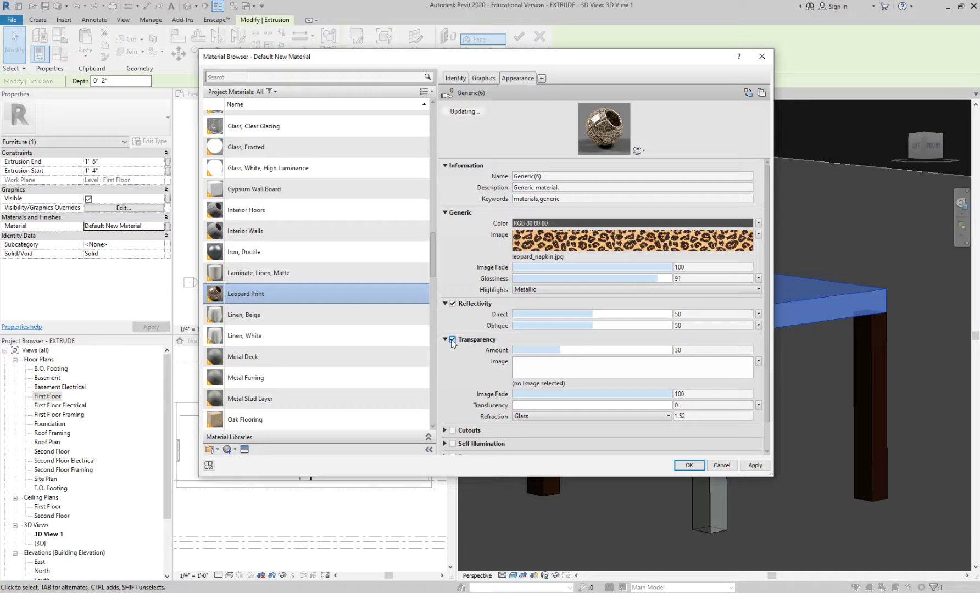
pyautogui.moveTo(559, 350); pyautogui.dragTo(530, 353)
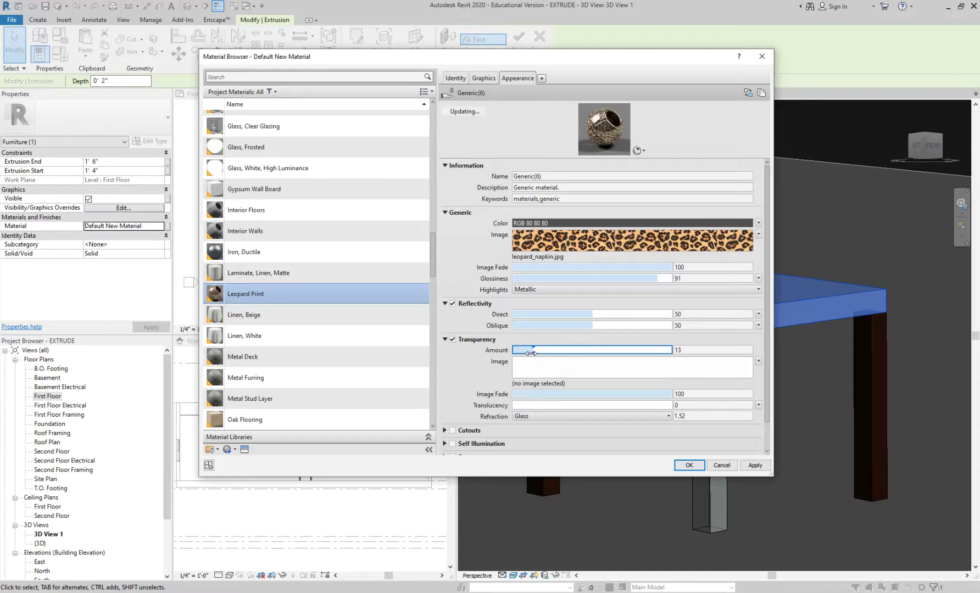
pyautogui.moveTo(663, 395); pyautogui.dragTo(527, 396)
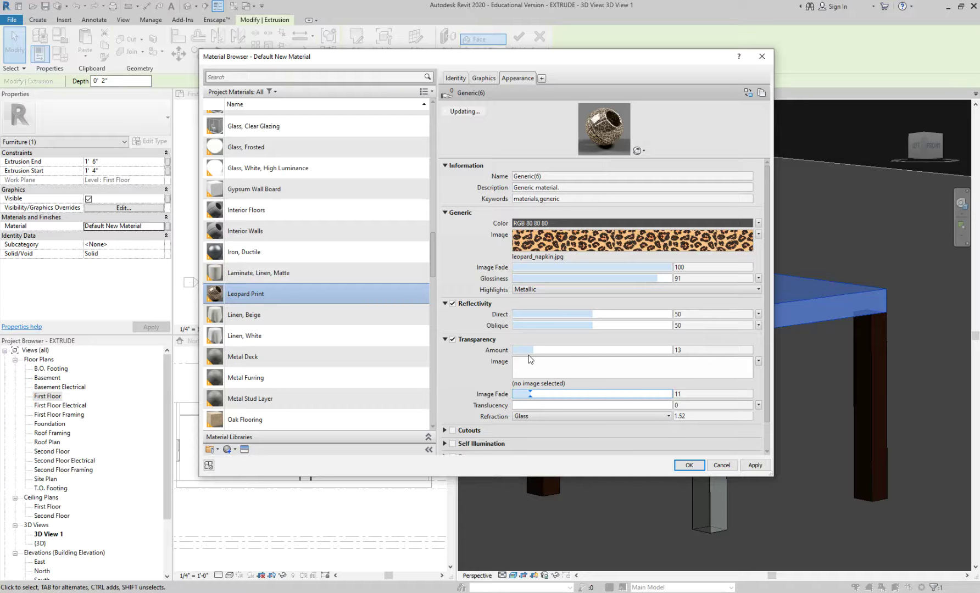
pyautogui.click(452, 339)
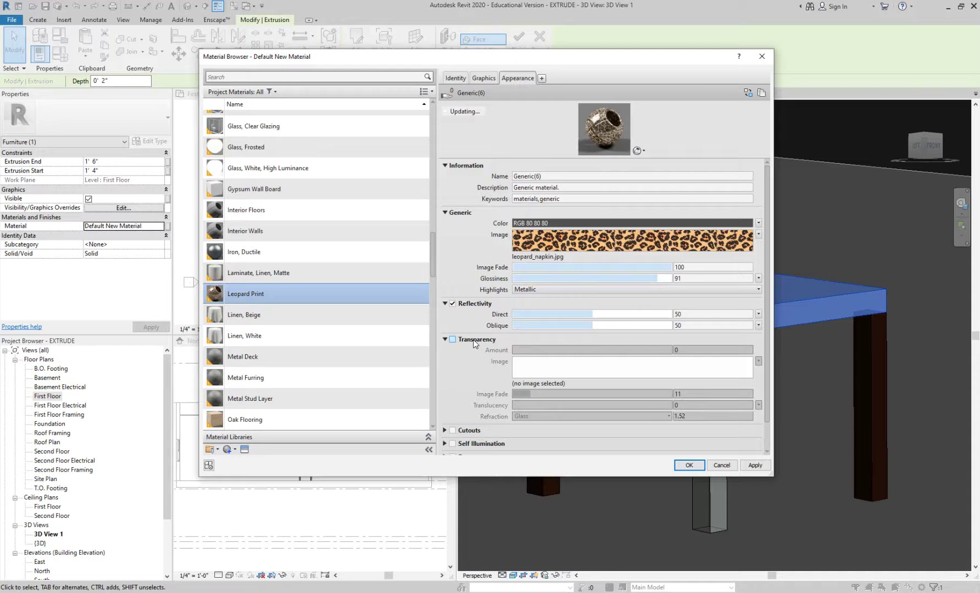
# Apply the Leopard Print material to the tabletop extrusion and finish the in-place table model
pyautogui.click(690, 466)
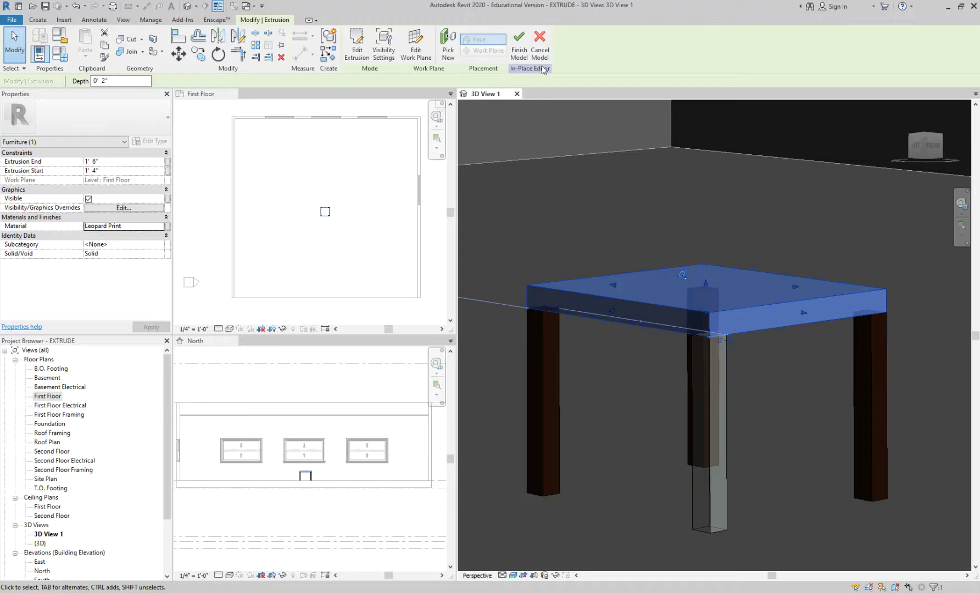
pyautogui.click(520, 48)
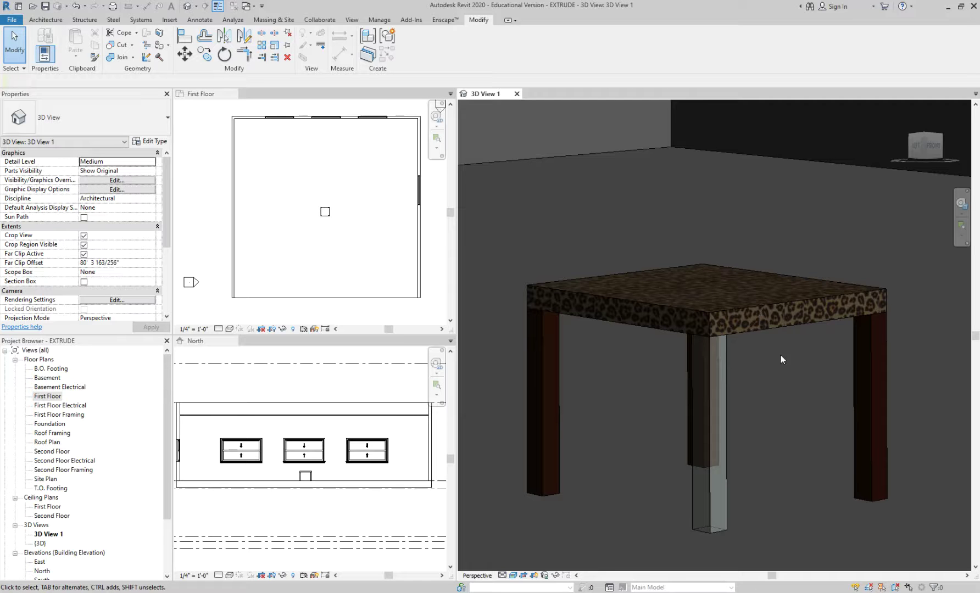
pyautogui.click(772, 328)
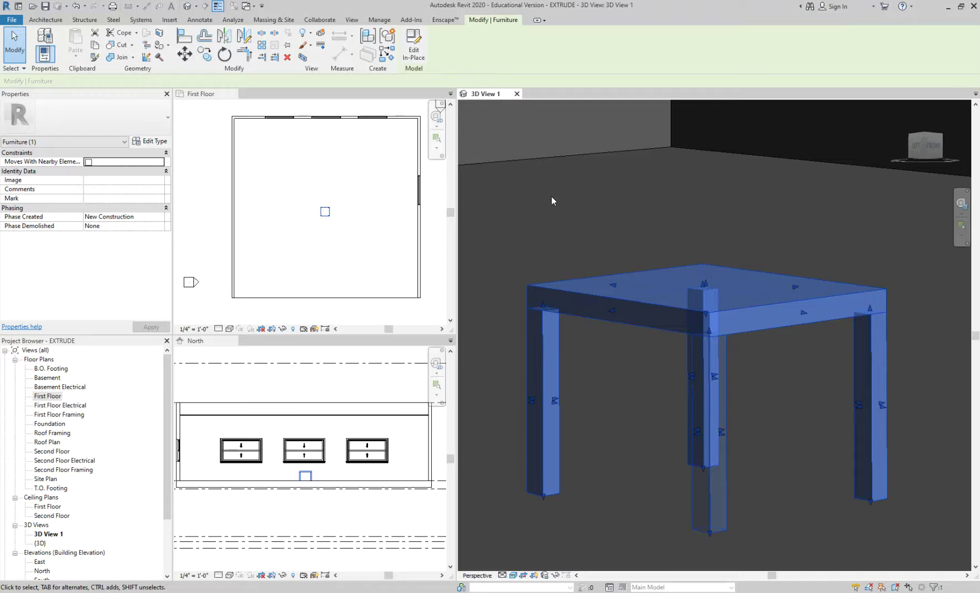
# Render the close-up perspective view of the table at Draft quality, examine the leopard-print top, and close the rendering
pyautogui.press('Escape')
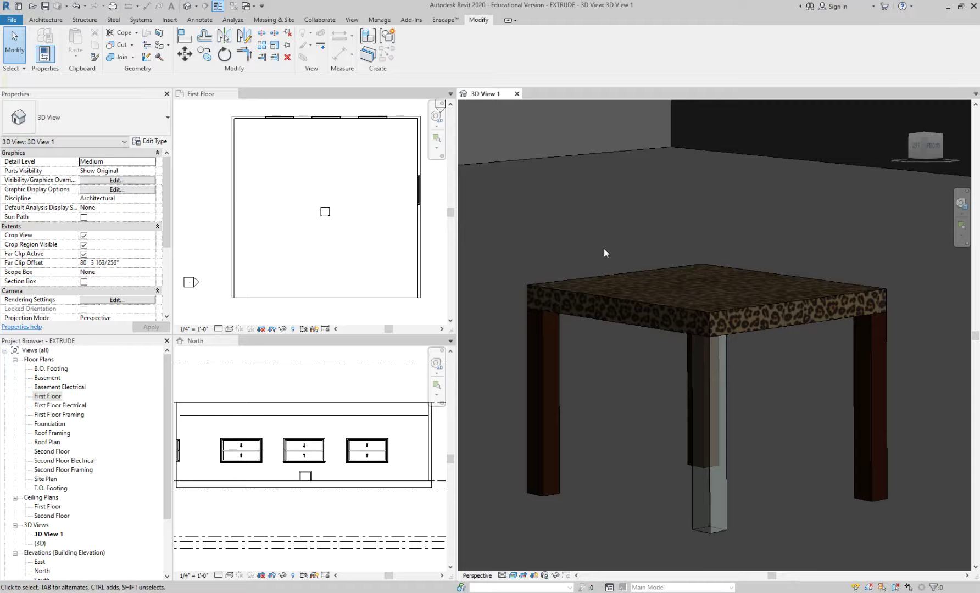
pyautogui.scroll(3, 651, 344)
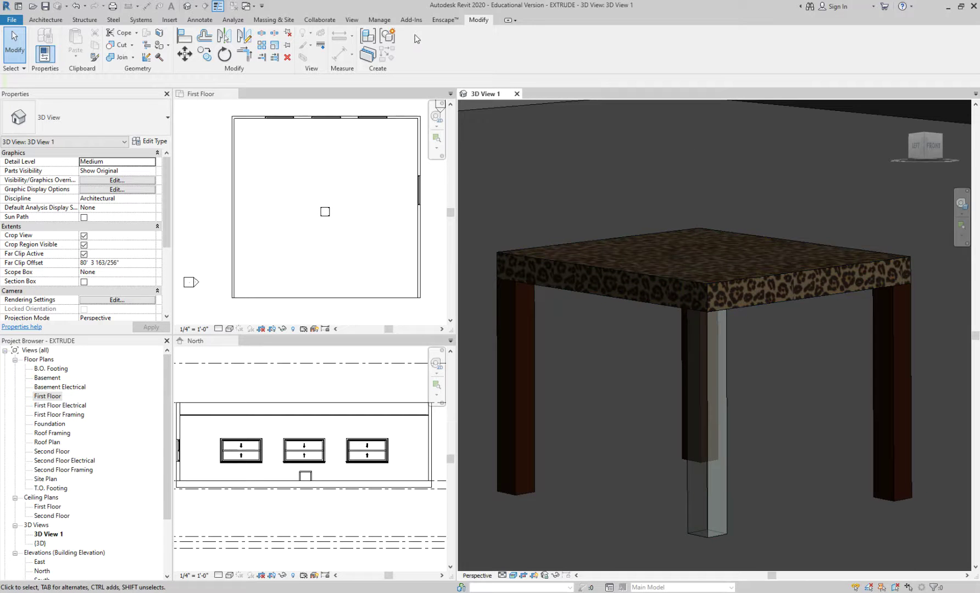
pyautogui.click(352, 20)
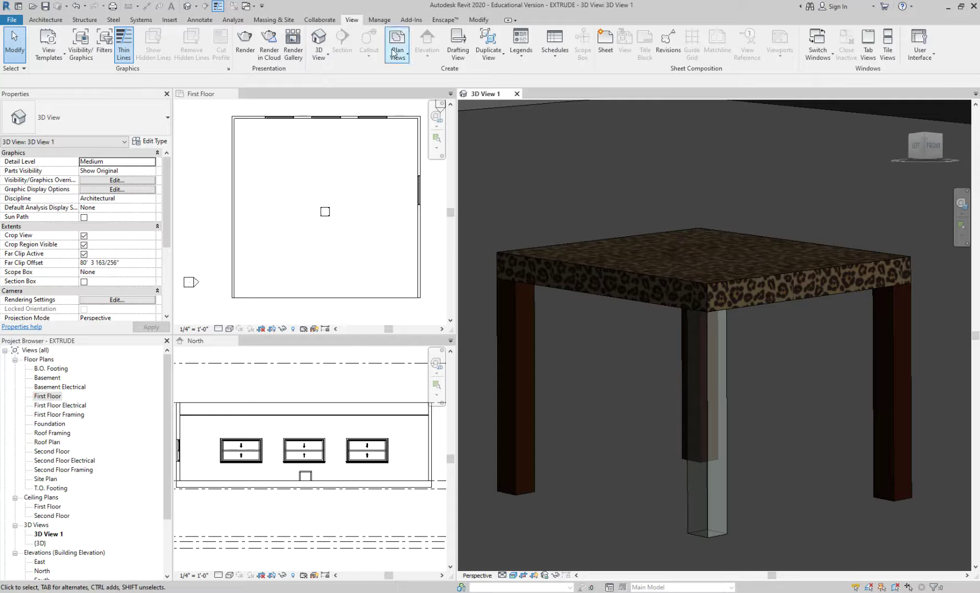
pyautogui.click(245, 43)
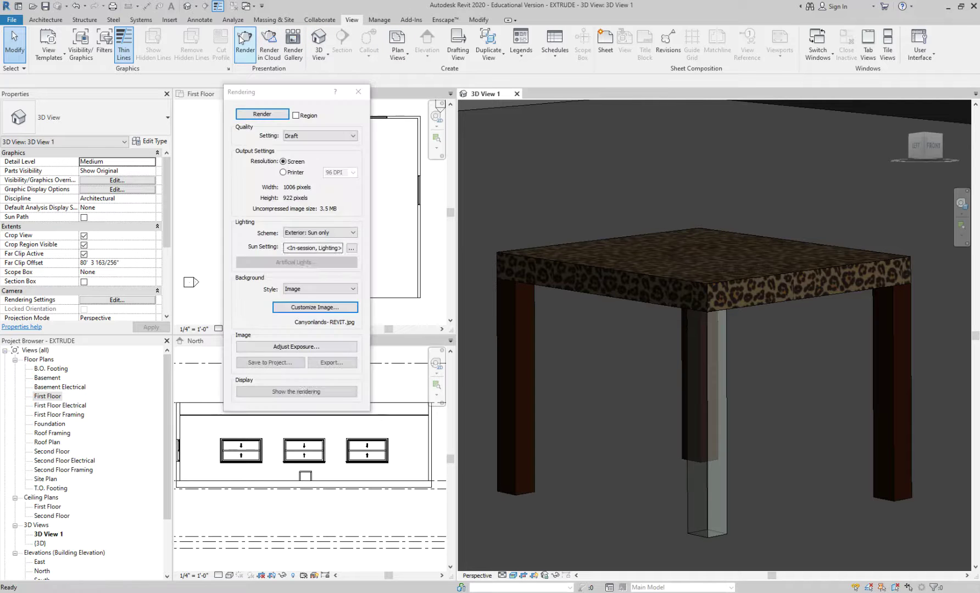
pyautogui.click(276, 115)
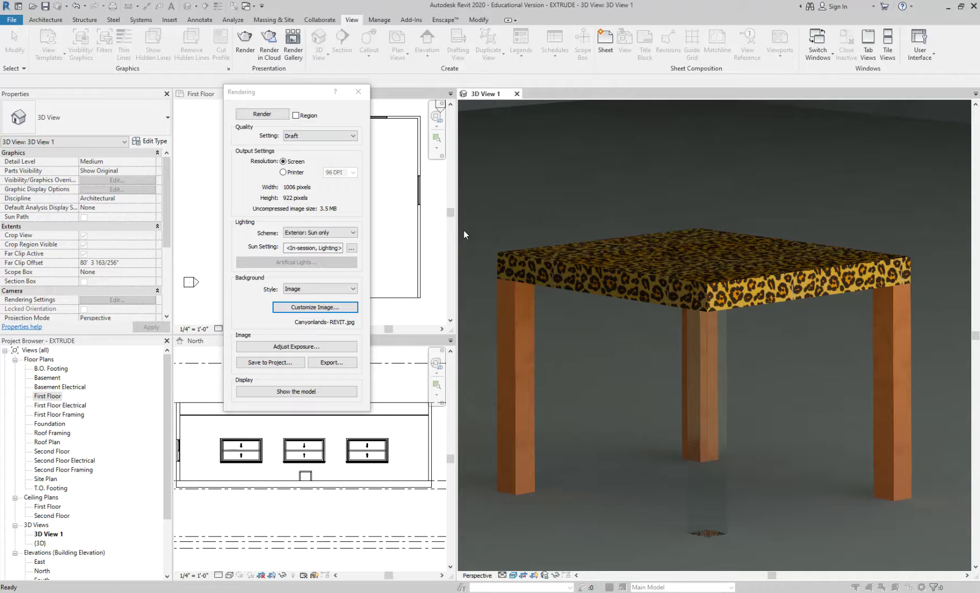
pyautogui.scroll(-2, 781, 226)
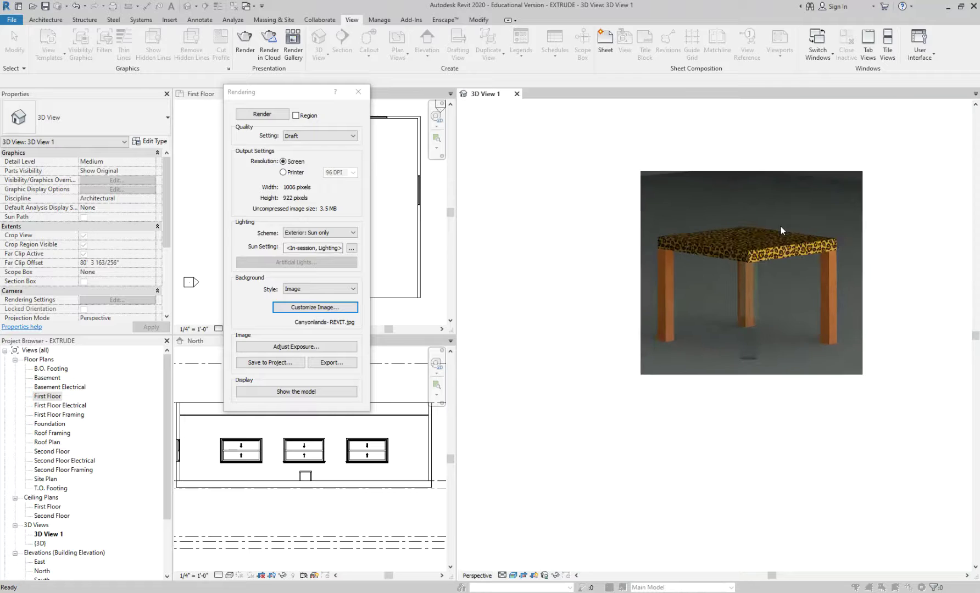
pyautogui.scroll(2, 781, 227)
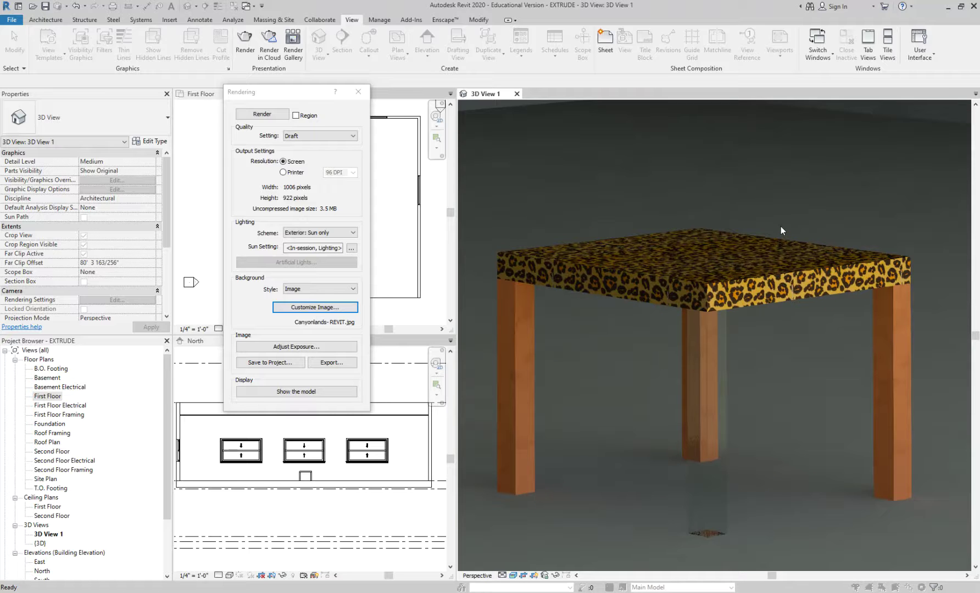
pyautogui.click(358, 92)
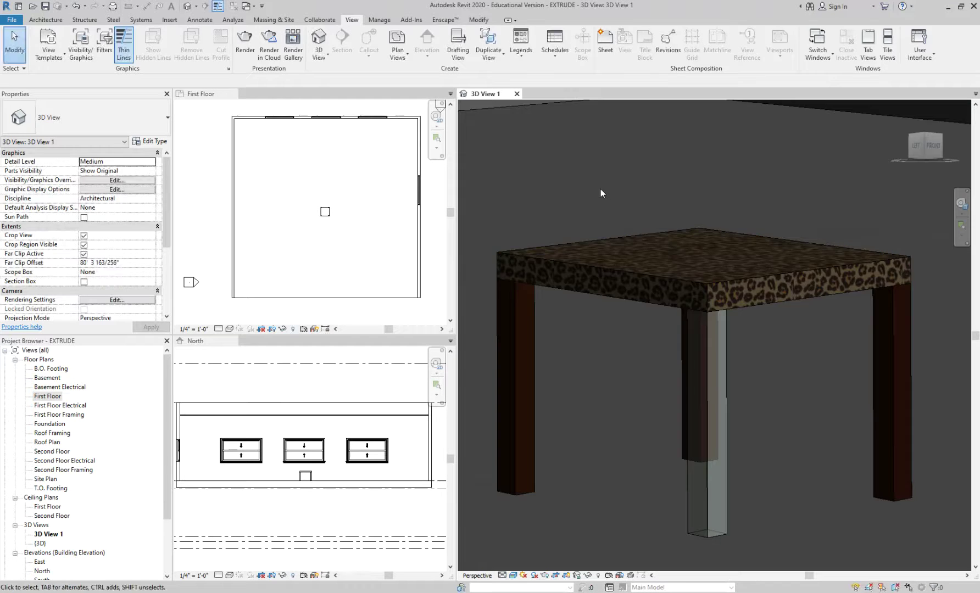
# Change the room's floor to the type Wood Joist 10" - Wood Finish
pyautogui.scroll(-4, 601, 189)
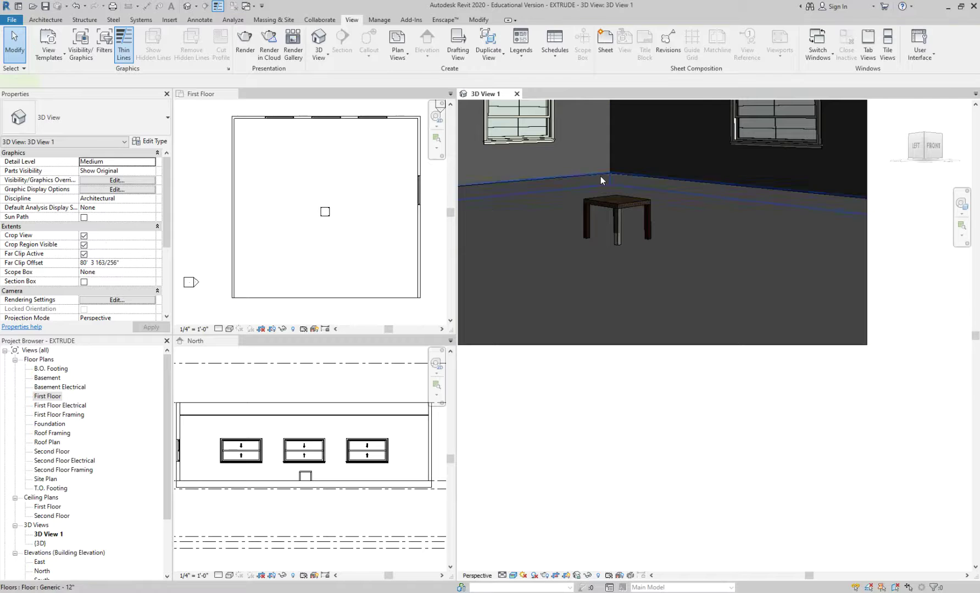
pyautogui.click(600, 177)
pyautogui.click(129, 119)
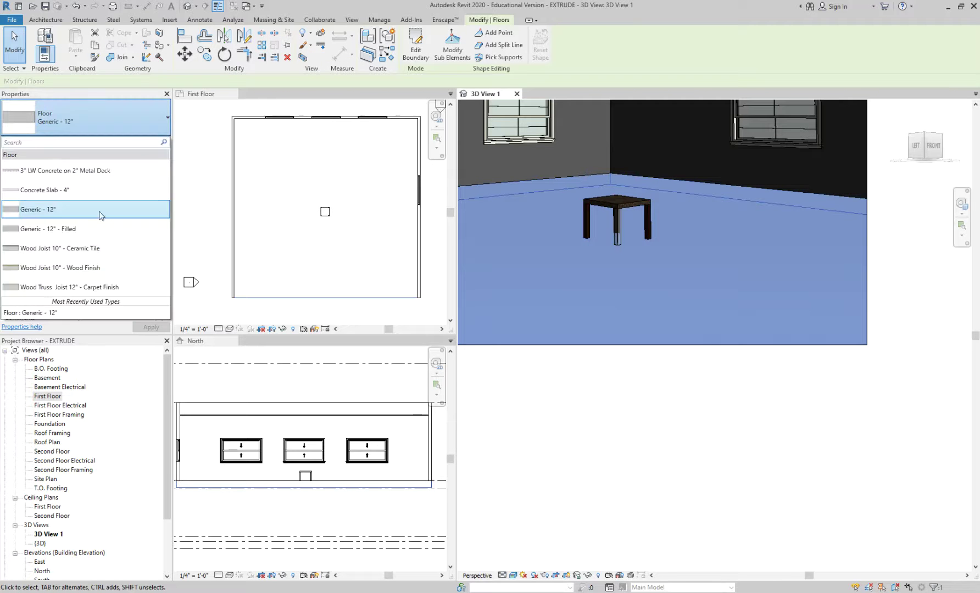
pyautogui.click(92, 268)
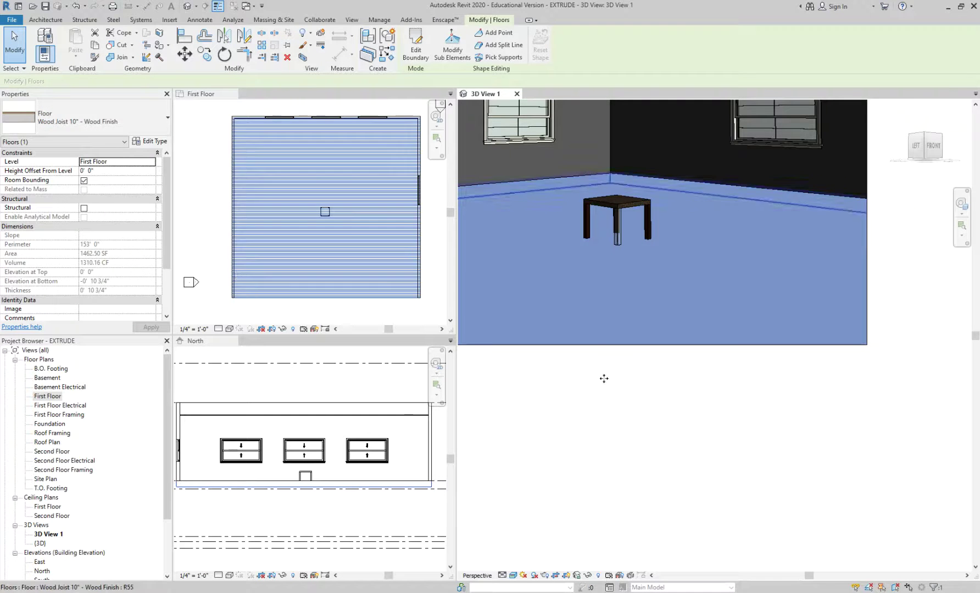
pyautogui.press('Escape')
pyautogui.scroll(3, 573, 195)
pyautogui.moveTo(574, 195); pyautogui.dragTo(701, 244, button='middle')
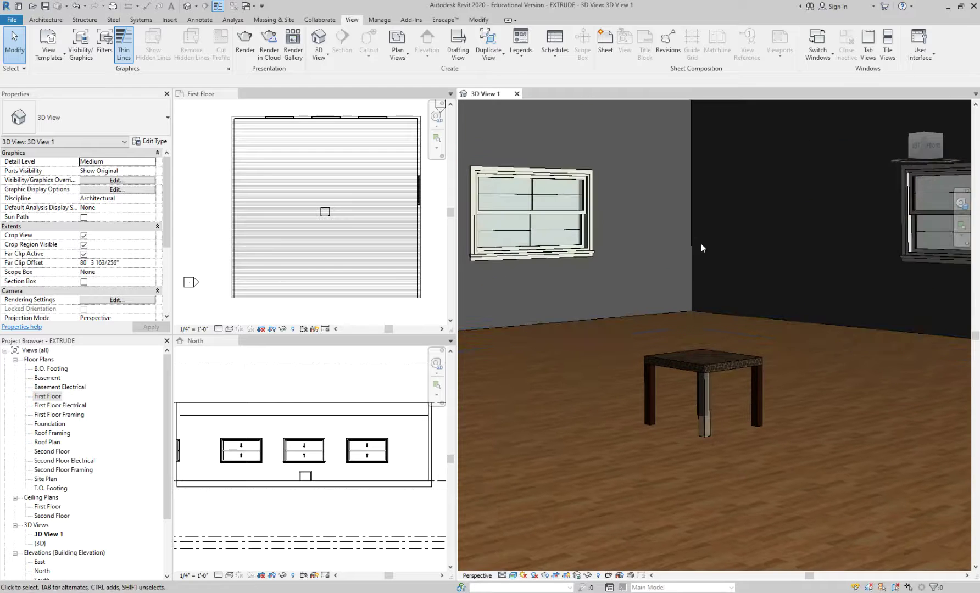
# Open the type properties of the Generic - 6" wall that holds the single window
pyautogui.scroll(-4, 691, 241)
pyautogui.click(690, 240)
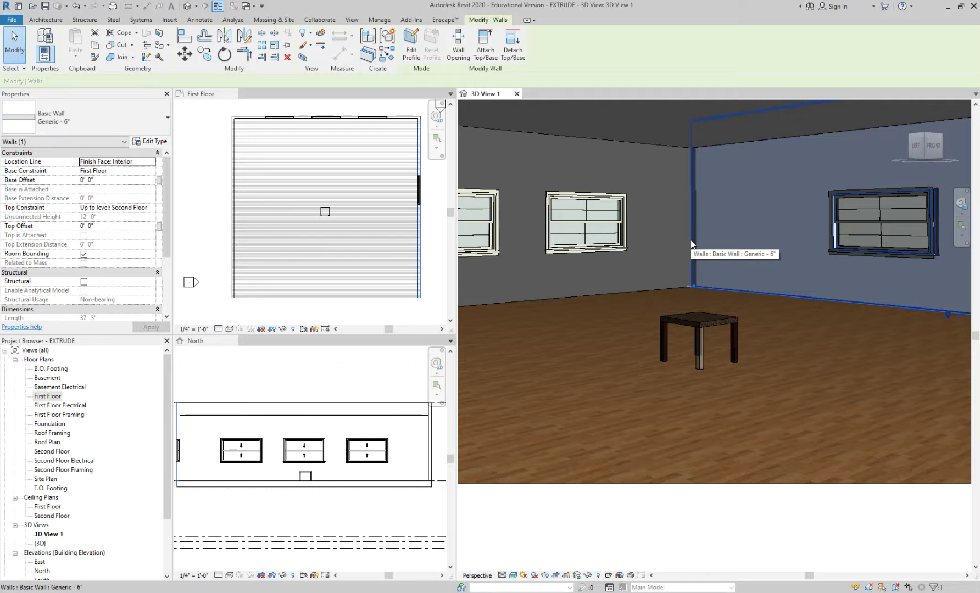
pyautogui.moveTo(735, 224); pyautogui.dragTo(713, 230, button='middle')
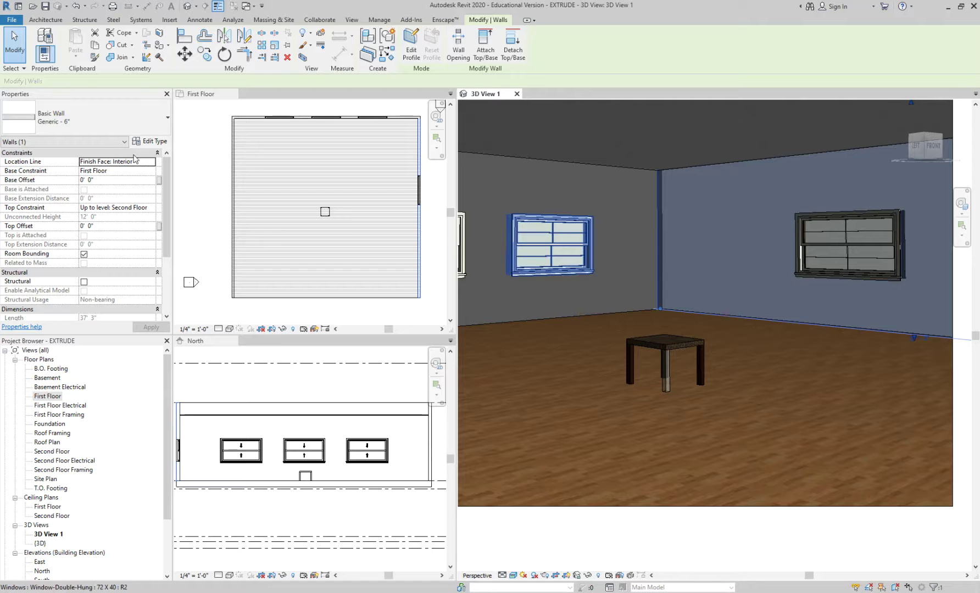
pyautogui.click(146, 142)
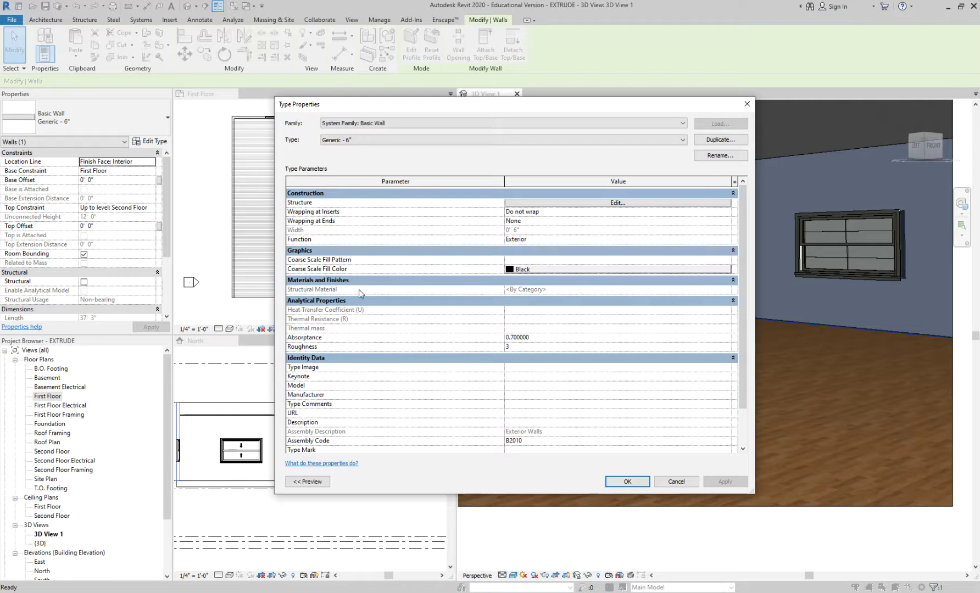
pyautogui.click(573, 207)
pyautogui.moveTo(559, 105); pyautogui.dragTo(354, 98)
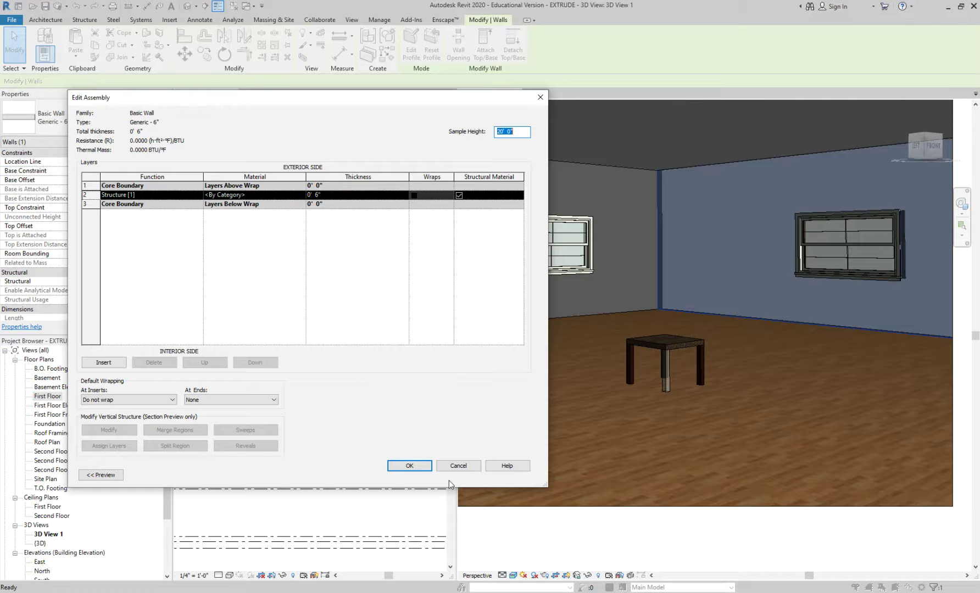
pyautogui.click(451, 466)
# Duplicate the wall type under the name Generic - 6" PAINTED
pyautogui.click(515, 133)
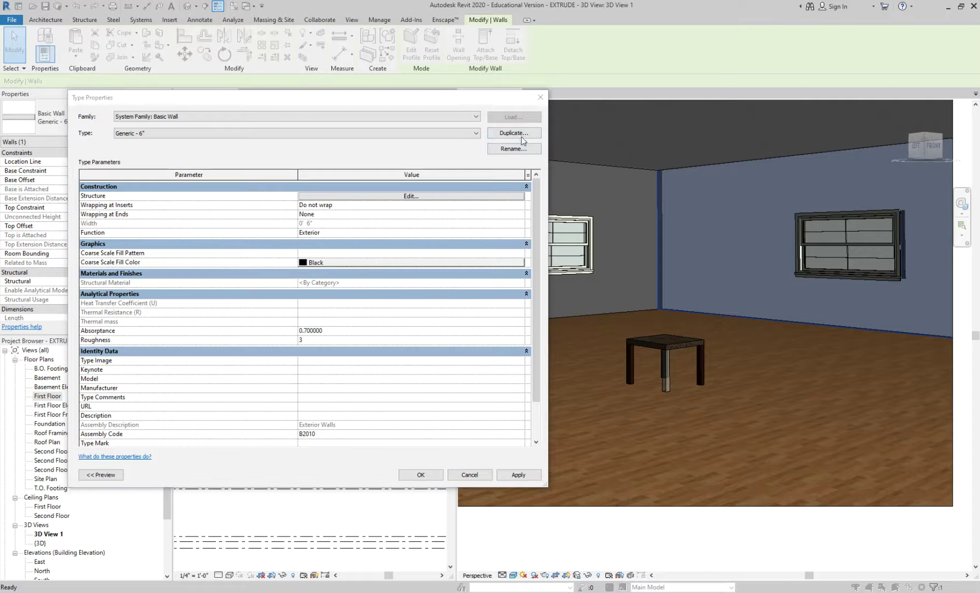
pyautogui.click(327, 287)
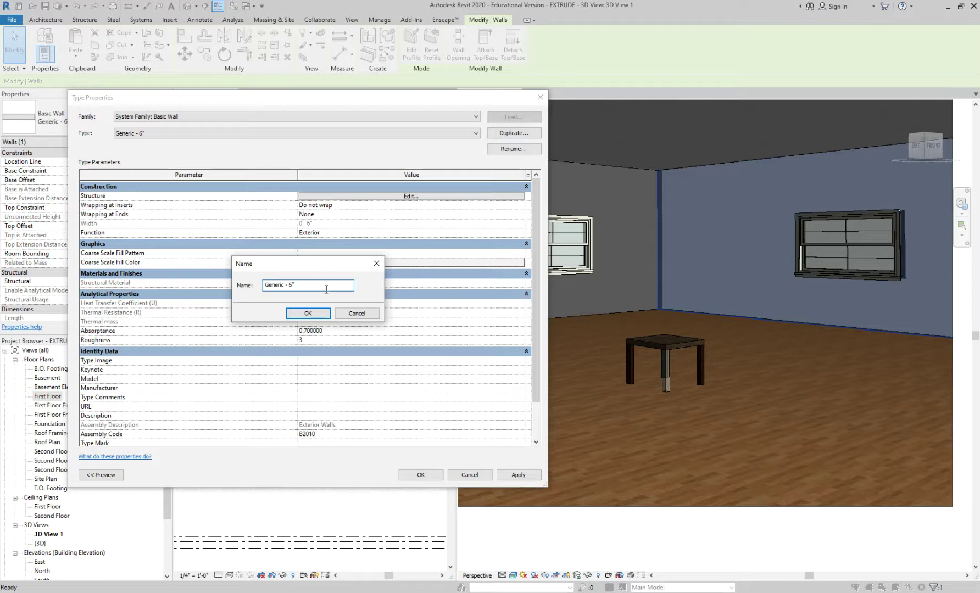
pyautogui.write('PAINTED')
pyautogui.click(299, 314)
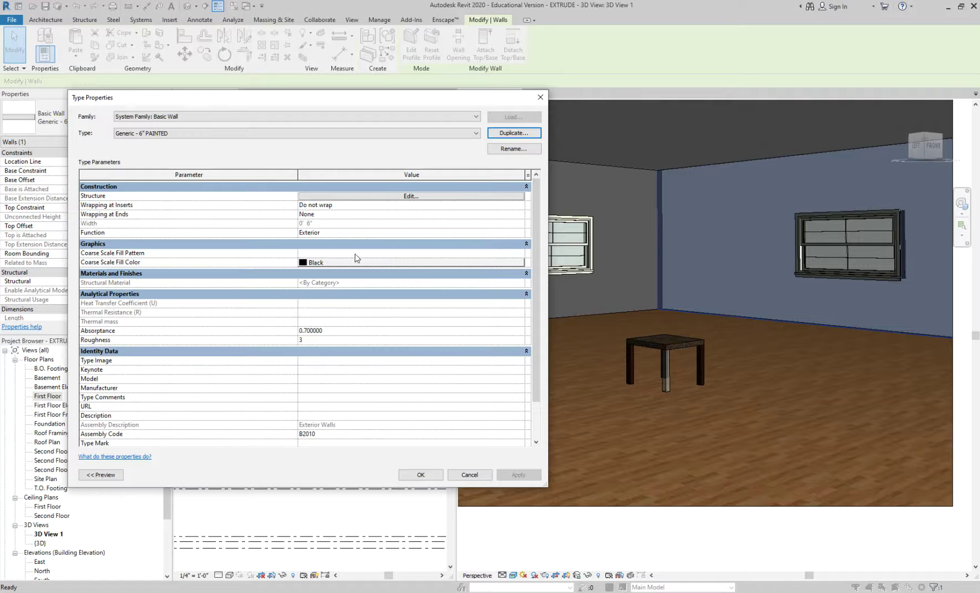
# Assign the Leopard Print material to the structure layer of the Generic - 6" PAINTED wall type and apply the type changes
pyautogui.click(368, 198)
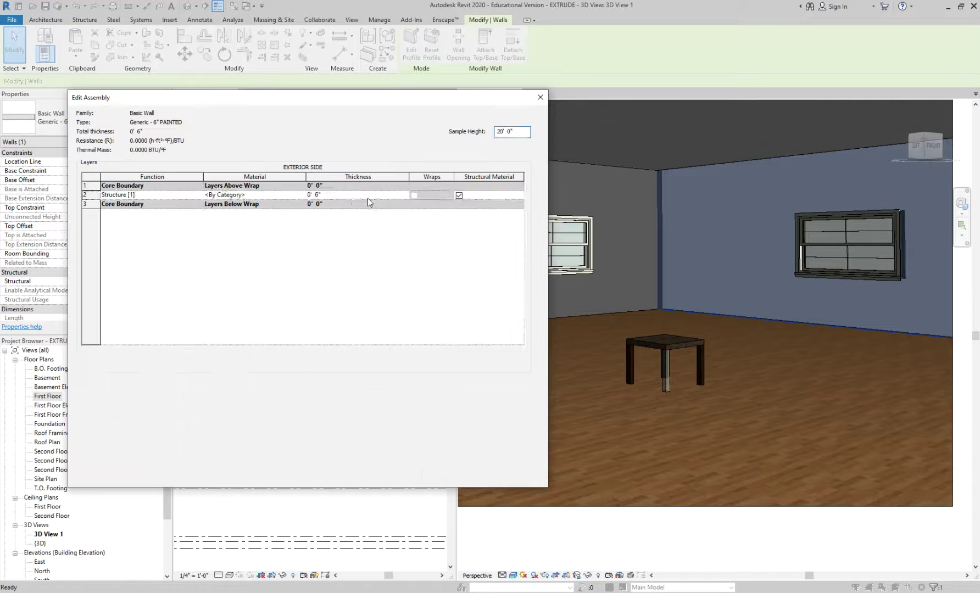
pyautogui.click(278, 195)
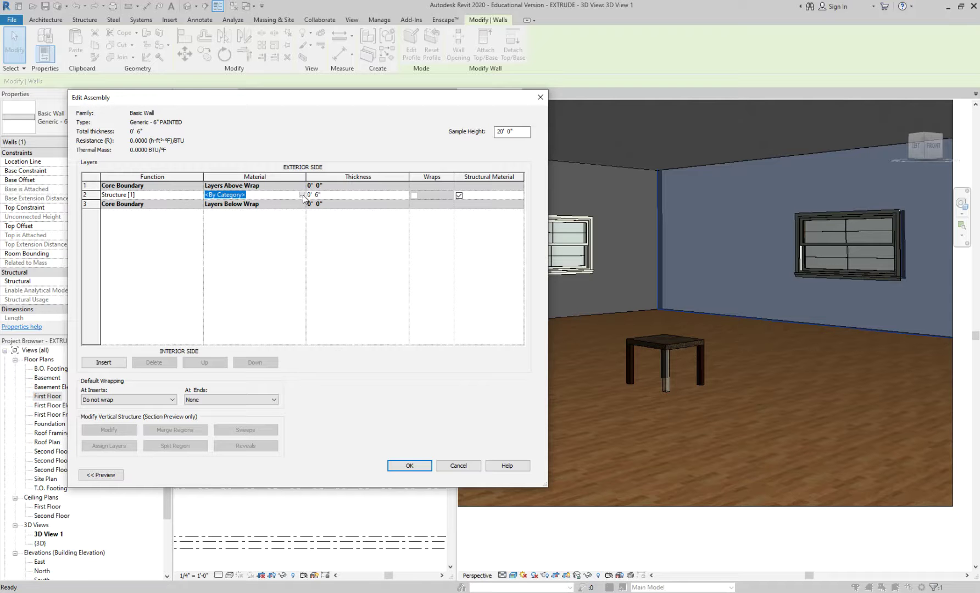
pyautogui.click(301, 195)
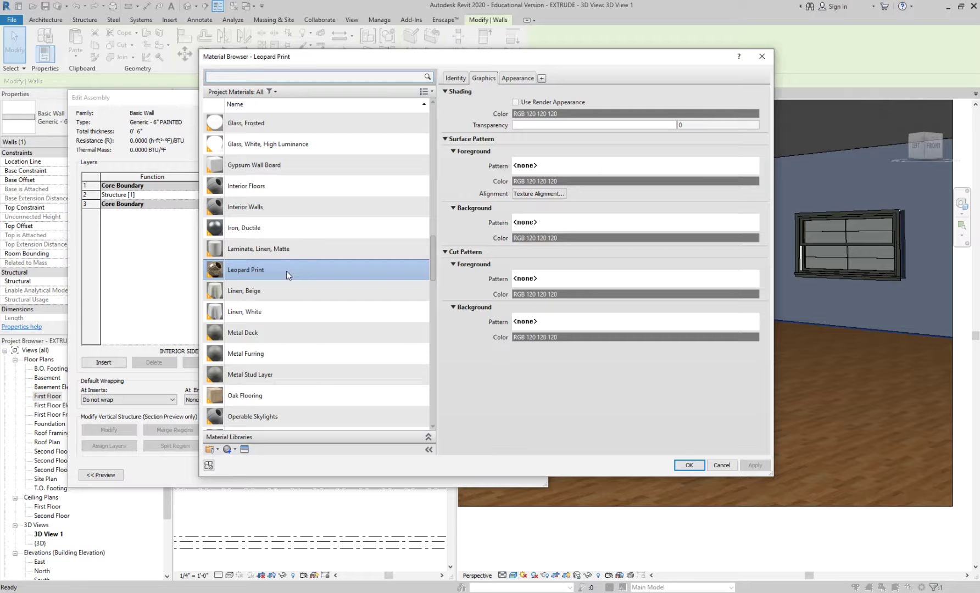
pyautogui.click(684, 465)
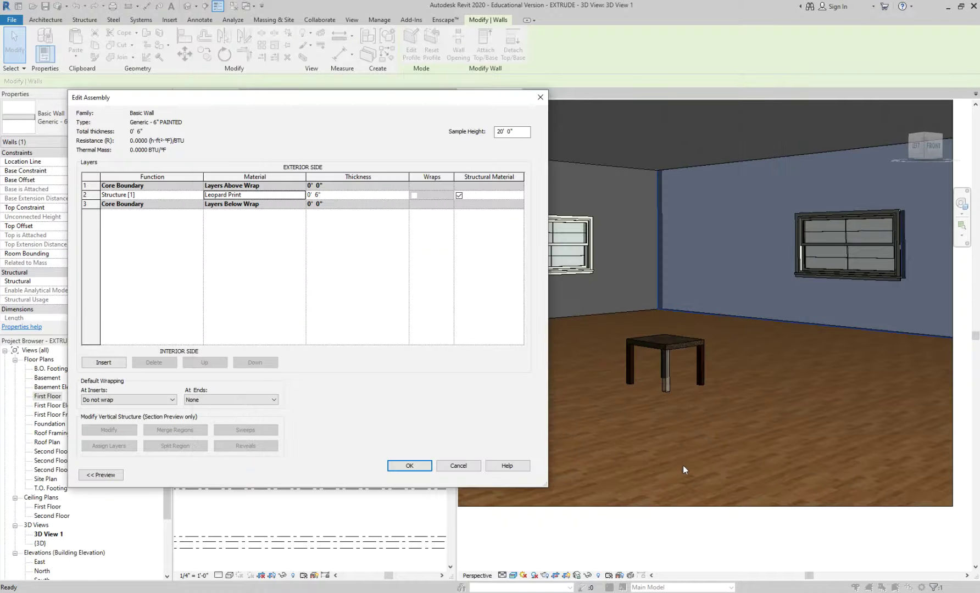
pyautogui.click(409, 466)
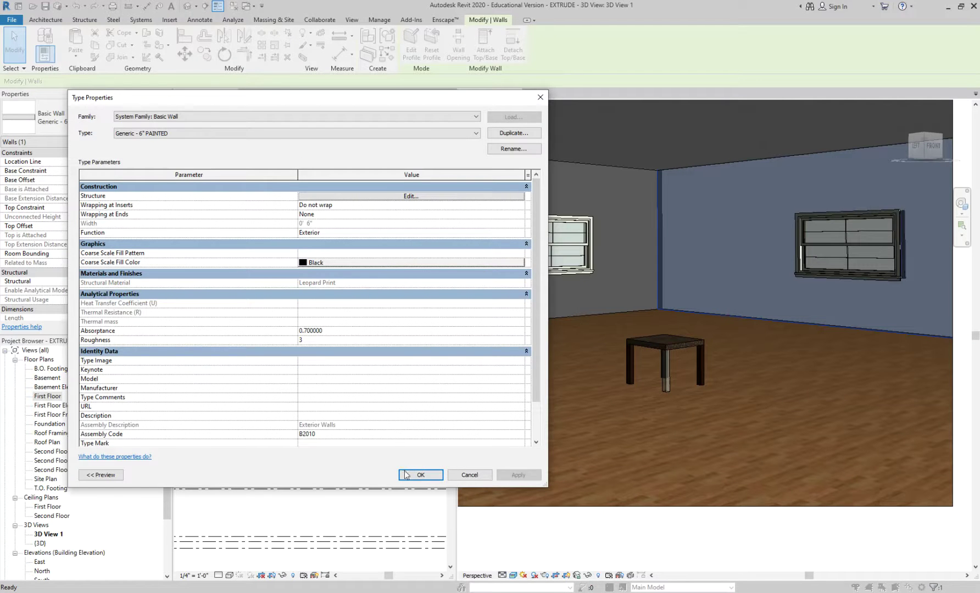
pyautogui.click(411, 473)
pyautogui.click(559, 357)
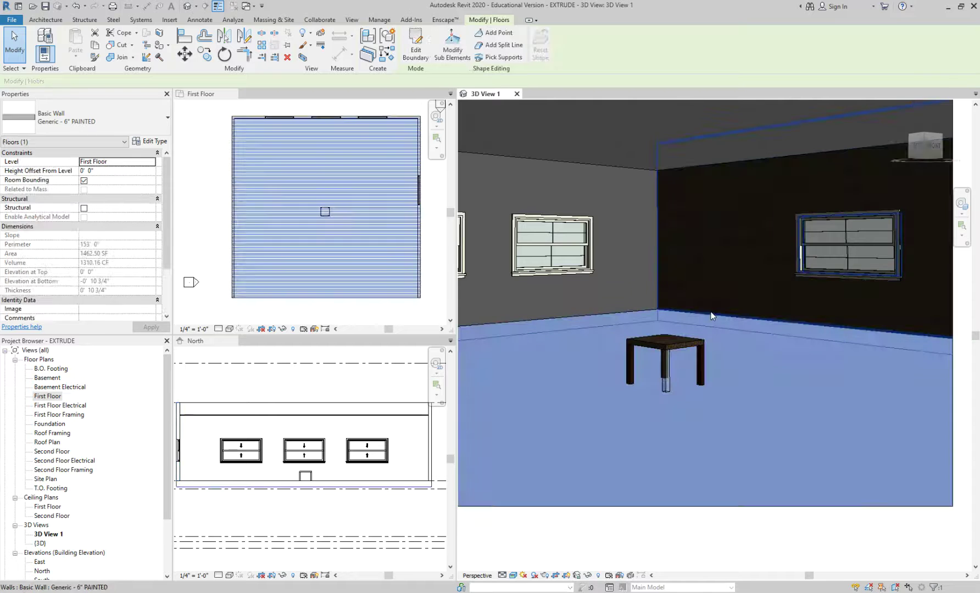
# Examine the leopard pattern on the painted wall up close and from across the room
pyautogui.scroll(5, 709, 244)
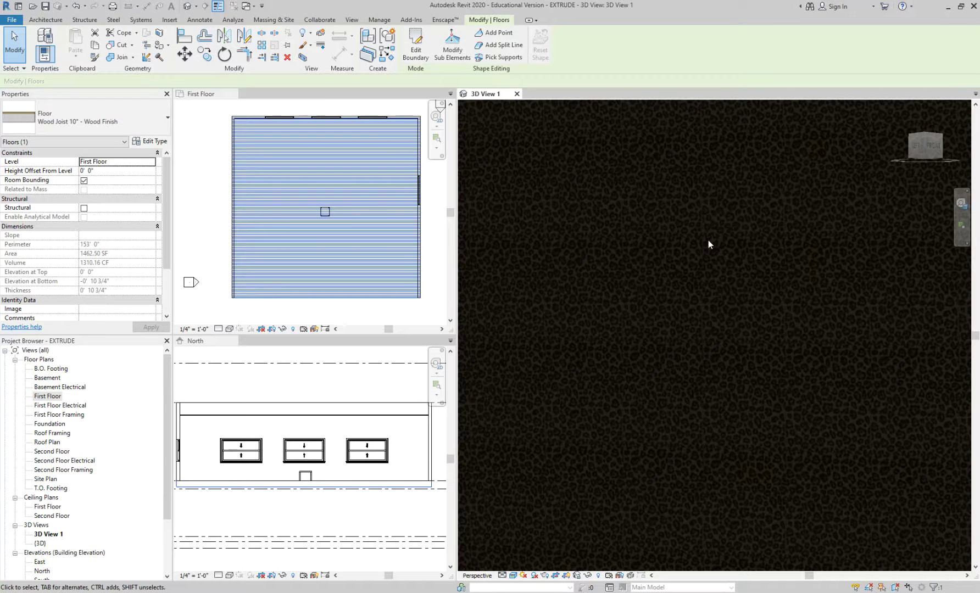
pyautogui.scroll(-3, 706, 245)
pyautogui.press('Escape')
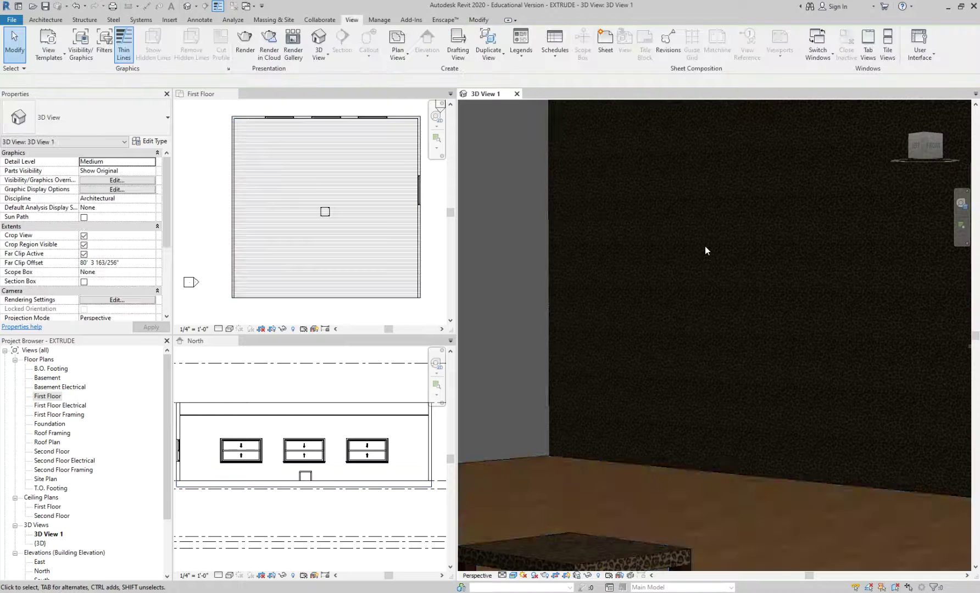
pyautogui.scroll(3, 705, 246)
pyautogui.scroll(-3, 659, 269)
pyautogui.scroll(-2, 670, 277)
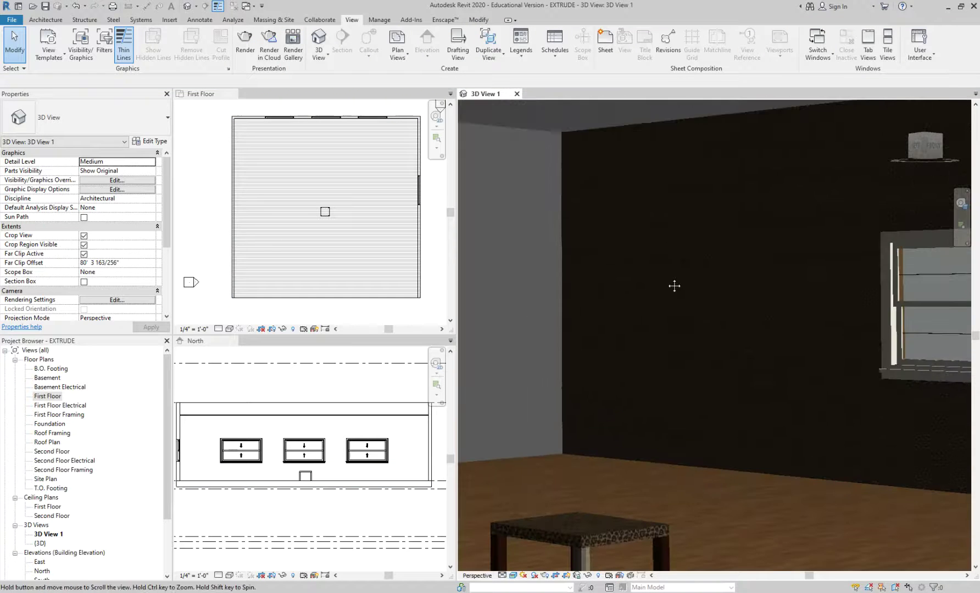
pyautogui.scroll(-5, 626, 258)
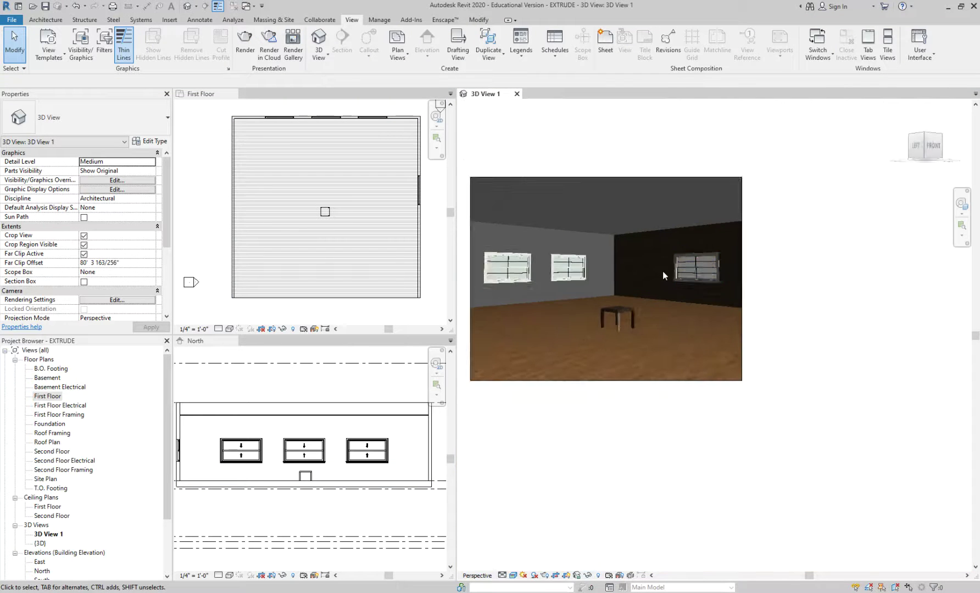
pyautogui.scroll(3, 685, 281)
pyautogui.scroll(-1, 645, 311)
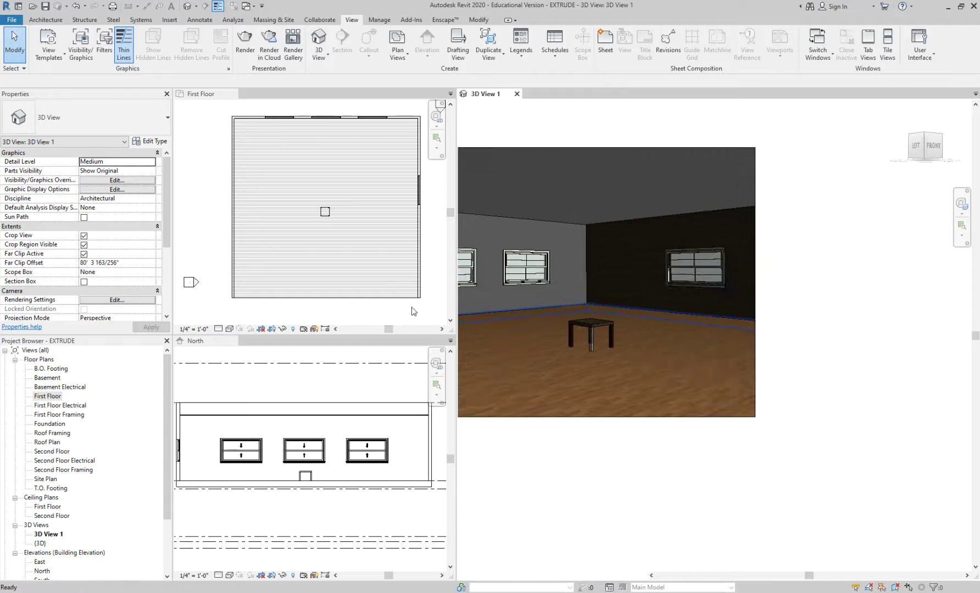
pyautogui.click(412, 316)
pyautogui.click(757, 270)
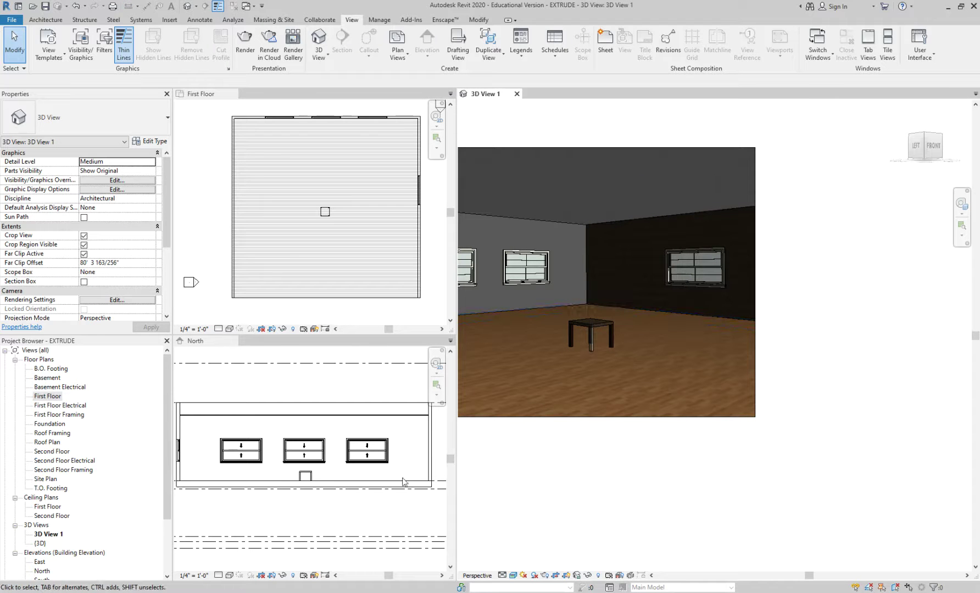
# Open the default 3D view of the whole room and set its visual style to Realistic
pyautogui.click(187, 6)
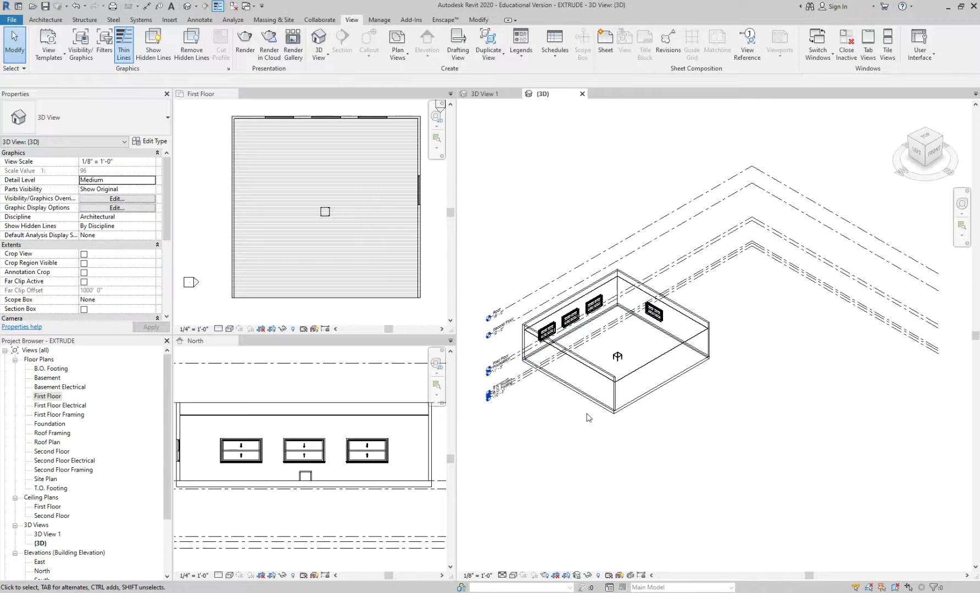
pyautogui.scroll(3, 586, 413)
pyautogui.moveTo(579, 151); pyautogui.dragTo(627, 180, button='middle')
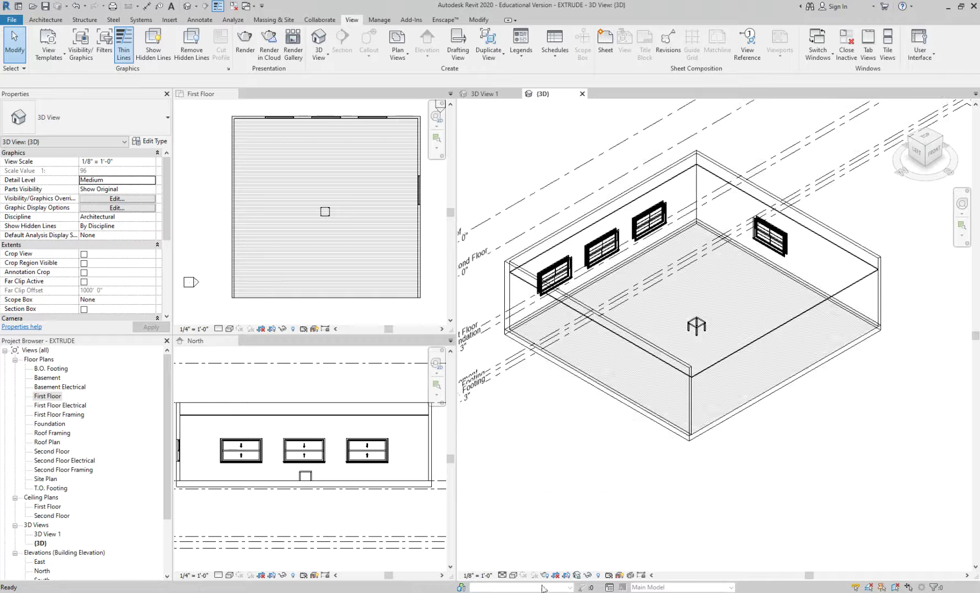
pyautogui.click(512, 575)
pyautogui.click(501, 574)
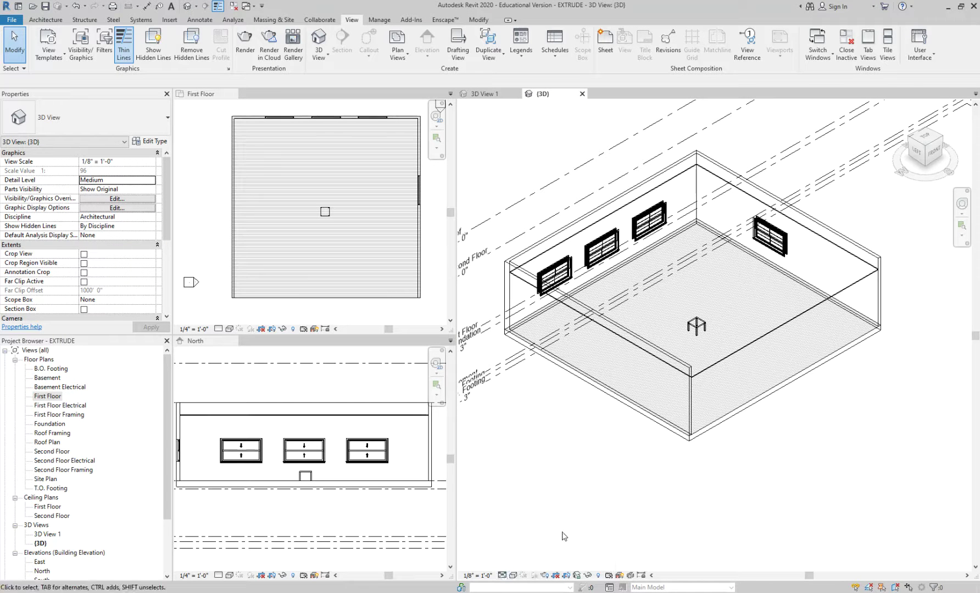
pyautogui.click(512, 575)
pyautogui.click(530, 555)
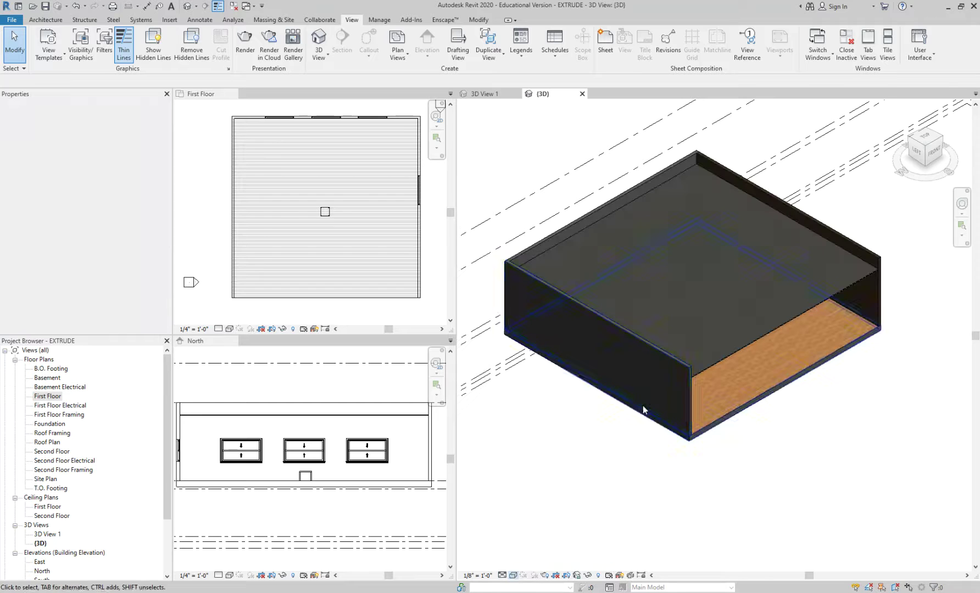
# Change the painted side wall with the single window to the Exterior - Wood Shingle on Wood Stud type
pyautogui.scroll(2, 669, 480)
pyautogui.keyDown('shift'); pyautogui.moveTo(617, 474); pyautogui.dragTo(680, 431, button='middle'); pyautogui.keyUp('shift')
pyautogui.keyDown('shift'); pyautogui.moveTo(541, 394); pyautogui.dragTo(689, 417, button='middle'); pyautogui.keyUp('shift')
pyautogui.keyDown('shift'); pyautogui.moveTo(757, 381); pyautogui.dragTo(657, 355, button='middle'); pyautogui.keyUp('shift')
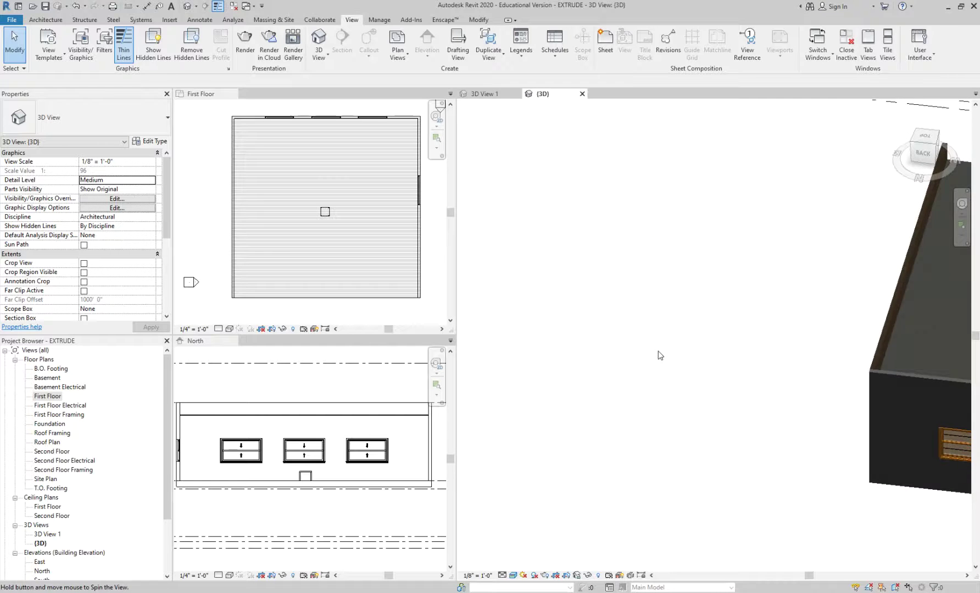
pyautogui.scroll(-5, 656, 354)
pyautogui.keyDown('shift'); pyautogui.moveTo(714, 406); pyautogui.dragTo(808, 389, button='middle'); pyautogui.keyUp('shift')
pyautogui.scroll(2, 737, 349)
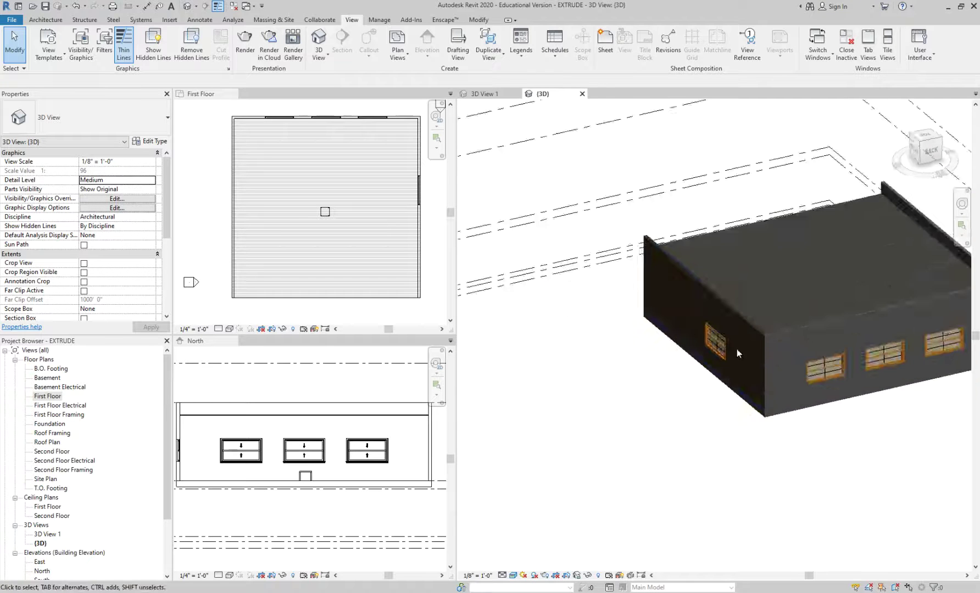
pyautogui.scroll(4, 779, 329)
pyautogui.scroll(2, 789, 309)
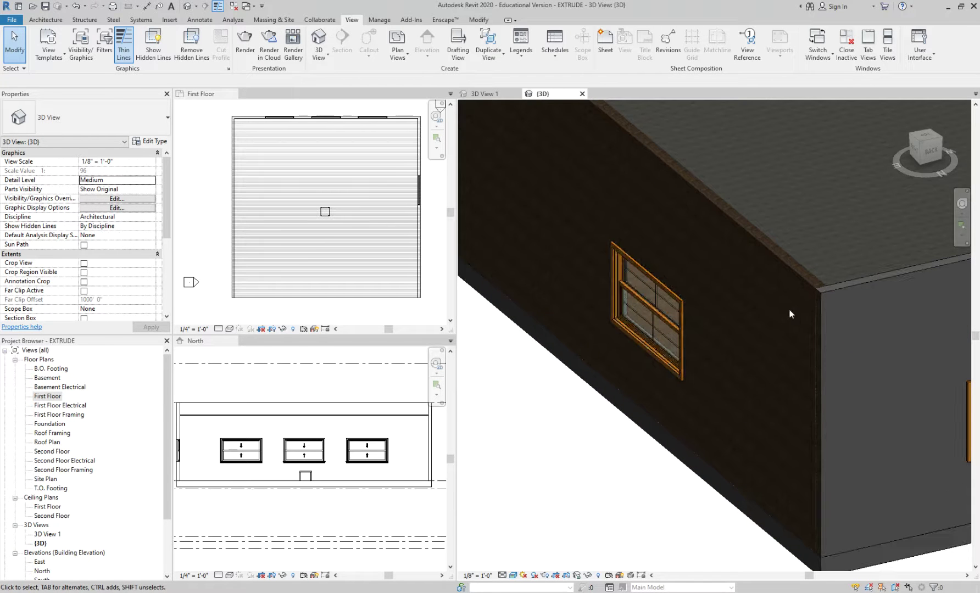
pyautogui.click(790, 271)
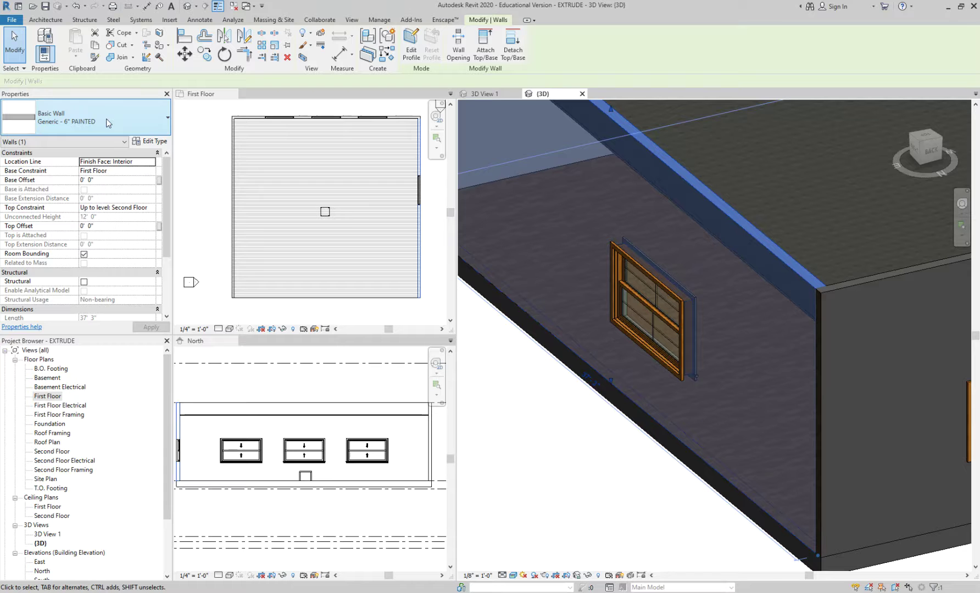
pyautogui.click(107, 119)
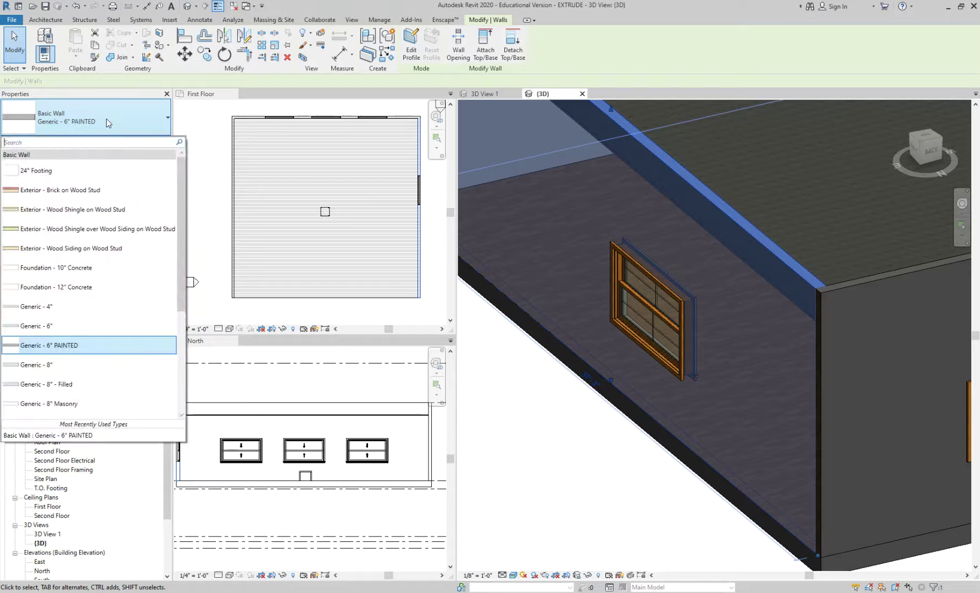
pyautogui.click(96, 210)
pyautogui.click(585, 526)
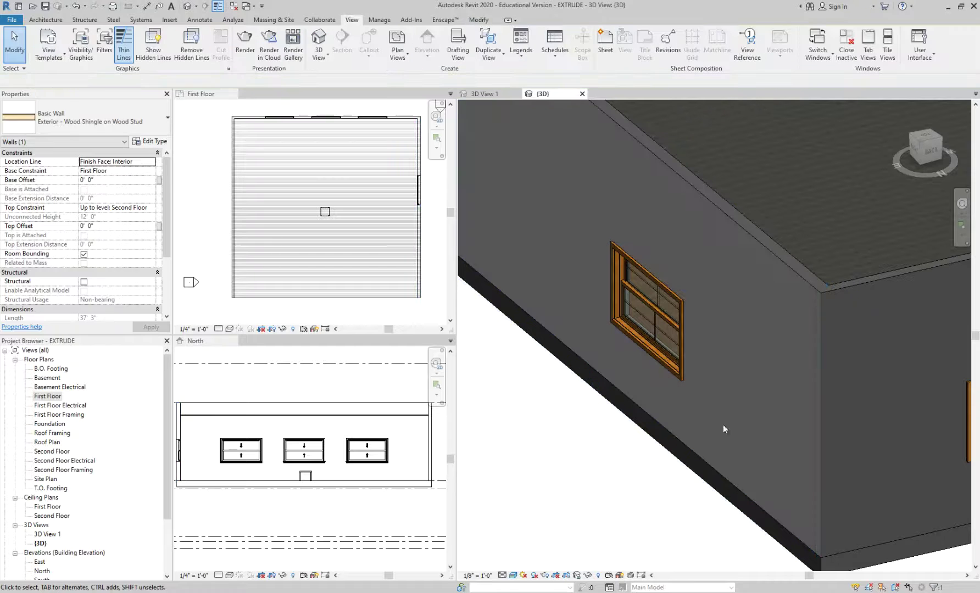
# Examine which finish the wood shingle wall shows on its inner face, looking from the open side of the room
pyautogui.click(800, 275)
pyautogui.scroll(-2, 769, 360)
pyautogui.keyDown('shift'); pyautogui.moveTo(726, 371); pyautogui.dragTo(668, 490, button='middle'); pyautogui.keyUp('shift')
pyautogui.scroll(3, 668, 489)
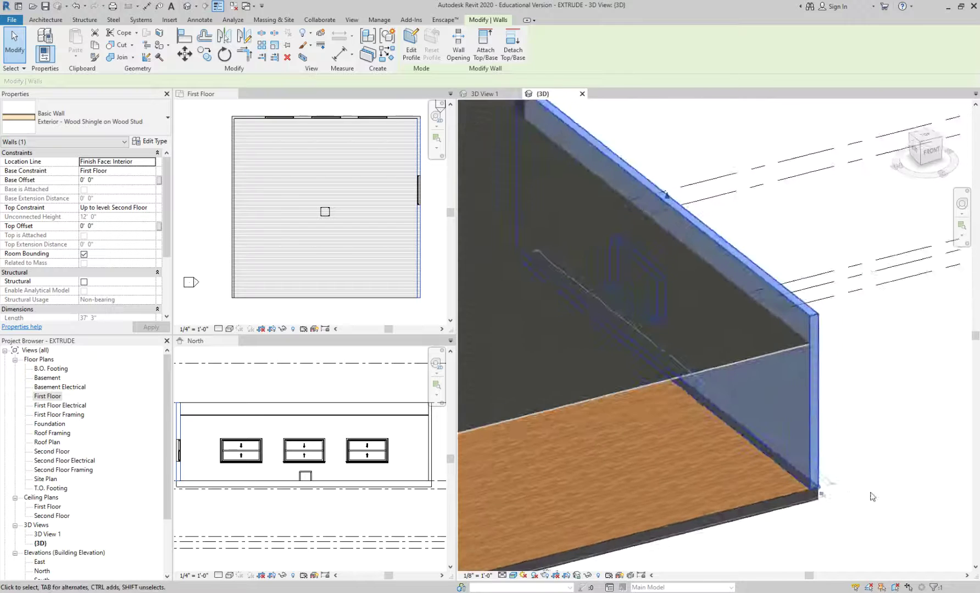
pyautogui.press('Escape')
pyautogui.scroll(4, 824, 378)
pyautogui.scroll(-2, 815, 372)
pyautogui.scroll(2, 760, 360)
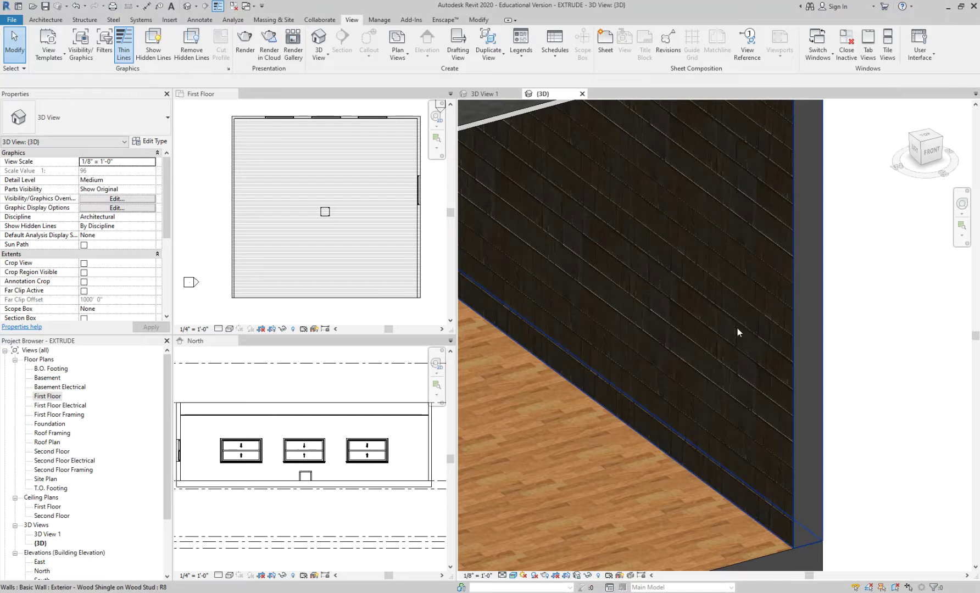
# Flip the wood shingle wall so that its exterior side faces away from the room
pyautogui.click(791, 343)
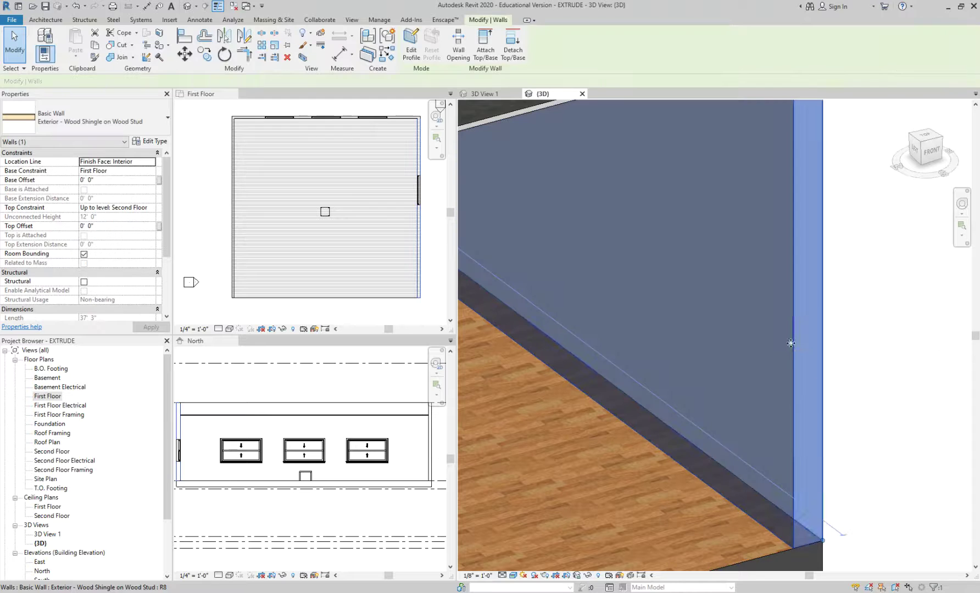
pyautogui.click(846, 352)
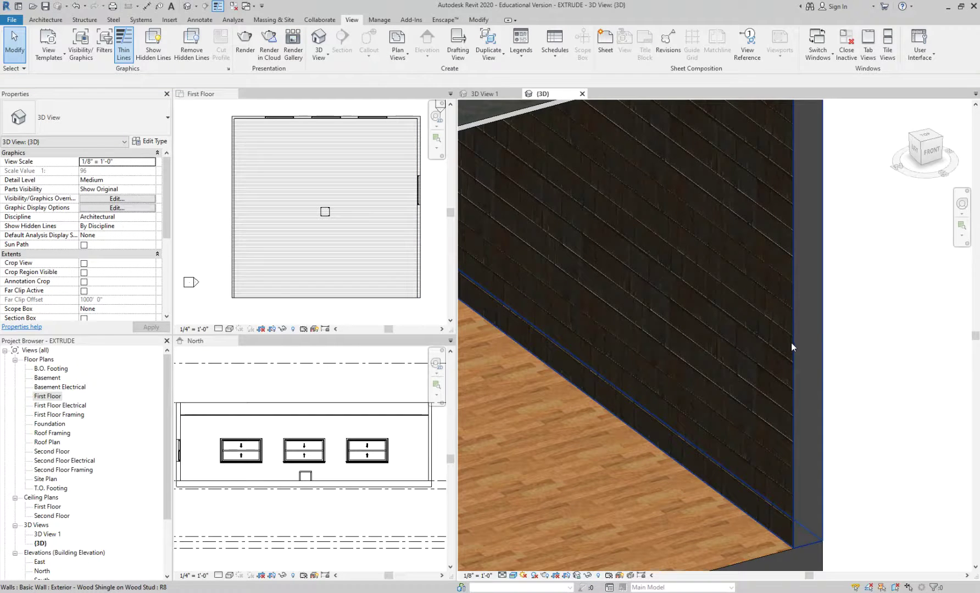
pyautogui.click(791, 343)
pyautogui.scroll(-4, 791, 343)
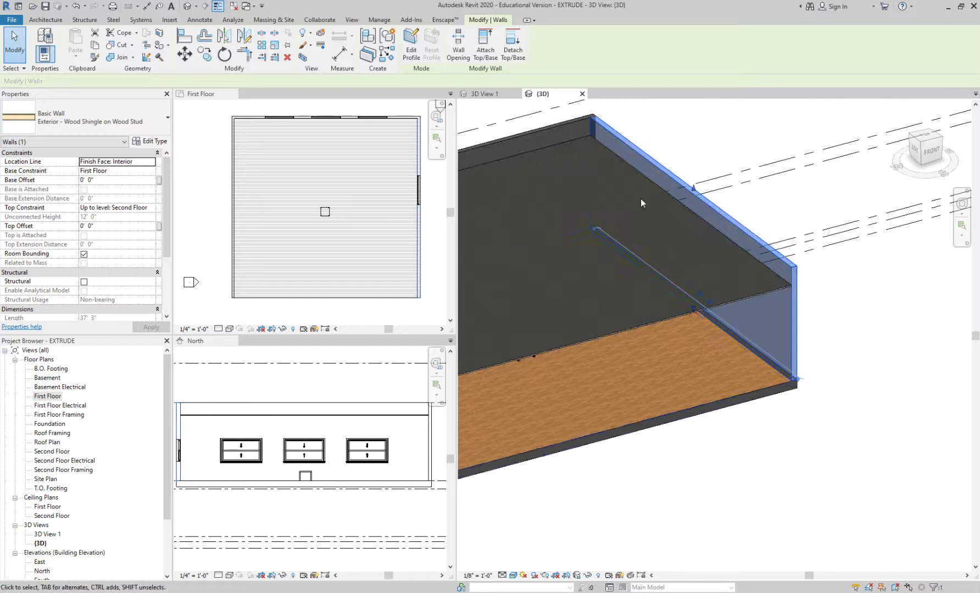
pyautogui.scroll(5, 726, 349)
pyautogui.press('Escape')
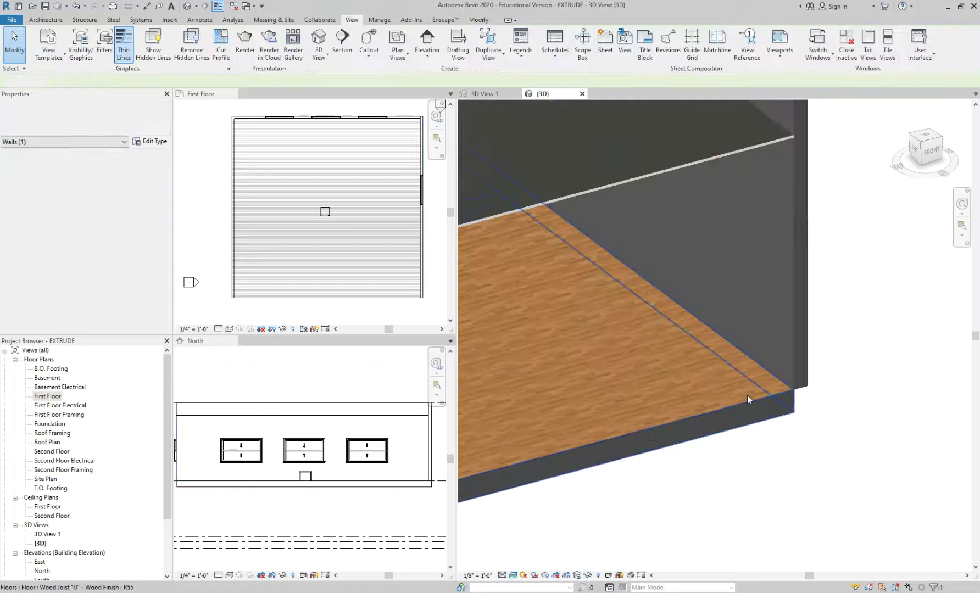
# Duplicate the wood shingle wall's type under the name Exterior - Wood Shingle on Wood Stud - Painted Interior
pyautogui.scroll(3, 833, 330)
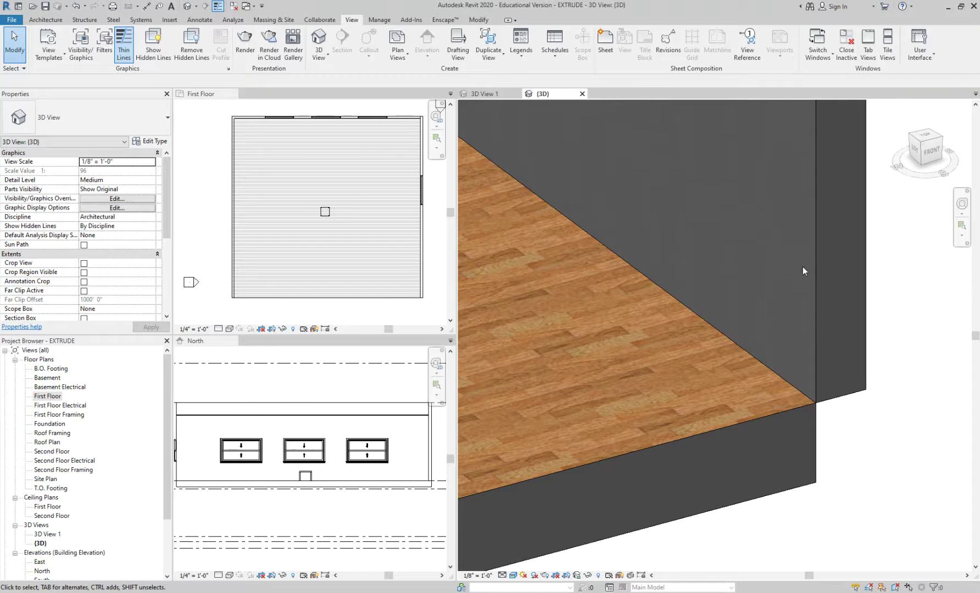
pyautogui.click(814, 275)
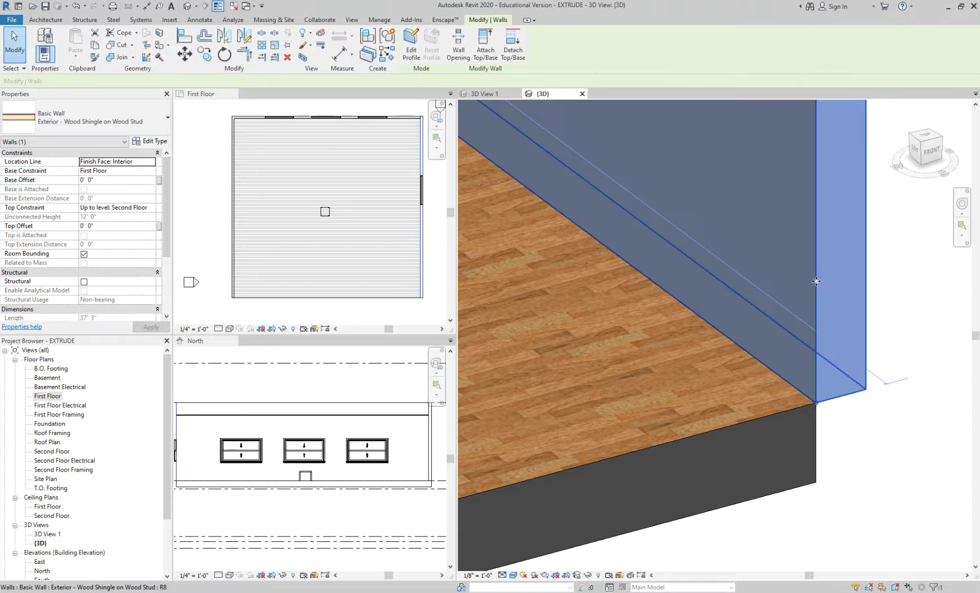
pyautogui.click(152, 141)
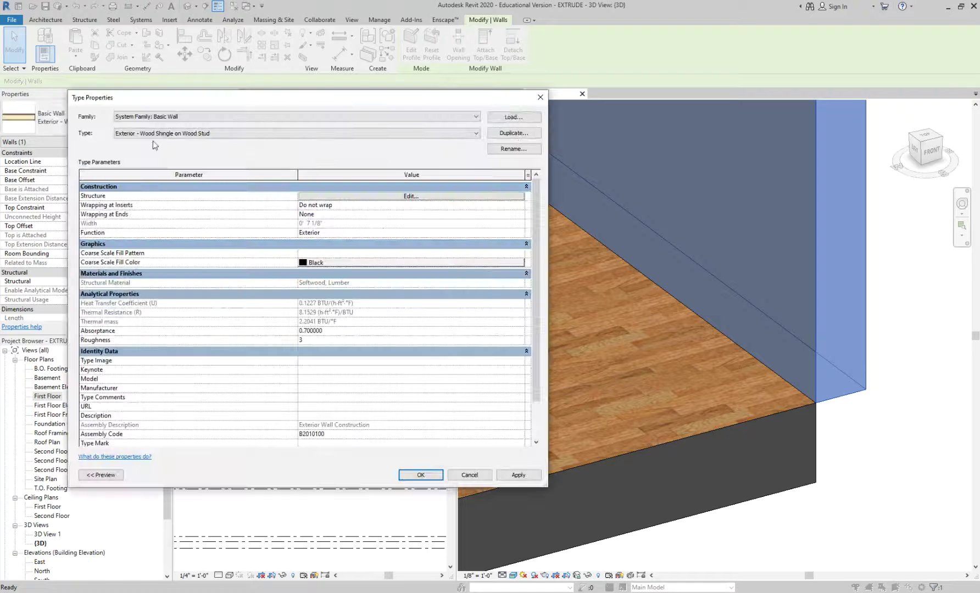
pyautogui.click(514, 133)
pyautogui.moveTo(346, 285); pyautogui.dragTo(354, 289)
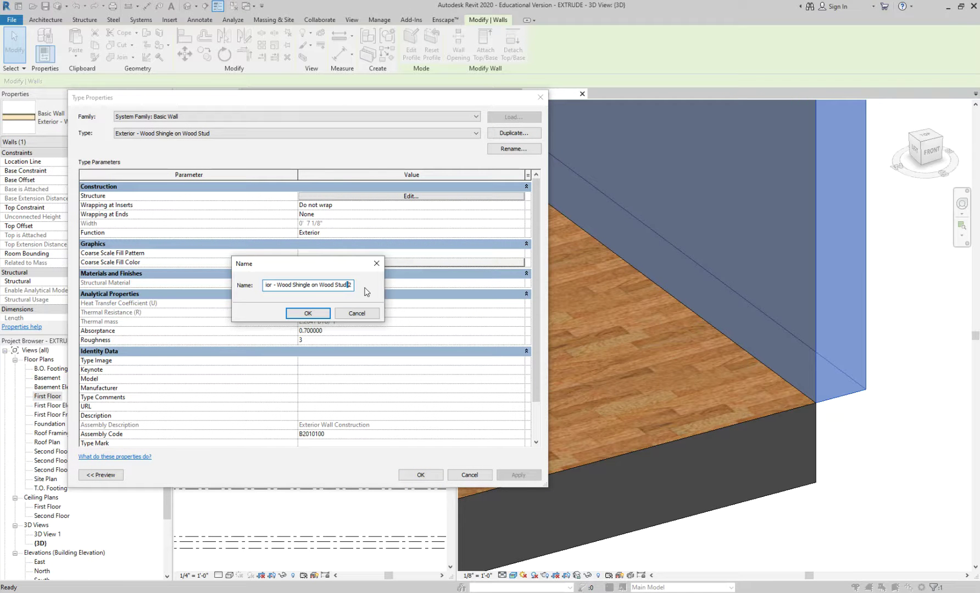
pyautogui.press('BackSpace')
pyautogui.write('apinted')
pyautogui.press('BackSpace')
pyautogui.press('BackSpace')
pyautogui.press('BackSpace')
pyautogui.press('BackSpace')
pyautogui.press('BackSpace')
pyautogui.press('BackSpace')
pyautogui.press('BackSpace')
pyautogui.write('- Painted Interior')
pyautogui.click(307, 314)
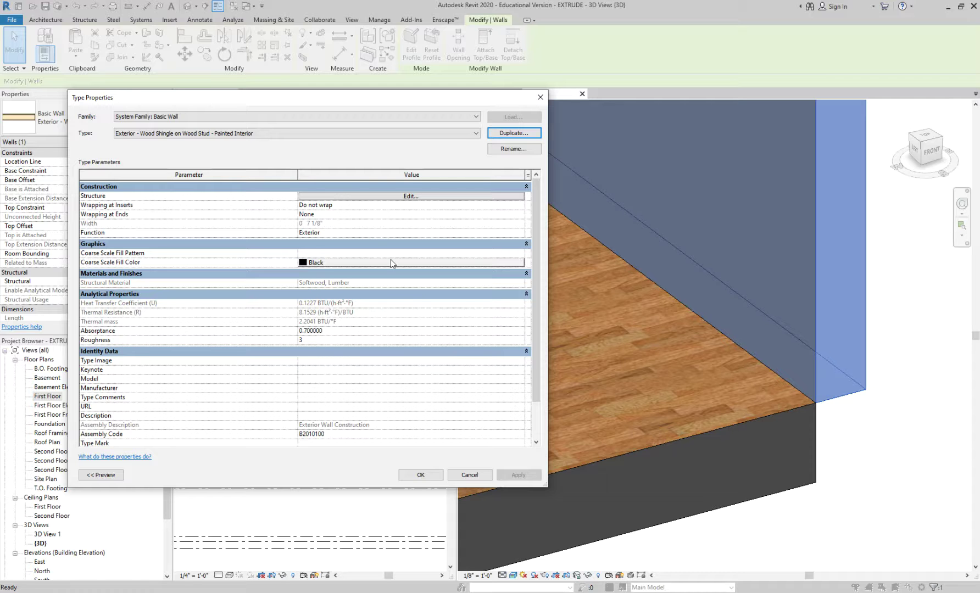
# Assign the Leopard Print material to the interior Finish 2 [5] layer of the Painted Interior wall type
pyautogui.click(370, 196)
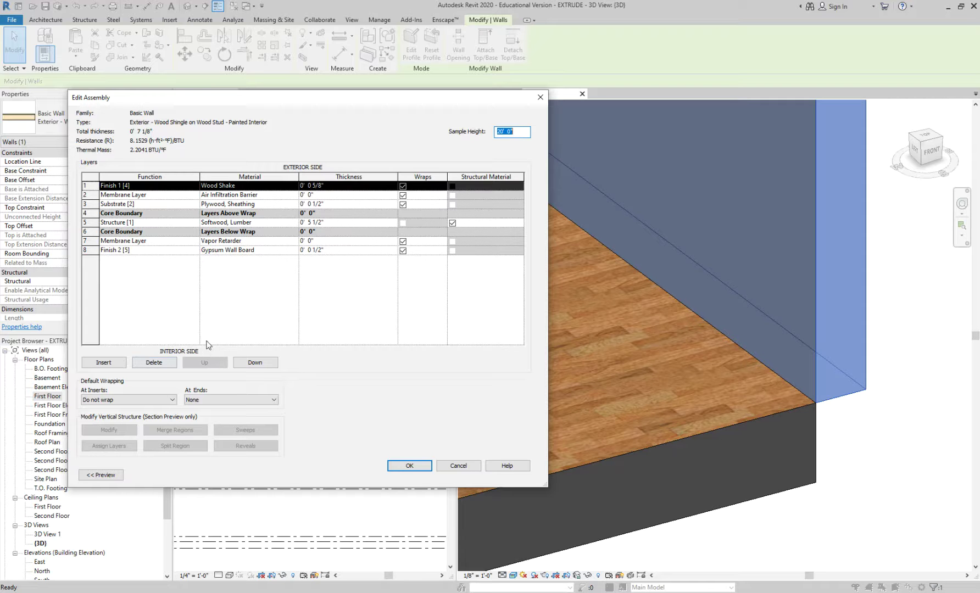
pyautogui.click(225, 251)
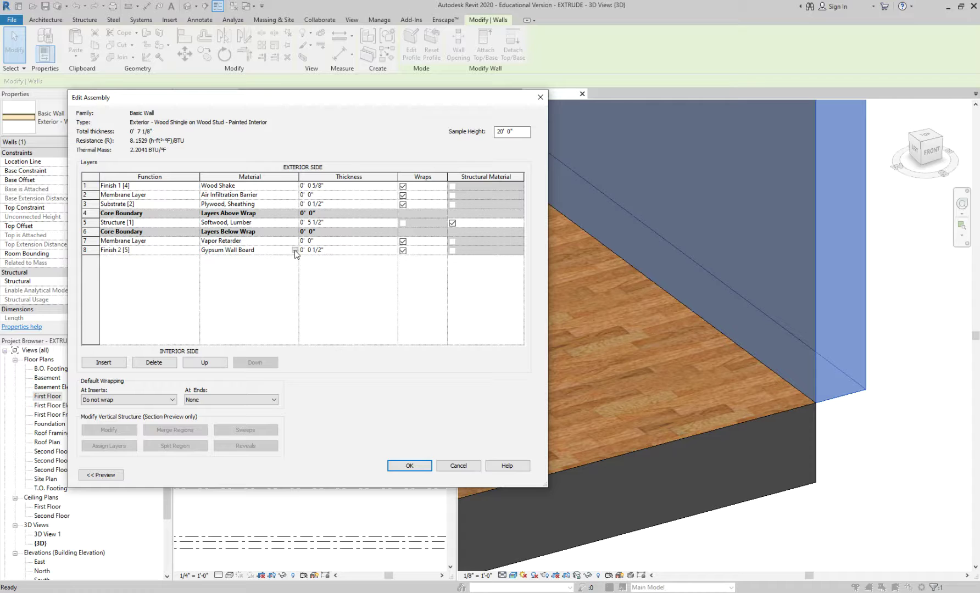
pyautogui.click(423, 466)
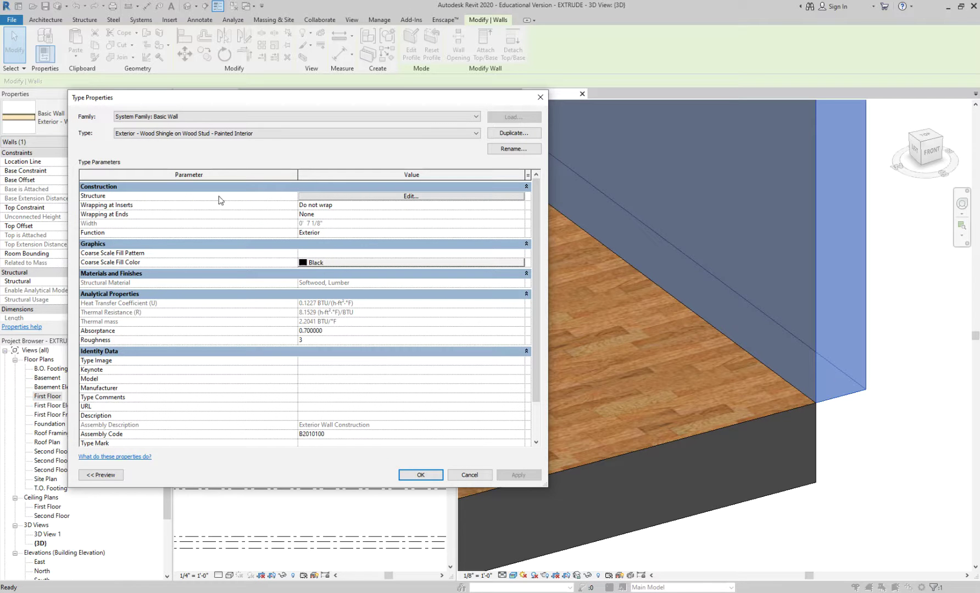
pyautogui.click(311, 198)
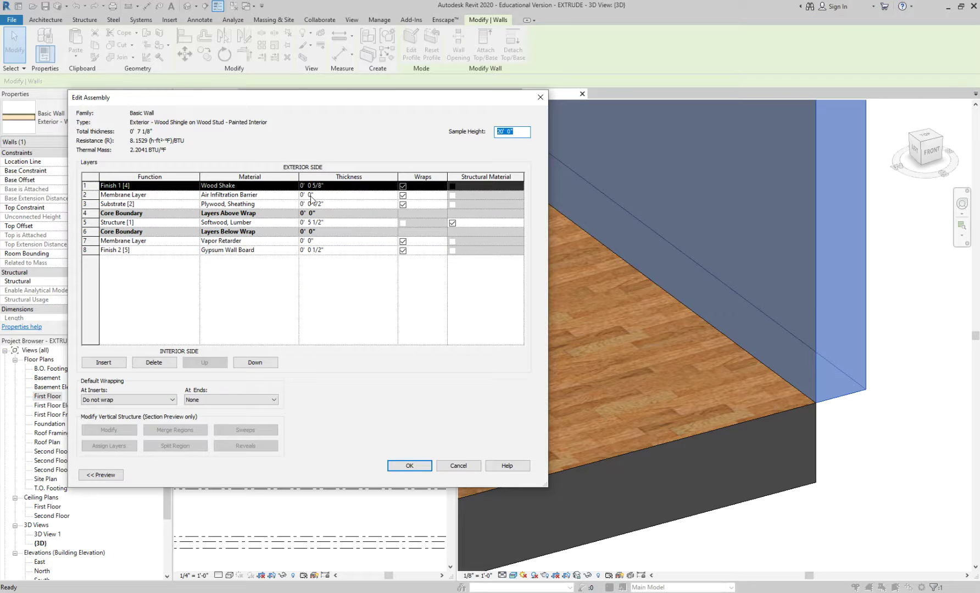
pyautogui.click(277, 251)
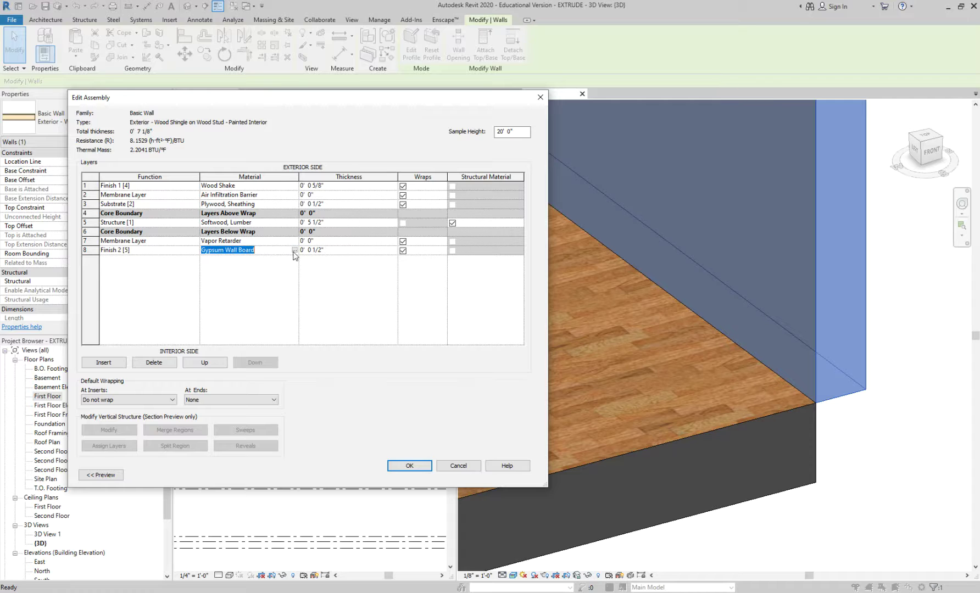
pyautogui.click(294, 251)
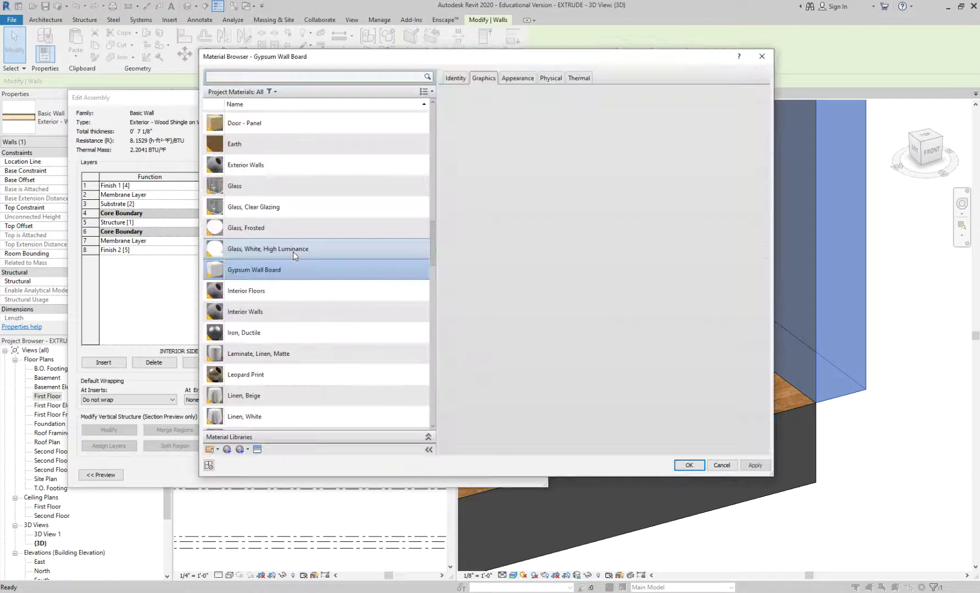
pyautogui.click(295, 373)
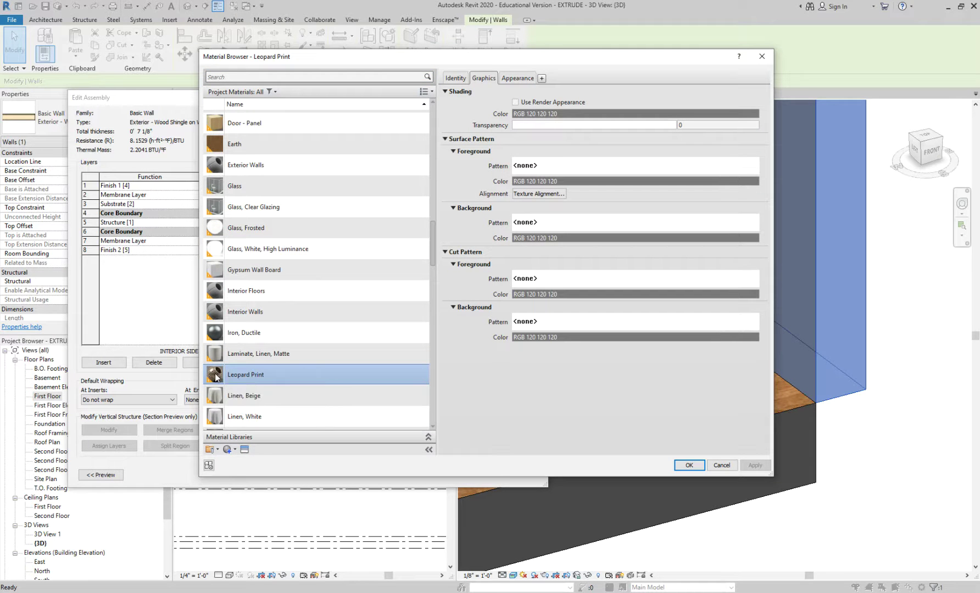
pyautogui.moveTo(428, 57); pyautogui.dragTo(581, 57)
pyautogui.doubleClick(363, 374)
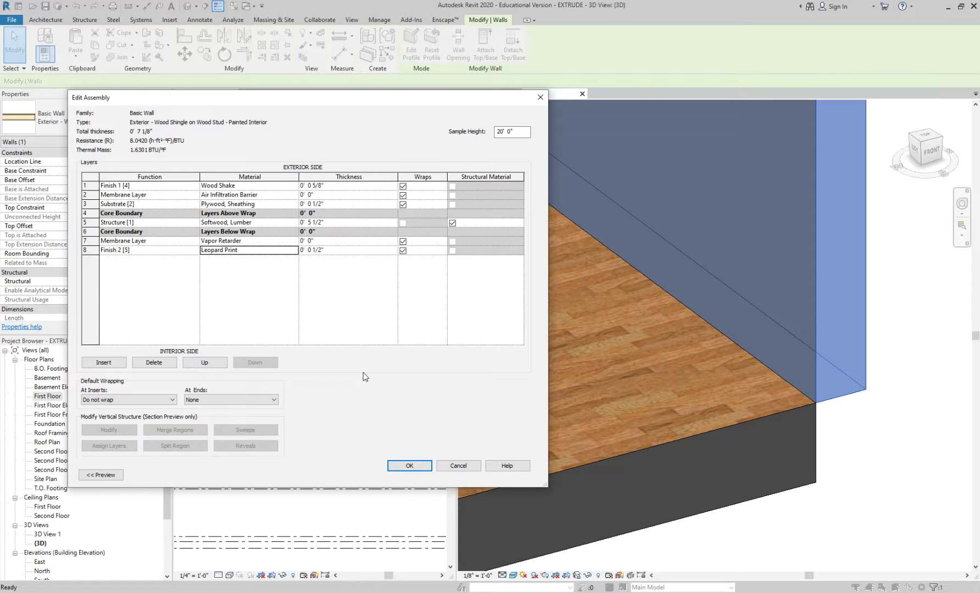
# Review the graphics settings of the Leopard Print material assigned to the interior finish layer
pyautogui.click(269, 251)
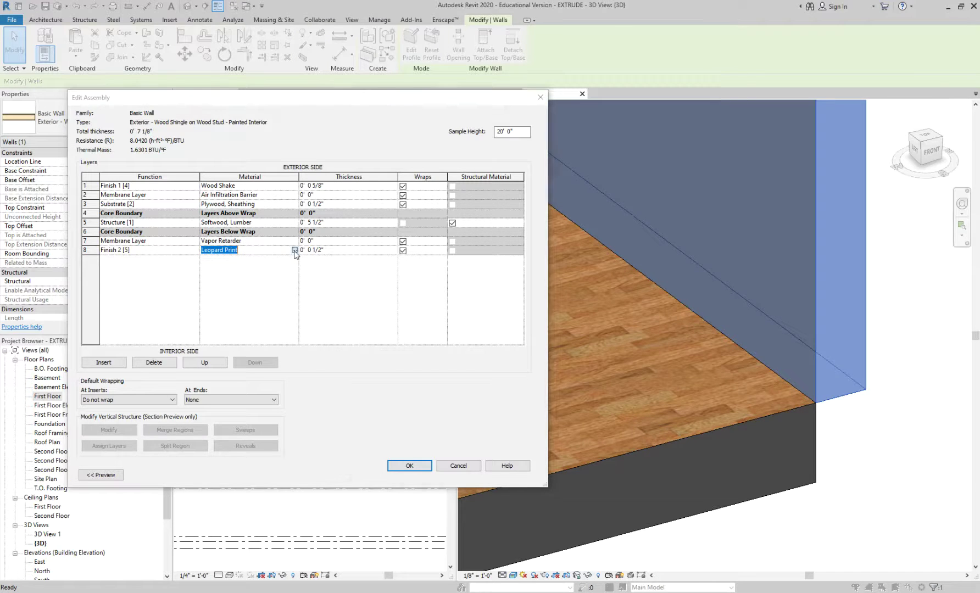
pyautogui.click(294, 251)
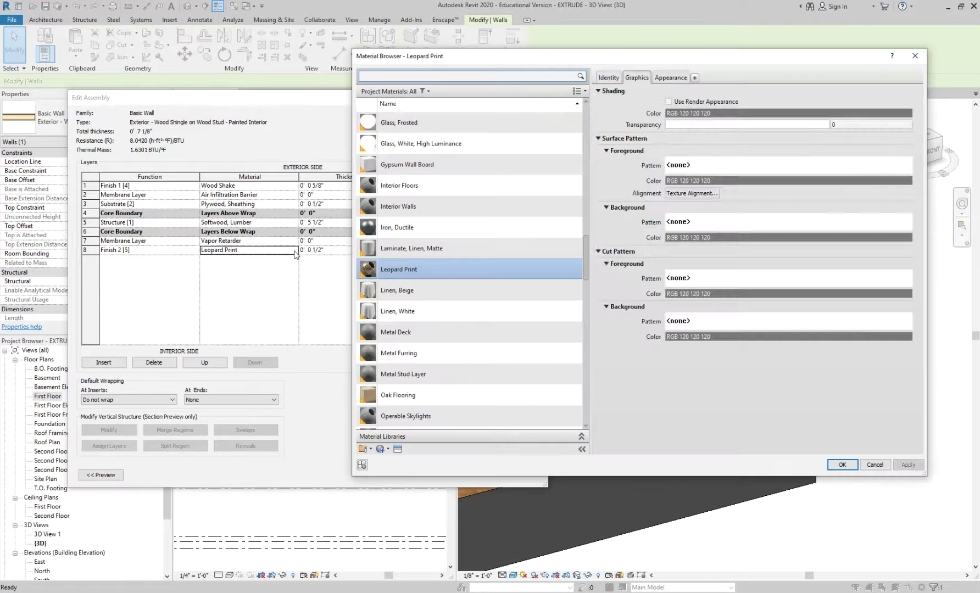
pyautogui.click(419, 269)
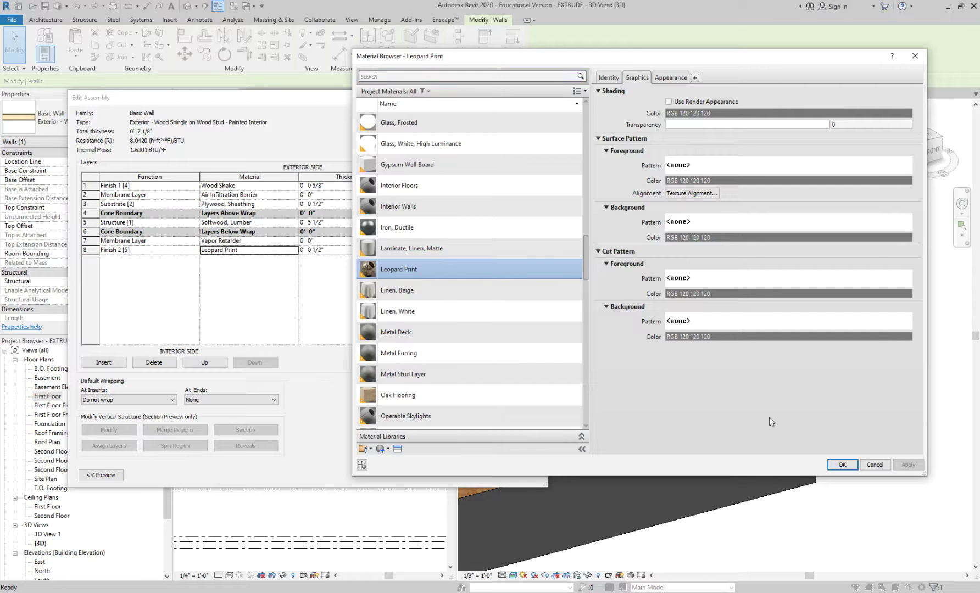
pyautogui.click(842, 465)
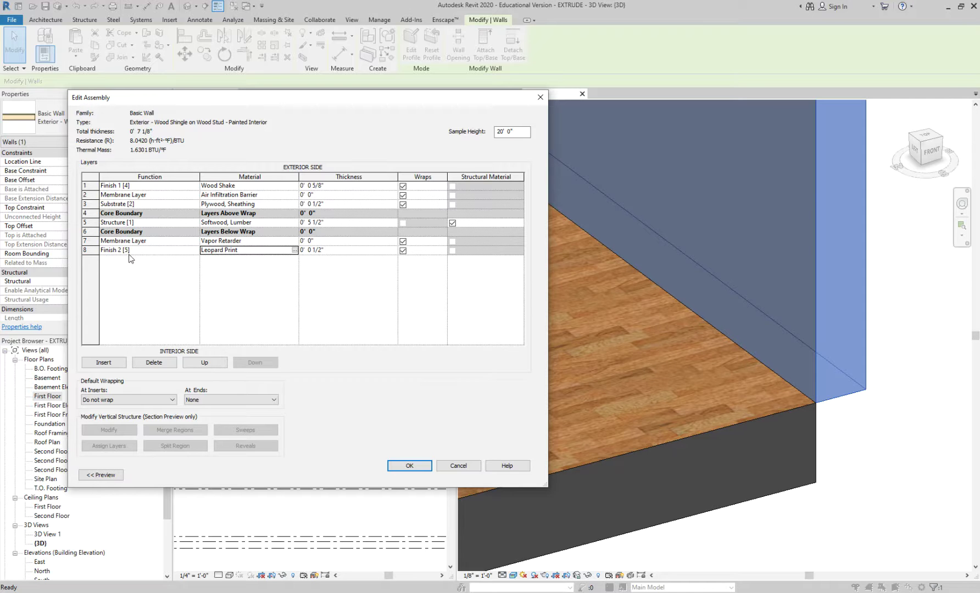
# Duplicate the Gypsum Wall Board material for the interior finish layer and name the copy Gypsum Wall Board - painted
pyautogui.click(275, 251)
pyautogui.click(295, 250)
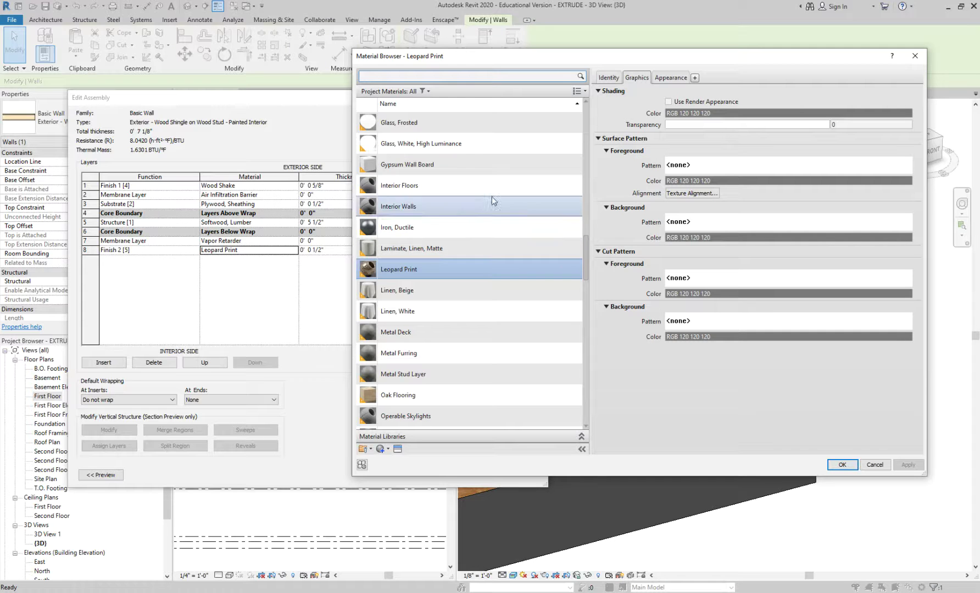
pyautogui.click(476, 172)
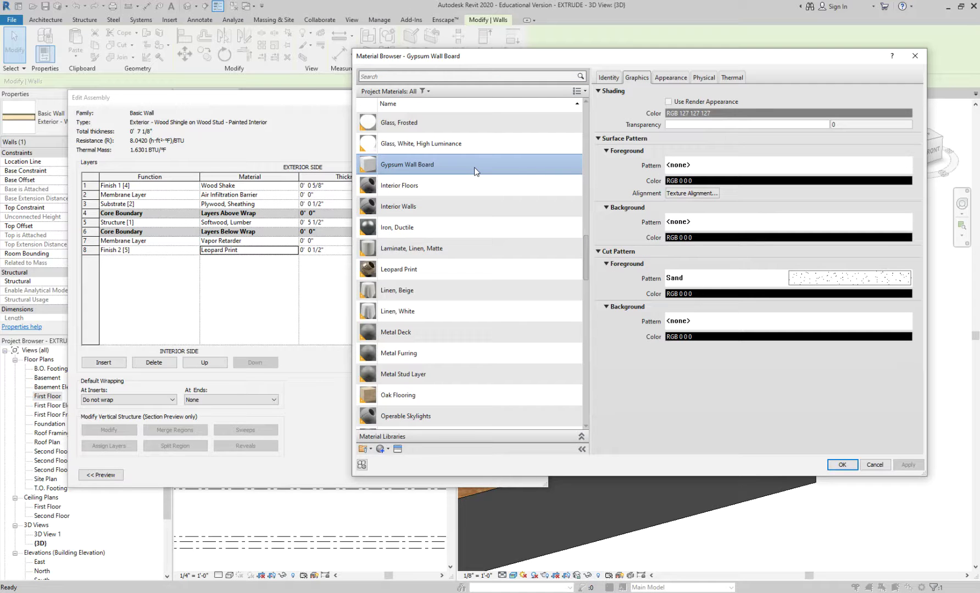
pyautogui.scroll(-1, 385, 418)
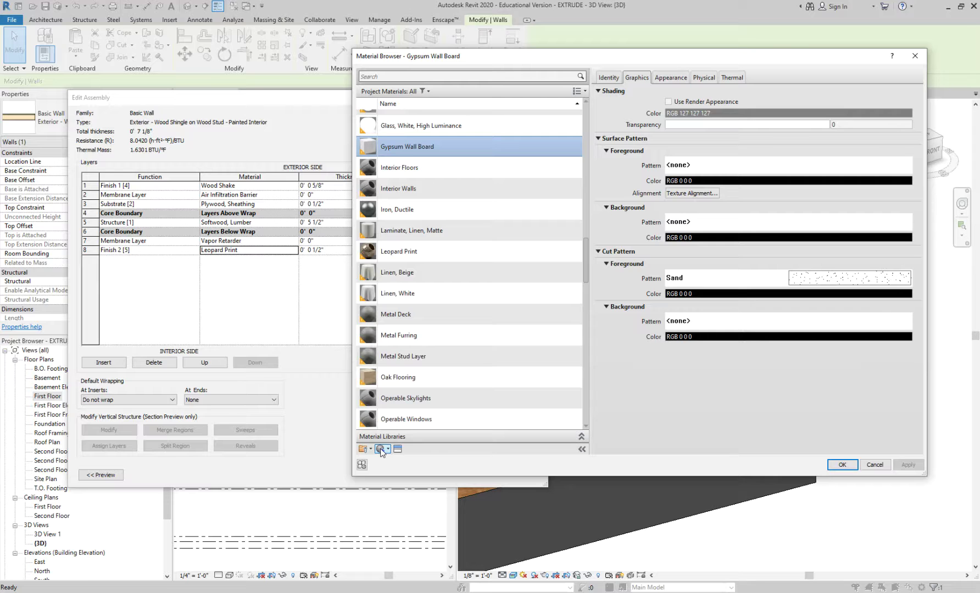
pyautogui.click(387, 449)
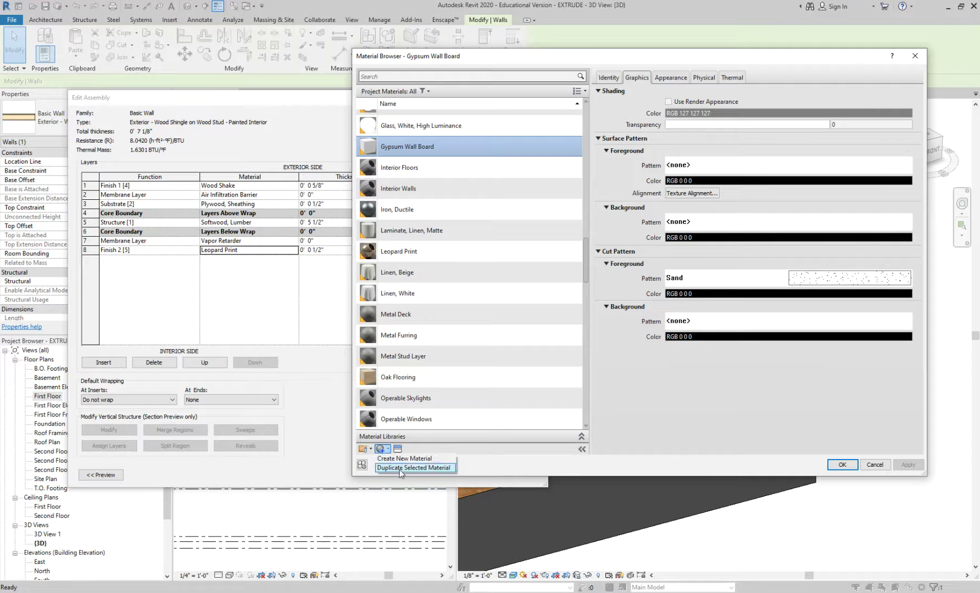
pyautogui.click(400, 469)
pyautogui.click(450, 272)
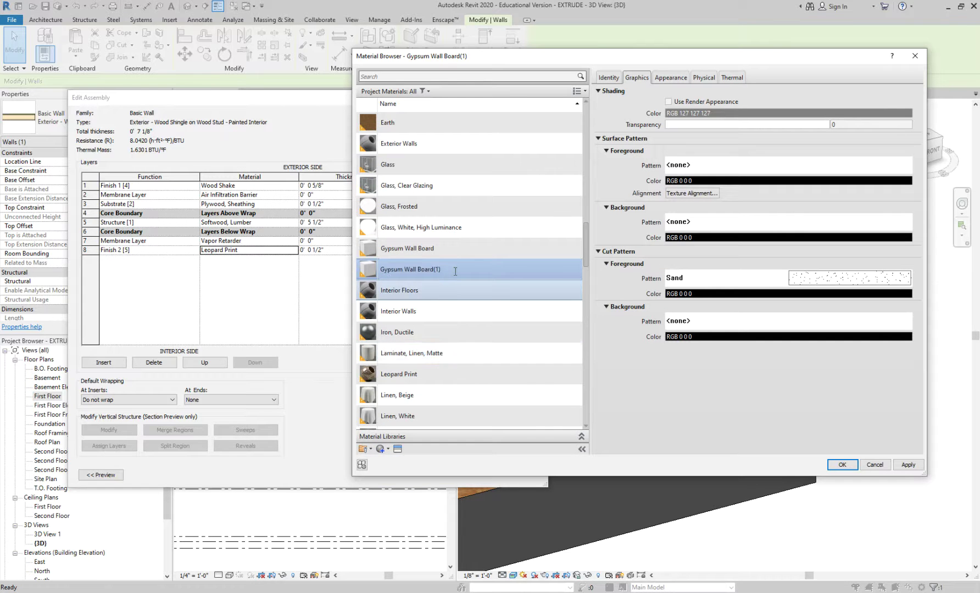
pyautogui.write('- painted')
pyautogui.press('Return')
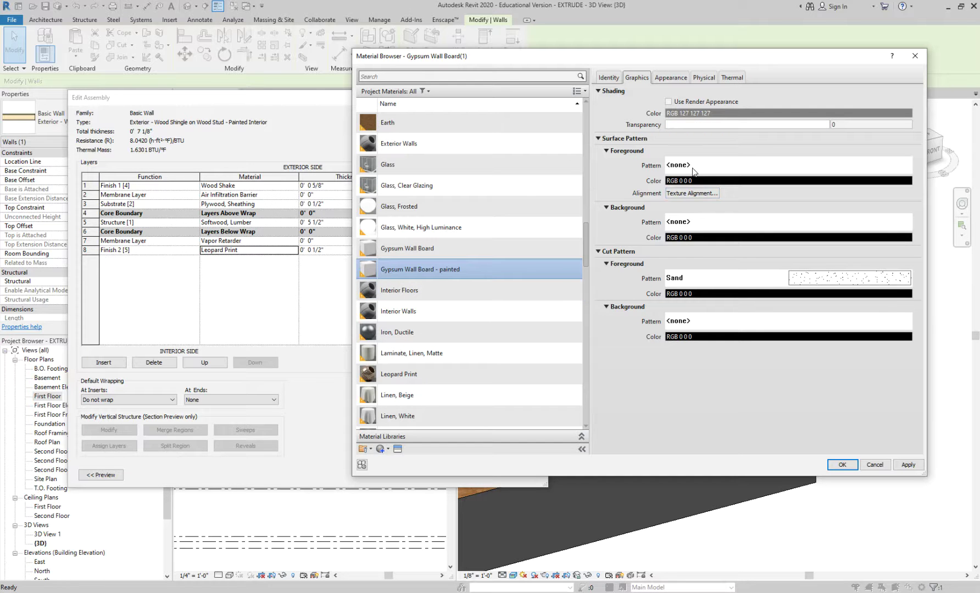
# Set the appearance color of the Gypsum Wall Board - painted material to green, RGB 0 255 64
pyautogui.click(672, 77)
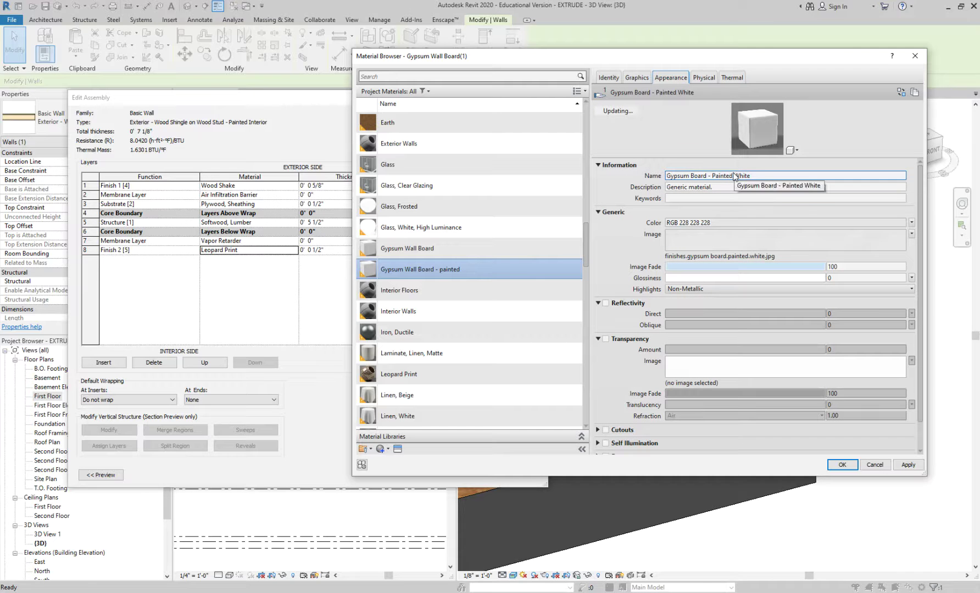
pyautogui.click(684, 223)
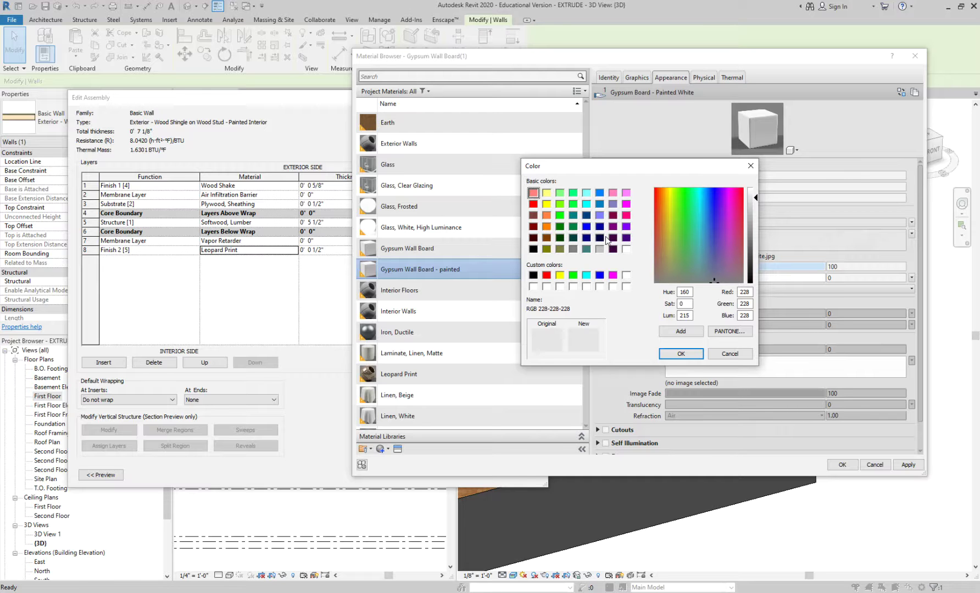
pyautogui.click(573, 203)
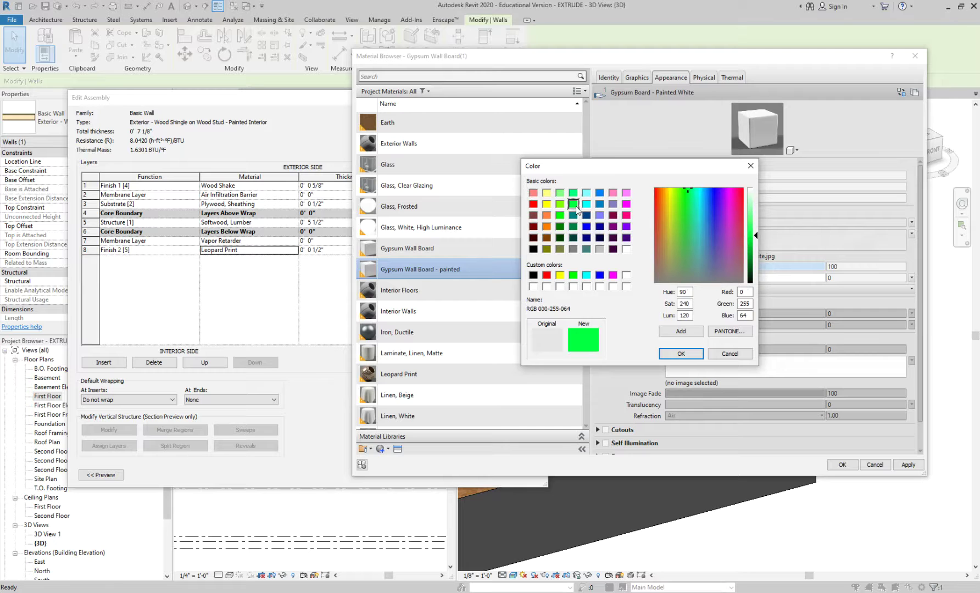
pyautogui.click(680, 353)
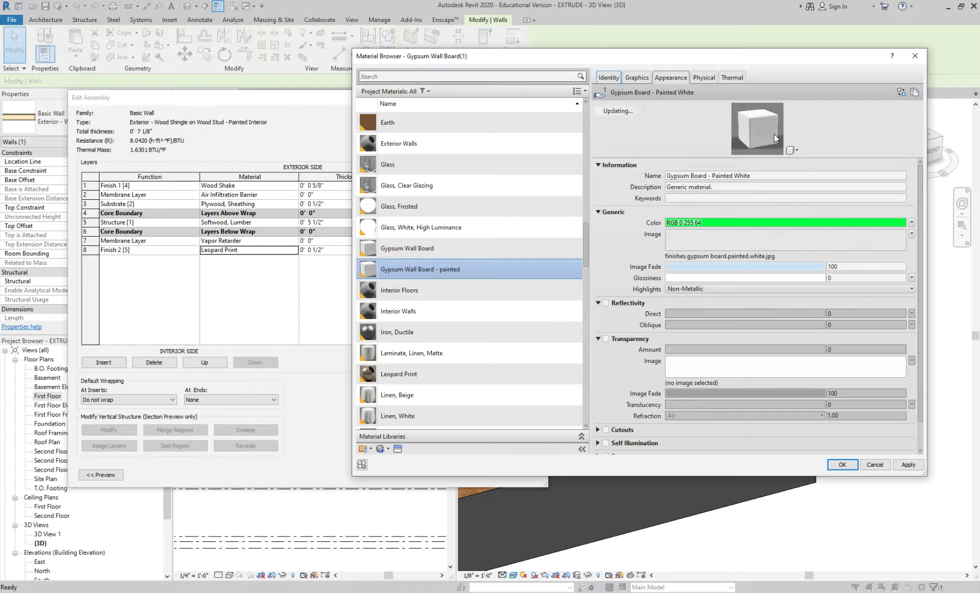
pyautogui.click(735, 198)
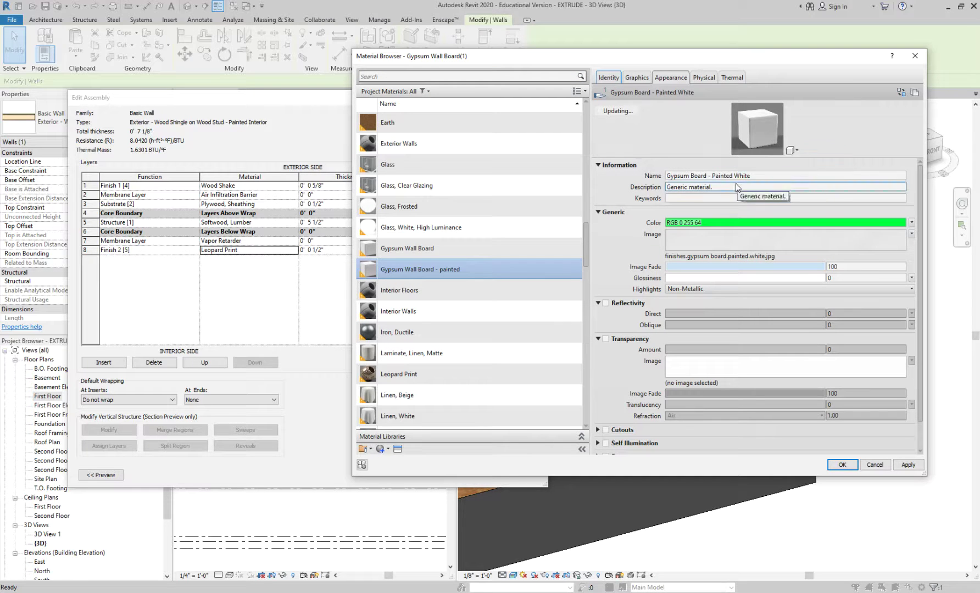
pyautogui.click(645, 81)
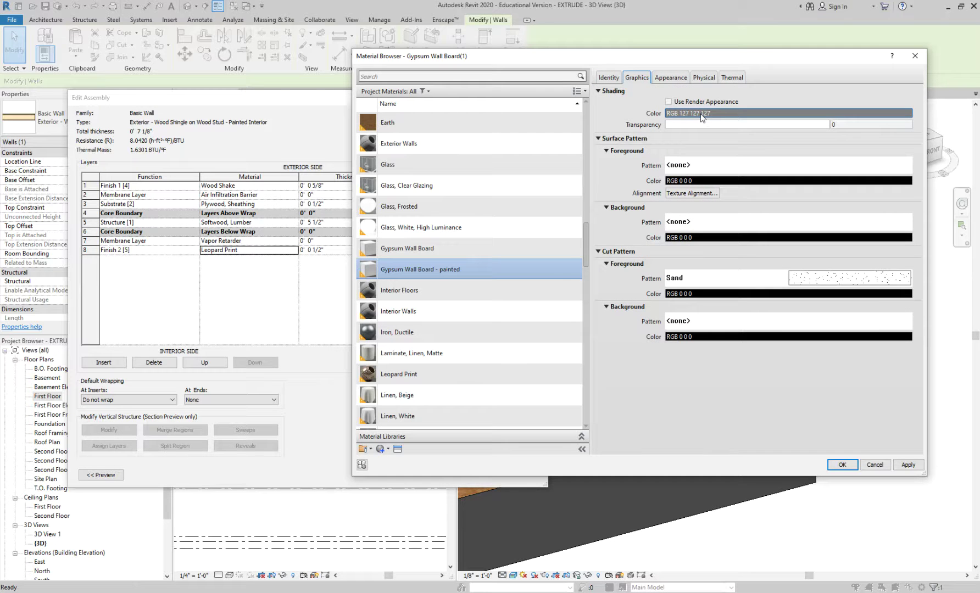
pyautogui.click(703, 115)
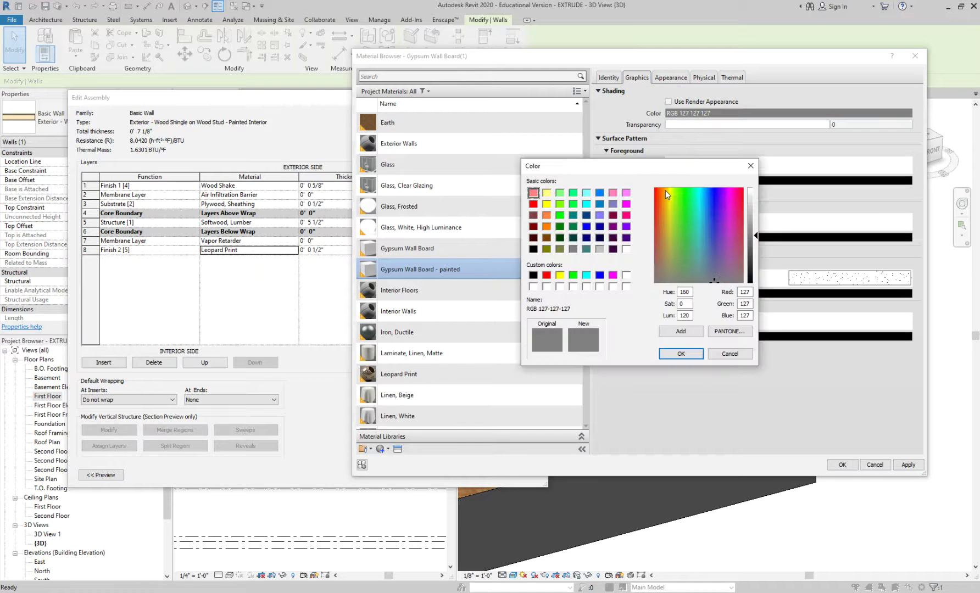
pyautogui.click(730, 353)
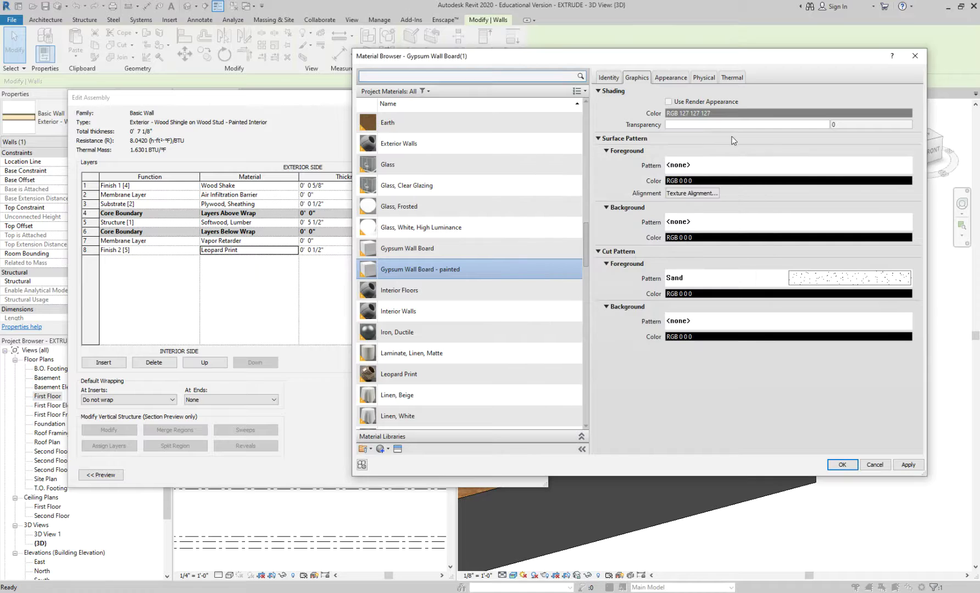
# Examine the appearance settings, image file and texture settings of the Gypsum Wall Board - painted material
pyautogui.click(671, 77)
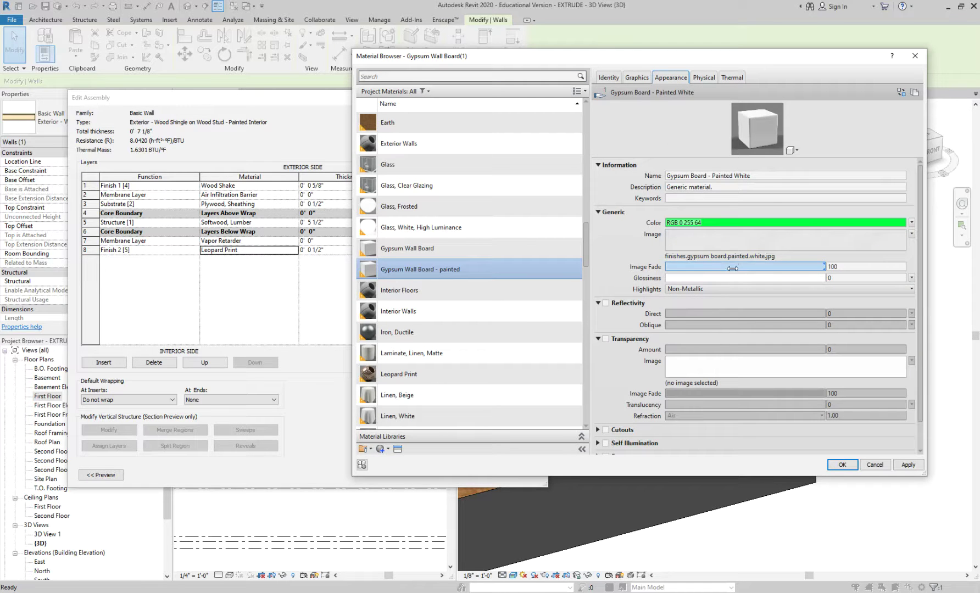
pyautogui.scroll(-1, 722, 372)
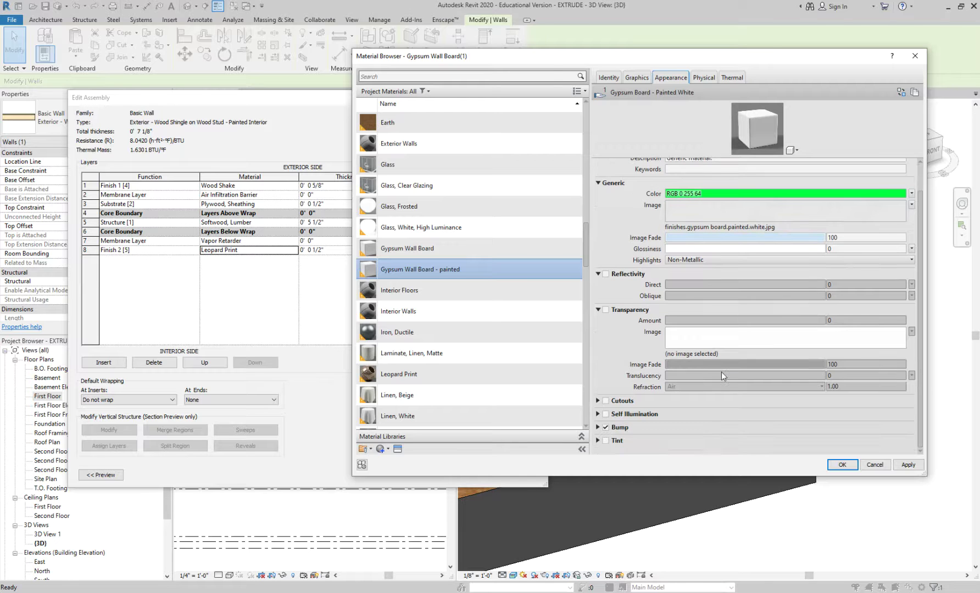
pyautogui.scroll(1, 722, 341)
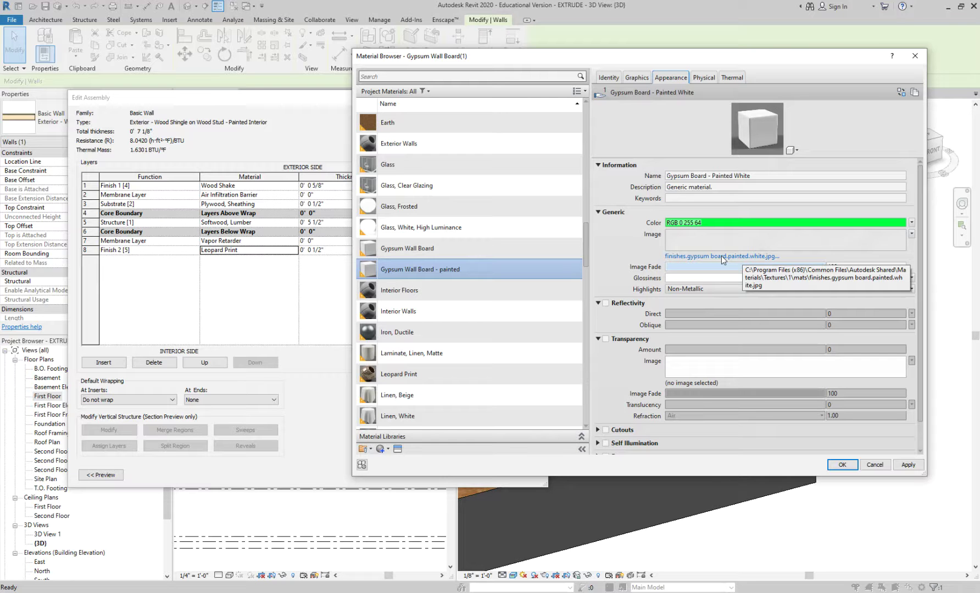
pyautogui.click(762, 259)
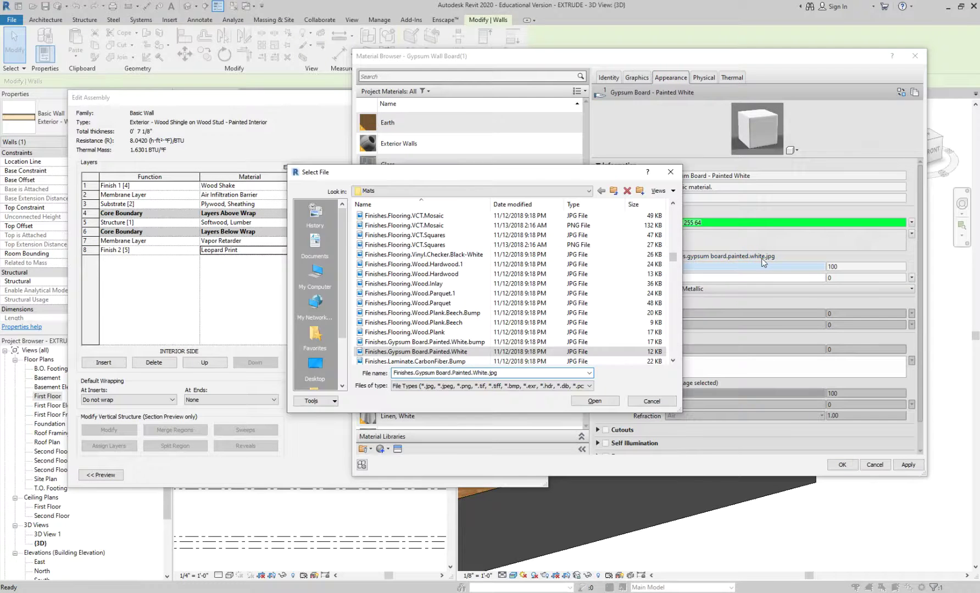
pyautogui.click(451, 342)
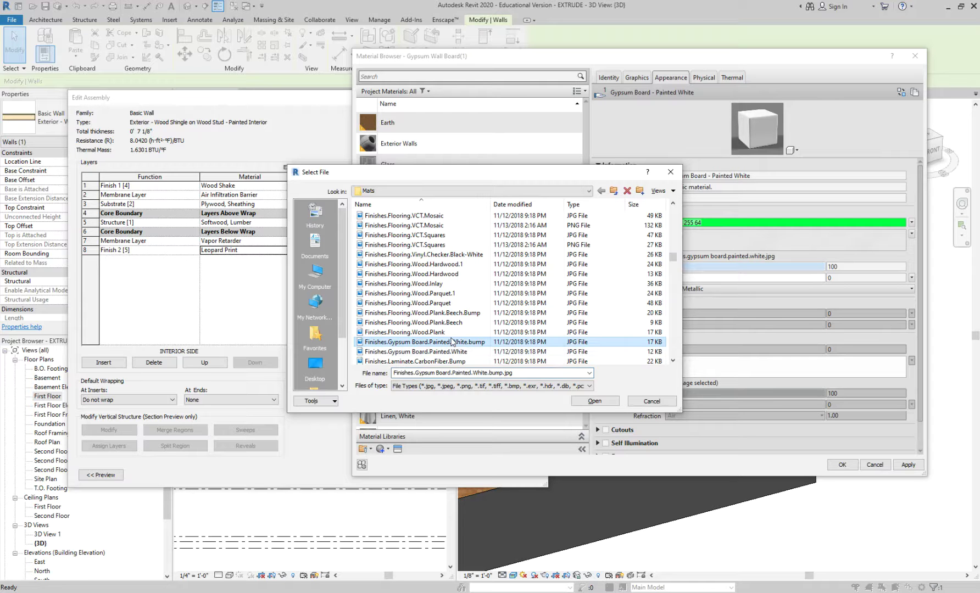
pyautogui.click(451, 352)
pyautogui.click(652, 401)
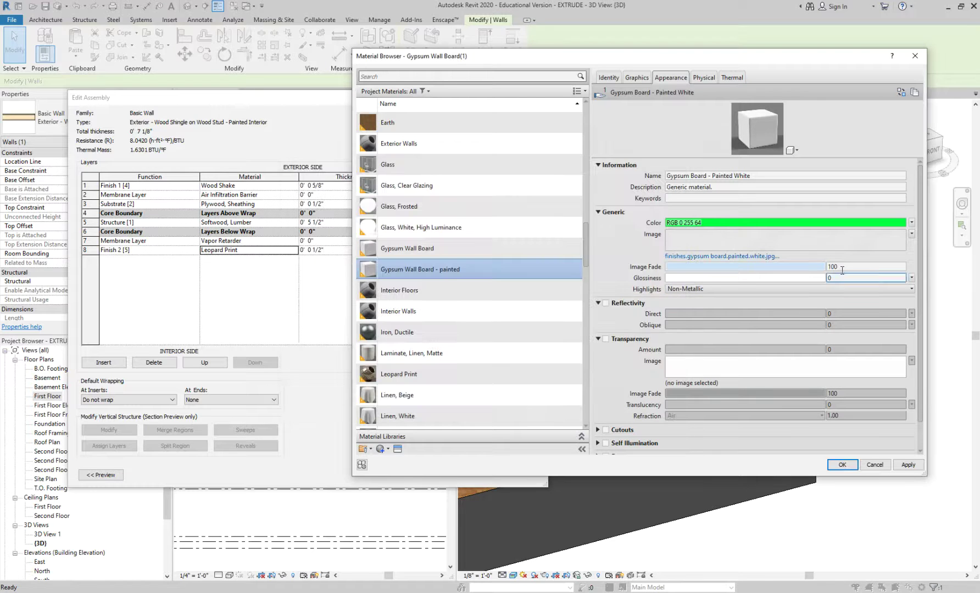
pyautogui.click(786, 254)
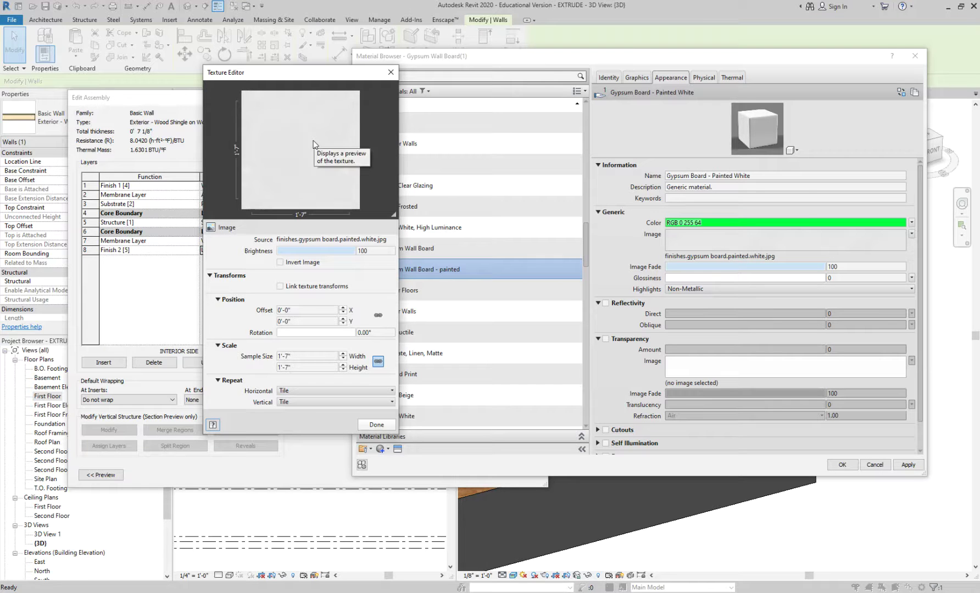
pyautogui.click(391, 72)
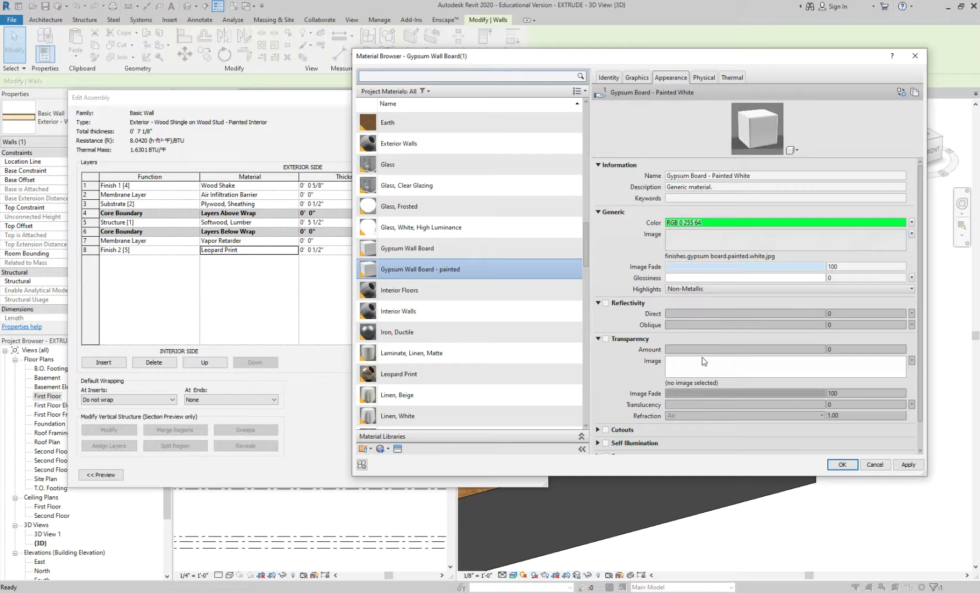
# Apply the painted gypsum board changes and confirm the Painted Interior wall type with Leopard Print on its interior Finish 2 [5] layer
pyautogui.scroll(-1, 692, 321)
pyautogui.click(907, 466)
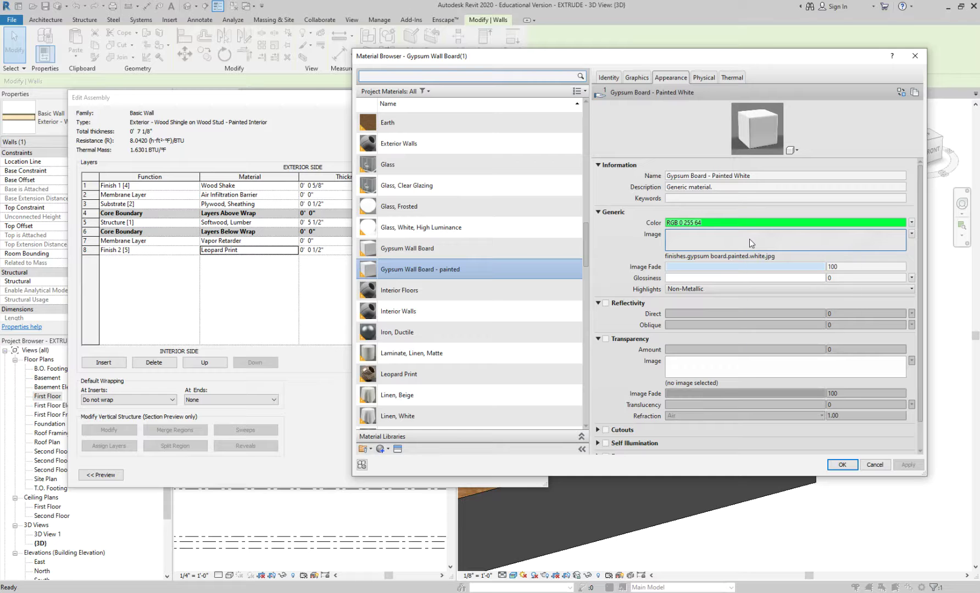
pyautogui.moveTo(750, 239)
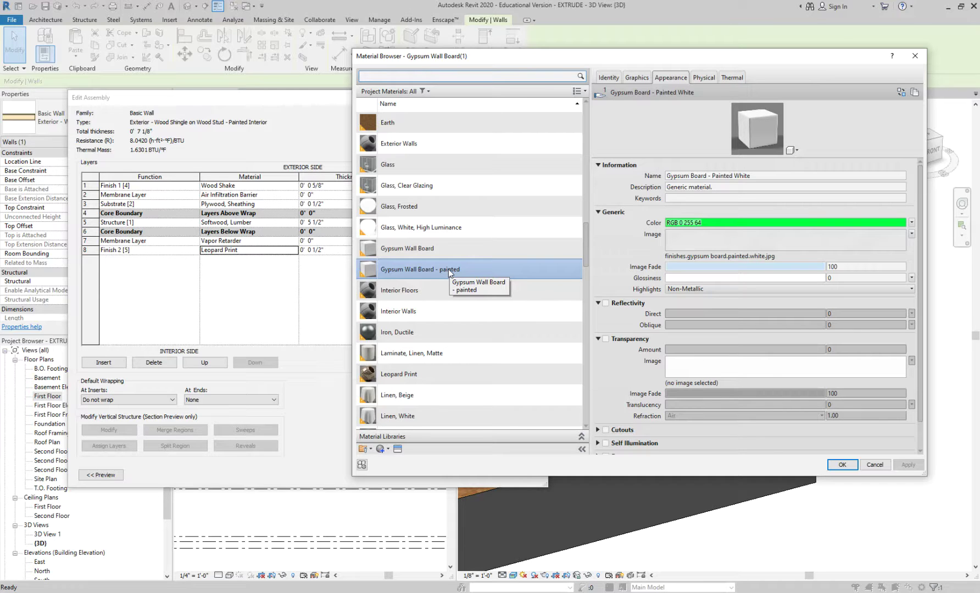
pyautogui.click(461, 370)
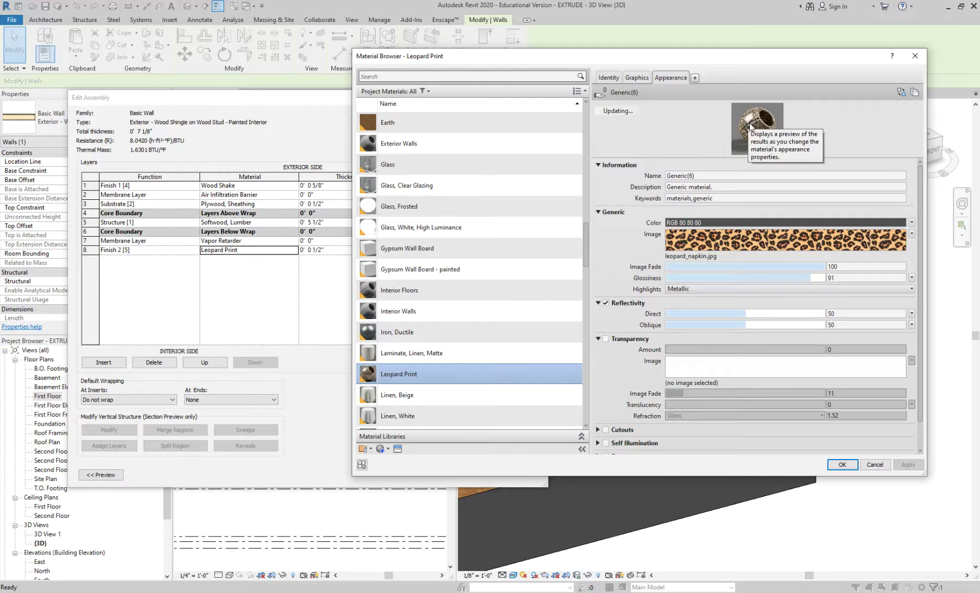
pyautogui.click(842, 465)
pyautogui.click(409, 465)
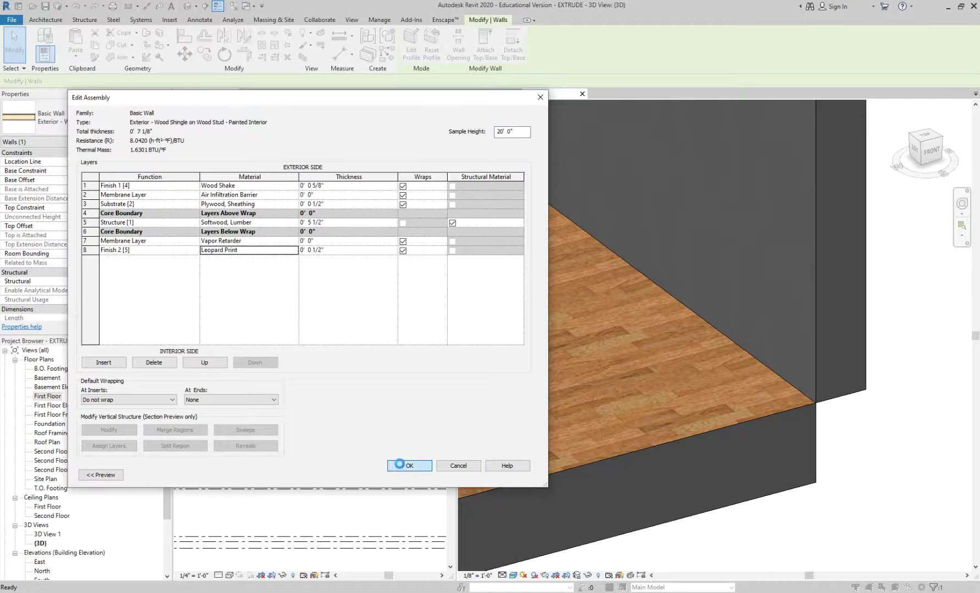
pyautogui.click(428, 475)
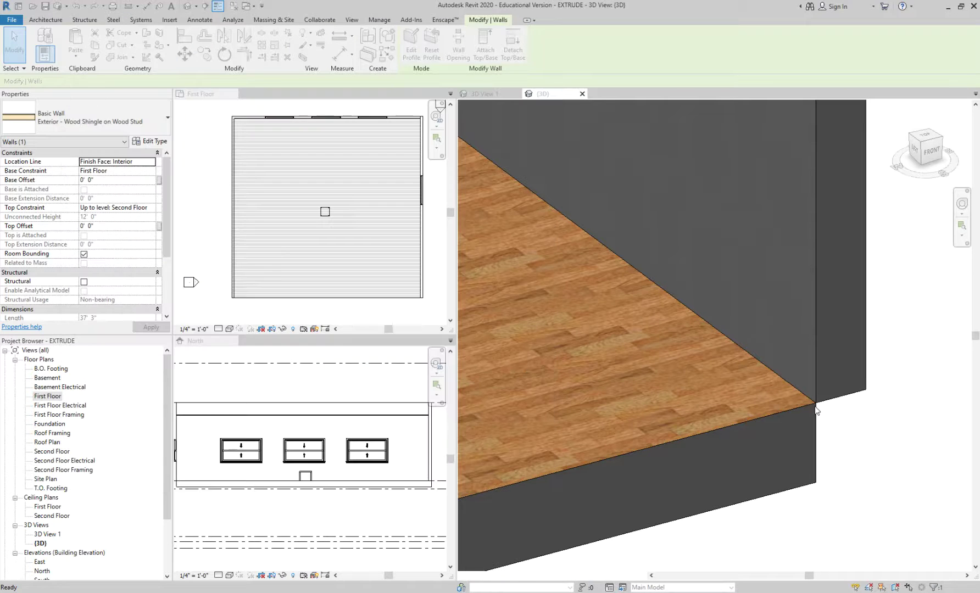
pyautogui.click(841, 437)
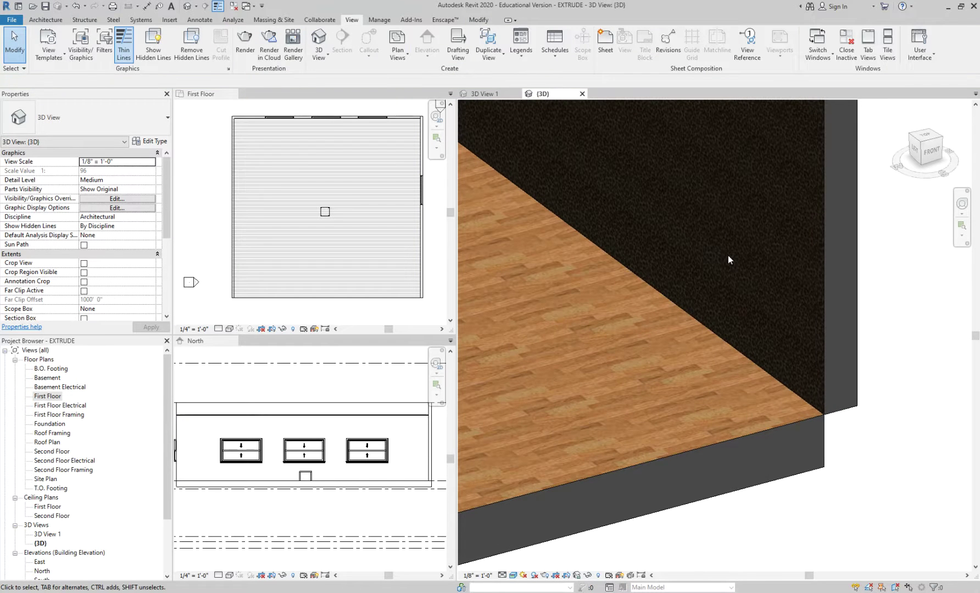
# Open the interior perspective 3D View 1 and render it at Draft quality
pyautogui.scroll(-4, 713, 289)
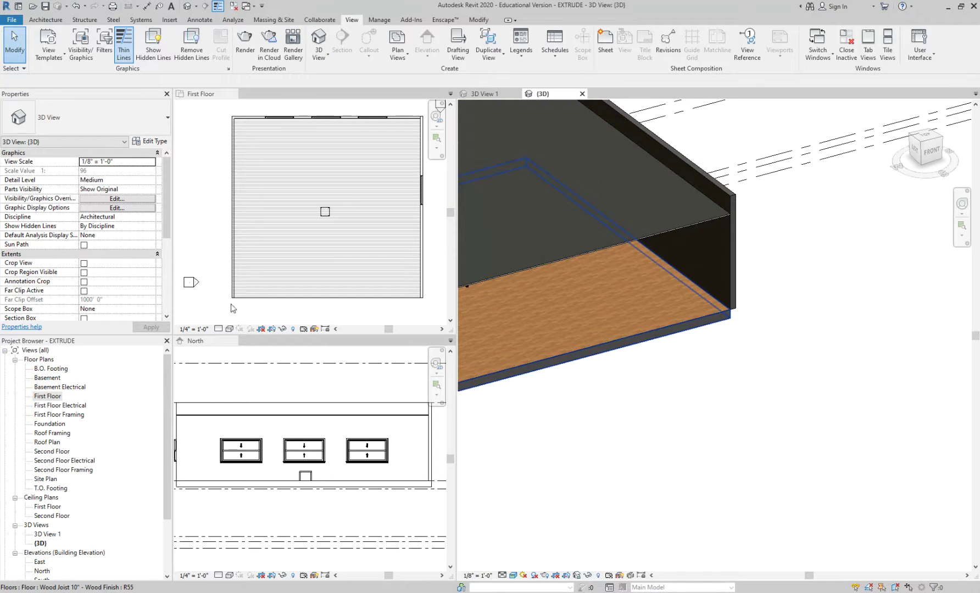
pyautogui.doubleClick(49, 534)
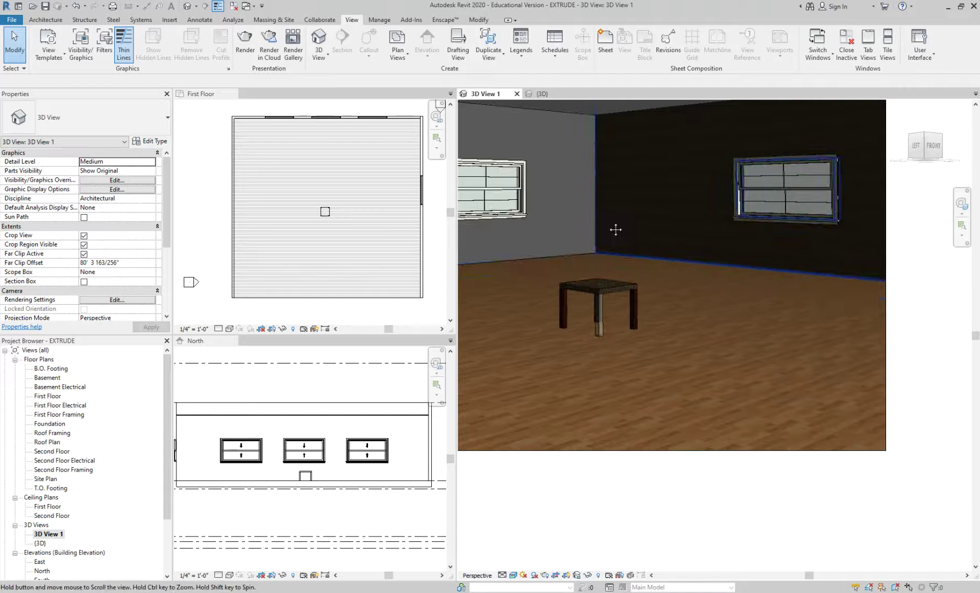
pyautogui.scroll(3, 685, 300)
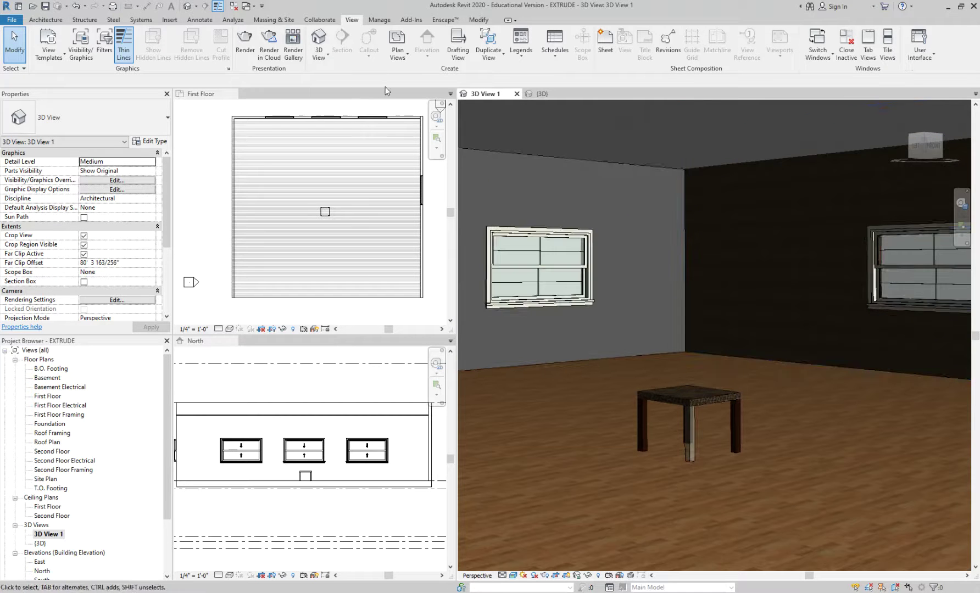
pyautogui.click(245, 43)
pyautogui.click(262, 116)
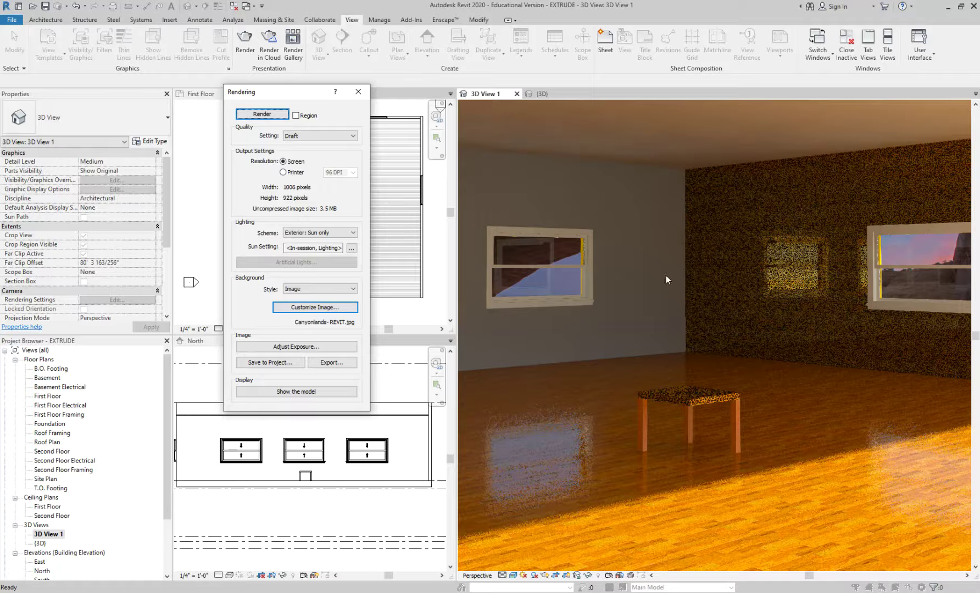
# Try to render 3D View 1 at High quality, stopping the rendering before it finishes and returning to the model
pyautogui.click(351, 135)
pyautogui.click(330, 164)
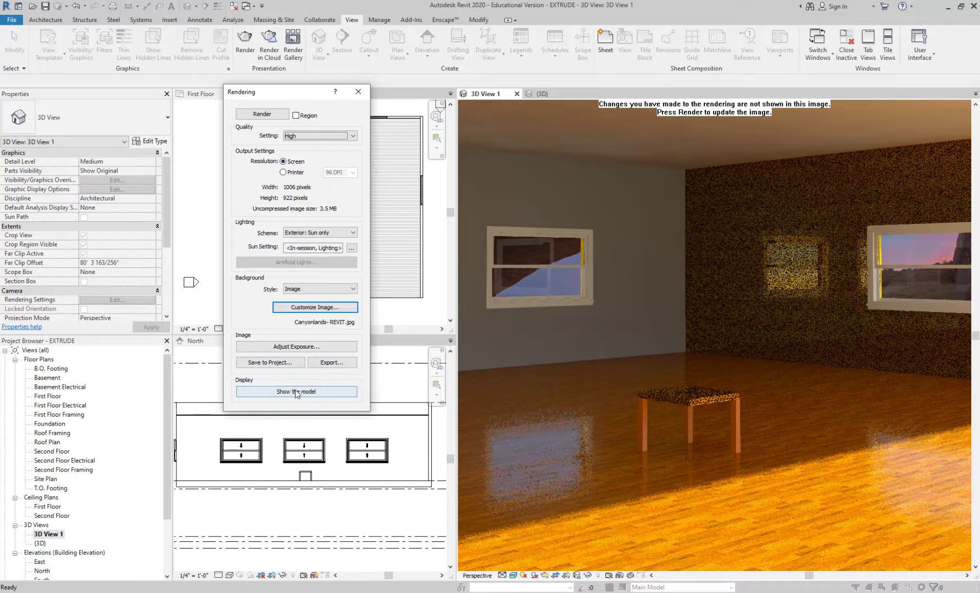
pyautogui.click(262, 117)
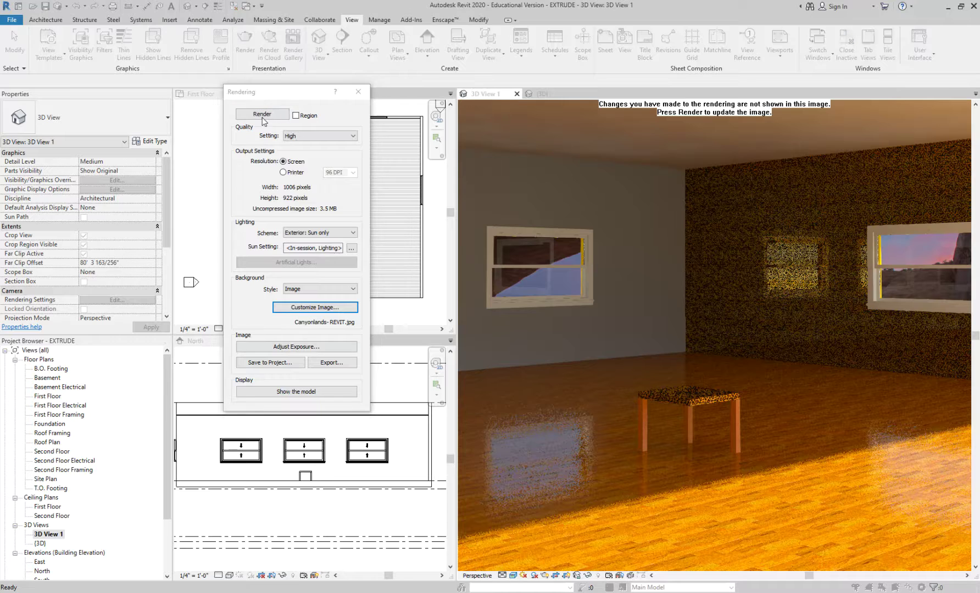
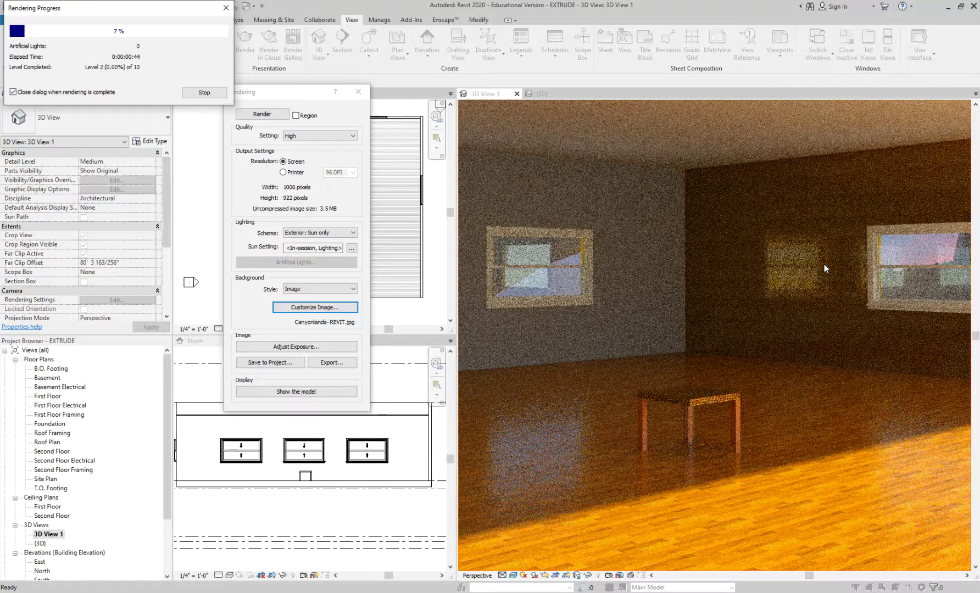
pyautogui.click(204, 93)
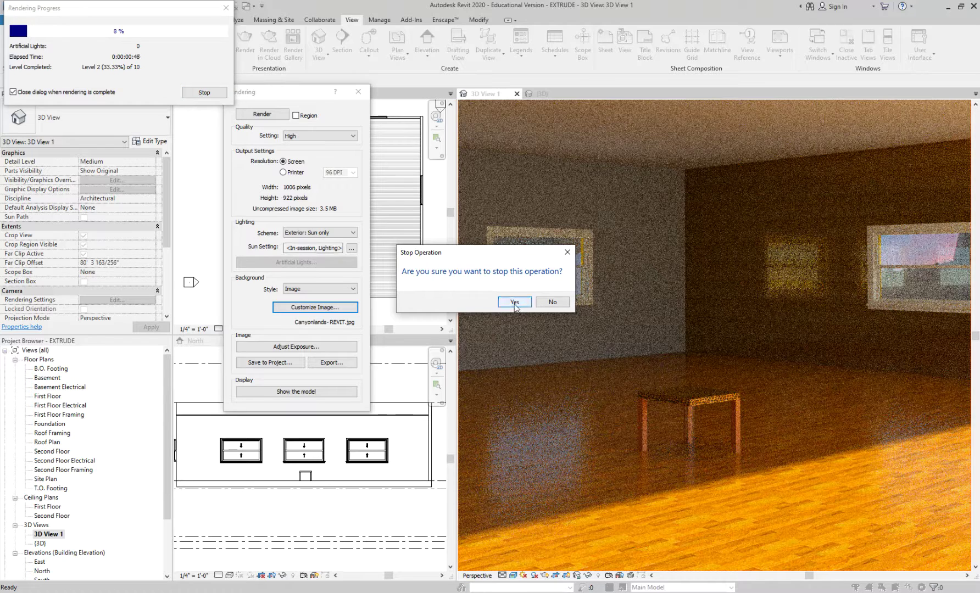
pyautogui.click(515, 303)
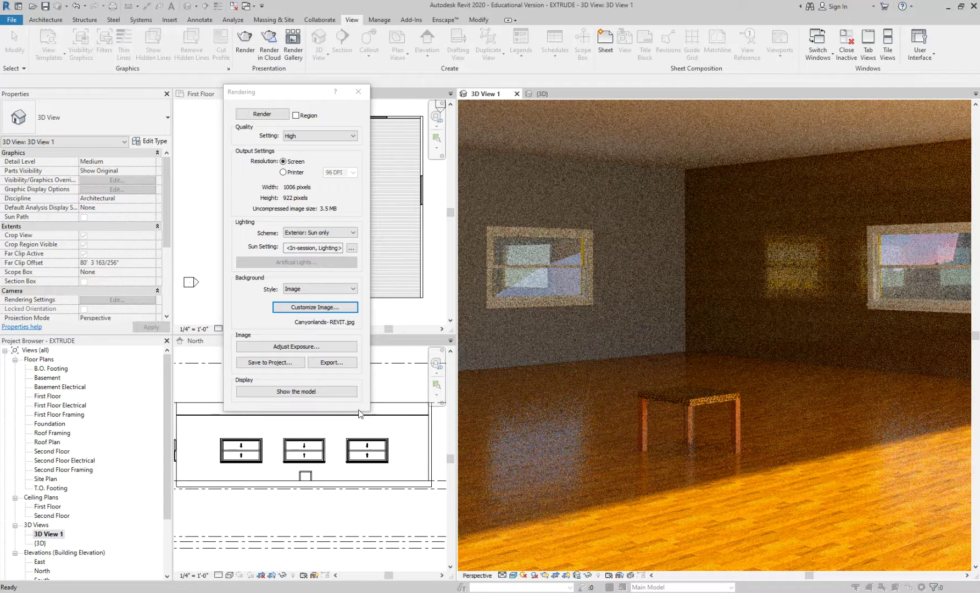
pyautogui.click(360, 91)
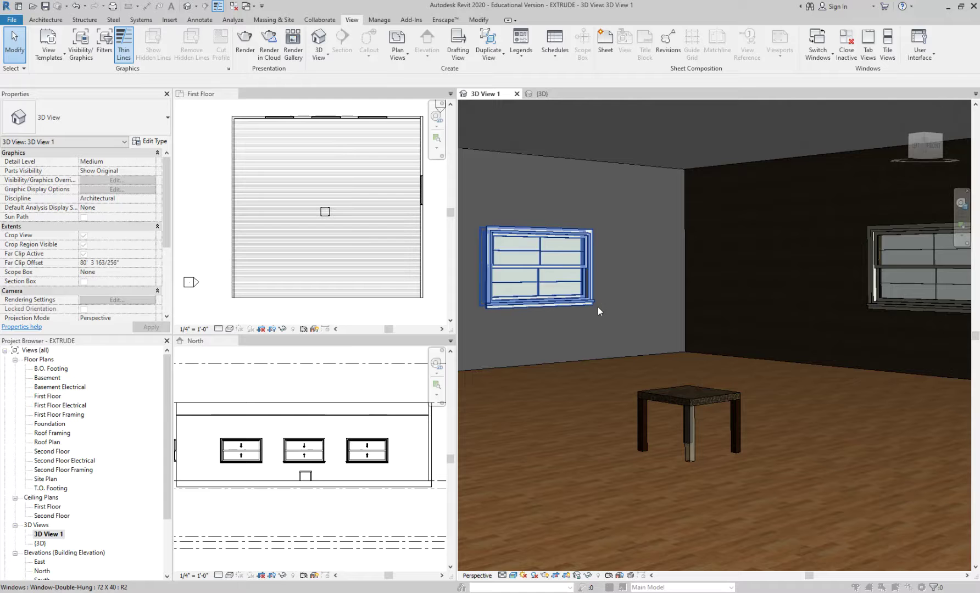
# Examine the dark wall type's layer structure and the Leopard Print material of its interior finish, discarding any changes
pyautogui.click(732, 352)
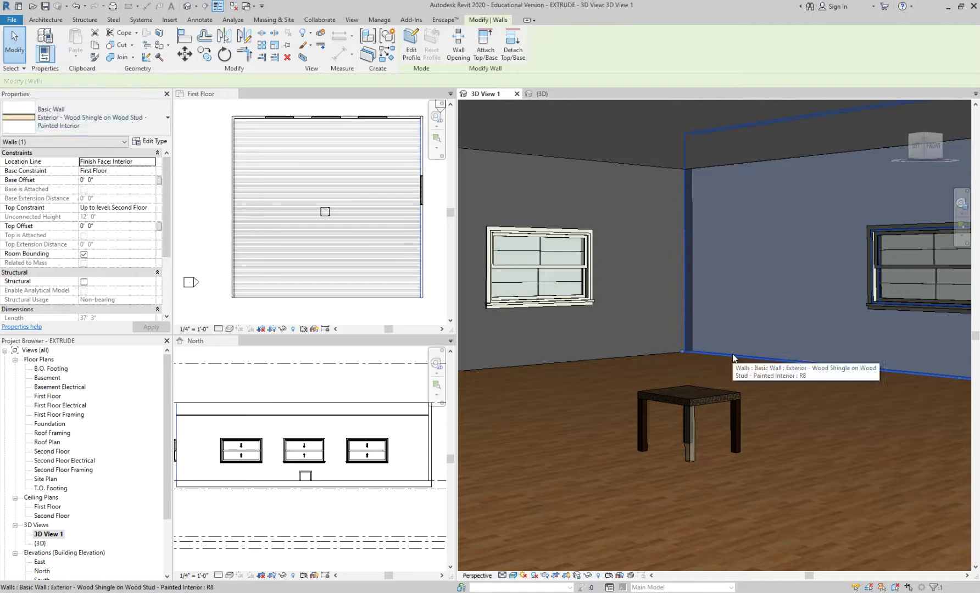
pyautogui.click(152, 143)
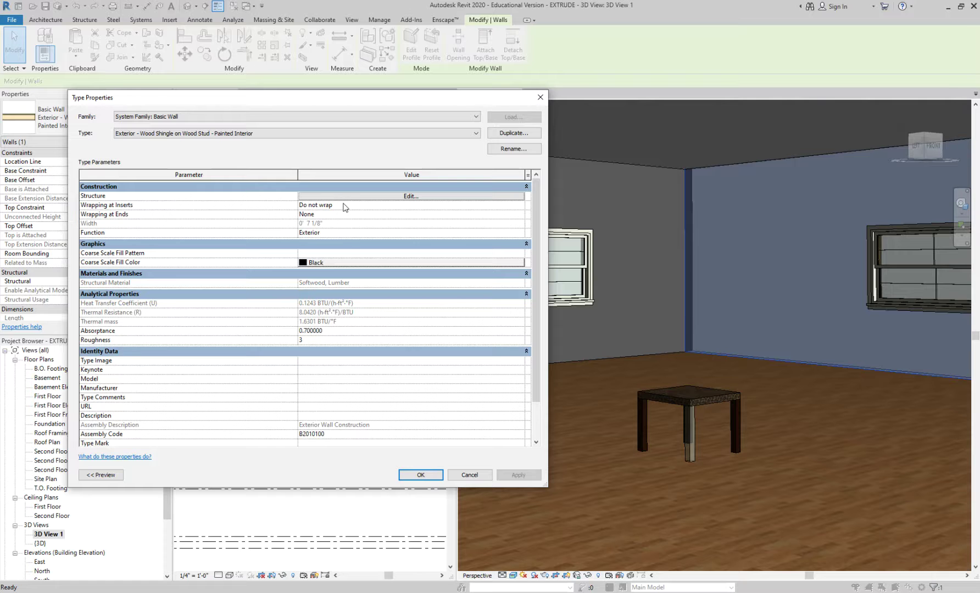
pyautogui.click(357, 197)
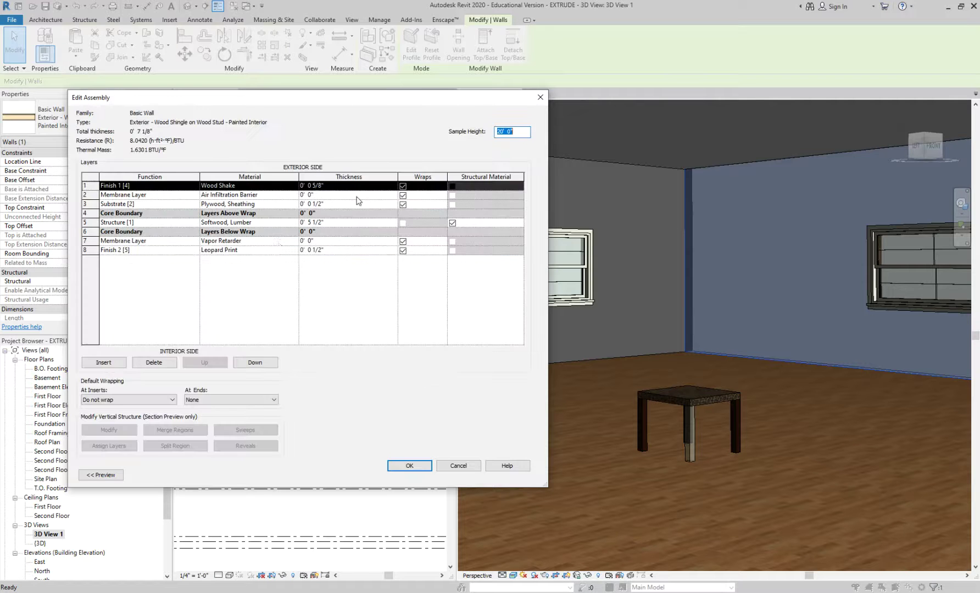
pyautogui.click(276, 249)
pyautogui.click(295, 250)
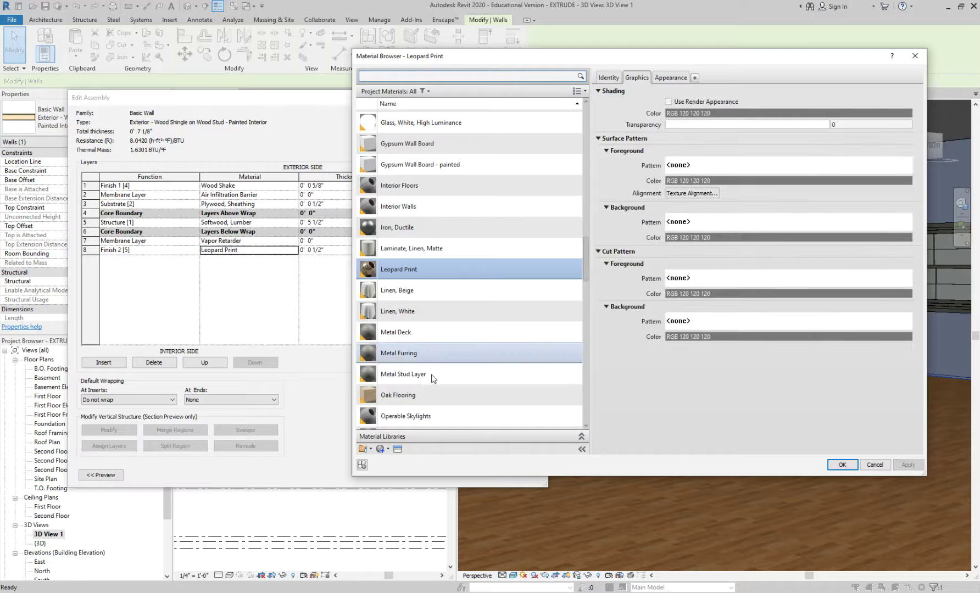
pyautogui.scroll(-1, 435, 378)
pyautogui.click(385, 449)
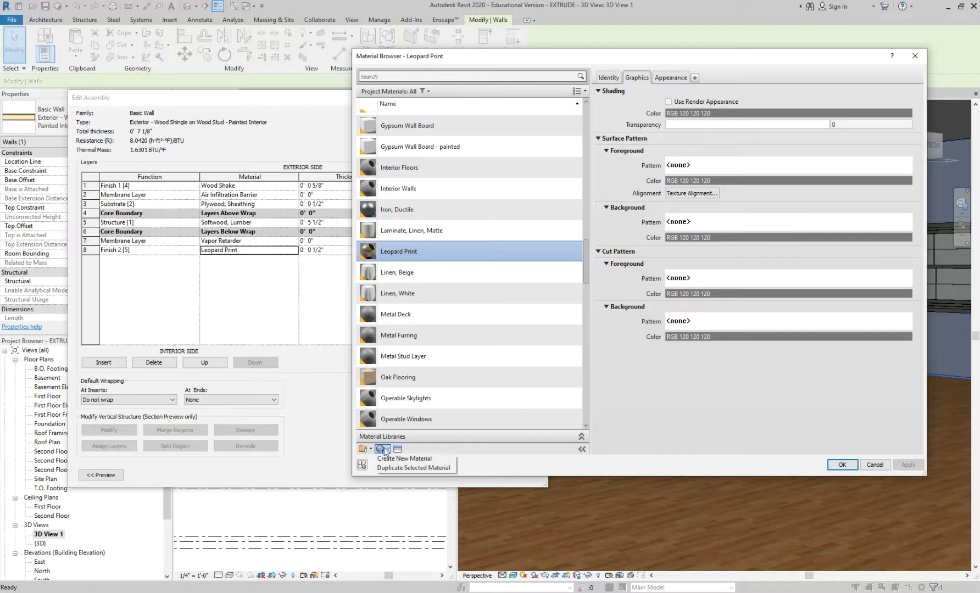
pyautogui.click(875, 467)
pyautogui.click(252, 251)
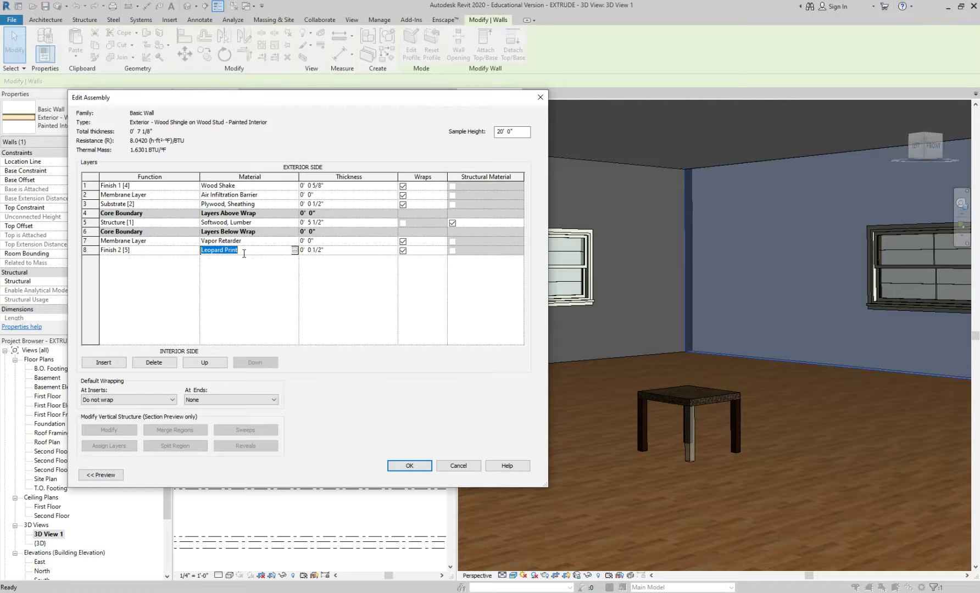
pyautogui.click(453, 466)
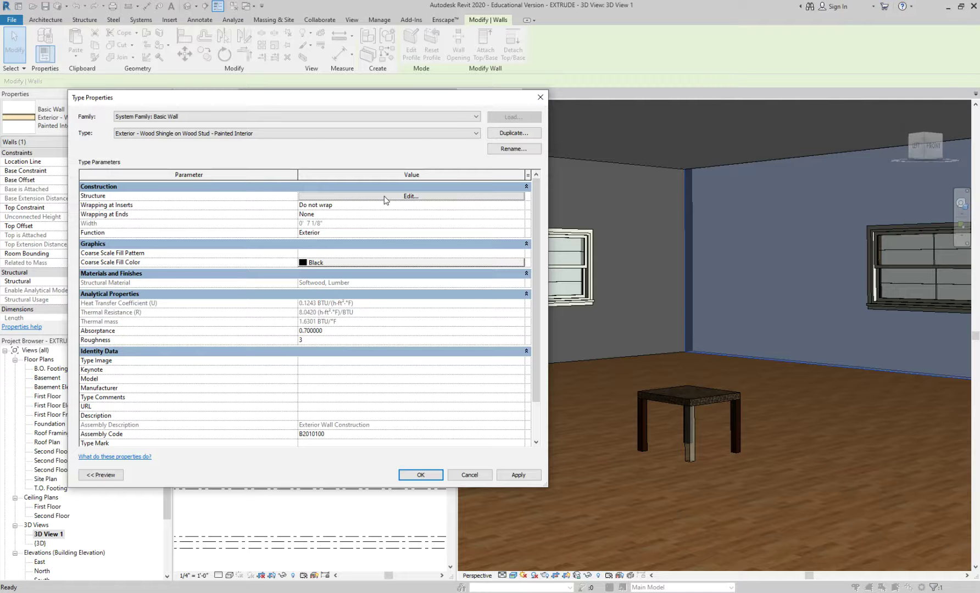
pyautogui.click(484, 474)
pyautogui.press('Escape')
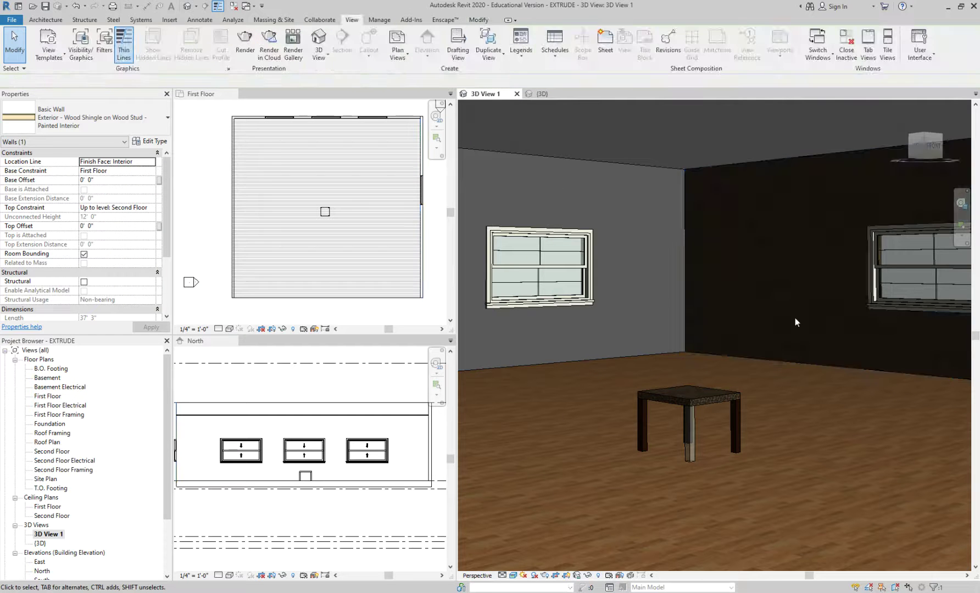
# Open the material selection for the interior Finish 2 [5] layer of the dark wall's Painted Interior type
pyautogui.click(752, 353)
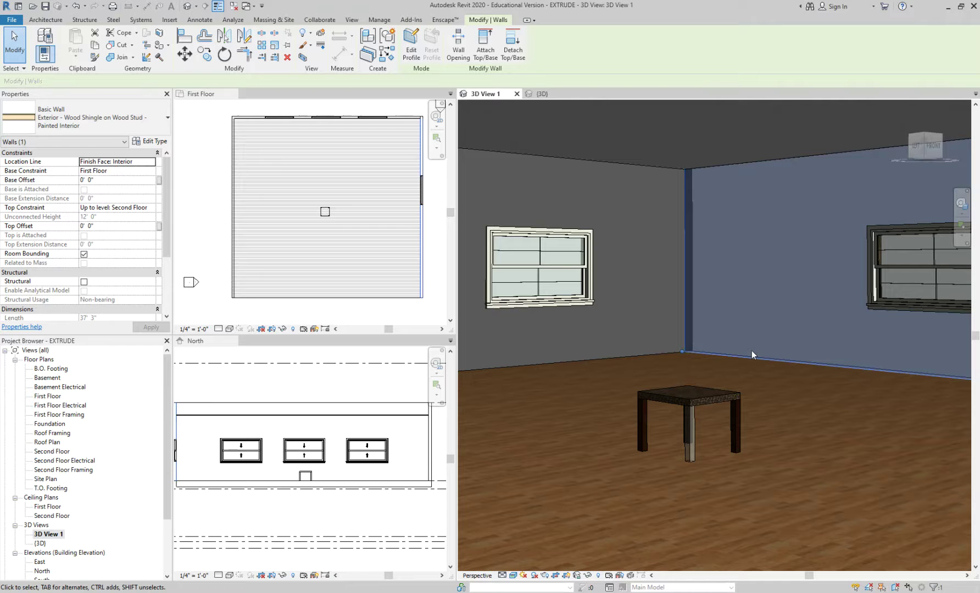
pyautogui.click(149, 142)
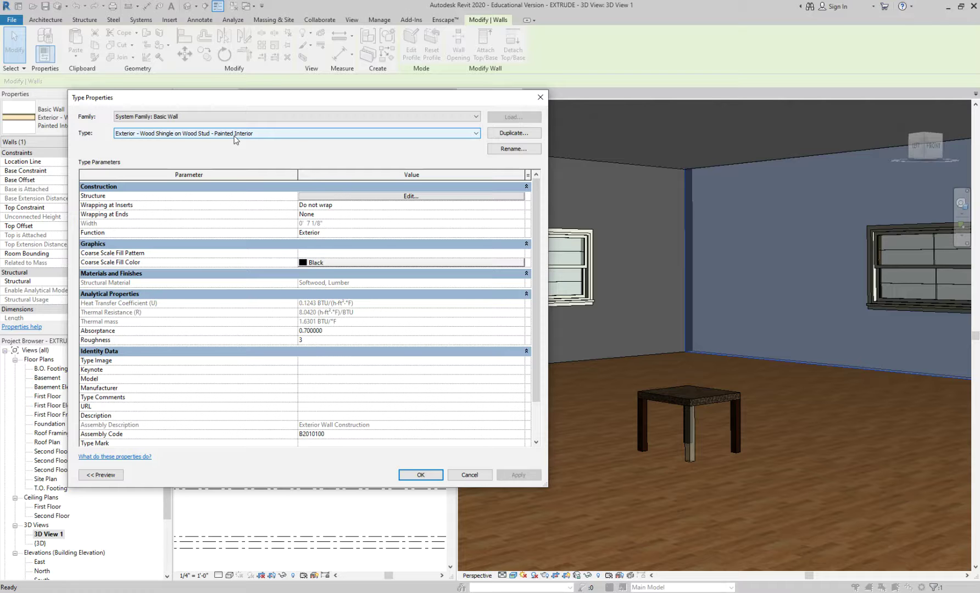
pyautogui.scroll(1, 236, 138)
pyautogui.scroll(-1, 274, 199)
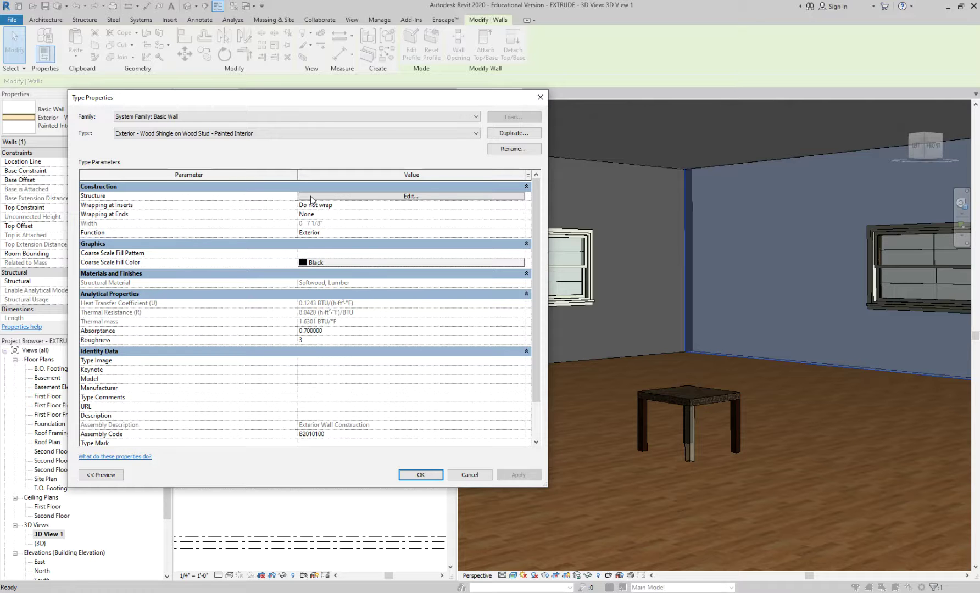
pyautogui.click(311, 198)
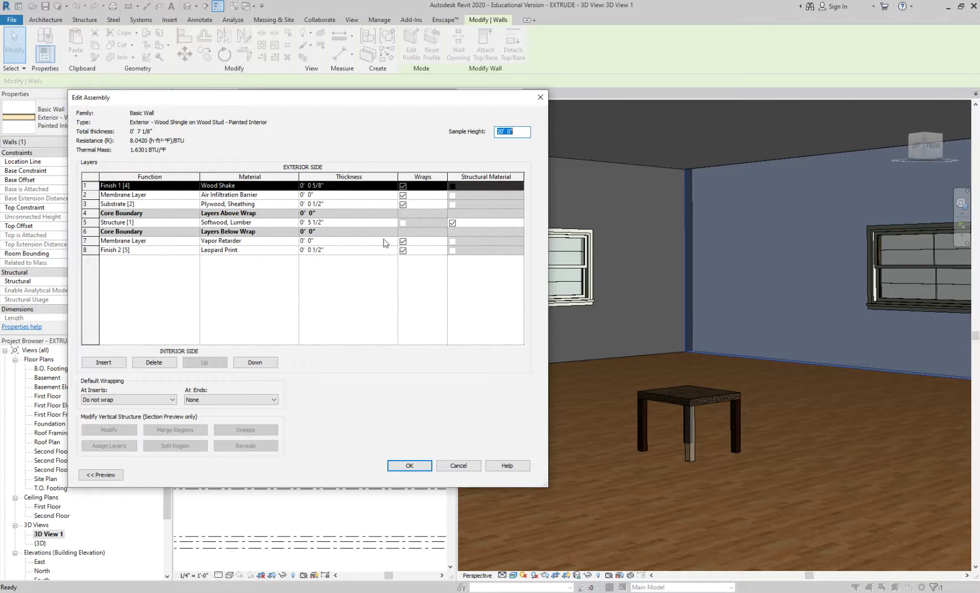
pyautogui.click(247, 251)
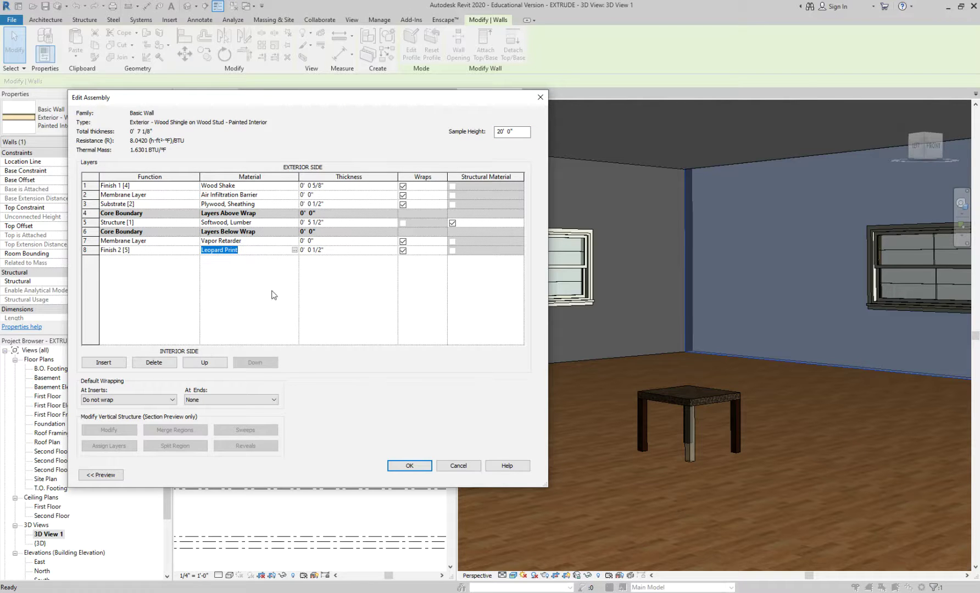
pyautogui.click(294, 250)
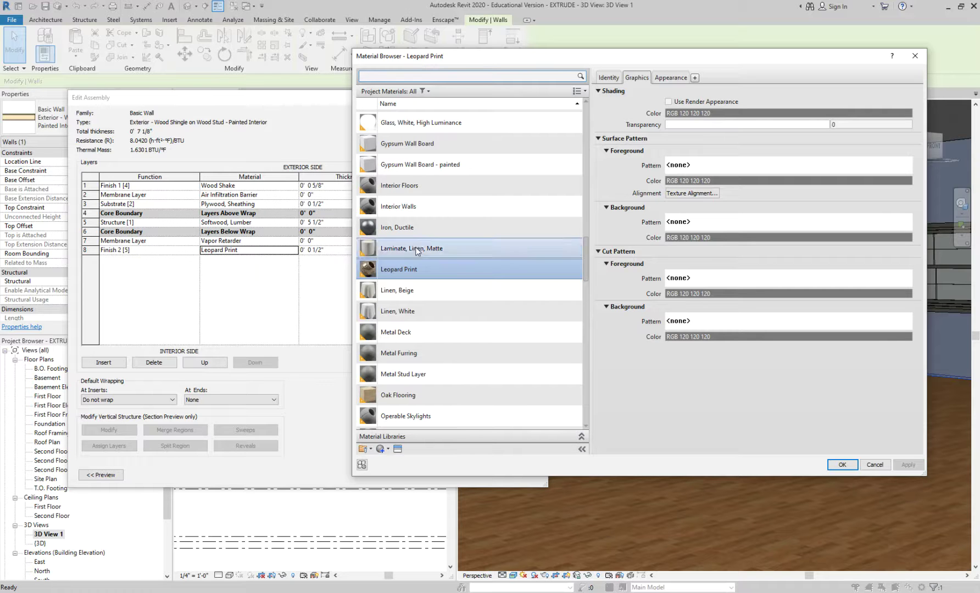
# Examine the appearance and graphics settings of the Linen, Beige material
pyautogui.click(449, 291)
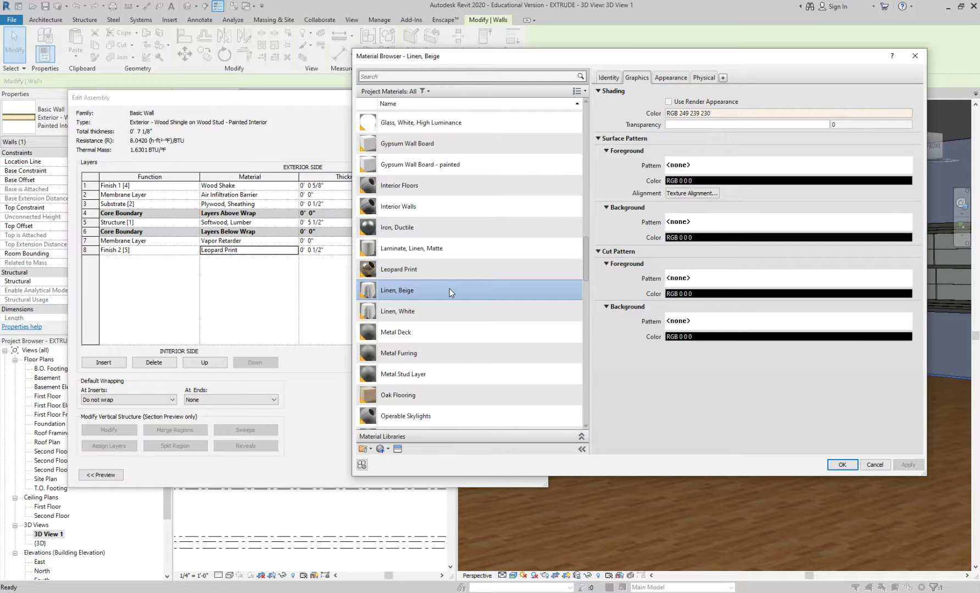
pyautogui.click(666, 78)
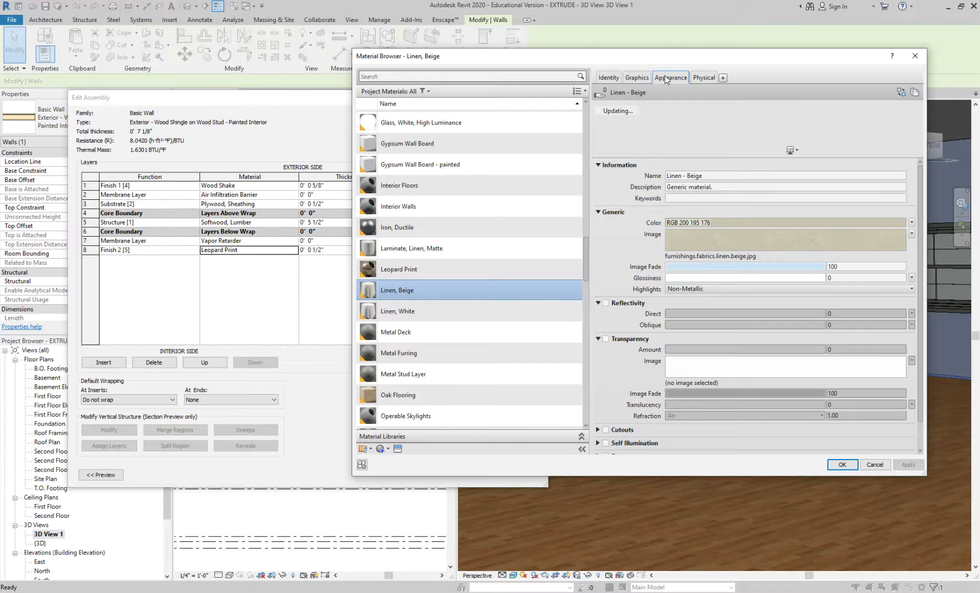
pyautogui.click(635, 78)
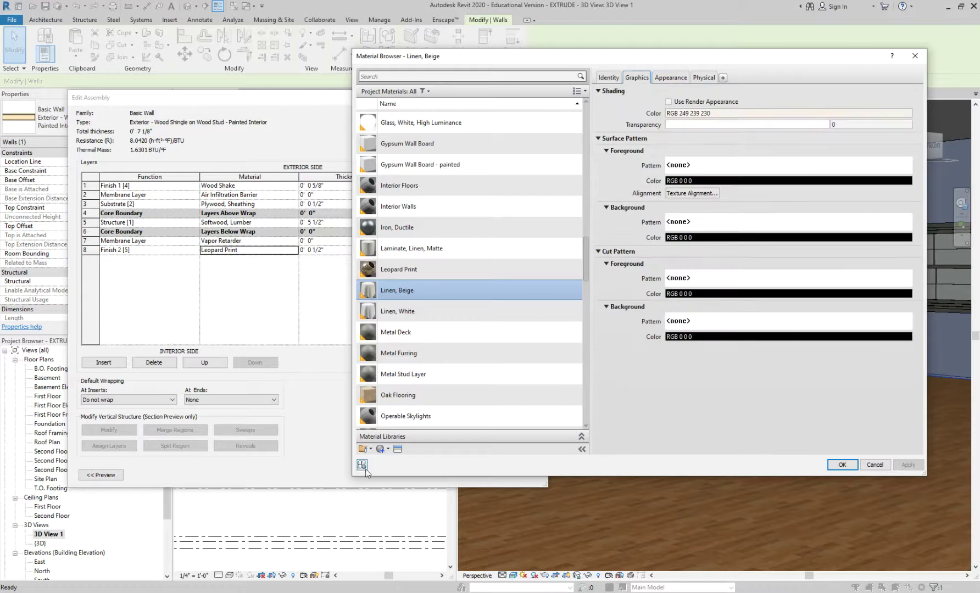
# Create a new material and name it Painted Wall
pyautogui.click(380, 450)
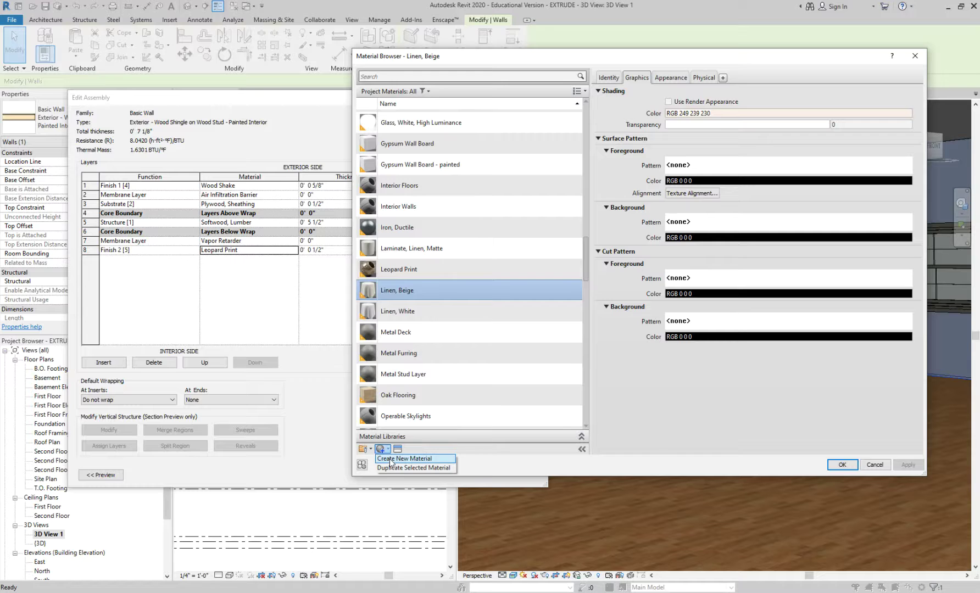
pyautogui.click(391, 458)
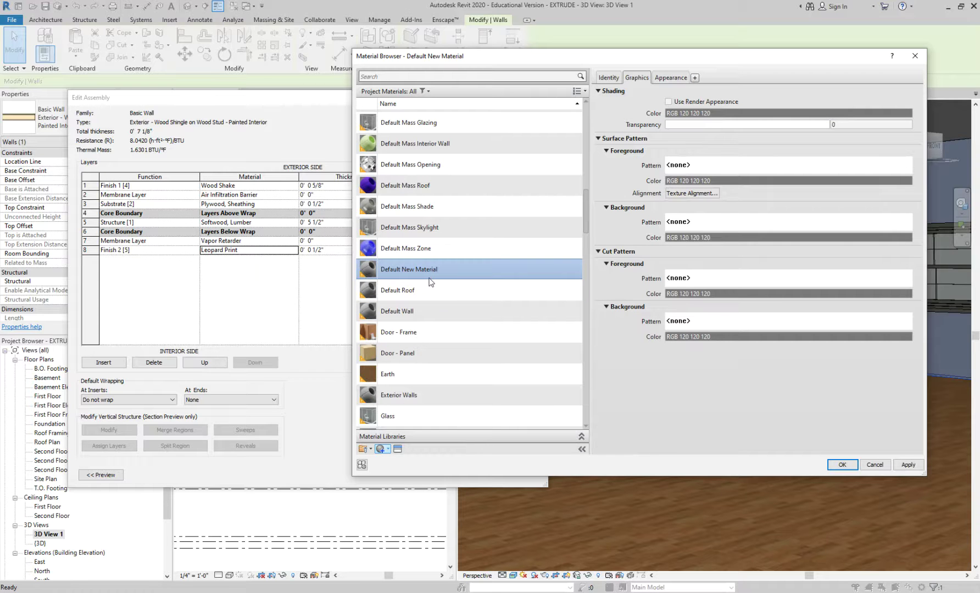
pyautogui.rightClick(389, 272)
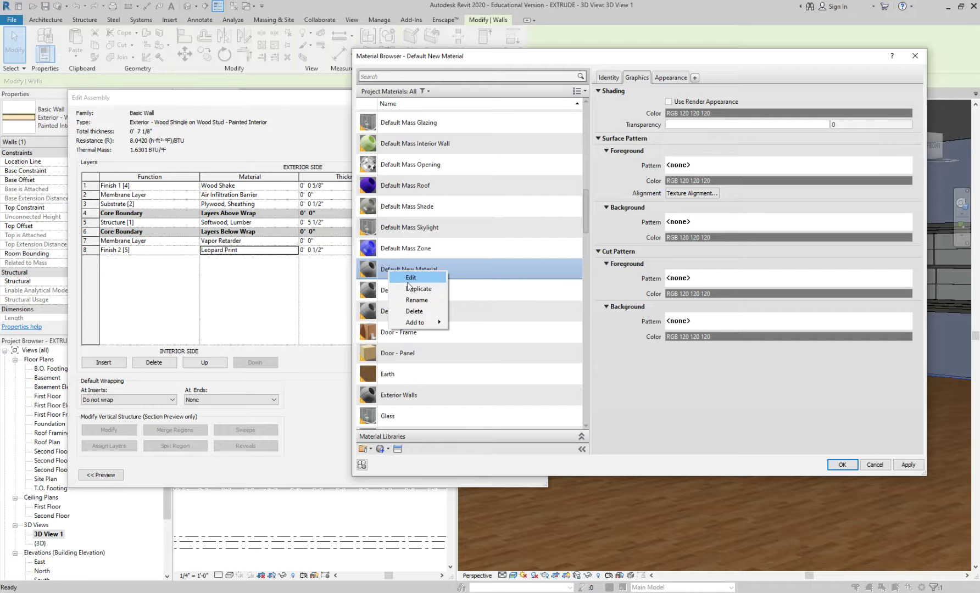
pyautogui.click(416, 301)
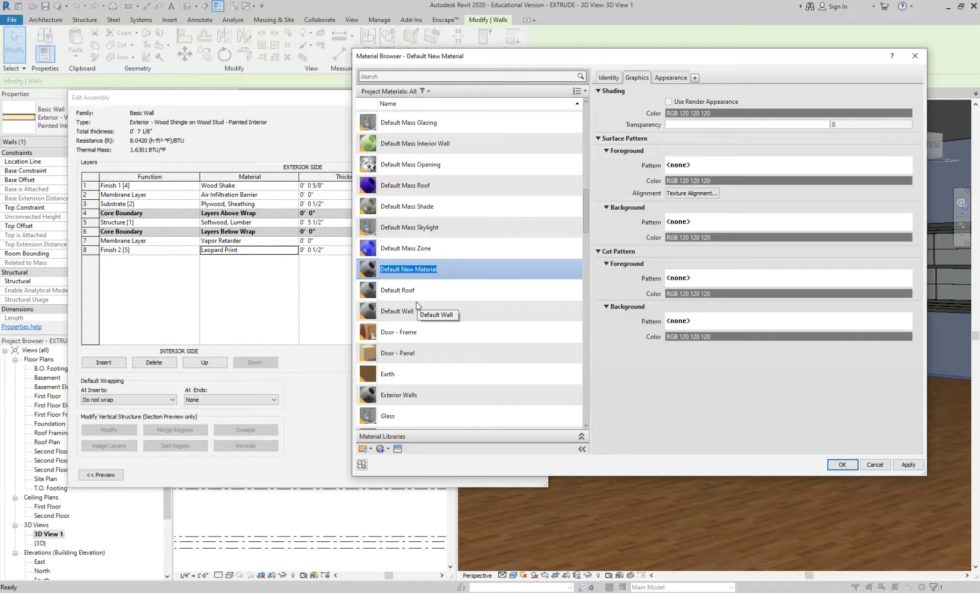
pyautogui.write('Painted Wall')
pyautogui.press('Return')
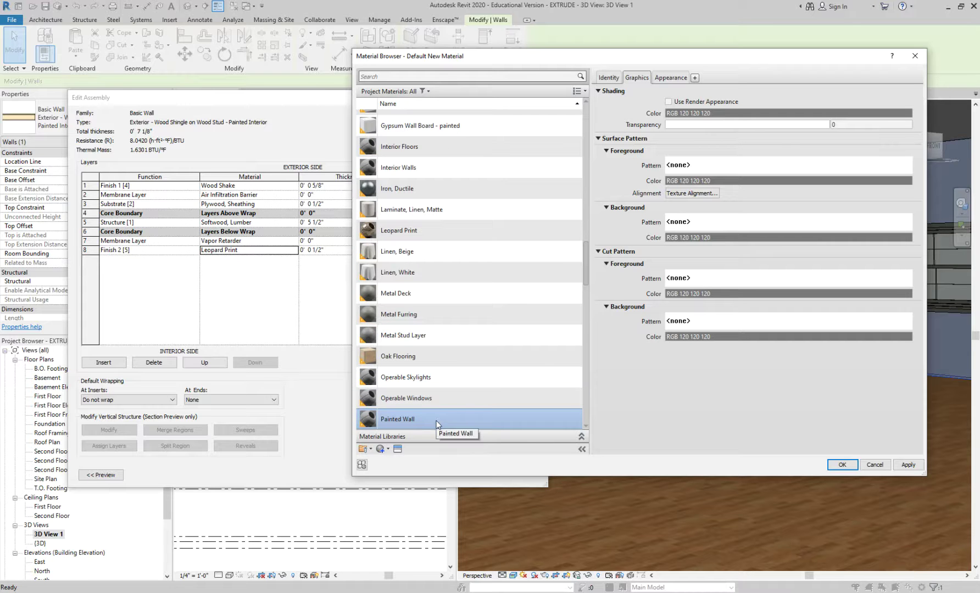
pyautogui.scroll(-2, 566, 320)
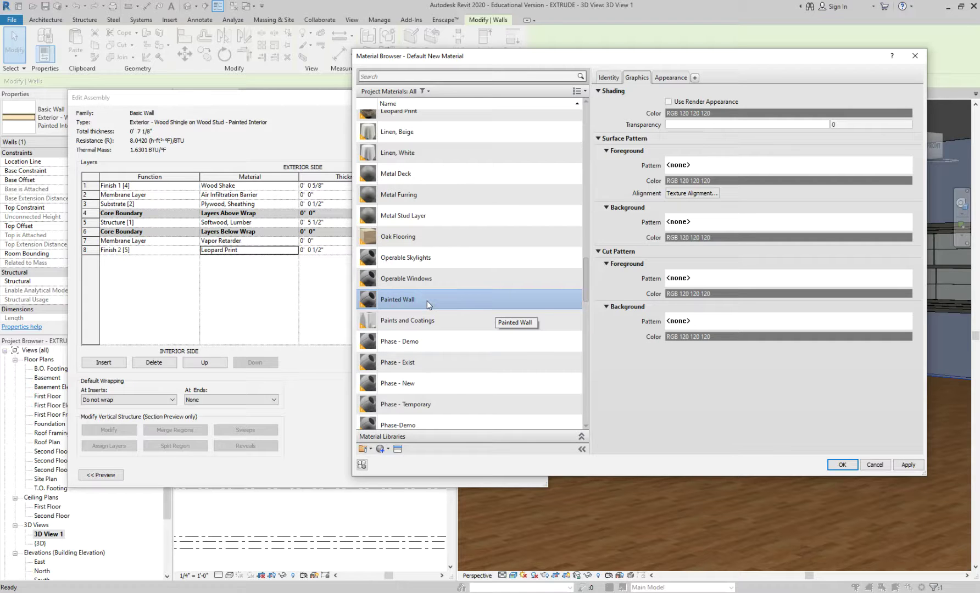
pyautogui.scroll(-1, 411, 374)
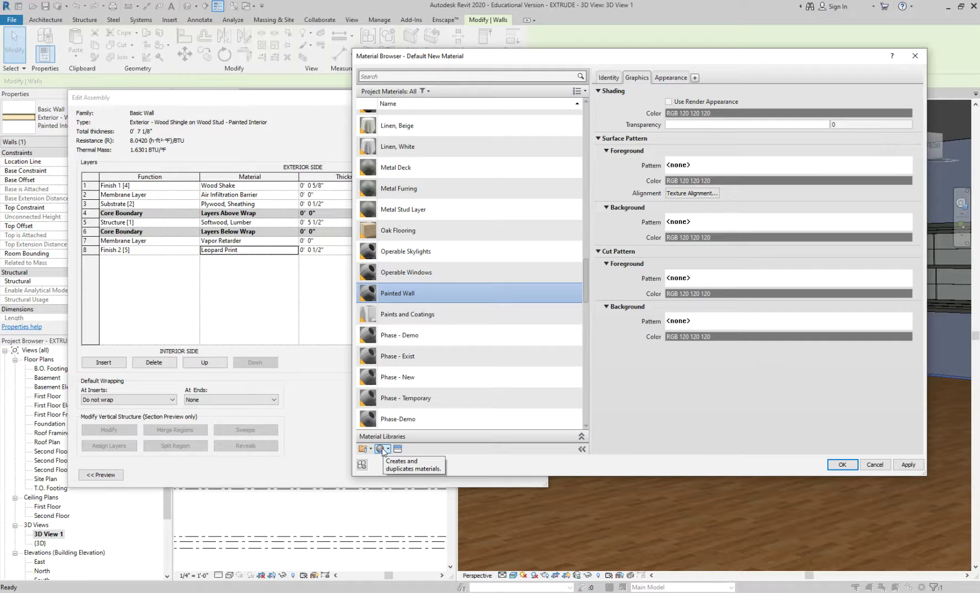
pyautogui.click(384, 450)
pyautogui.click(537, 470)
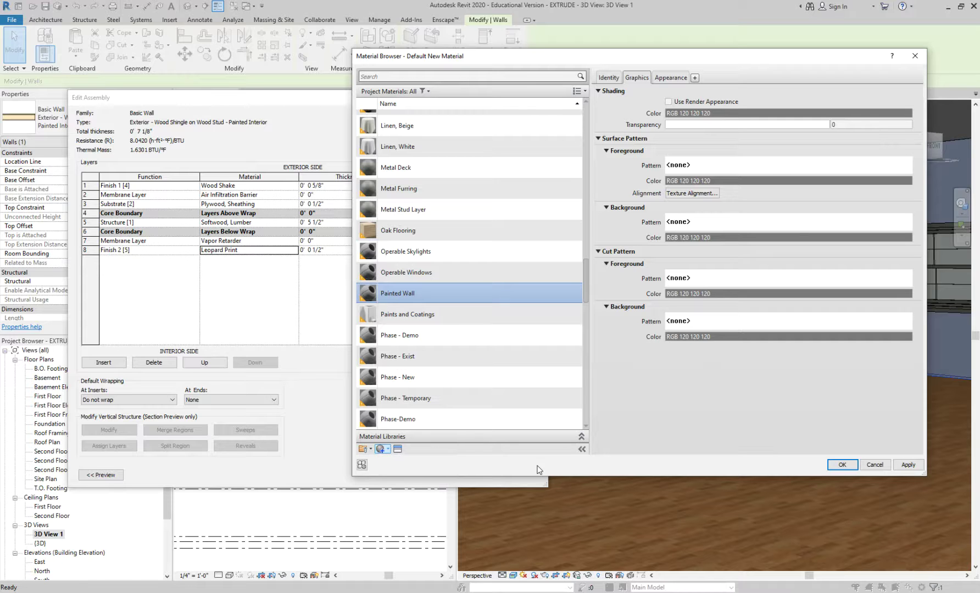
pyautogui.rightClick(402, 295)
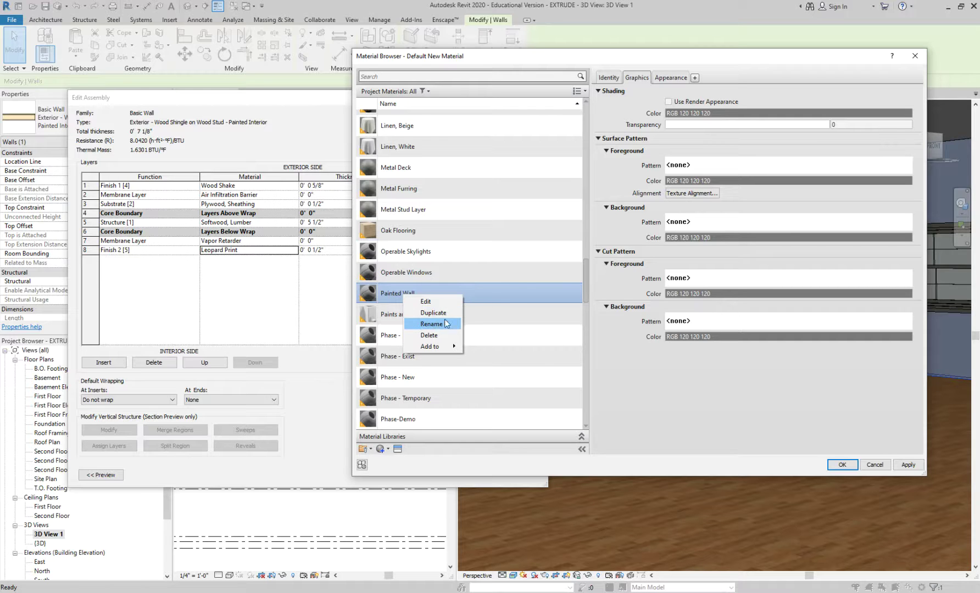
pyautogui.click(490, 299)
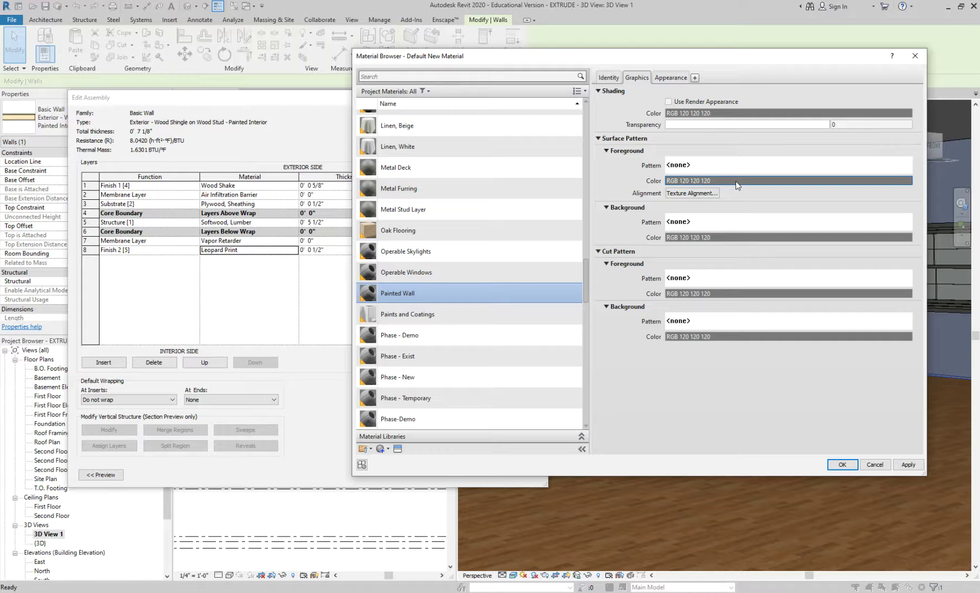
# Examine the Painted Wall material's identity, graphics and appearance settings, including its color choices
pyautogui.click(608, 77)
pyautogui.click(637, 77)
pyautogui.click(665, 79)
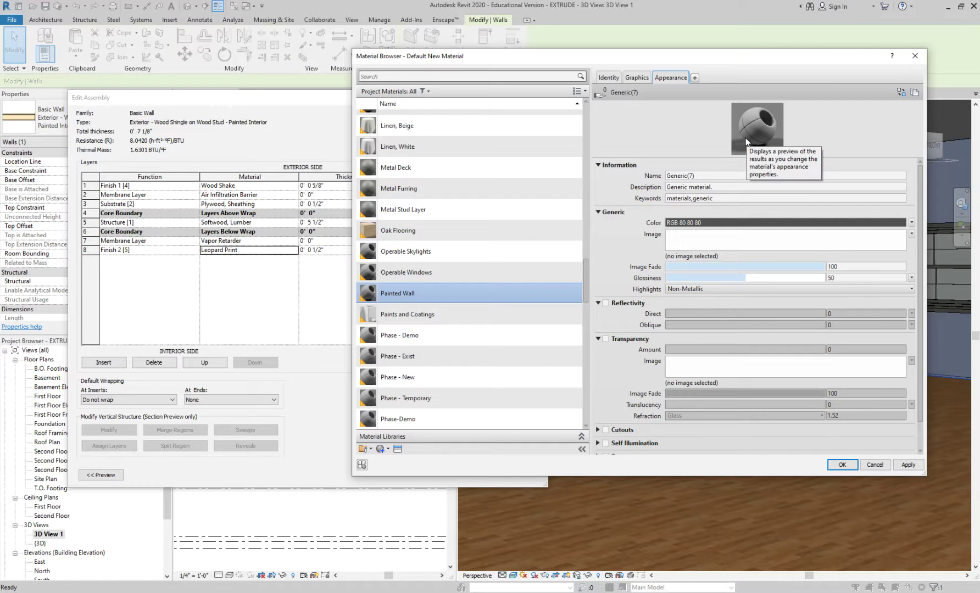
pyautogui.click(694, 223)
pyautogui.click(748, 354)
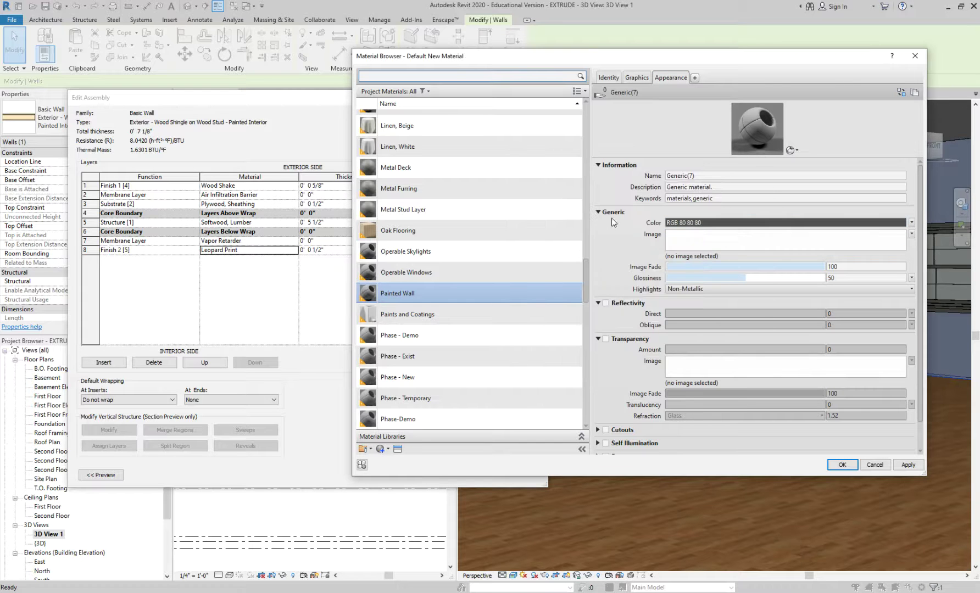
# Set the Painted Wall material's appearance color to light green, RGB 128 255 128
pyautogui.click(691, 223)
pyautogui.moveTo(692, 223); pyautogui.dragTo(686, 206)
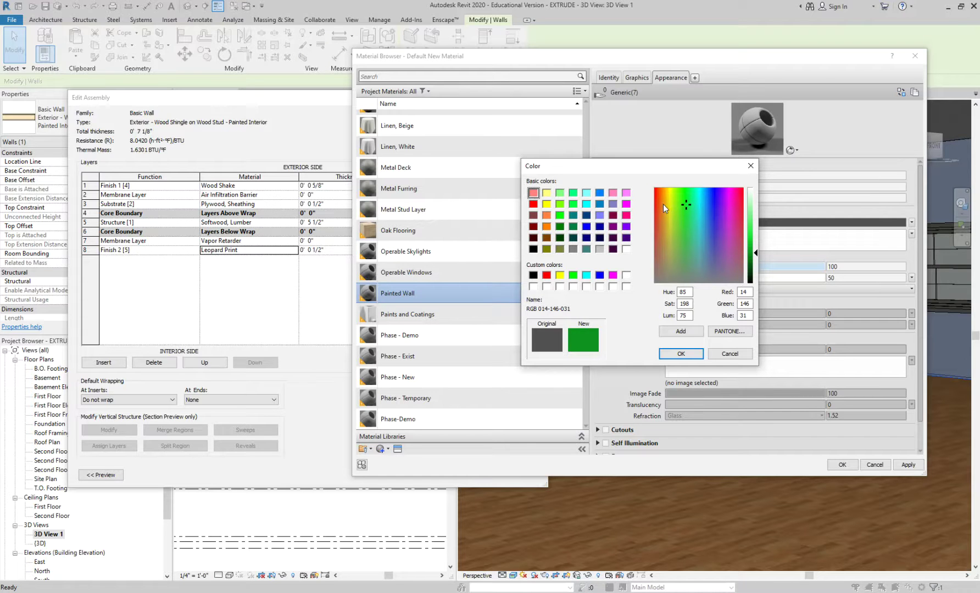
pyautogui.click(561, 192)
pyautogui.click(682, 353)
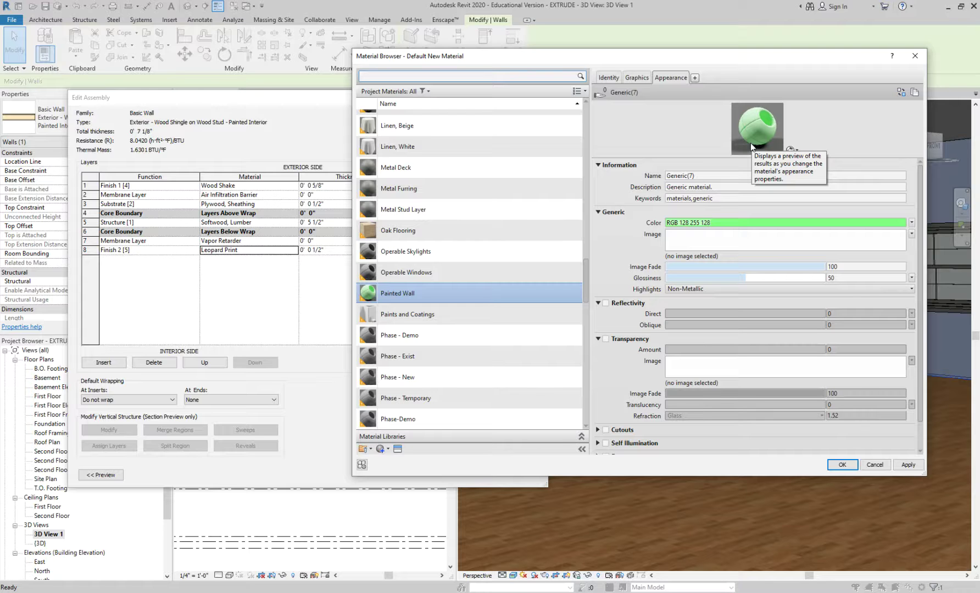
# Set the Painted Wall material's appearance color to a muted blue, RGB 79 160 204
pyautogui.click(744, 223)
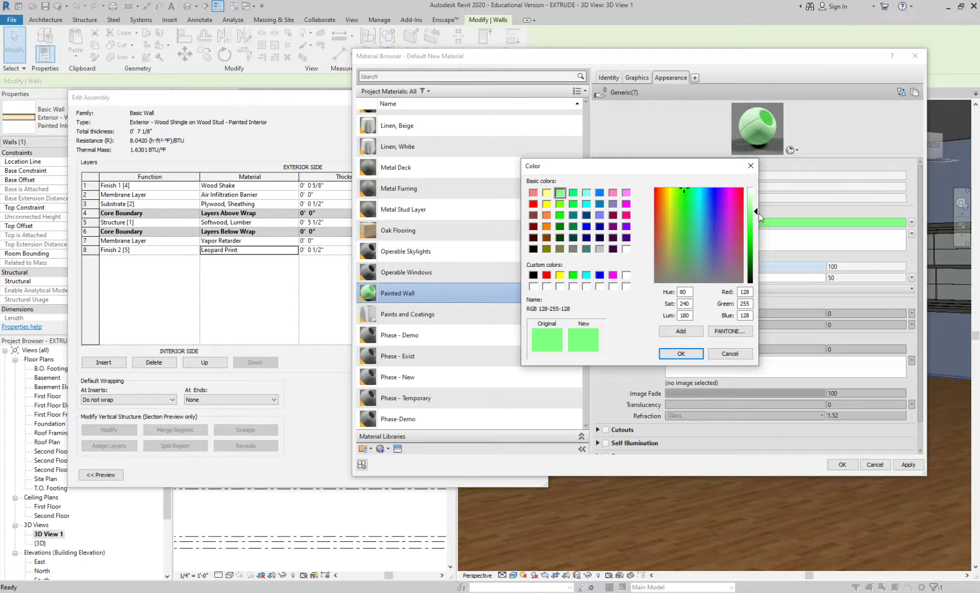
pyautogui.click(600, 204)
pyautogui.moveTo(755, 247); pyautogui.dragTo(704, 231)
pyautogui.click(710, 228)
pyautogui.click(693, 353)
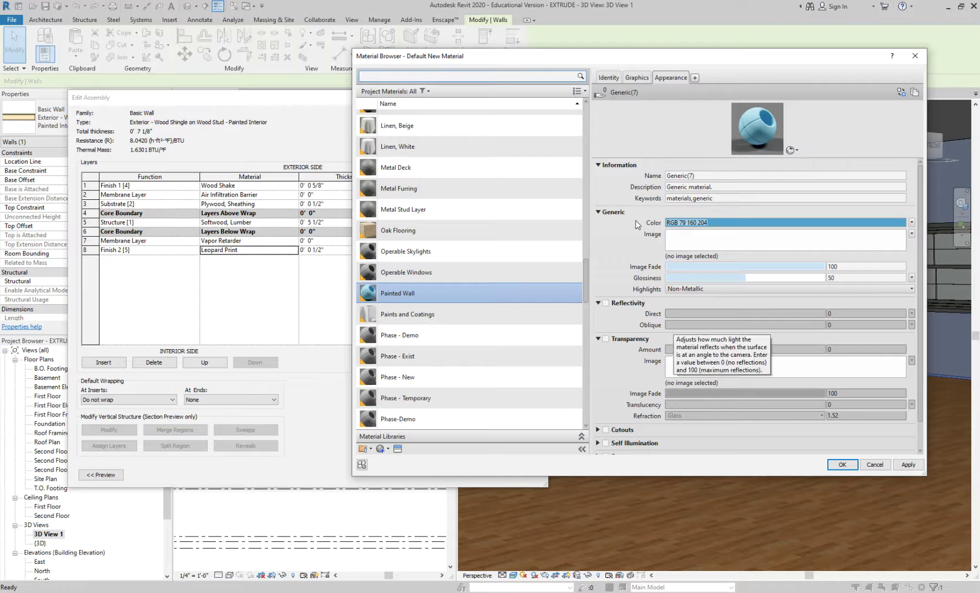
# Reduce the Painted Wall material's glossiness to 7
pyautogui.scroll(-1, 633, 202)
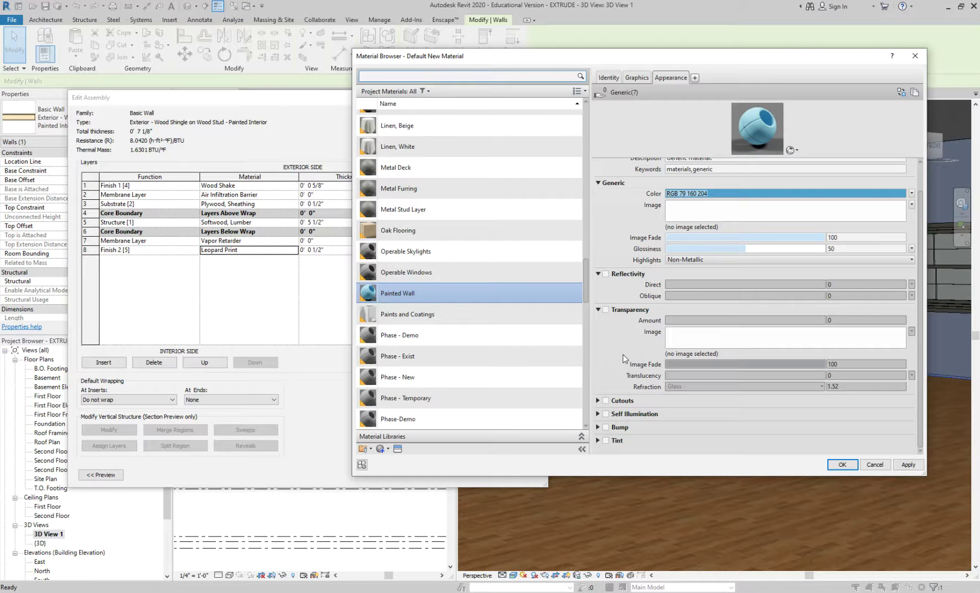
pyautogui.scroll(1, 747, 344)
pyautogui.moveTo(746, 278); pyautogui.dragTo(676, 280)
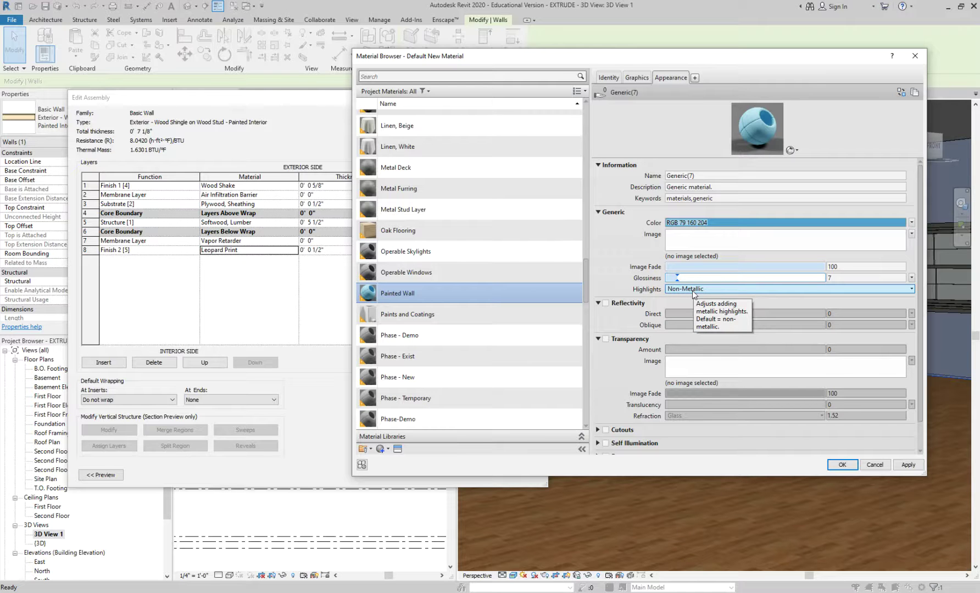
# Assign the Painted Wall material to the wall's interior Finish 2 layer and accept the changes to the wall type
pyautogui.click(842, 464)
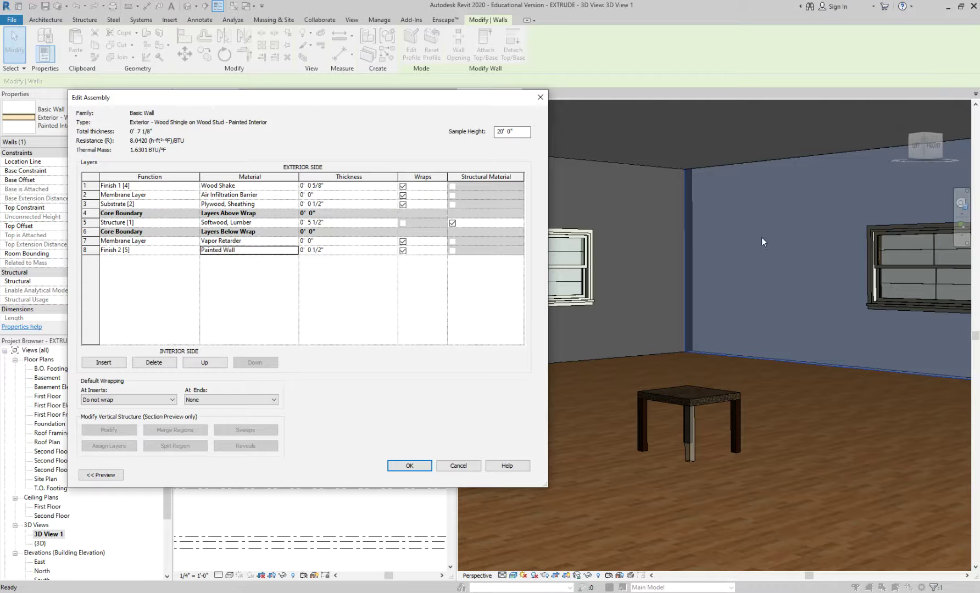
pyautogui.click(408, 465)
pyautogui.click(431, 475)
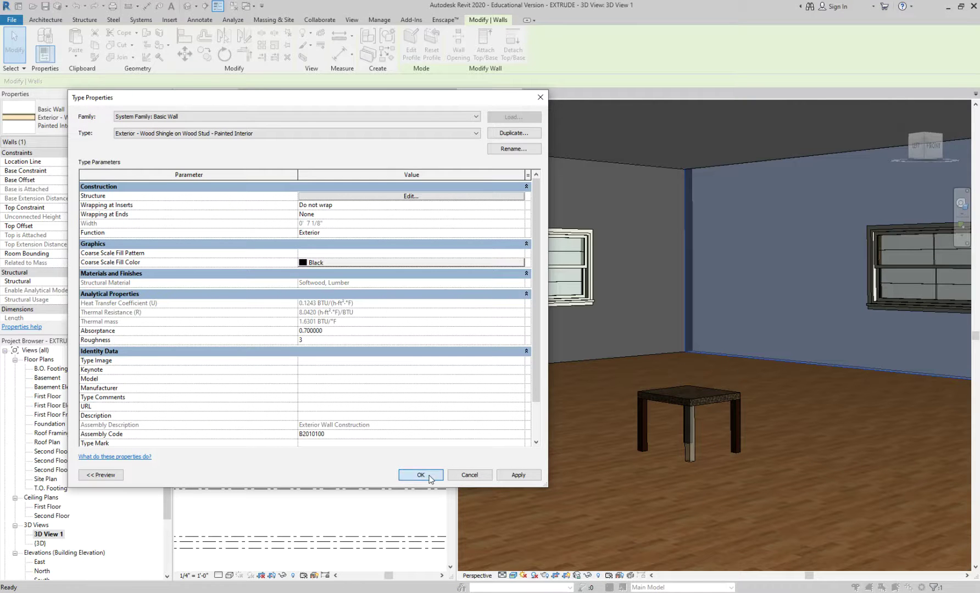
pyautogui.click(762, 388)
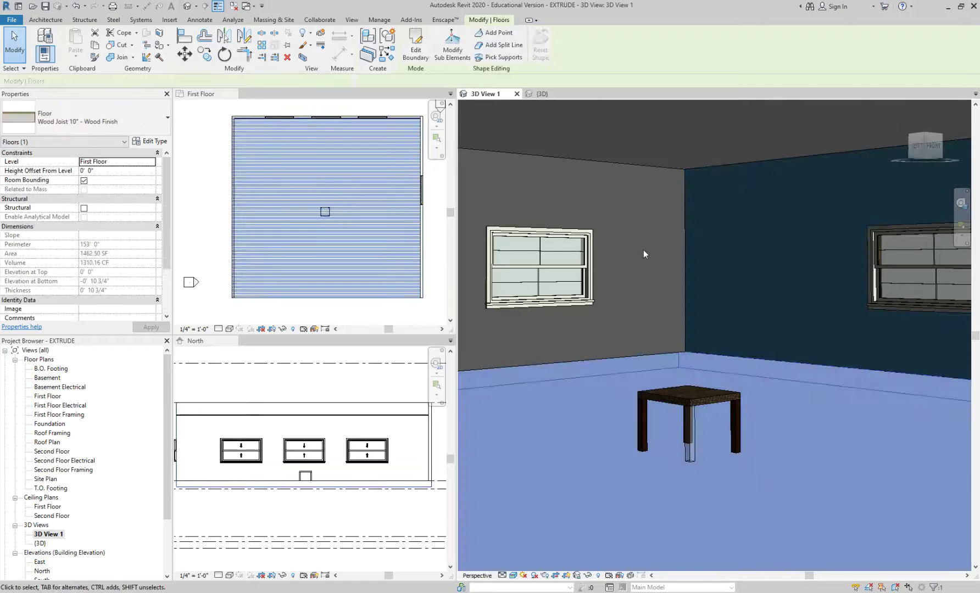
pyautogui.scroll(-4, 643, 250)
pyautogui.click(746, 532)
pyautogui.scroll(6, 720, 238)
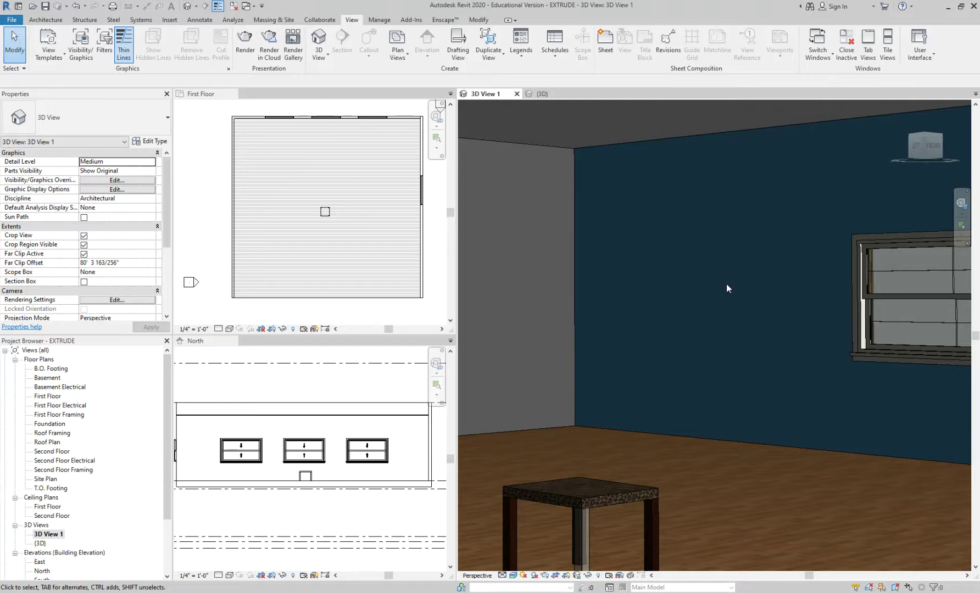
pyautogui.scroll(-4, 726, 282)
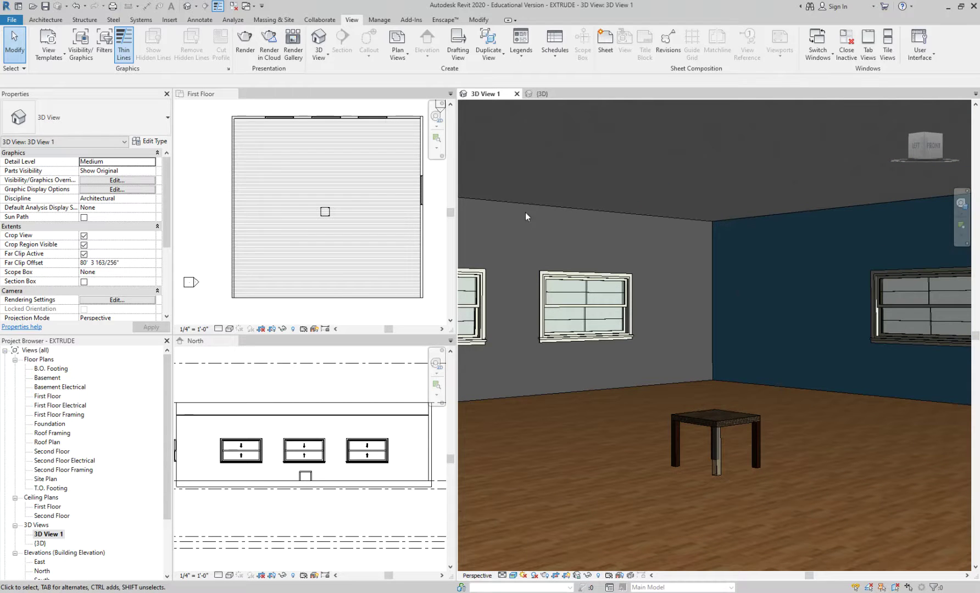
# Start rendering the room's 3D view at High quality and stop the rendering partway
pyautogui.click(245, 43)
pyautogui.click(262, 114)
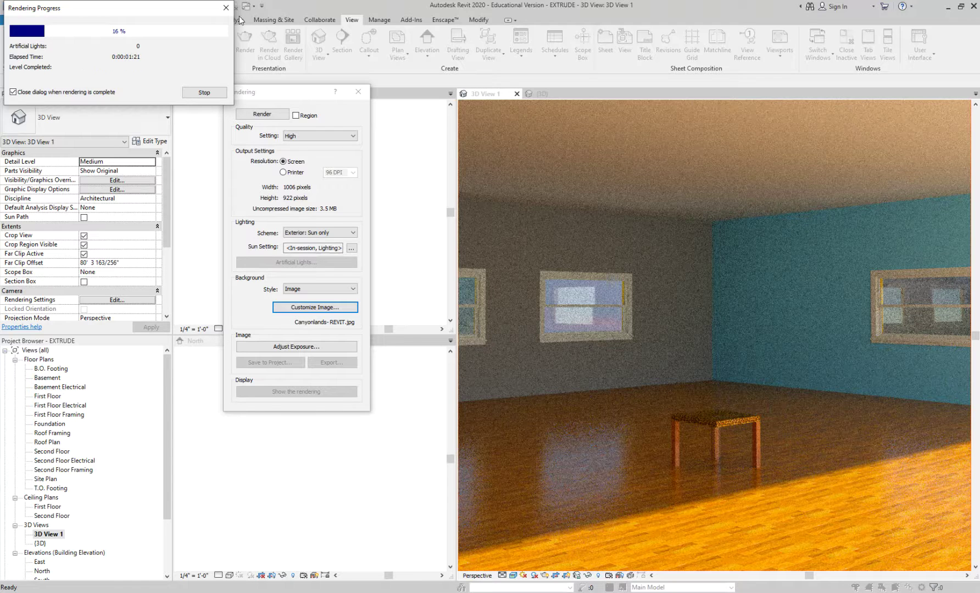
pyautogui.click(226, 7)
pyautogui.click(515, 302)
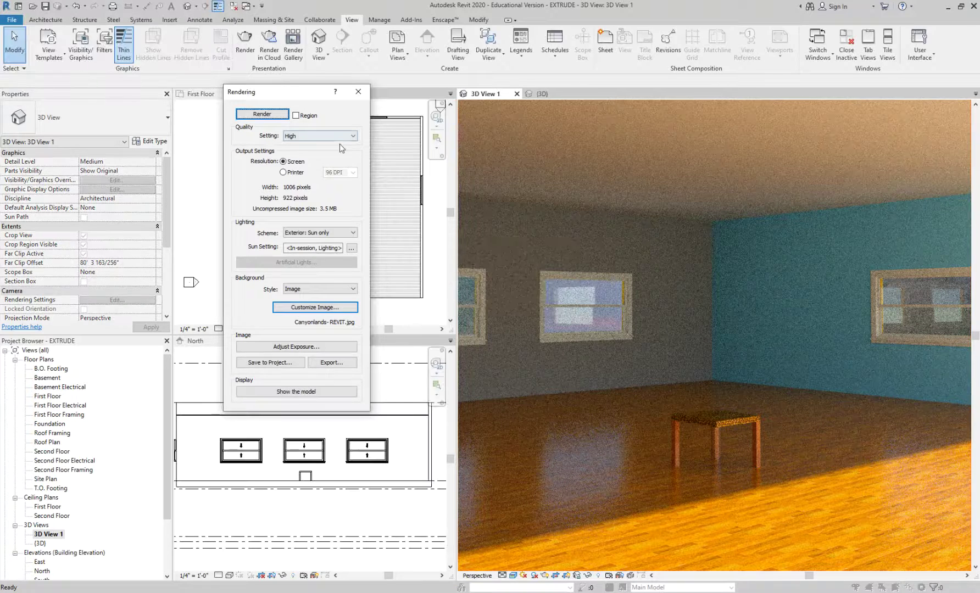
# Render the room's 3D view at Draft quality
pyautogui.click(320, 135)
pyautogui.click(313, 144)
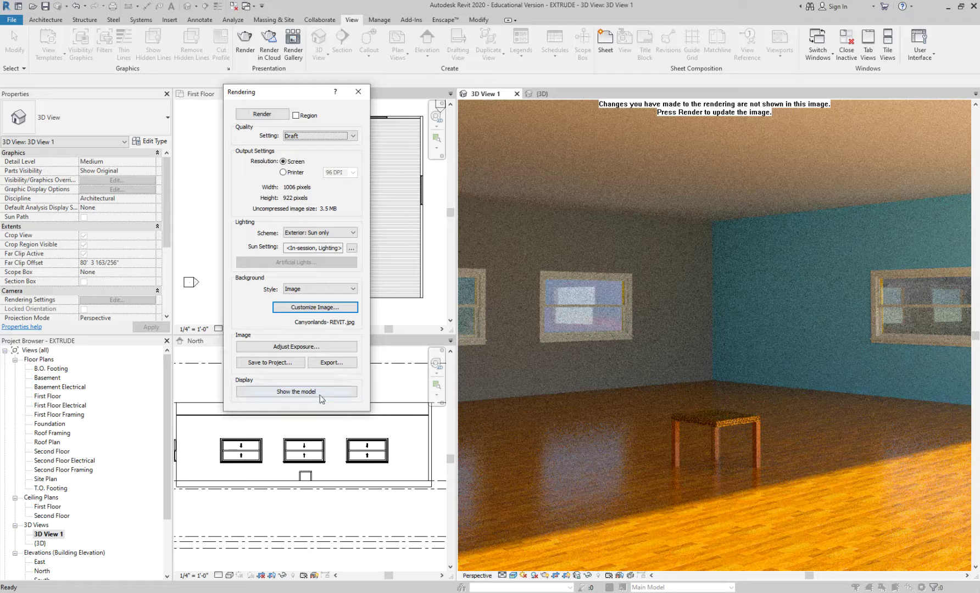
pyautogui.click(281, 113)
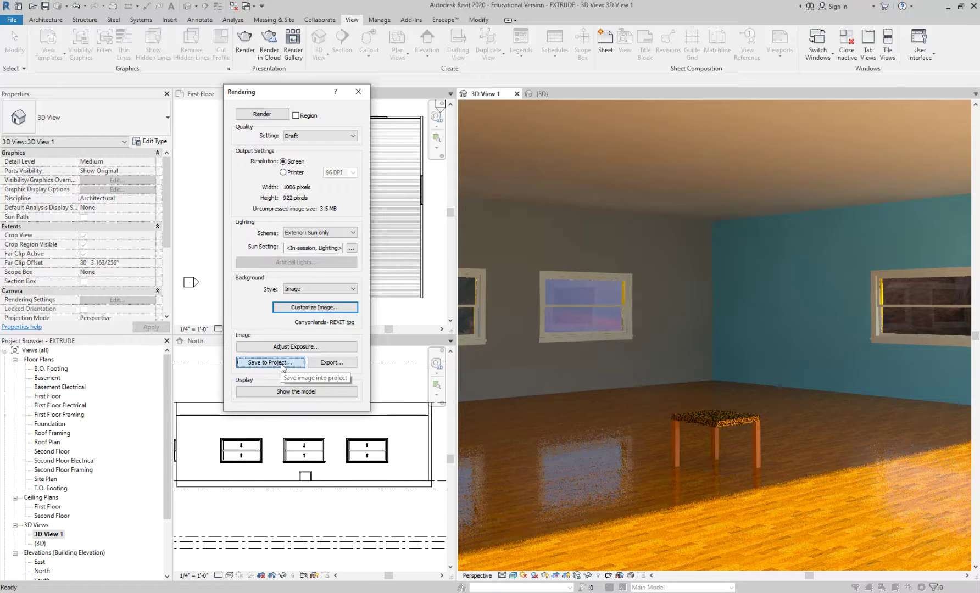
# Save the rendering to the project as INTERIOR LIVING ROOM and expand the project's list of renderings
pyautogui.click(278, 363)
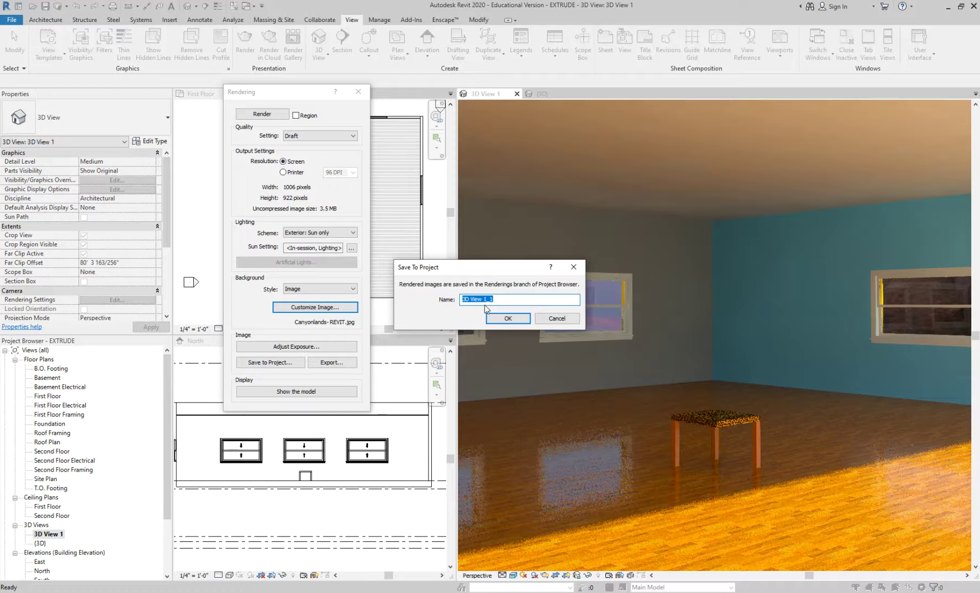
pyautogui.write('INTERIOR LIVING ROOM')
pyautogui.press('Return')
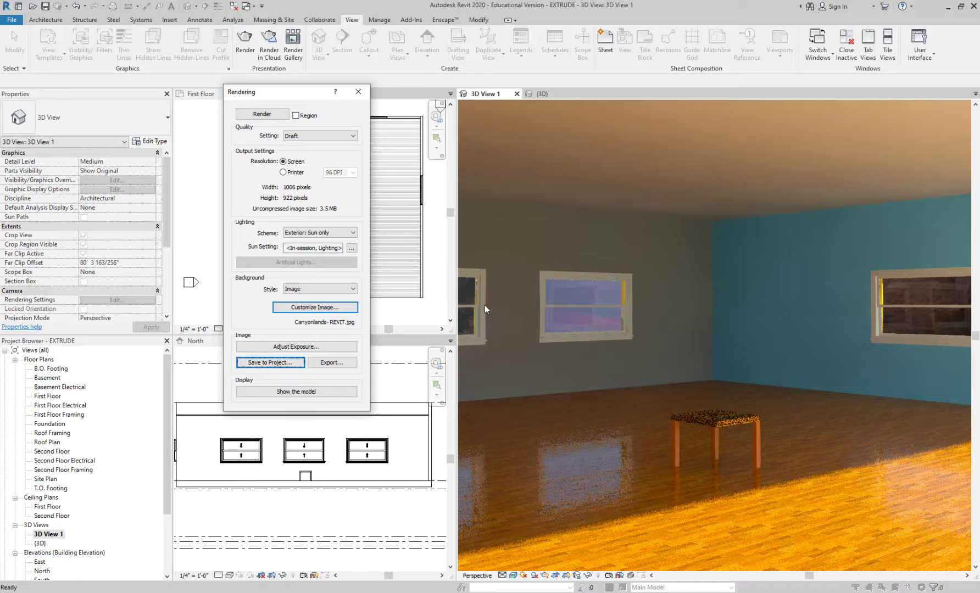
pyautogui.moveTo(165, 453); pyautogui.dragTo(165, 517)
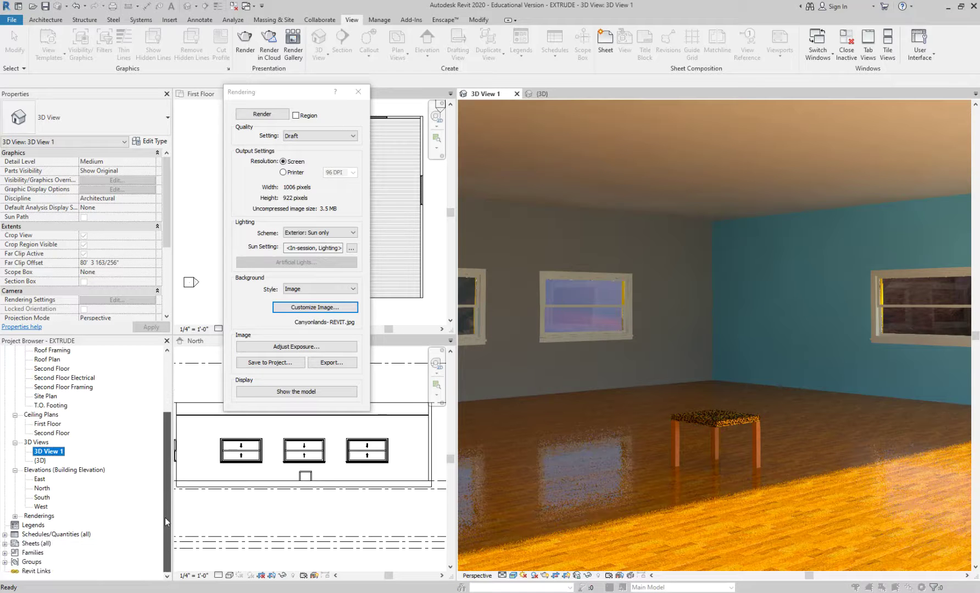
pyautogui.click(38, 516)
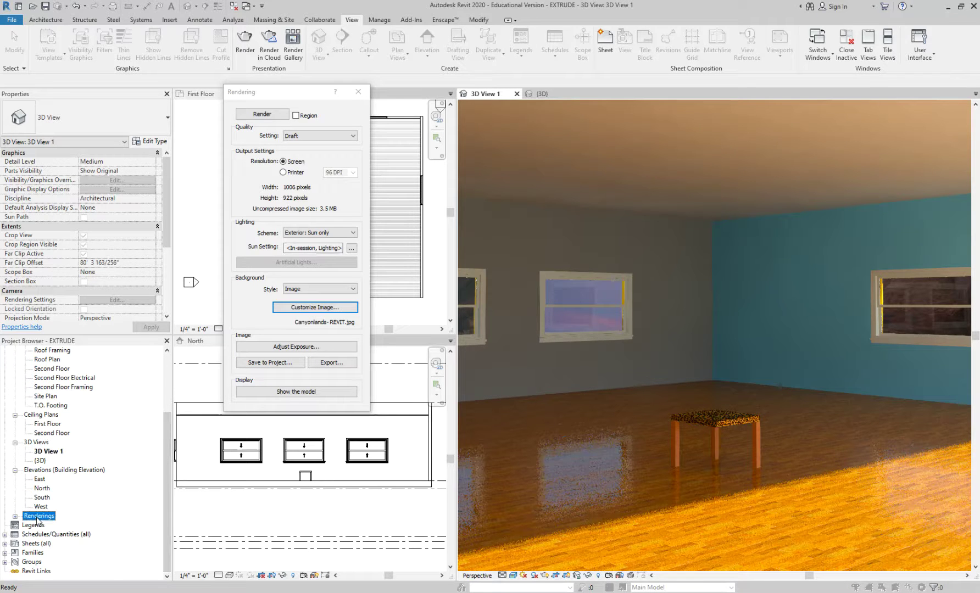
pyautogui.click(14, 517)
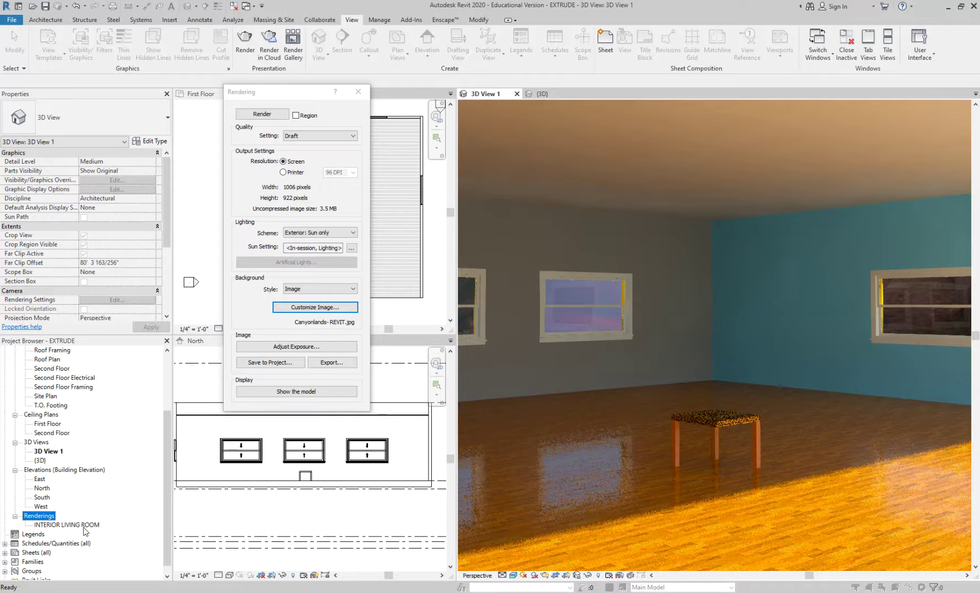
# Start exporting the rendering as a JPEG and choose the REVIT INTD 2370 F19 folder as its save location
pyautogui.click(331, 363)
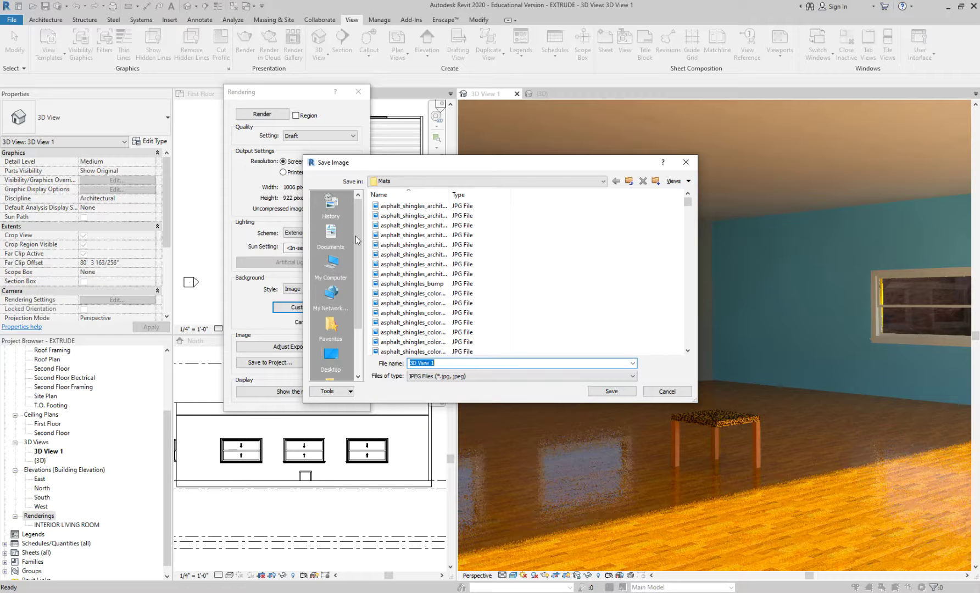
pyautogui.click(429, 377)
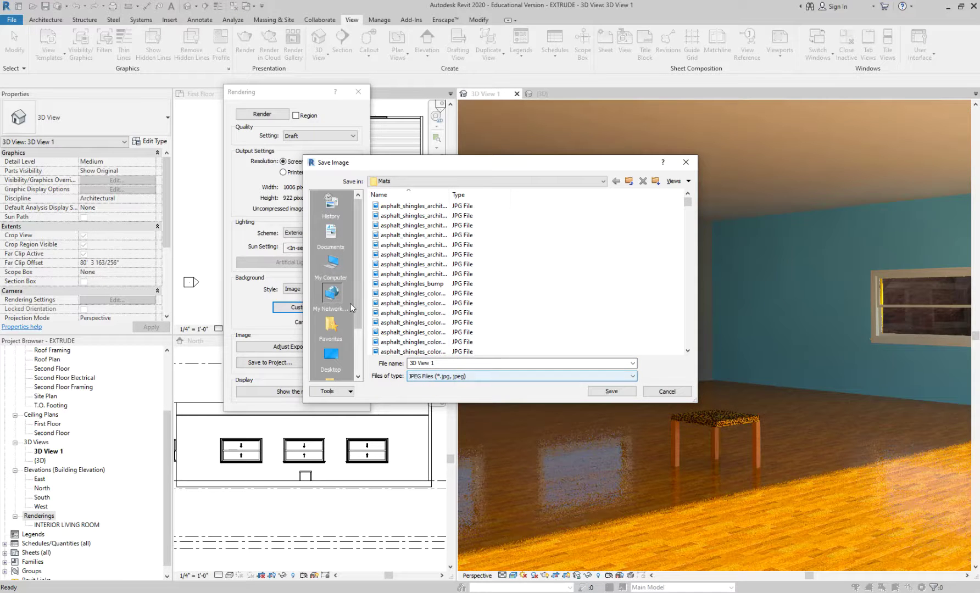
pyautogui.click(334, 265)
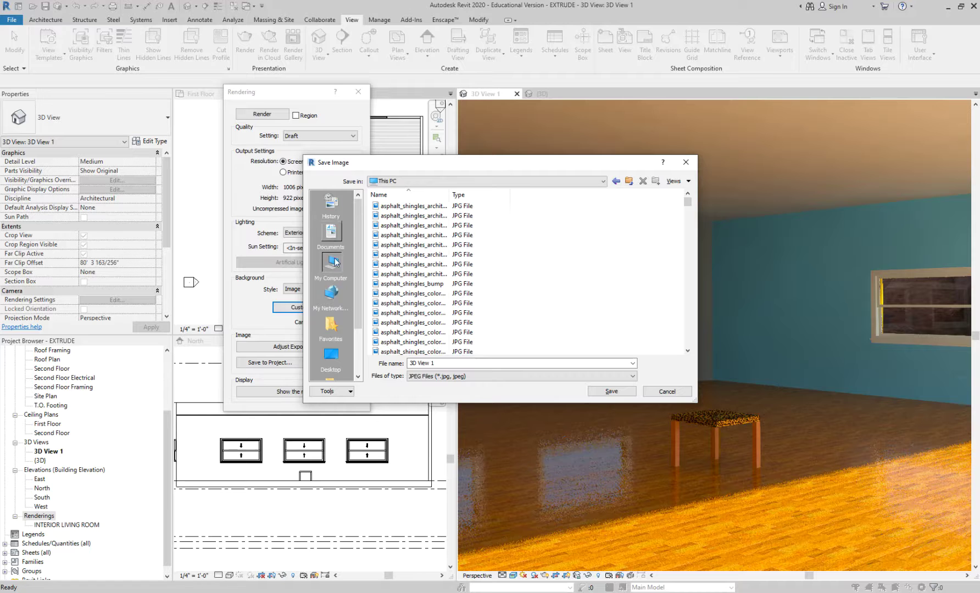
pyautogui.click(332, 355)
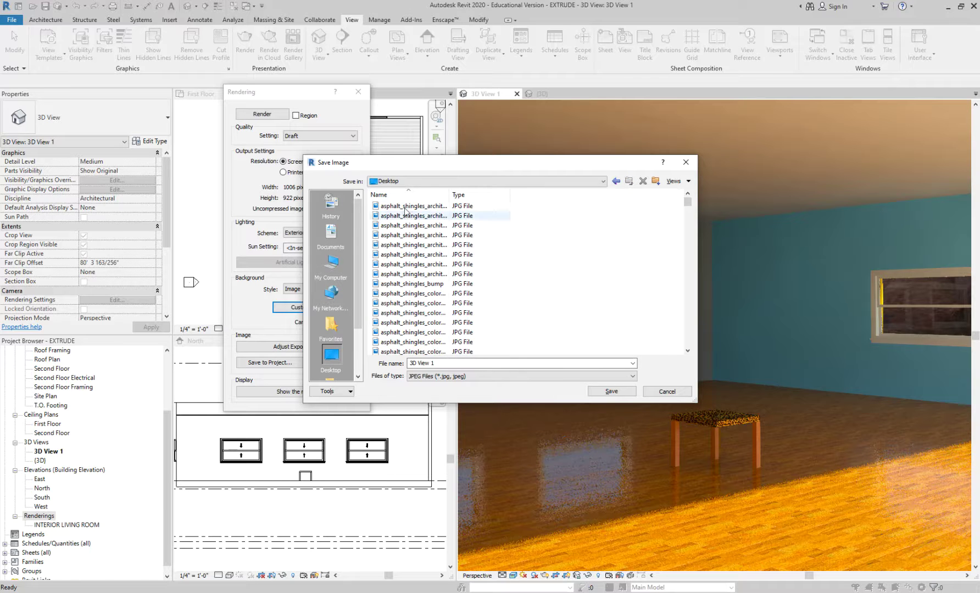
pyautogui.click(410, 182)
pyautogui.click(411, 194)
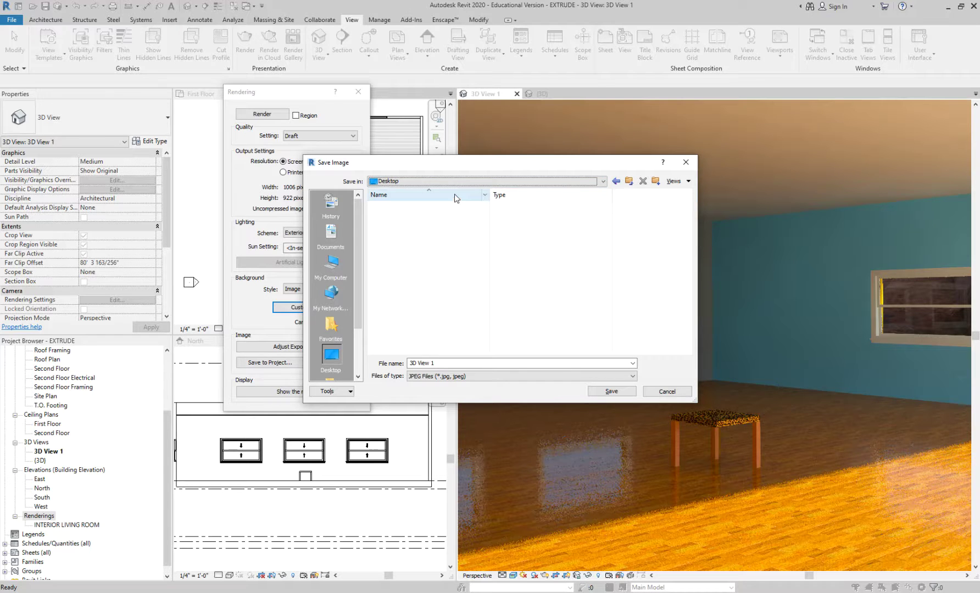
pyautogui.click(421, 181)
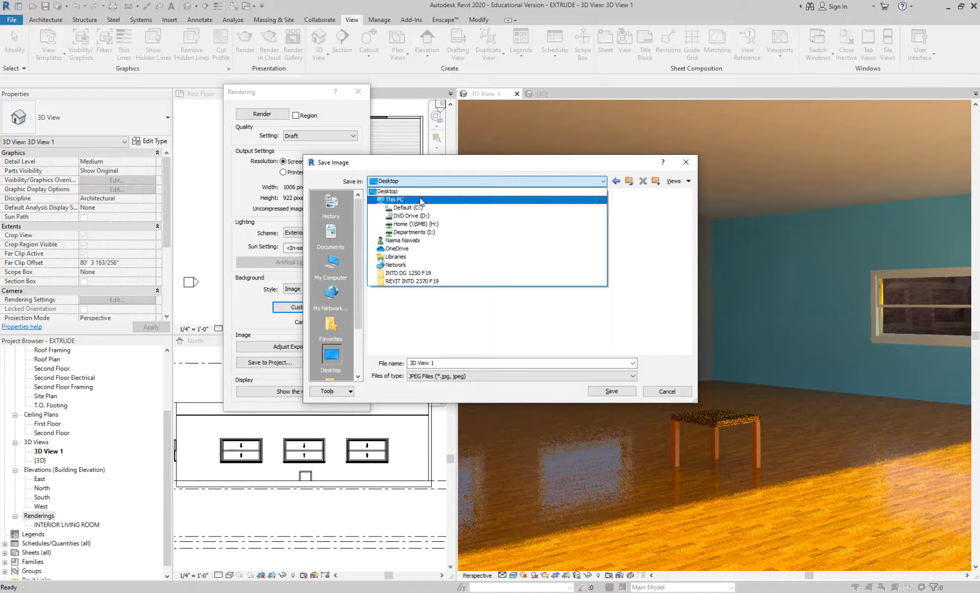
pyautogui.click(417, 274)
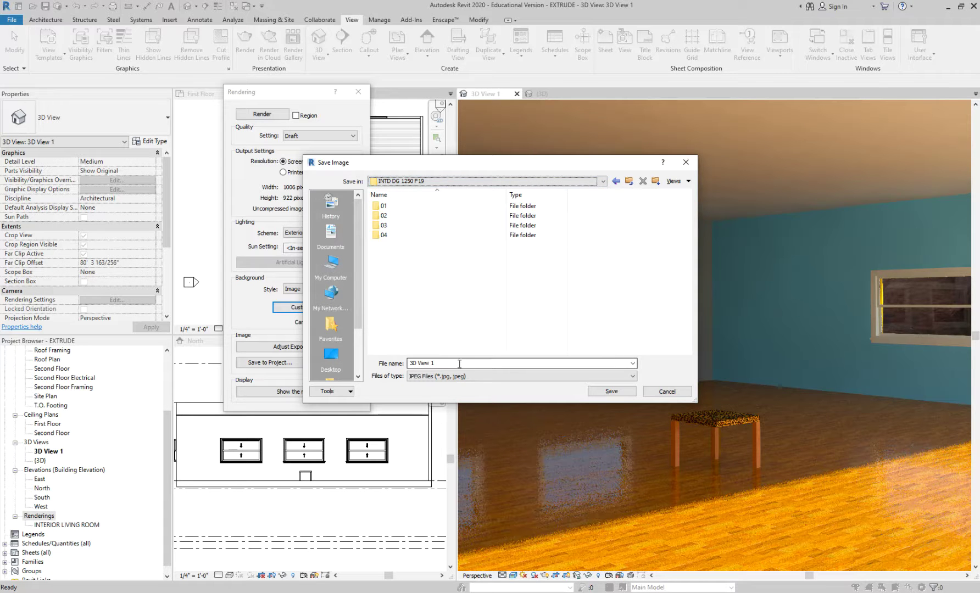
pyautogui.click(461, 181)
pyautogui.click(439, 279)
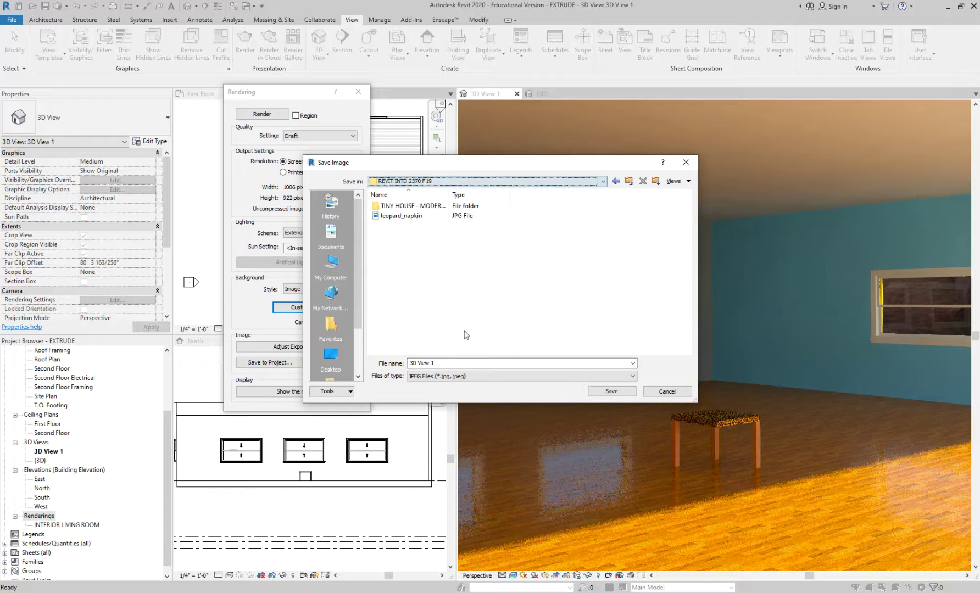
# Name the exported image INTERIOR LIVING and save it
pyautogui.click(464, 364)
pyautogui.write('INTERIOR LV')
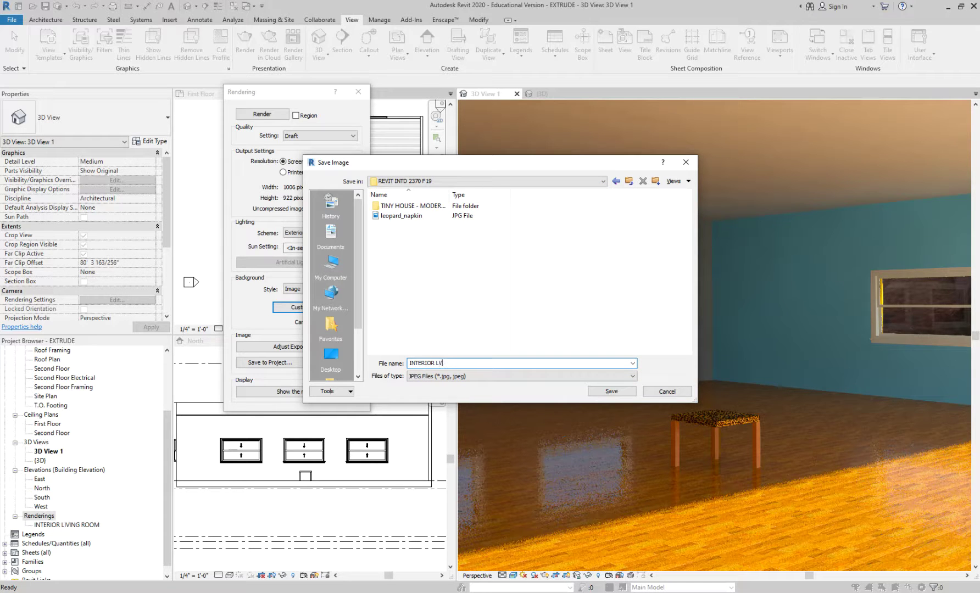
pyautogui.press('Return')
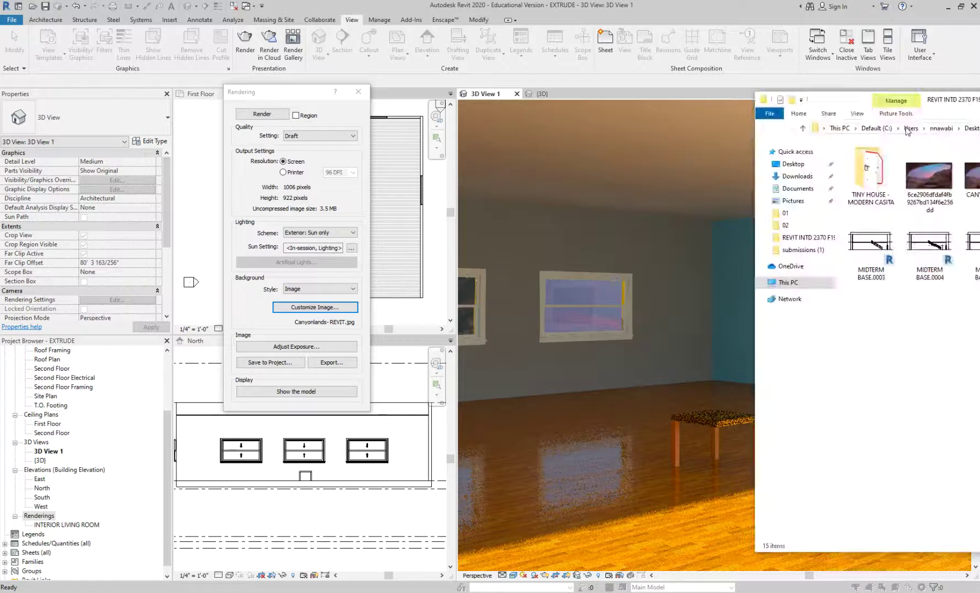
# View the exported INTERIOR LIVING image from the REVIT INTD 2370 F19 folder in Photos, then return to Revit
pyautogui.moveTo(979, 102); pyautogui.dragTo(396, 105)
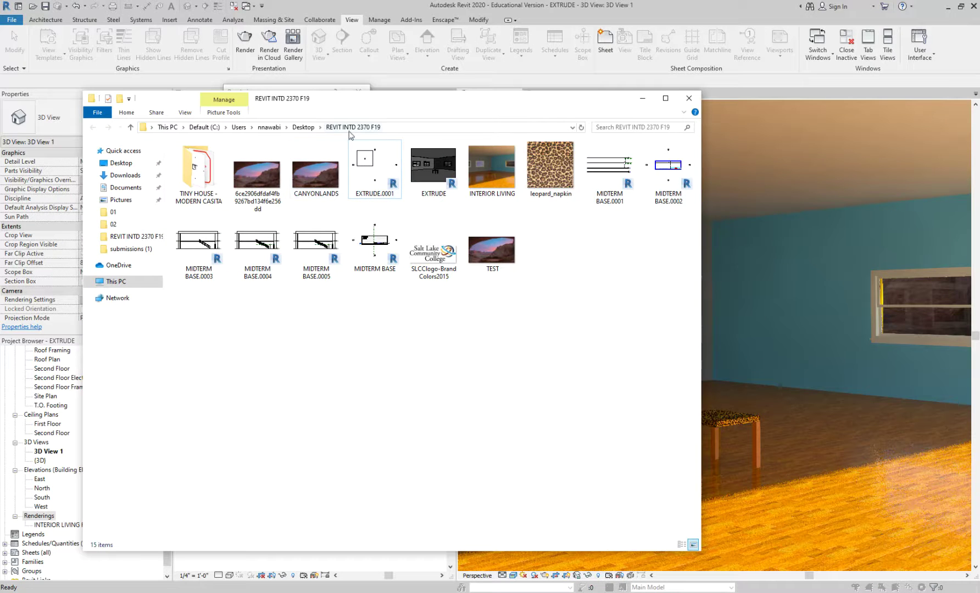
pyautogui.click(505, 175)
pyautogui.doubleClick(506, 175)
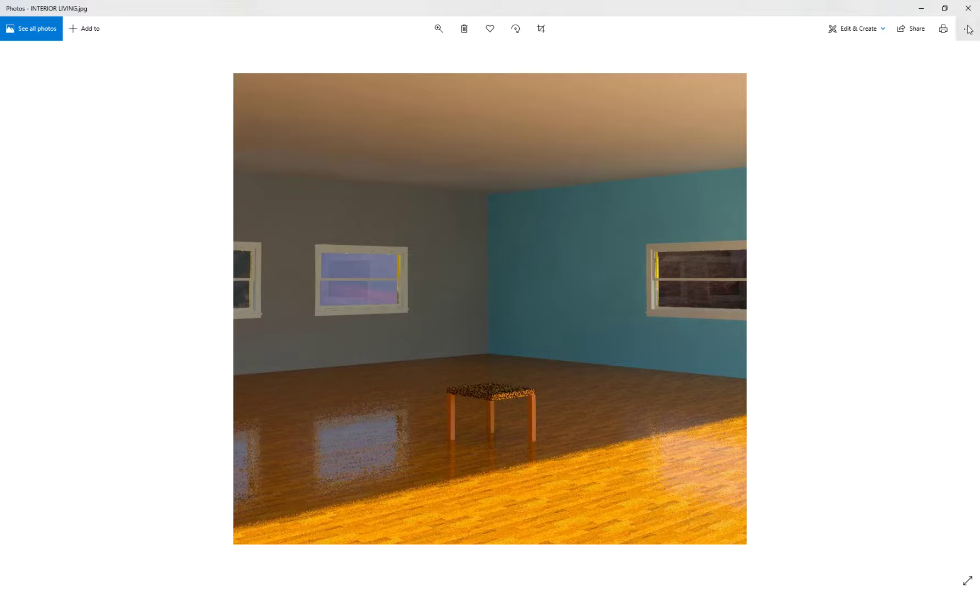
pyautogui.click(968, 8)
pyautogui.click(644, 98)
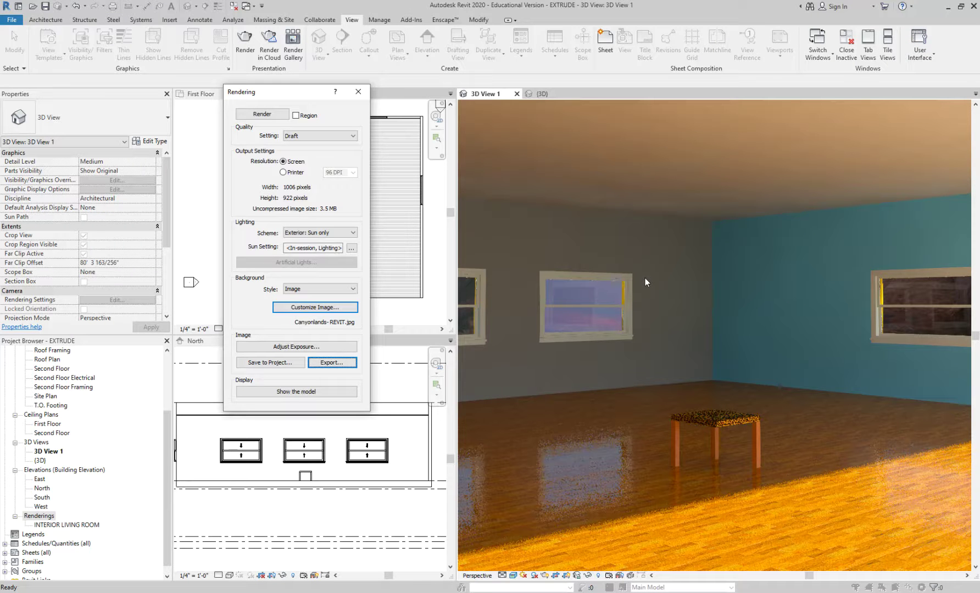
# Check the export settings without saving, then reopen INTERIOR LIVING in Photos to examine the window reflections and lighting
pyautogui.click(332, 363)
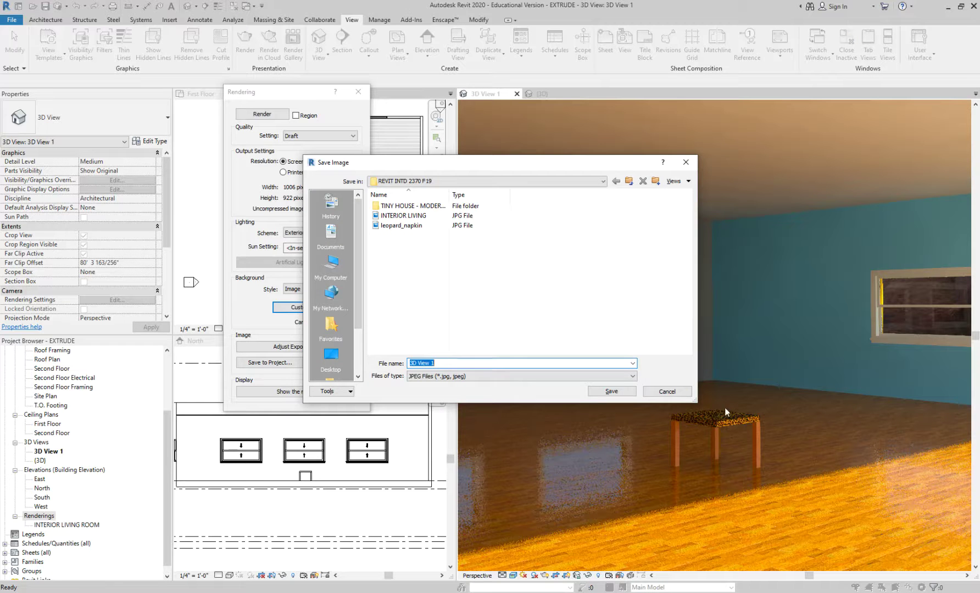
pyautogui.click(667, 392)
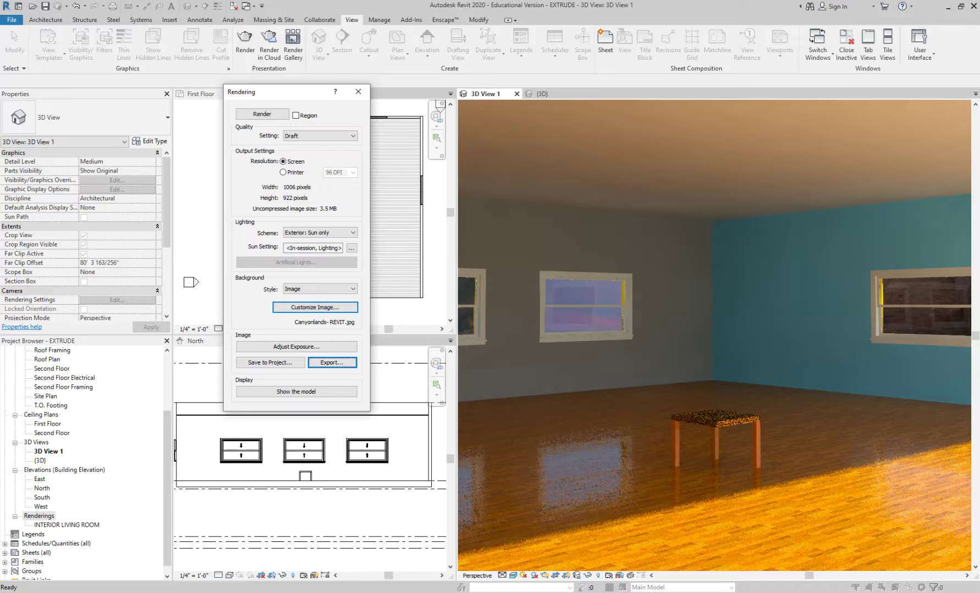
pyautogui.moveTo(337, 592)
pyautogui.click(314, 592)
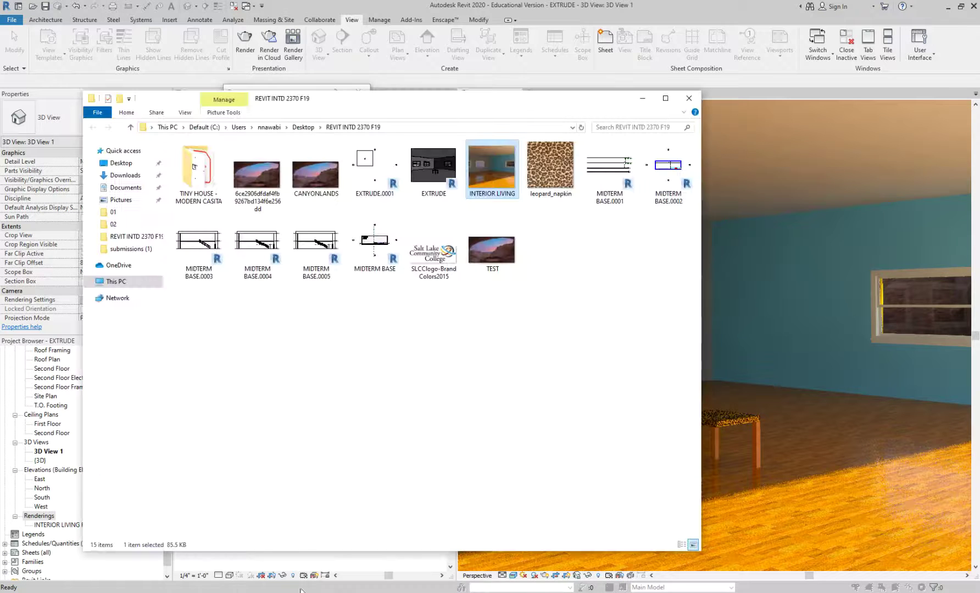
pyautogui.doubleClick(497, 160)
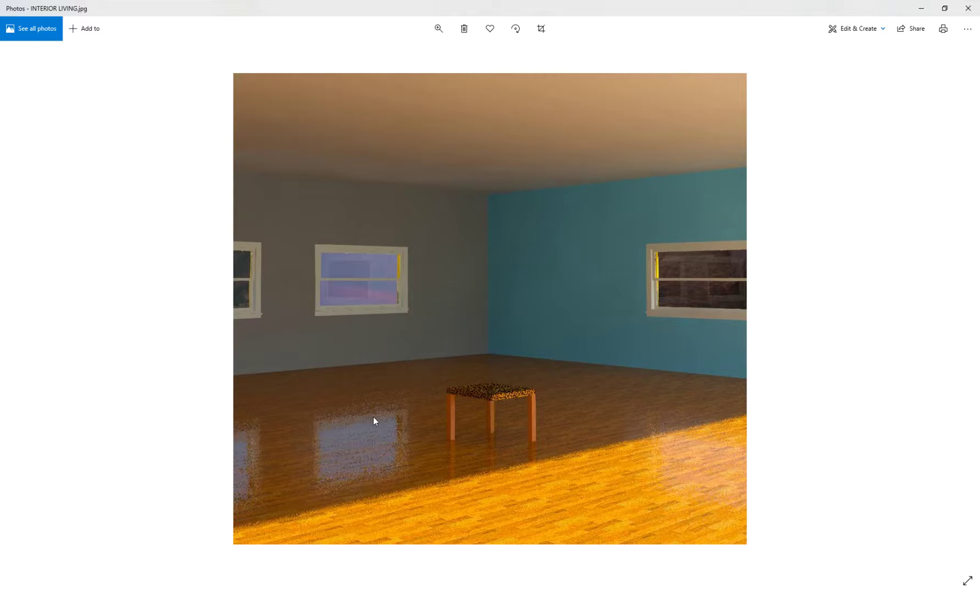
pyautogui.click(921, 8)
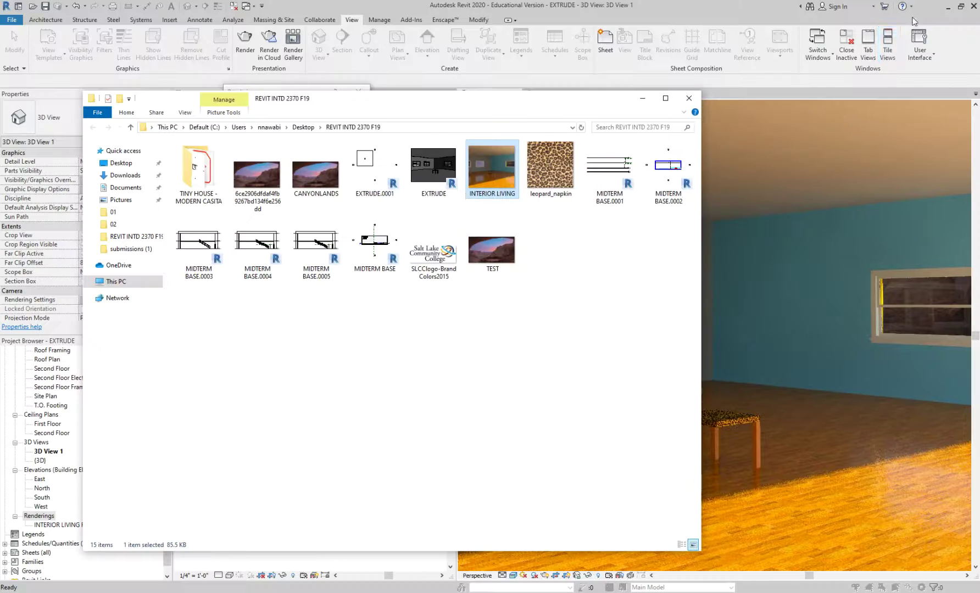
pyautogui.click(643, 99)
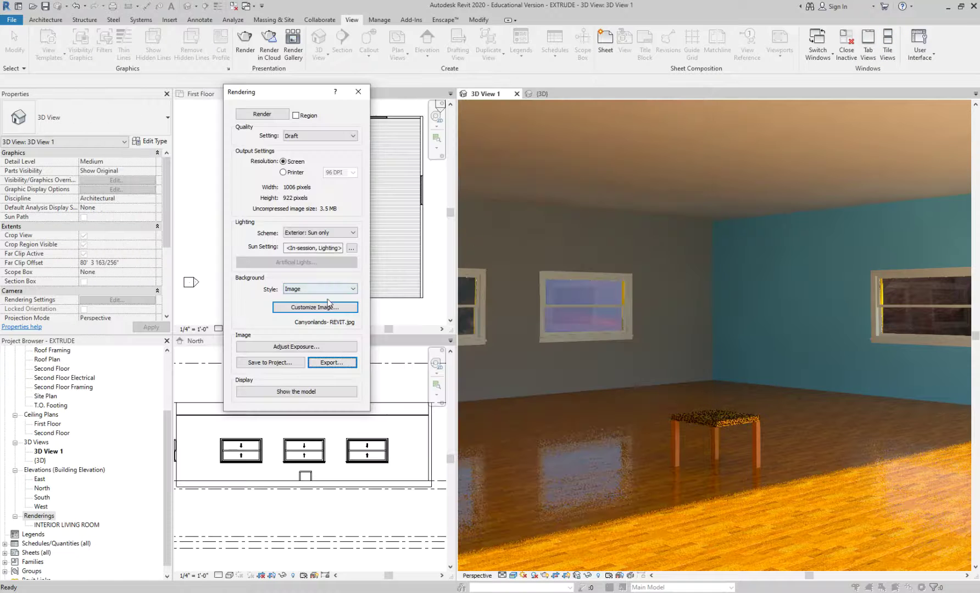
# Brighten the rendering by lowering its exposure value to 9.20 and apply the change
pyautogui.click(323, 348)
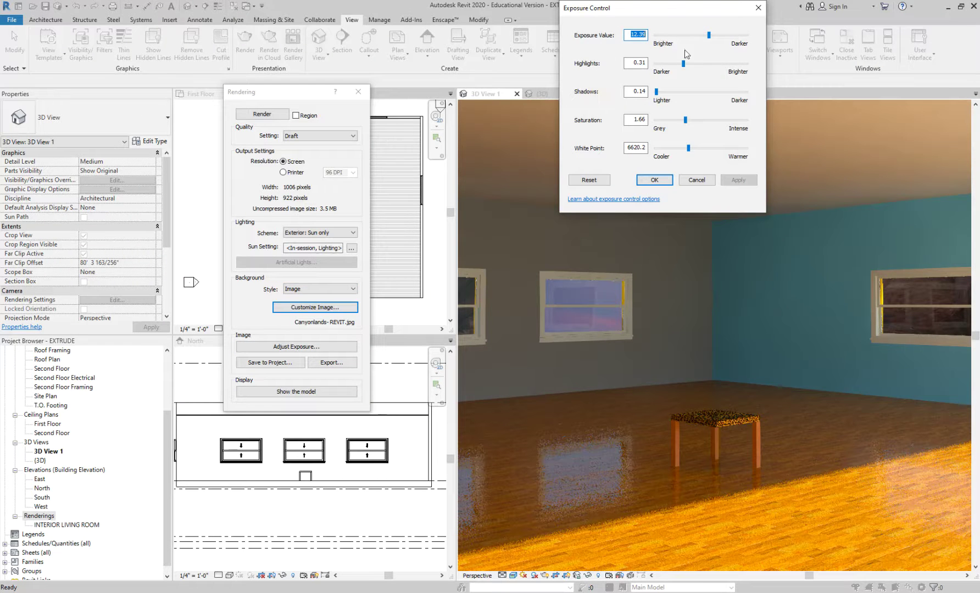
pyautogui.moveTo(708, 36); pyautogui.dragTo(691, 35)
pyautogui.moveTo(693, 37); pyautogui.dragTo(695, 35)
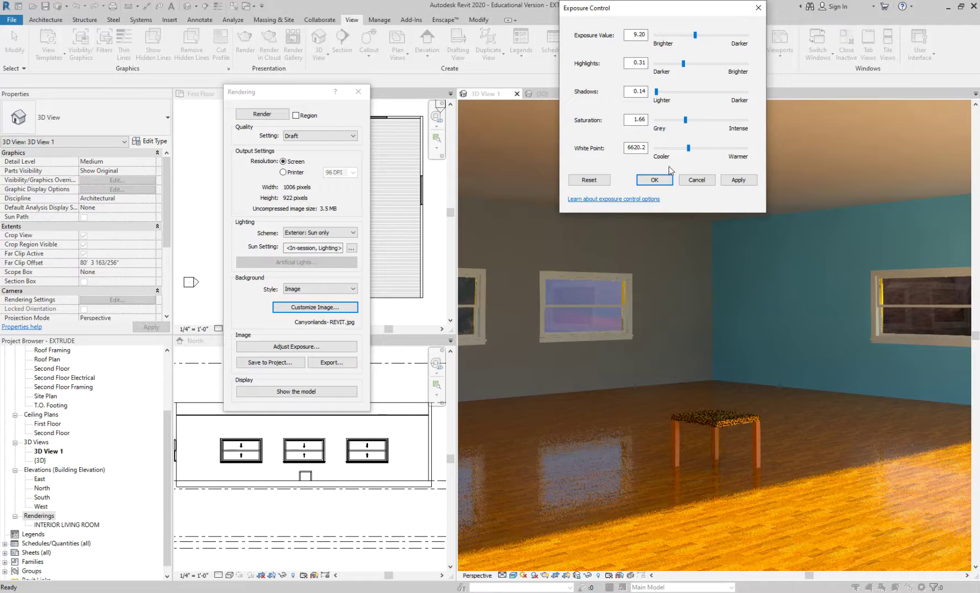
pyautogui.click(738, 180)
pyautogui.click(657, 181)
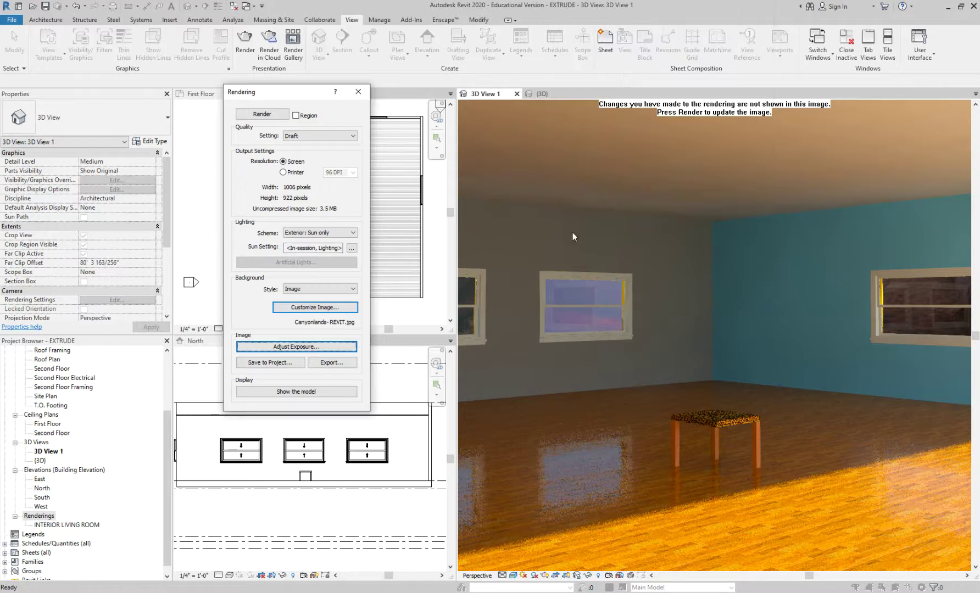
# Render 3D View 1 again at High quality, then close the rendering settings
pyautogui.click(326, 136)
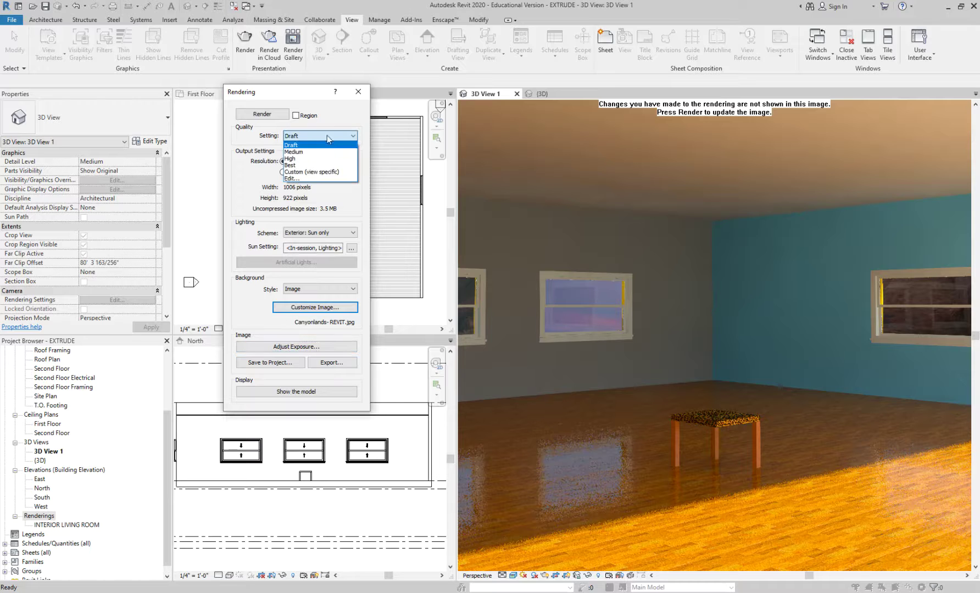
pyautogui.click(321, 158)
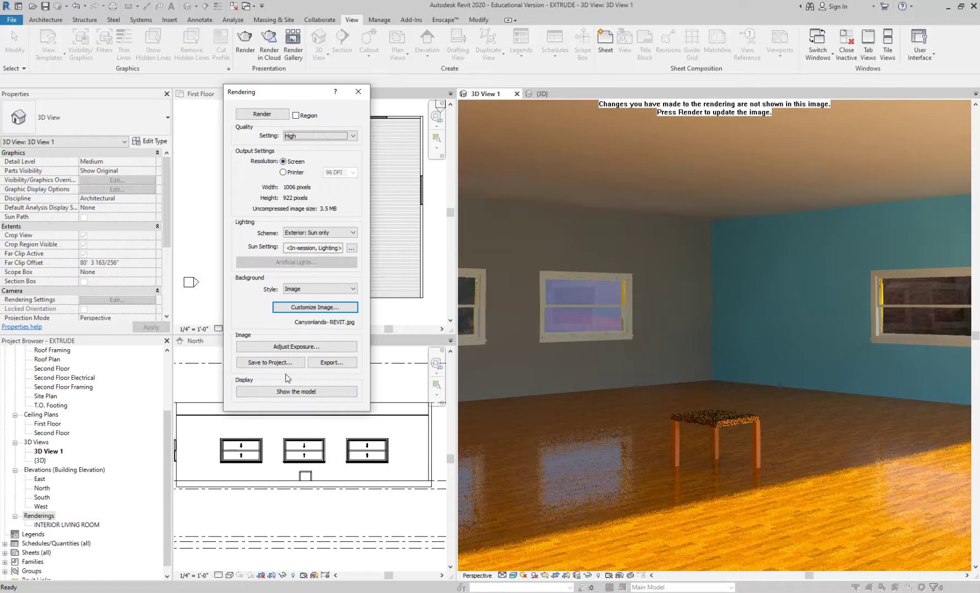
pyautogui.click(267, 114)
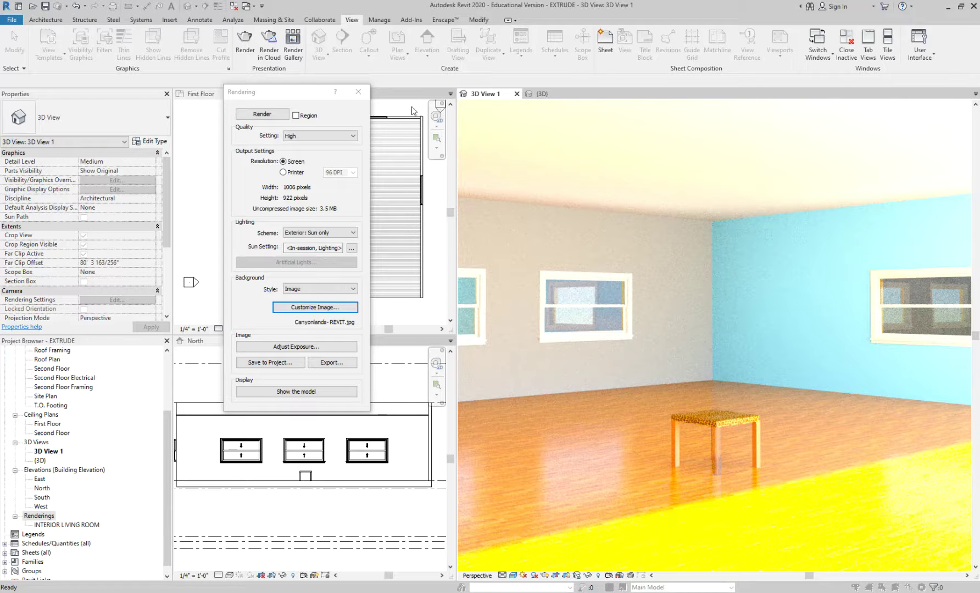
pyautogui.click(358, 92)
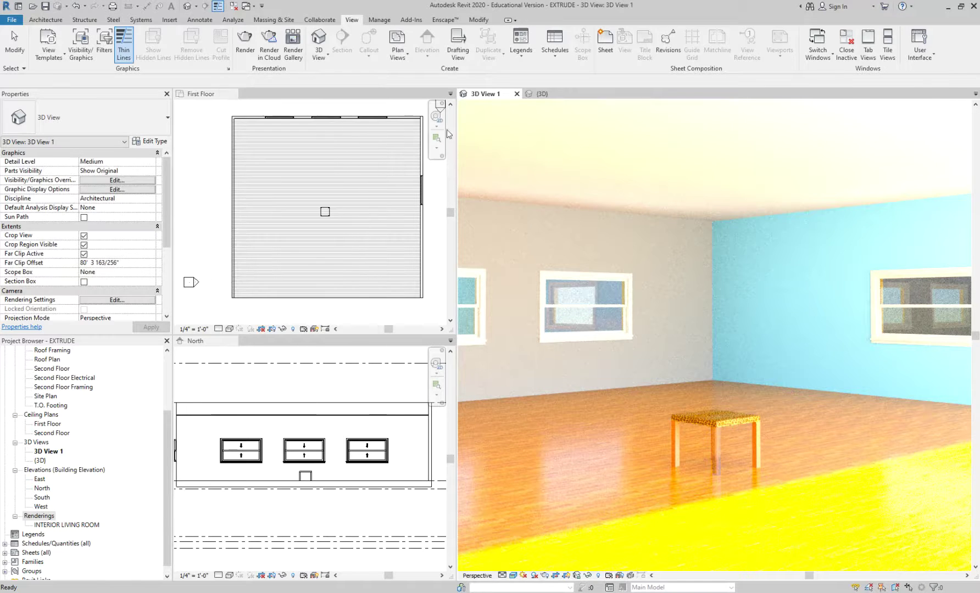
# Try to start Enscape for 3D View 1, accepting the driver risk and restricted mode, and close the error report without sending it
pyautogui.click(442, 20)
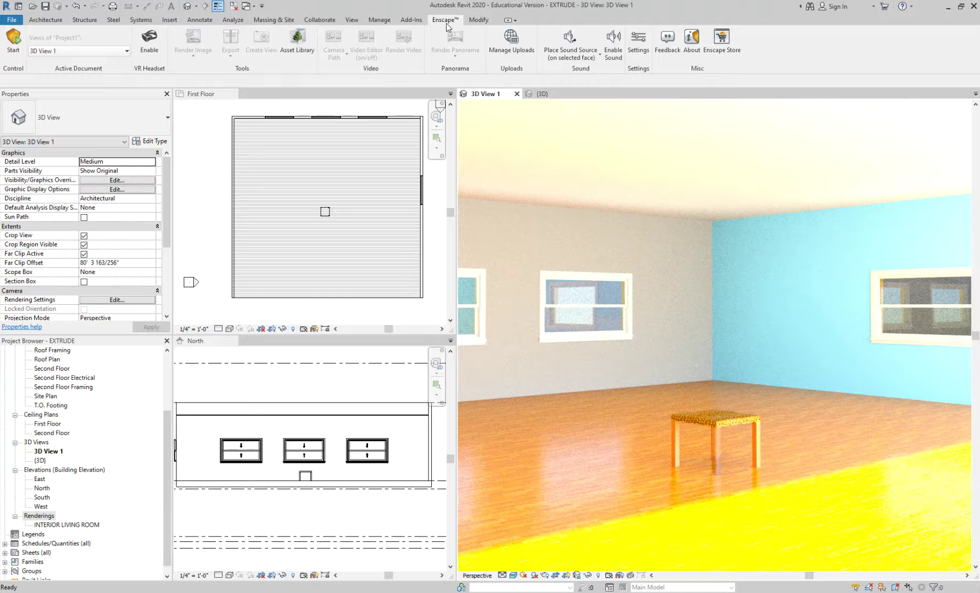
pyautogui.click(13, 41)
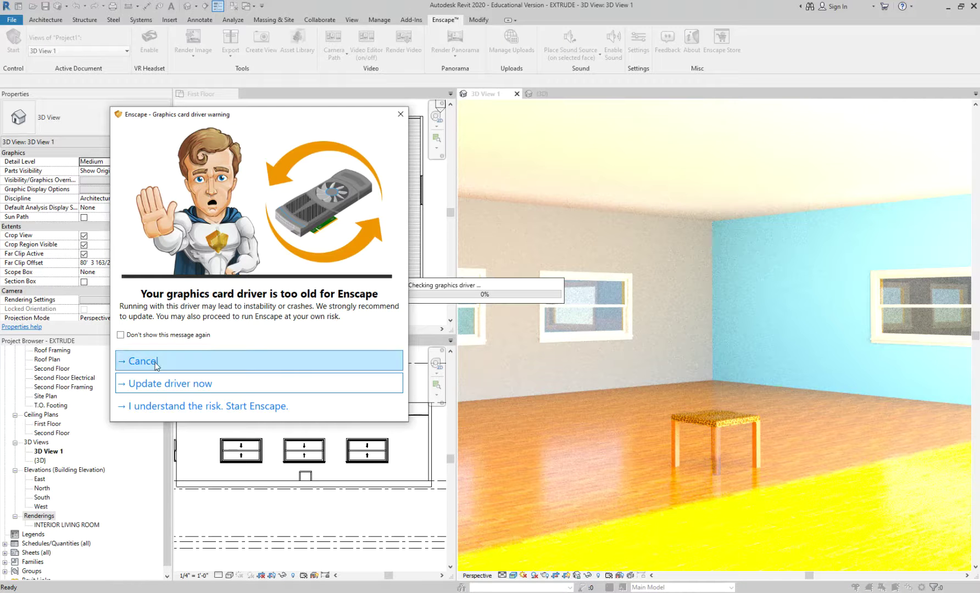
pyautogui.click(172, 407)
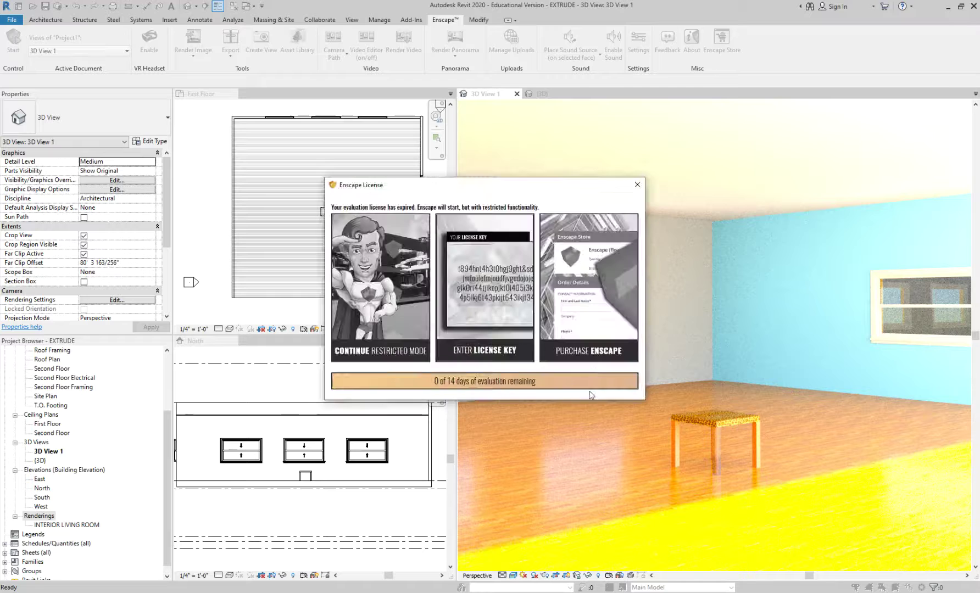
pyautogui.click(373, 298)
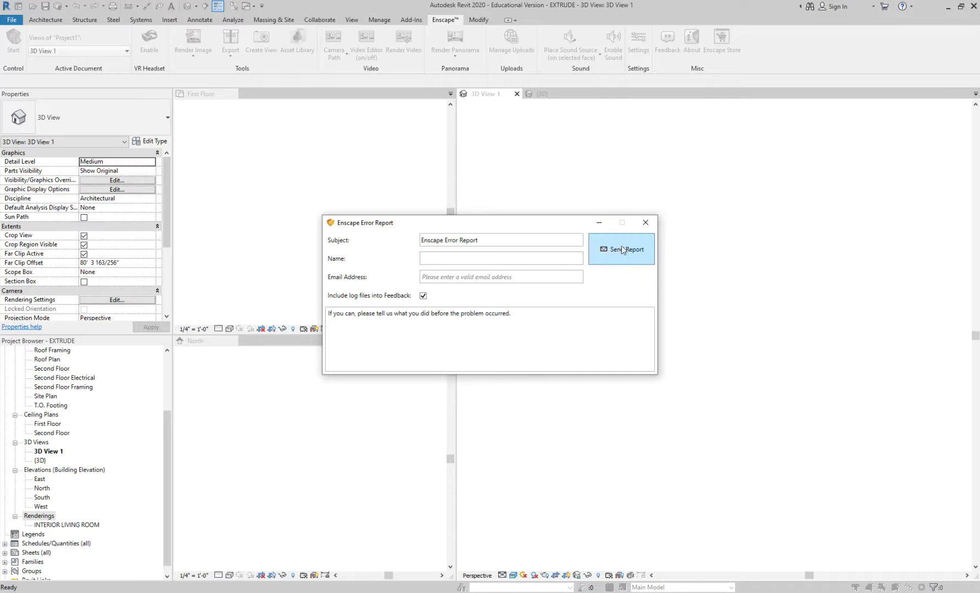
pyautogui.click(647, 223)
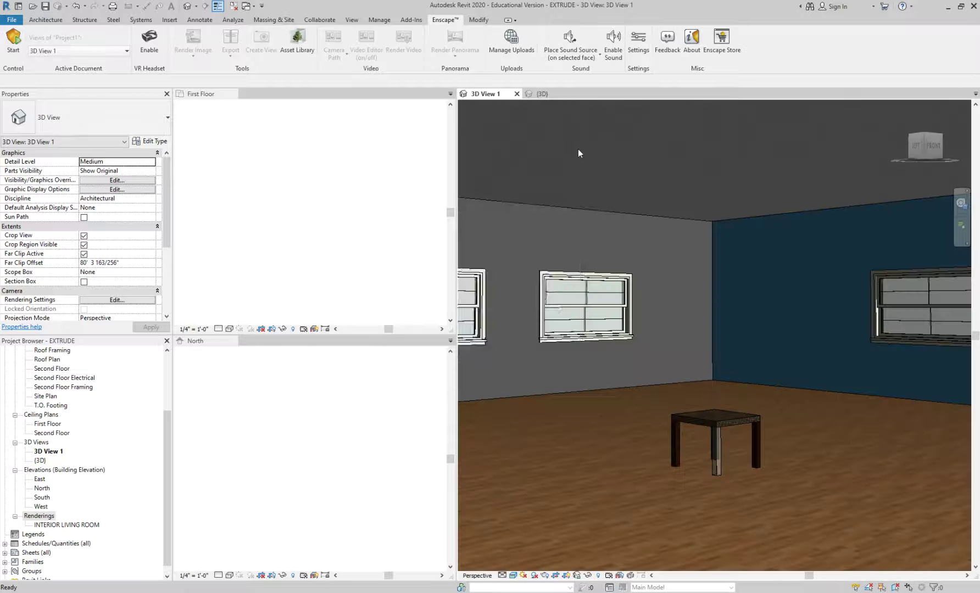
pyautogui.click(457, 276)
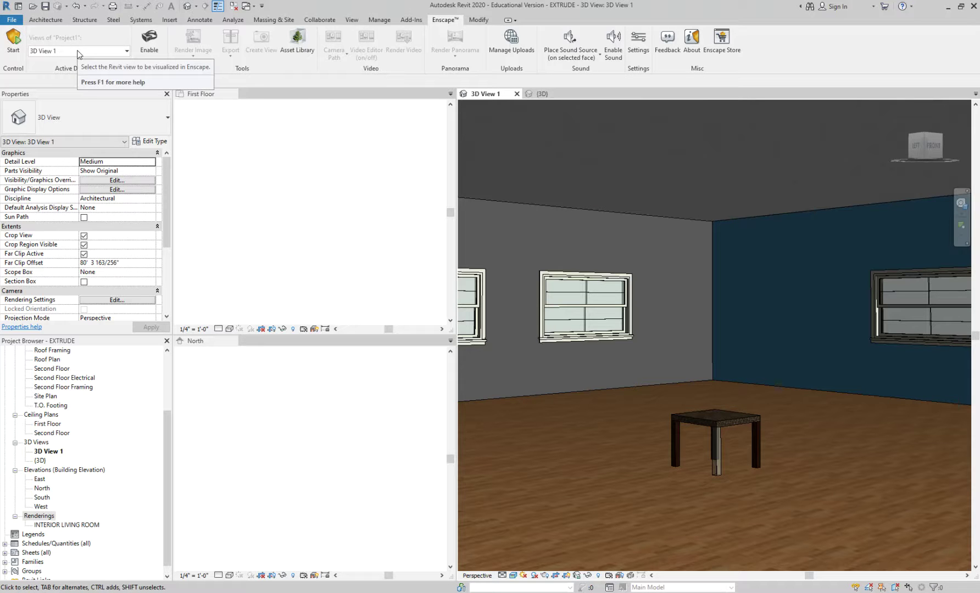
# Try starting Enscape in restricted mode again despite the old graphics driver, and dismiss the initialization error
pyautogui.click(12, 44)
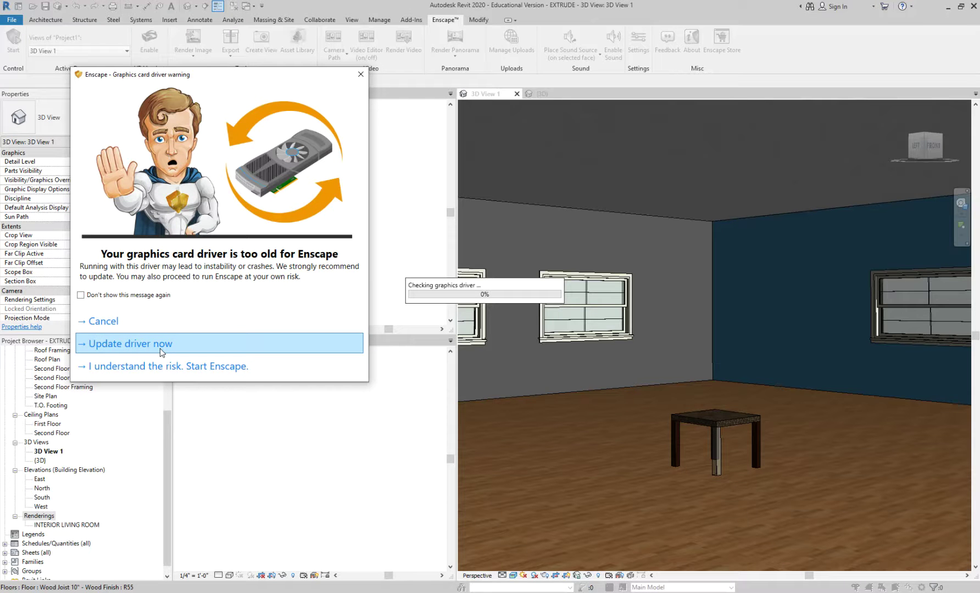
pyautogui.click(168, 367)
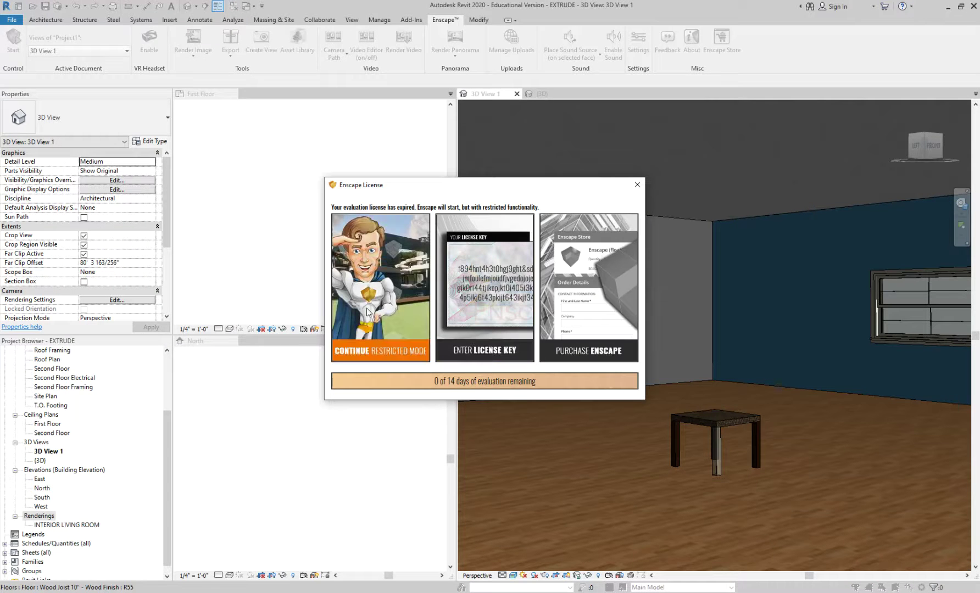
pyautogui.click(367, 312)
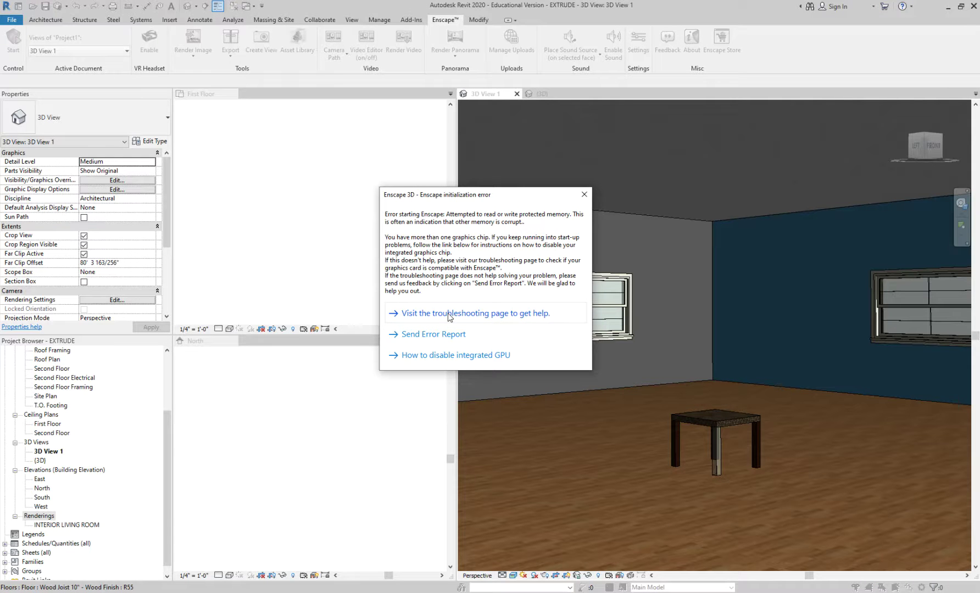
pyautogui.click(584, 195)
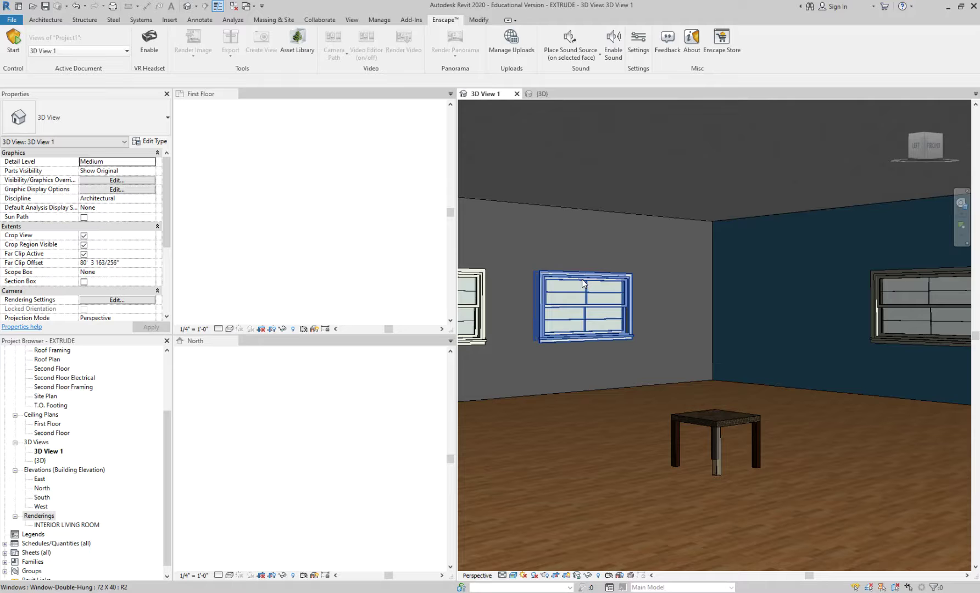
# Start Enscape once more for 3D View 1, accepting the graphics driver risk
pyautogui.click(13, 41)
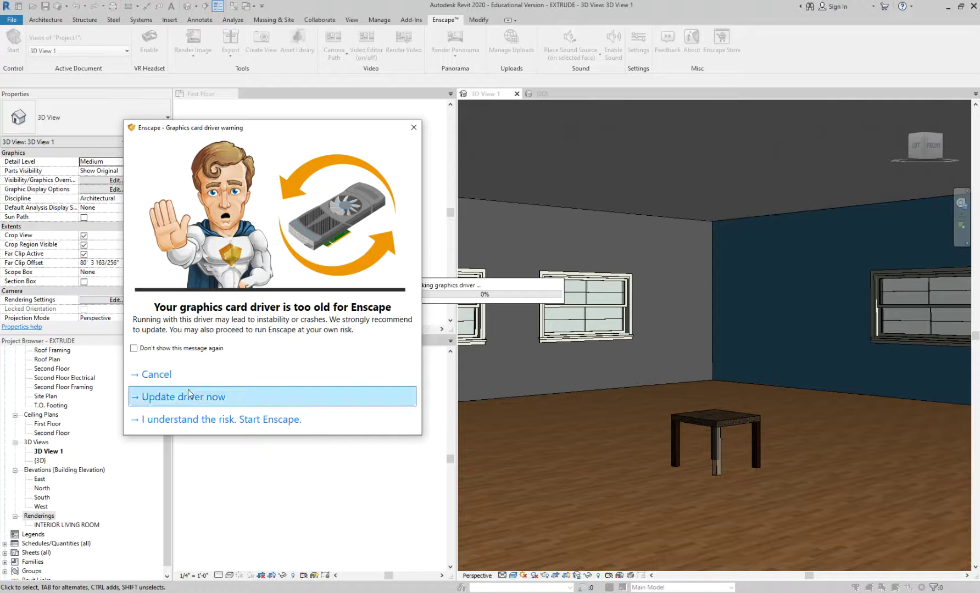
pyautogui.click(186, 420)
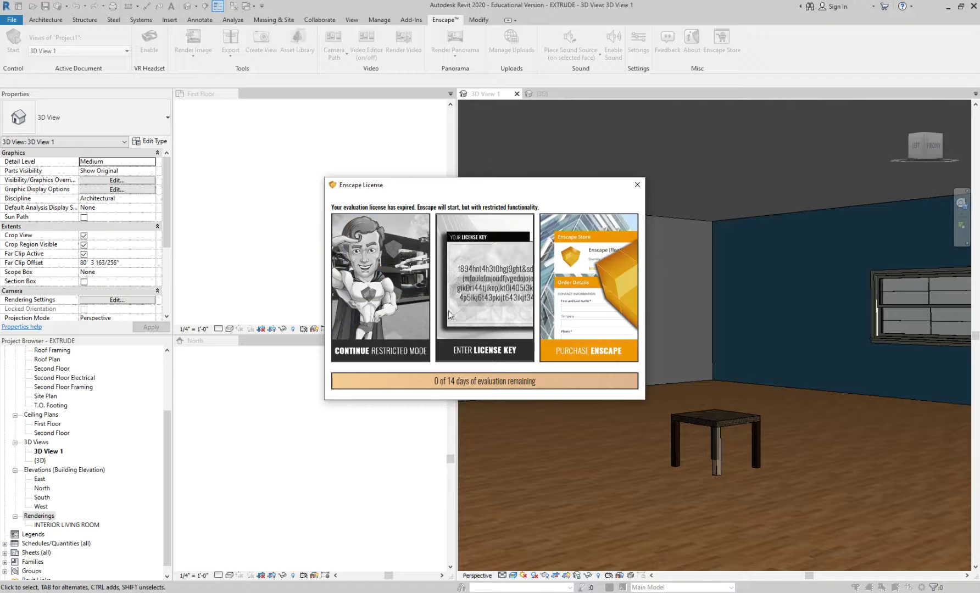